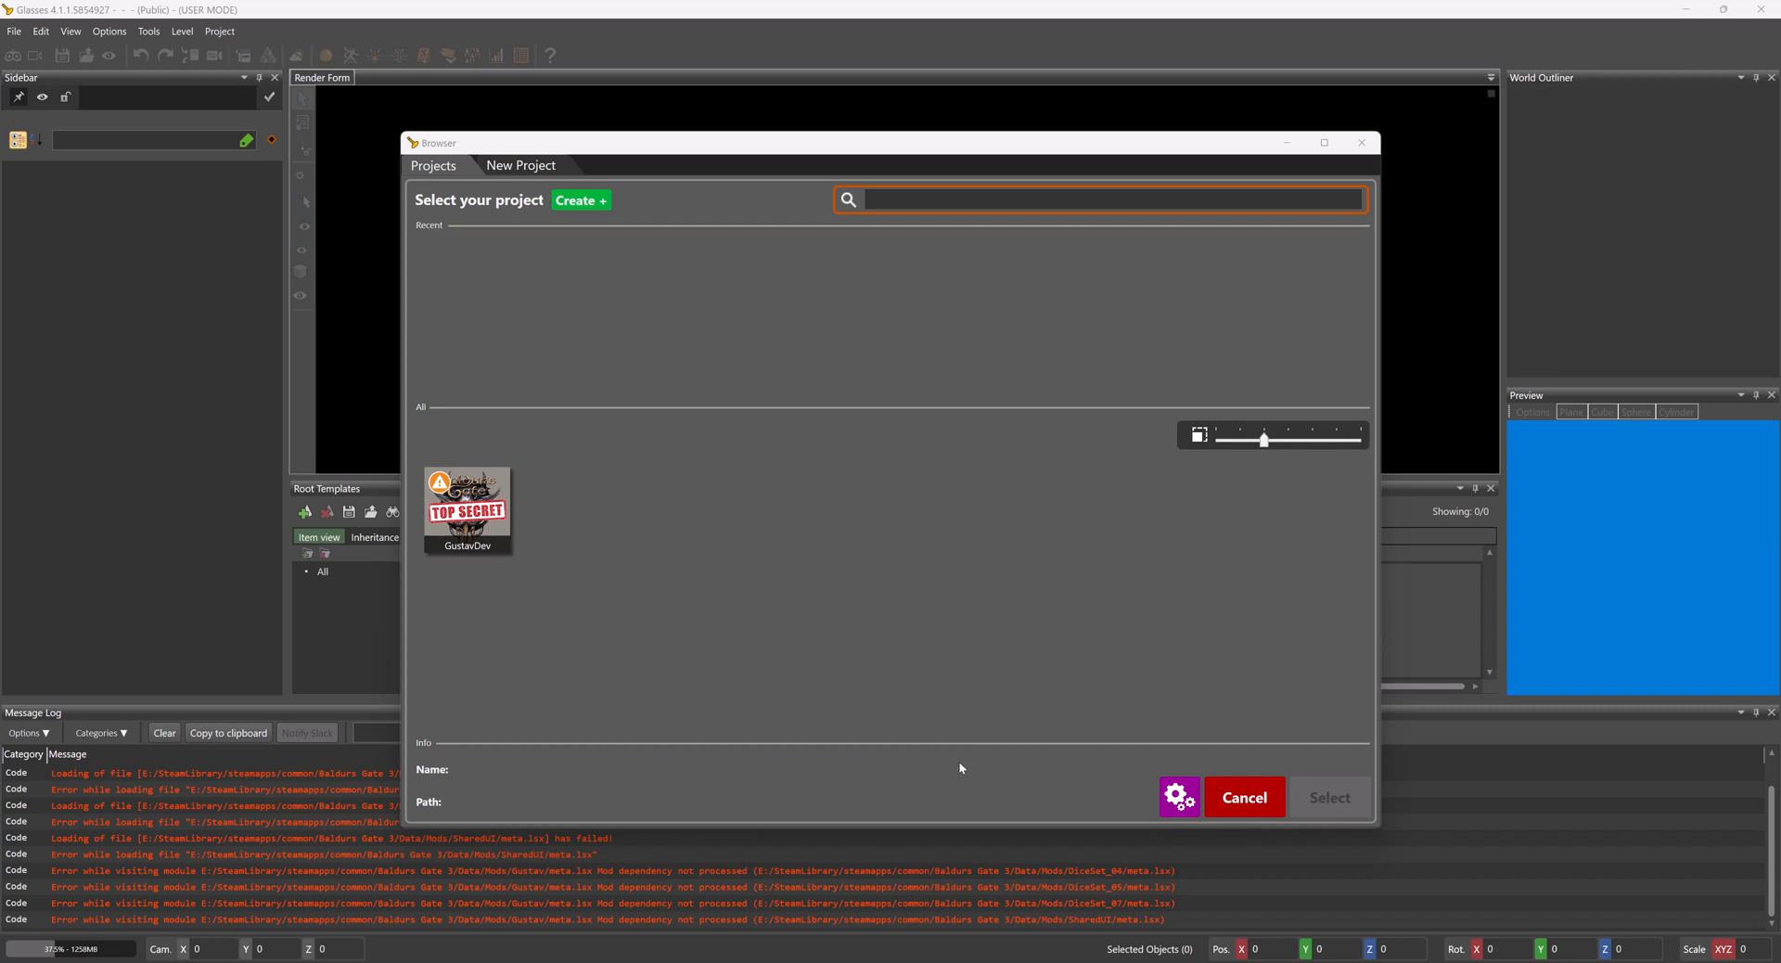
# - Create a new mod project named p4_tav_presets
pyautogui.click(655, 342)
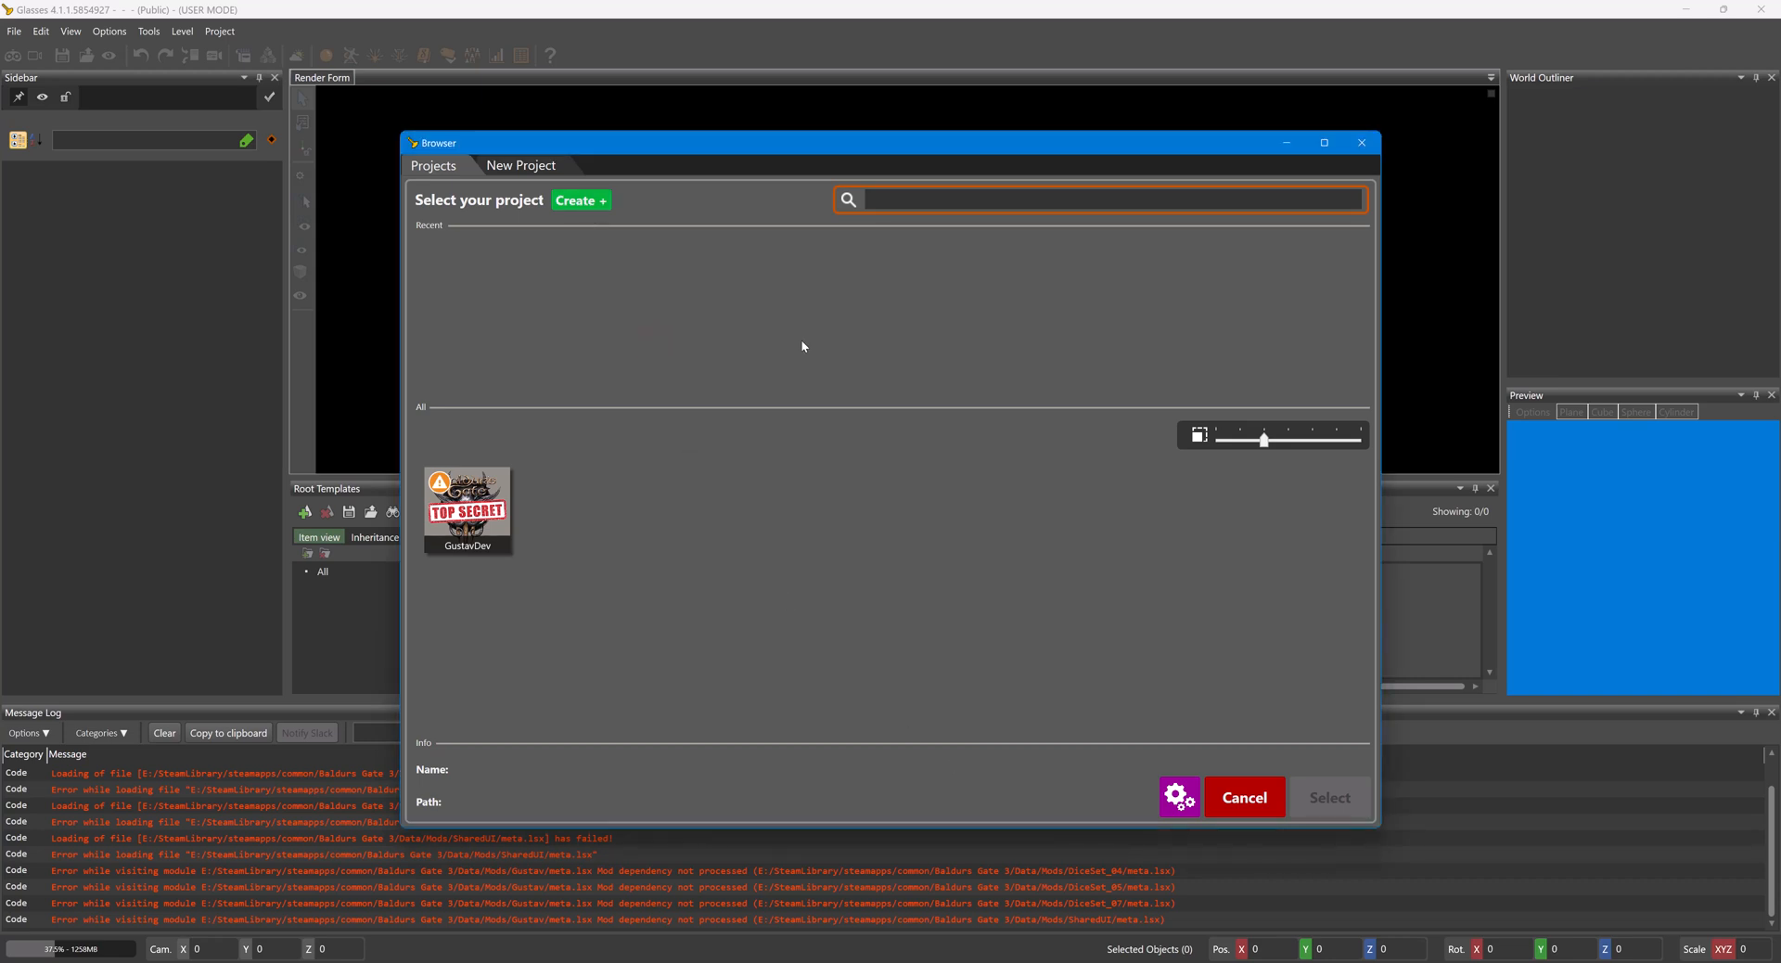
pyautogui.click(576, 201)
pyautogui.click(1259, 682)
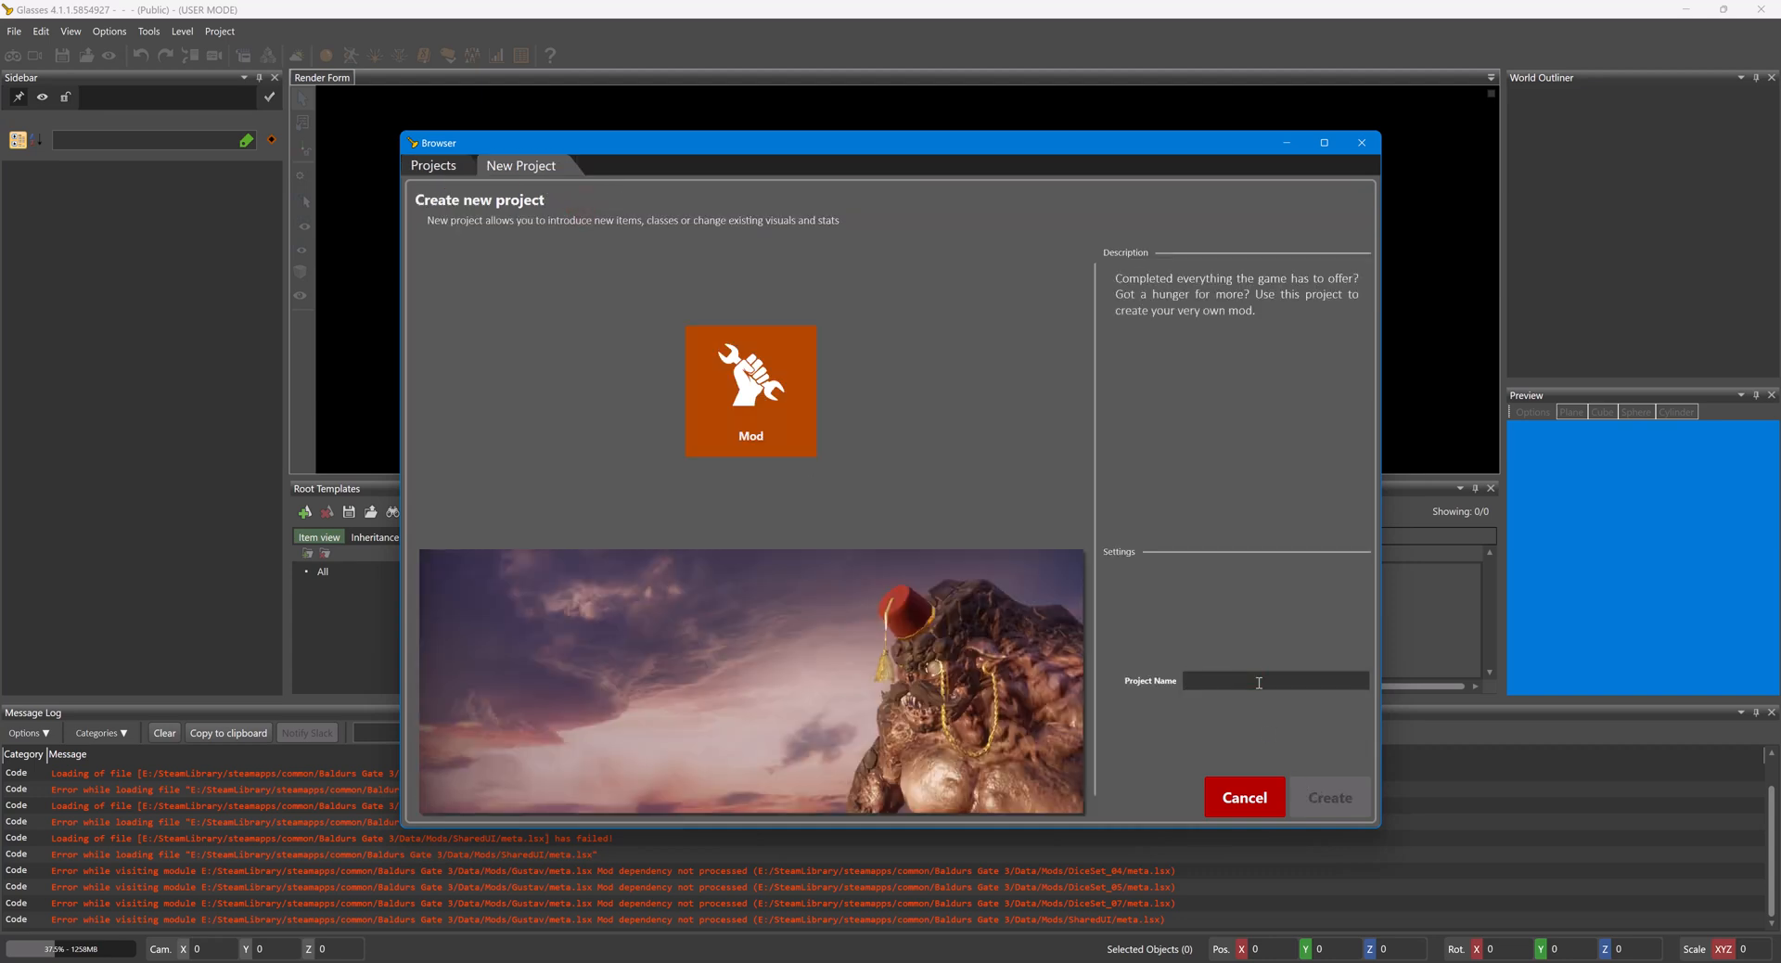
pyautogui.write('p4_tav_presets')
pyautogui.click(1366, 814)
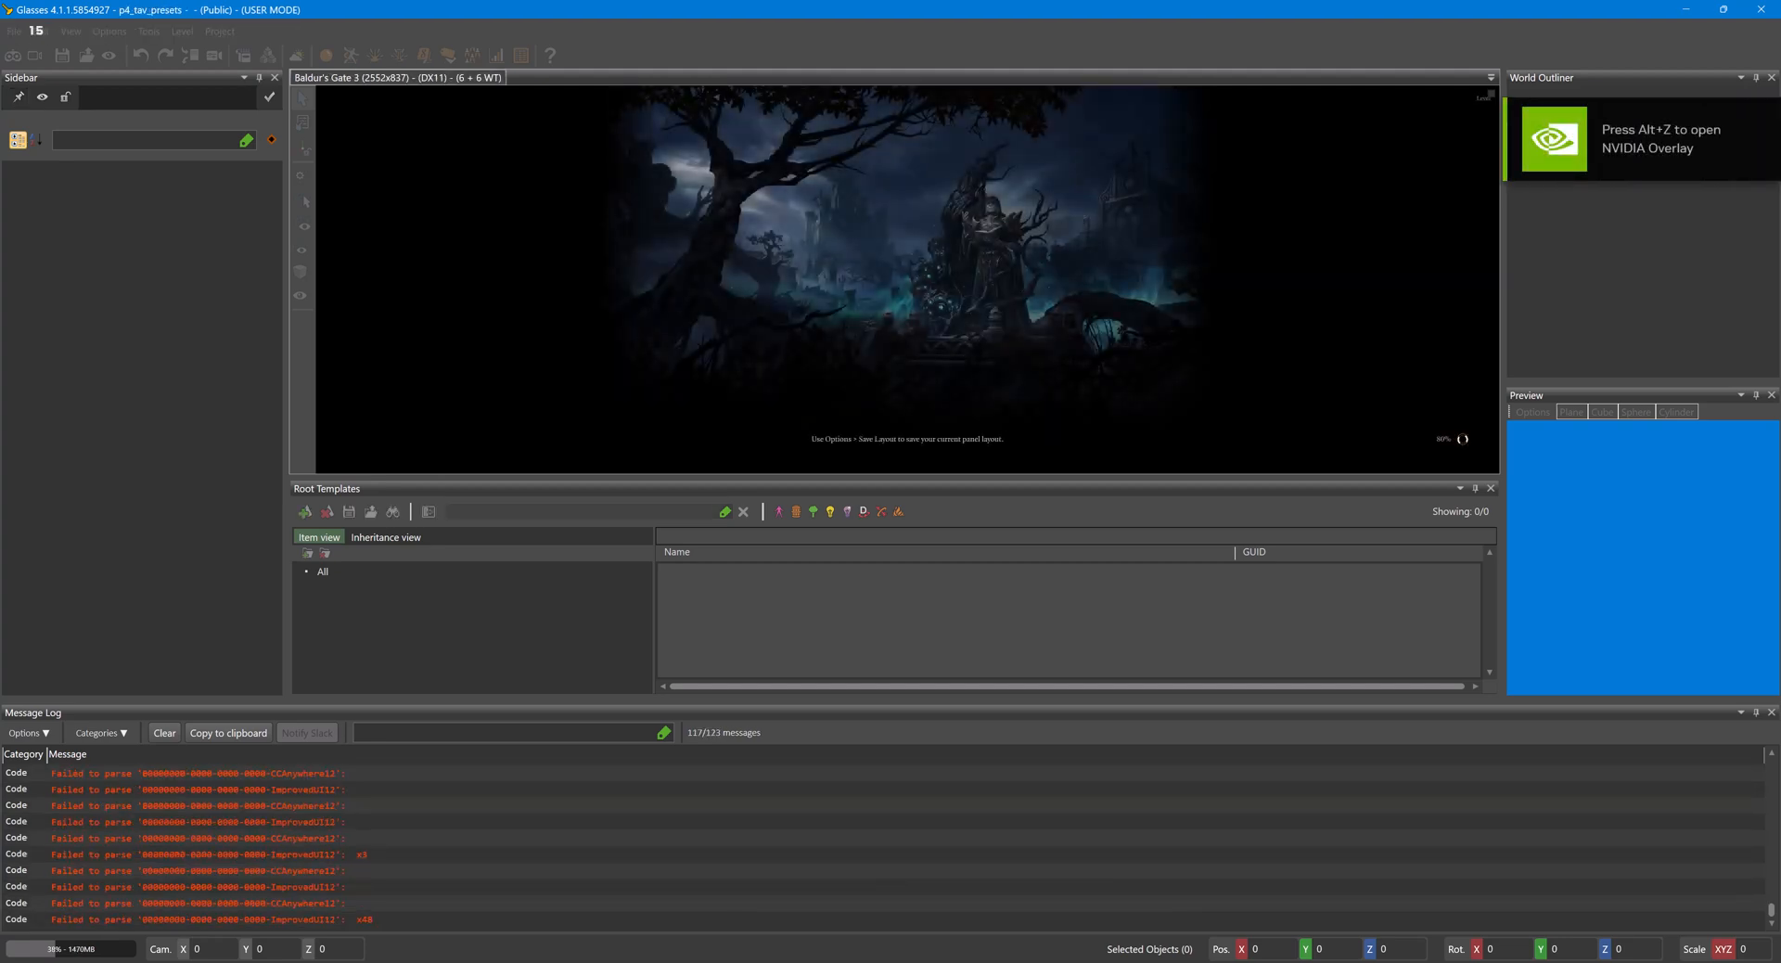
# - Switch to File Explorer and open meta.lsx from the p4_tav_presets folder under Data/Mods
pyautogui.click(583, 962)
pyautogui.click(965, 161)
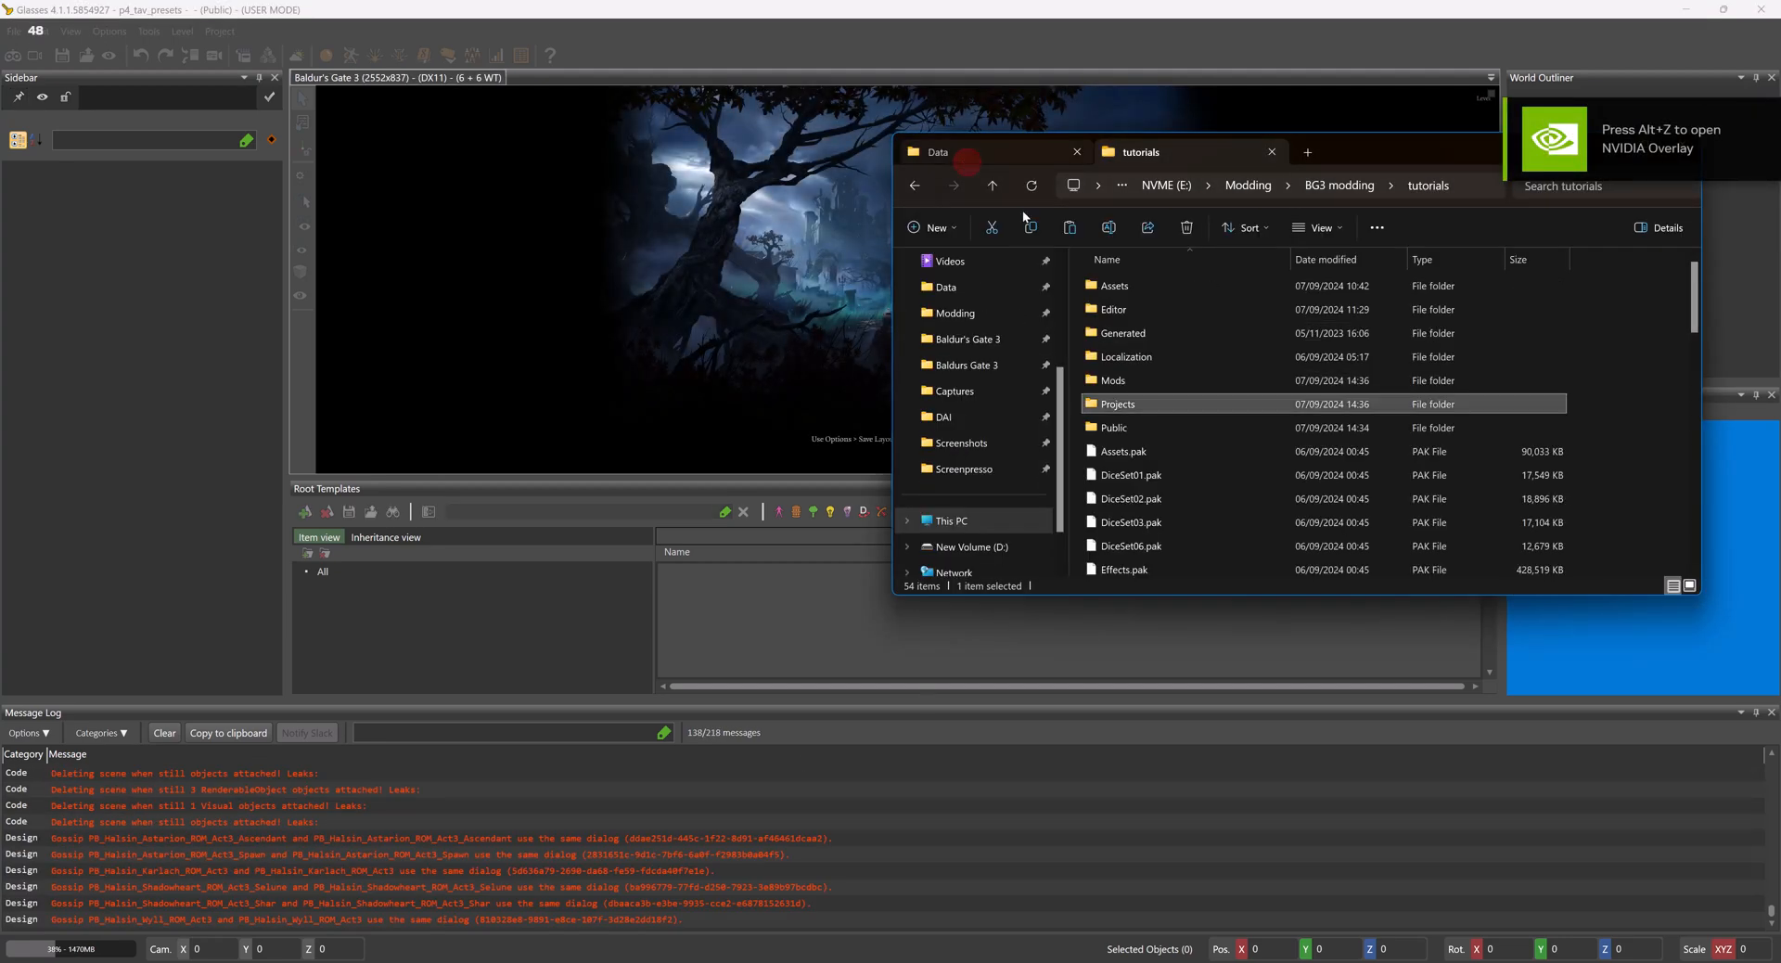
pyautogui.doubleClick(1145, 377)
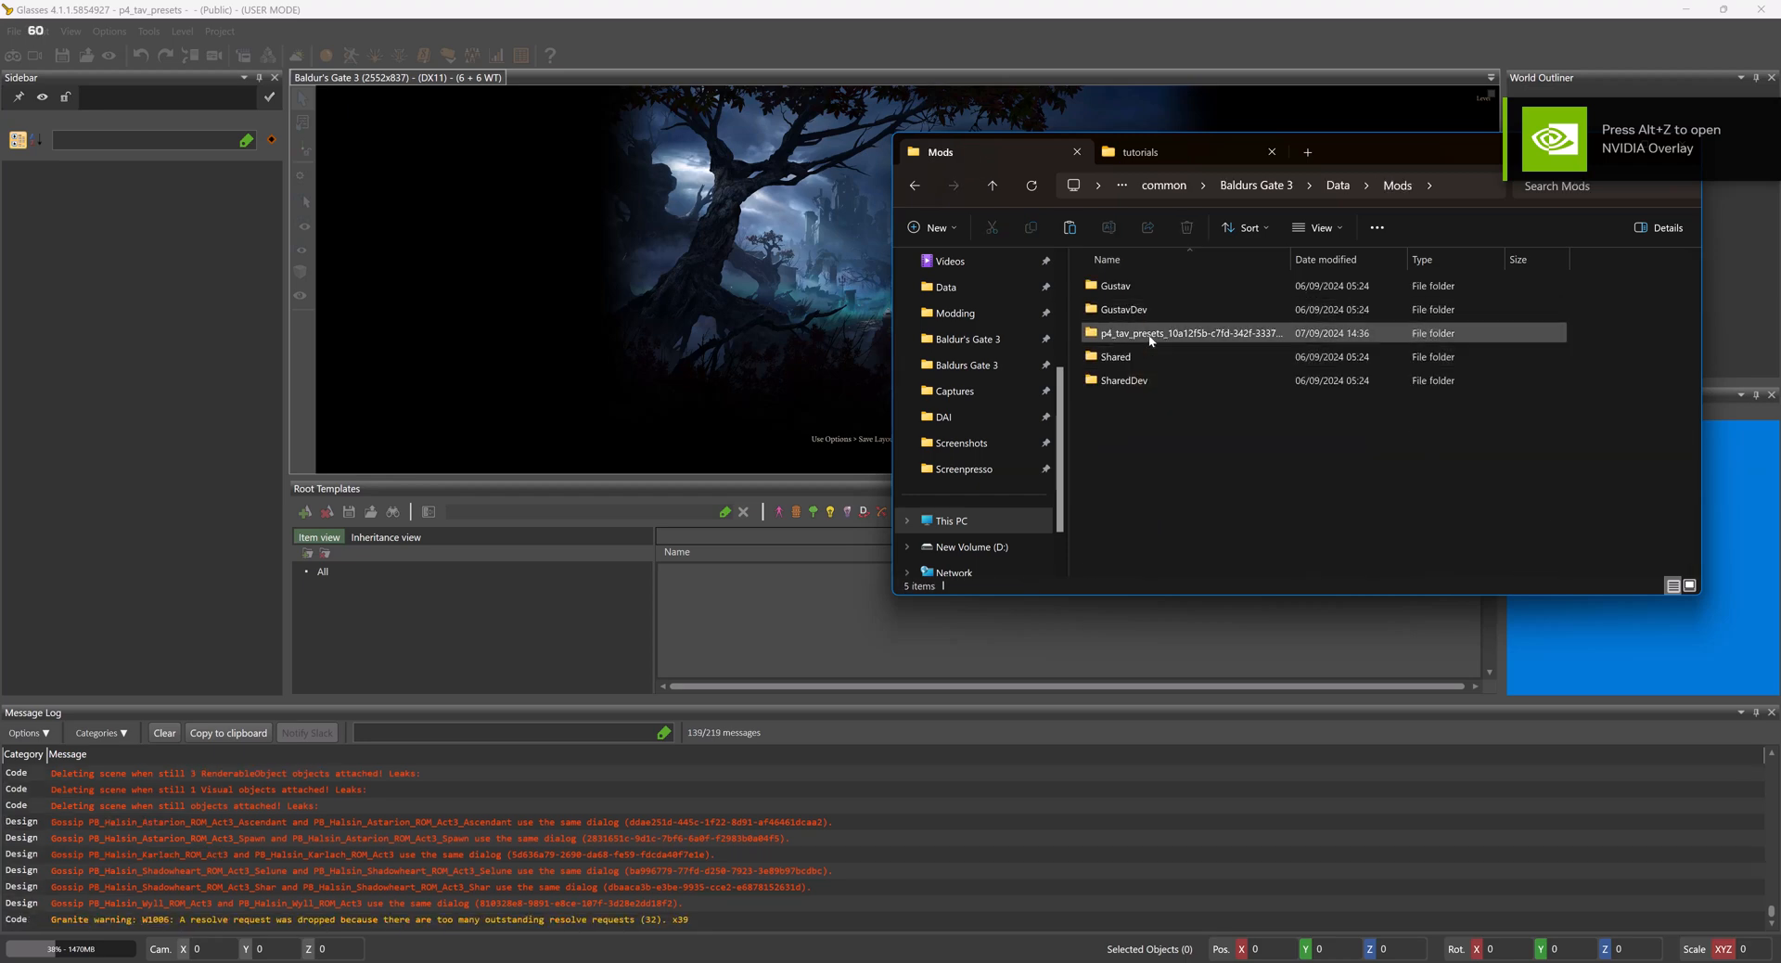
pyautogui.doubleClick(1141, 332)
pyautogui.doubleClick(1138, 290)
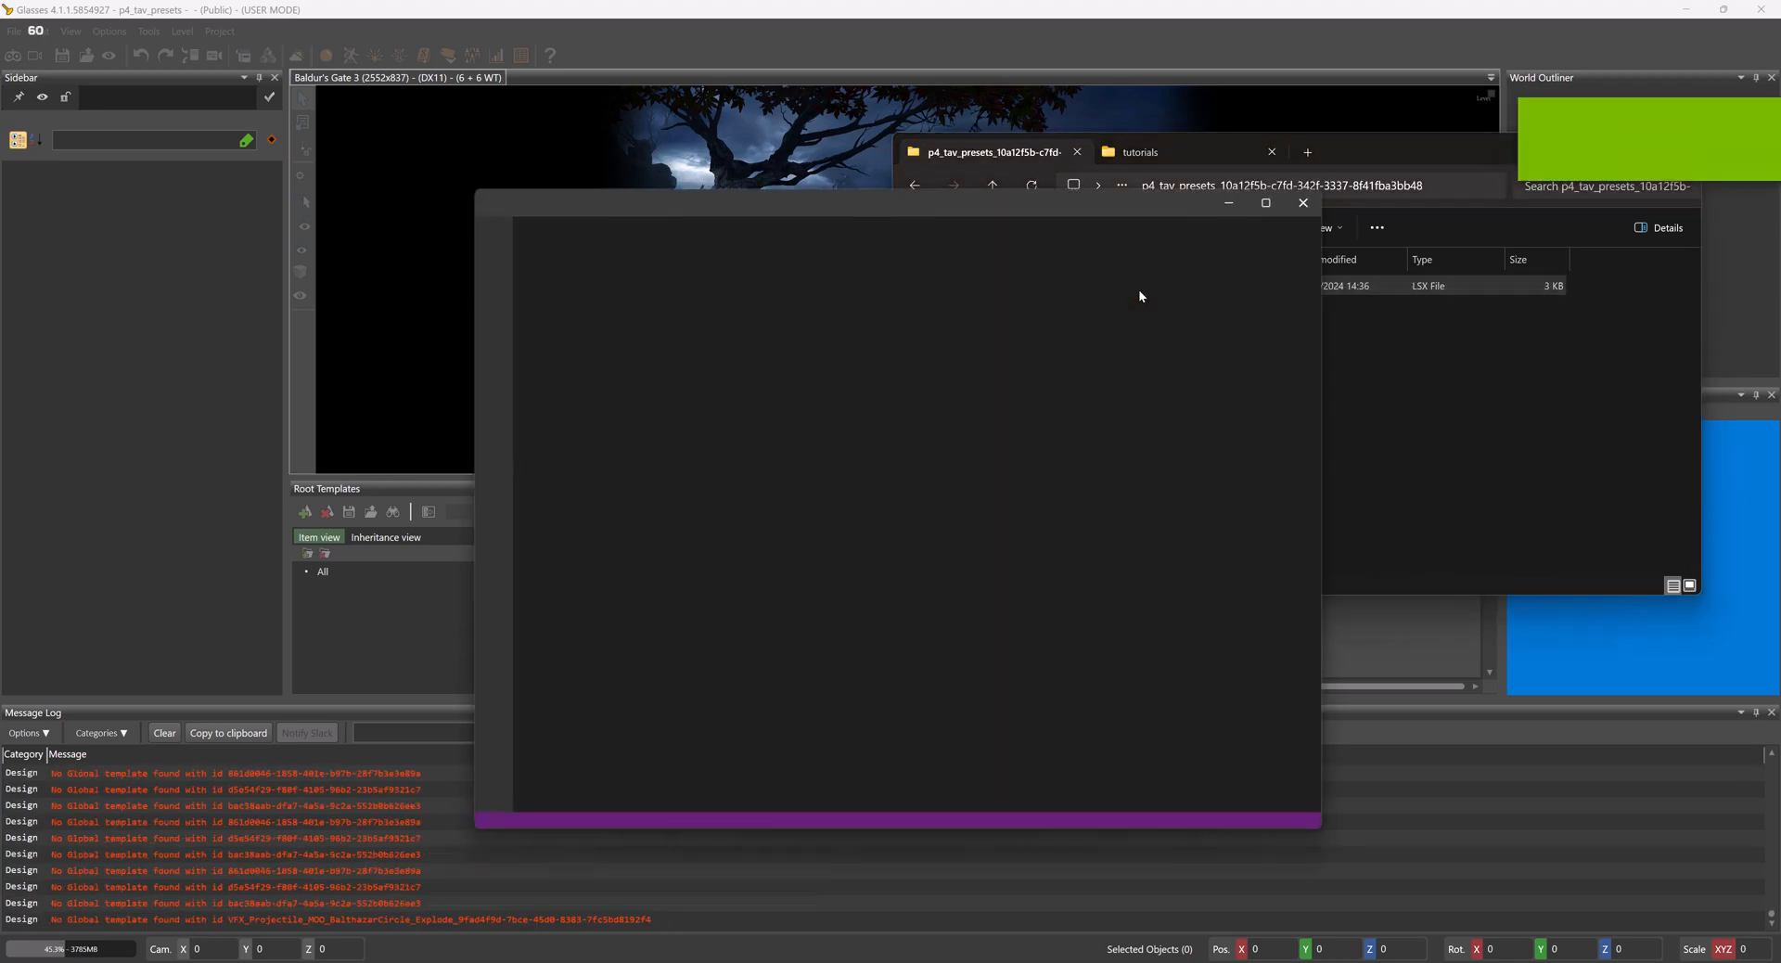
pyautogui.scroll(-5, 1072, 483)
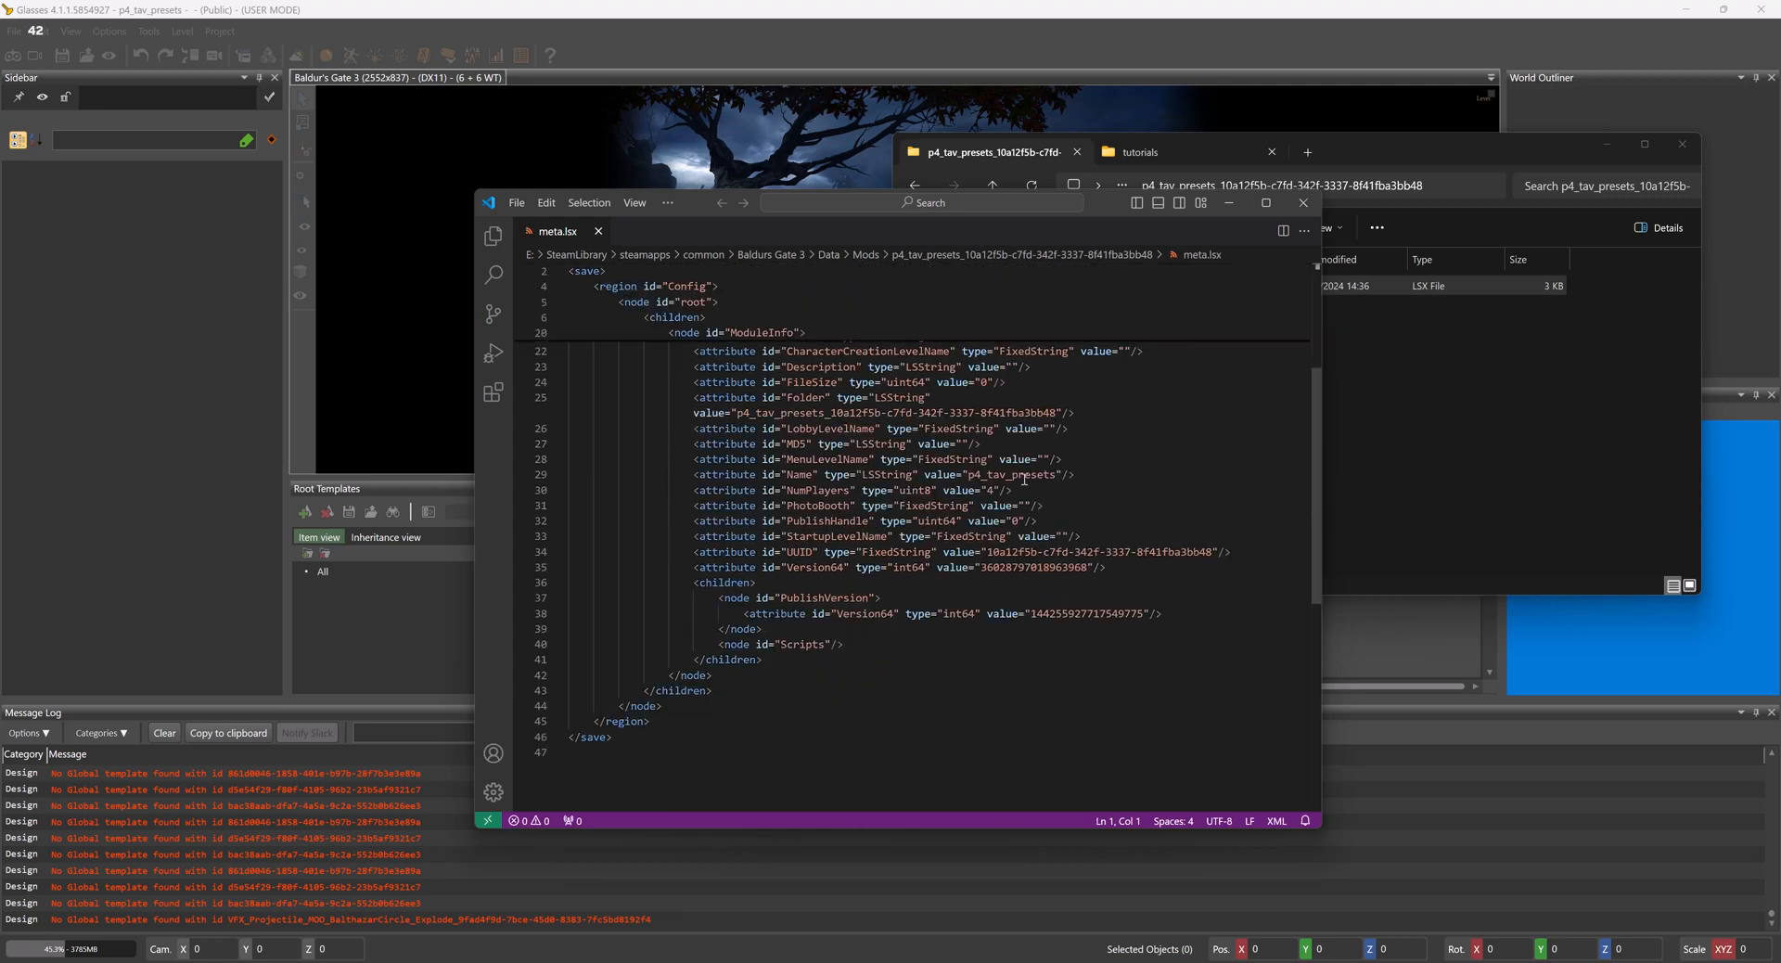
# - Examine the Name, Folder and UUID attributes of ModuleInfo in meta.lsx, then close the file and minimize the folder window
pyautogui.doubleClick(1013, 597)
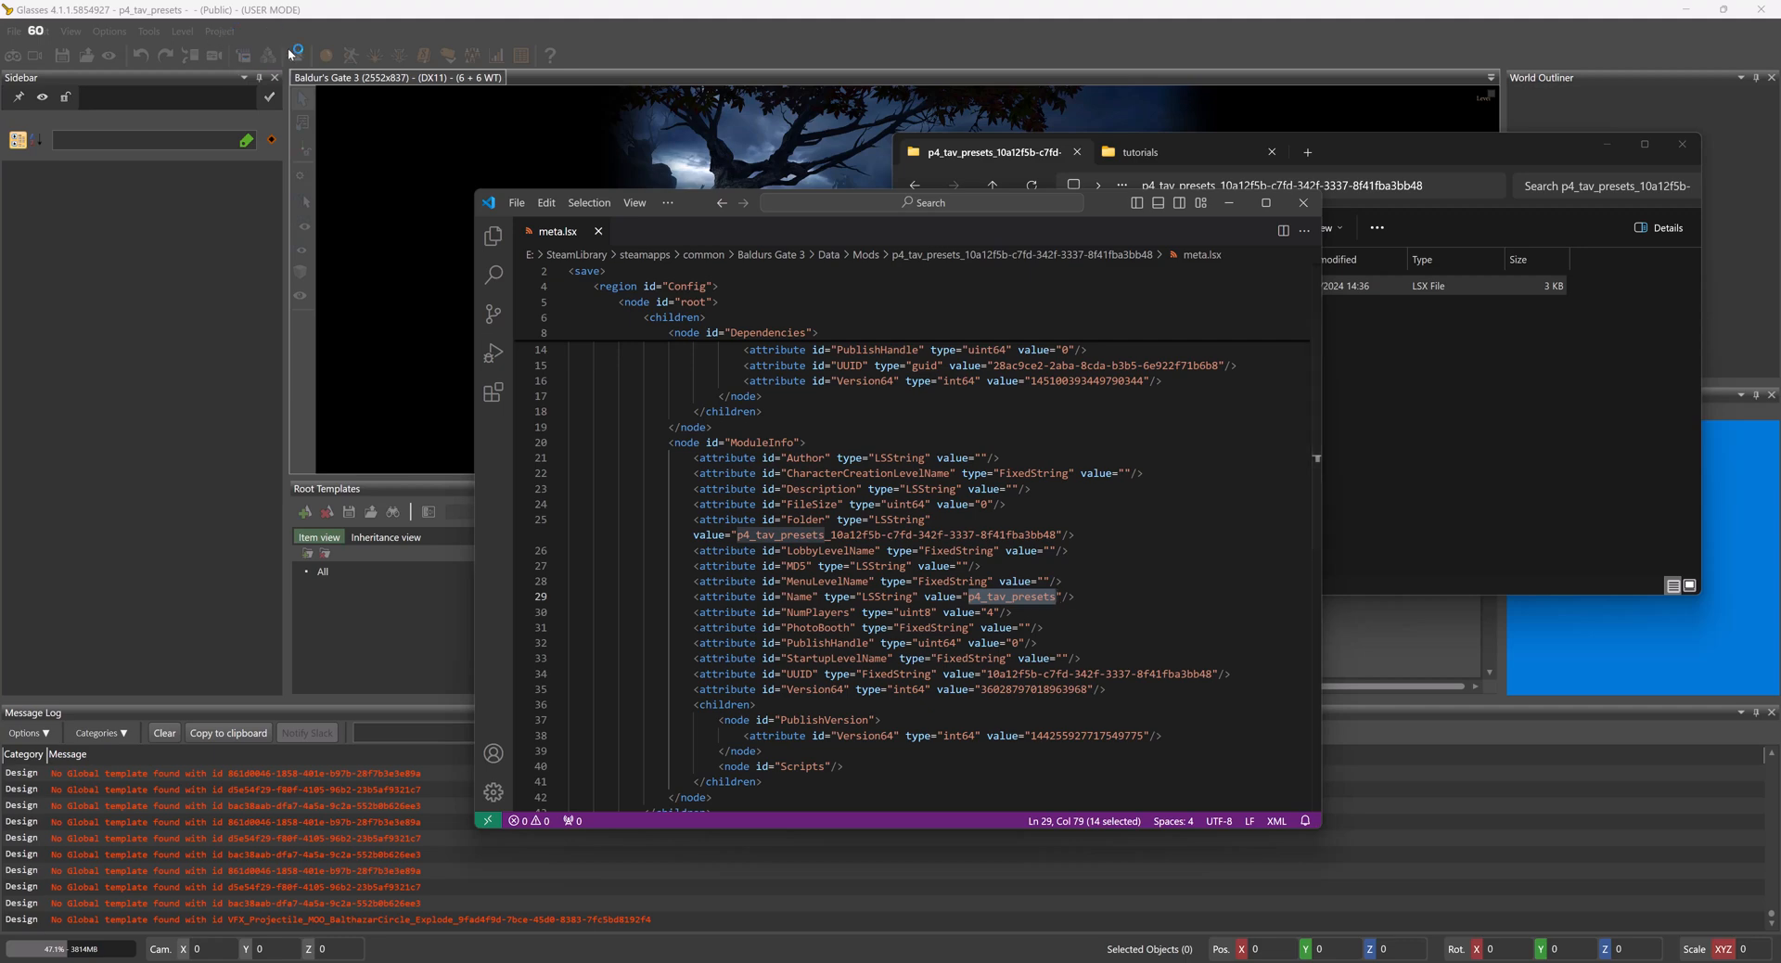
pyautogui.click(1098, 598)
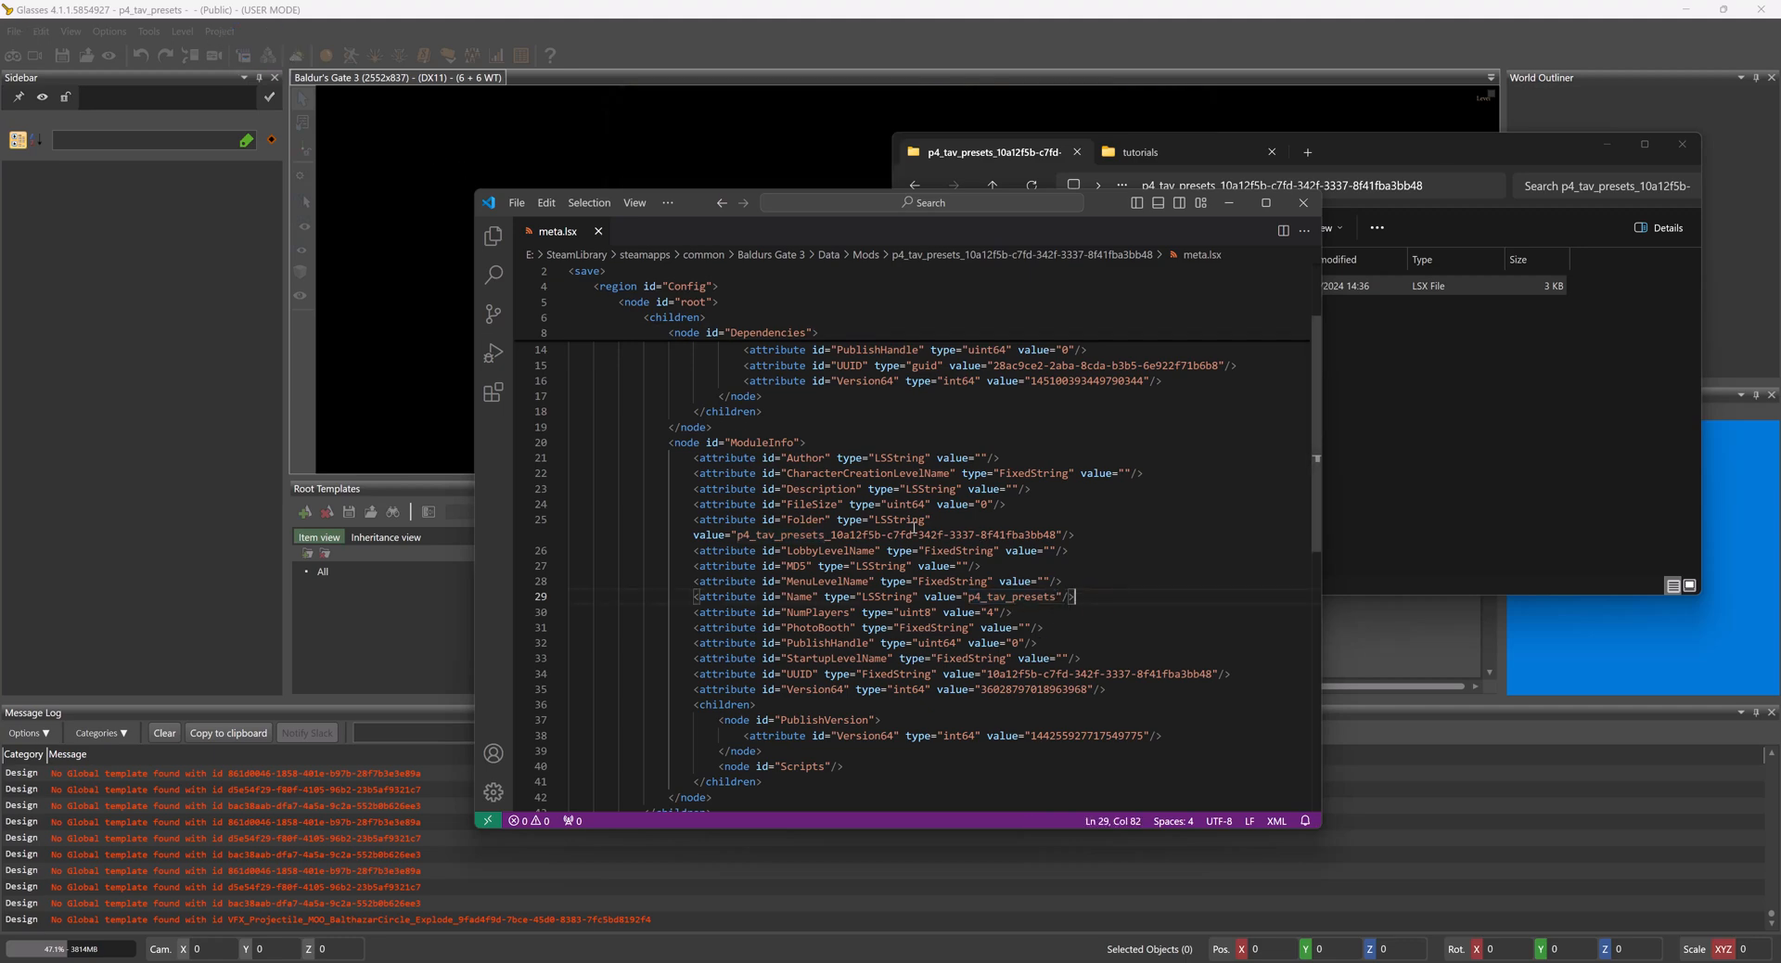
pyautogui.moveTo(737, 535); pyautogui.dragTo(1057, 535)
pyautogui.click(1475, 439)
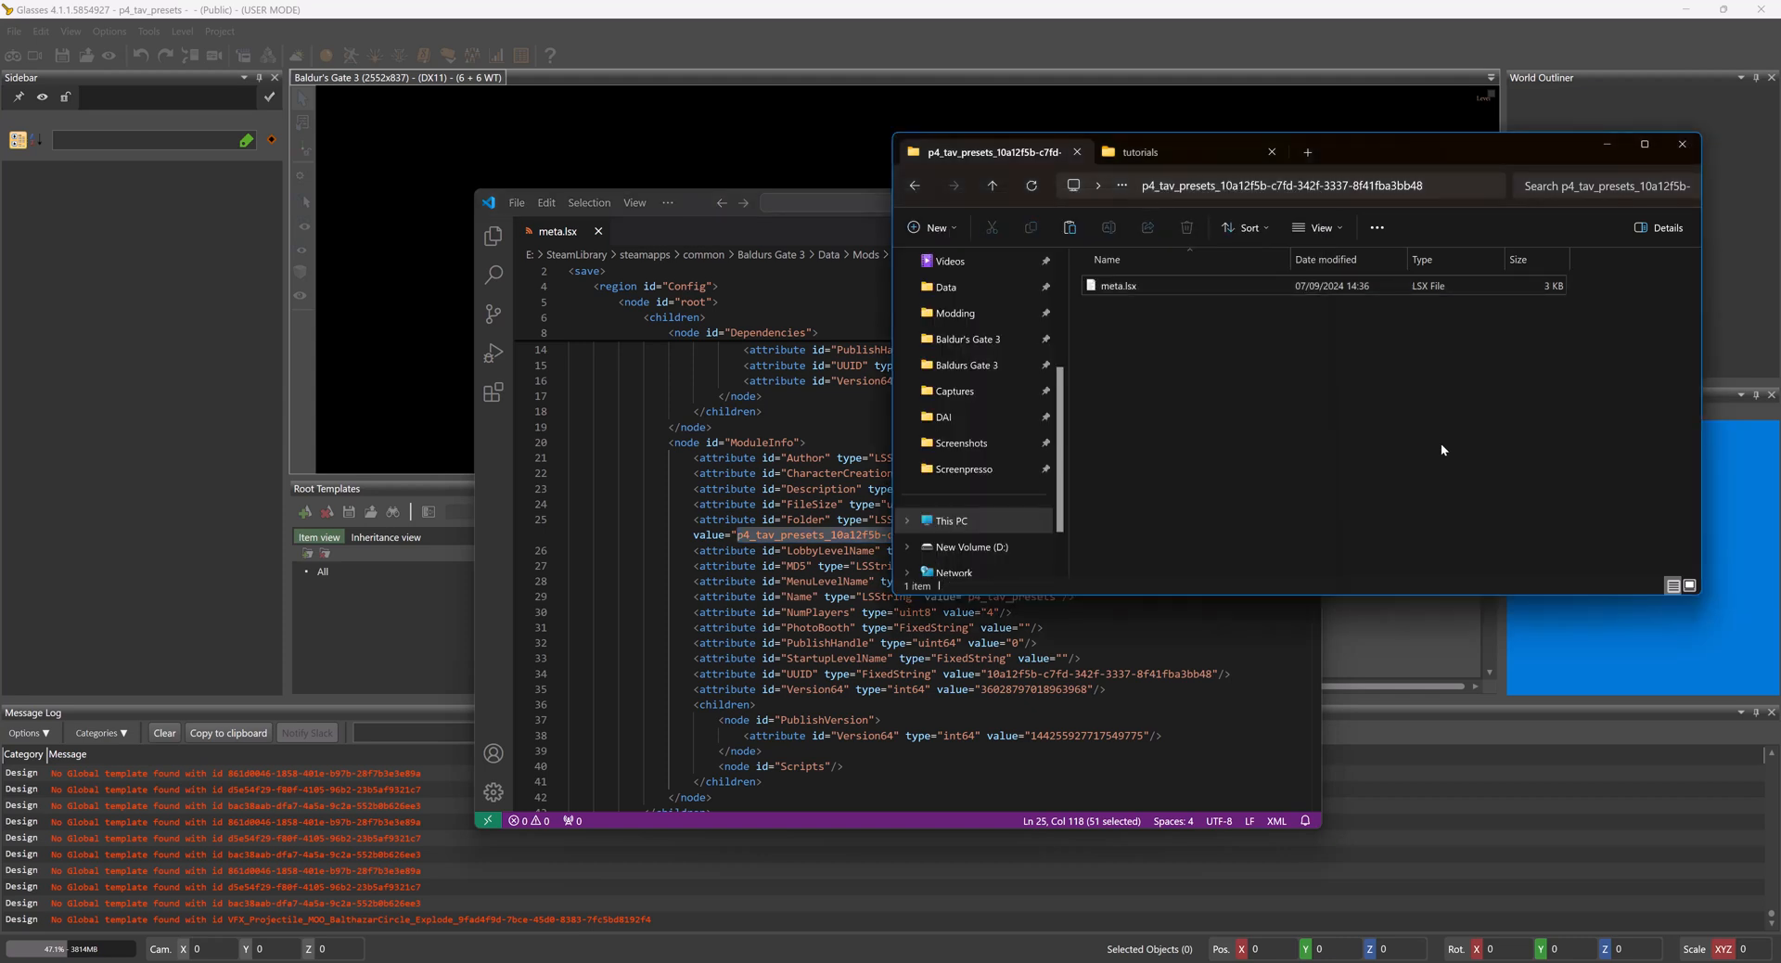
pyautogui.hotkey('alt', 'Up')
pyautogui.click(1195, 673)
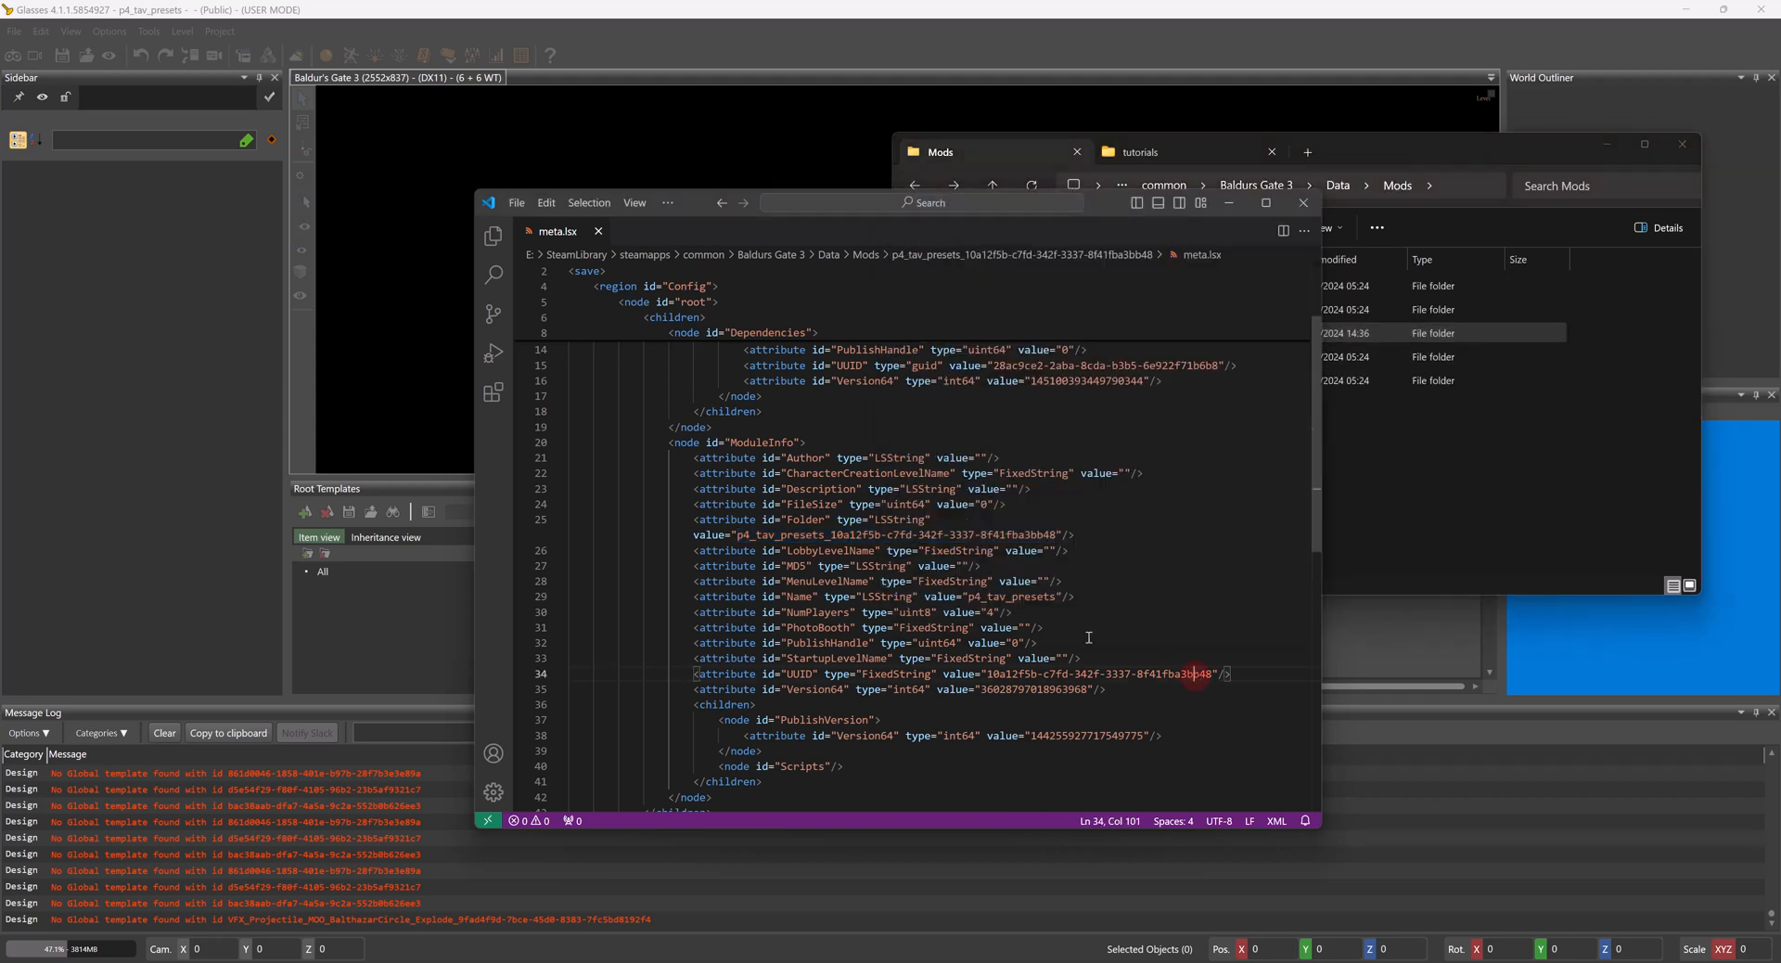
pyautogui.click(821, 535)
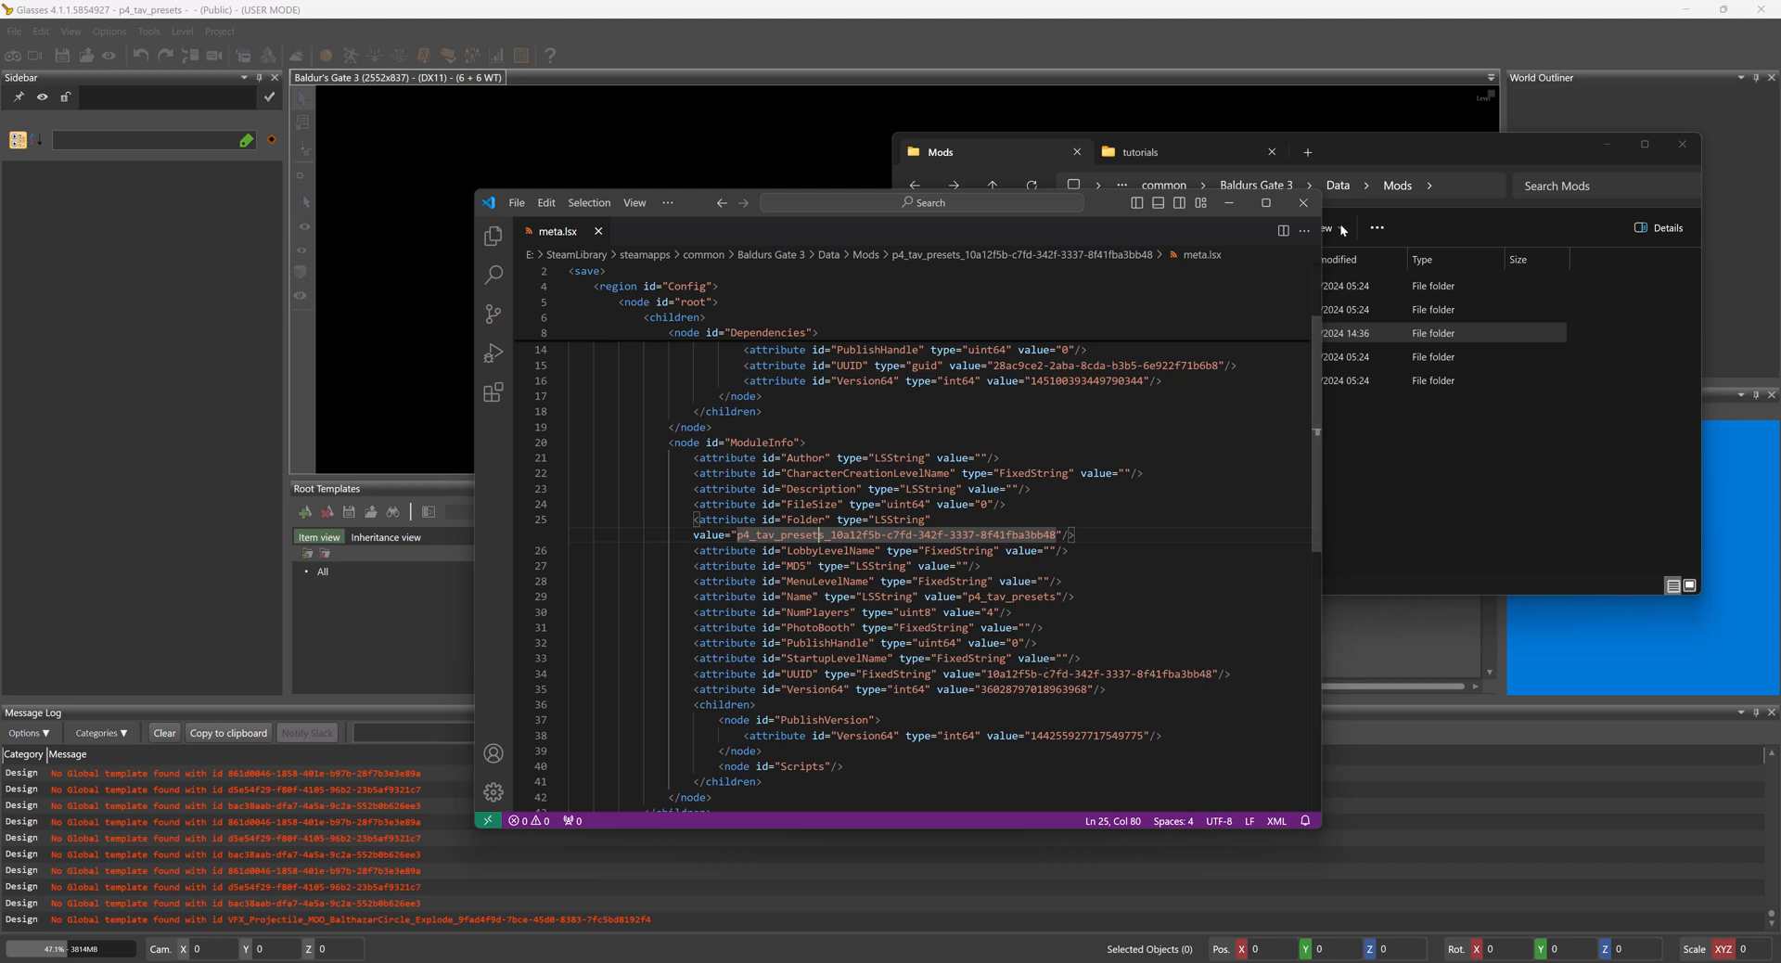
pyautogui.click(1304, 202)
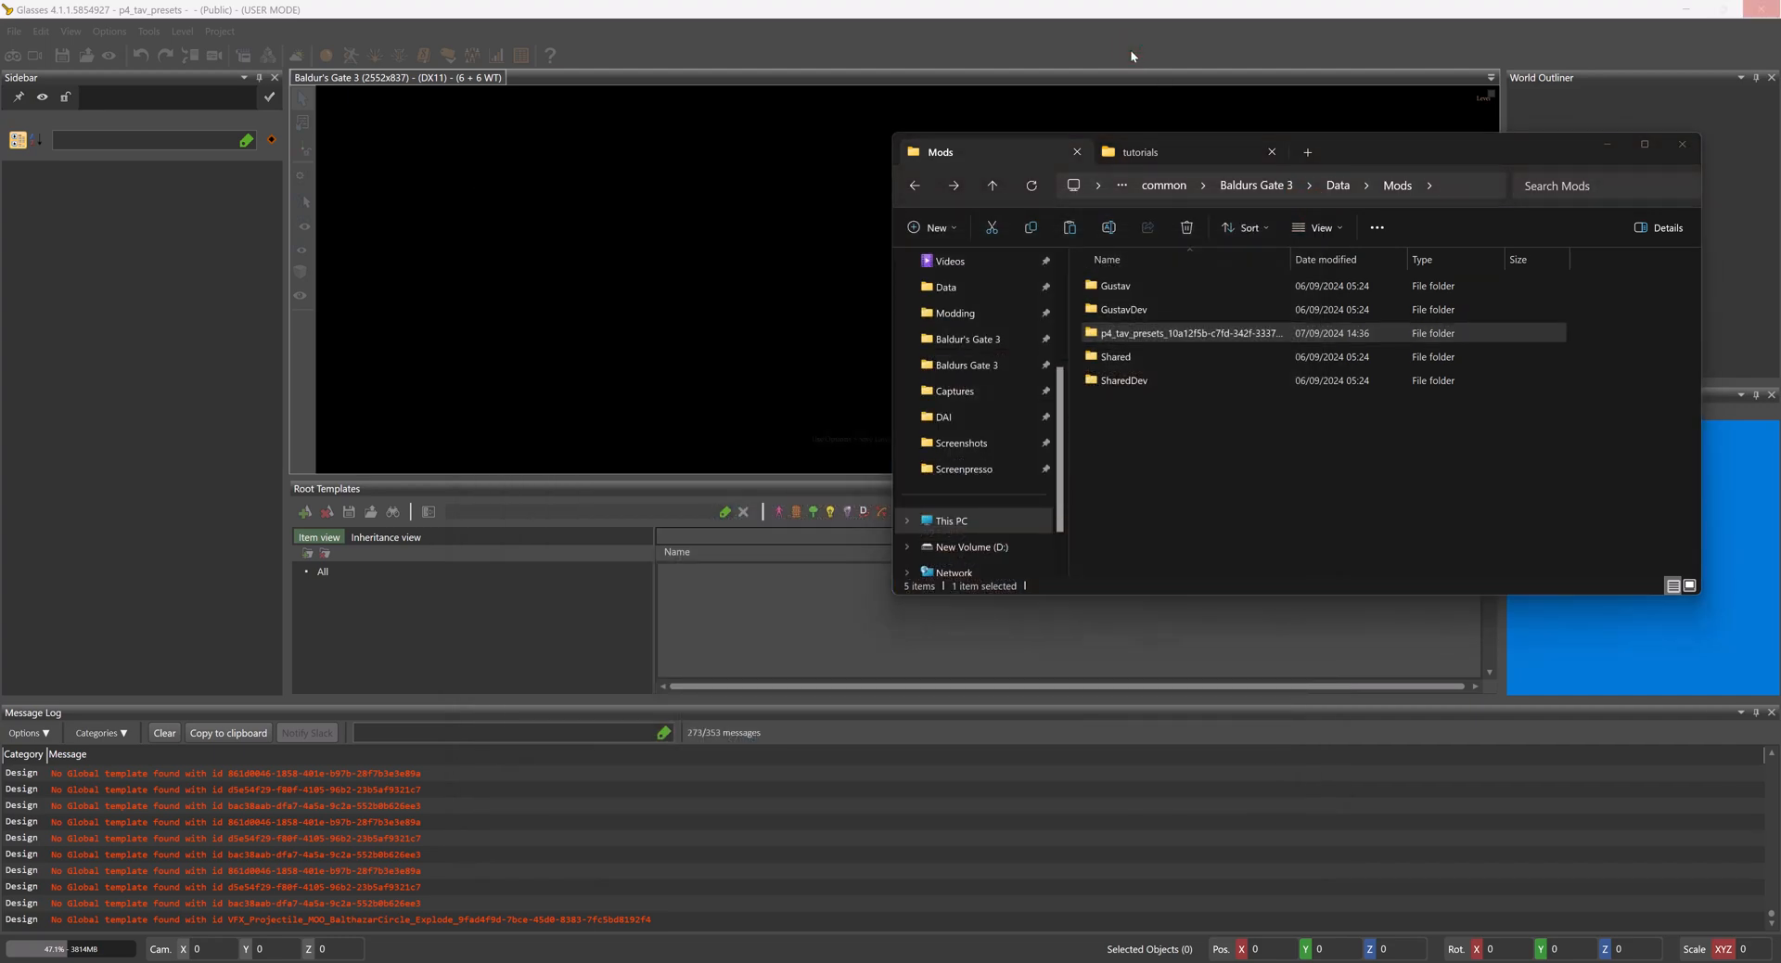
pyautogui.click(1607, 145)
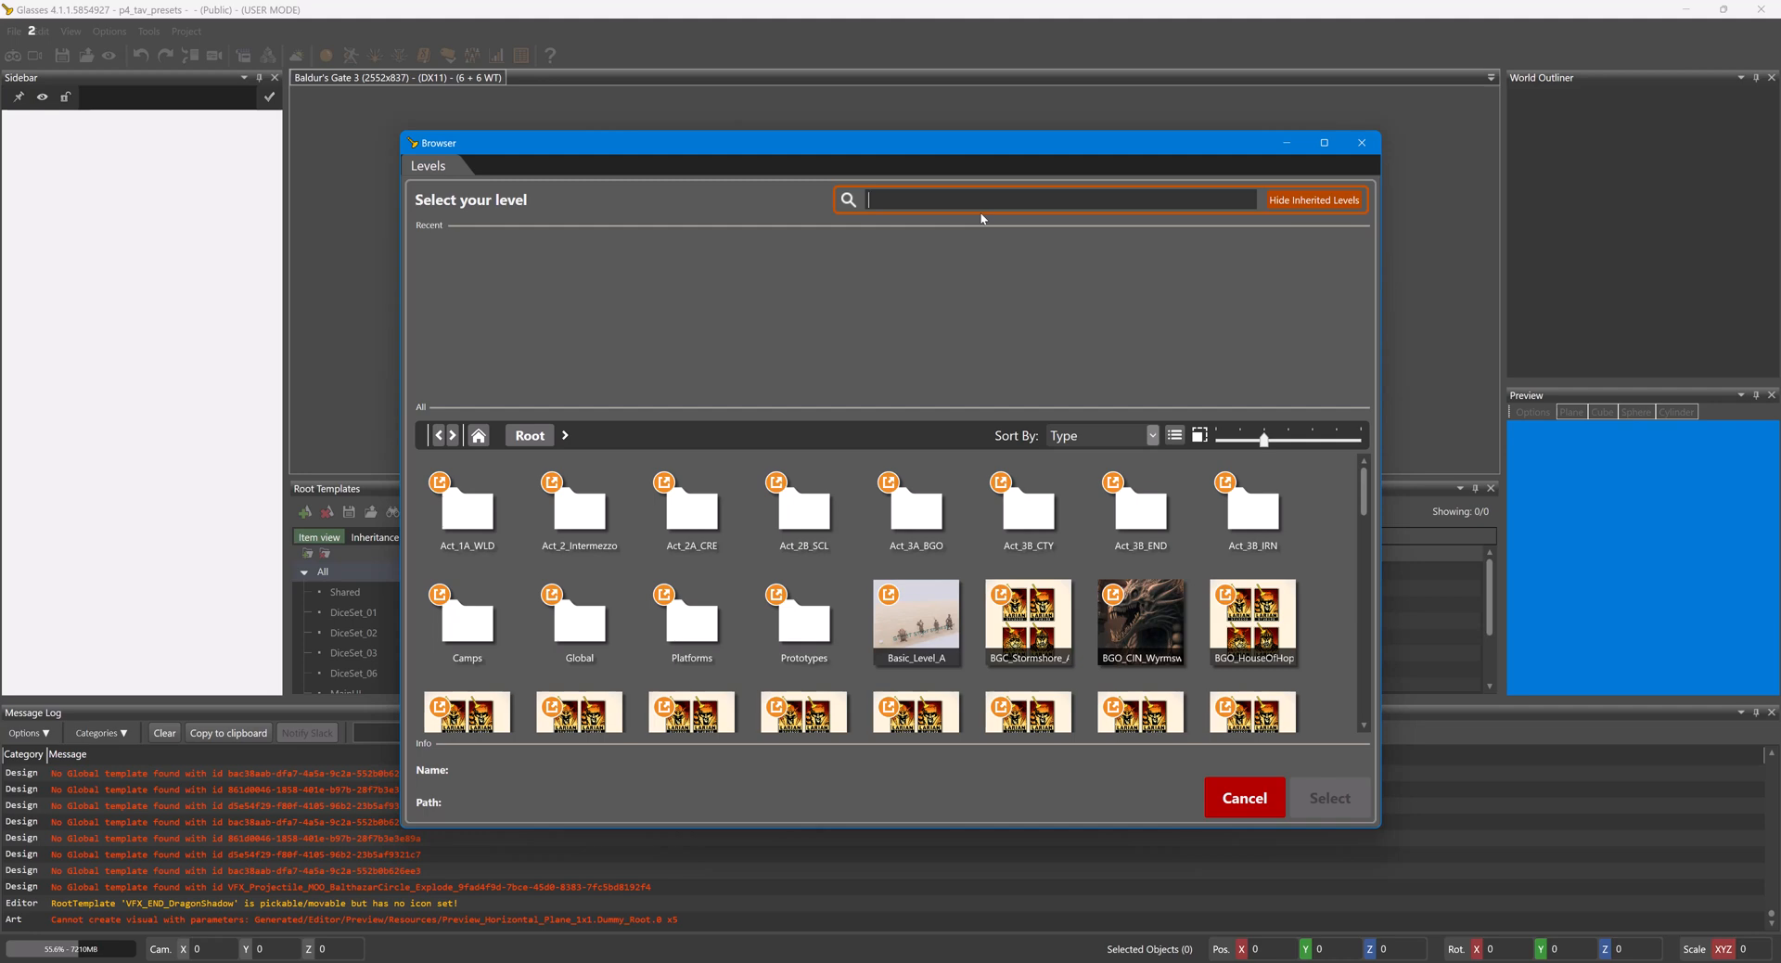
# - Search the levels for CC_I and load the character creation level SYS_CC_I
pyautogui.write('cc')
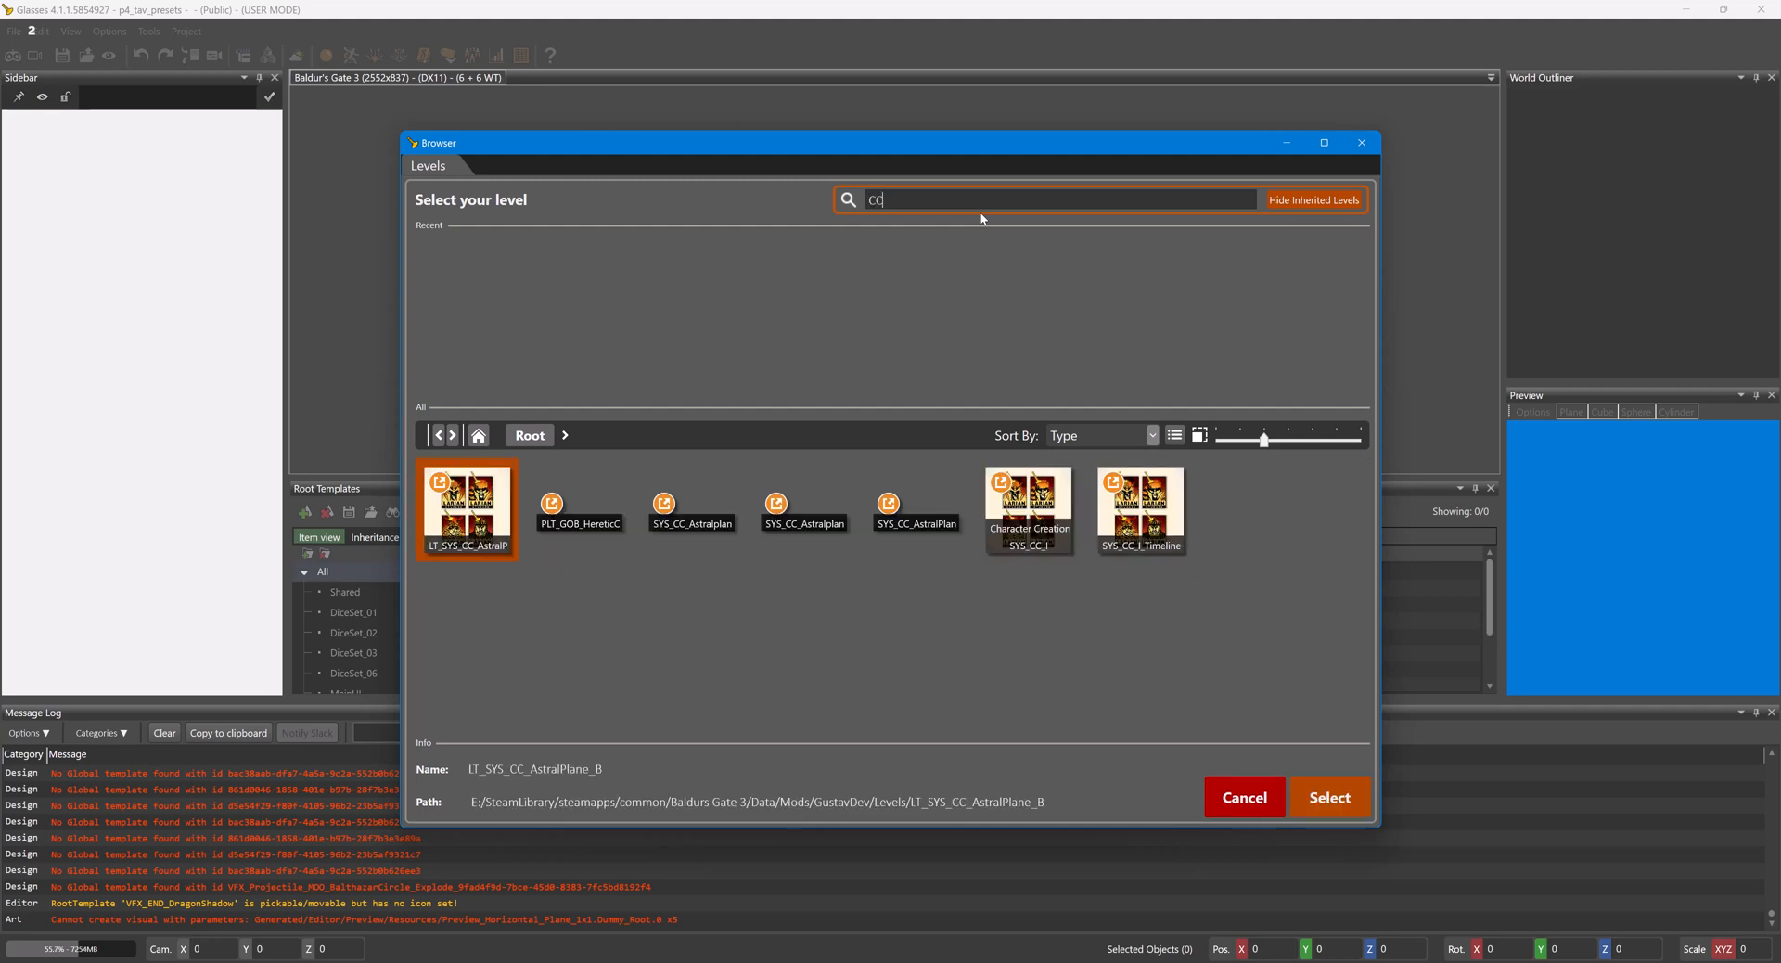
pyautogui.write('_I')
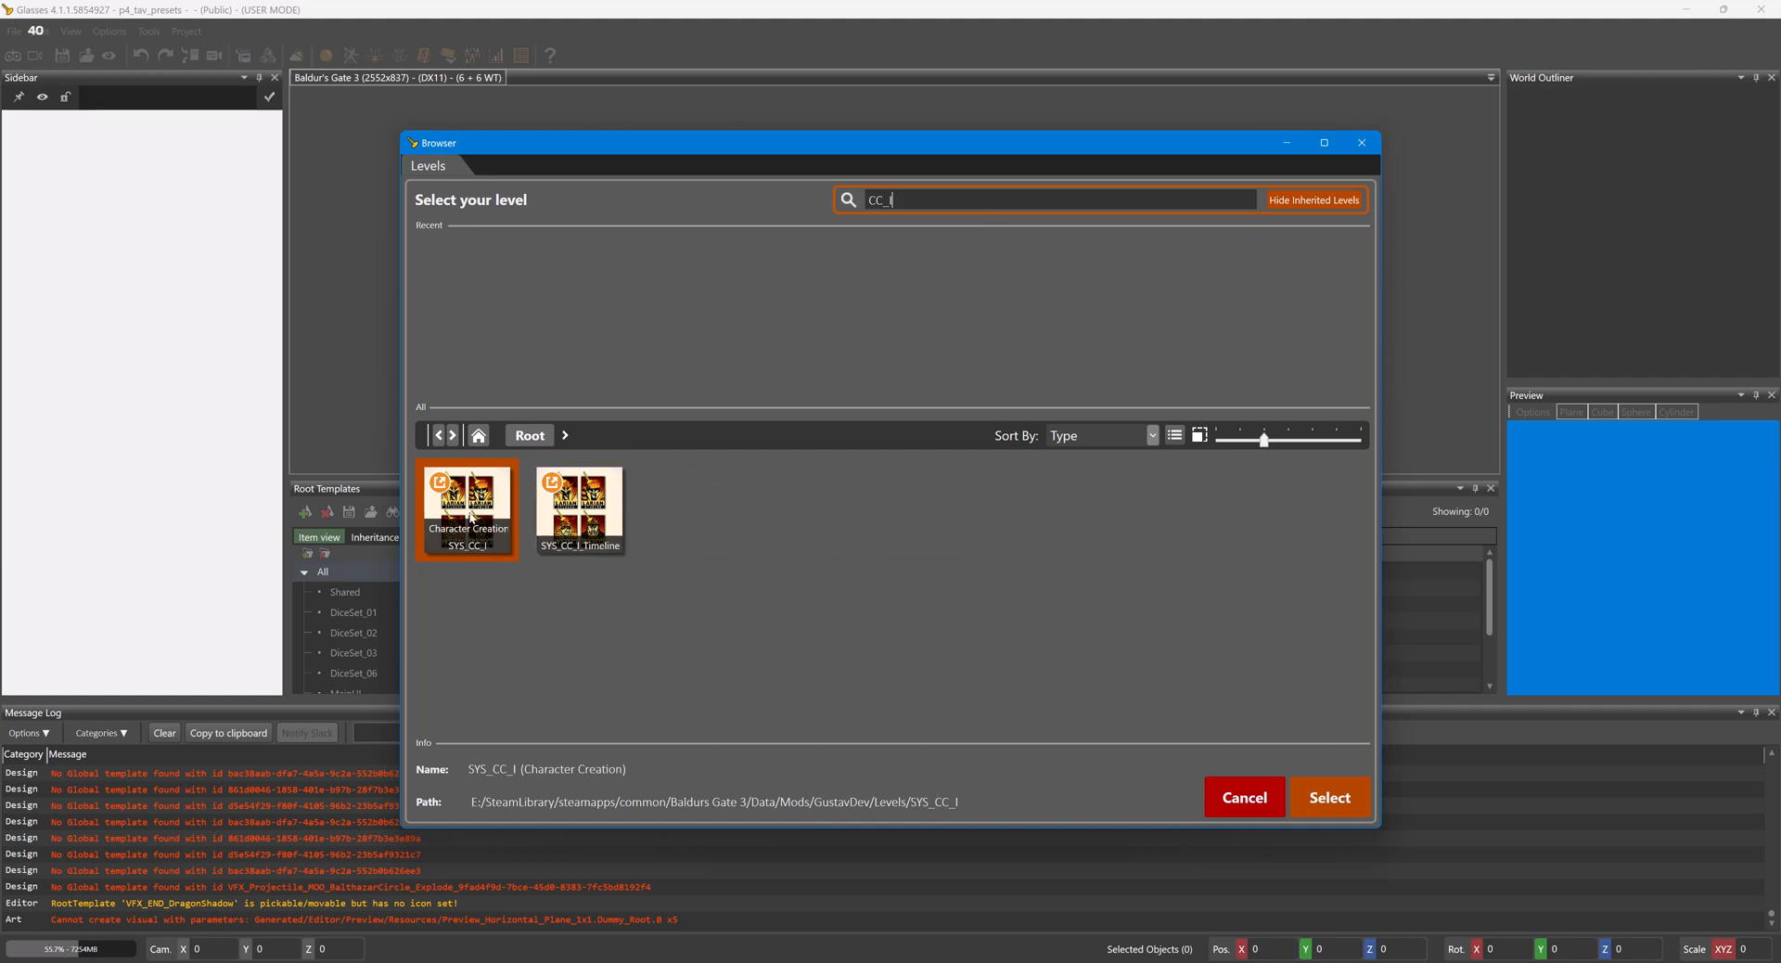
pyautogui.click(1325, 797)
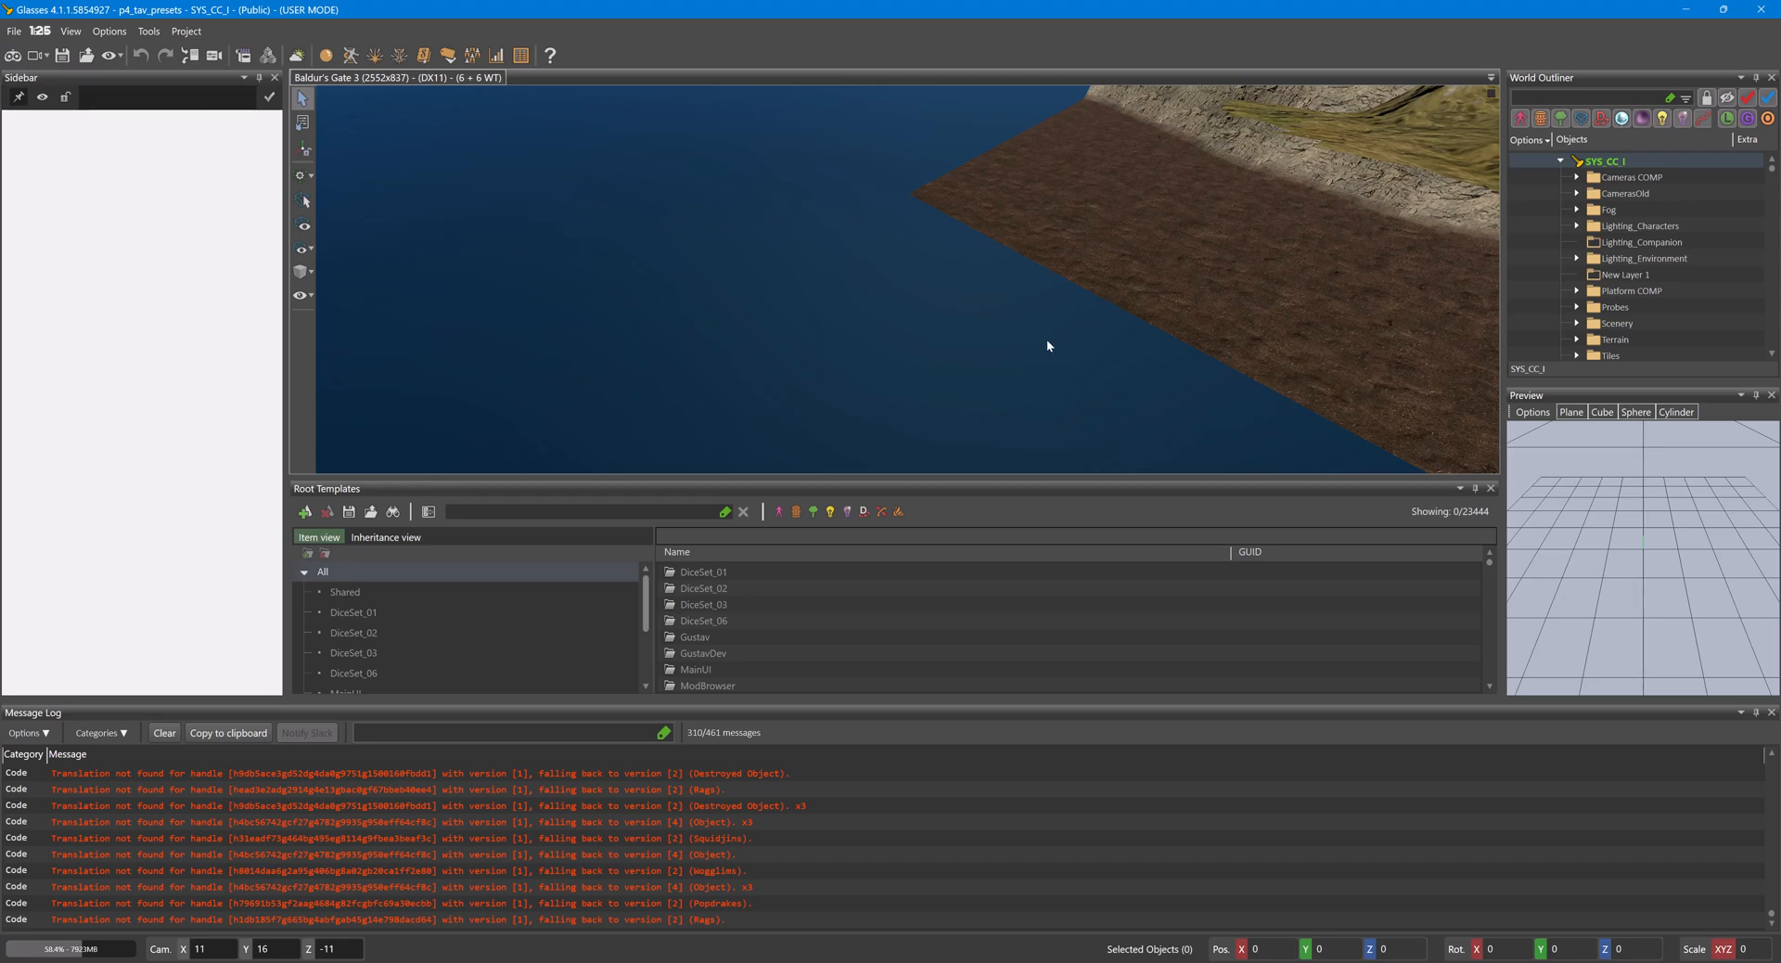
# - Switch the viewport from editor to game mode to run character creation
pyautogui.moveTo(936, 336); pyautogui.dragTo(1244, 383, button='right')
pyautogui.moveTo(978, 209); pyautogui.dragTo(1145, 241, button='right')
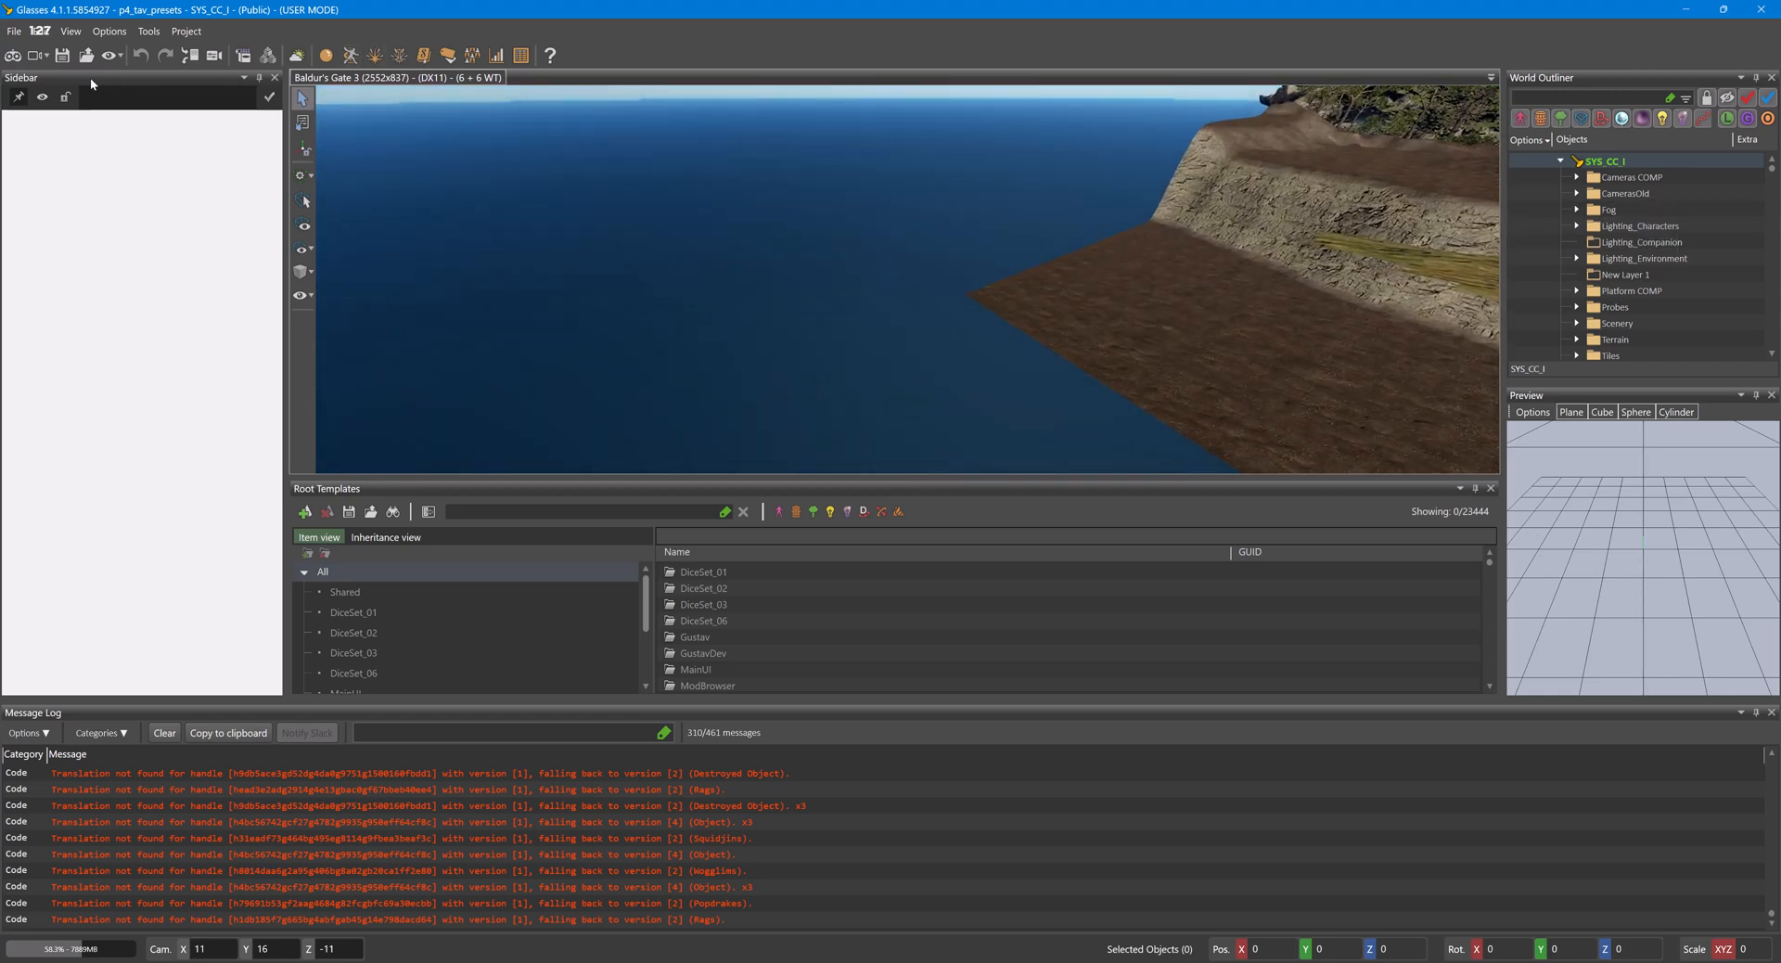
pyautogui.click(13, 56)
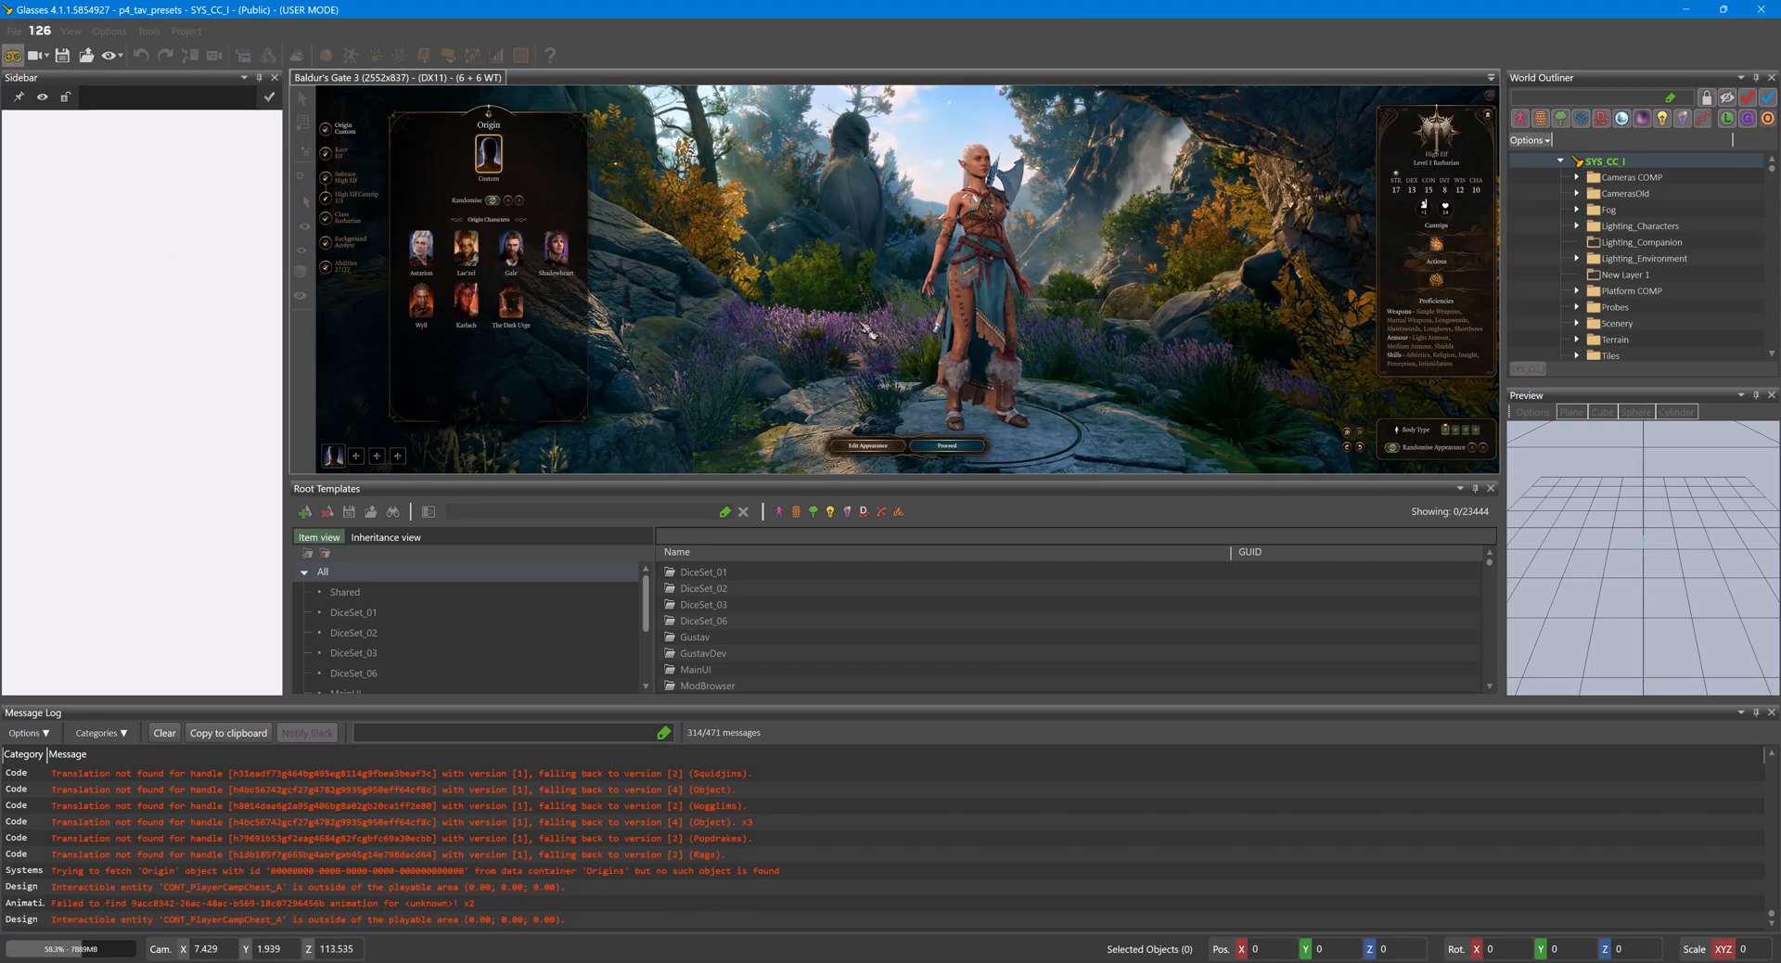
pyautogui.moveTo(862, 325); pyautogui.dragTo(935, 382)
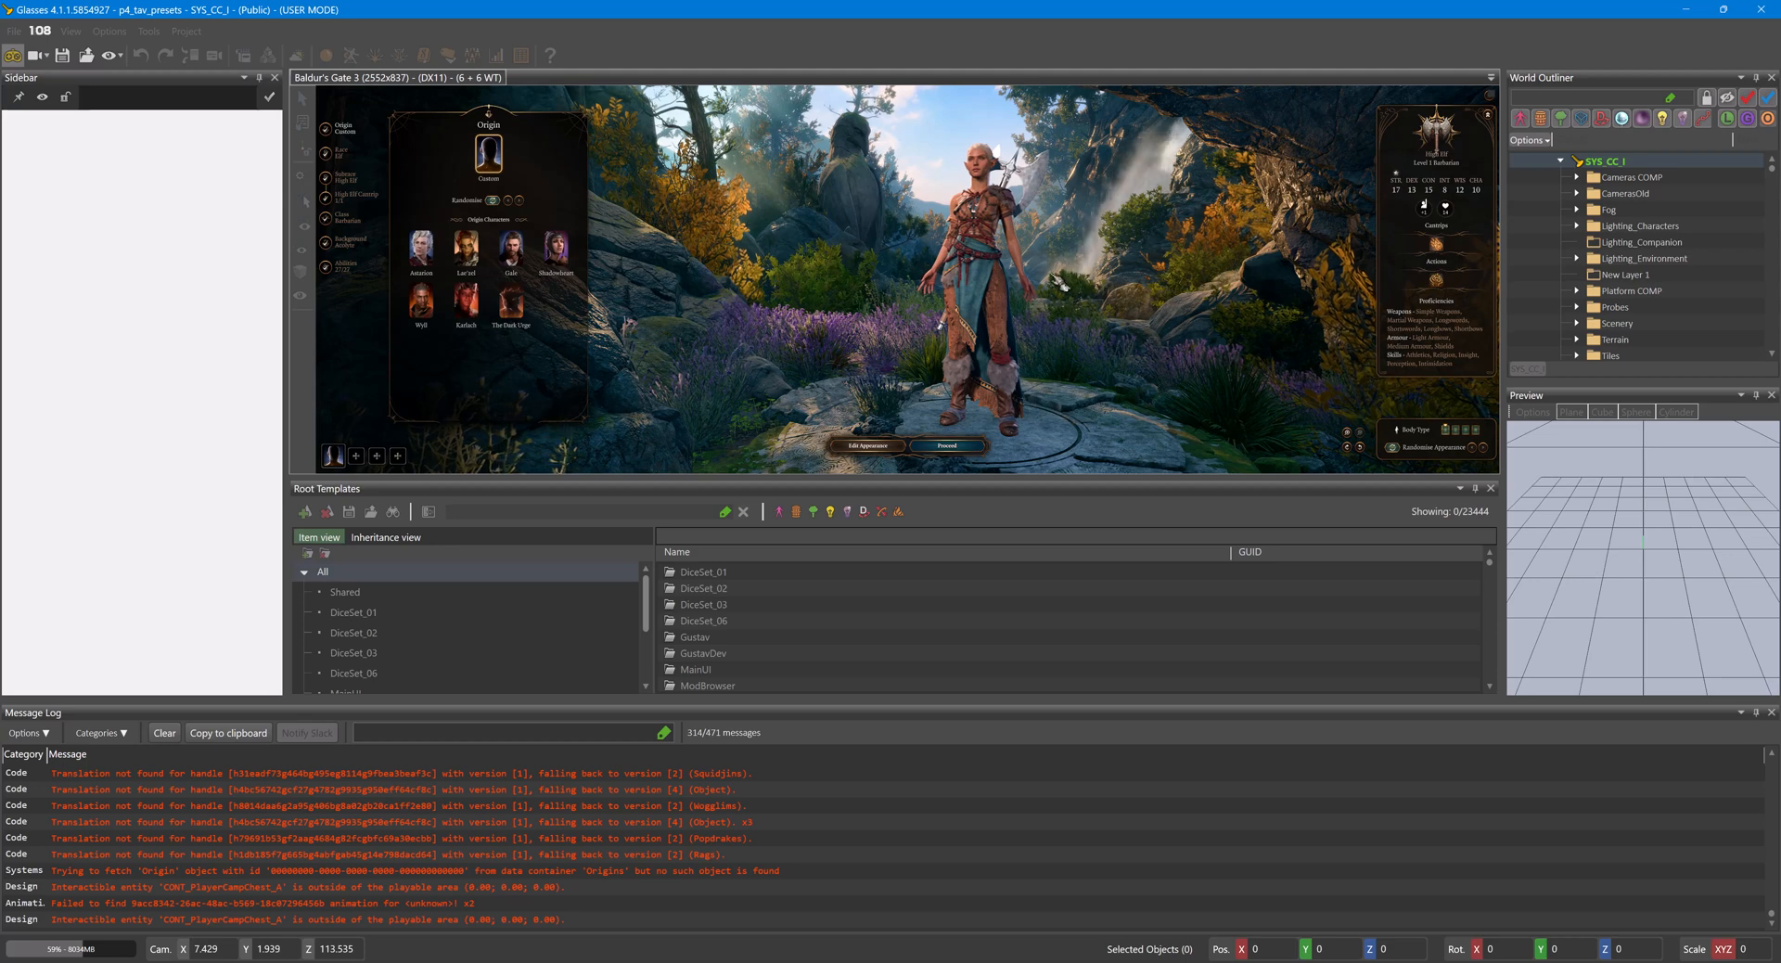
# - Set the character's race to Githyanki and choose the second body type
pyautogui.click(351, 151)
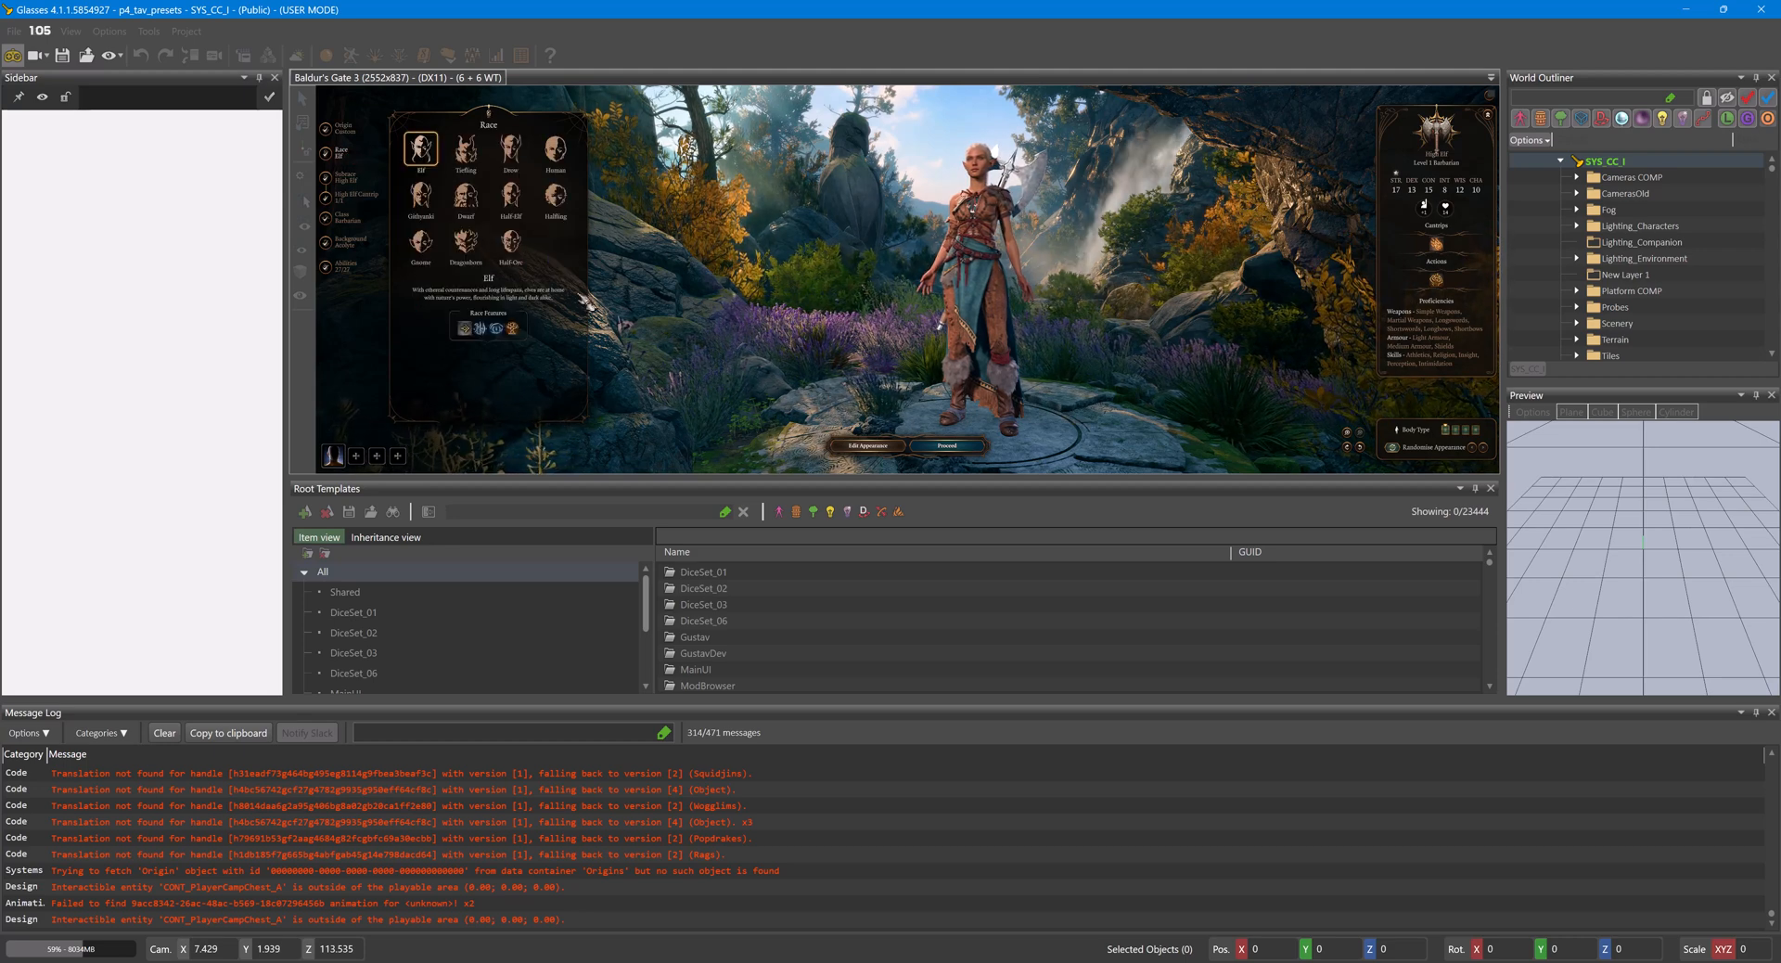
pyautogui.click(432, 212)
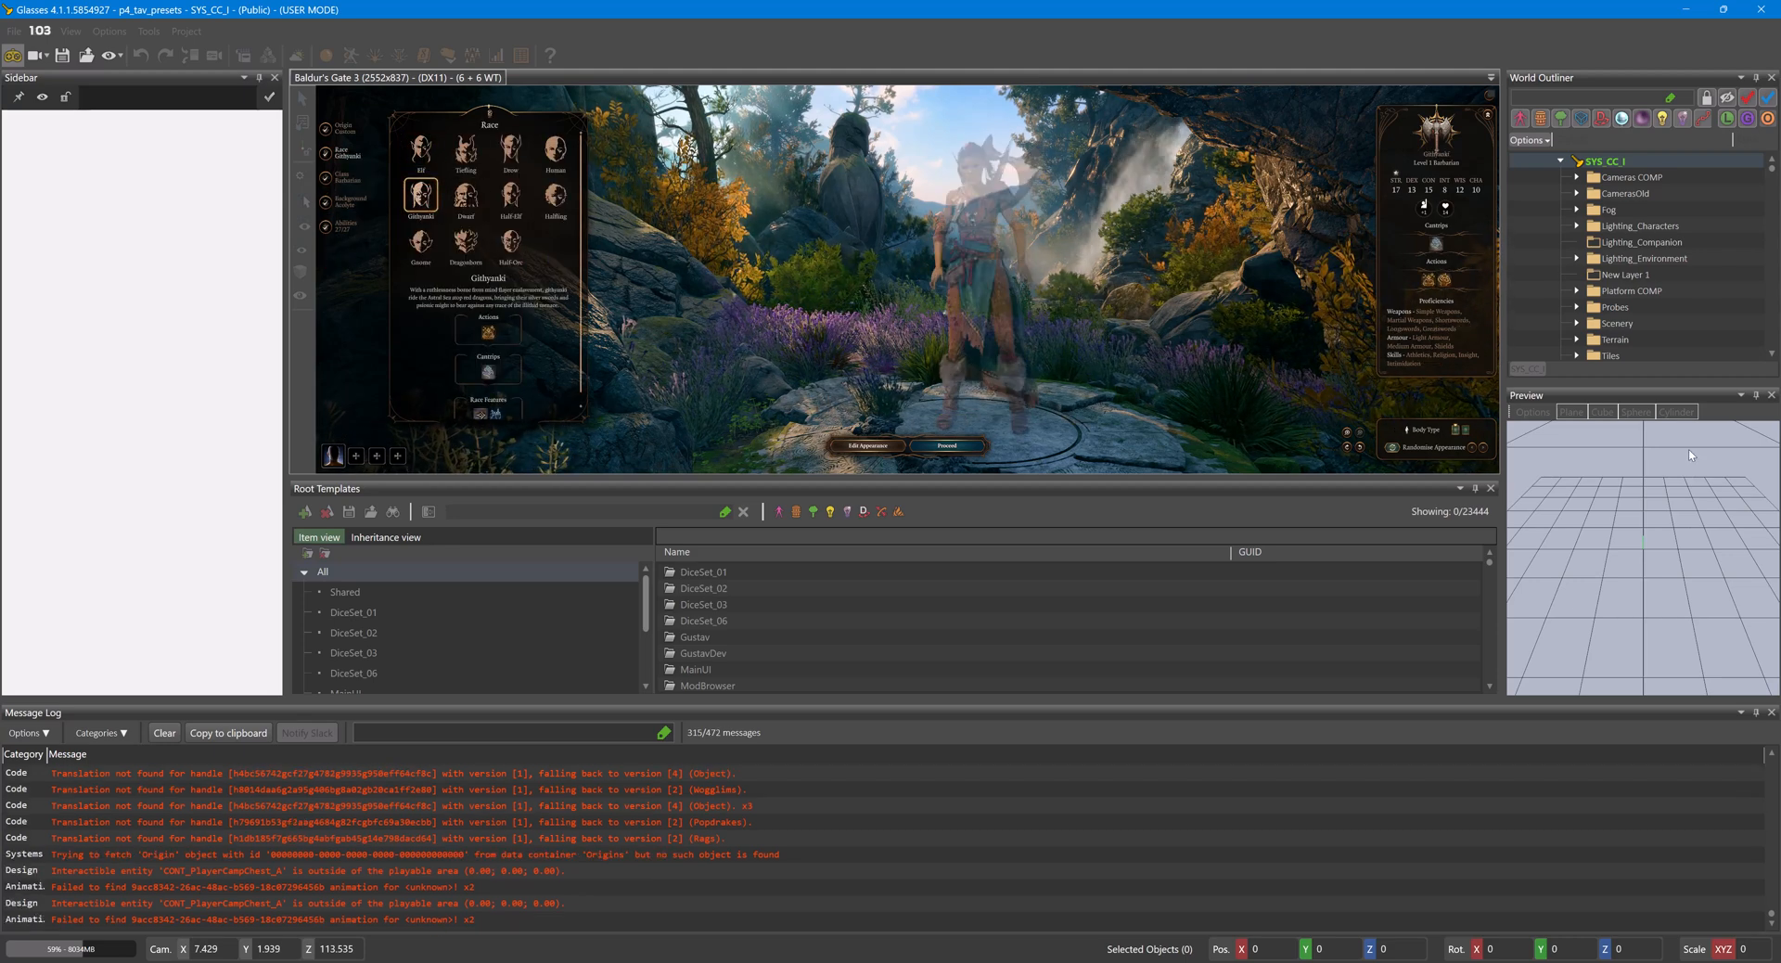
pyautogui.click(1469, 431)
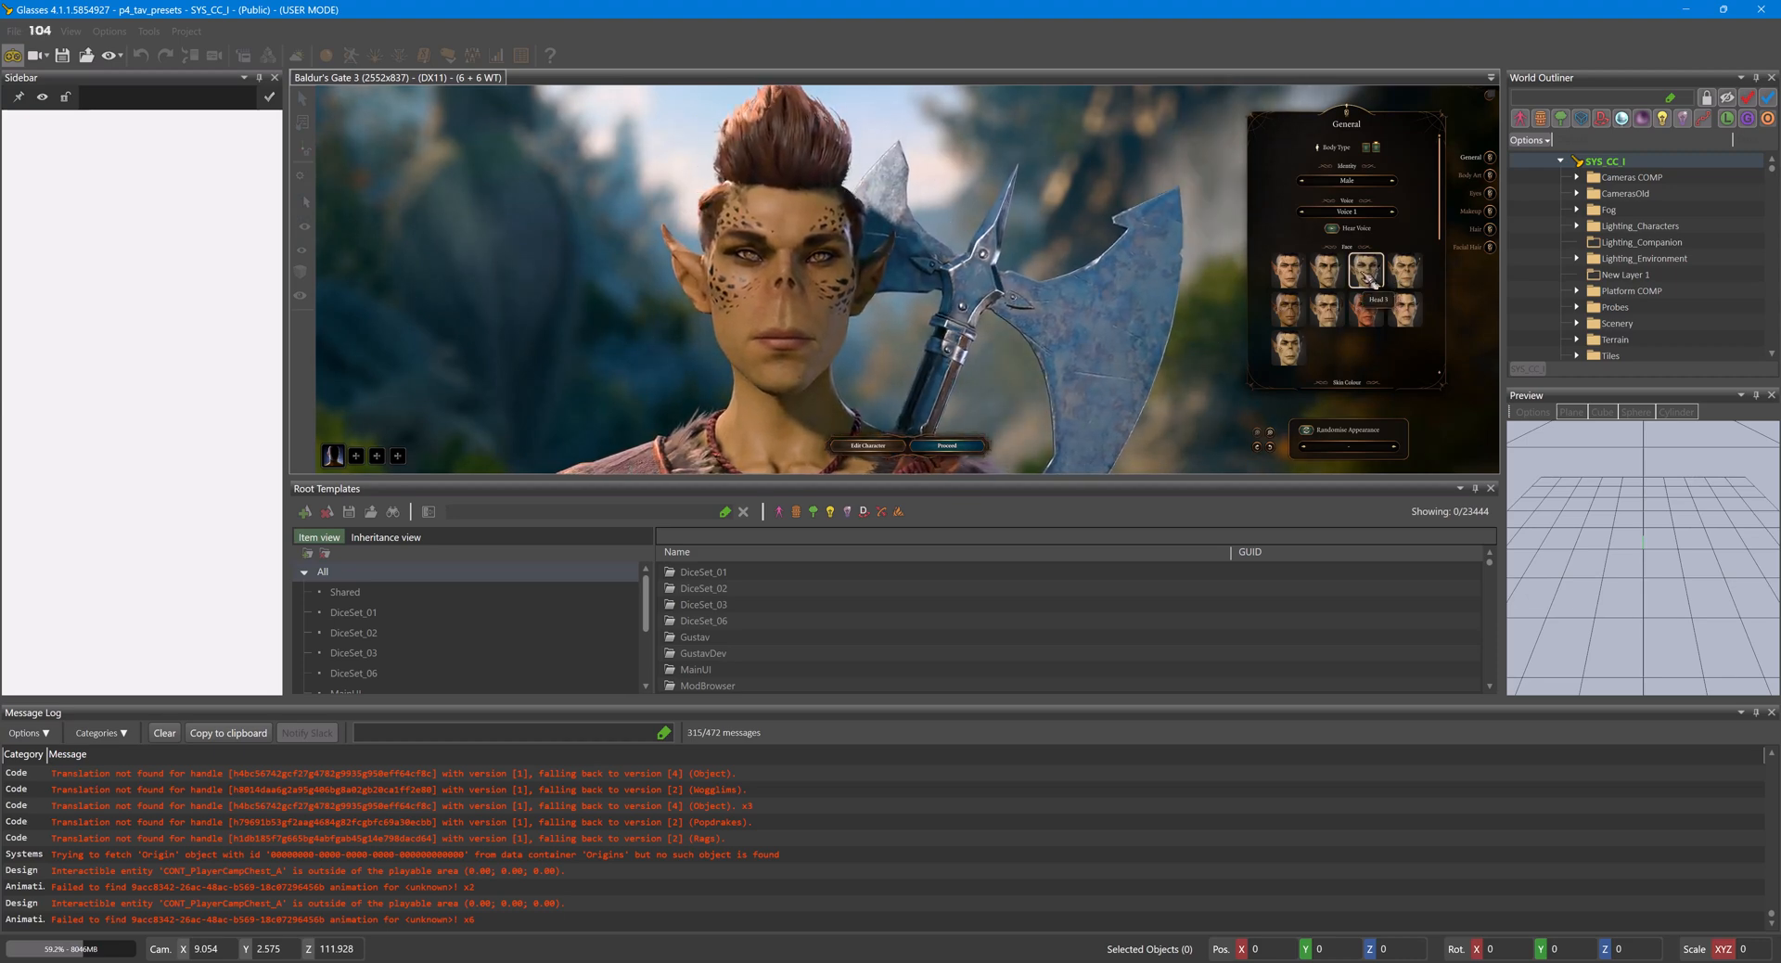
# - Give the character the second tattoo style in a red tattoo colour and view it from the side
pyautogui.click(1490, 211)
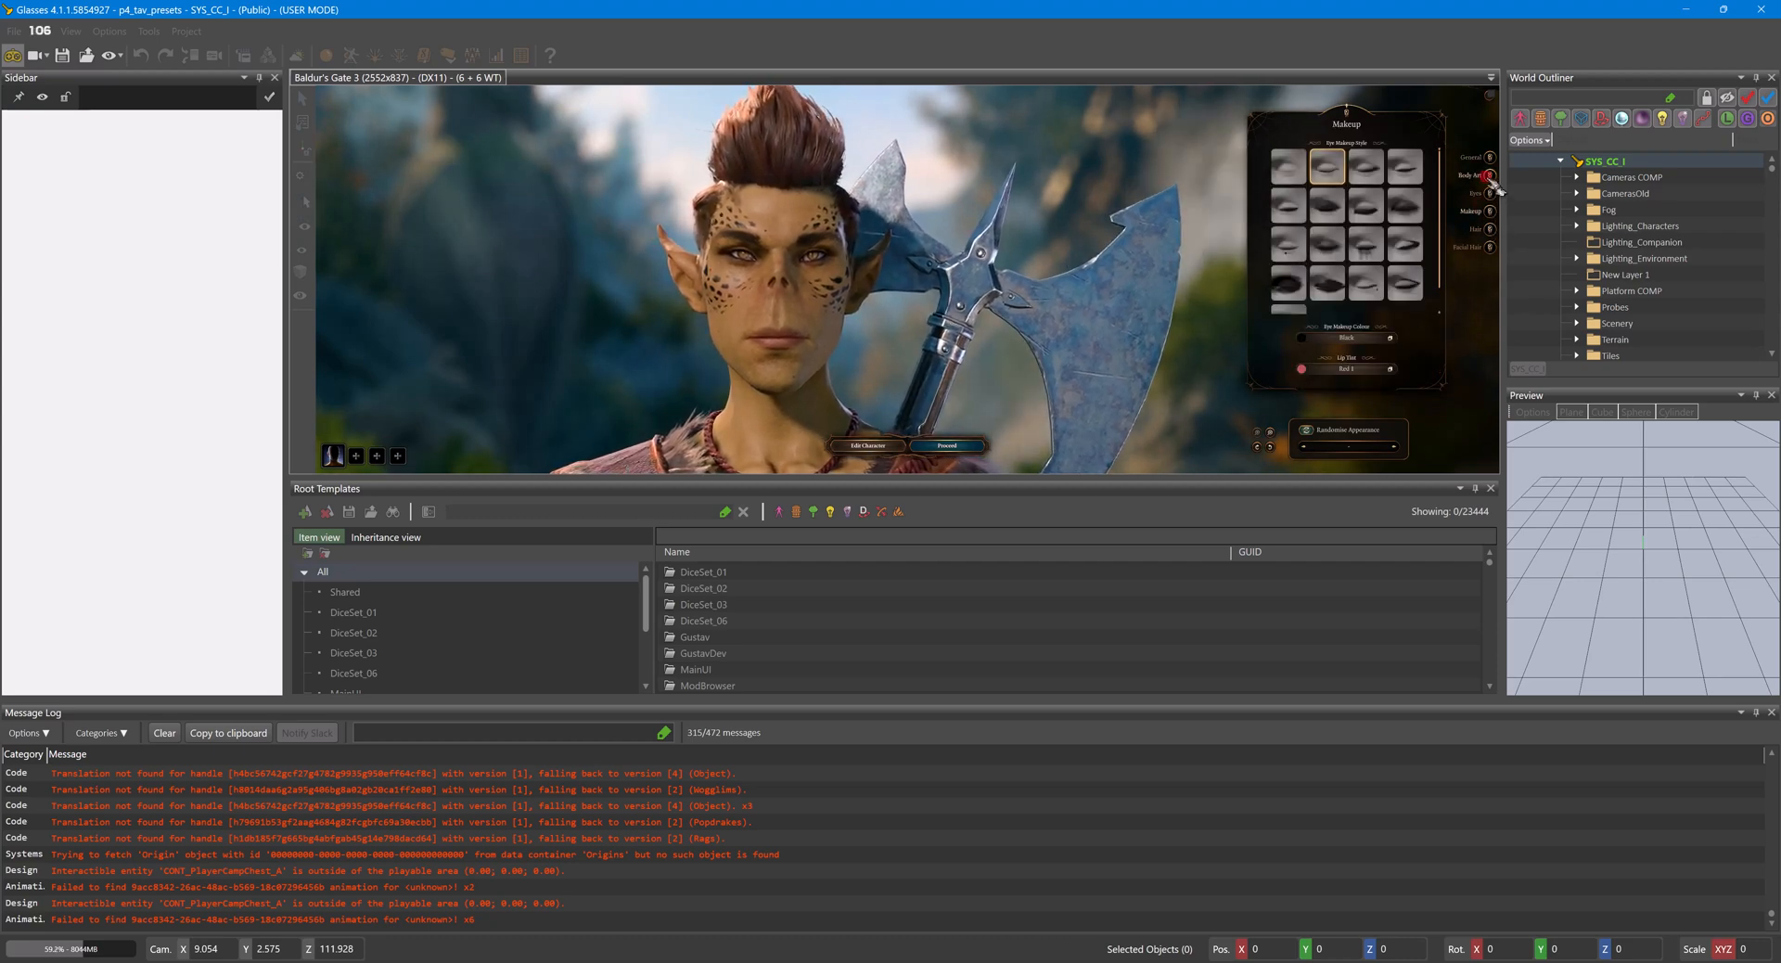
pyautogui.click(1490, 174)
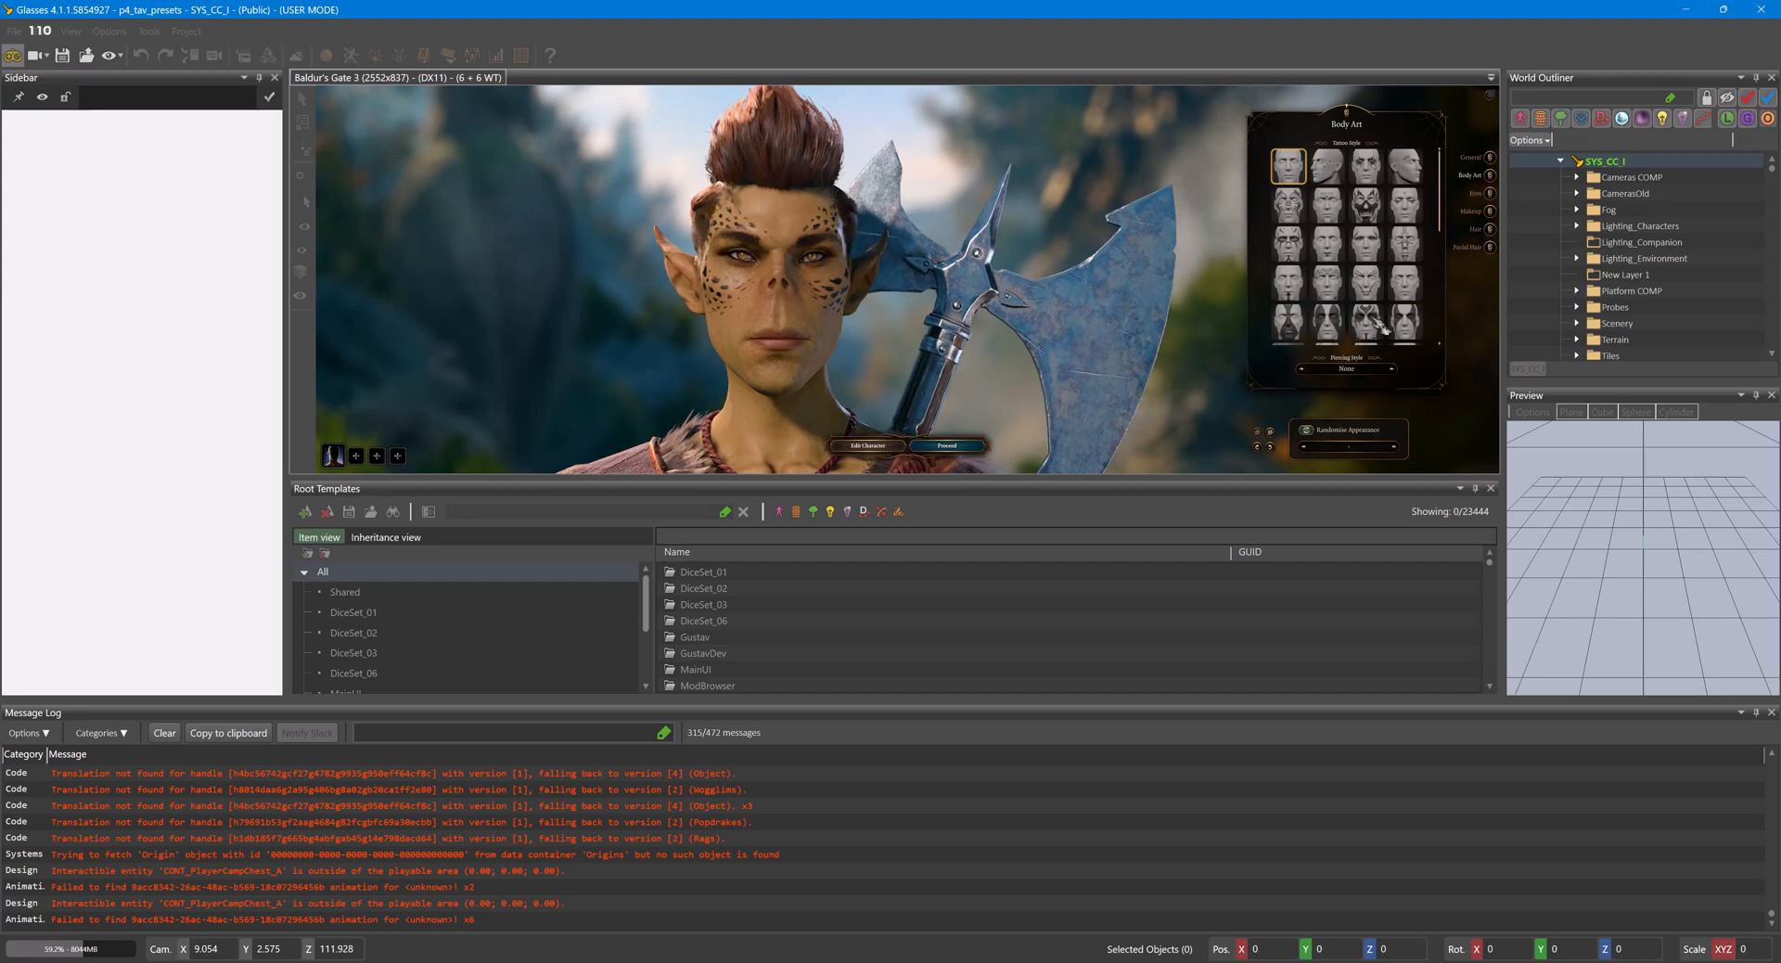
pyautogui.click(1330, 183)
pyautogui.click(1361, 341)
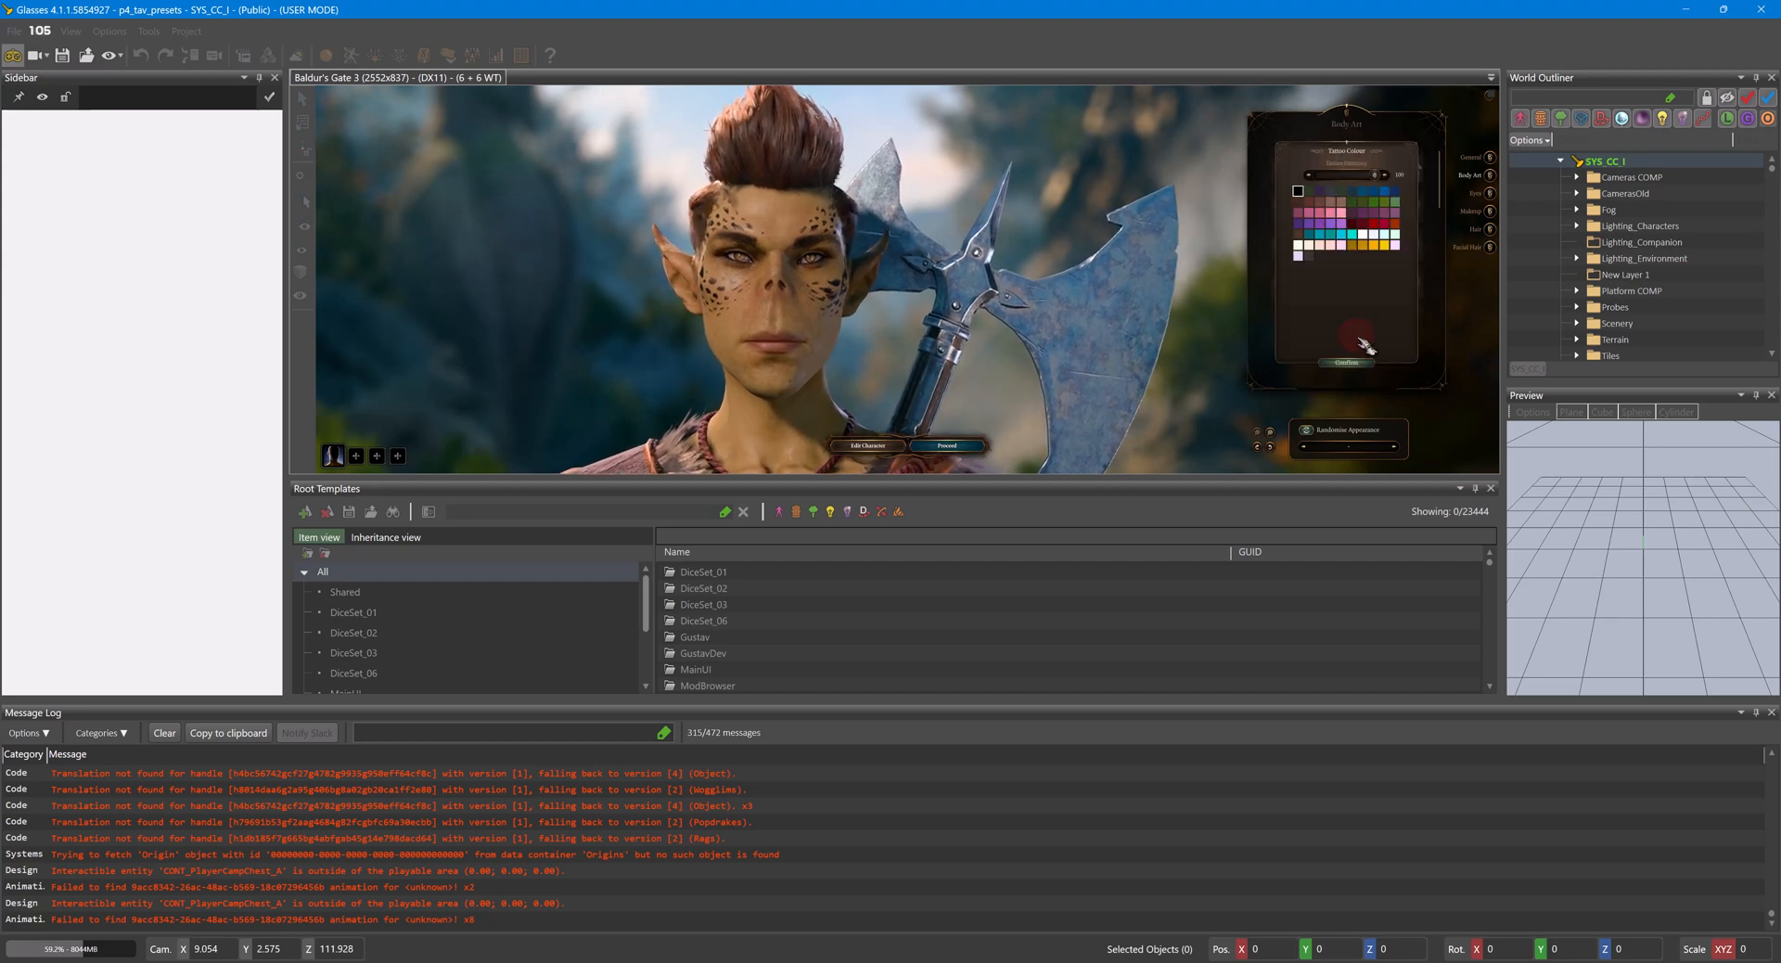
pyautogui.click(1374, 224)
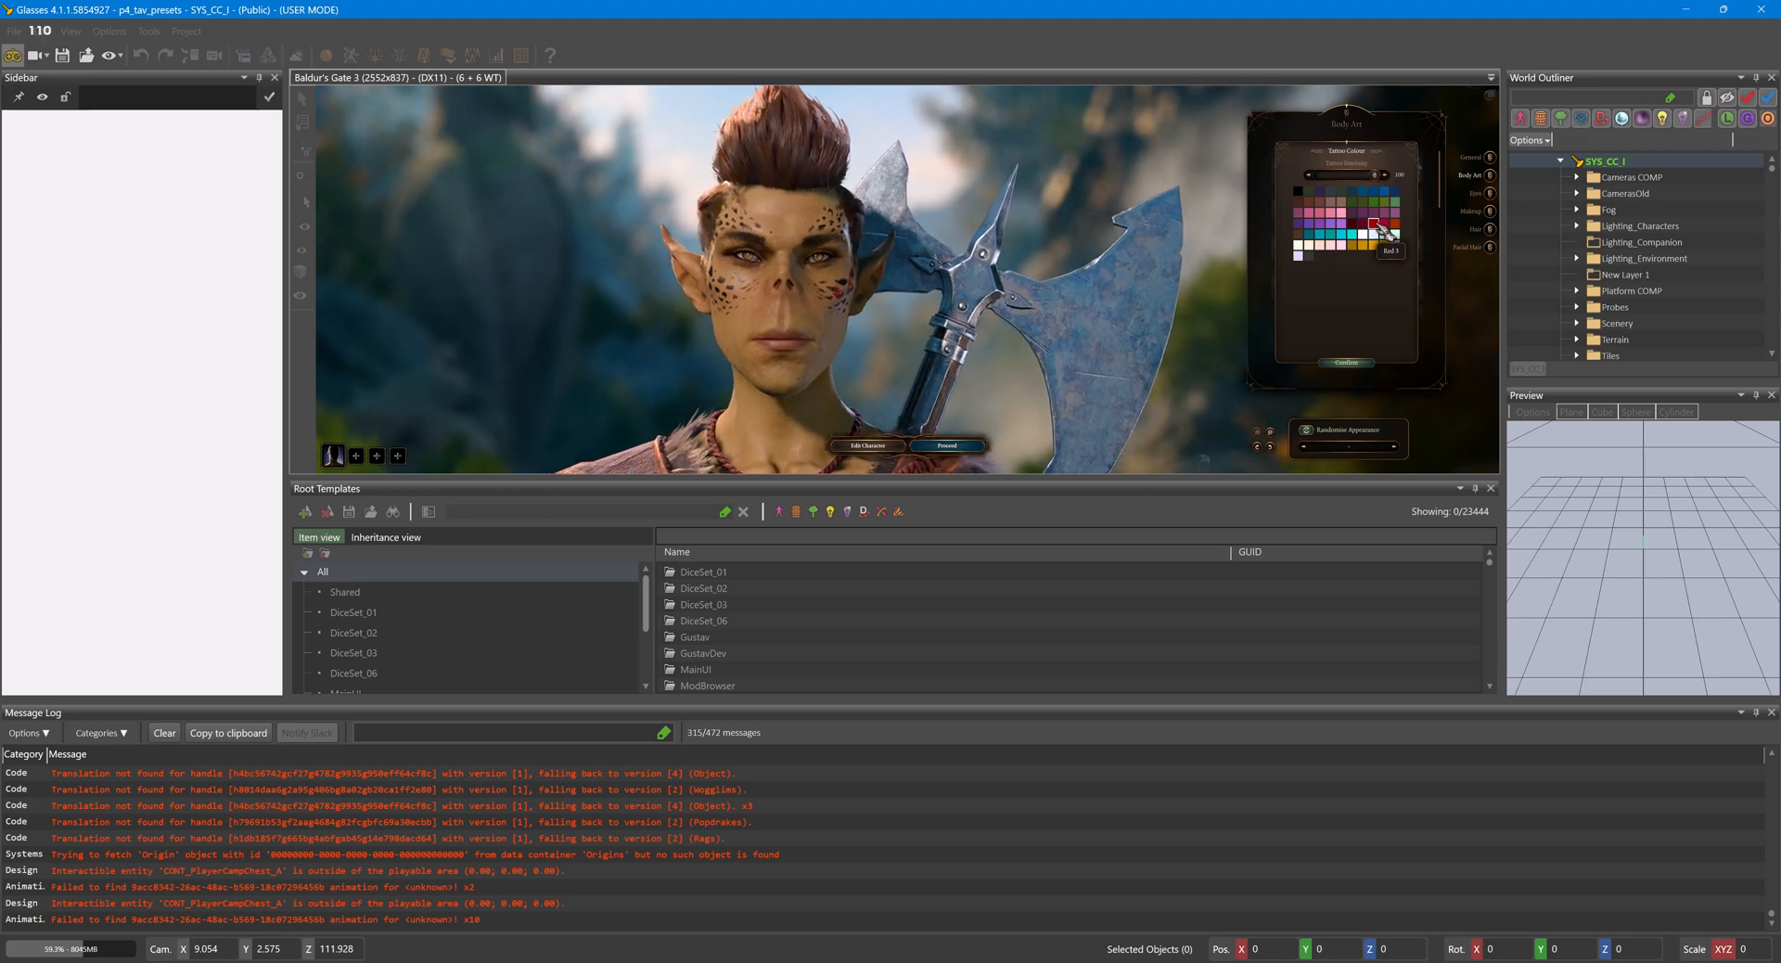
pyautogui.click(1372, 364)
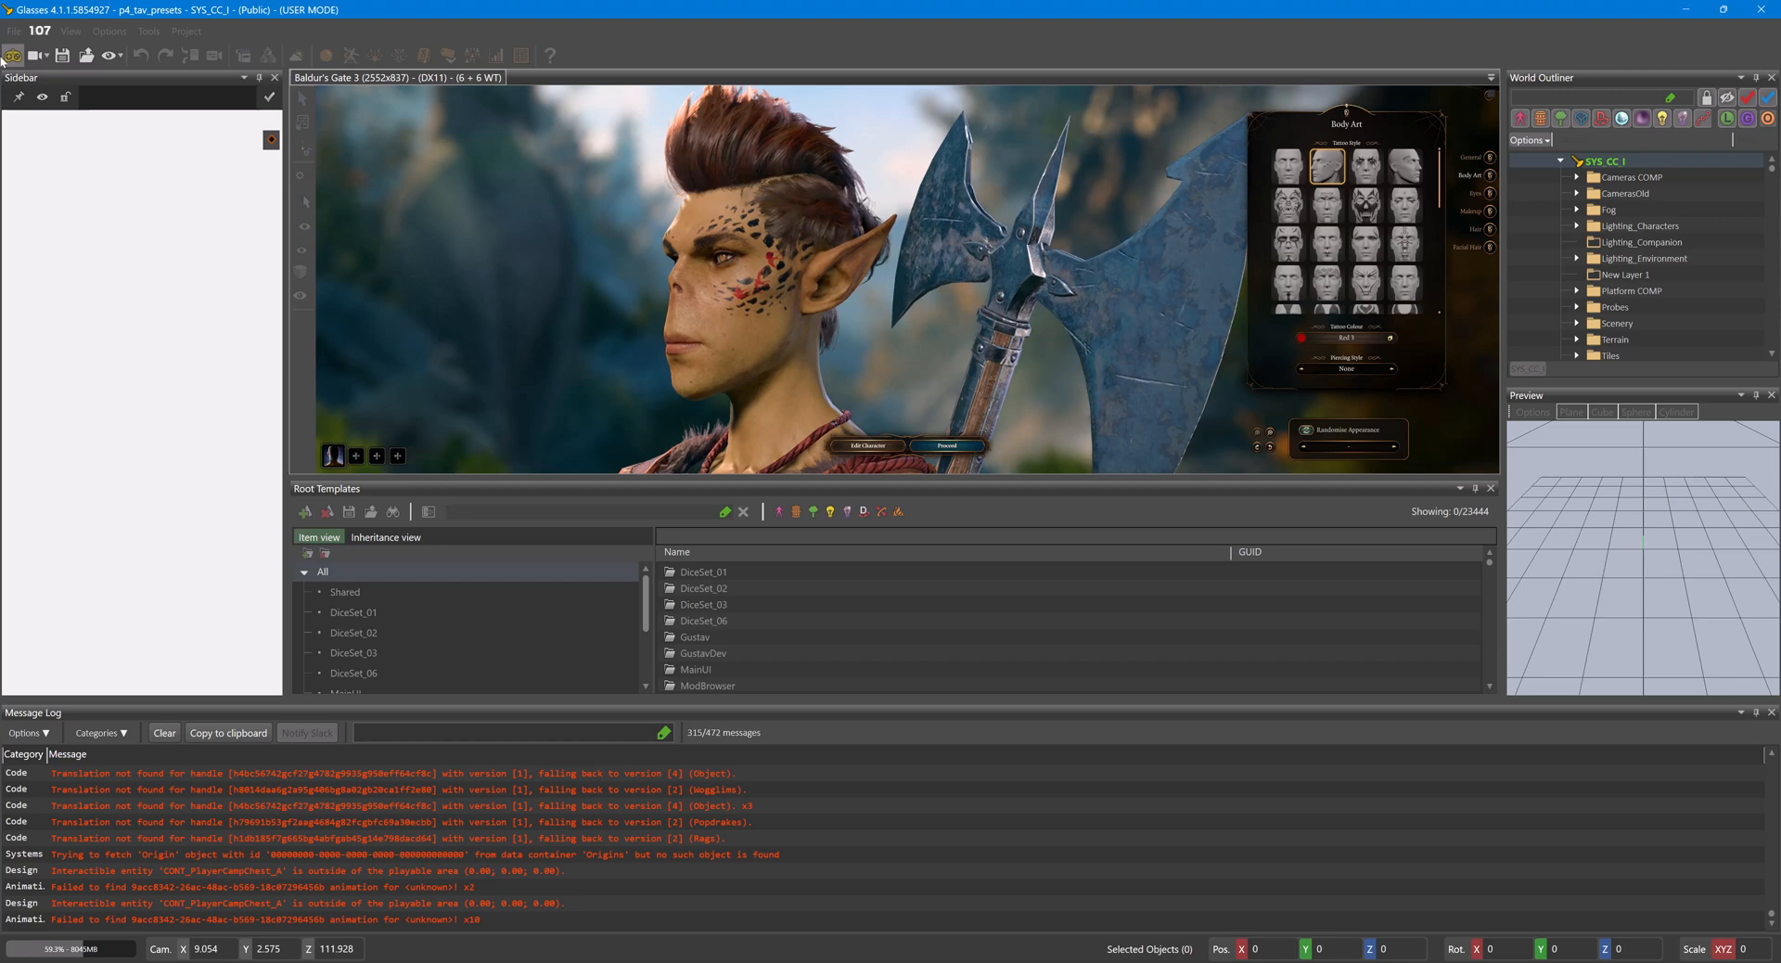
pyautogui.moveTo(649, 308); pyautogui.dragTo(759, 337)
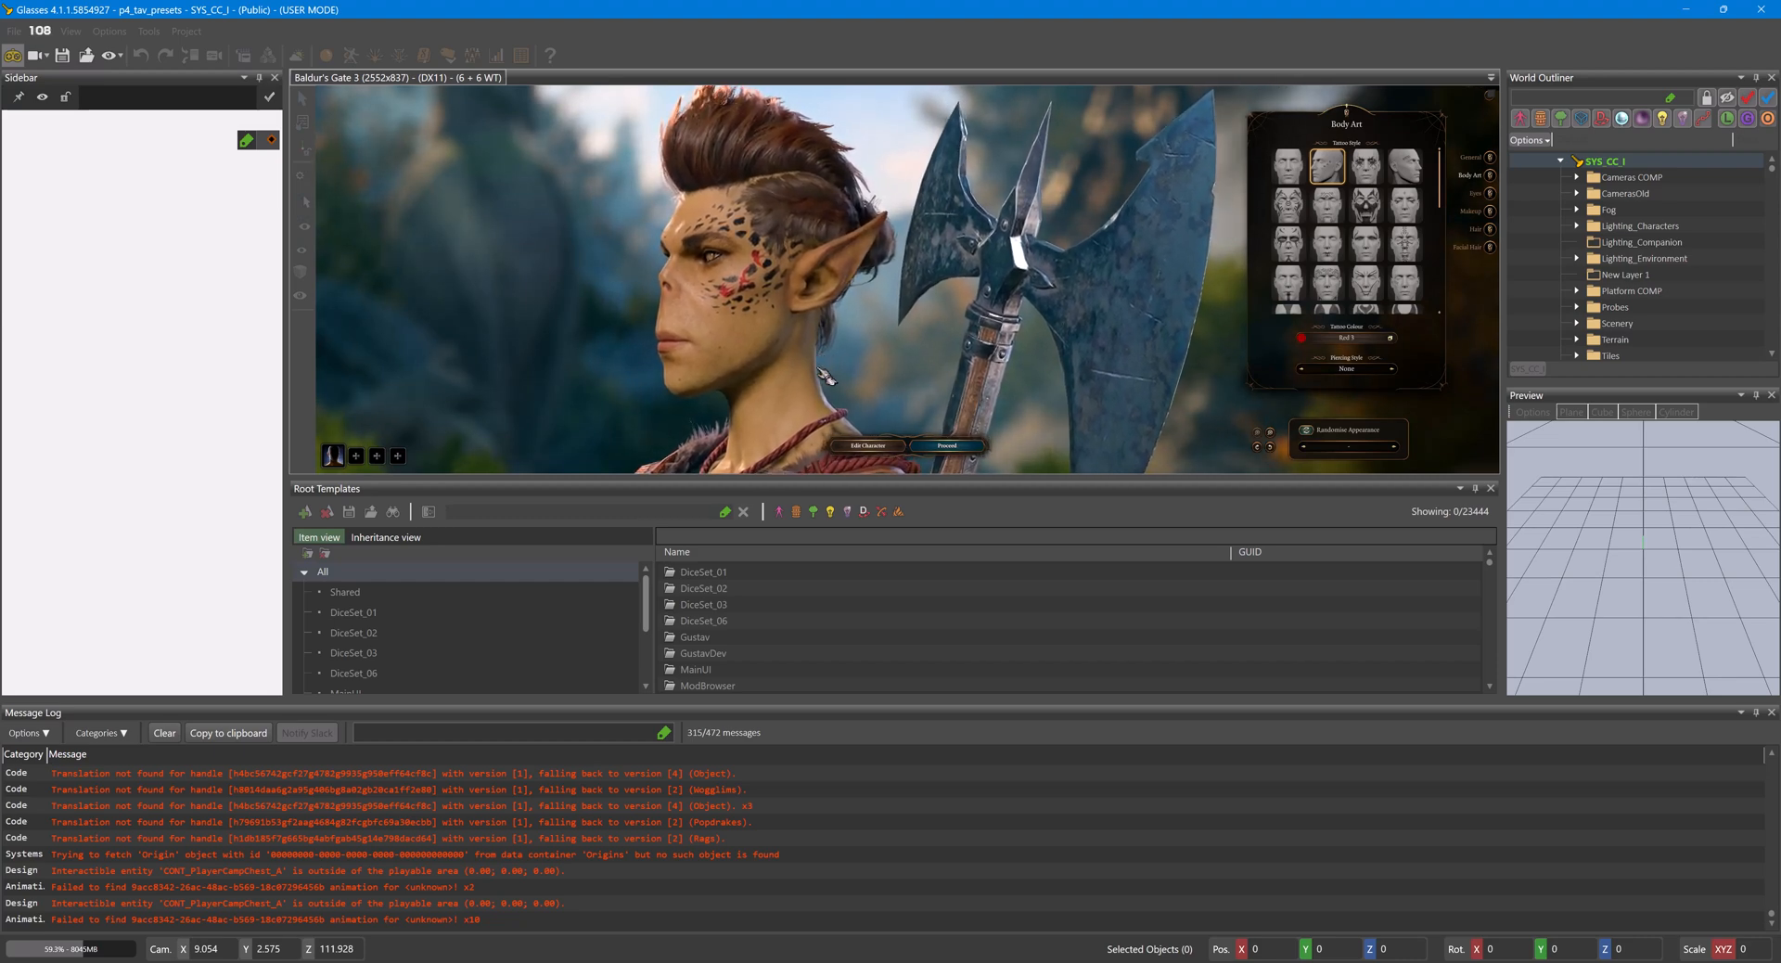
pyautogui.moveTo(920, 363); pyautogui.dragTo(1132, 392)
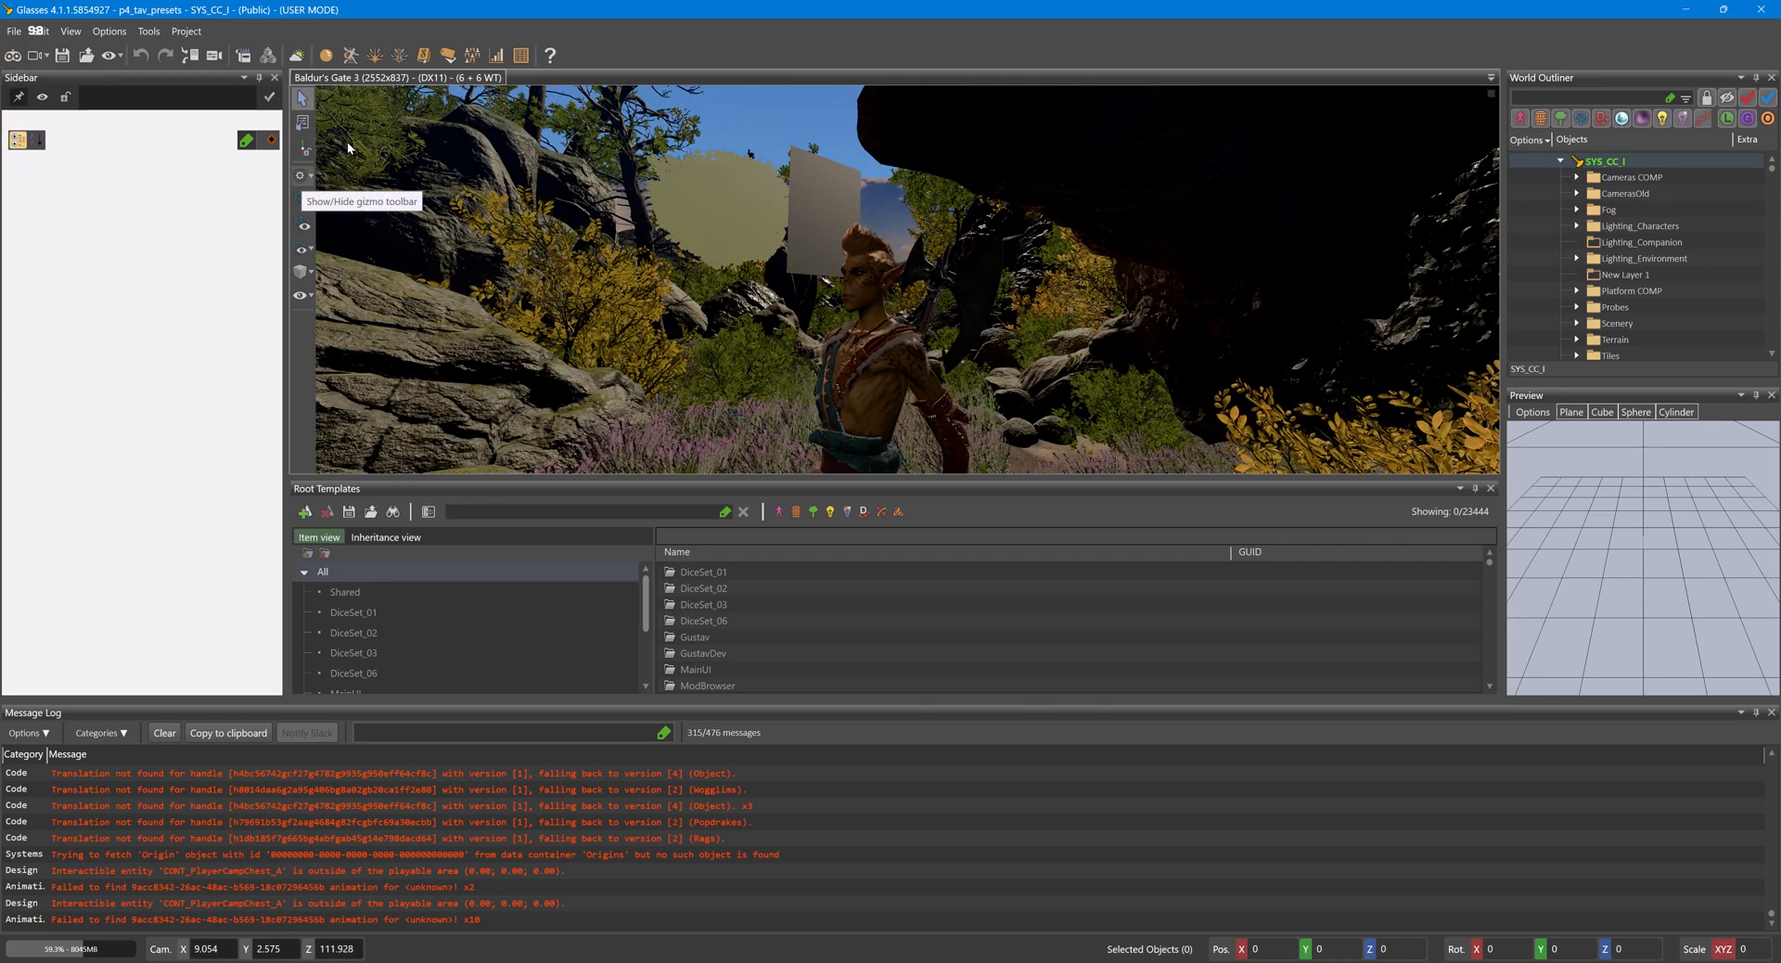
# - Open the Resource Manager in editor mode and show only Character Visual resources
pyautogui.click(243, 55)
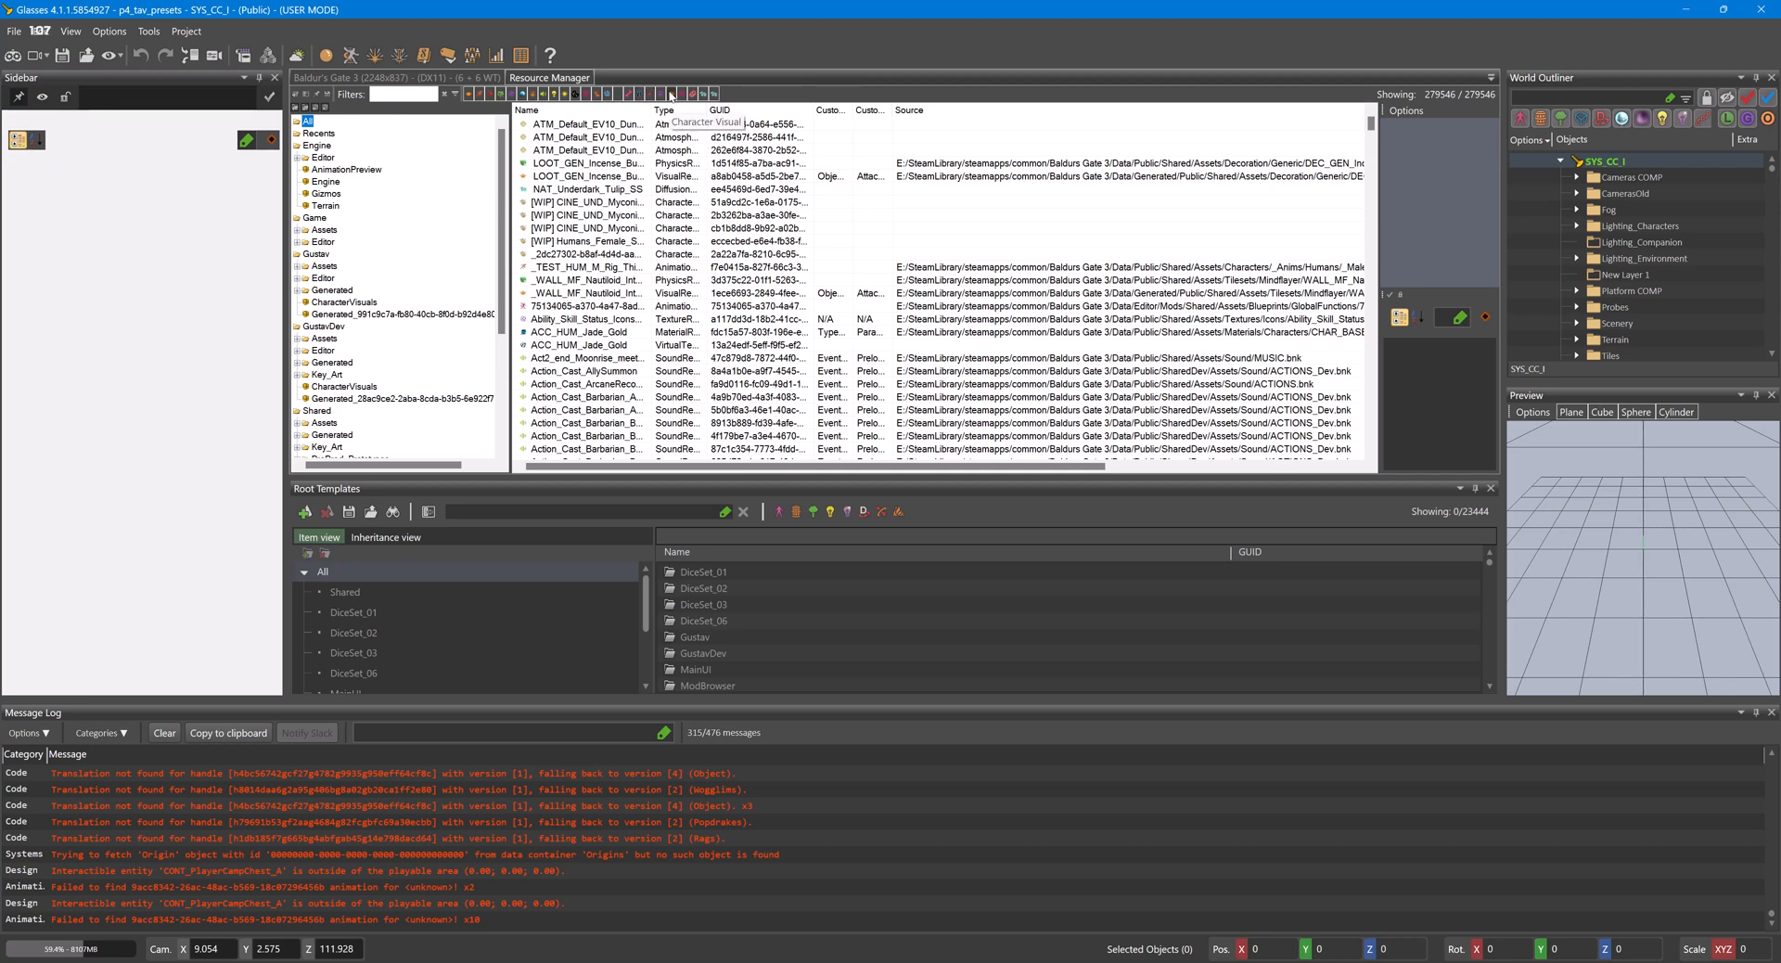
pyautogui.click(671, 94)
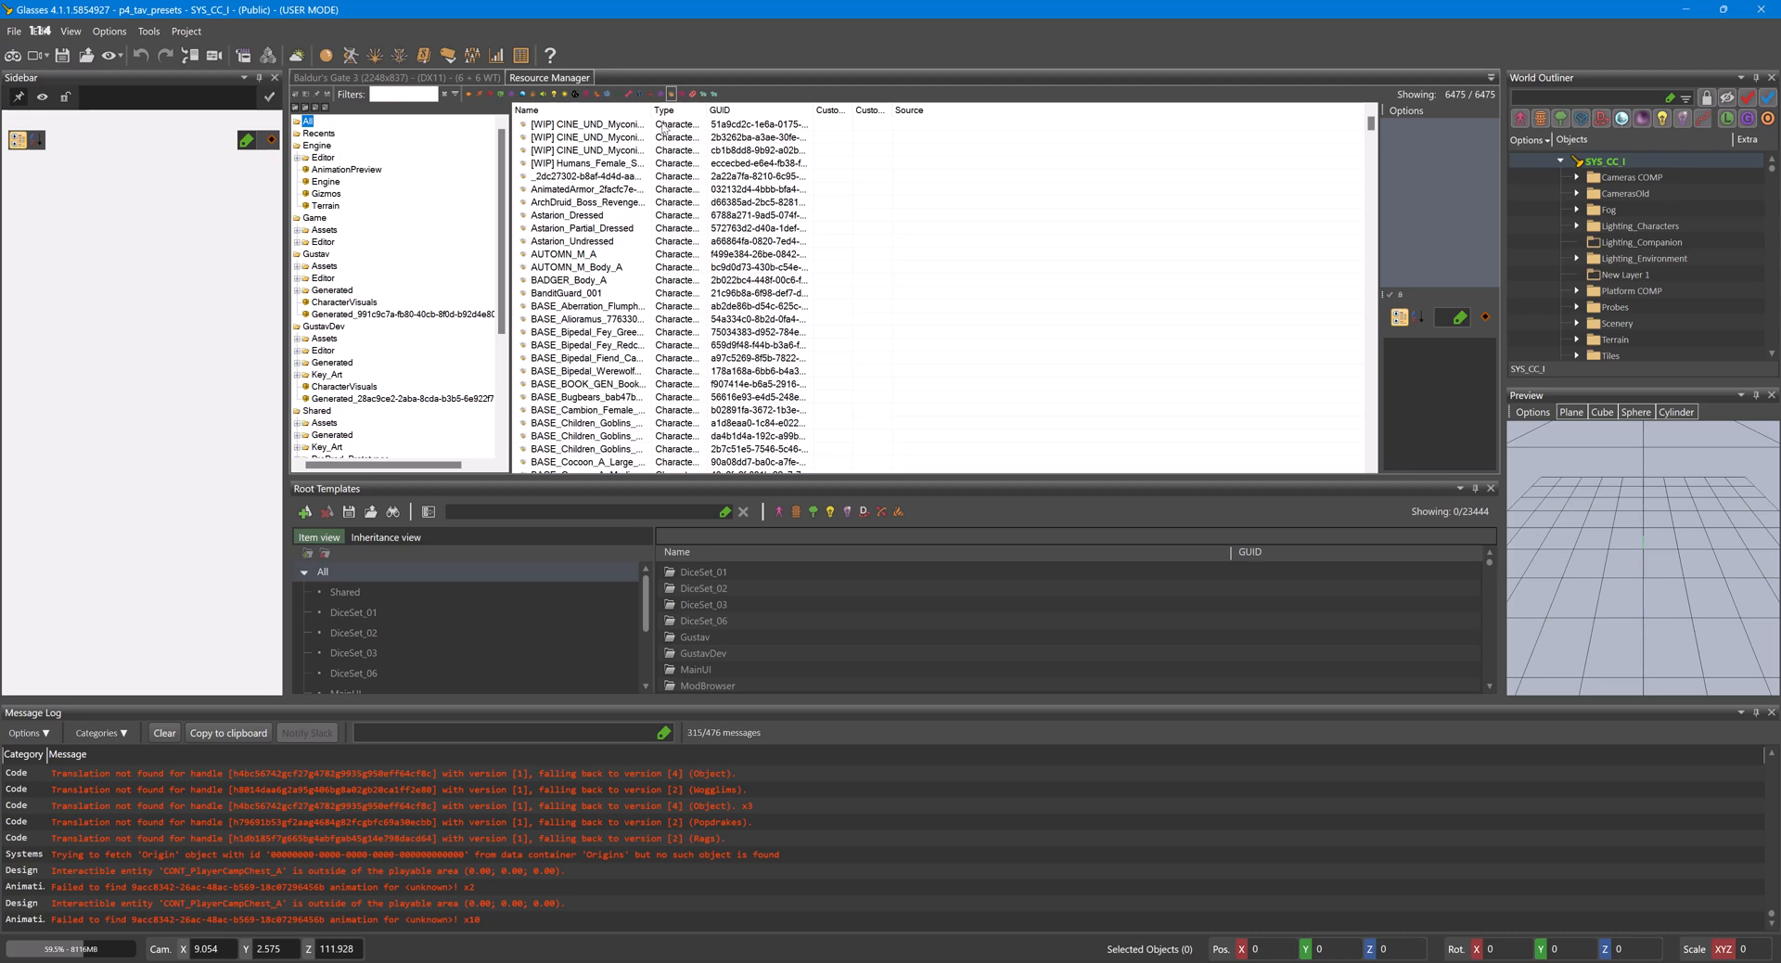
# - Widen the Name column, filter the resources by "Player" and select the Dragonborn_Black_Female_Player visual
pyautogui.moveTo(649, 113); pyautogui.dragTo(932, 113)
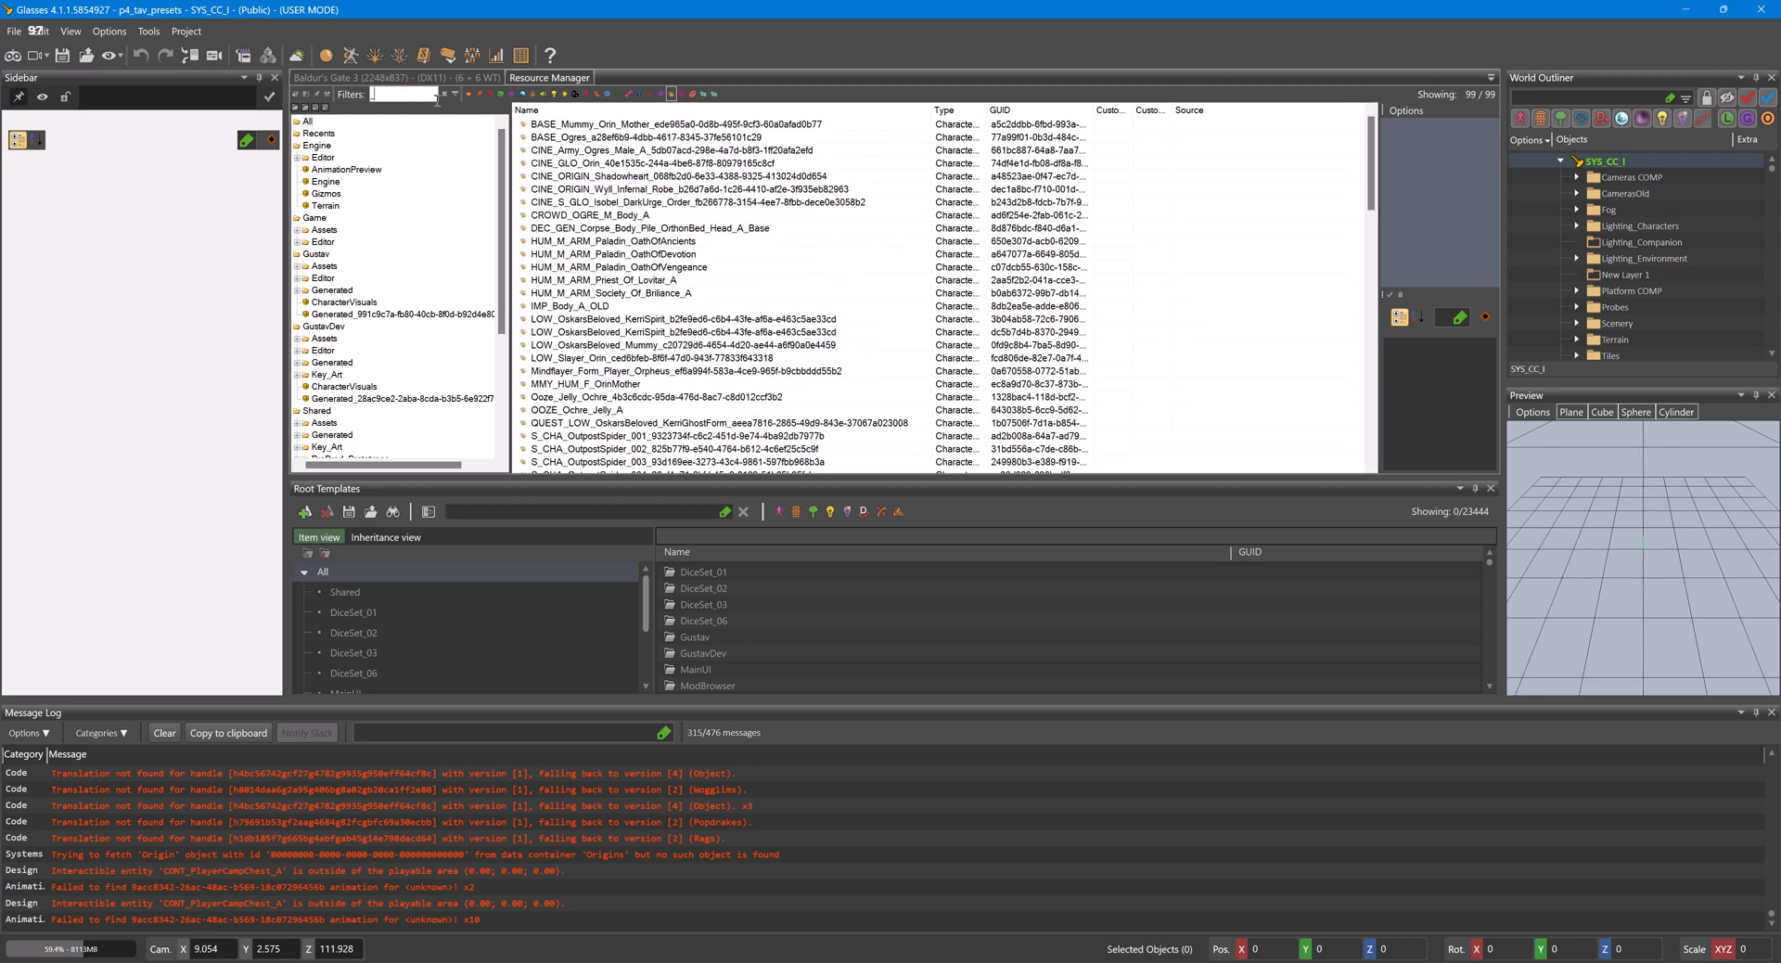
pyautogui.write('Player')
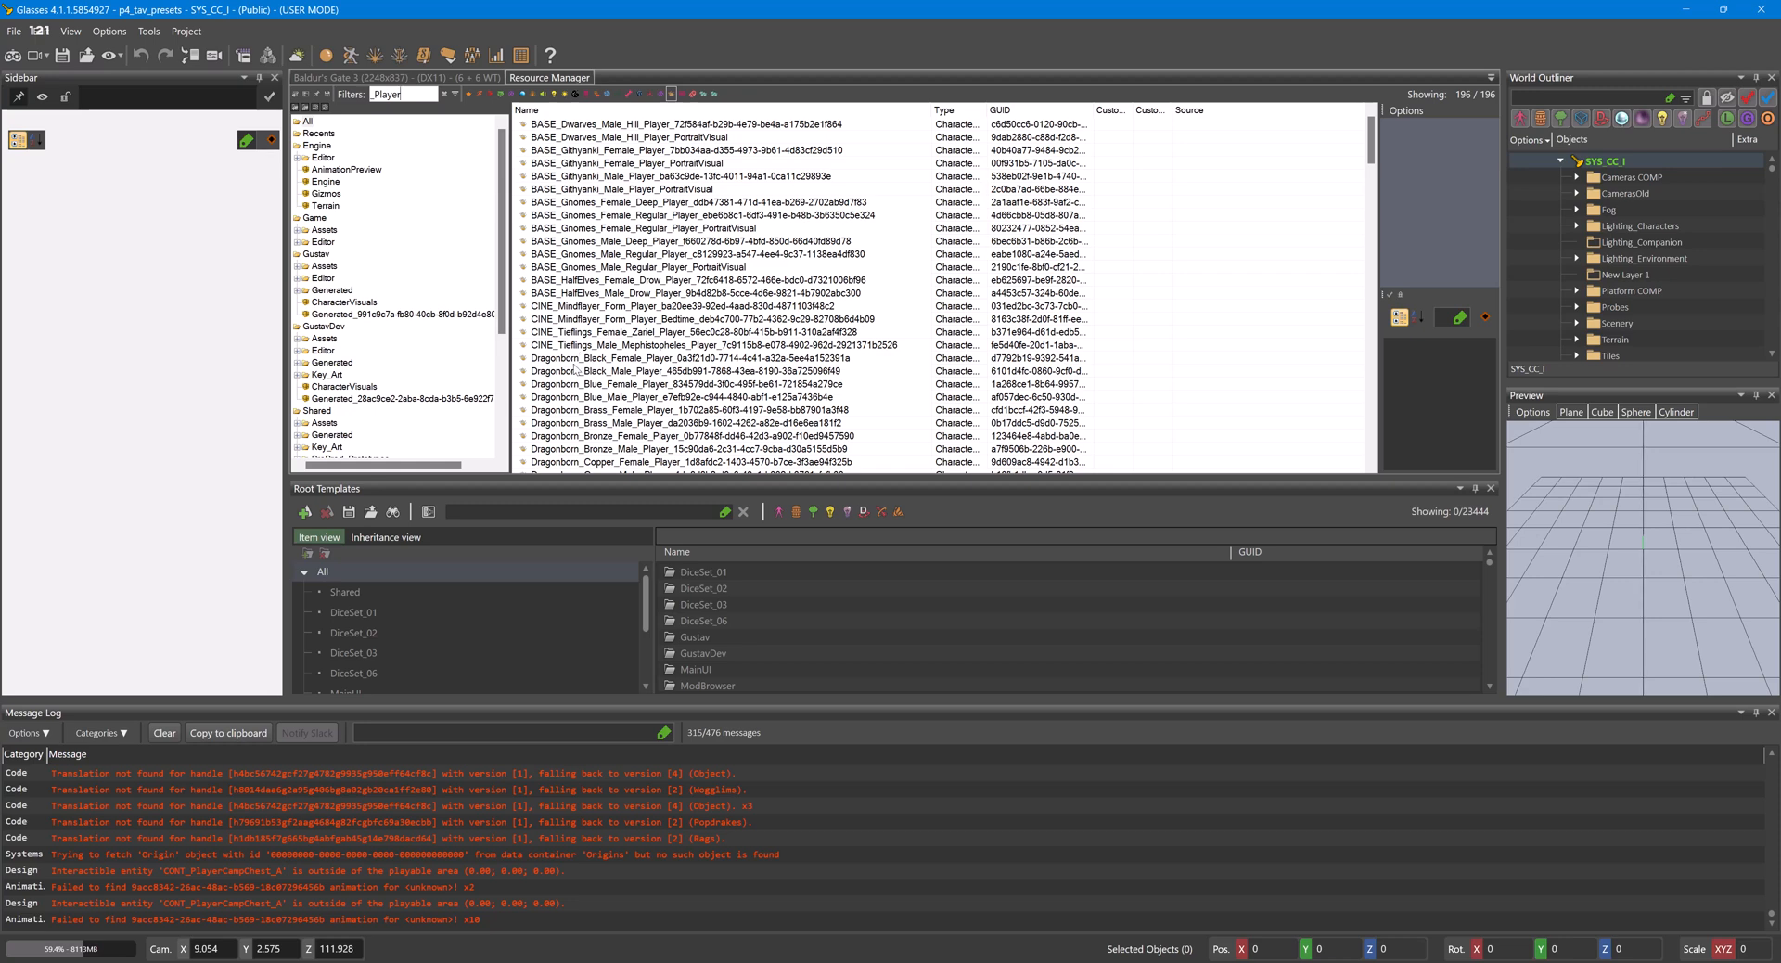
pyautogui.click(570, 358)
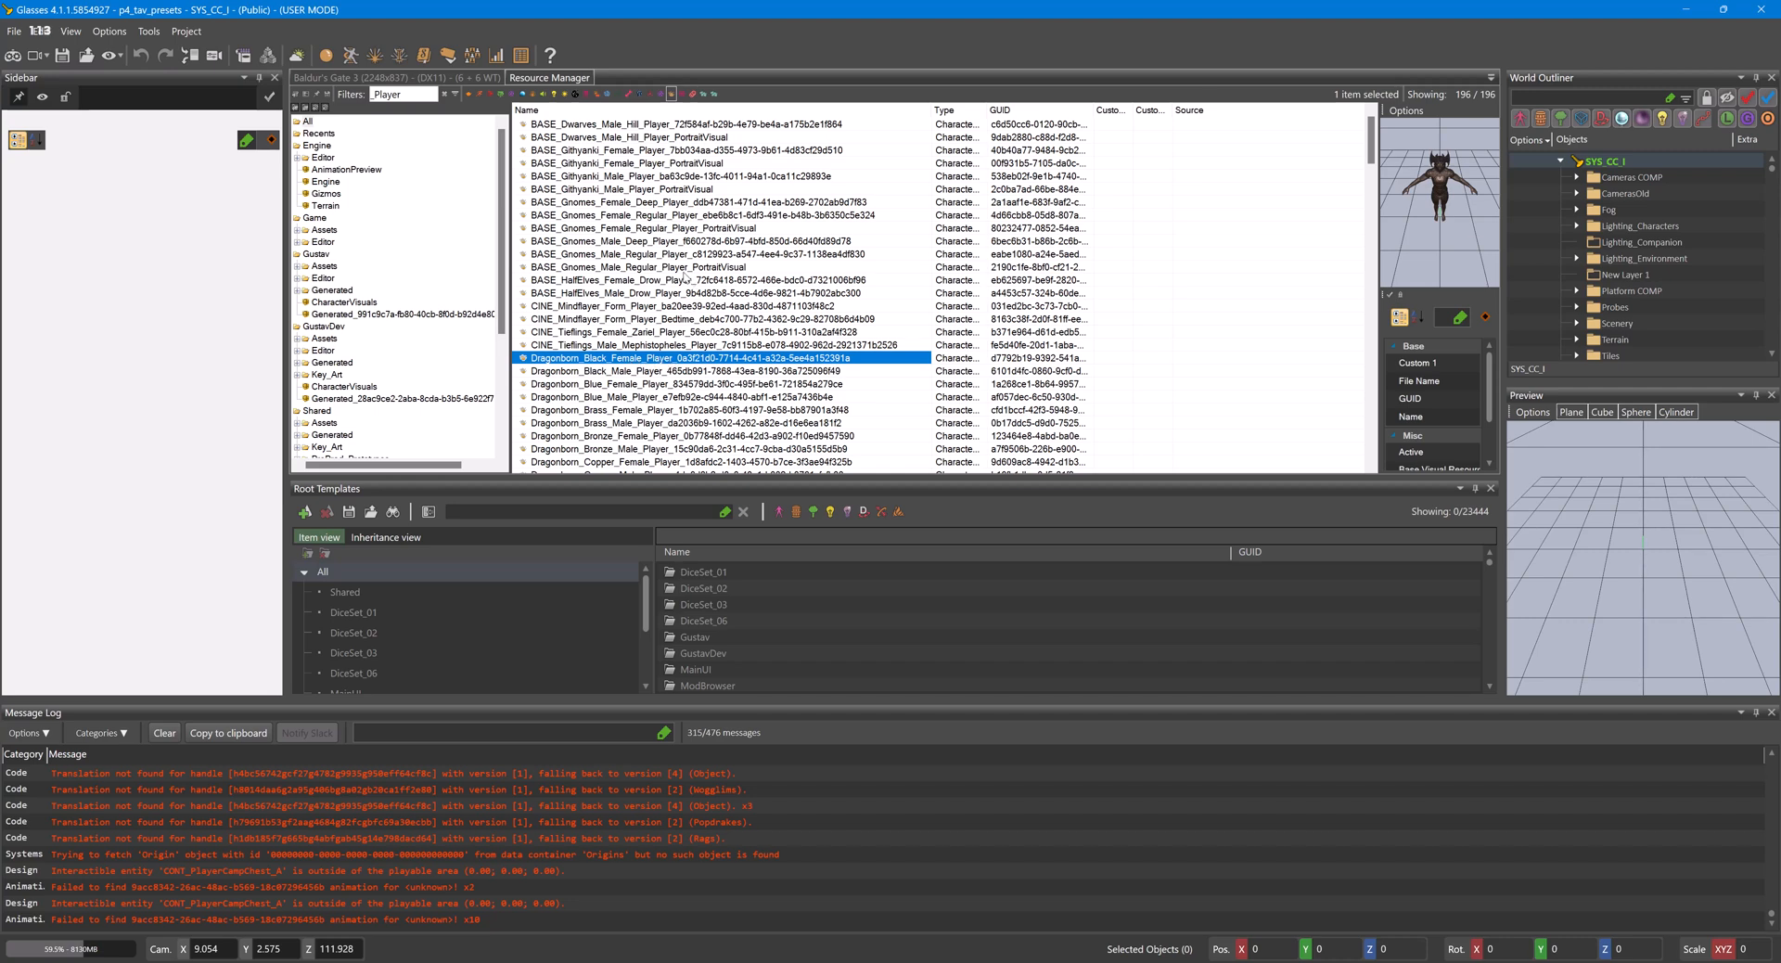
# - Override the Elves_Female_Drow_Lolth_Player_Strong visual in the active mod, keeping the same package structure
pyautogui.scroll(-9, 685, 276)
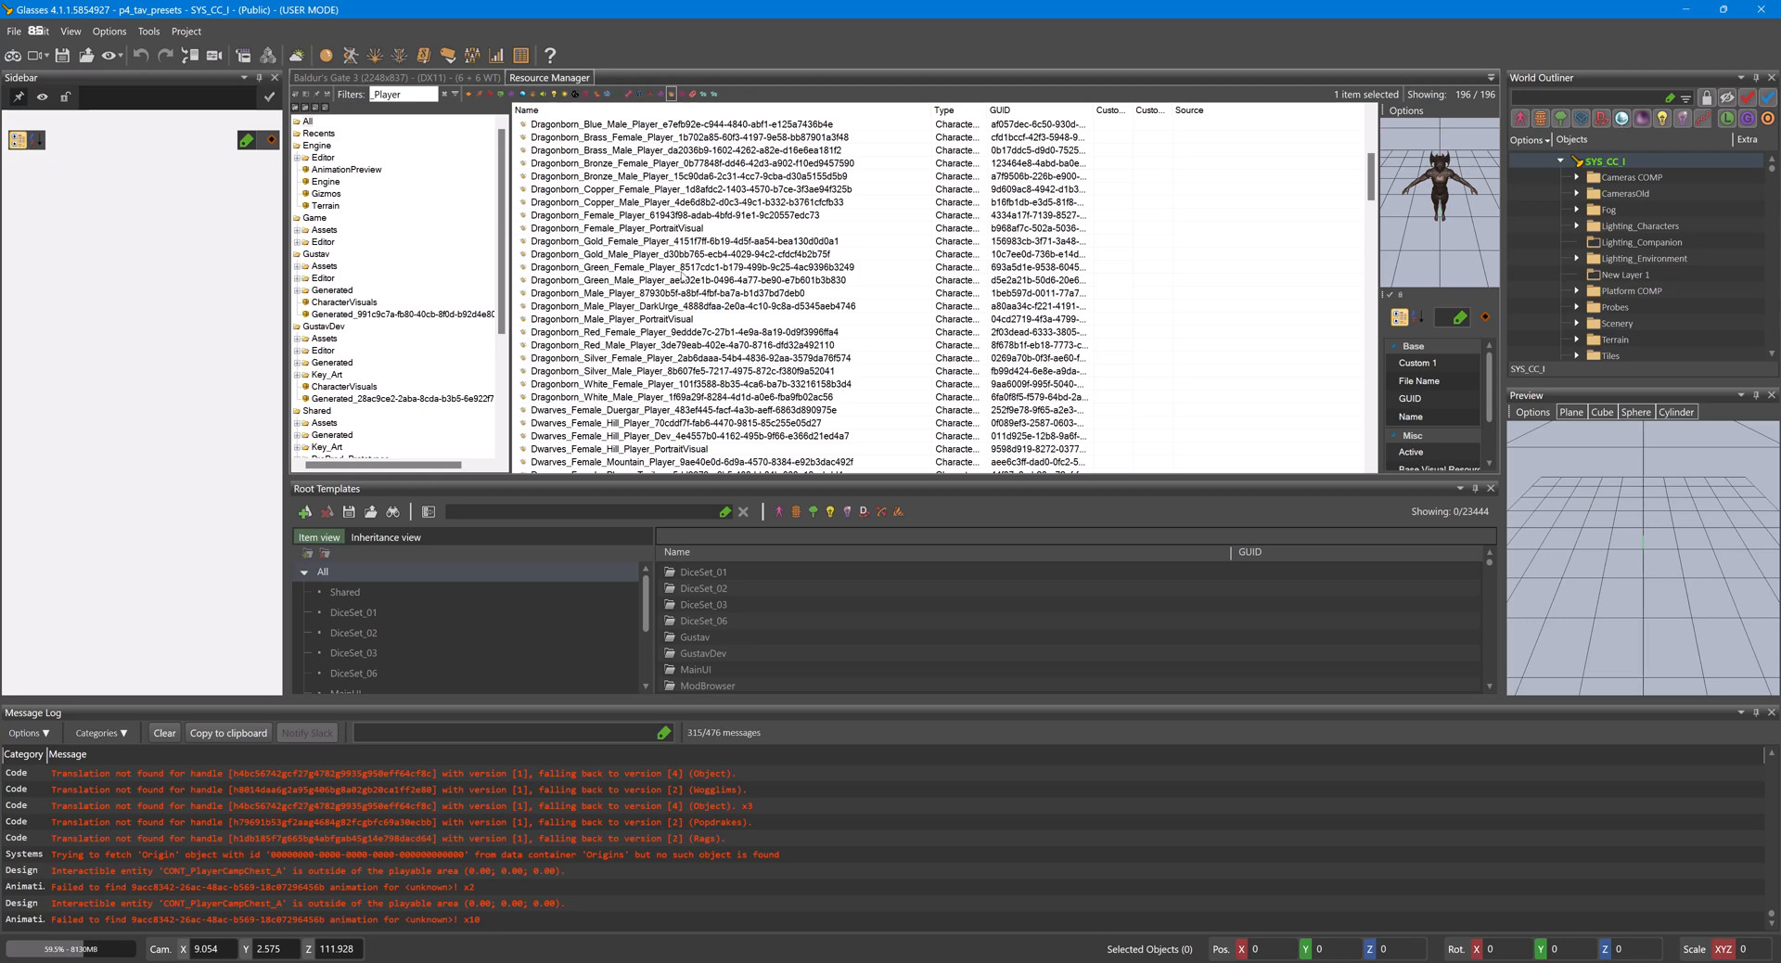
pyautogui.scroll(-3, 683, 277)
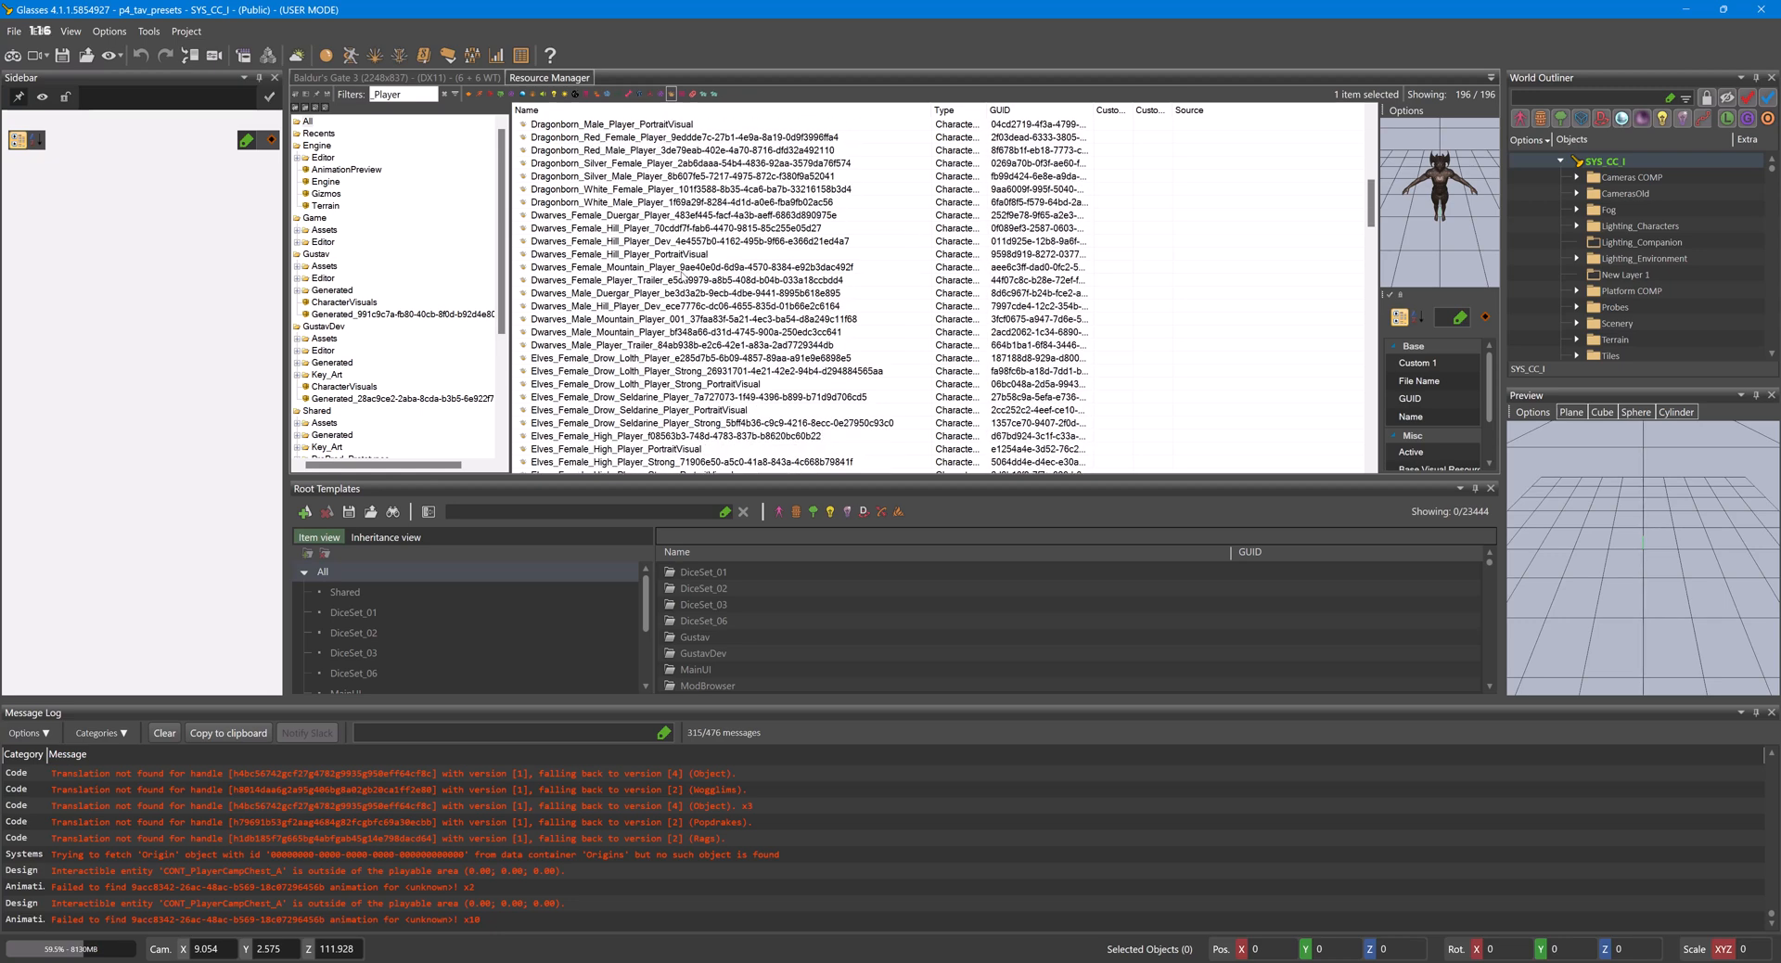
pyautogui.click(701, 372)
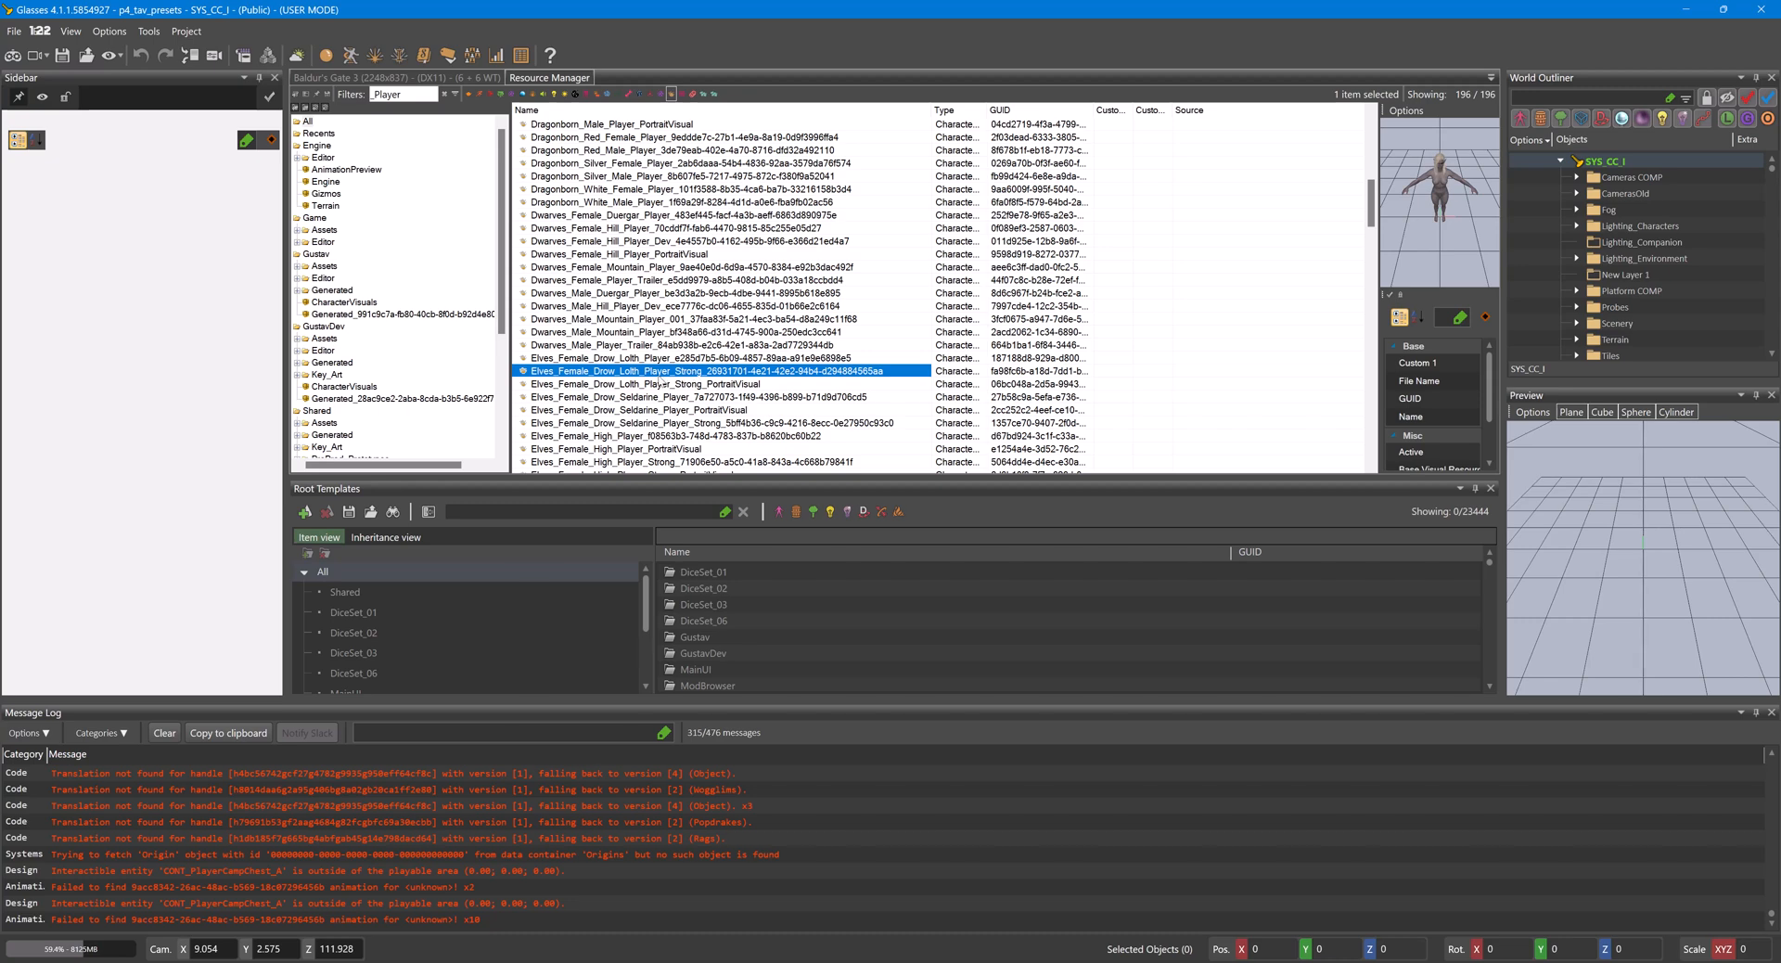
pyautogui.rightClick(647, 375)
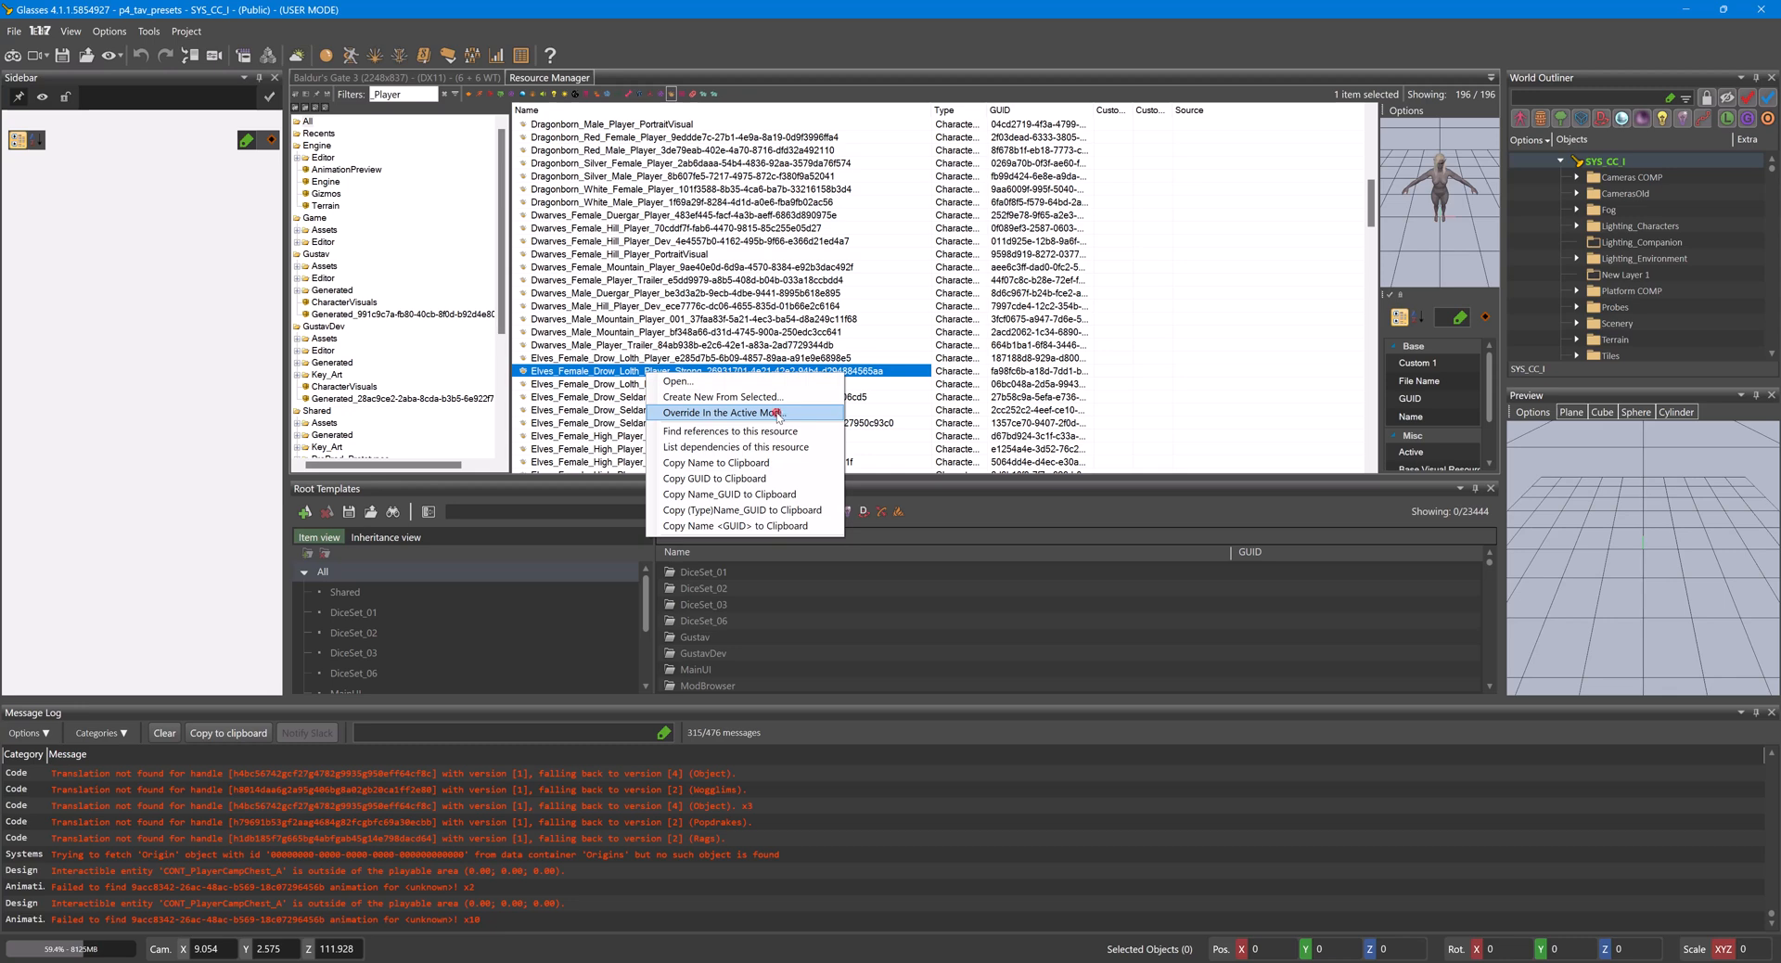
pyautogui.click(776, 419)
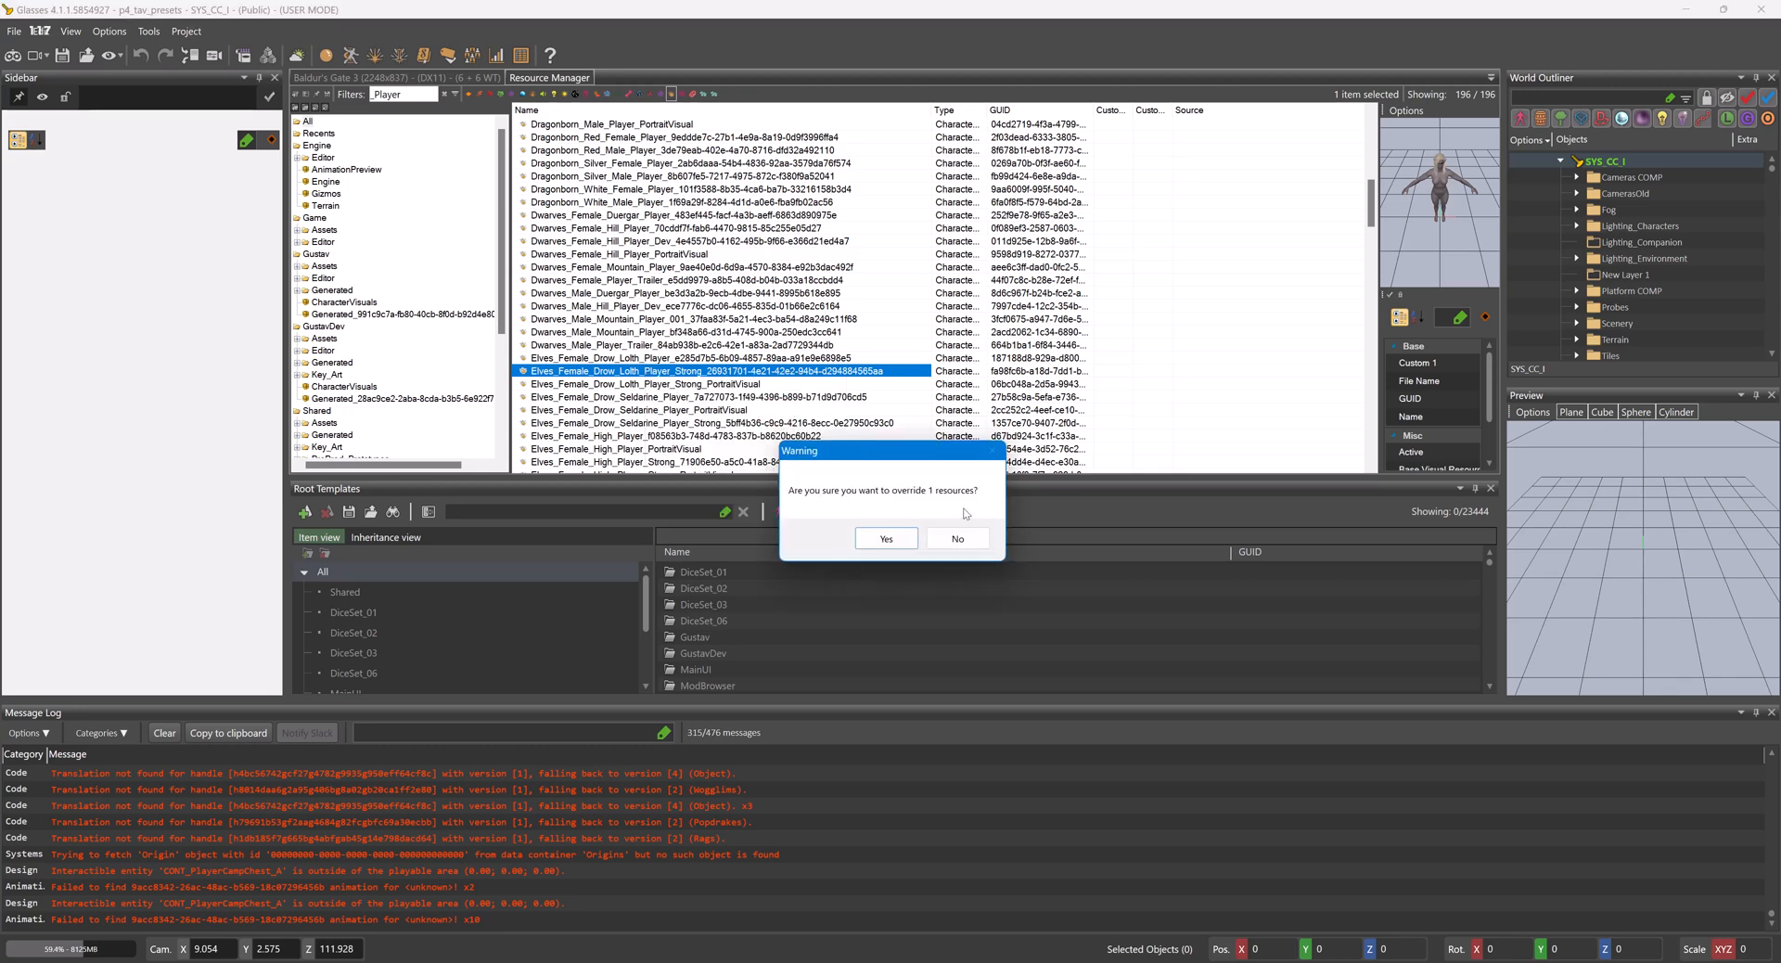
pyautogui.click(900, 538)
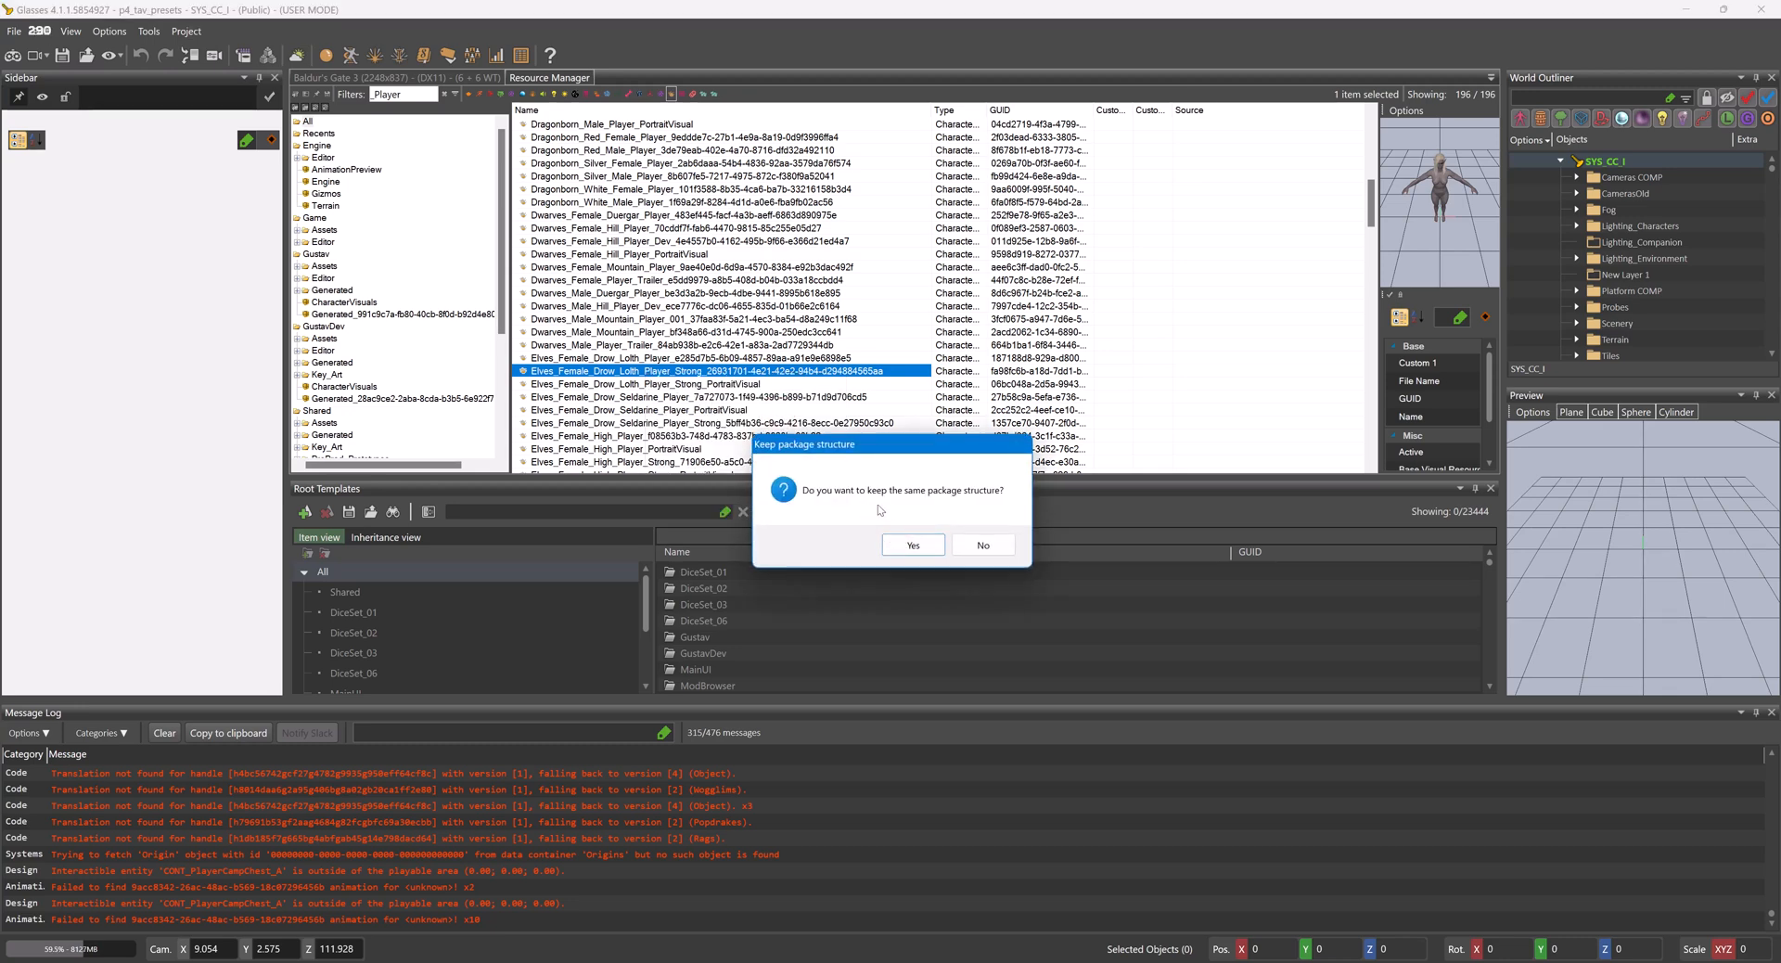
pyautogui.click(958, 545)
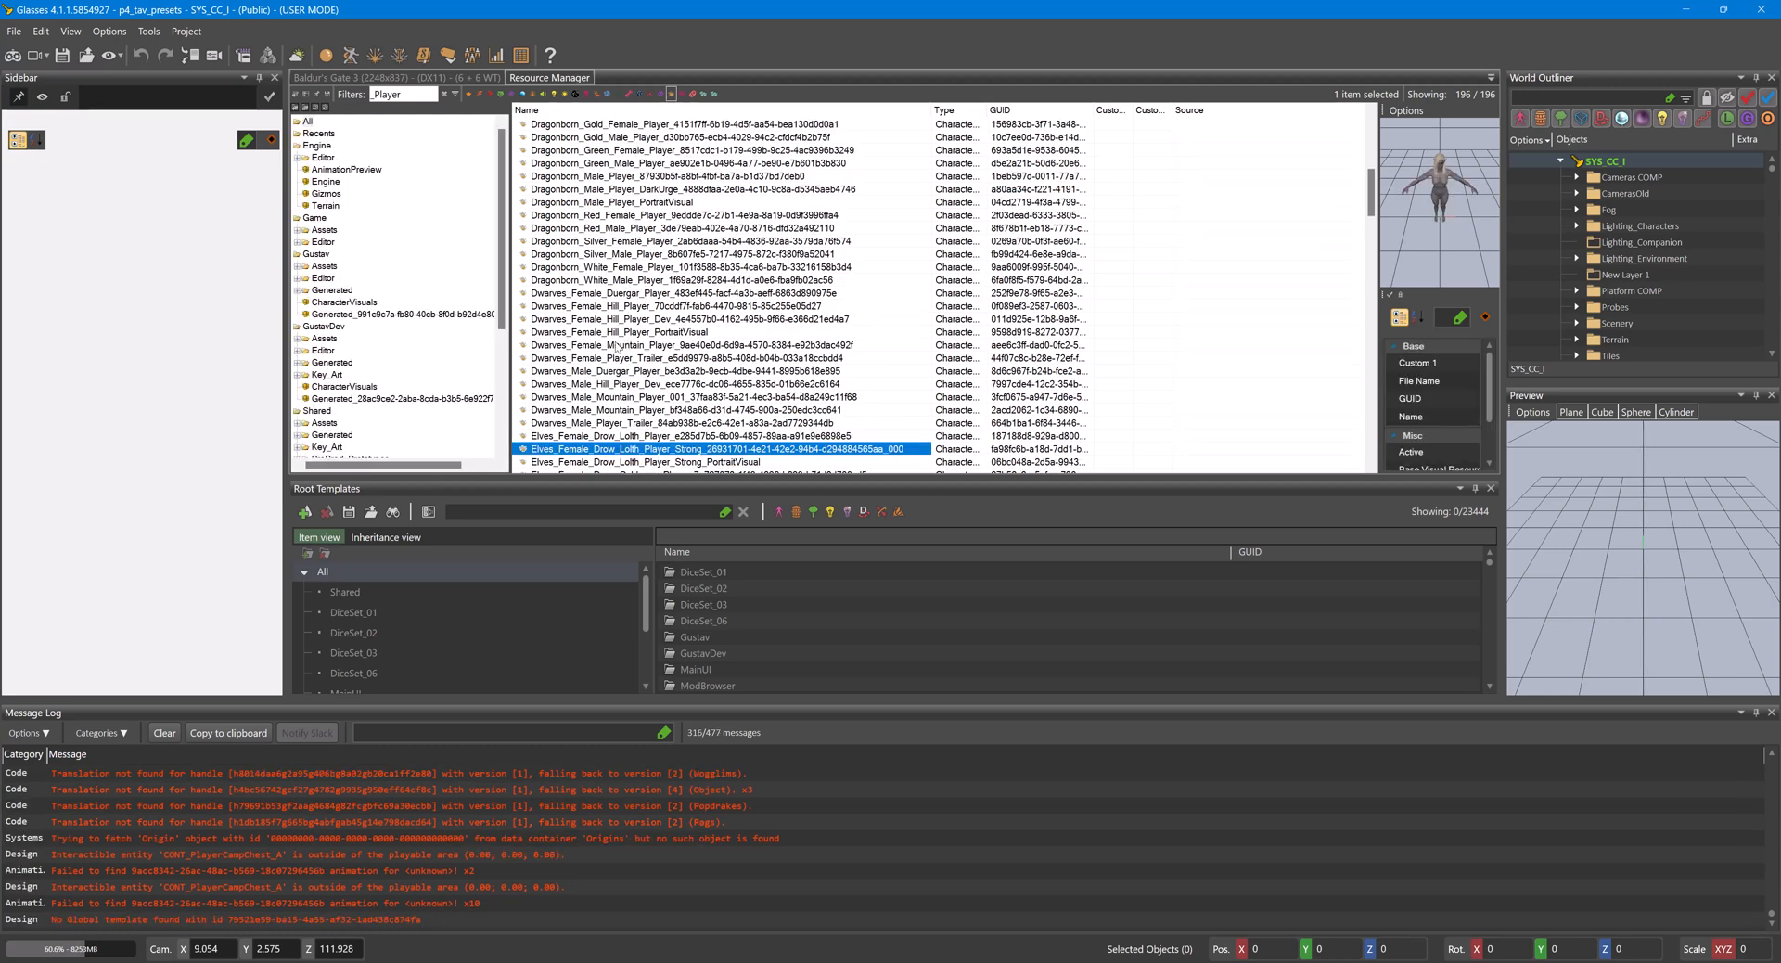
# - Override the Dragonborn_Gold_Male_Player visual in the active mod
pyautogui.scroll(5, 597, 337)
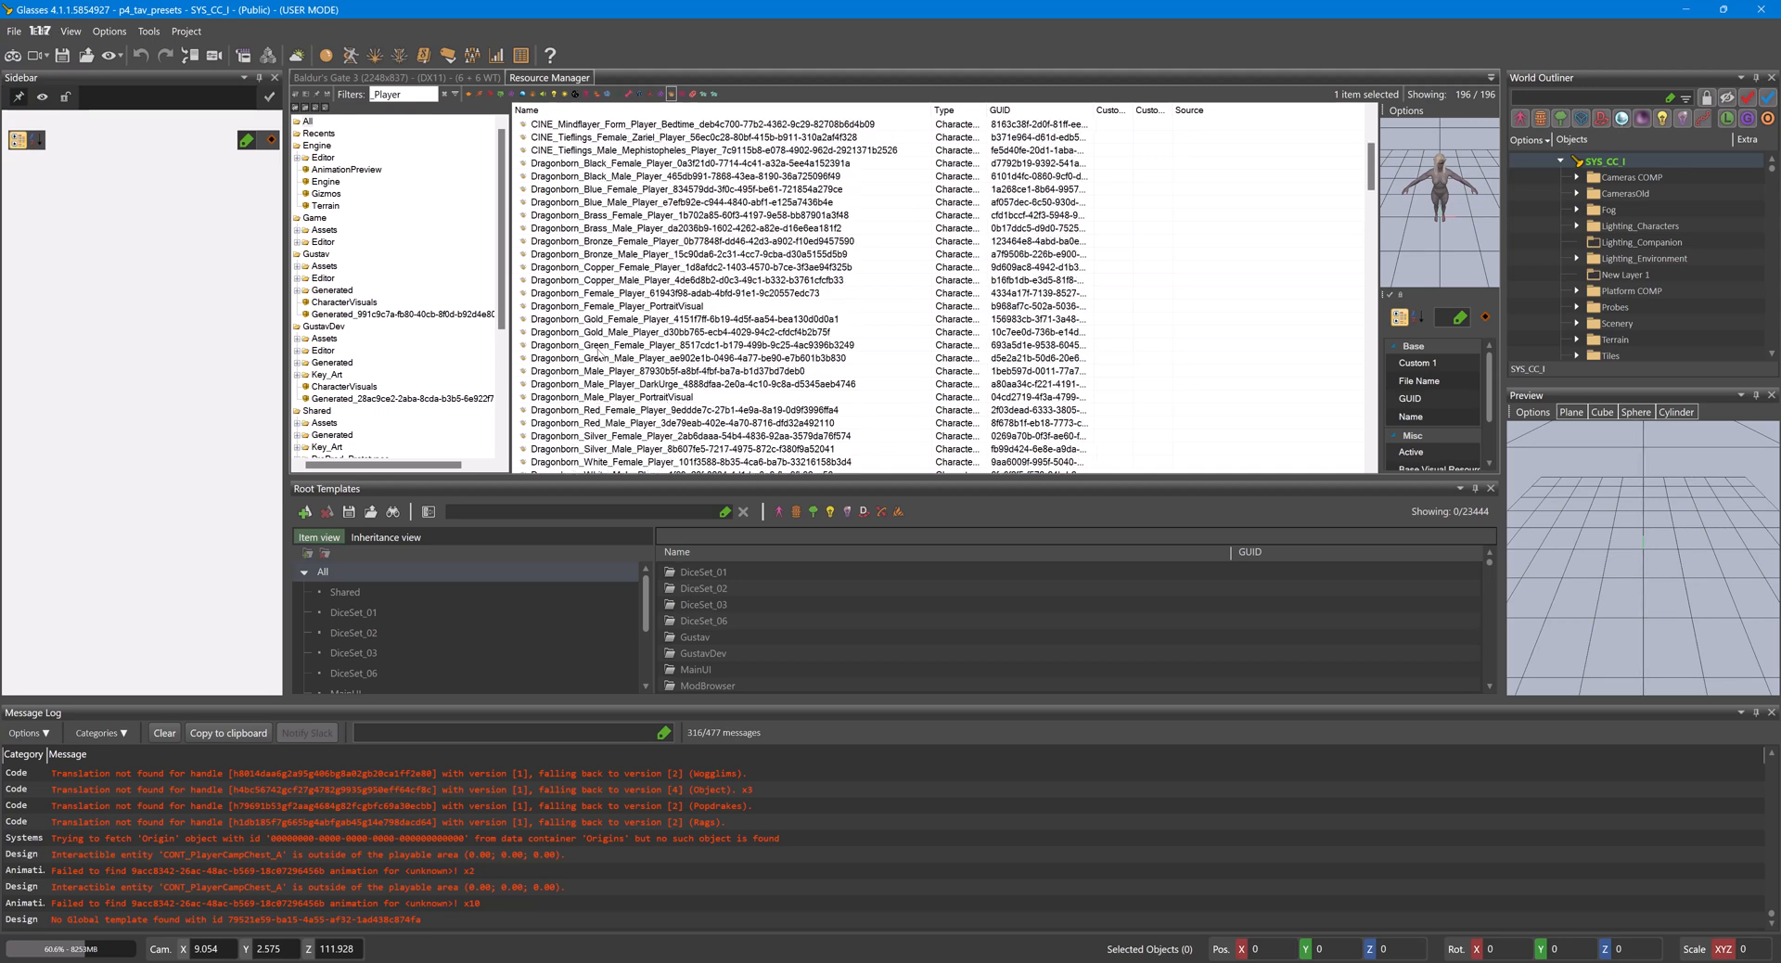
pyautogui.click(580, 332)
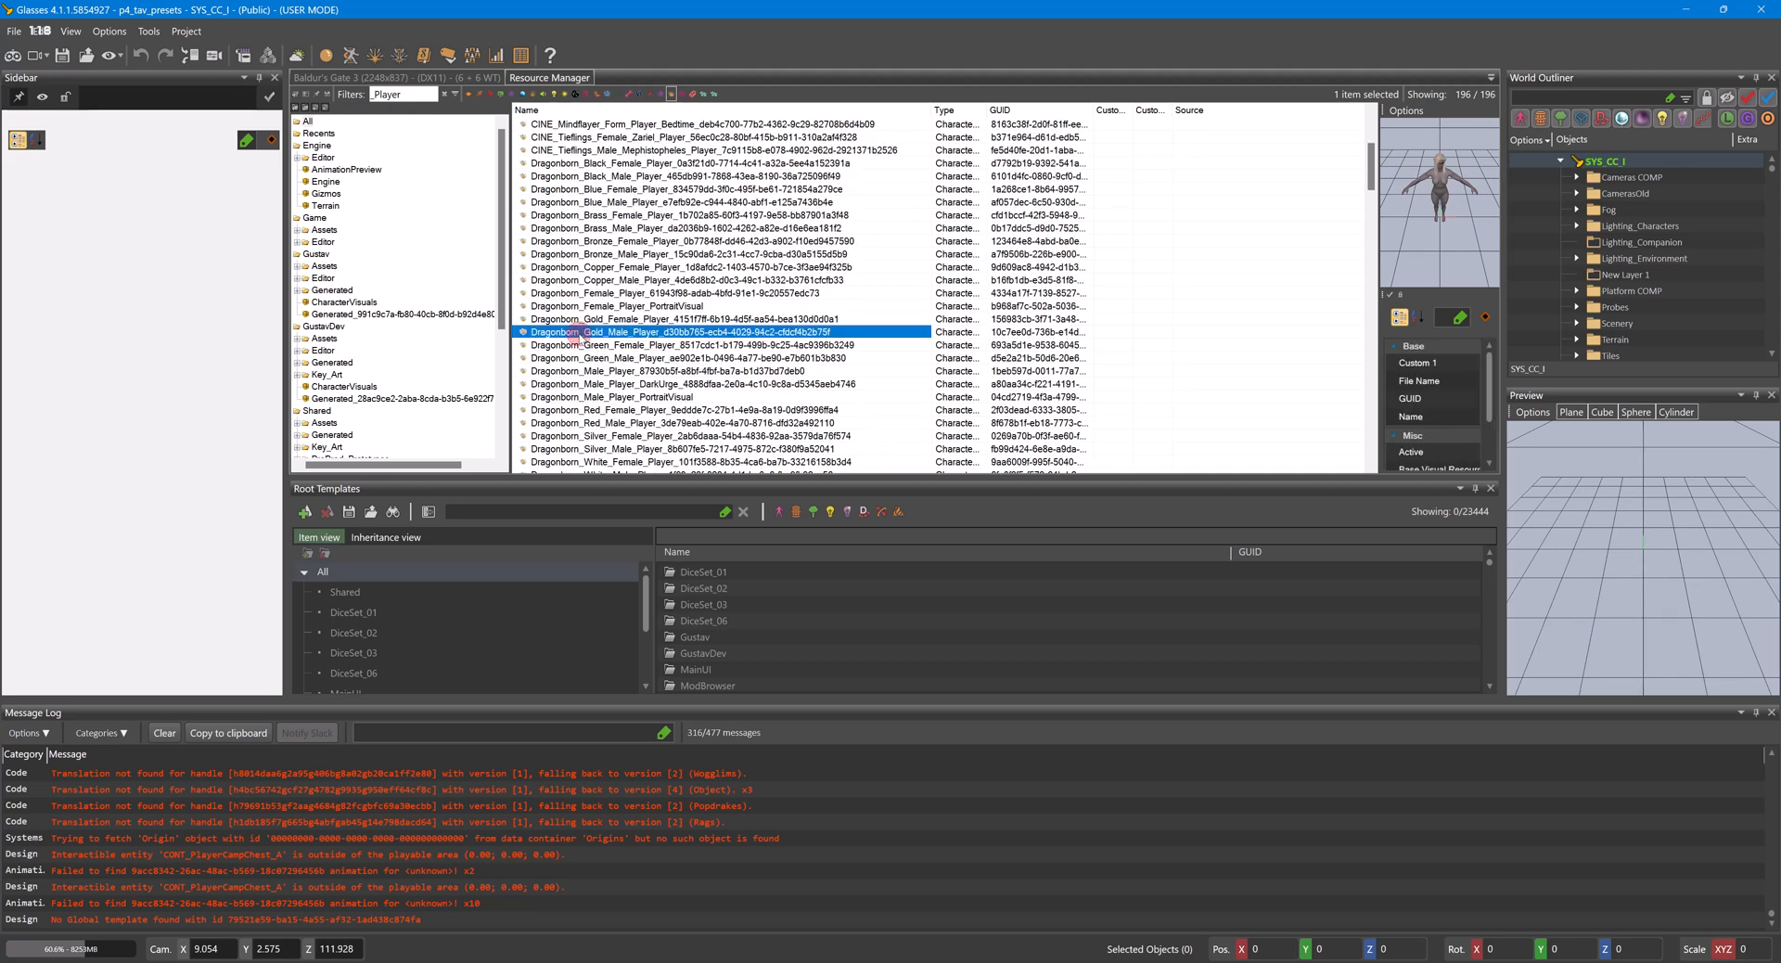
pyautogui.rightClick(581, 337)
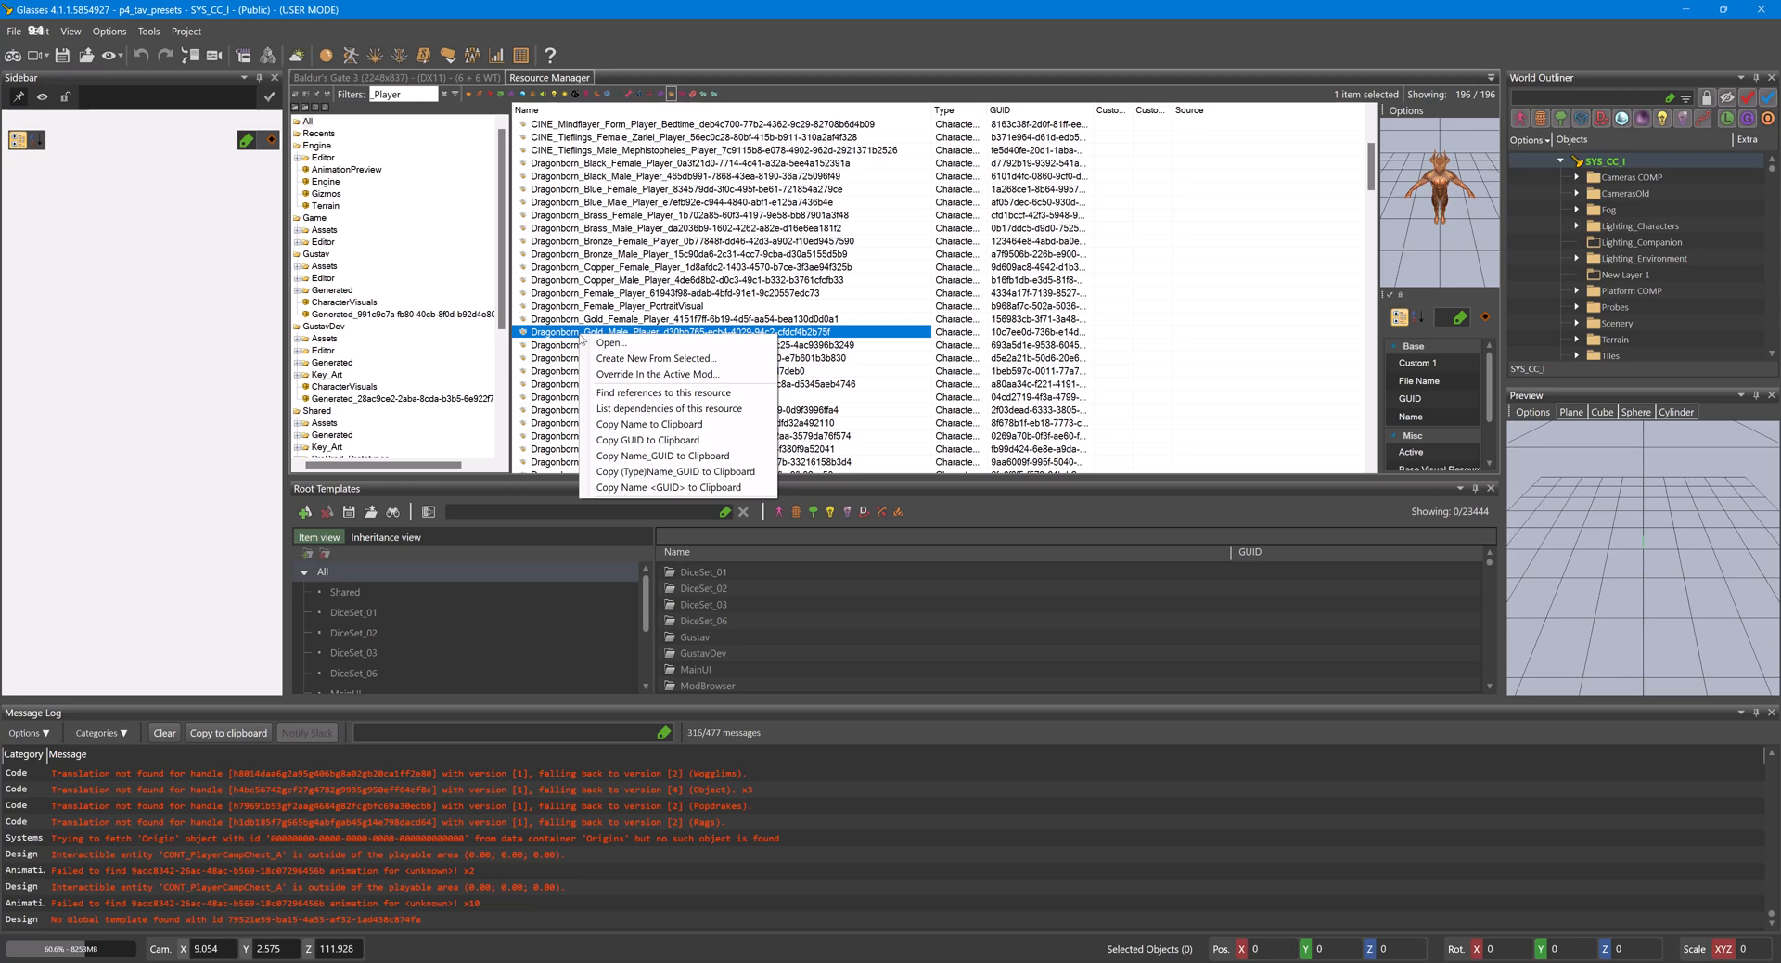
pyautogui.click(692, 376)
pyautogui.click(886, 538)
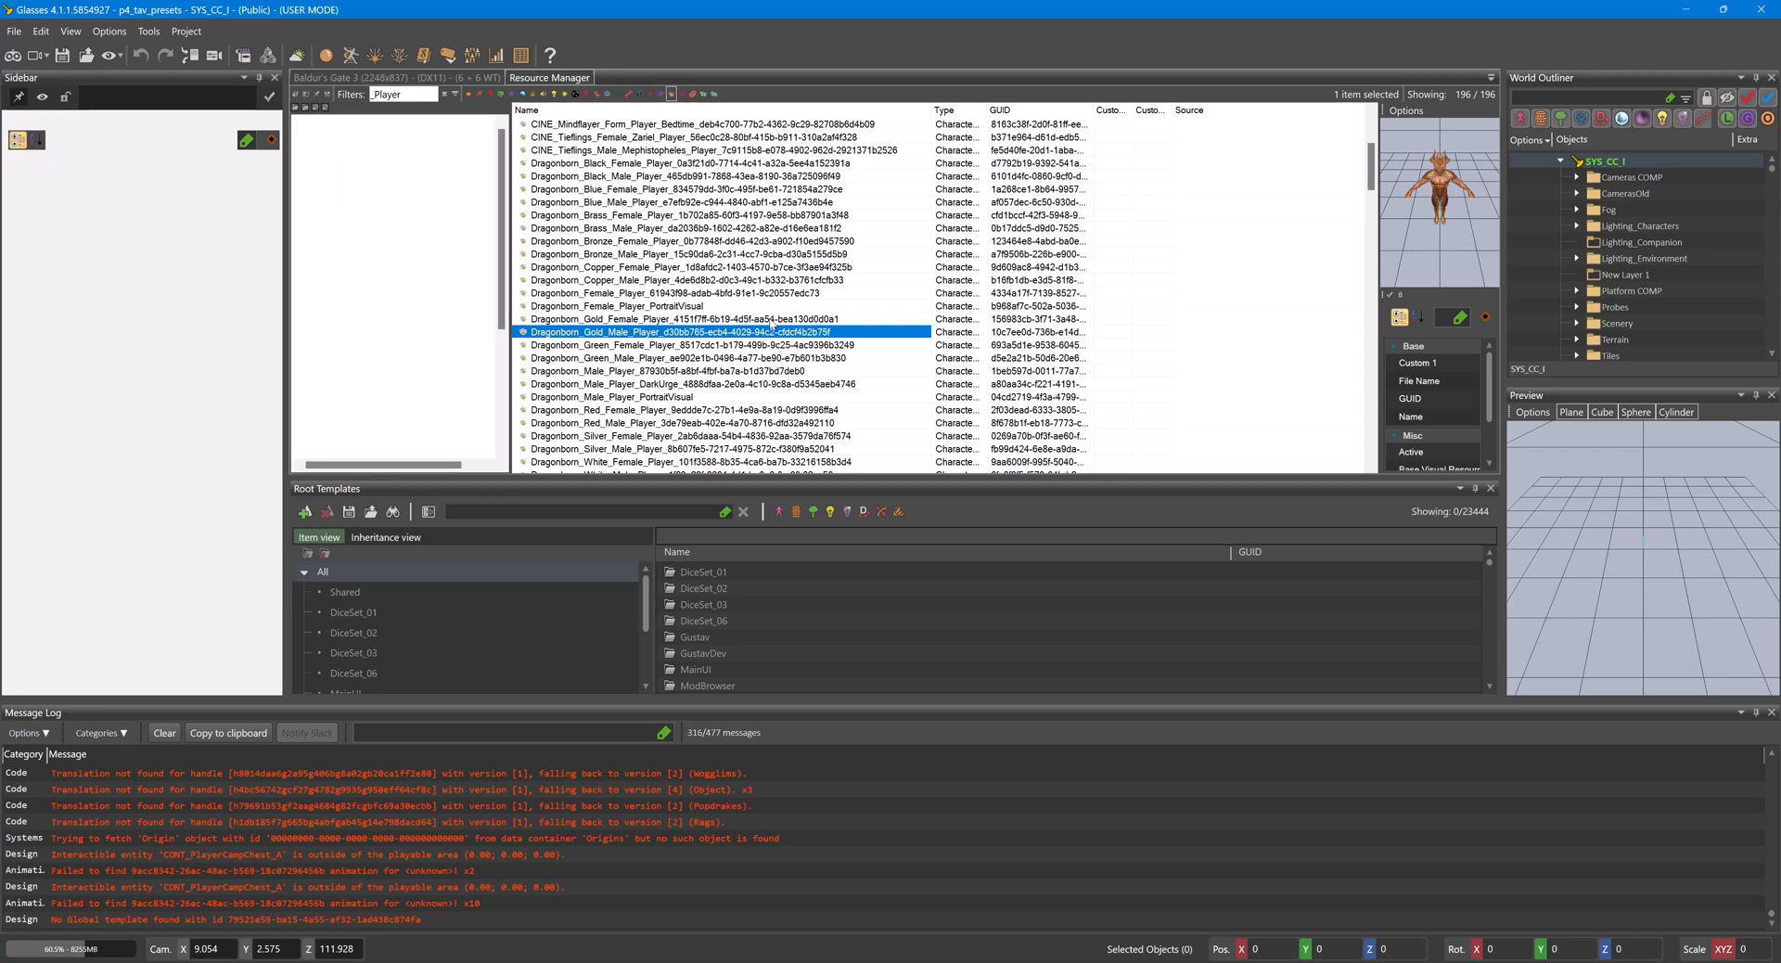
# - Override the BASE_Githyanki_Male_Player visual in the active mod, keeping the same package structure
pyautogui.scroll(5, 733, 288)
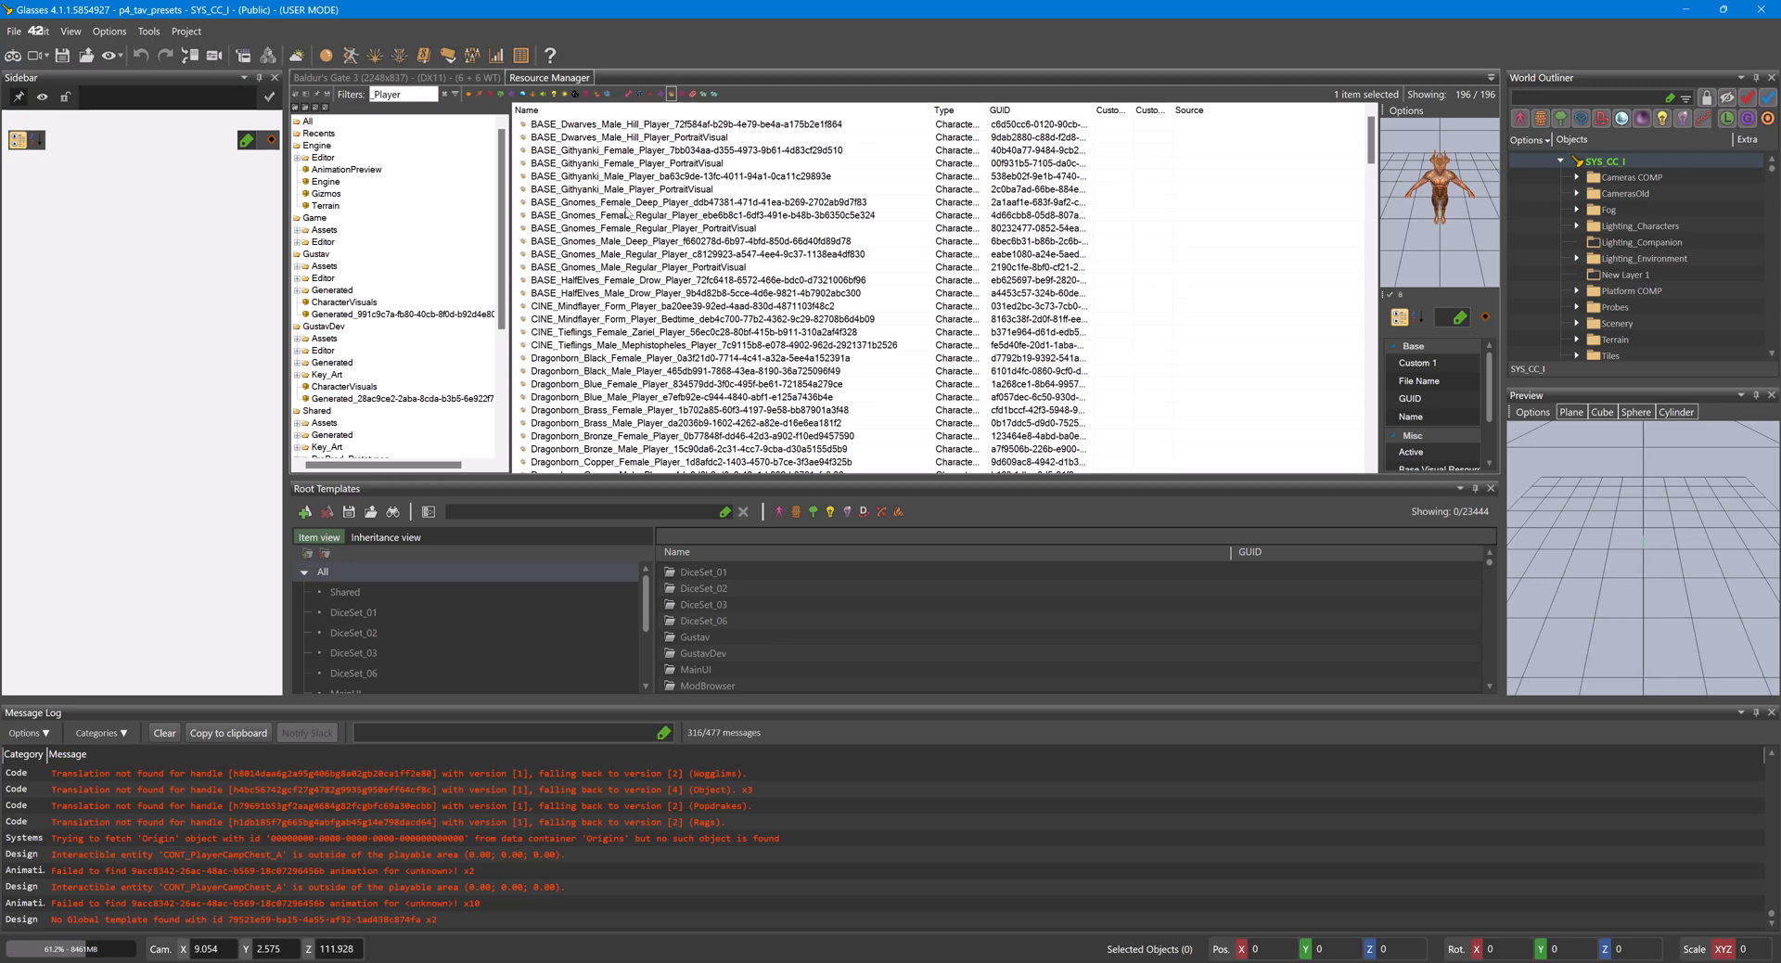
pyautogui.click(620, 176)
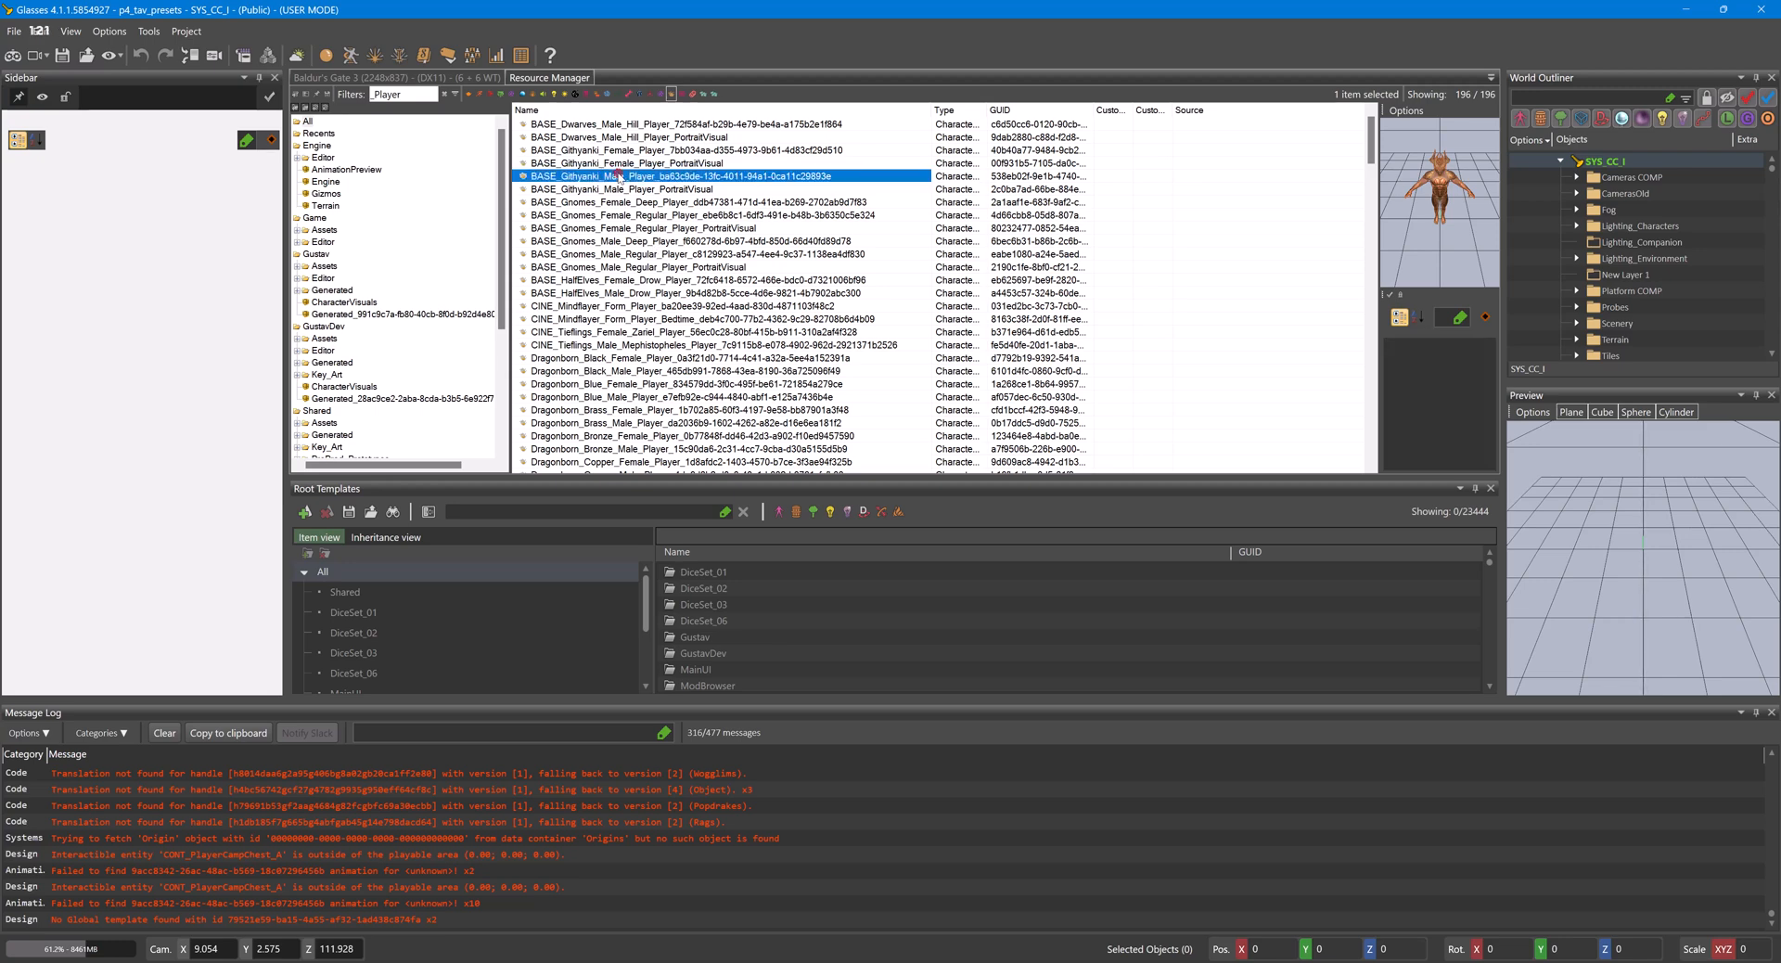
pyautogui.rightClick(622, 176)
pyautogui.click(705, 219)
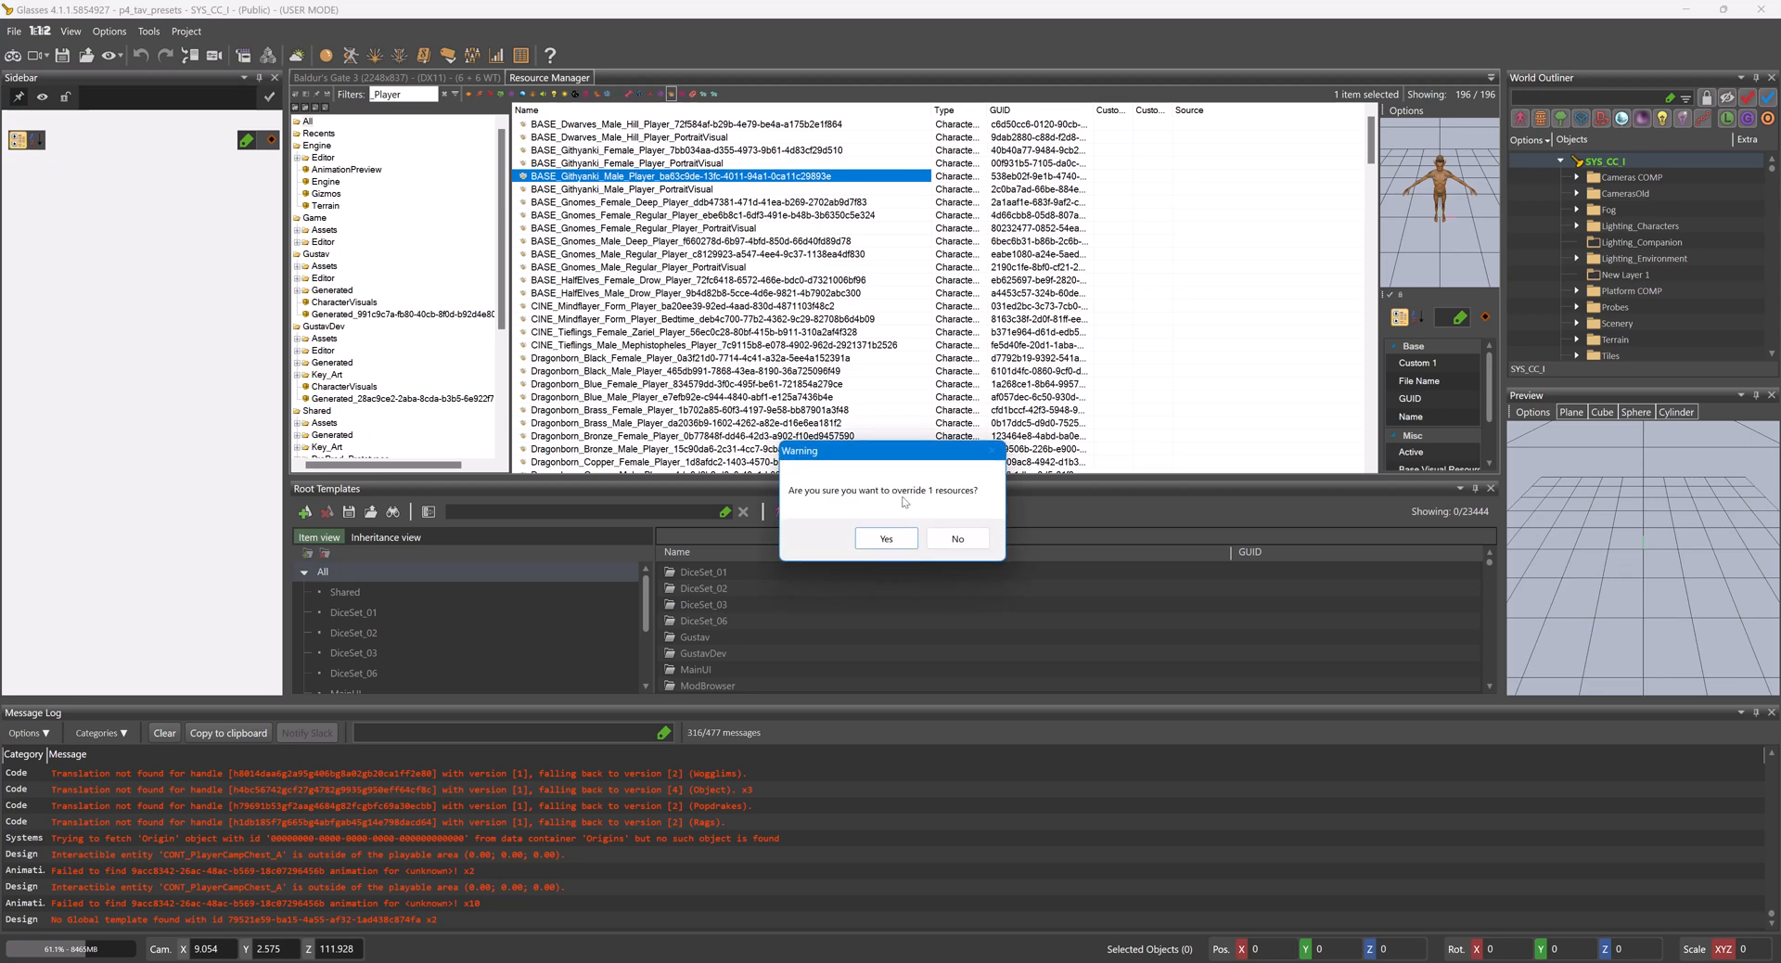
pyautogui.click(886, 538)
pyautogui.click(914, 543)
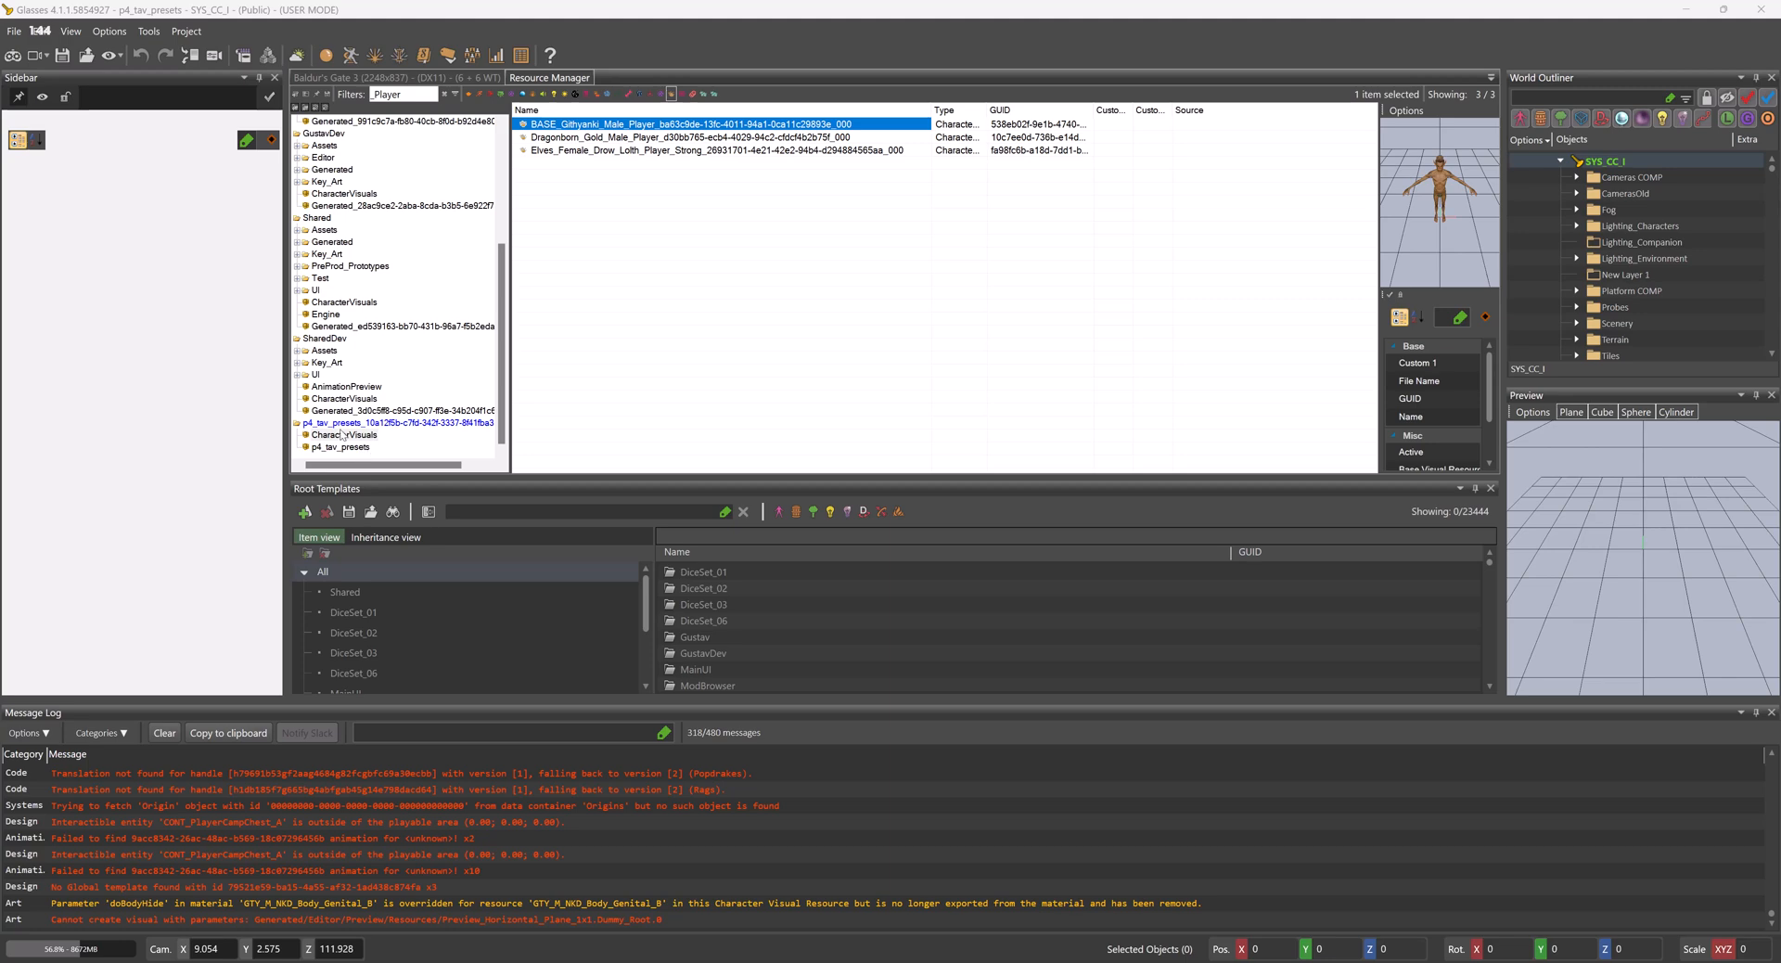
# - List the p4_tav_presets mod's resources and open BASE_Githyanki_Male_Player in the Character Editor at its head visuals
pyautogui.click(336, 426)
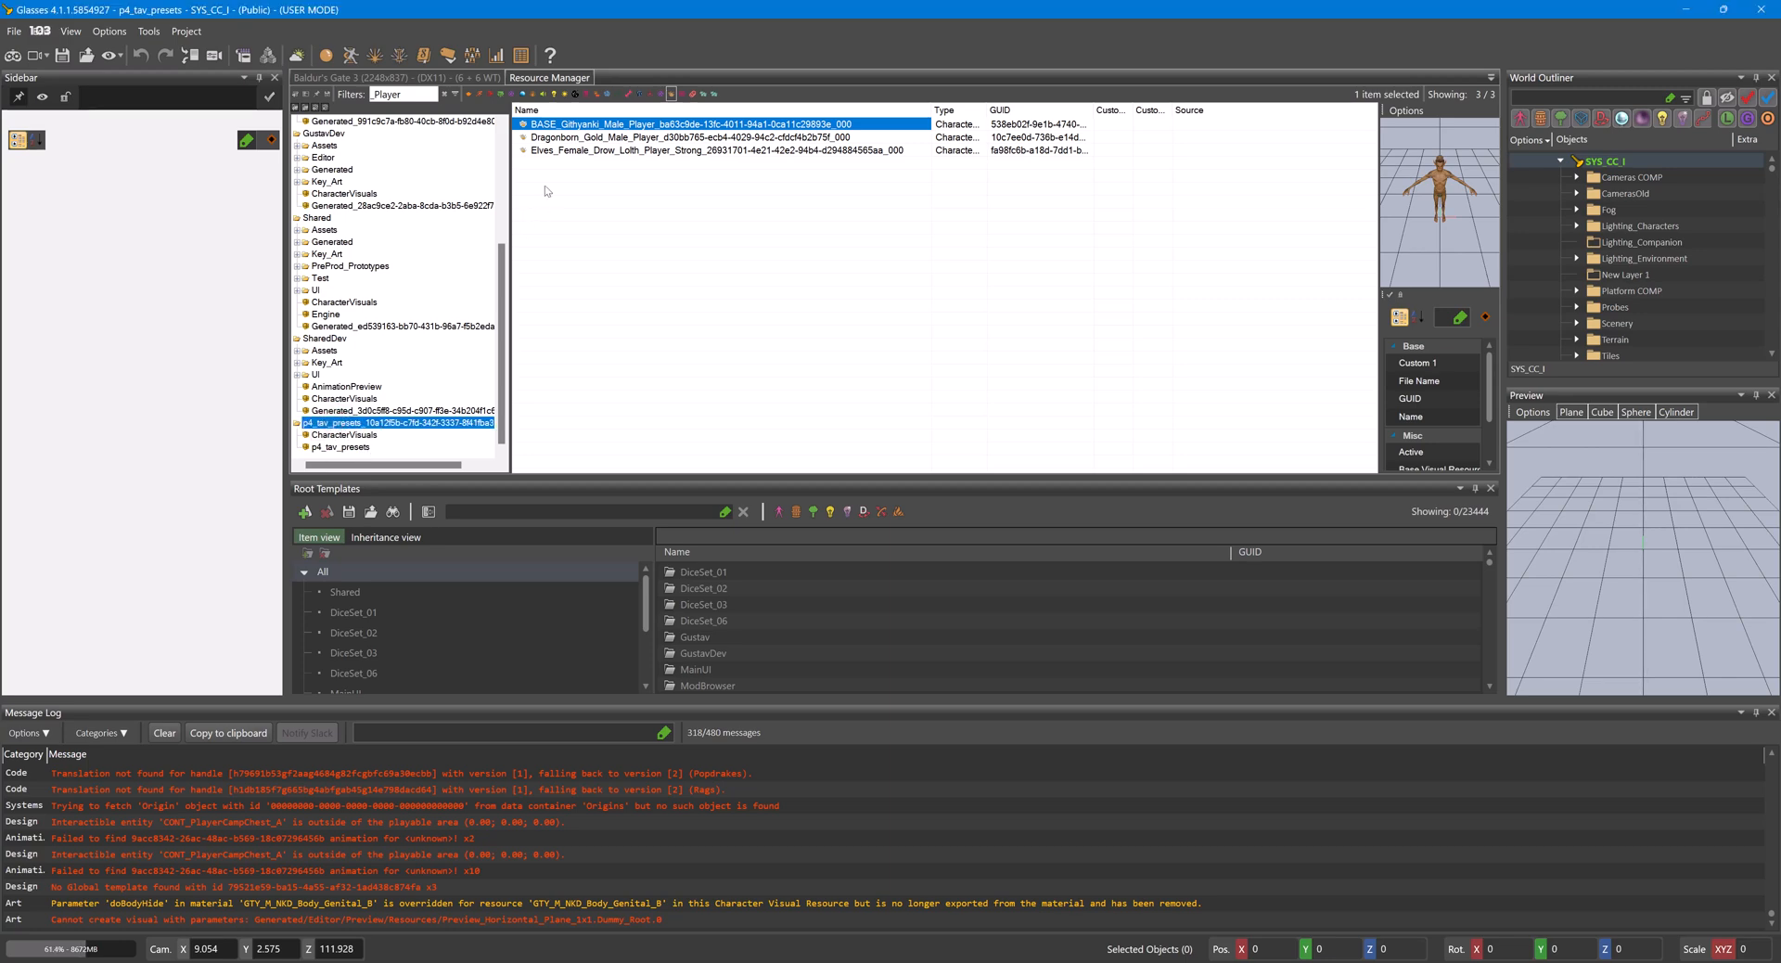
pyautogui.doubleClick(748, 126)
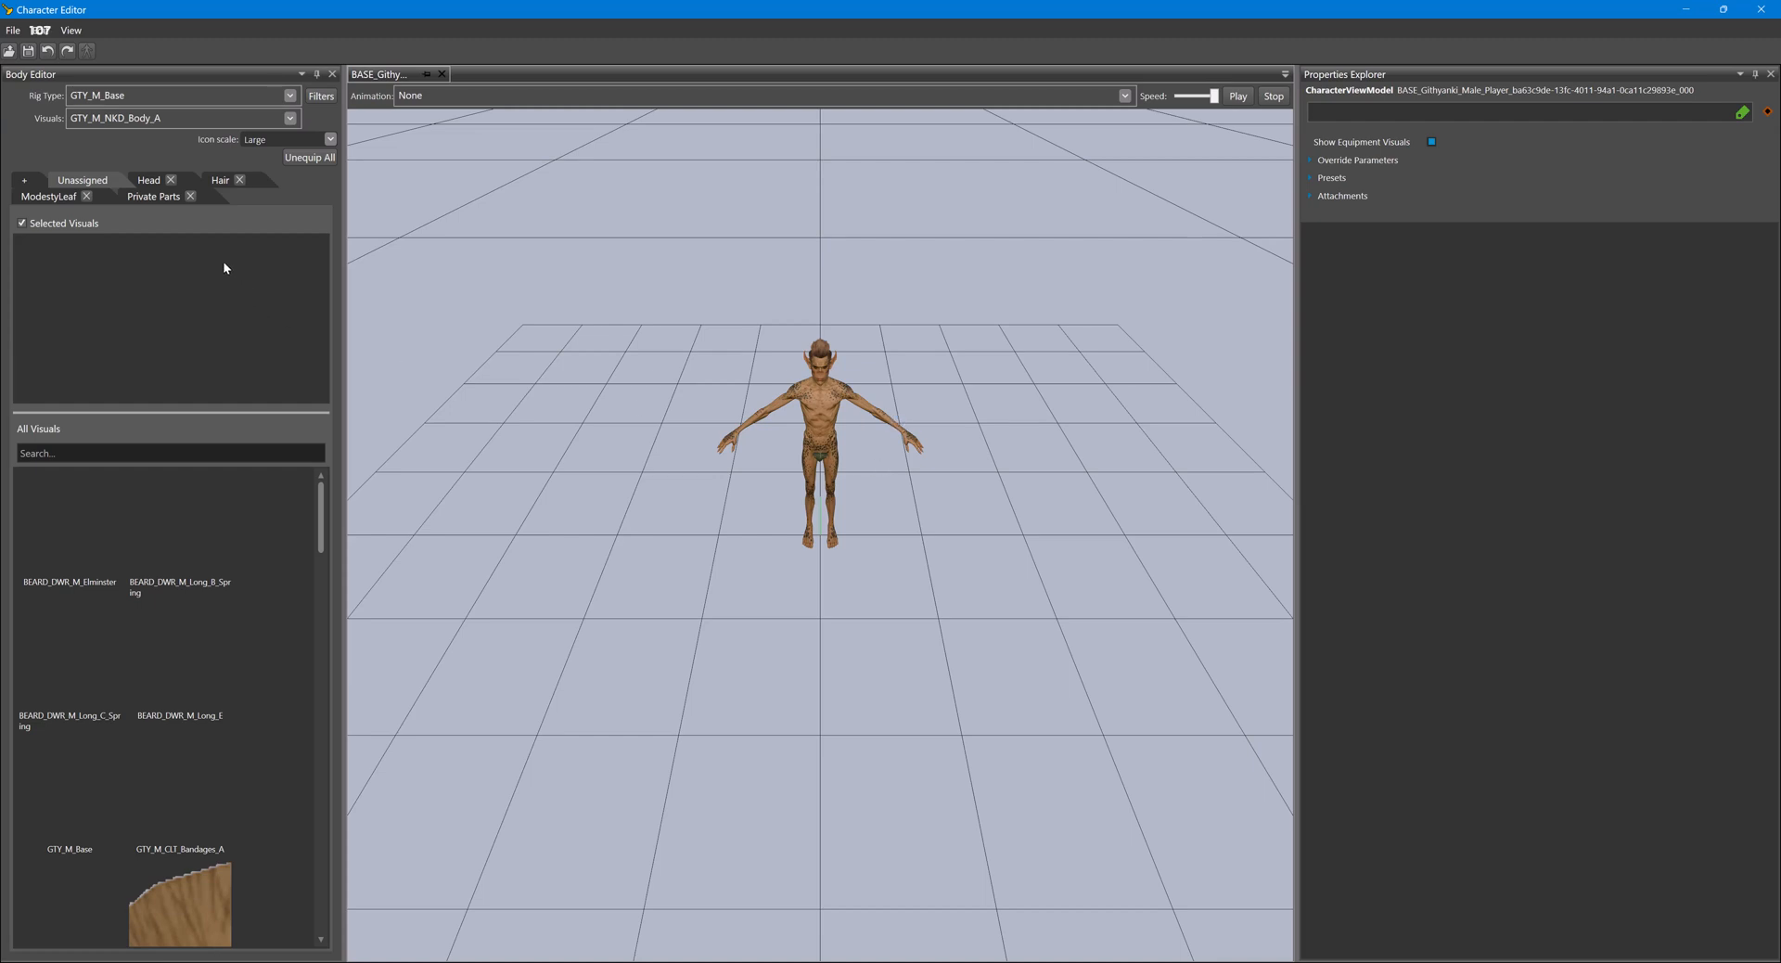
pyautogui.click(149, 183)
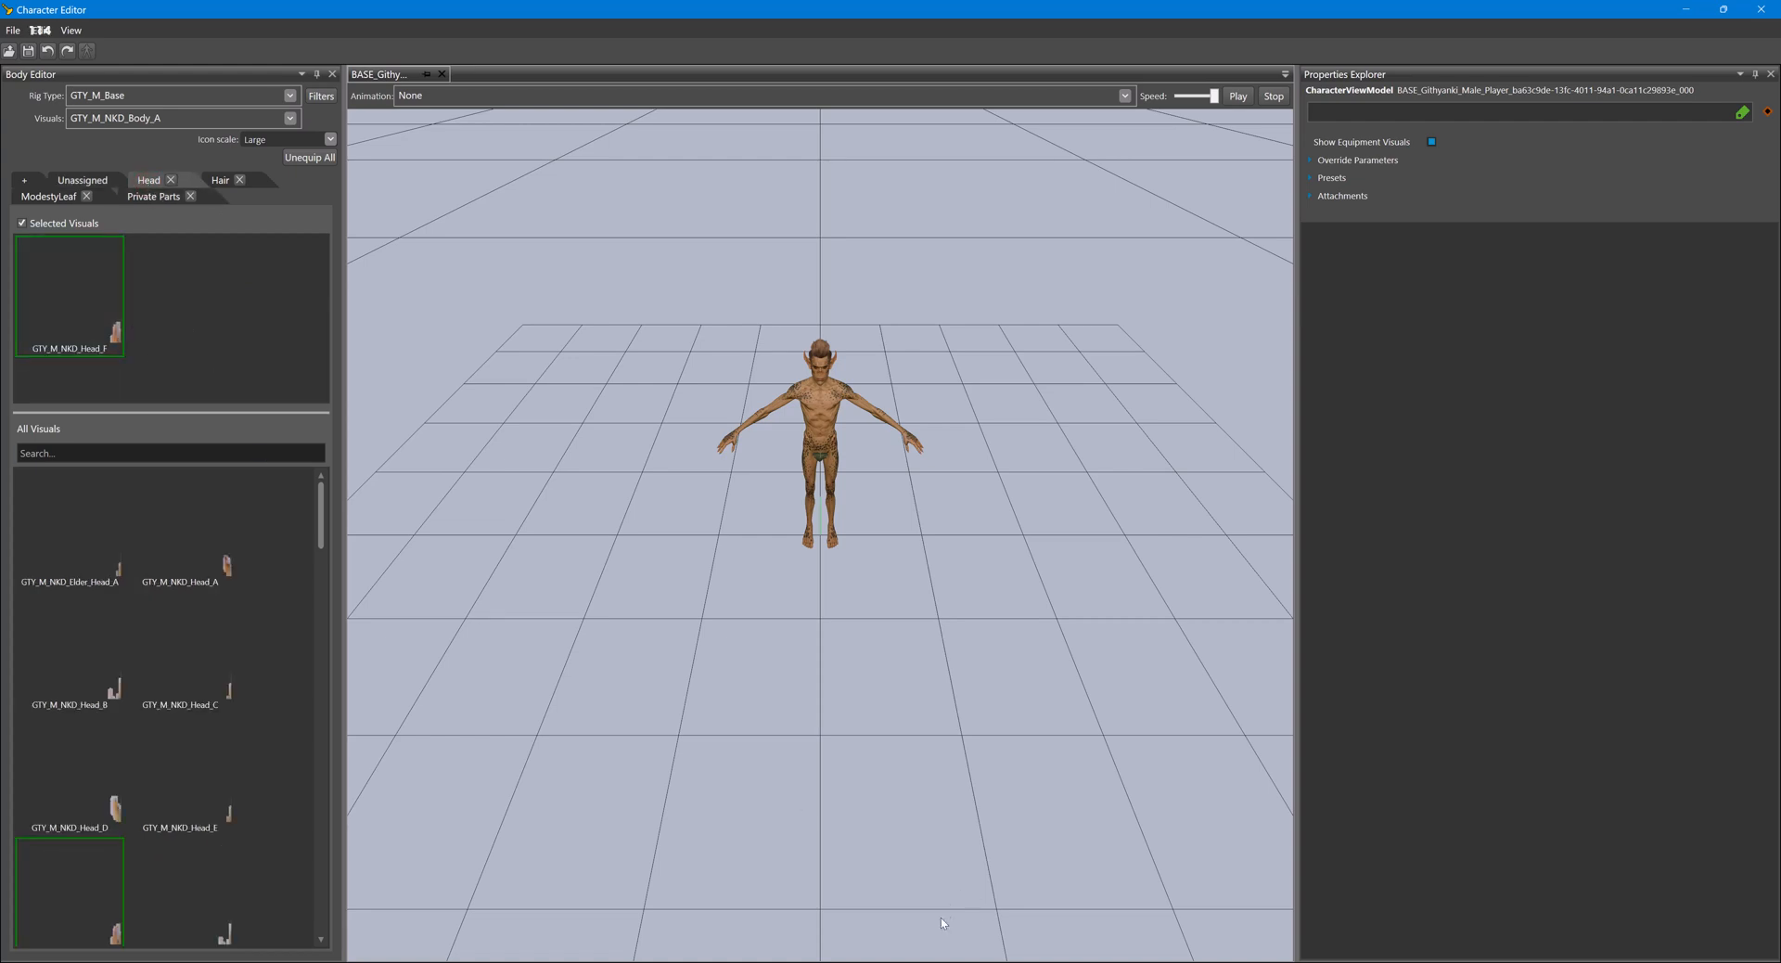
# - Open the Shared project's CharacterCreationAppearanceVisuals table in the UUID Object Editor
pyautogui.click(913, 928)
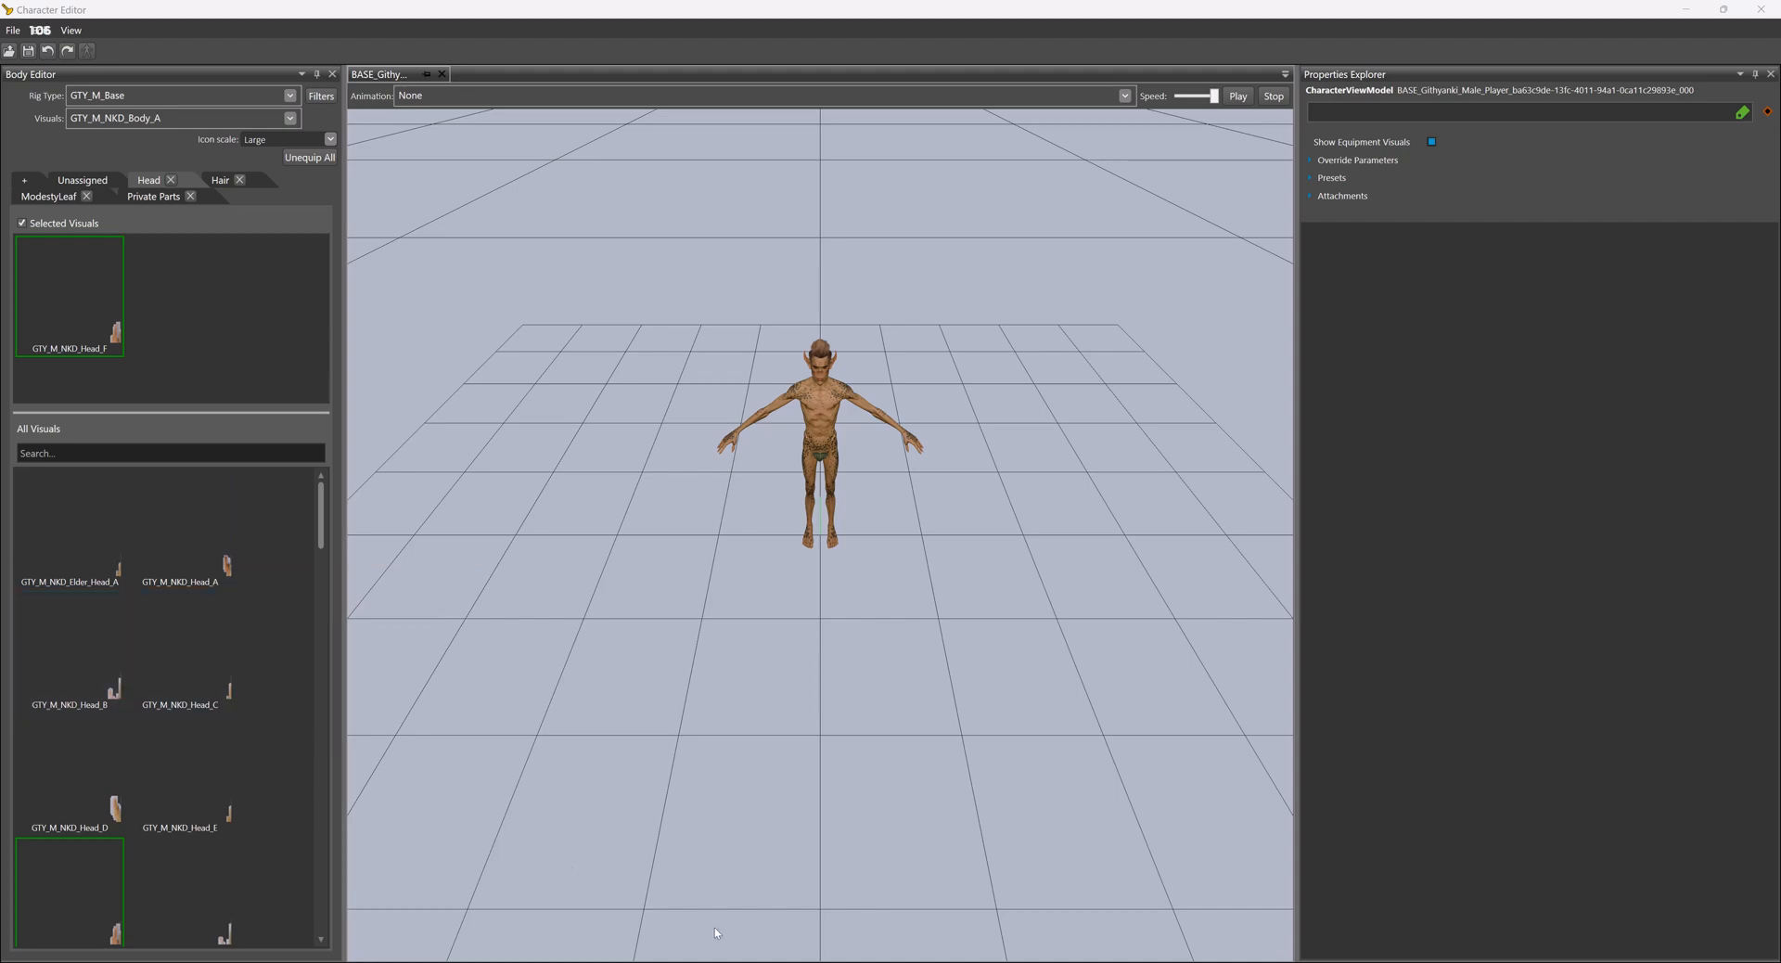
pyautogui.click(847, 919)
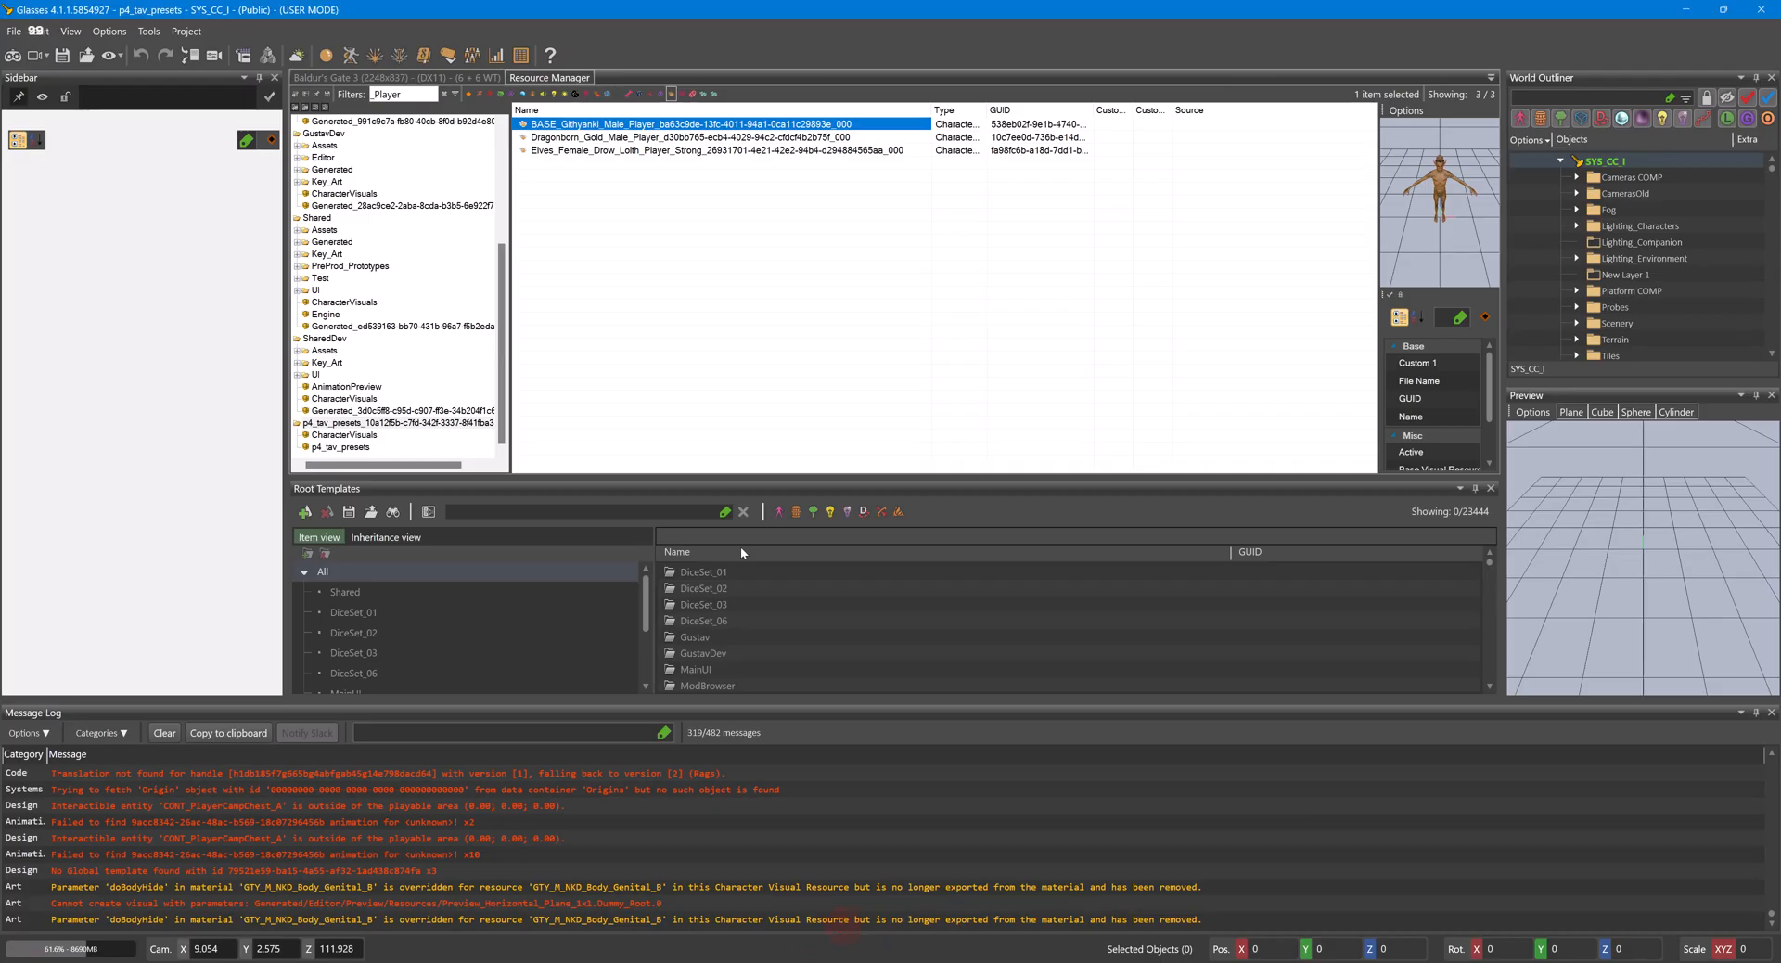
pyautogui.click(522, 58)
pyautogui.click(42, 103)
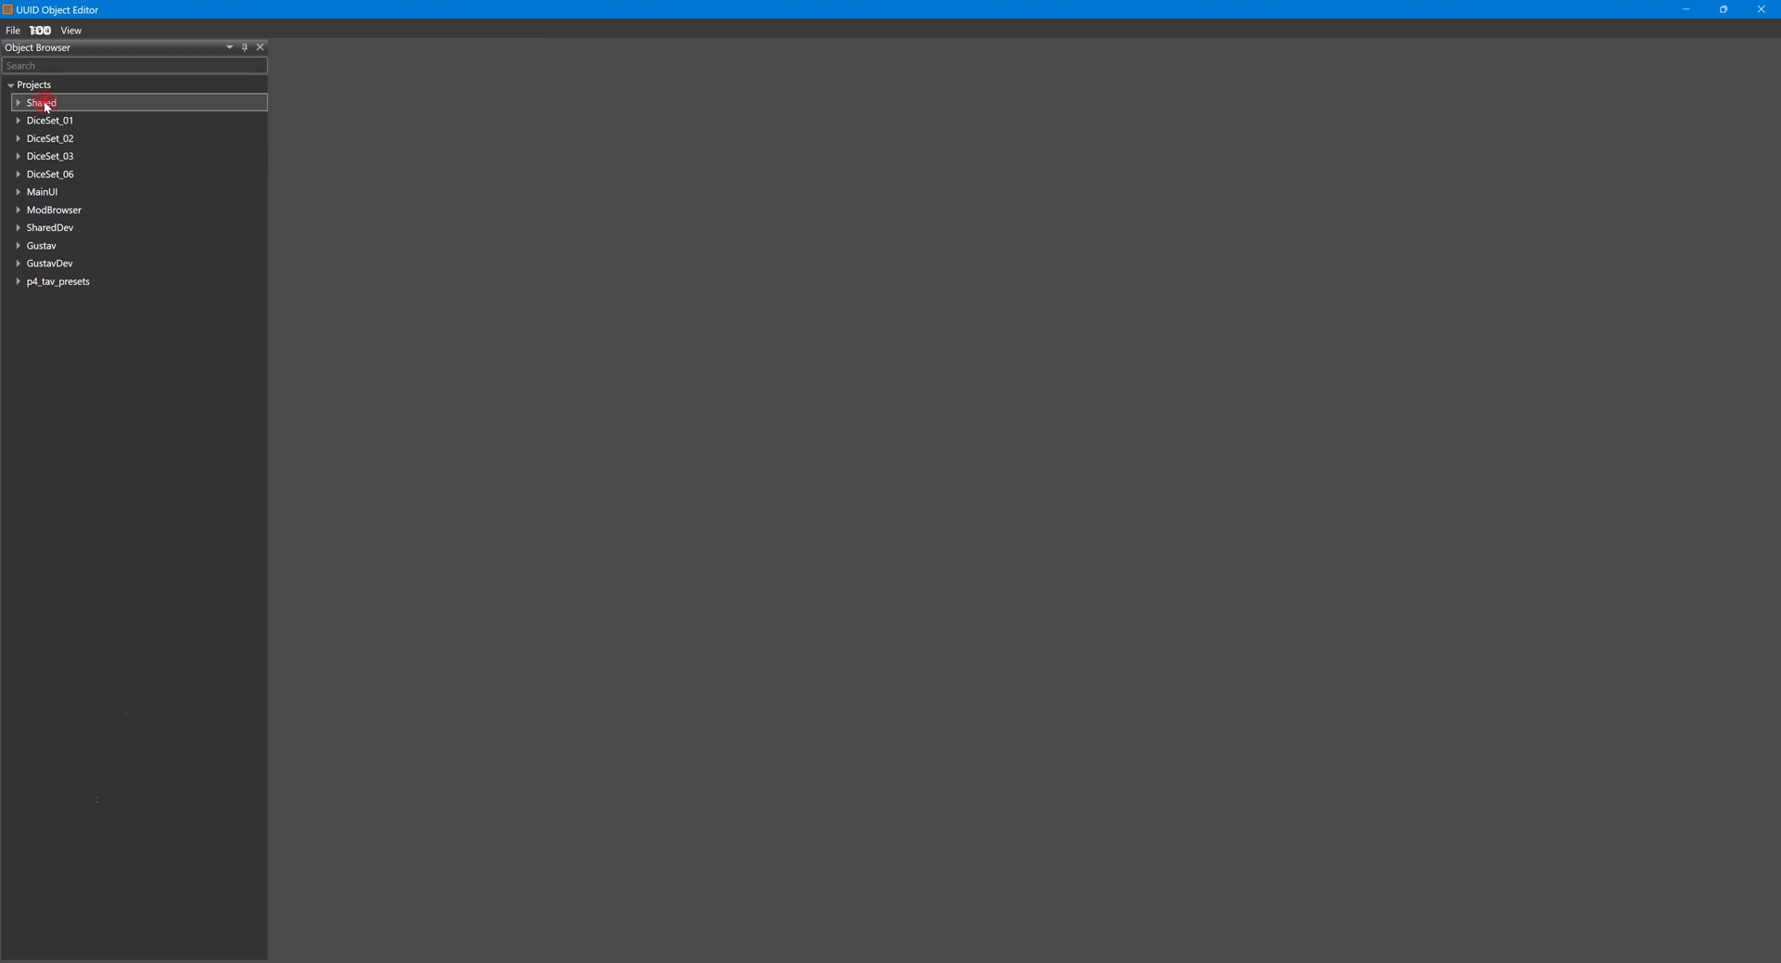
pyautogui.doubleClick(46, 106)
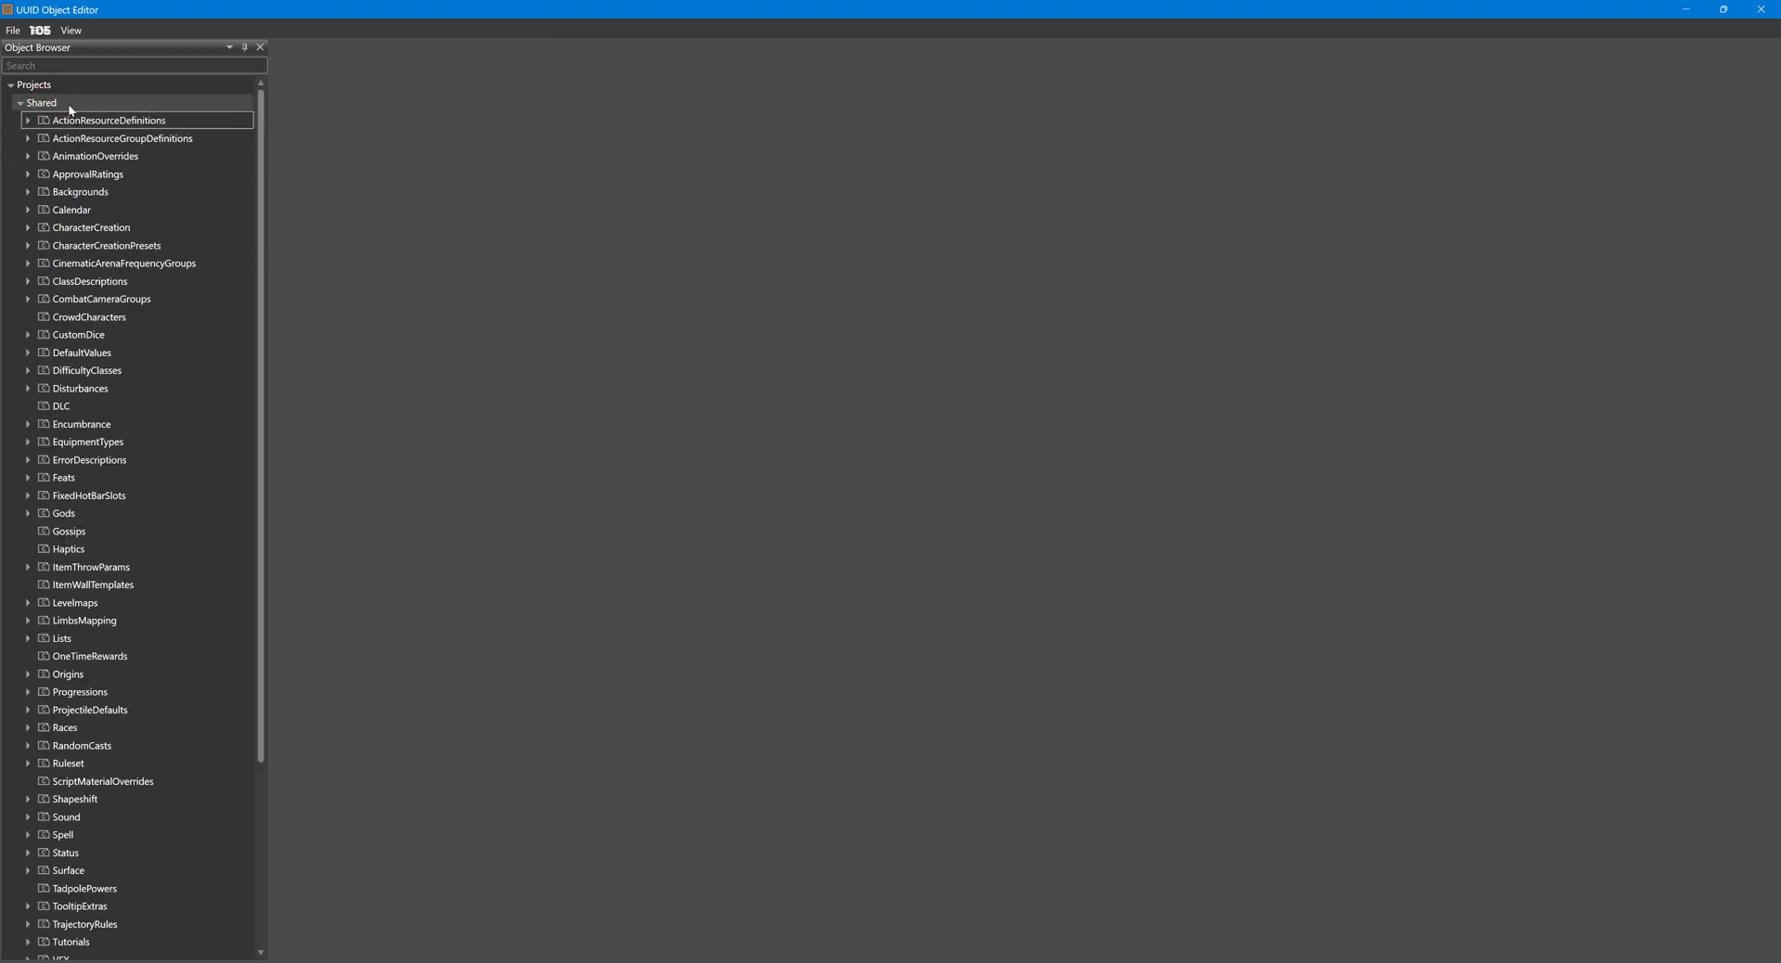
pyautogui.doubleClick(69, 230)
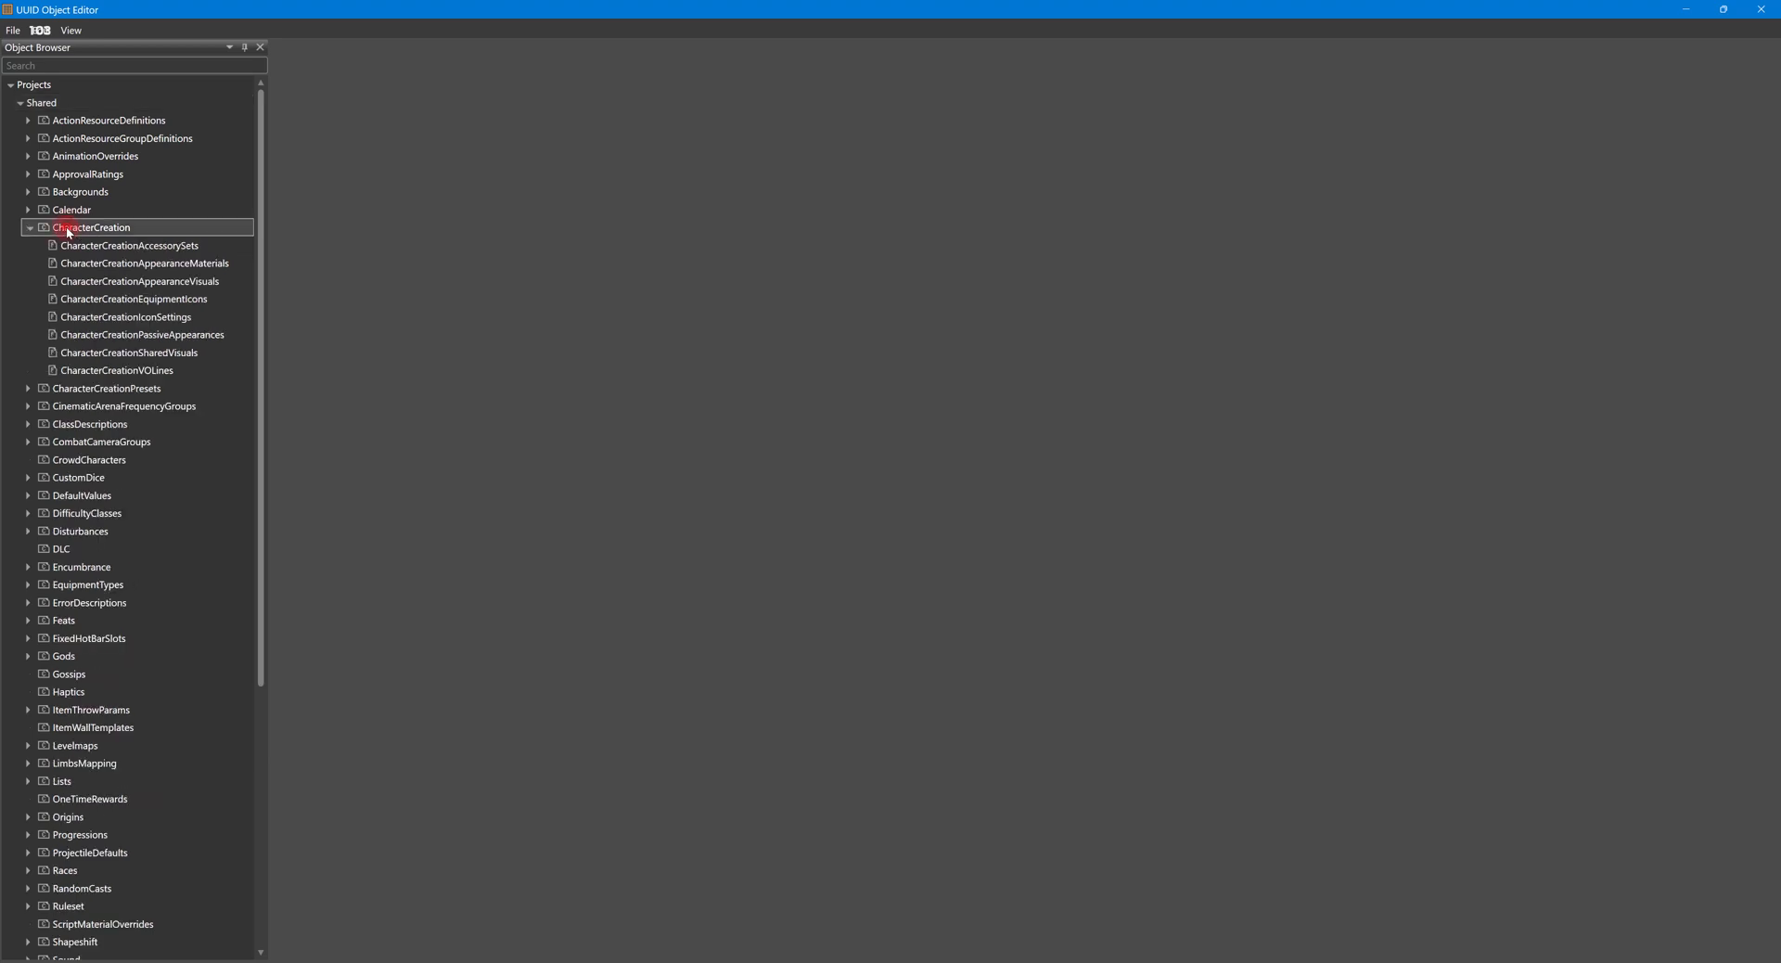
pyautogui.doubleClick(134, 283)
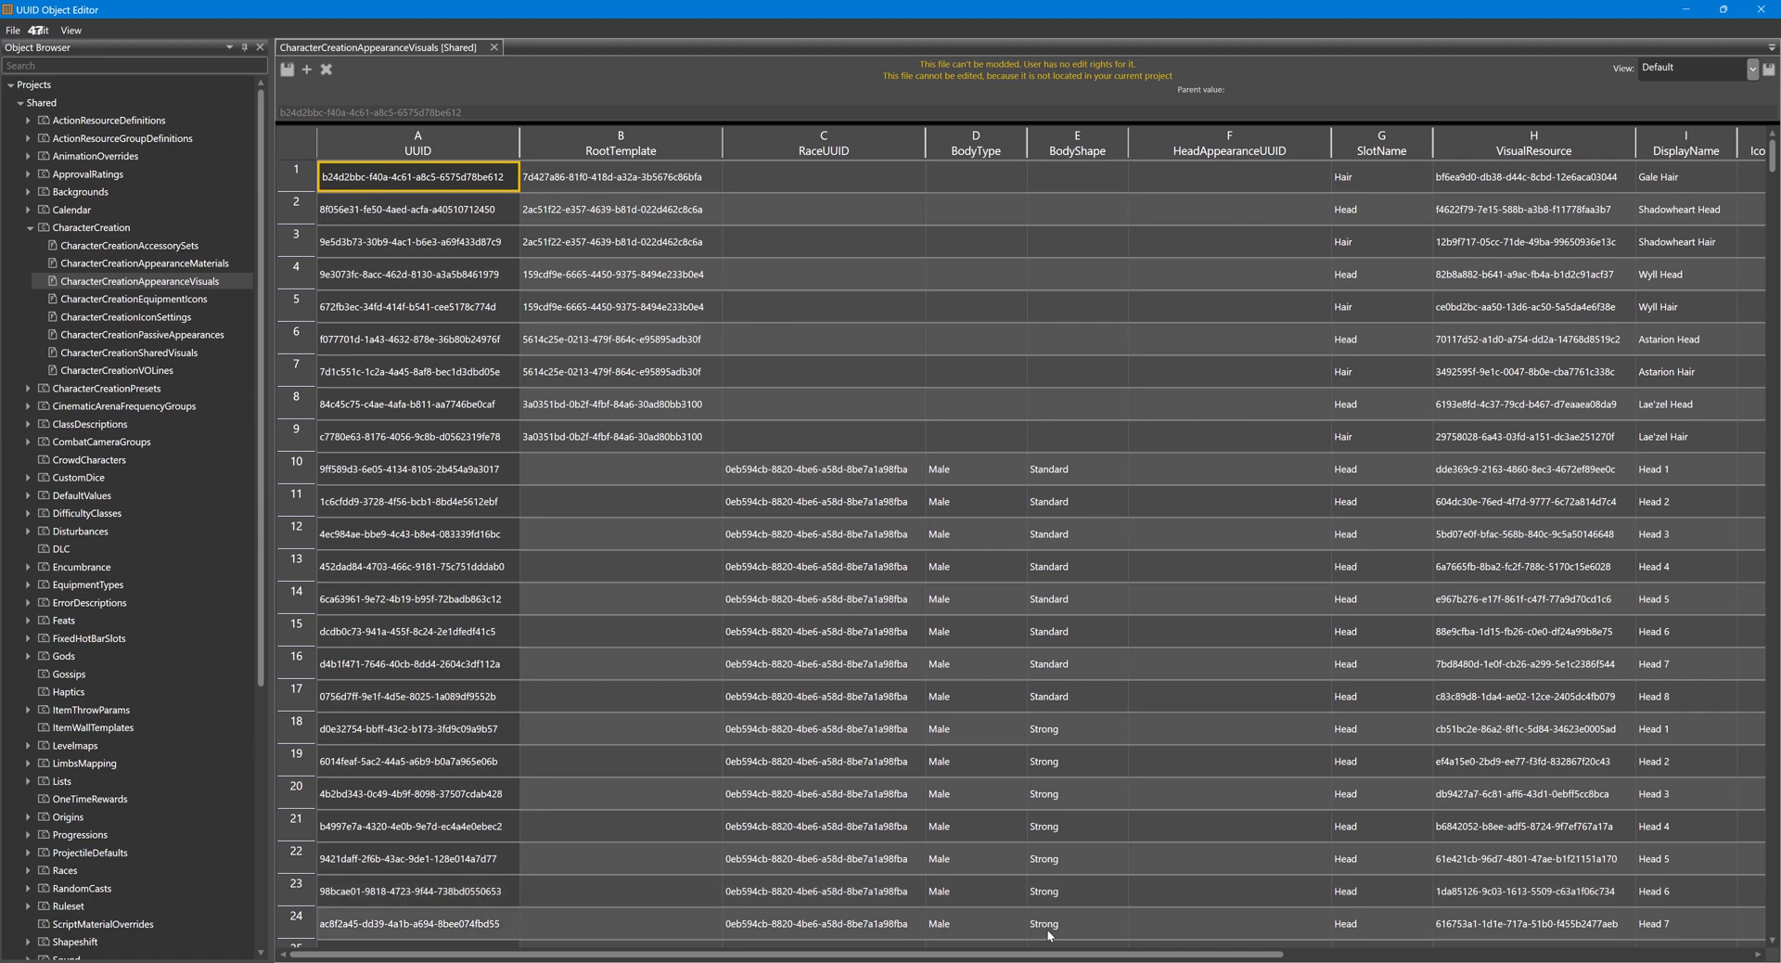
# - Look through the table's Name and DisplayName columns for the male Githyanki Head 3 entry and select its name, GTY_M_Head_C
pyautogui.moveTo(897, 952); pyautogui.dragTo(1055, 953)
pyautogui.moveTo(1241, 925); pyautogui.dragTo(1572, 905)
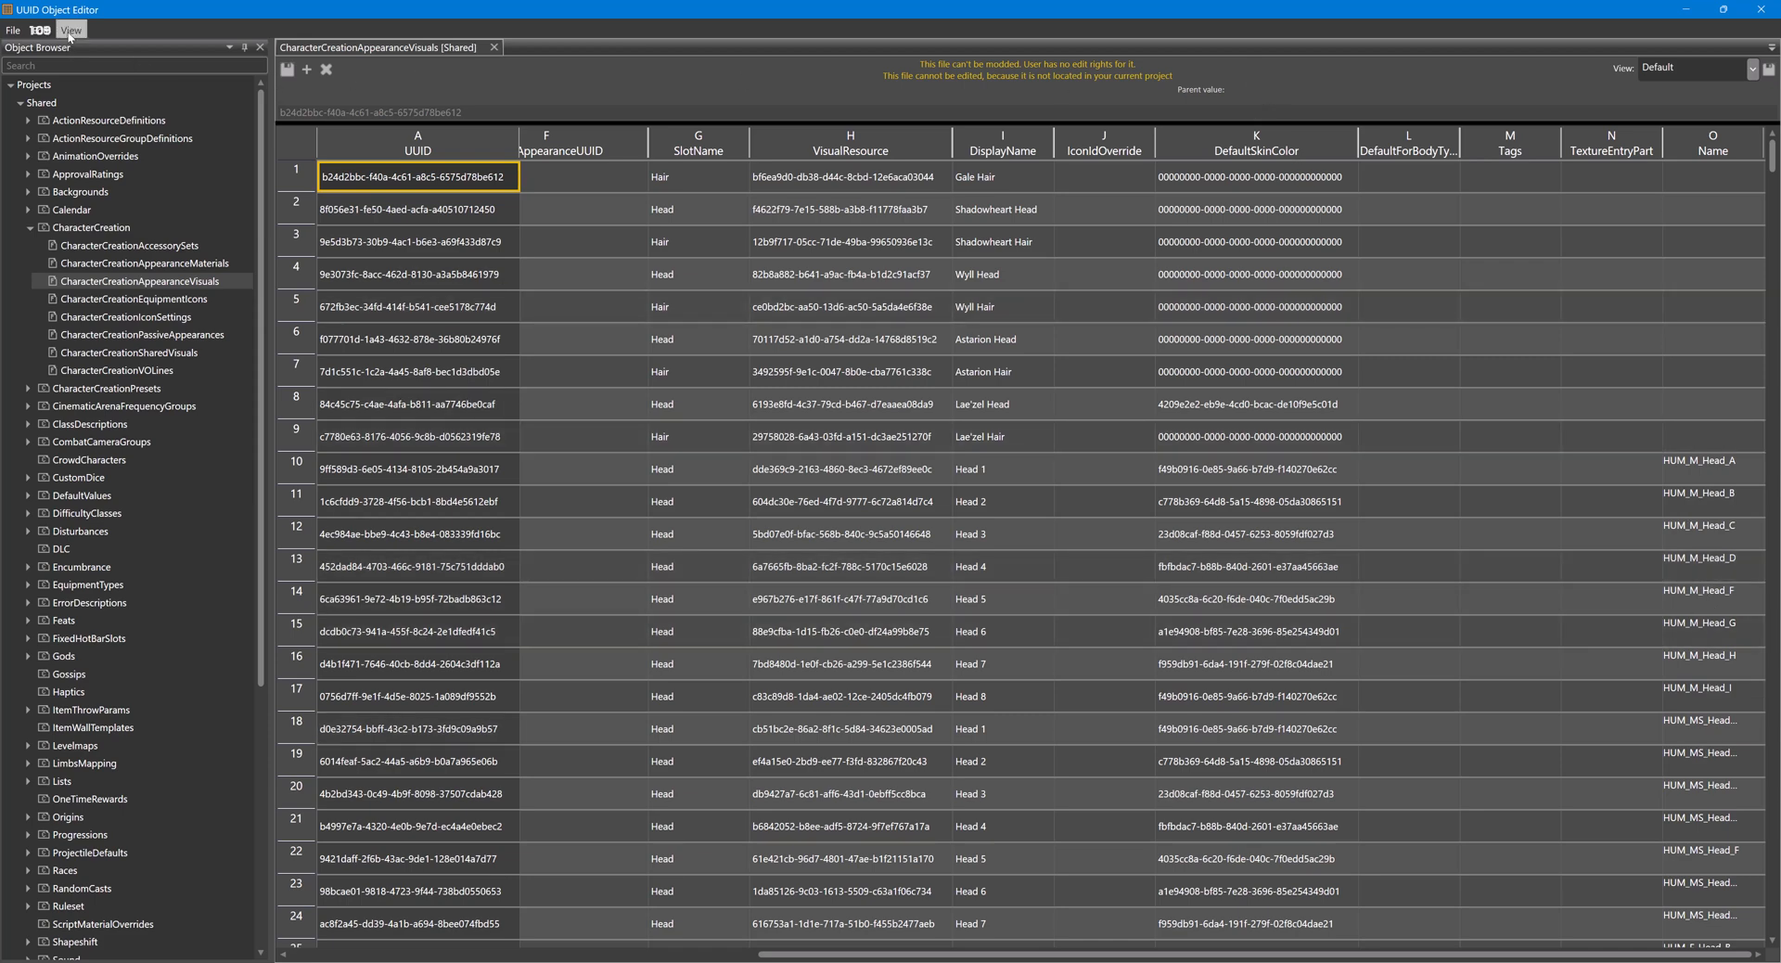
pyautogui.hotkey('ctrl', 'f')
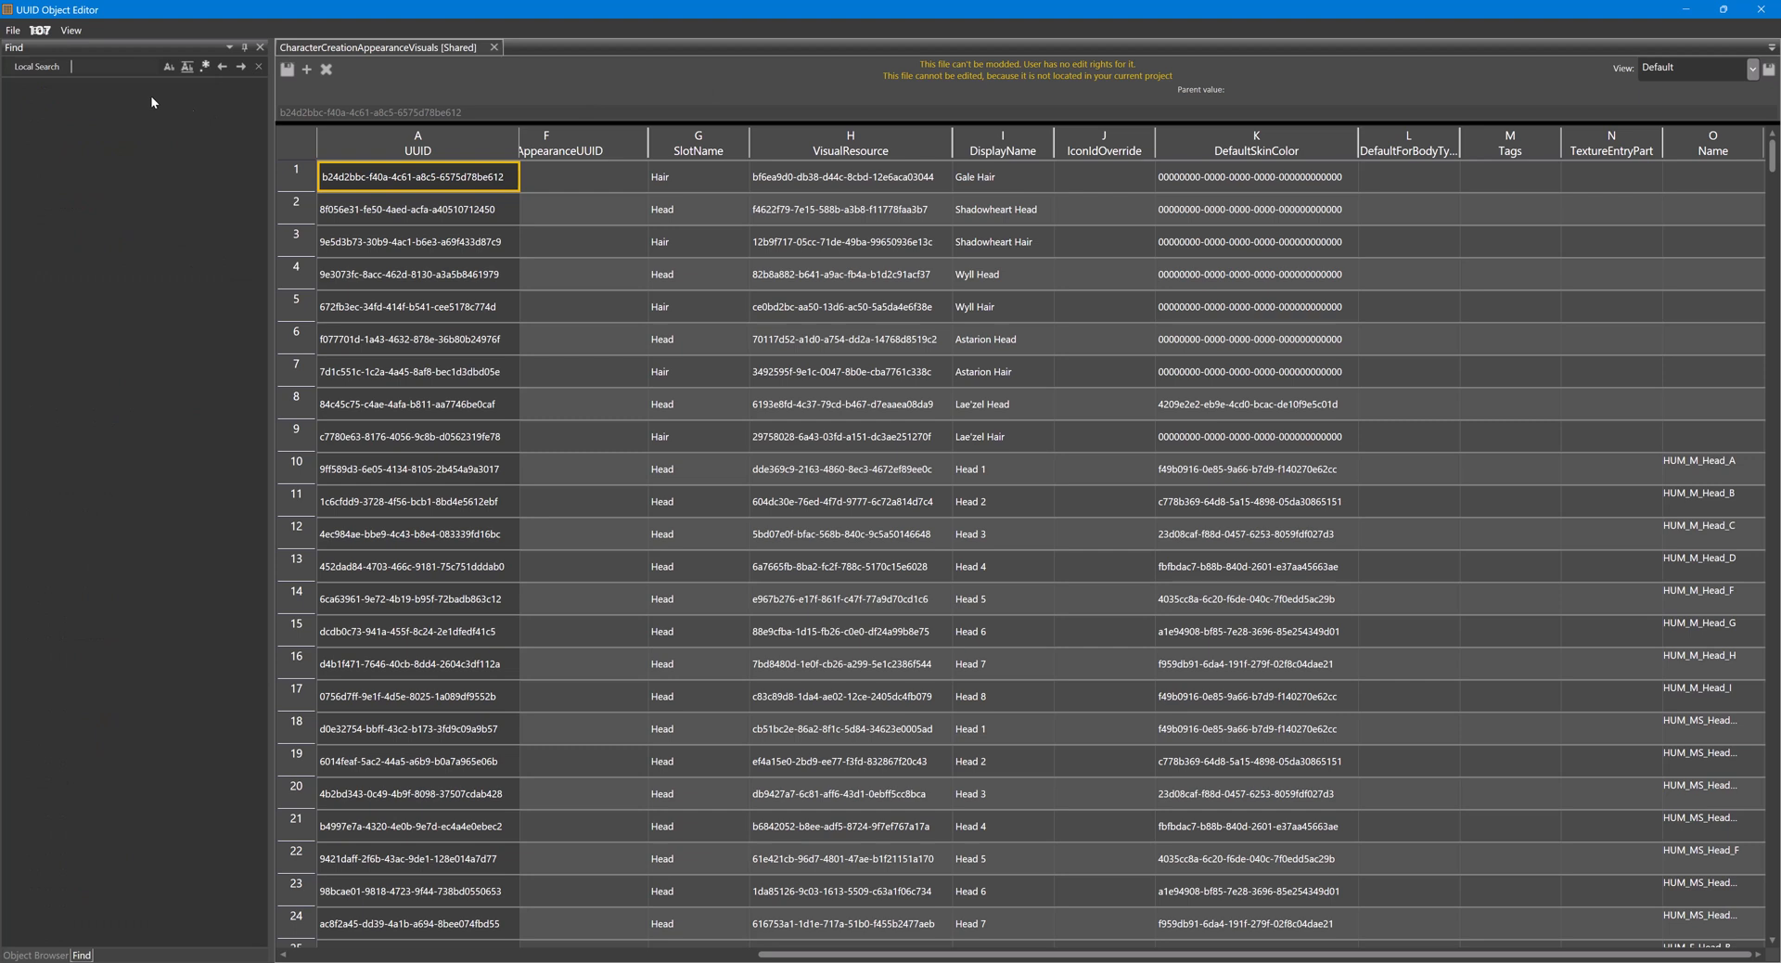
pyautogui.write('Head_3')
pyautogui.click(259, 67)
pyautogui.scroll(-8, 1588, 393)
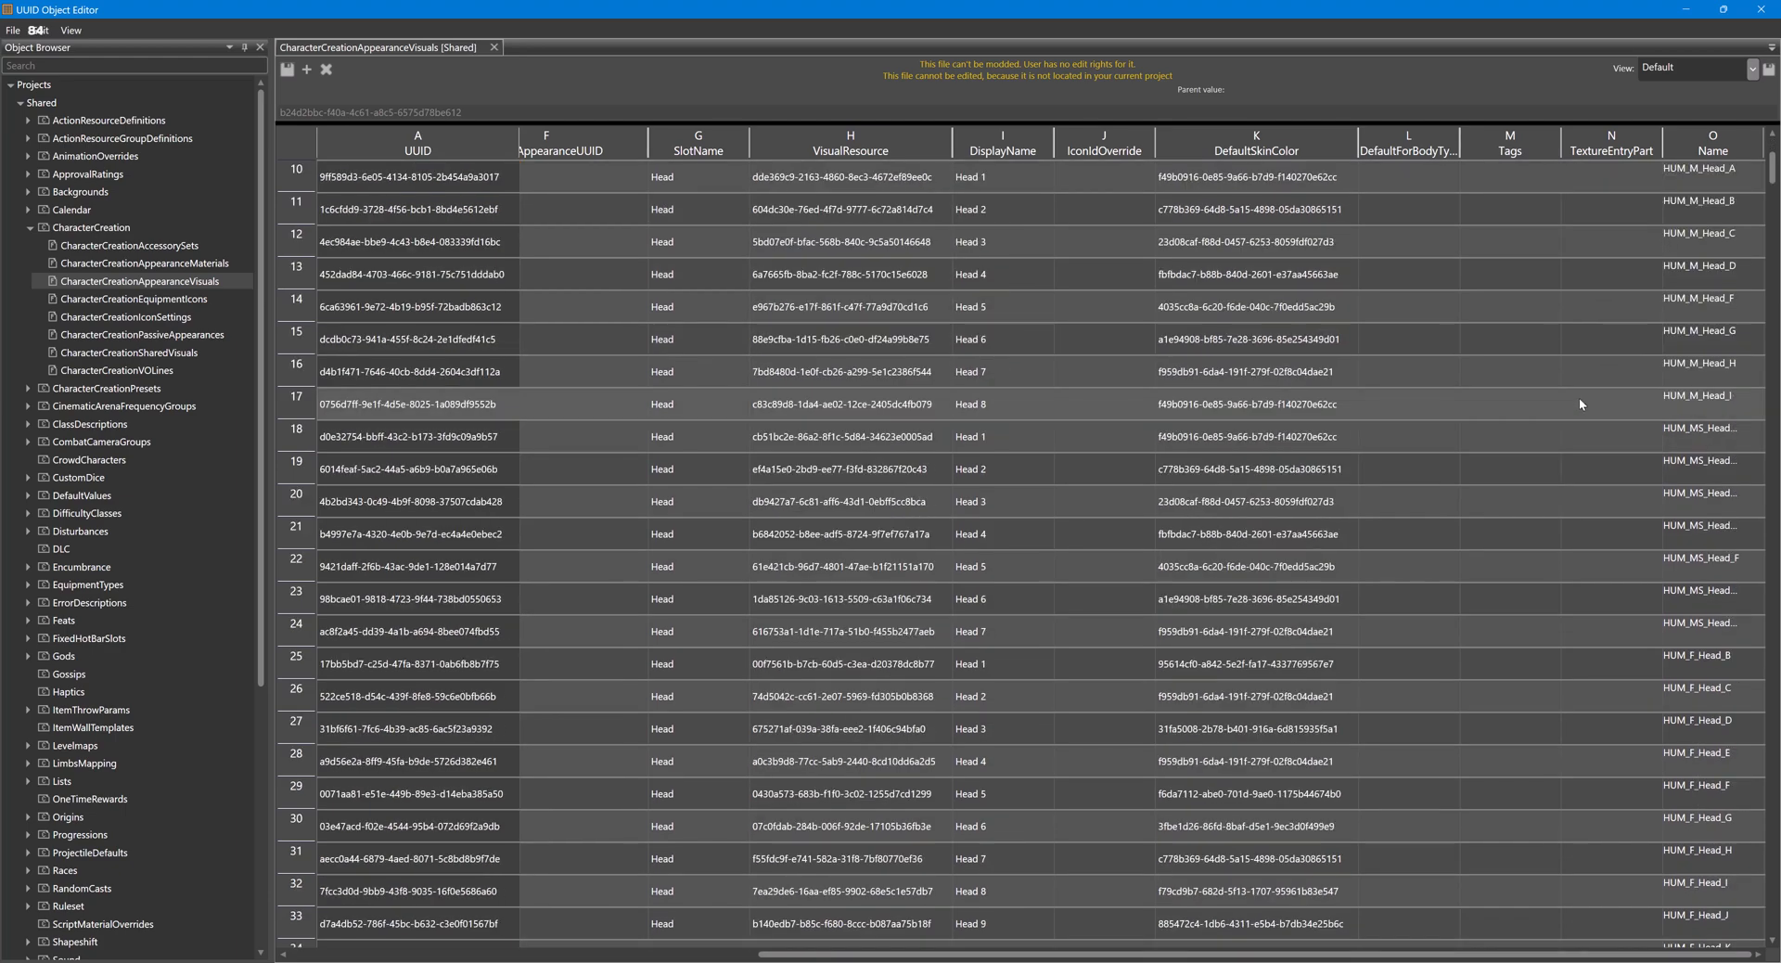
pyautogui.scroll(-8, 1578, 402)
pyautogui.scroll(-2, 1578, 404)
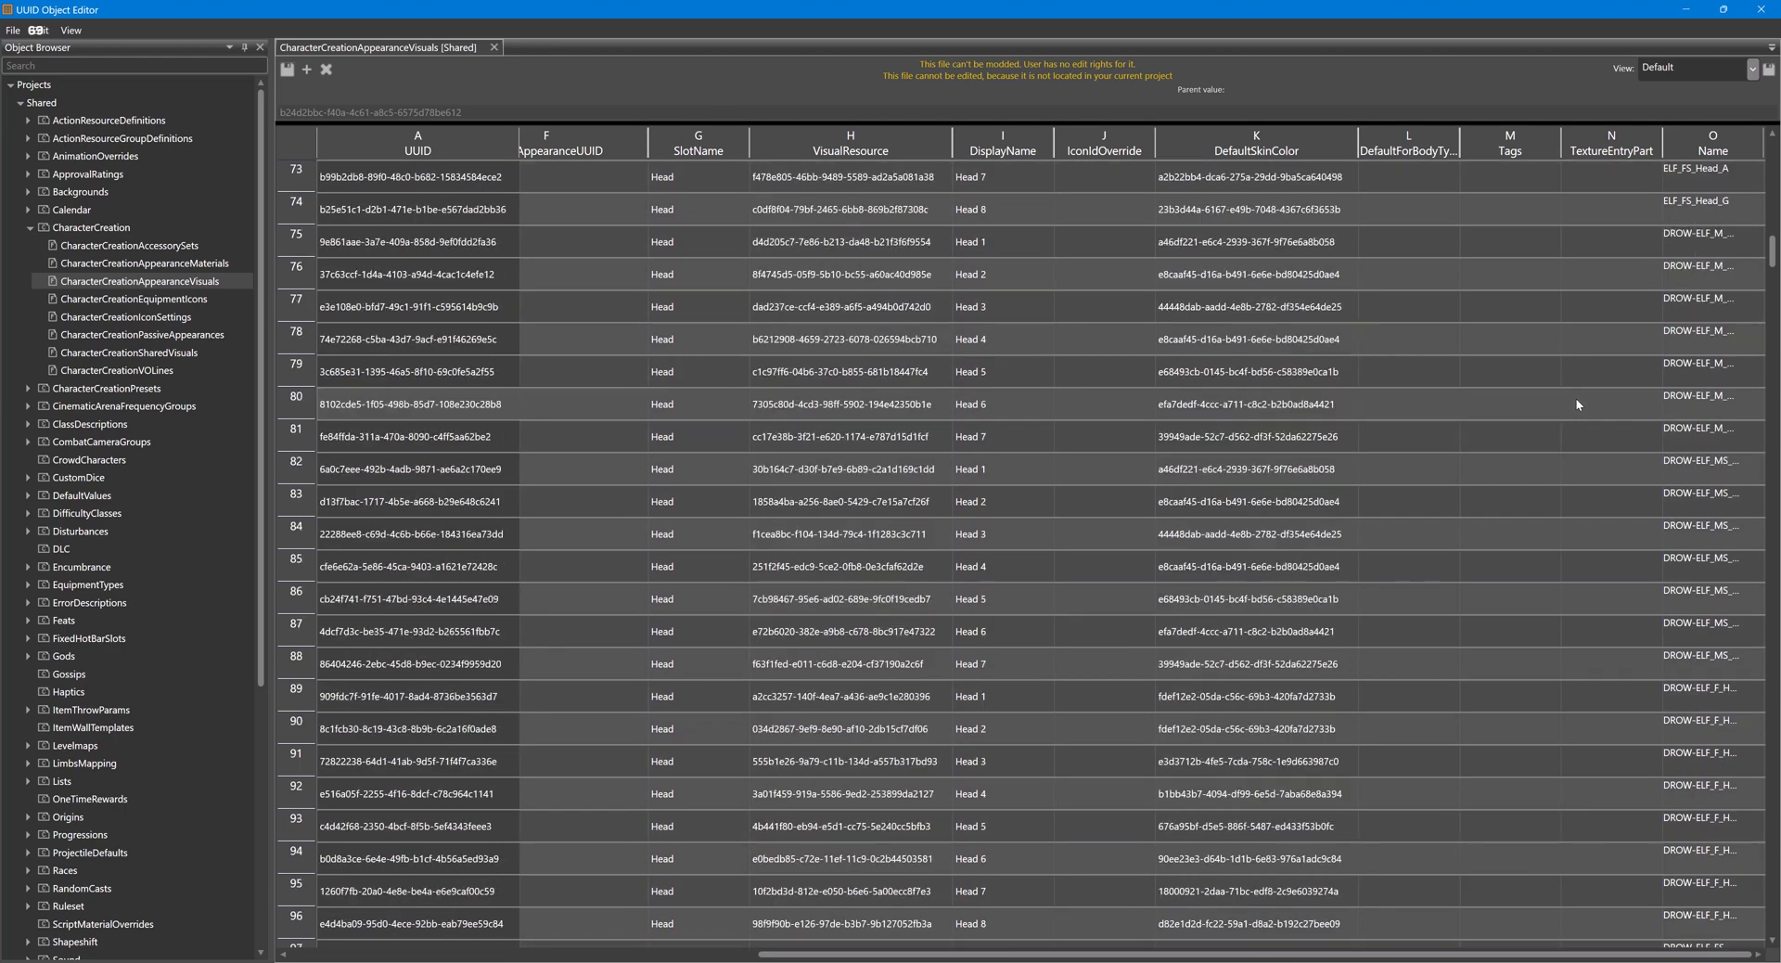
pyautogui.scroll(-14, 1578, 404)
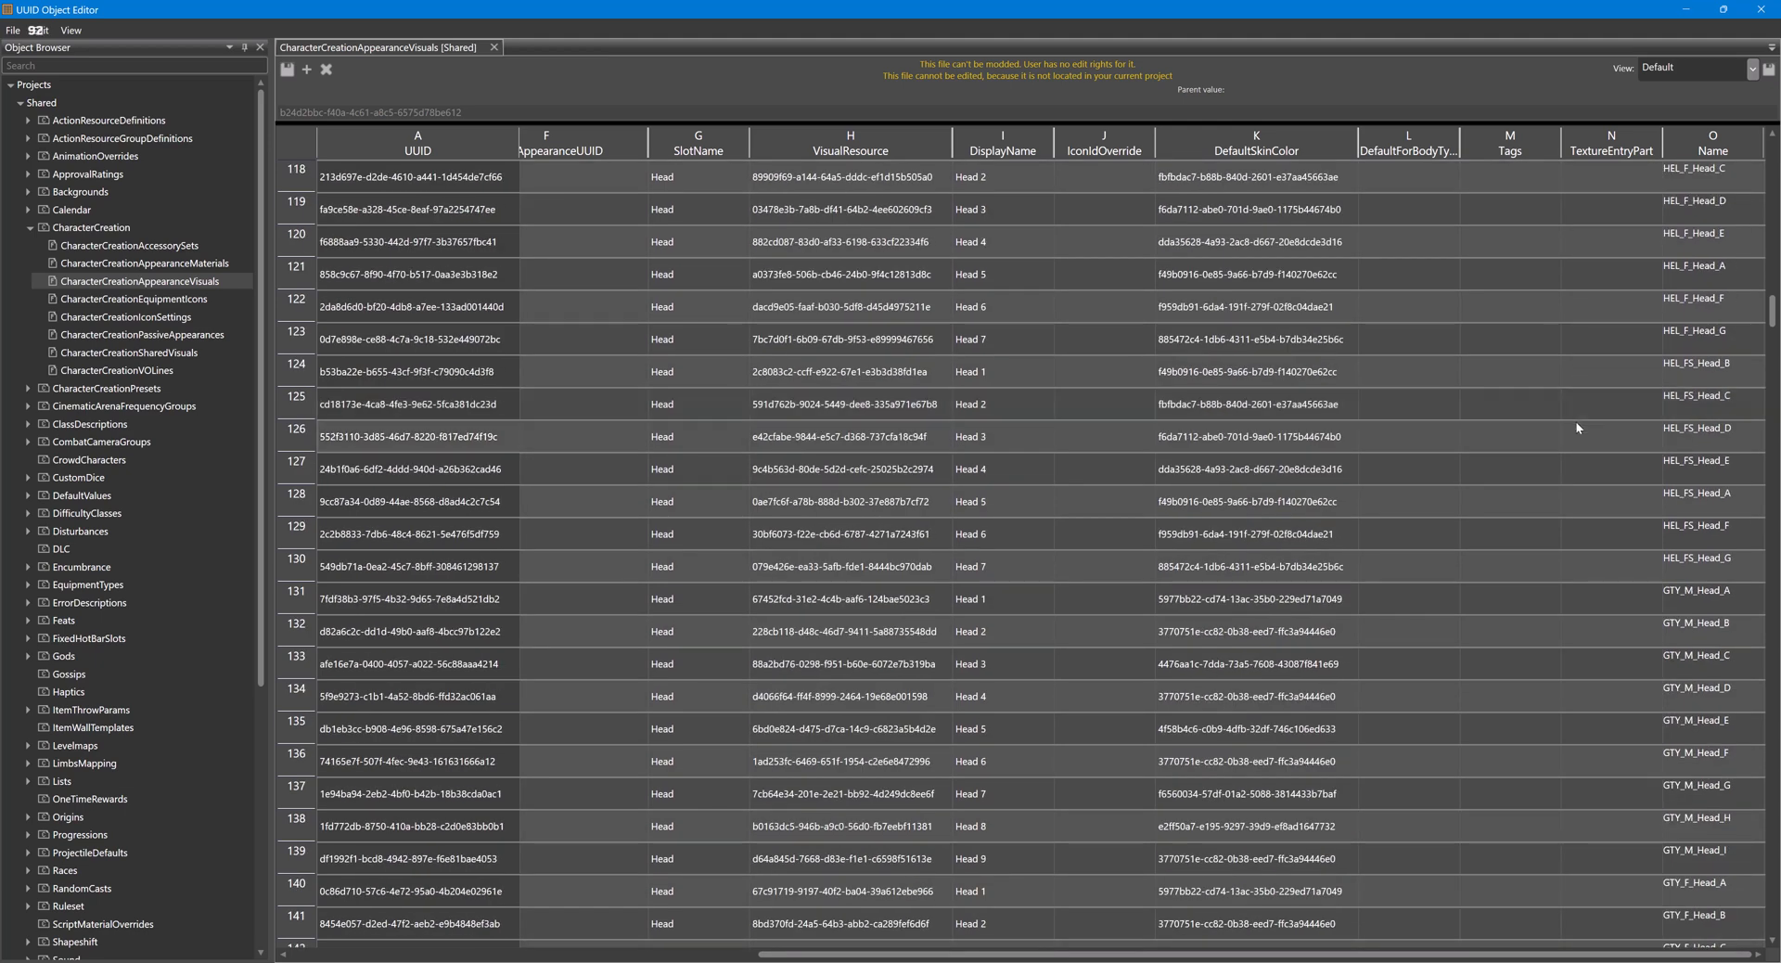
pyautogui.click(1705, 598)
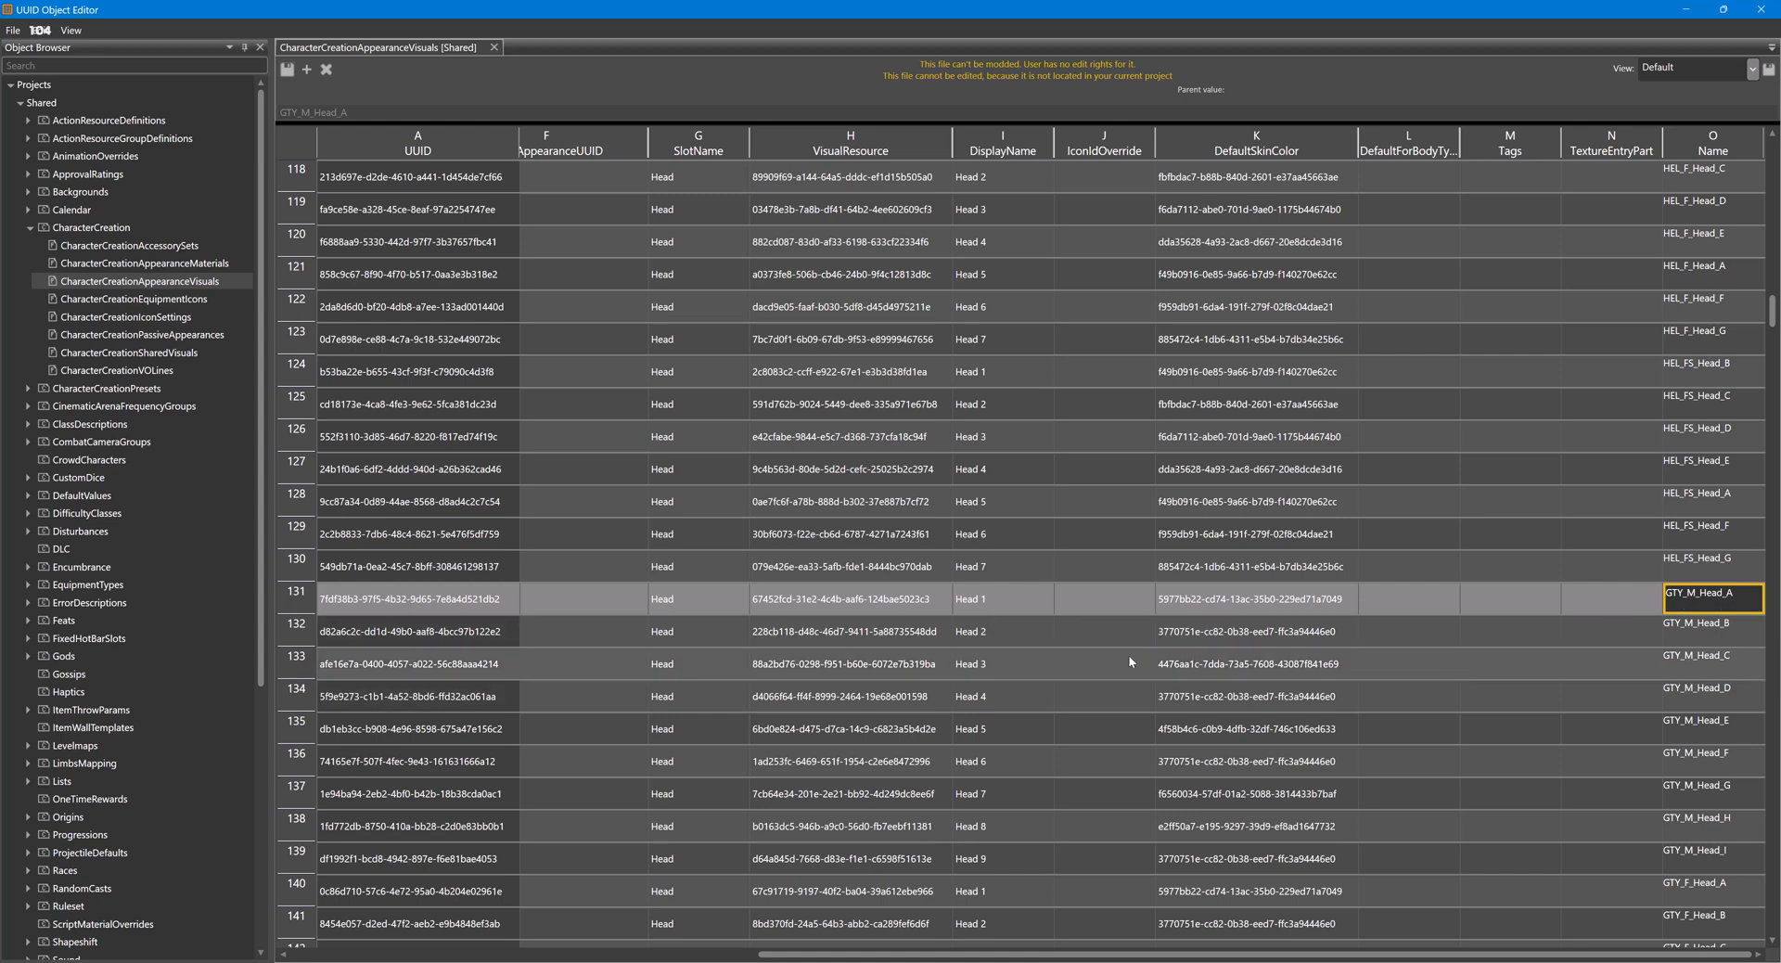
pyautogui.click(1716, 661)
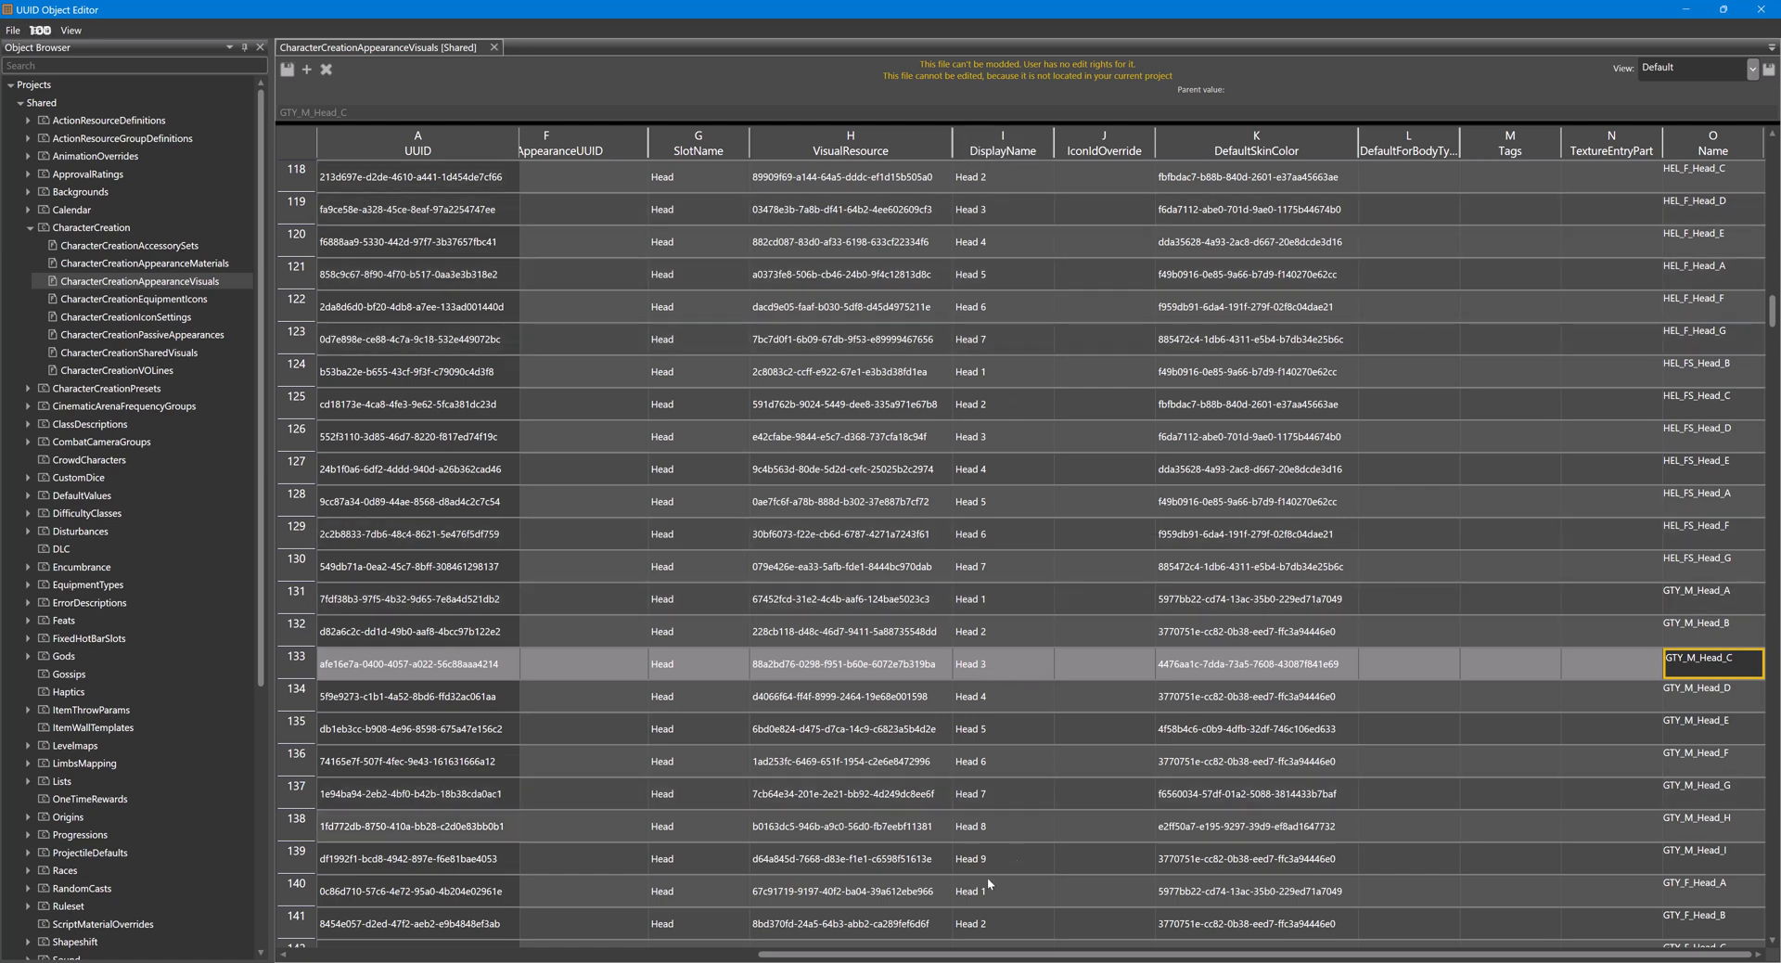
# - Return to the Character Editor and replace the Githyanki's GTY_M_NKD_Head_F head with GTY_M_NKD_Head_C
pyautogui.click(933, 906)
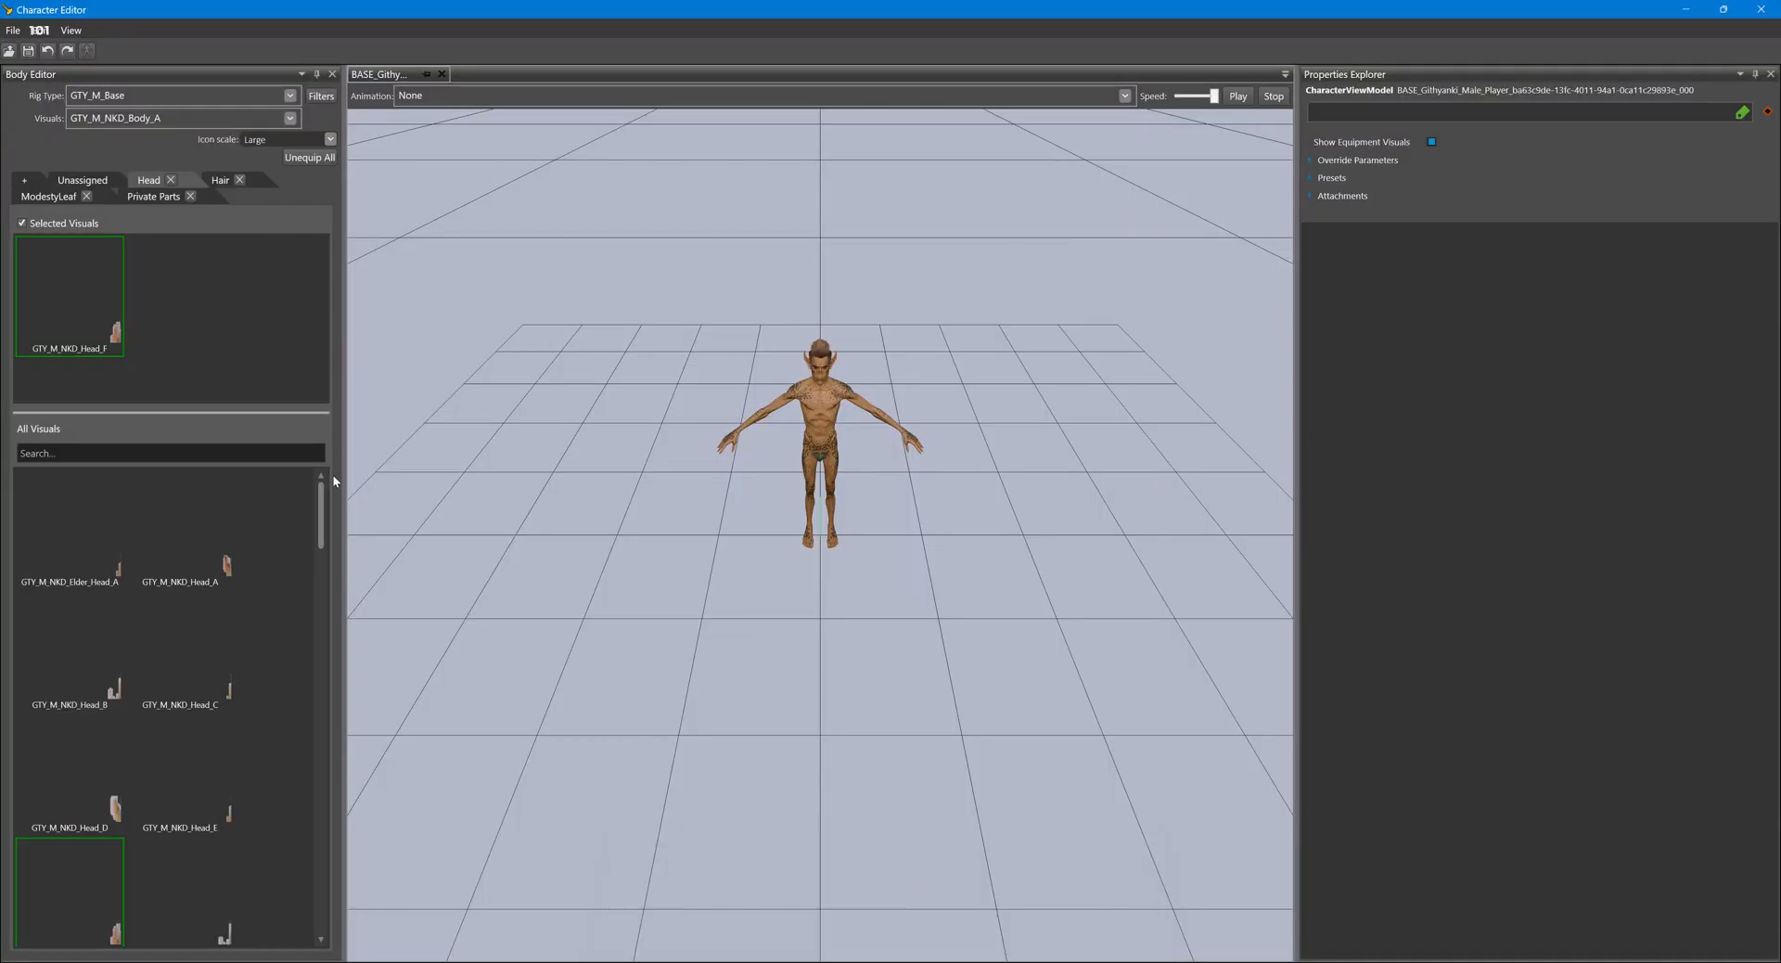
pyautogui.doubleClick(76, 309)
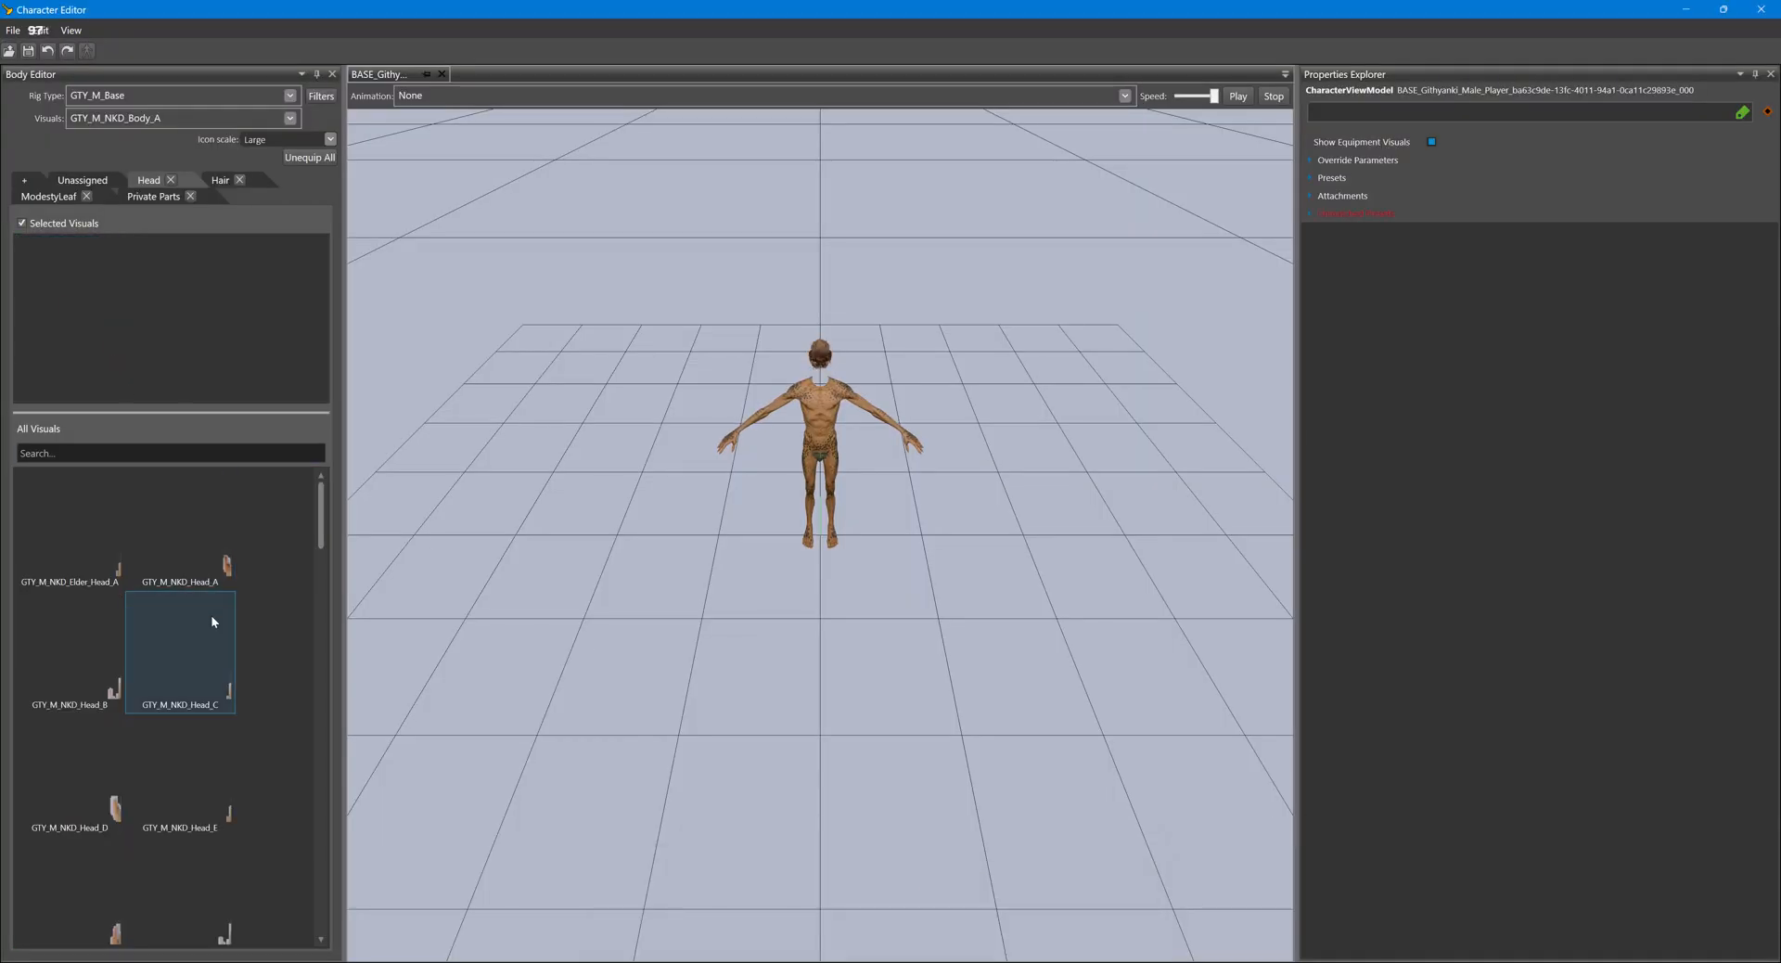
pyautogui.doubleClick(204, 640)
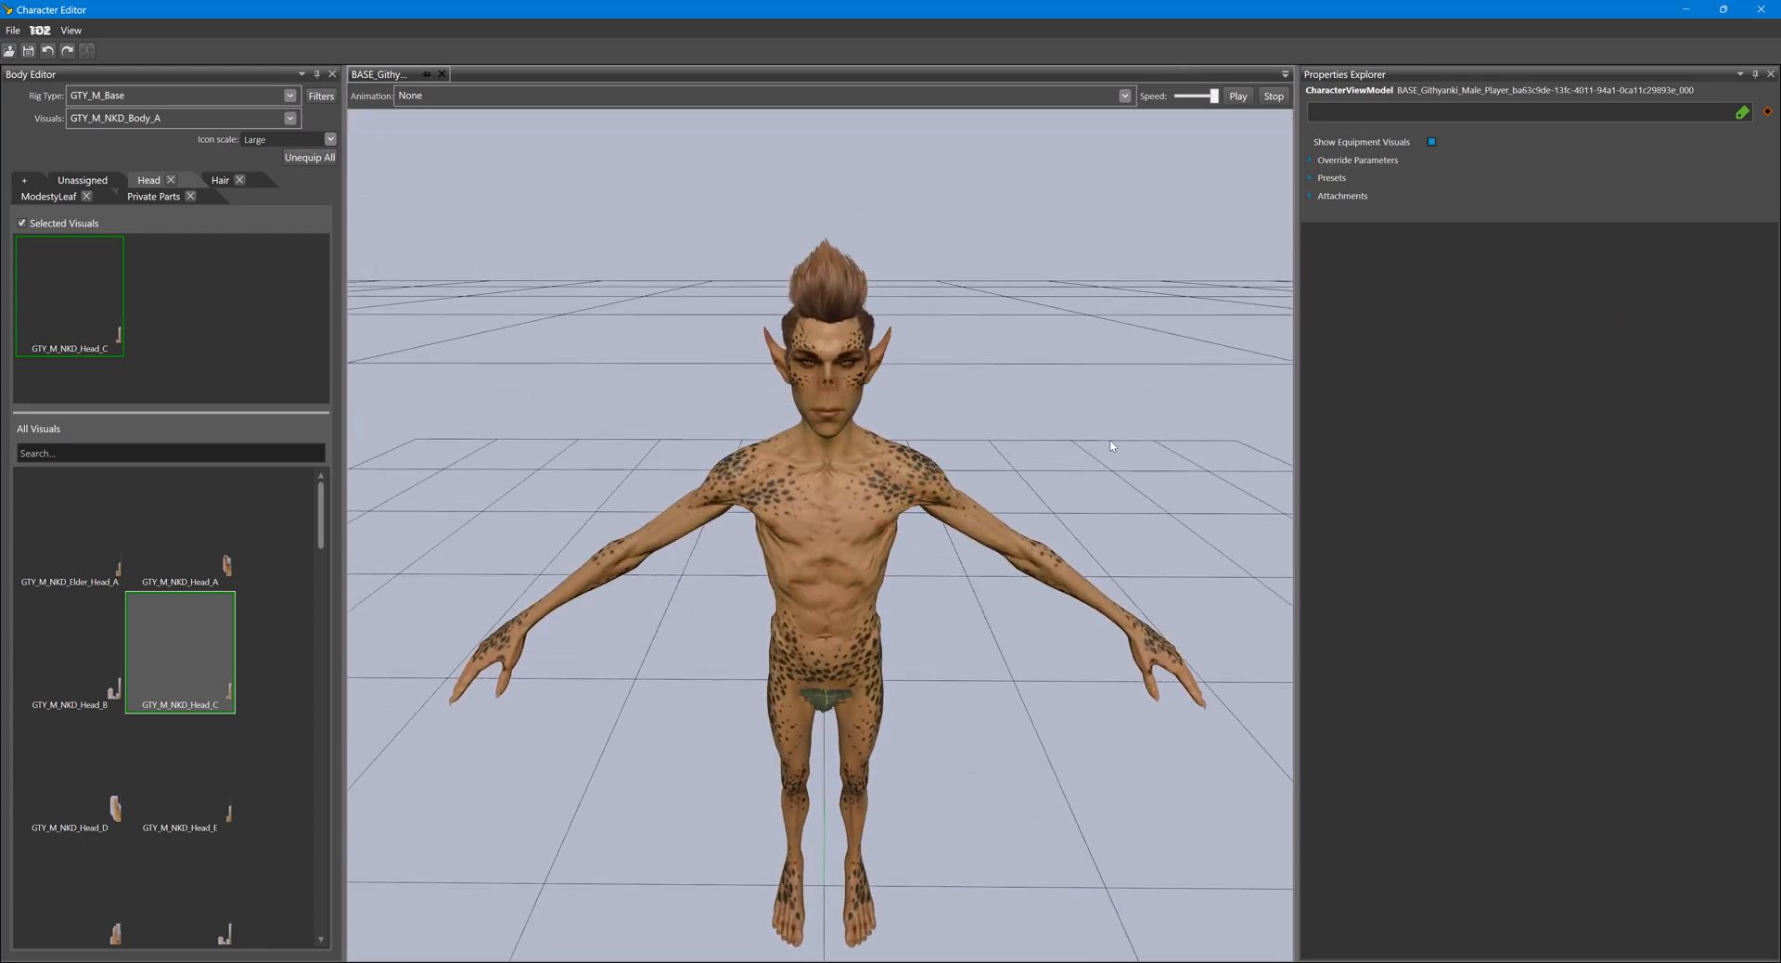
# - Unequip the HAIR_GTY_M_GithyankiCut_Short_C visual from the Githyanki's hair slot
pyautogui.click(217, 182)
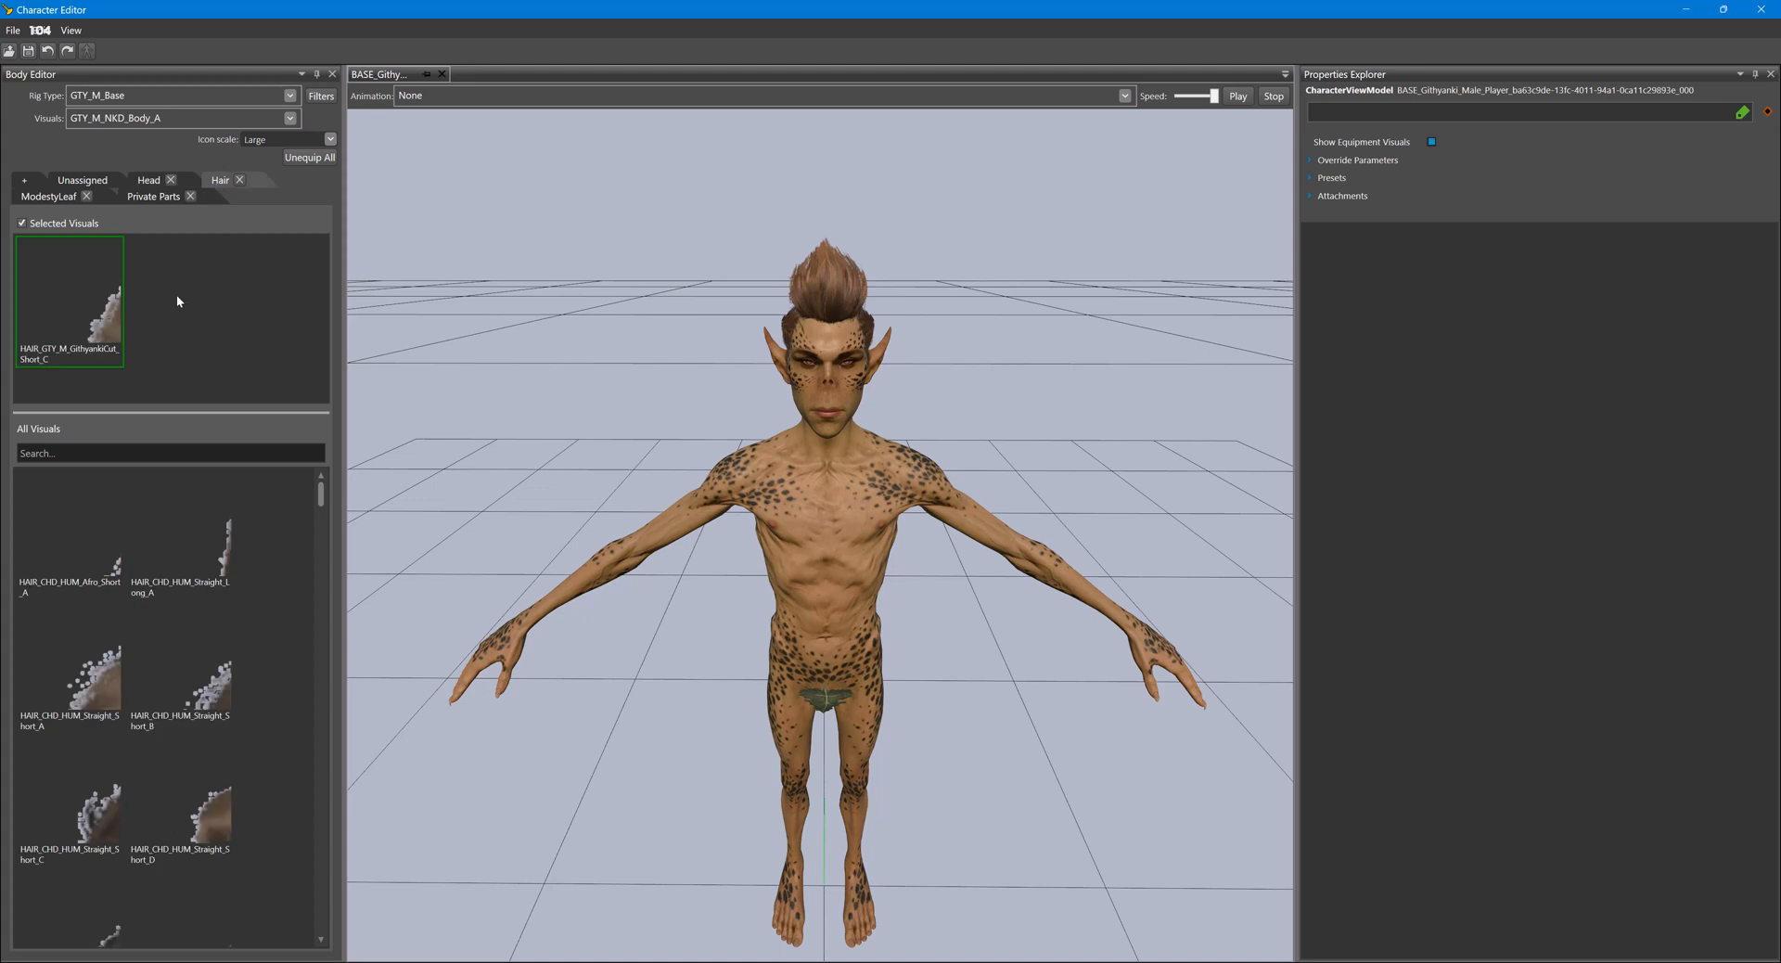
pyautogui.doubleClick(71, 303)
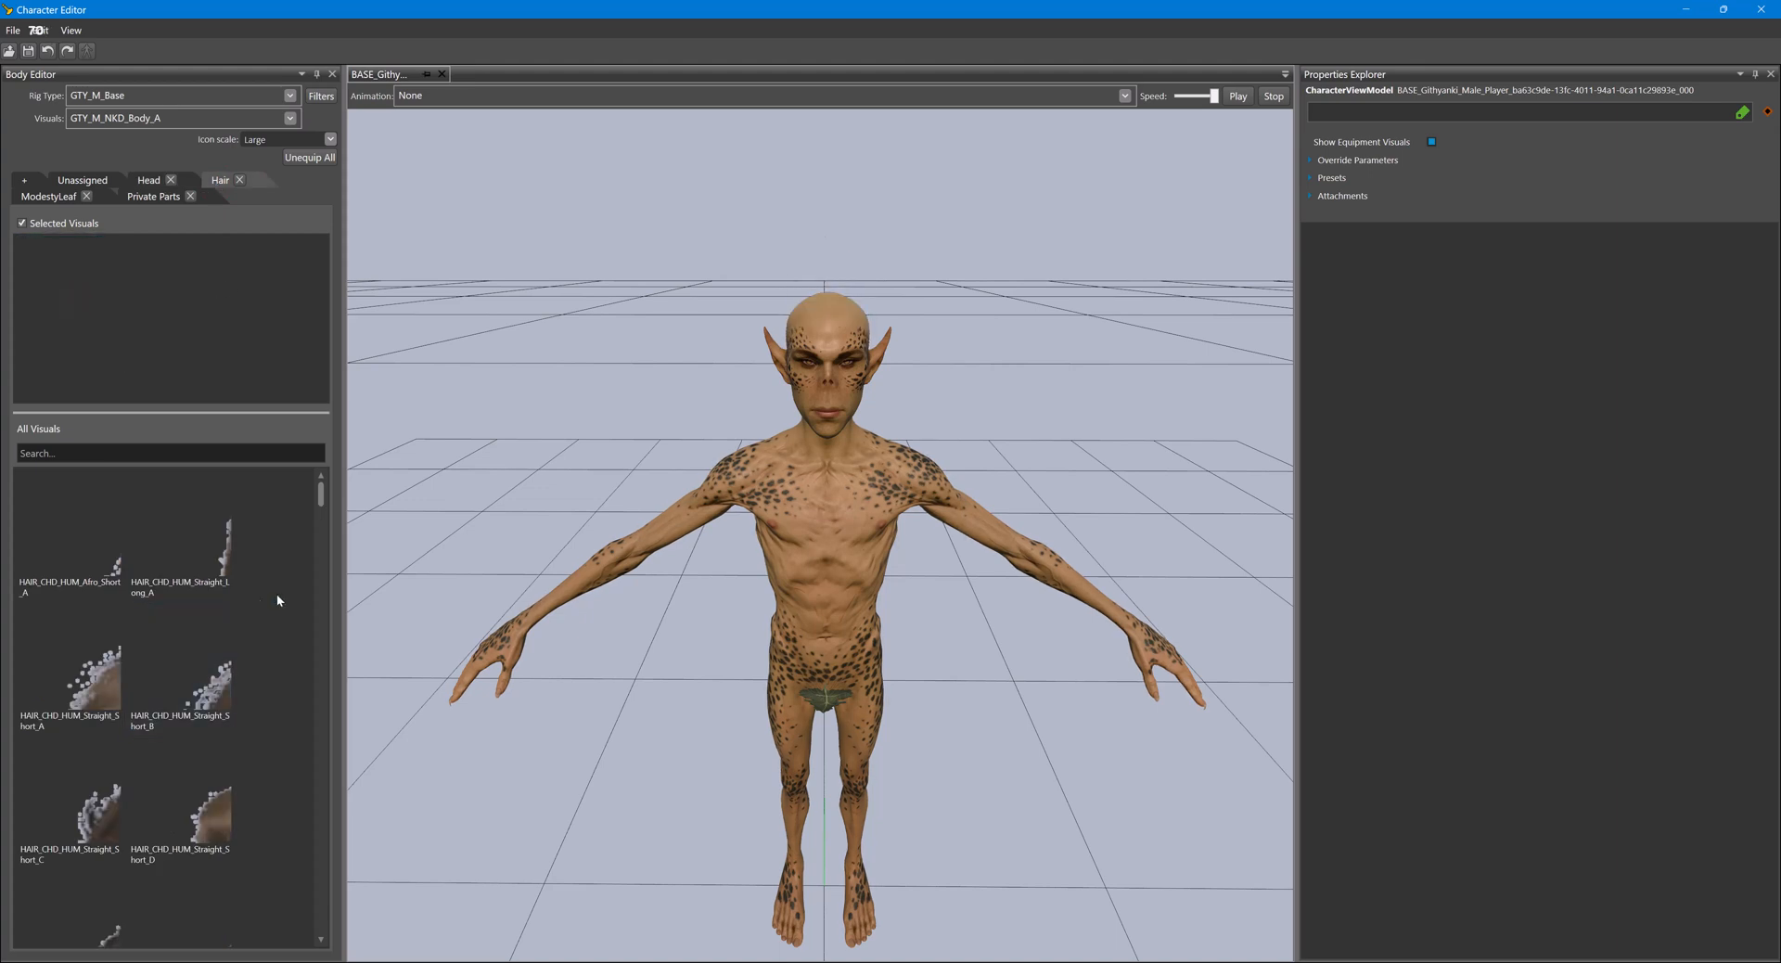
# - Switch to the main Glasses editor, browse the hairstyles in game-mode character creation, and return to the Resource Manager
pyautogui.moveTo(900, 956)
pyautogui.click(758, 916)
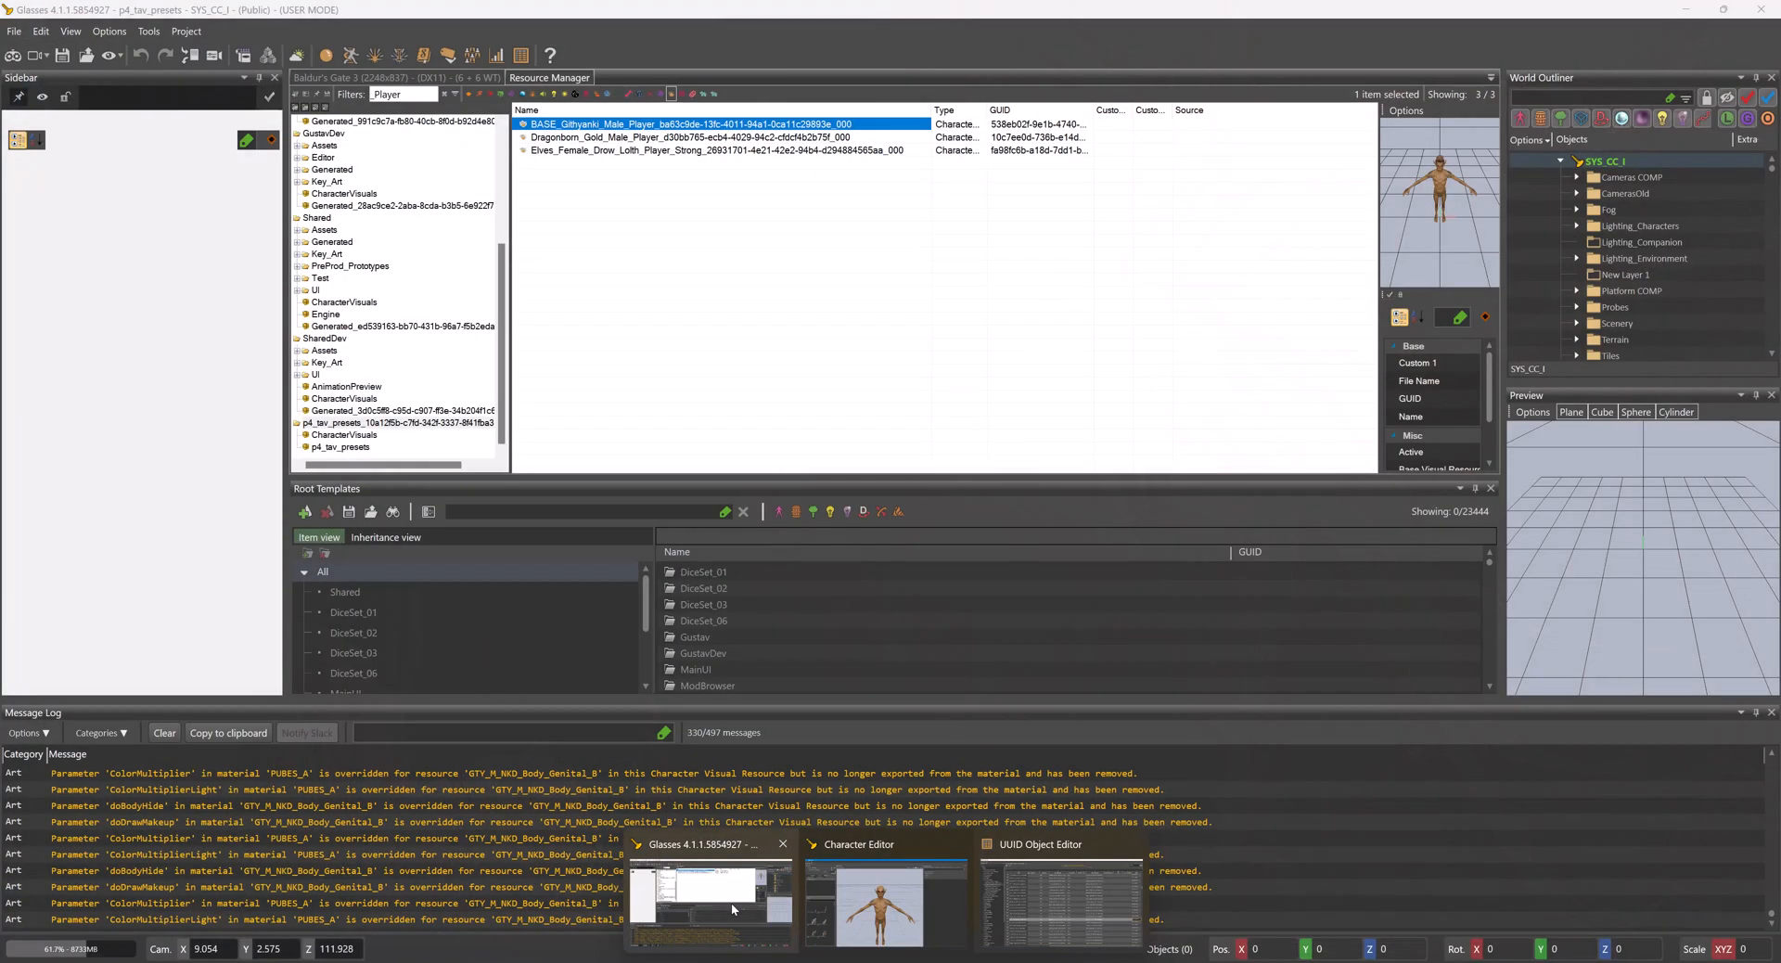
pyautogui.click(13, 56)
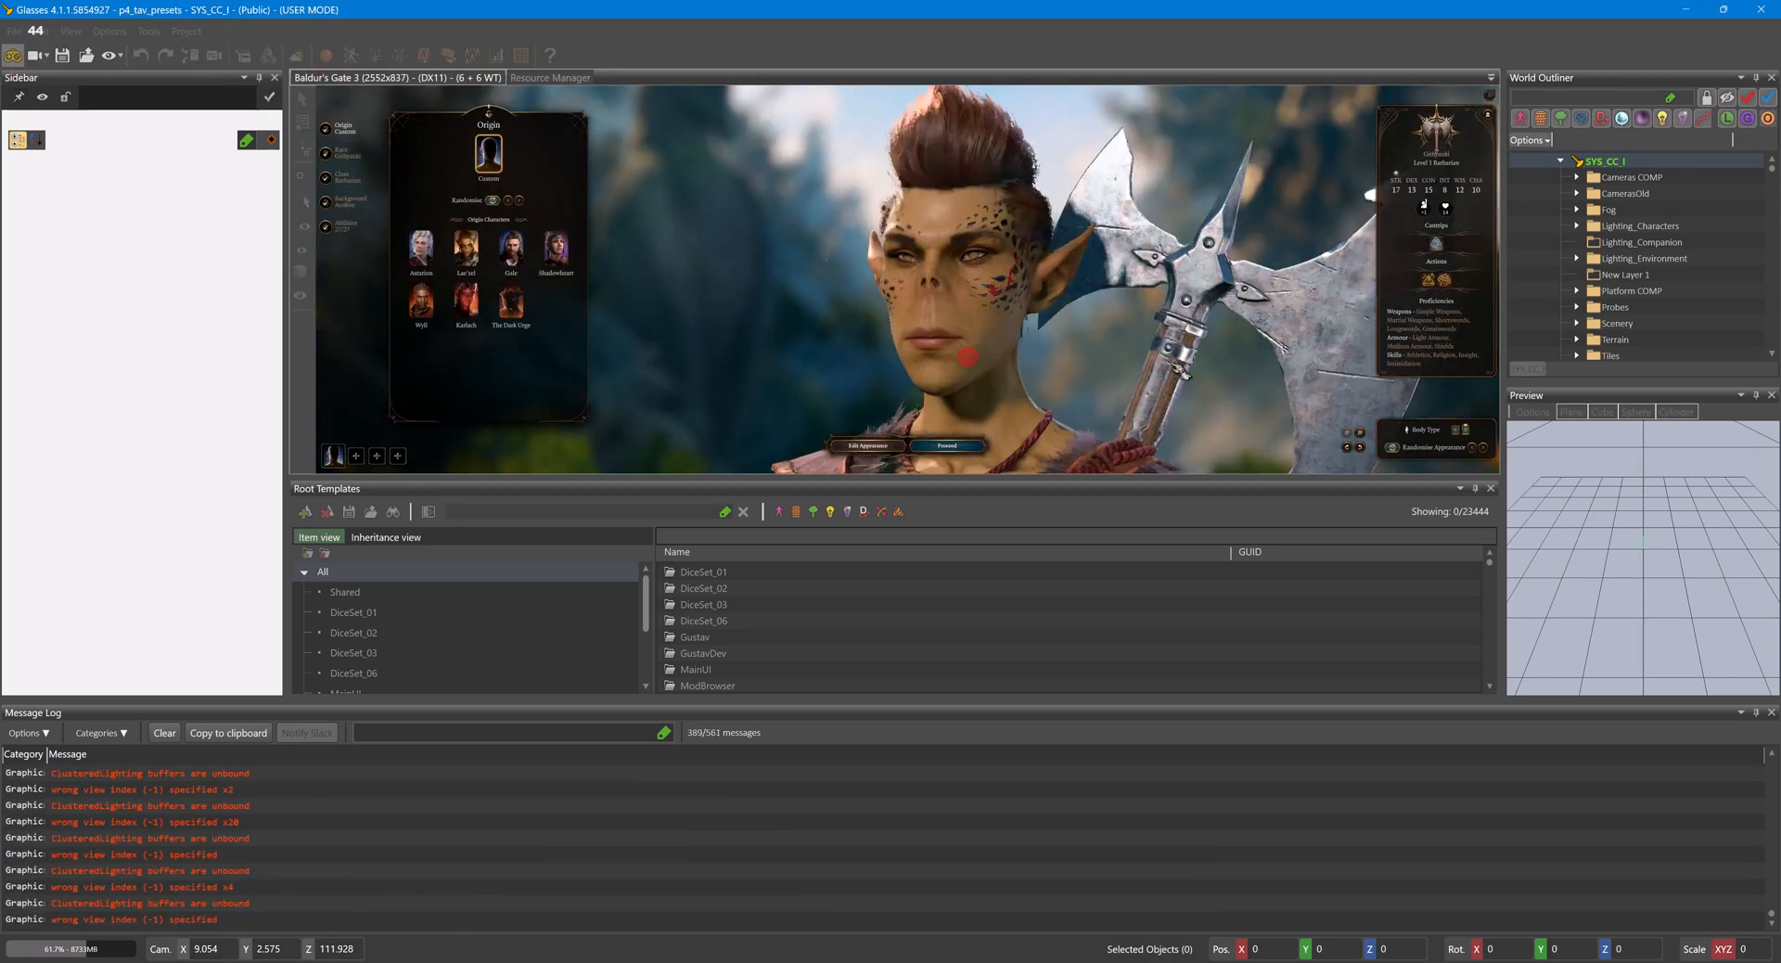
pyautogui.click(869, 445)
pyautogui.click(1490, 229)
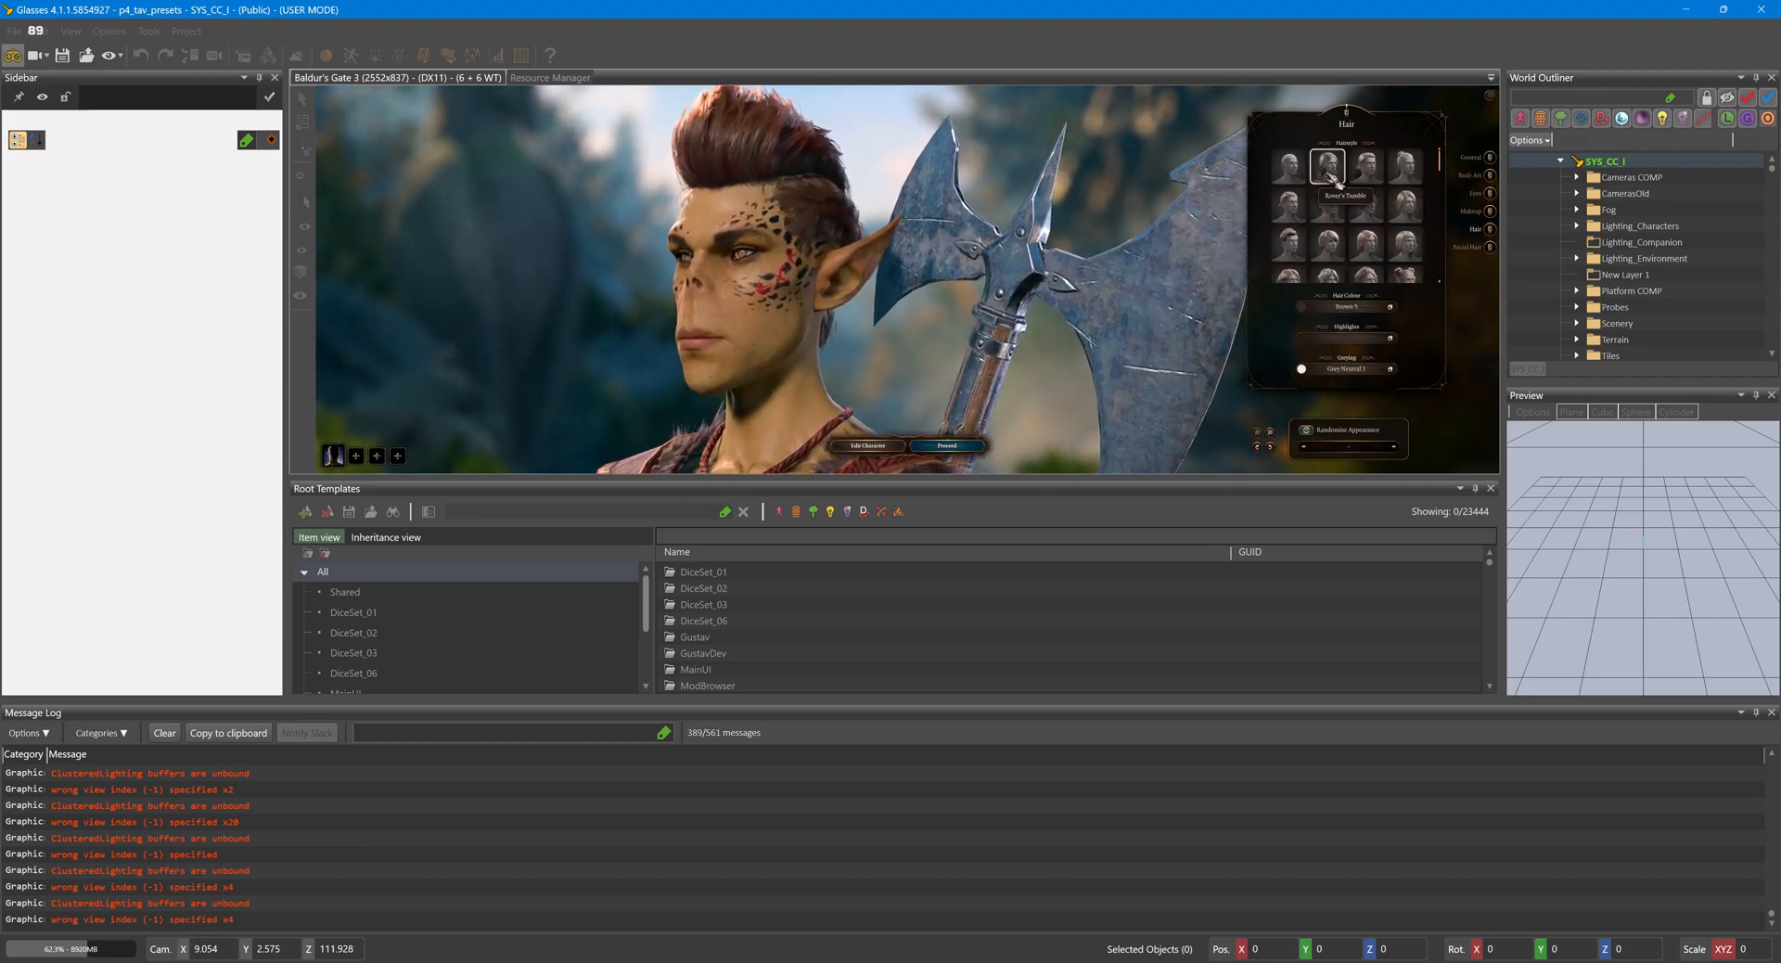
pyautogui.click(1301, 217)
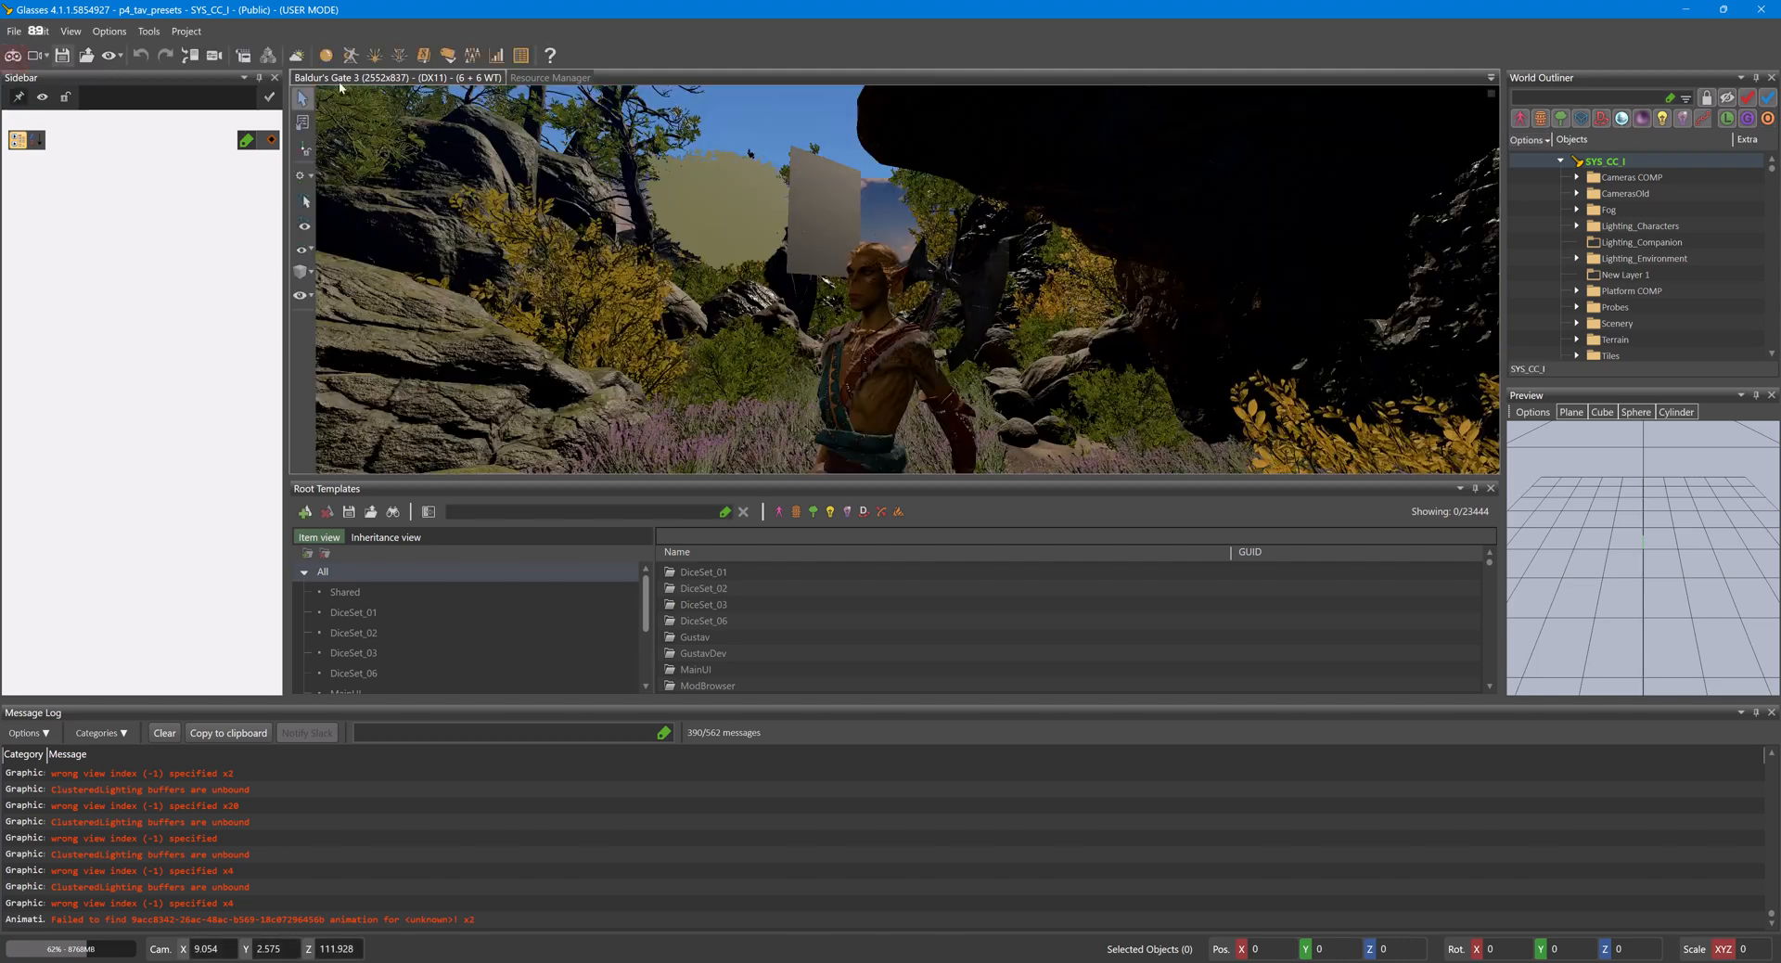
pyautogui.click(524, 78)
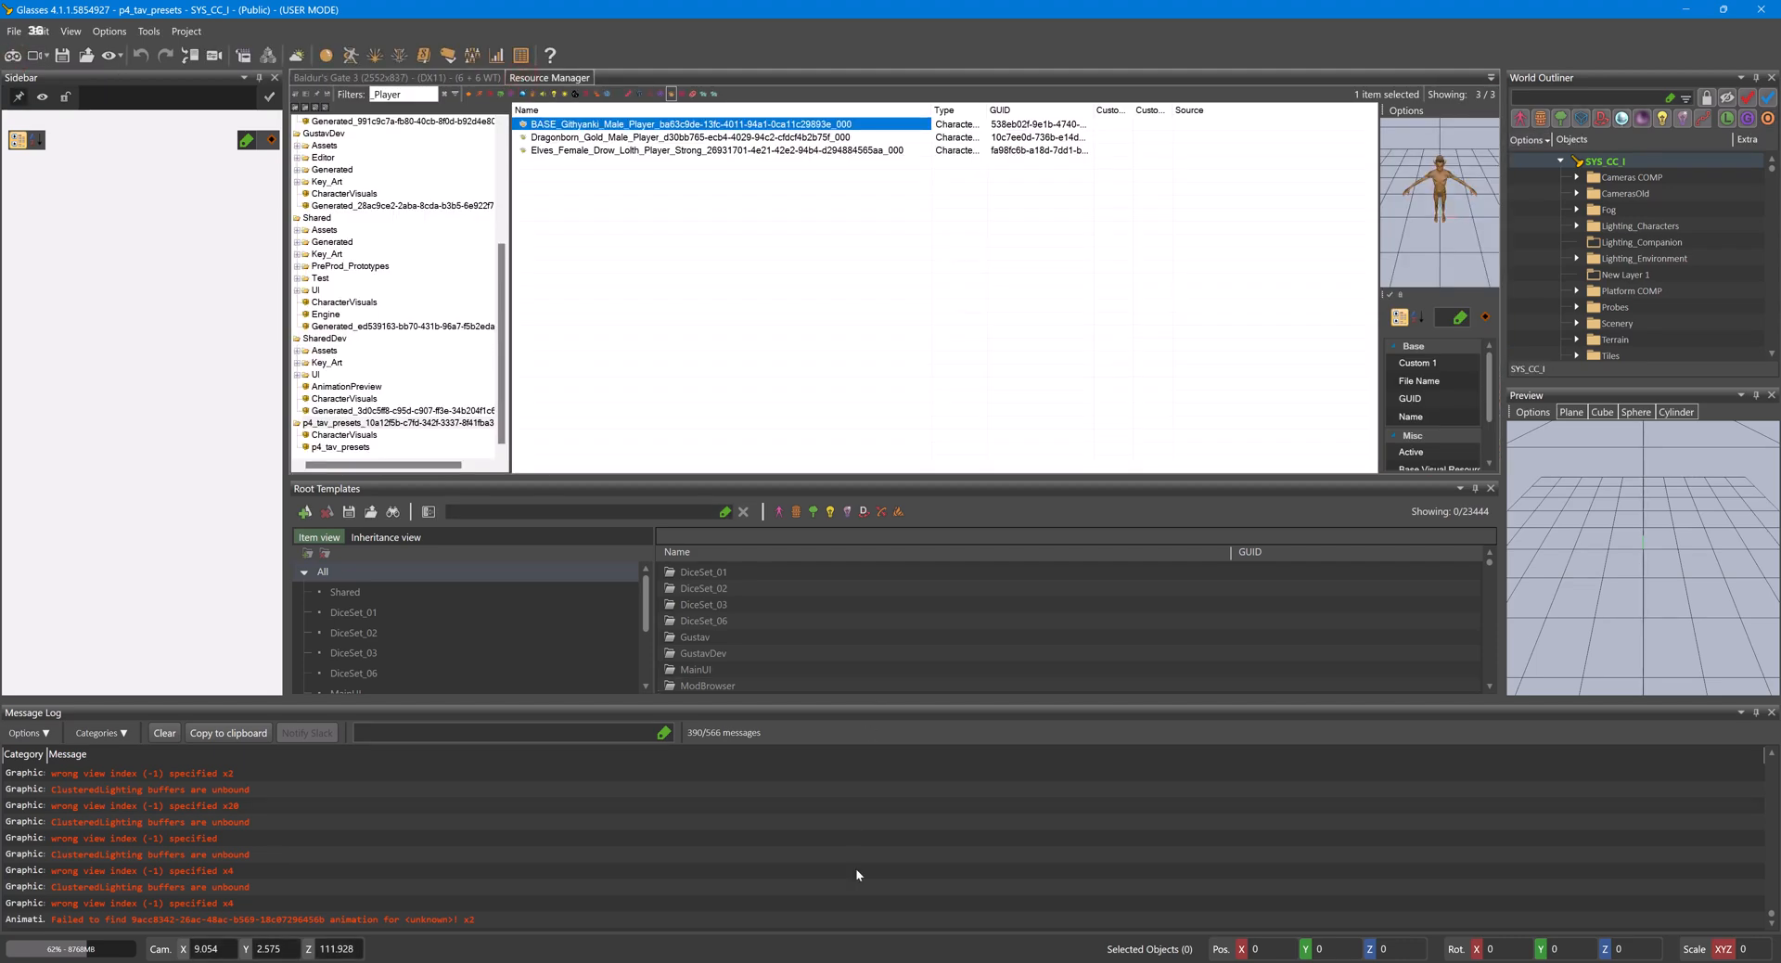
# - Switch to the UUID Object Editor and look through the Hair rows of the CharacterCreationAppearanceVisuals table for the hairstyle's display name
pyautogui.click(888, 961)
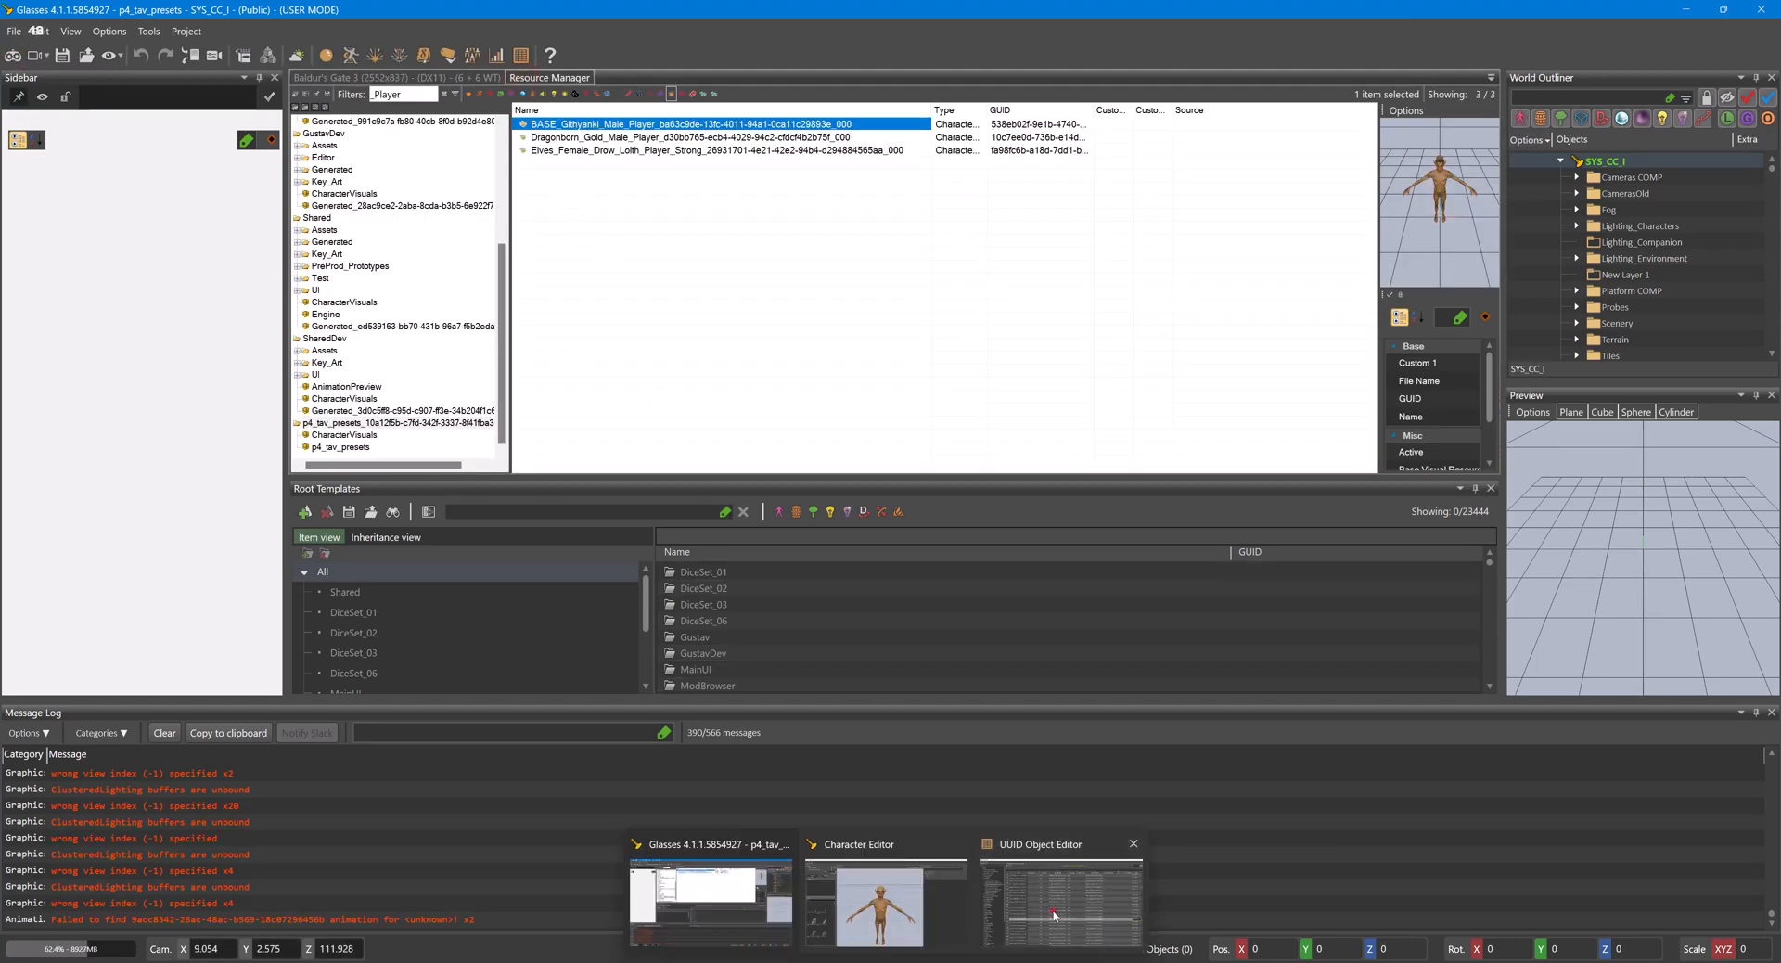
pyautogui.click(1055, 915)
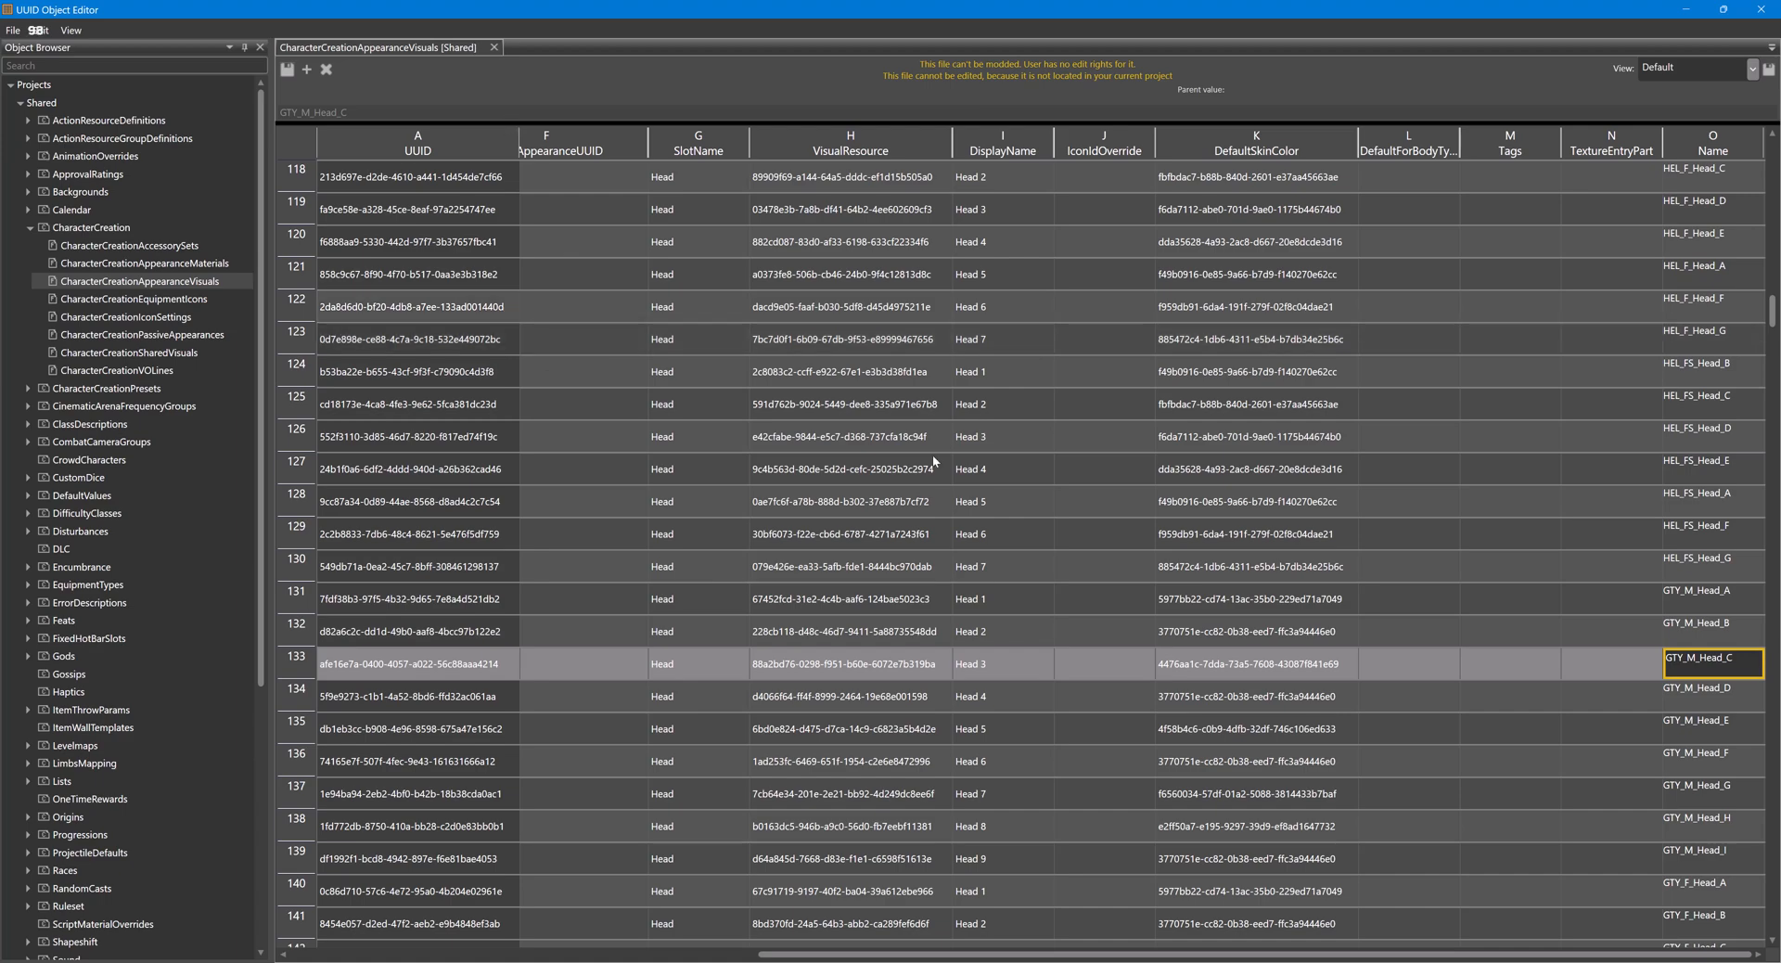
pyautogui.scroll(-5, 740, 380)
pyautogui.scroll(-17, 740, 380)
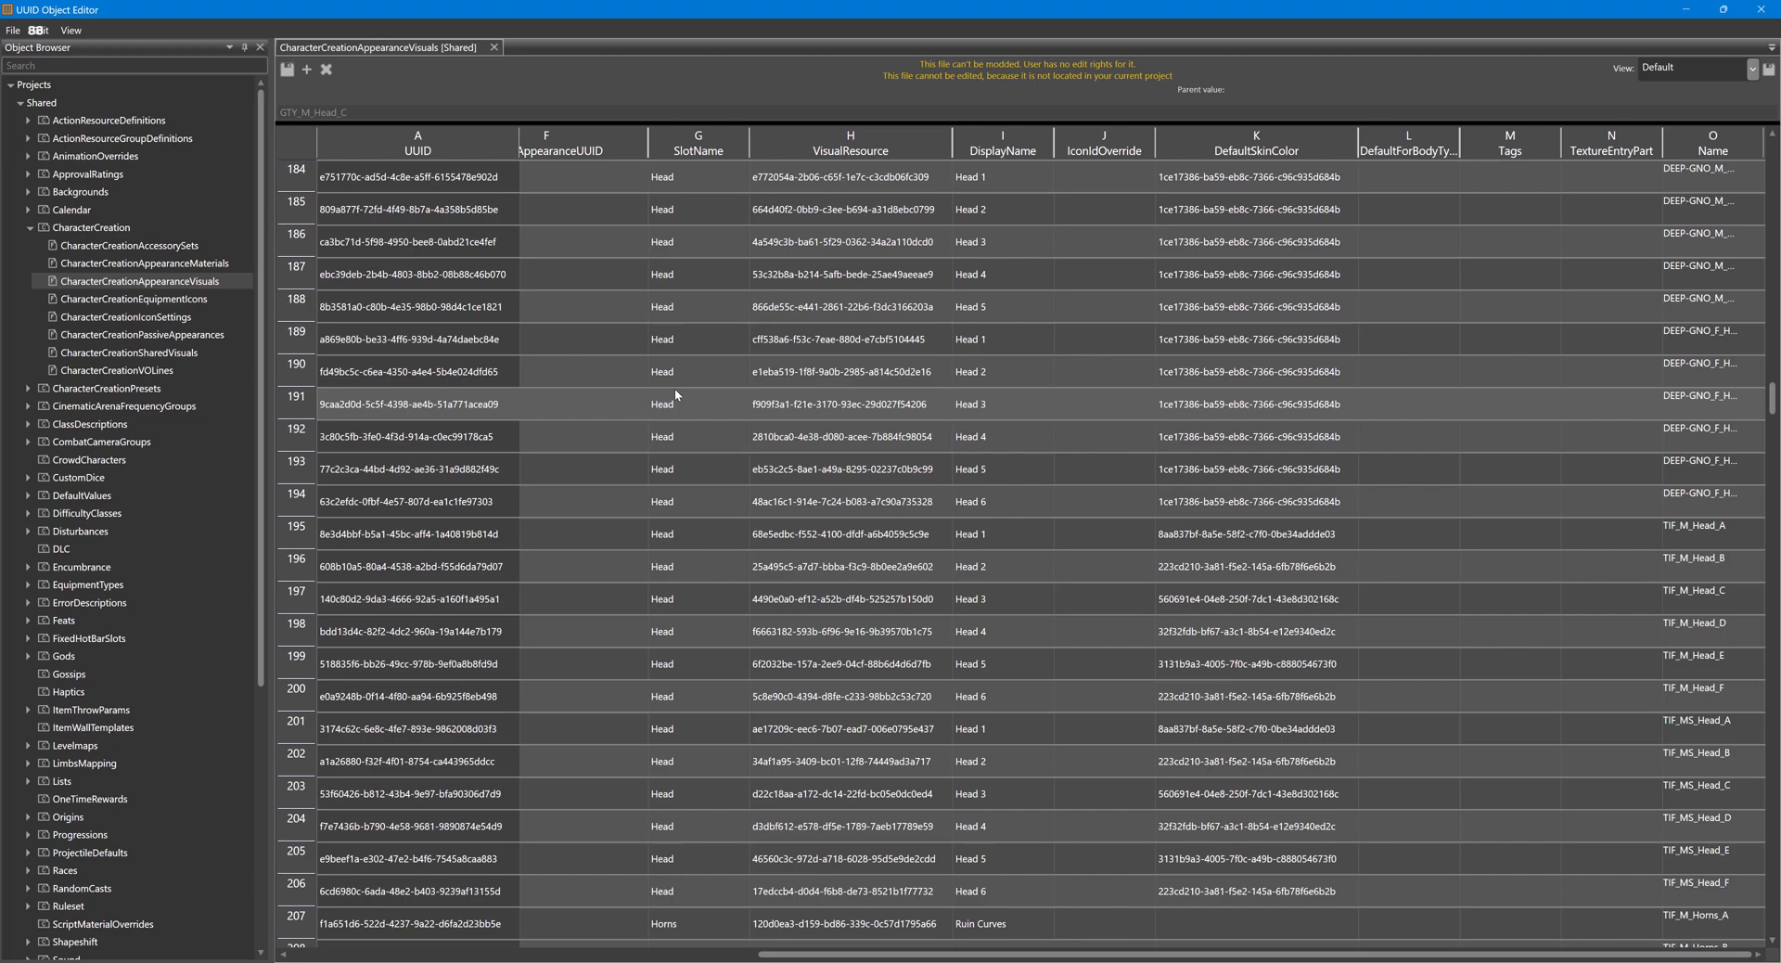
pyautogui.scroll(-20, 780, 443)
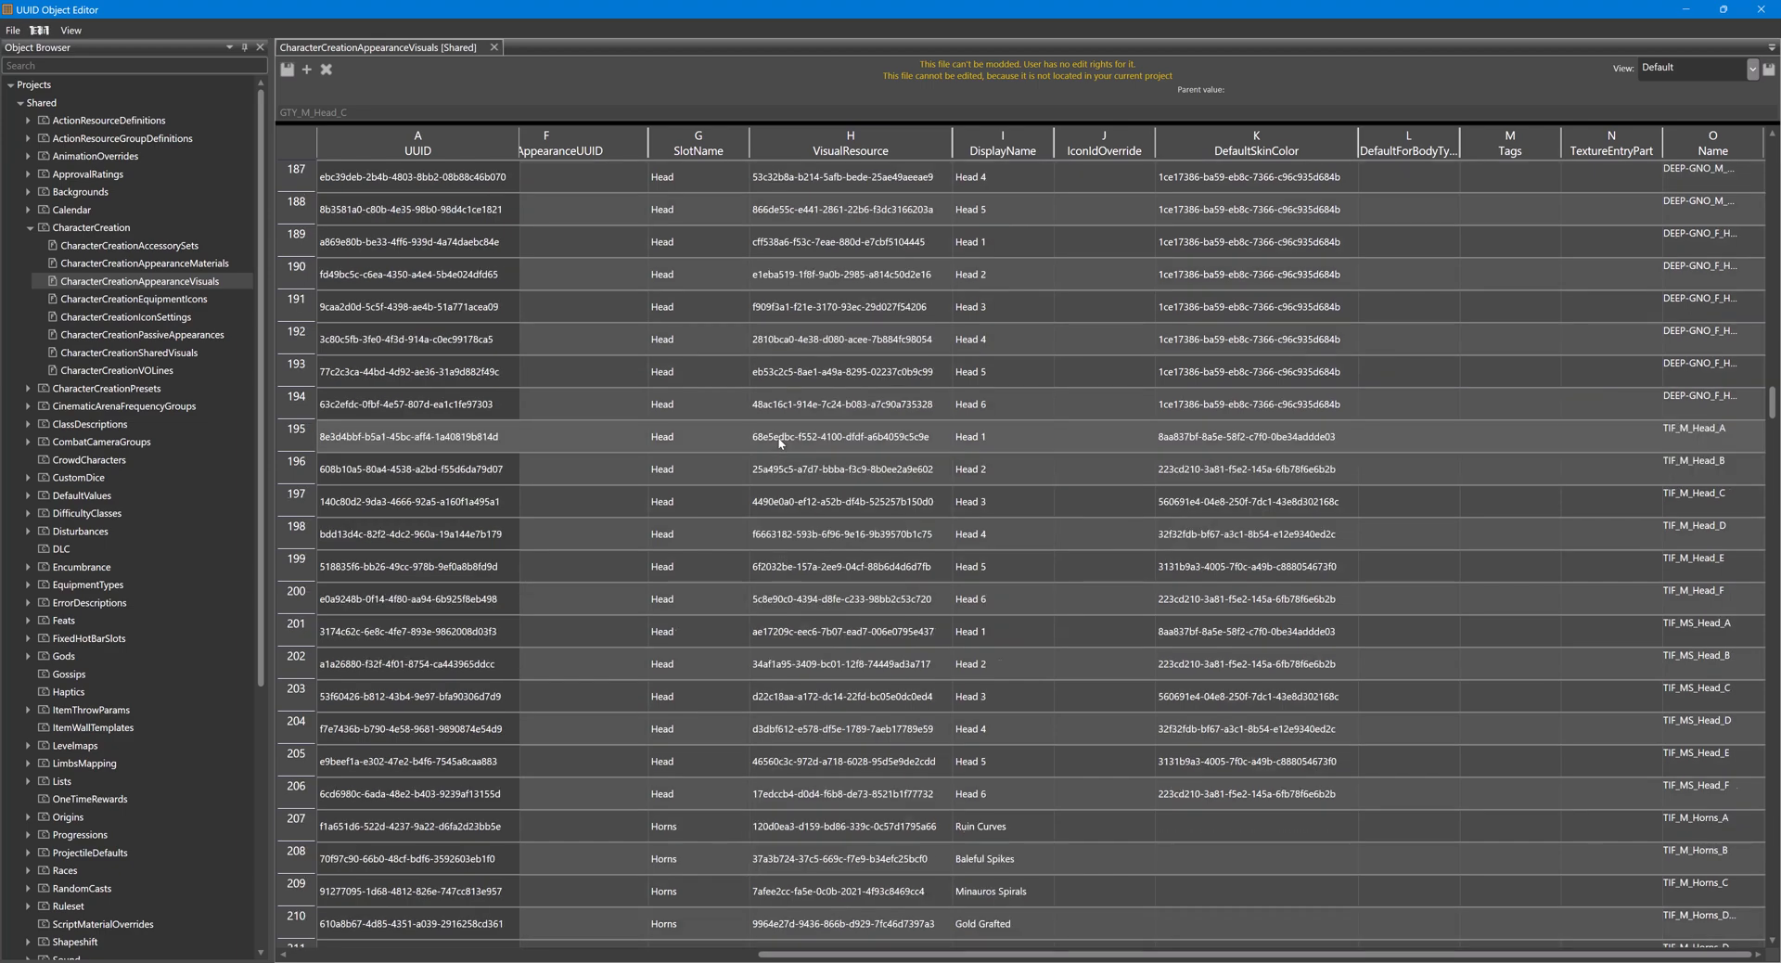
pyautogui.scroll(-13, 767, 439)
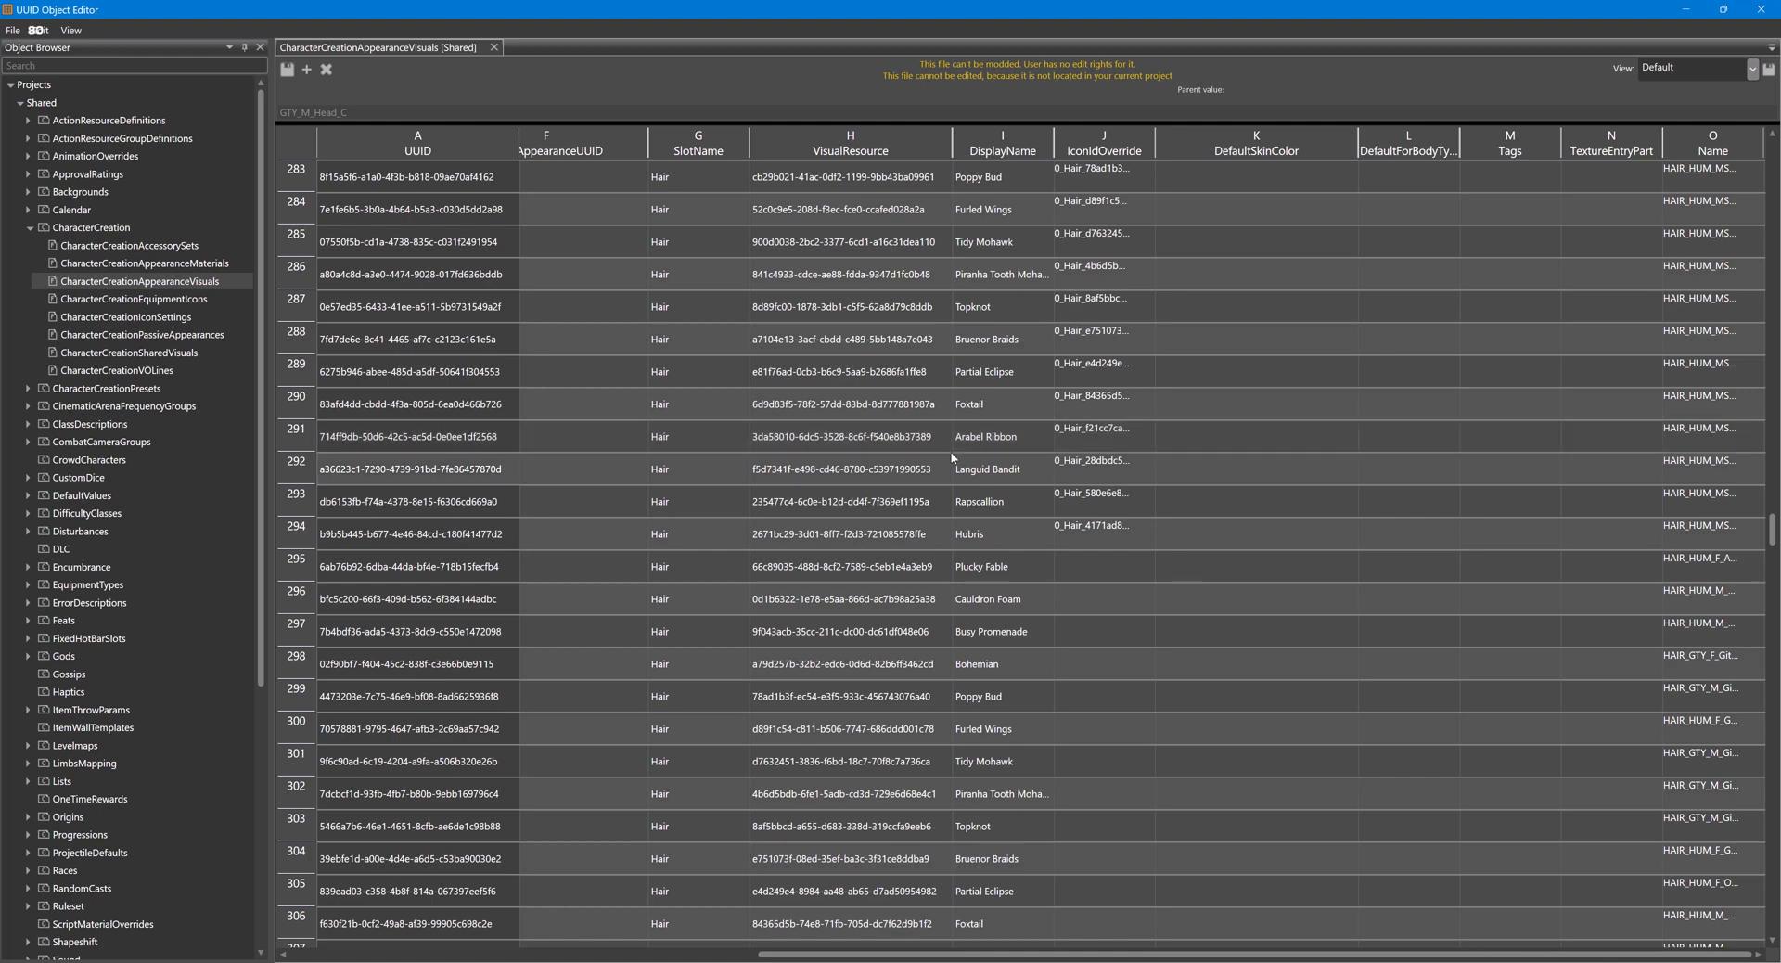
pyautogui.scroll(-2, 956, 464)
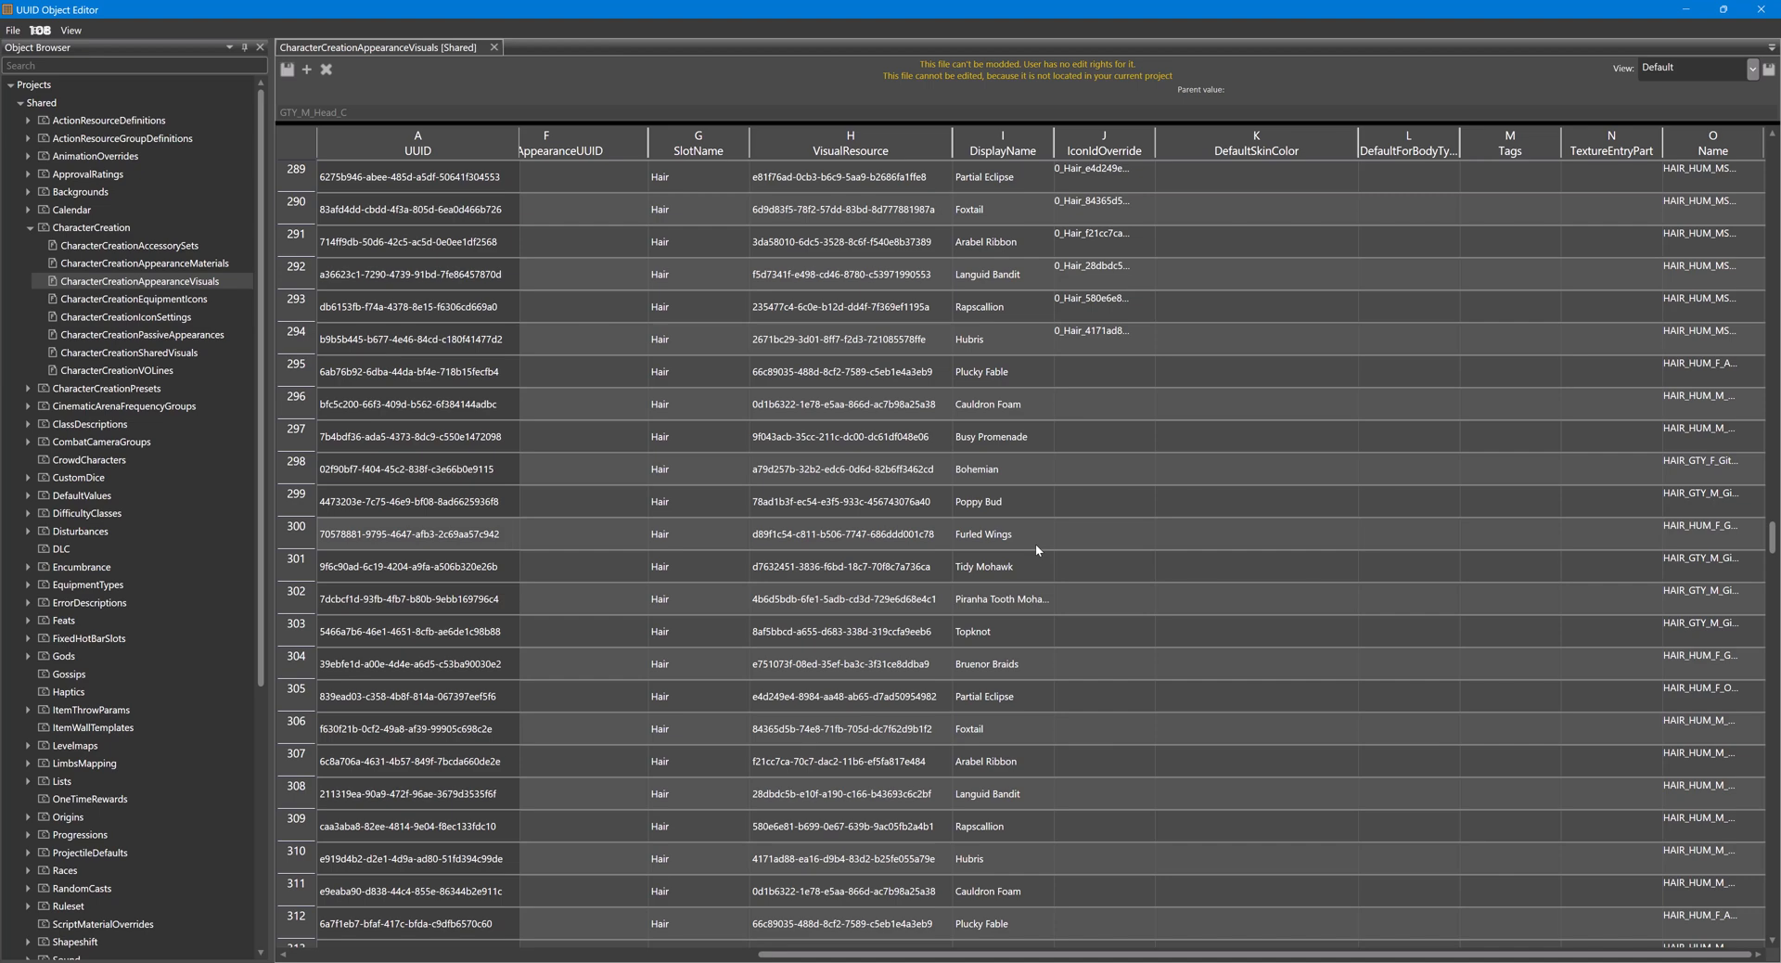
pyautogui.scroll(-3, 1037, 549)
pyautogui.scroll(-4, 1036, 552)
pyautogui.scroll(-6, 1037, 551)
pyautogui.scroll(-4, 1036, 549)
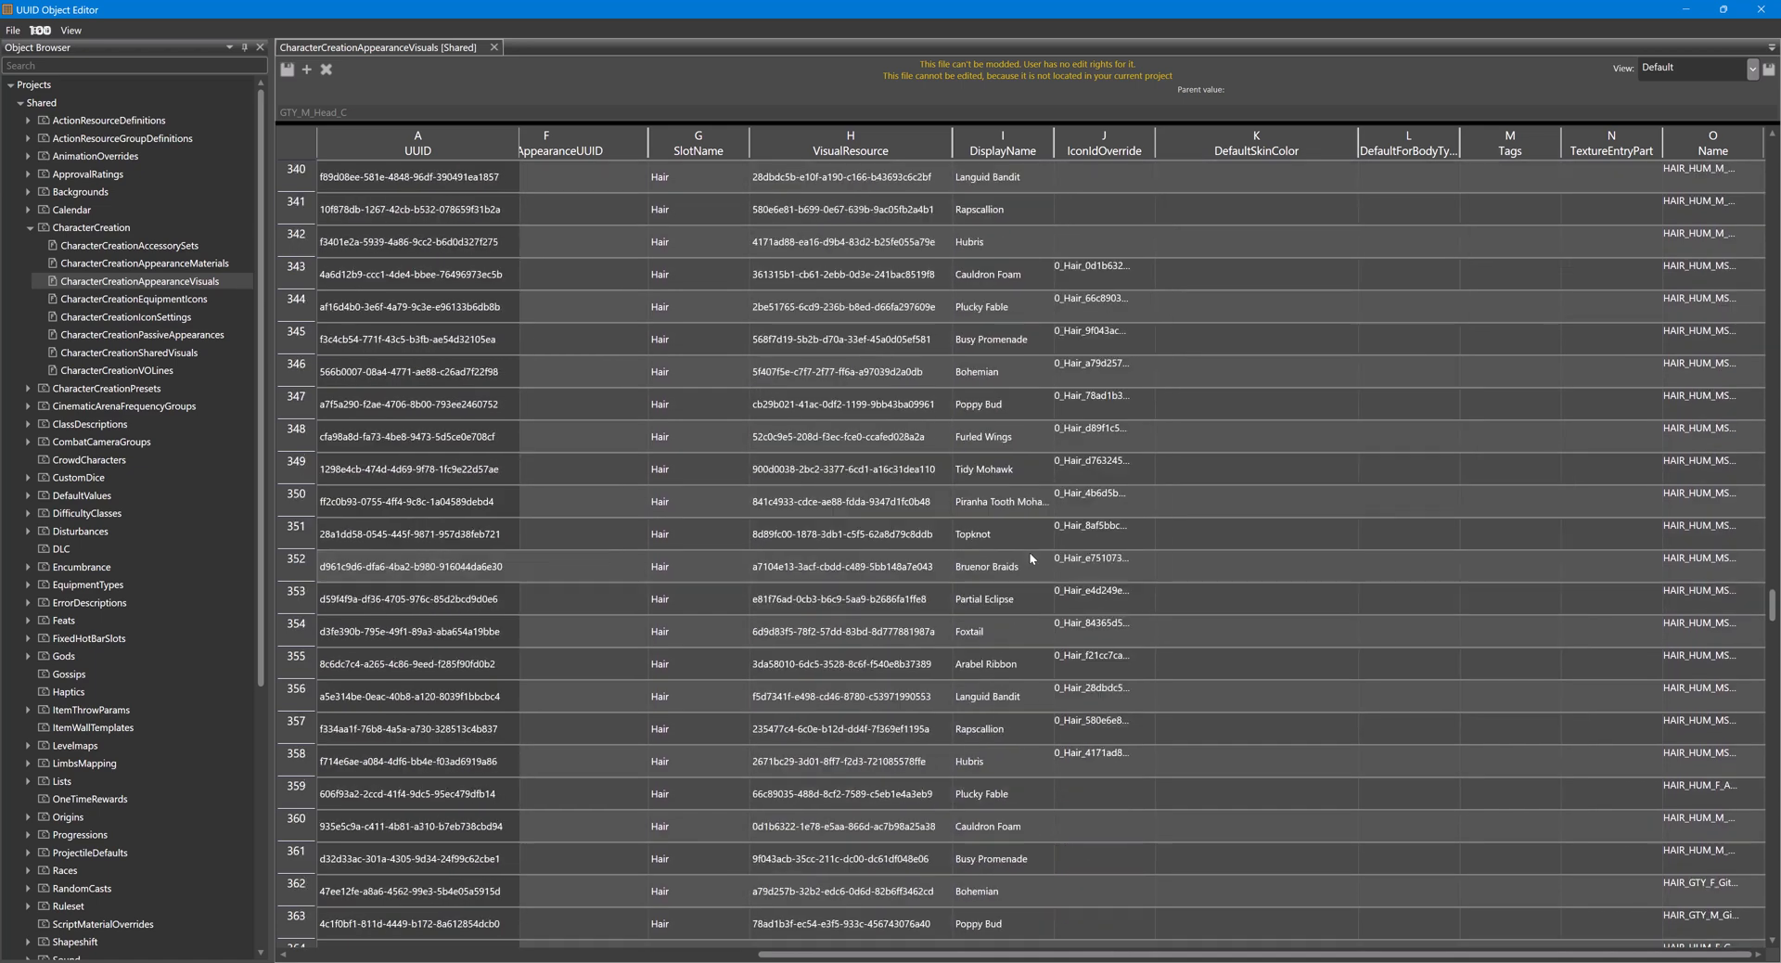
pyautogui.scroll(-1, 1031, 558)
pyautogui.scroll(-3, 1026, 551)
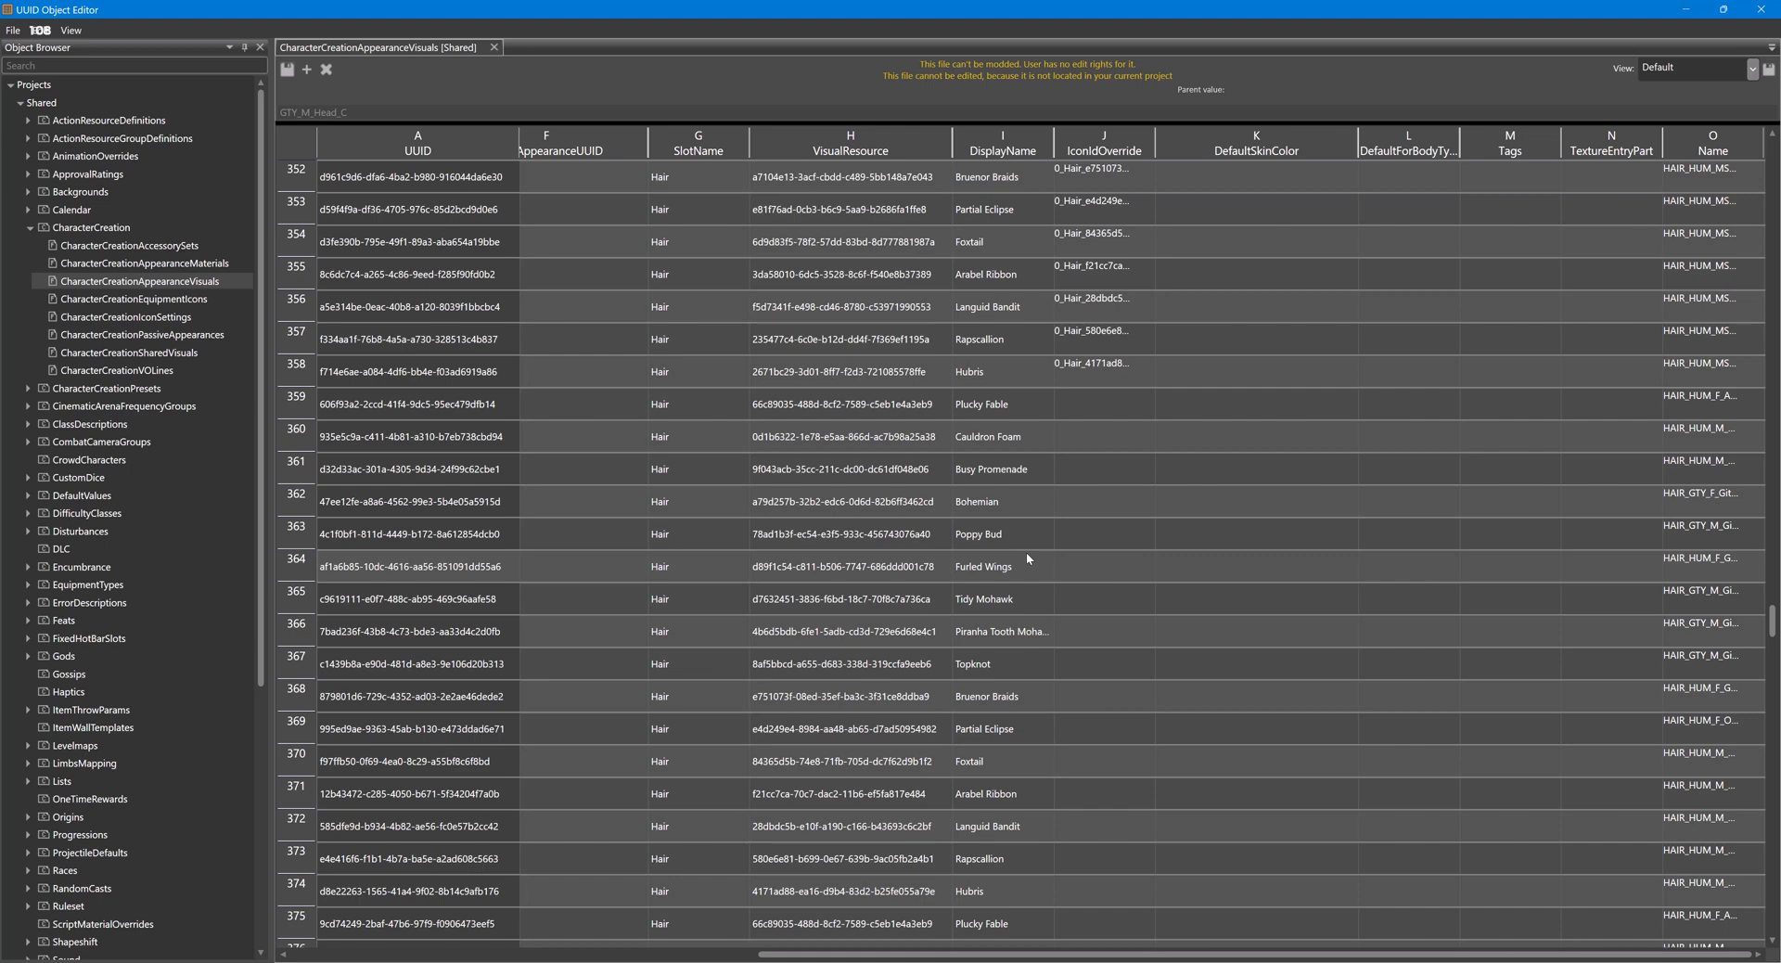
pyautogui.scroll(-7, 1020, 557)
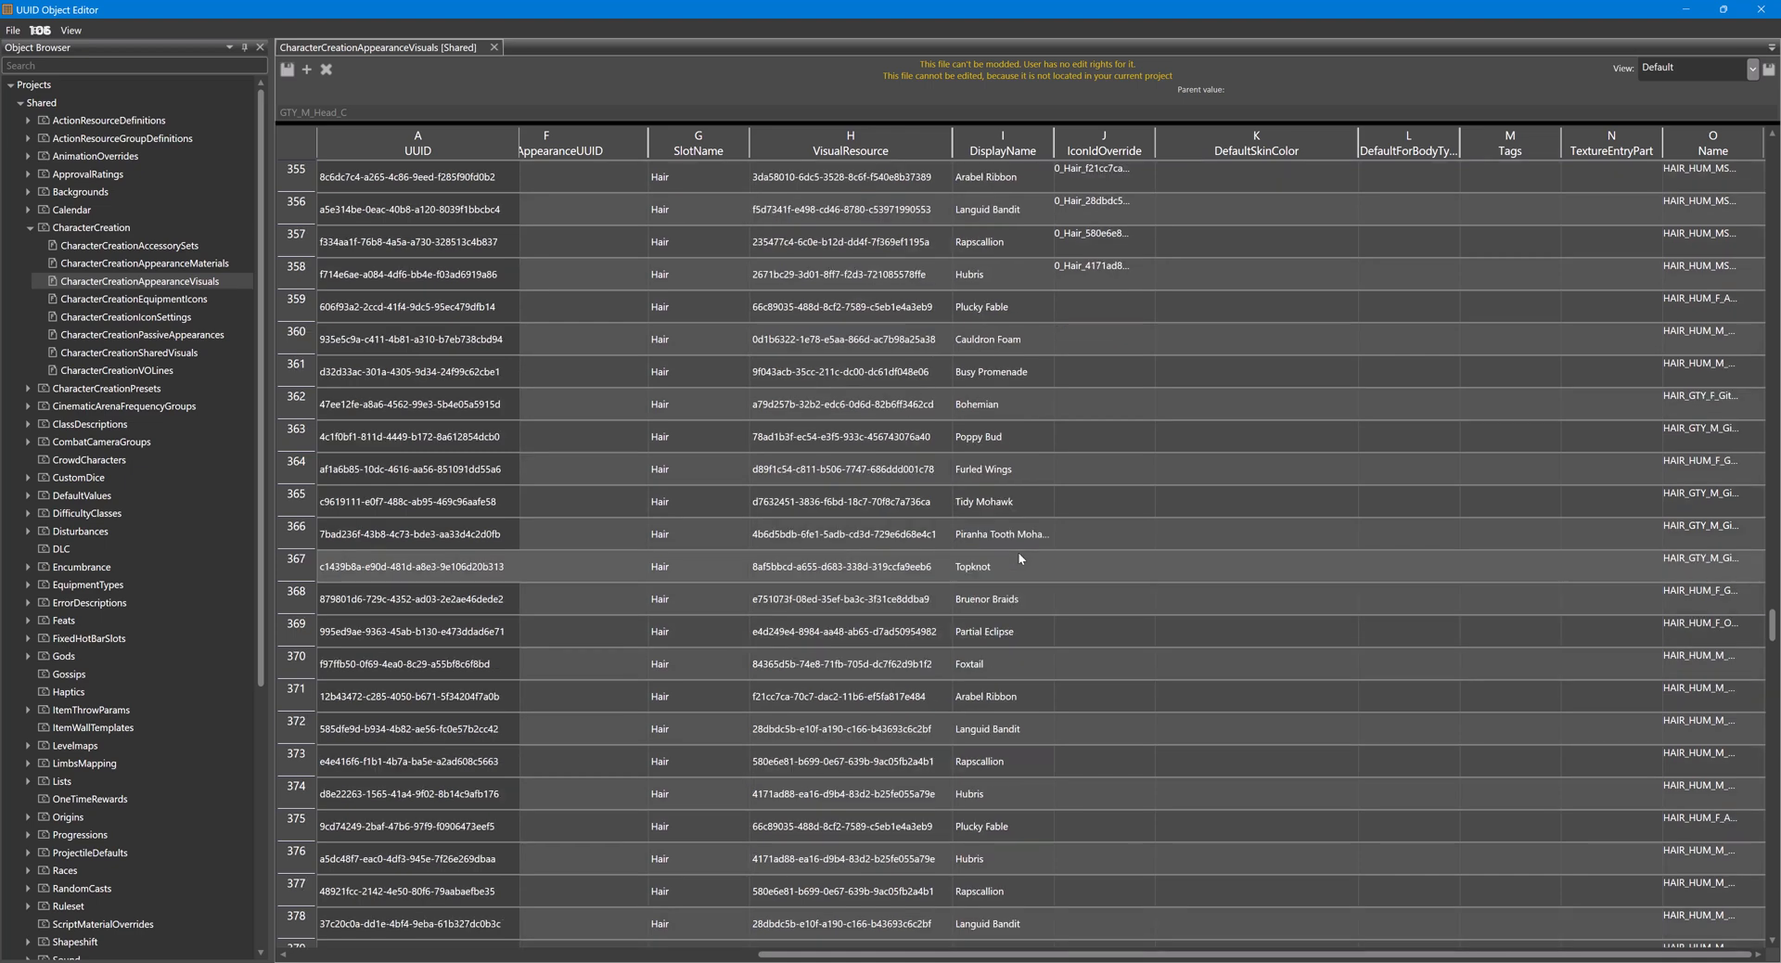
pyautogui.scroll(-3, 1020, 557)
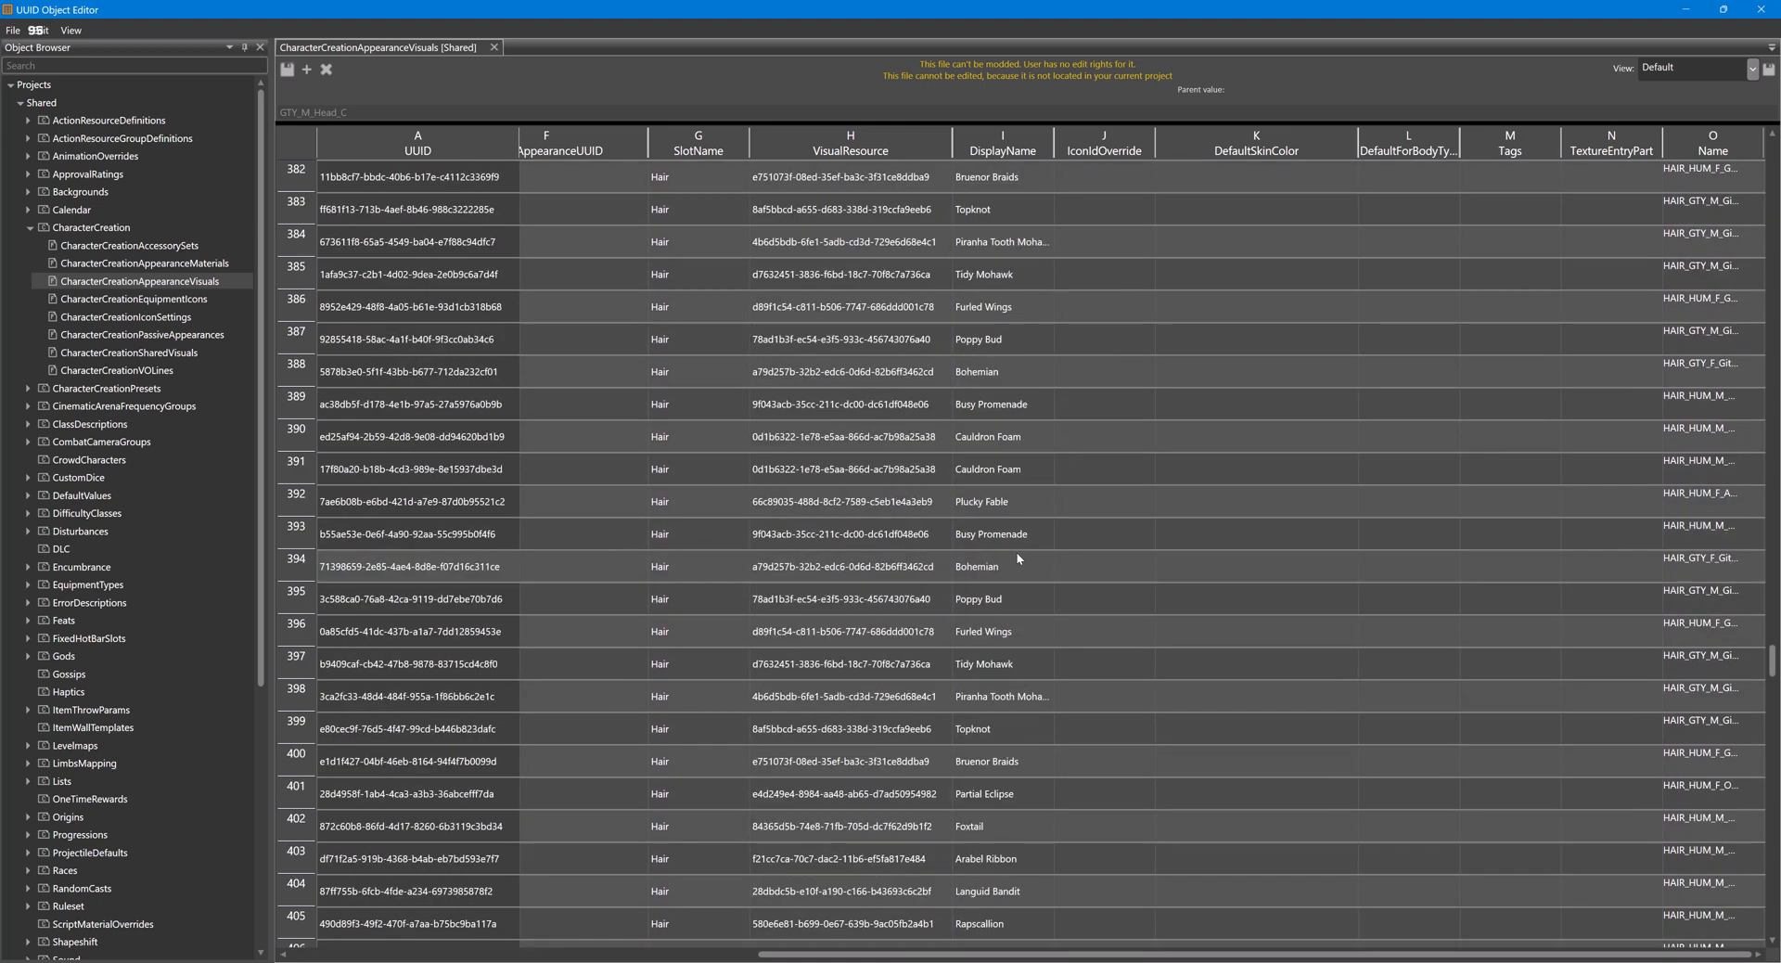
pyautogui.scroll(-1, 1010, 559)
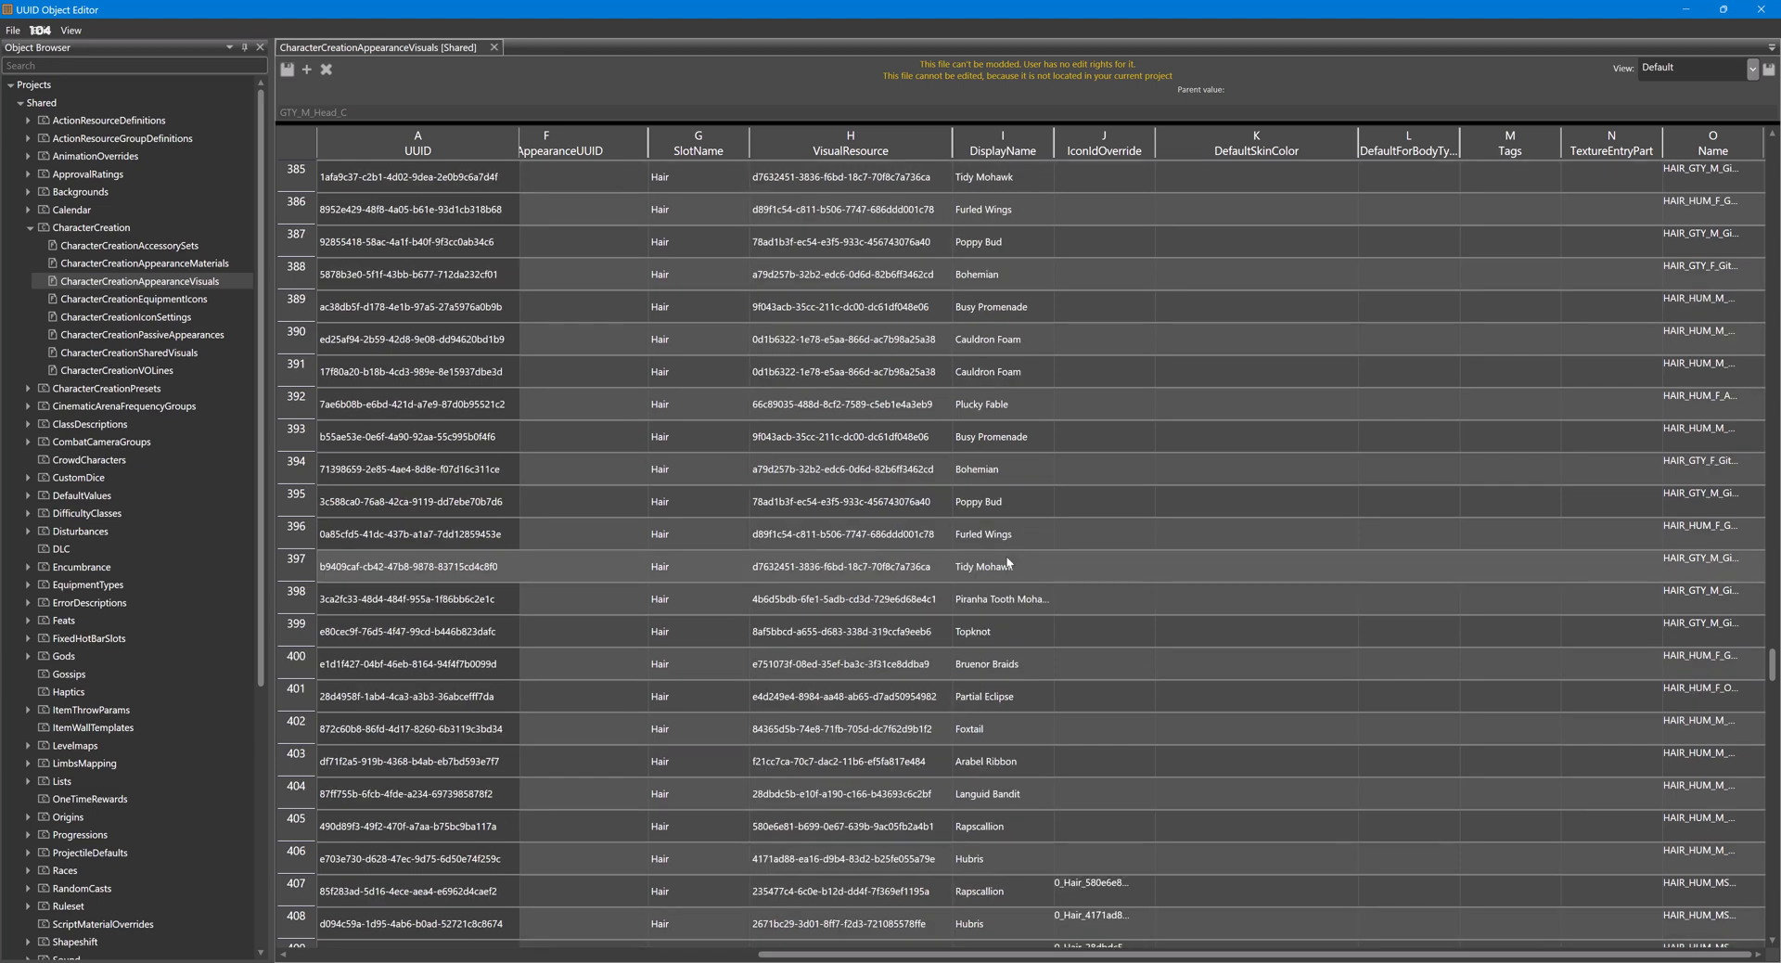
pyautogui.scroll(-9, 997, 562)
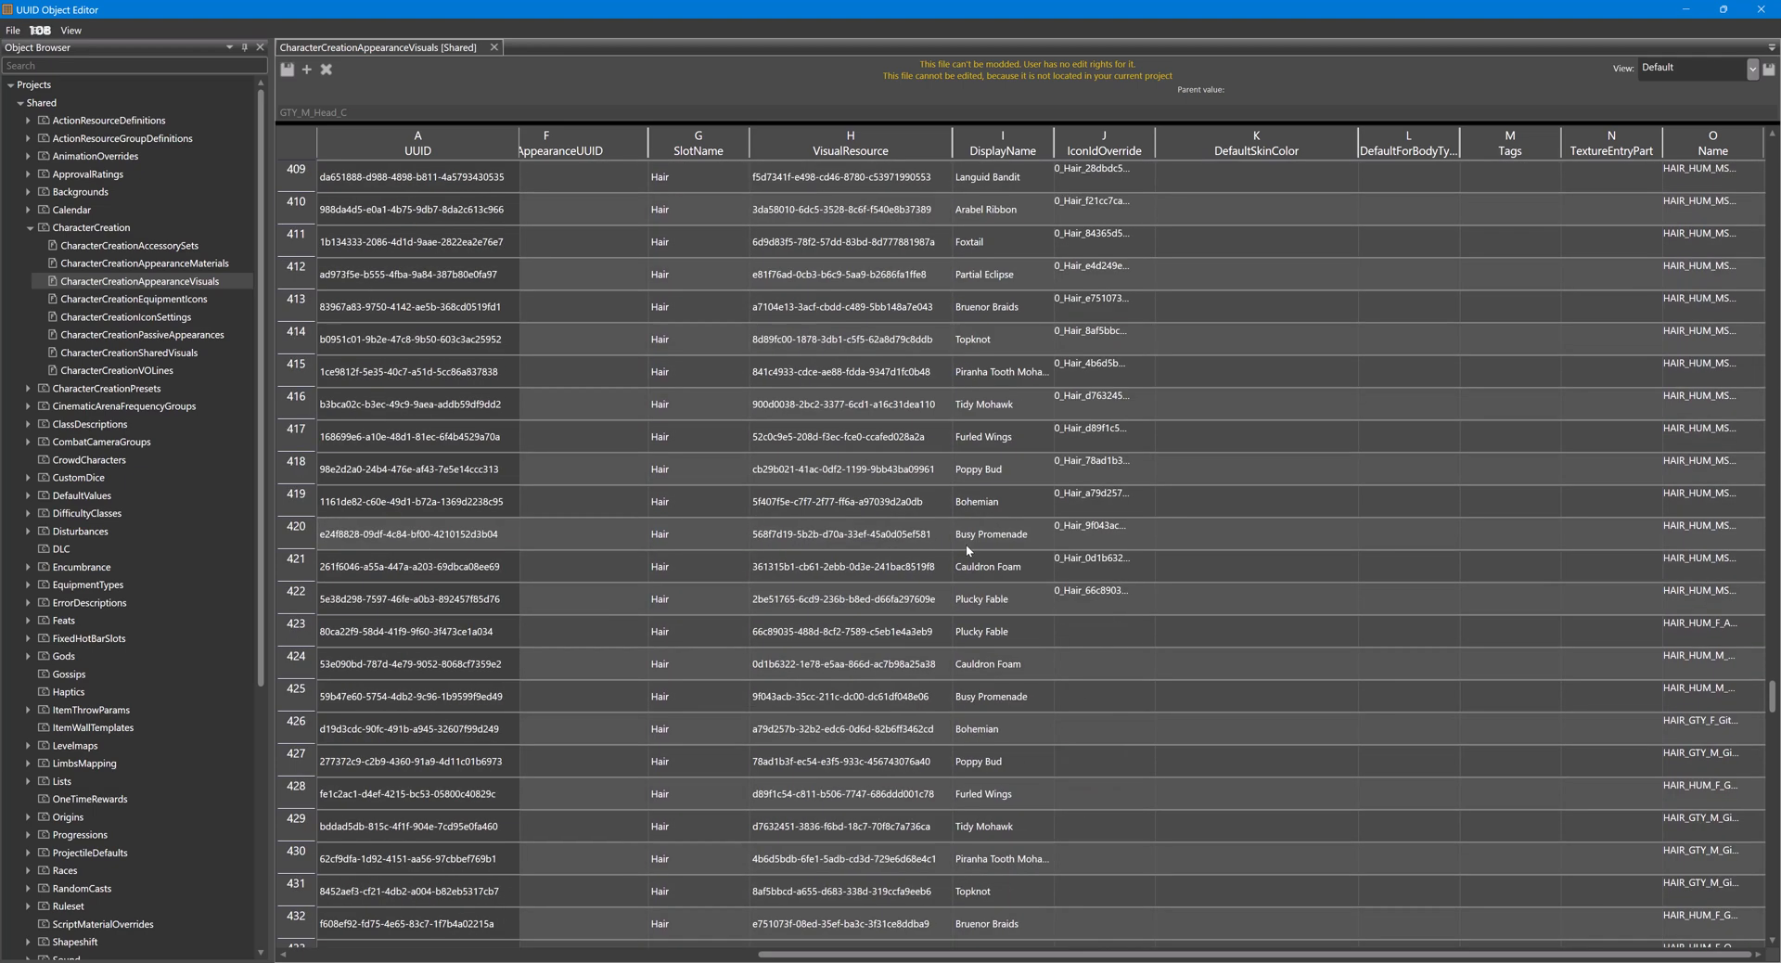
pyautogui.scroll(-2, 966, 544)
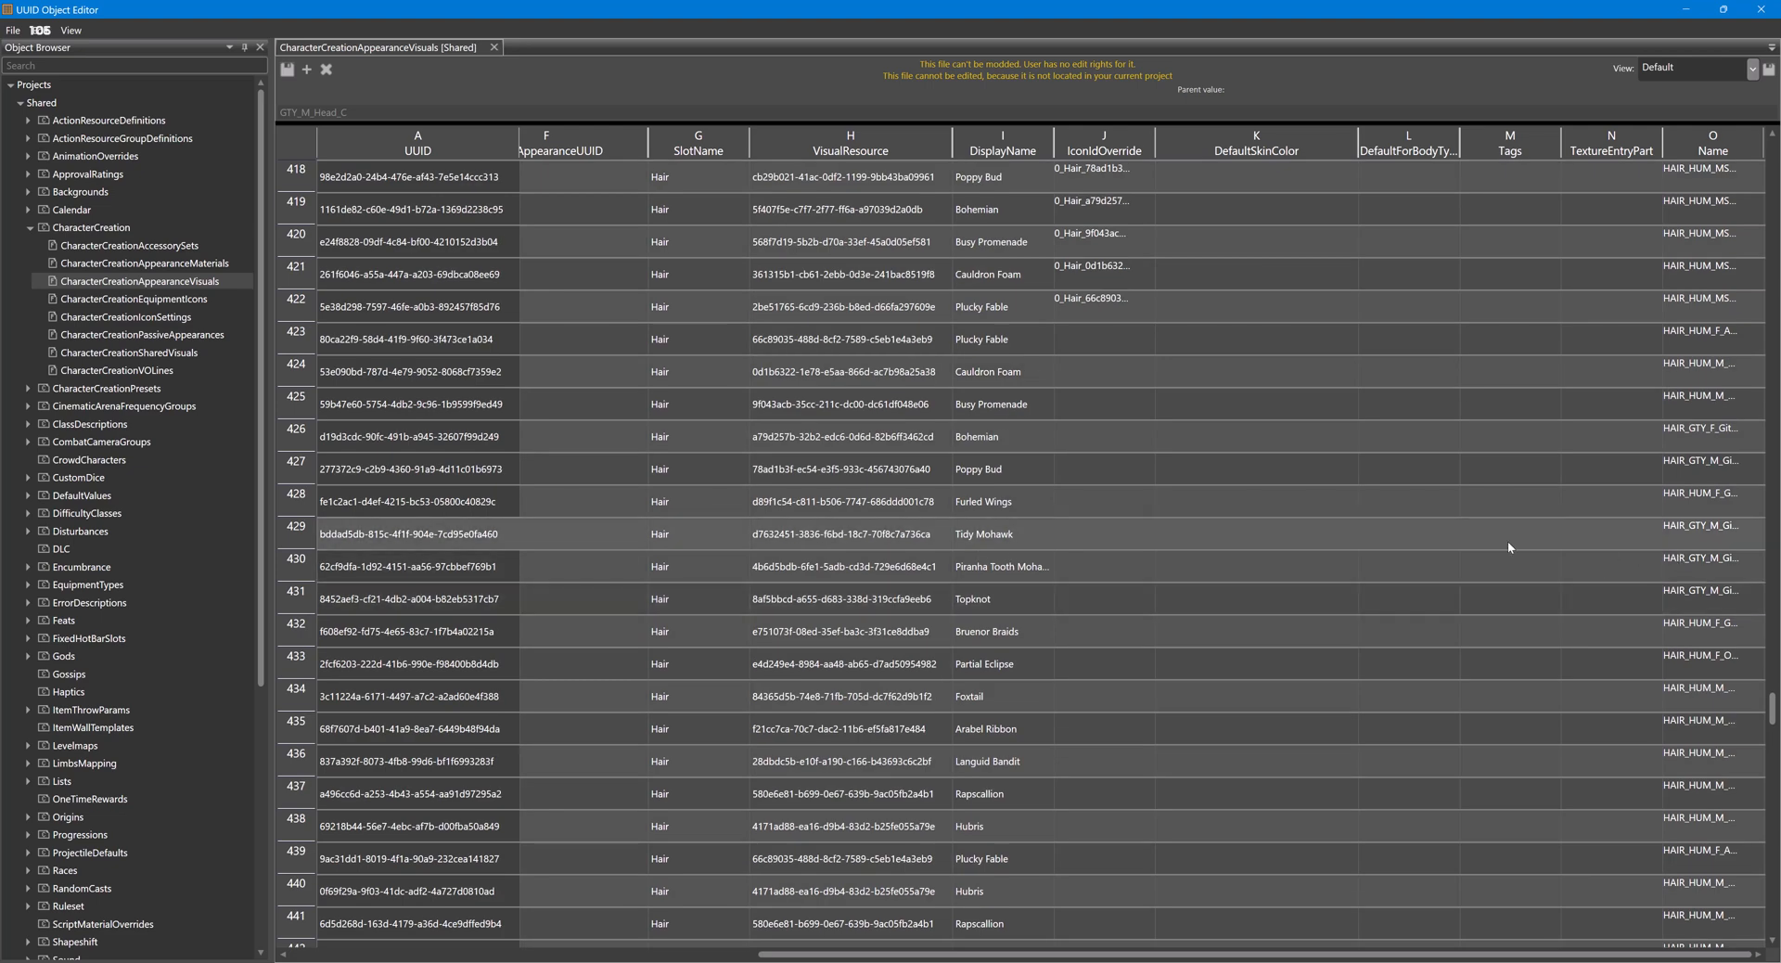
pyautogui.scroll(-3, 1475, 534)
pyautogui.scroll(-6, 1461, 537)
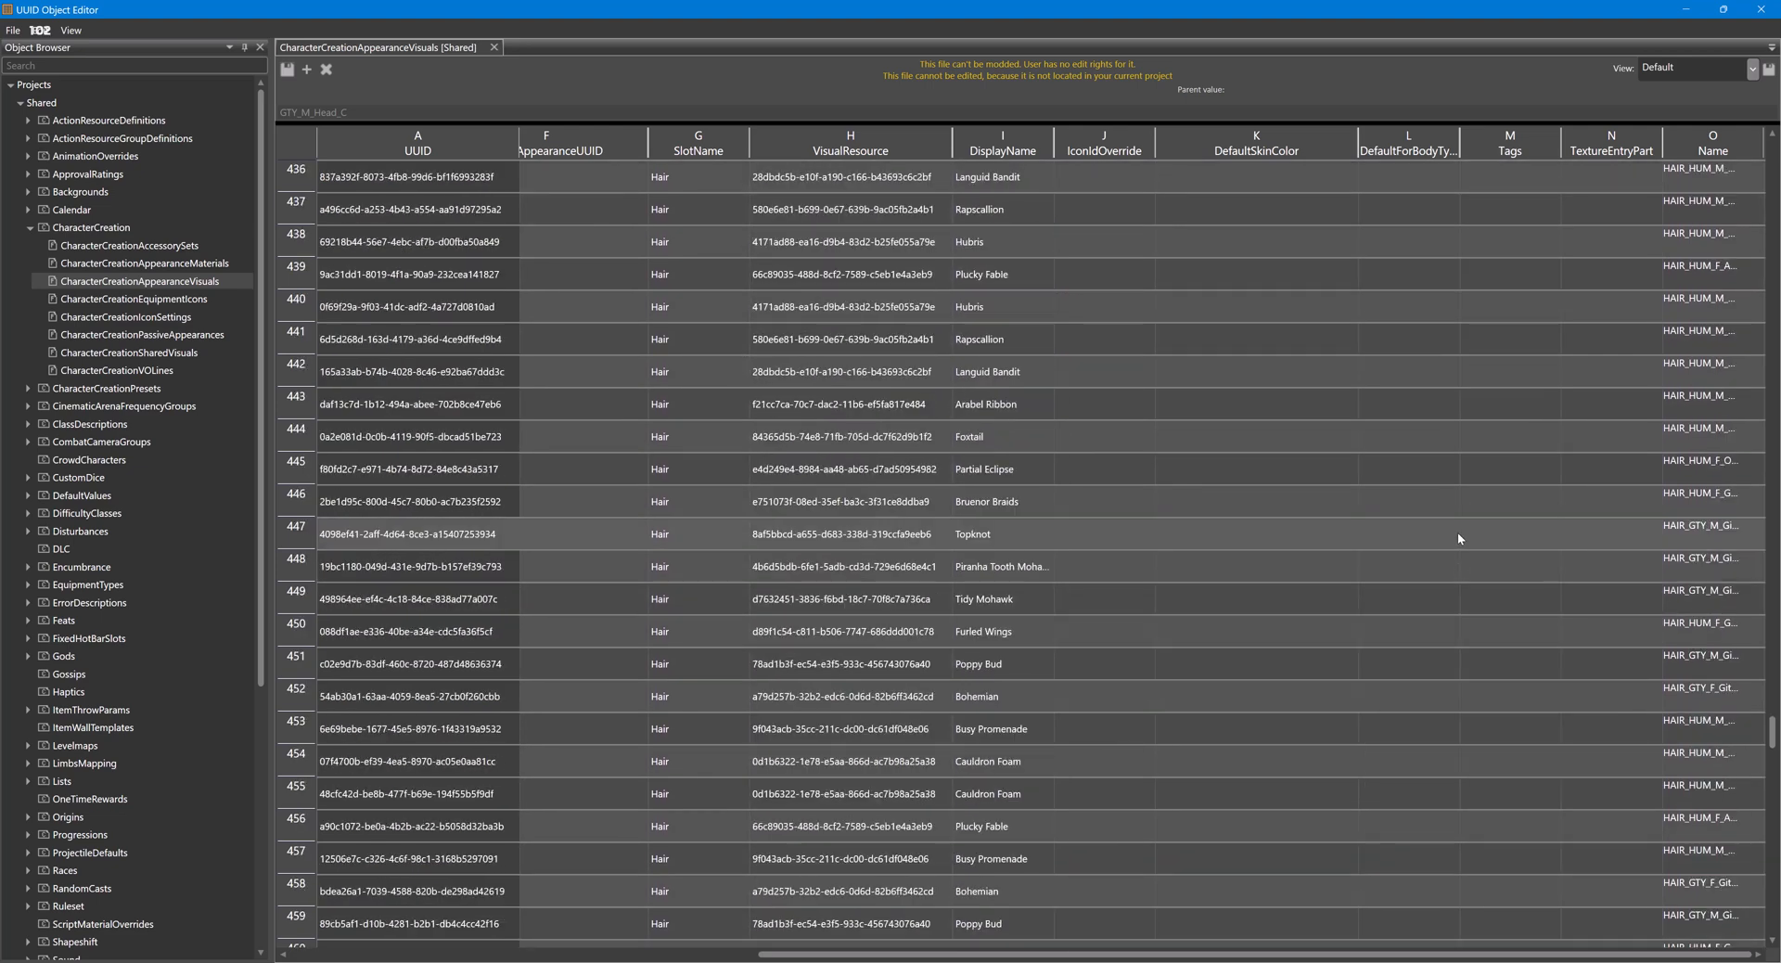
pyautogui.scroll(-3, 1456, 538)
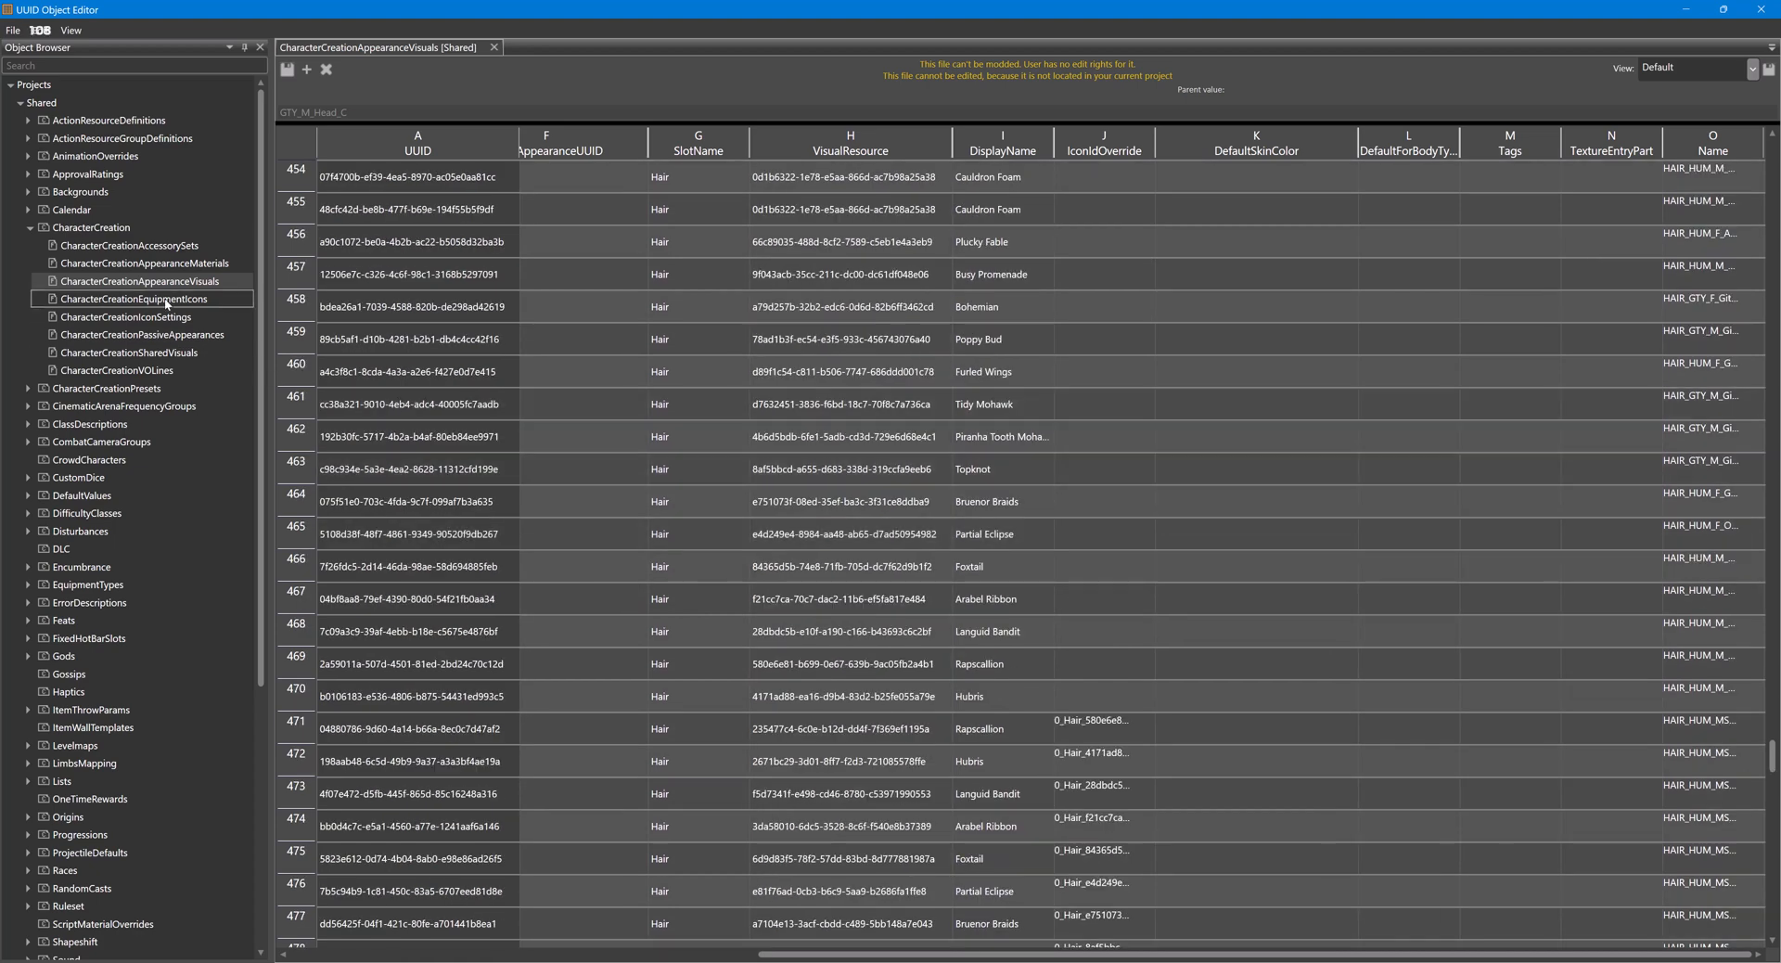
# - Open the Shared CharacterCreationSharedVisuals table, select the name of the Bakery Buns hair, and widen the Name column
pyautogui.doubleClick(146, 352)
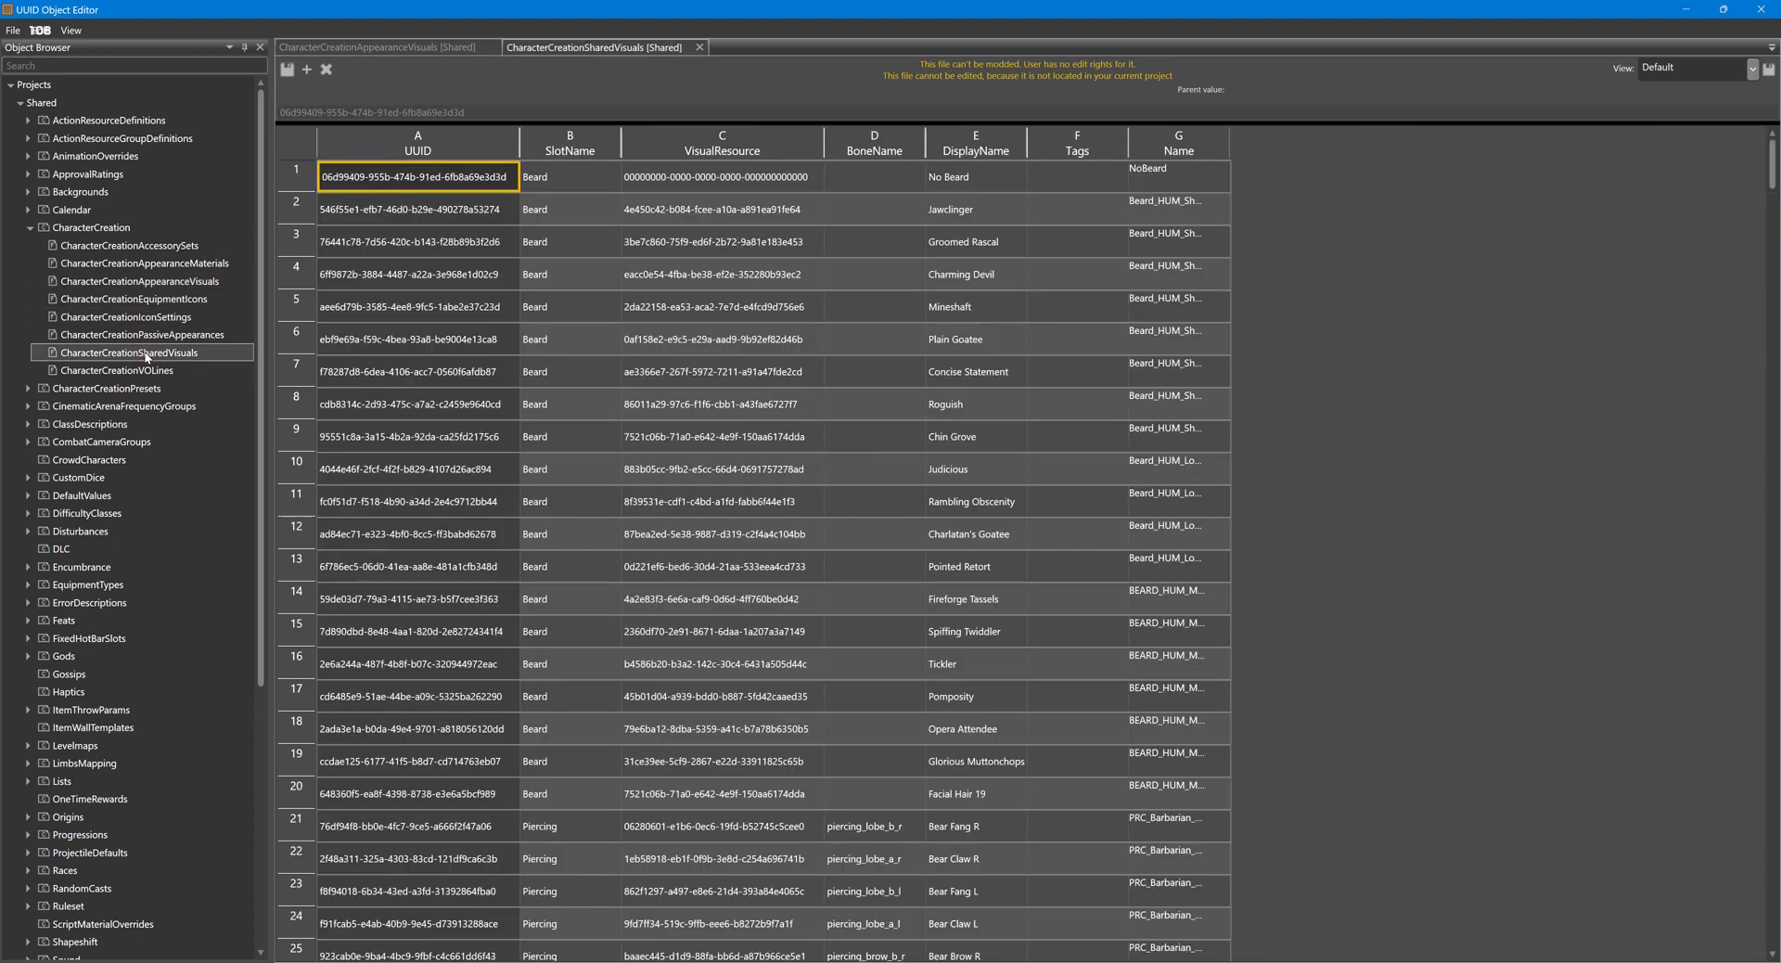
pyautogui.scroll(-20, 983, 337)
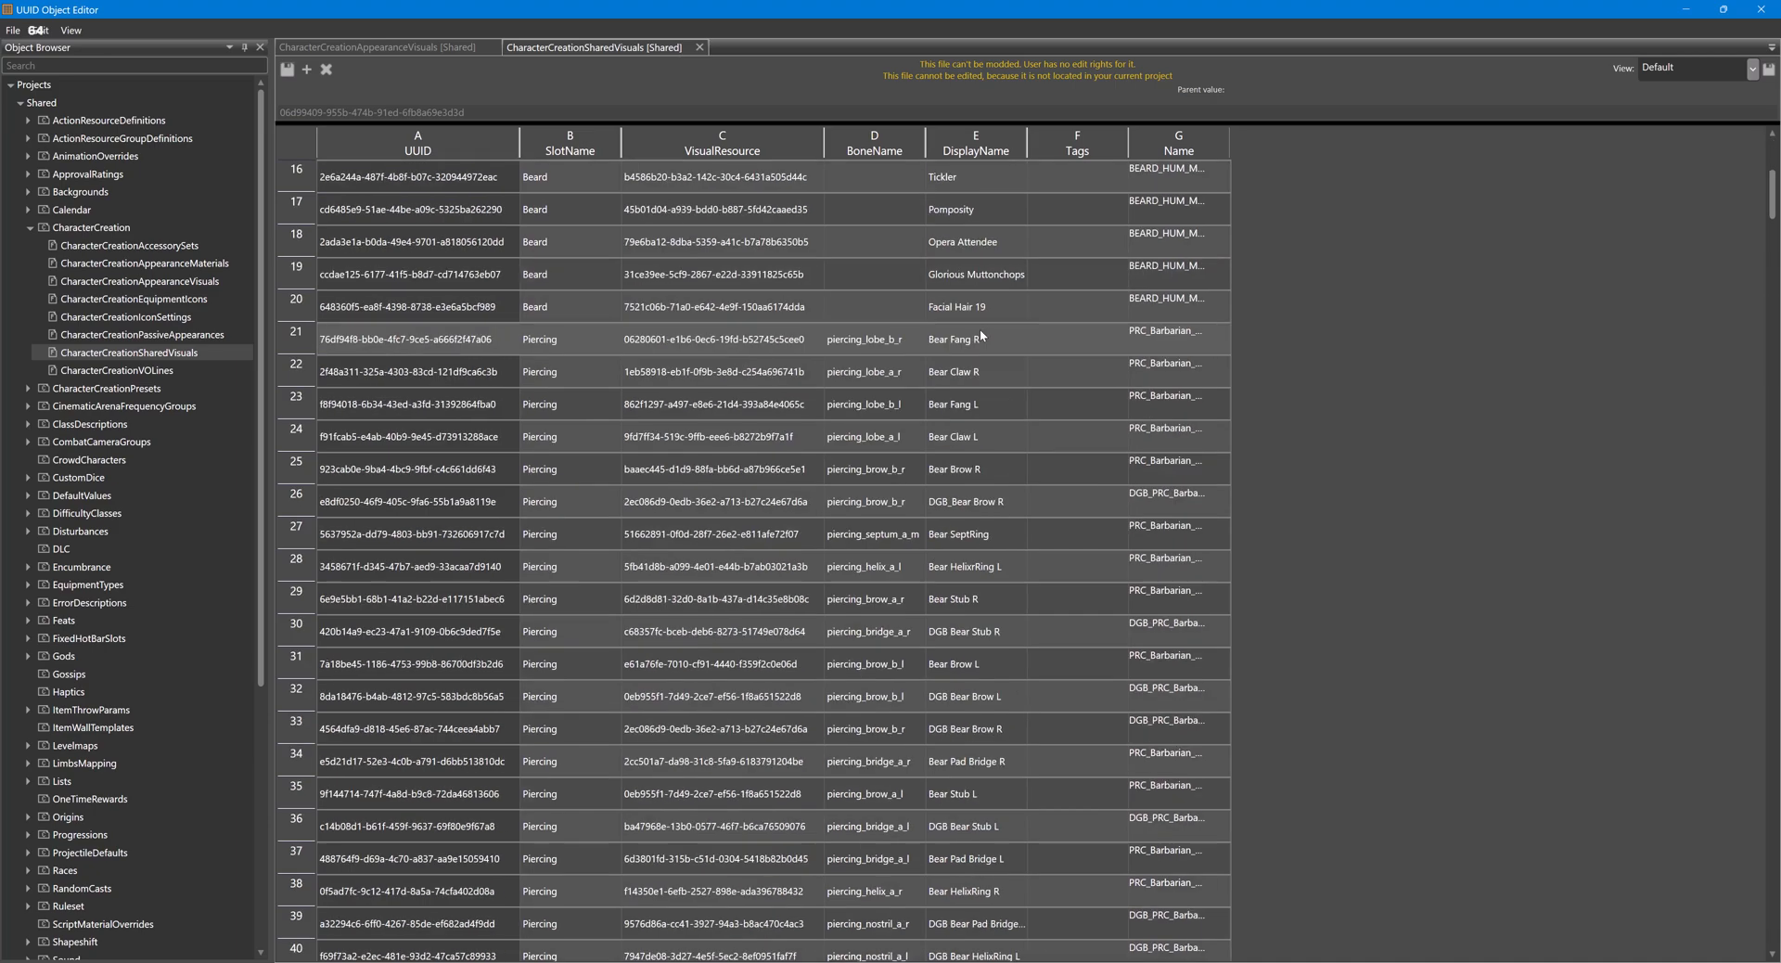
pyautogui.scroll(-16, 980, 388)
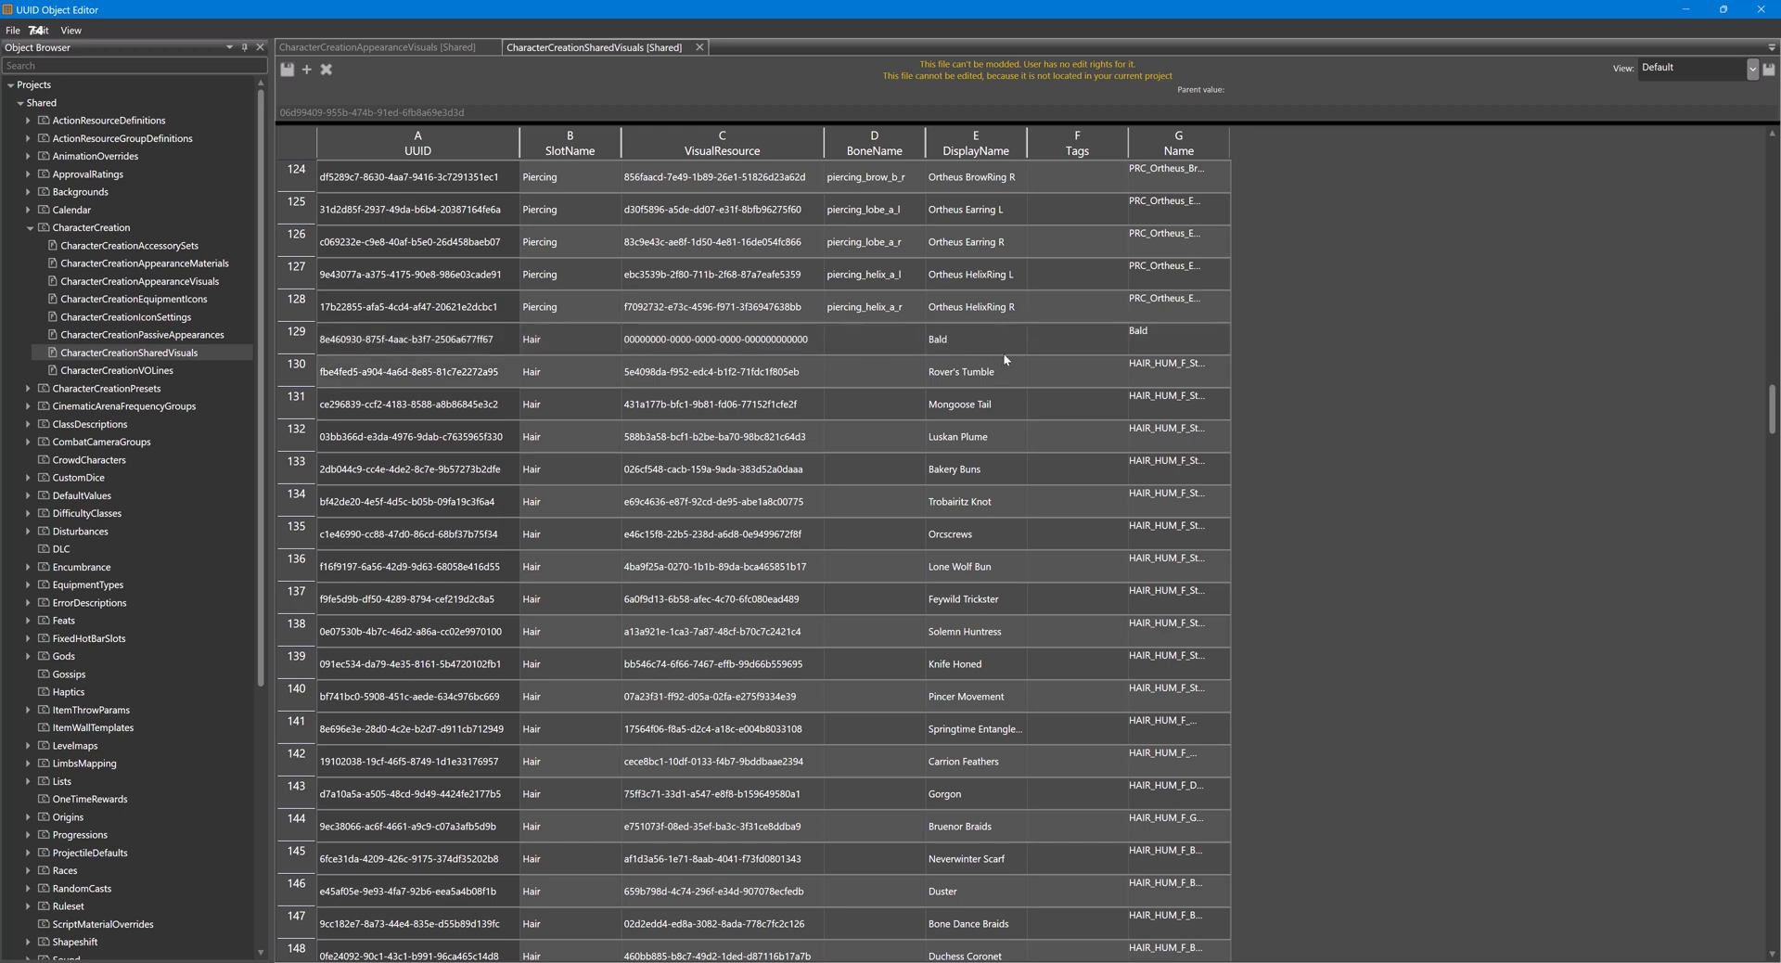
pyautogui.click(948, 481)
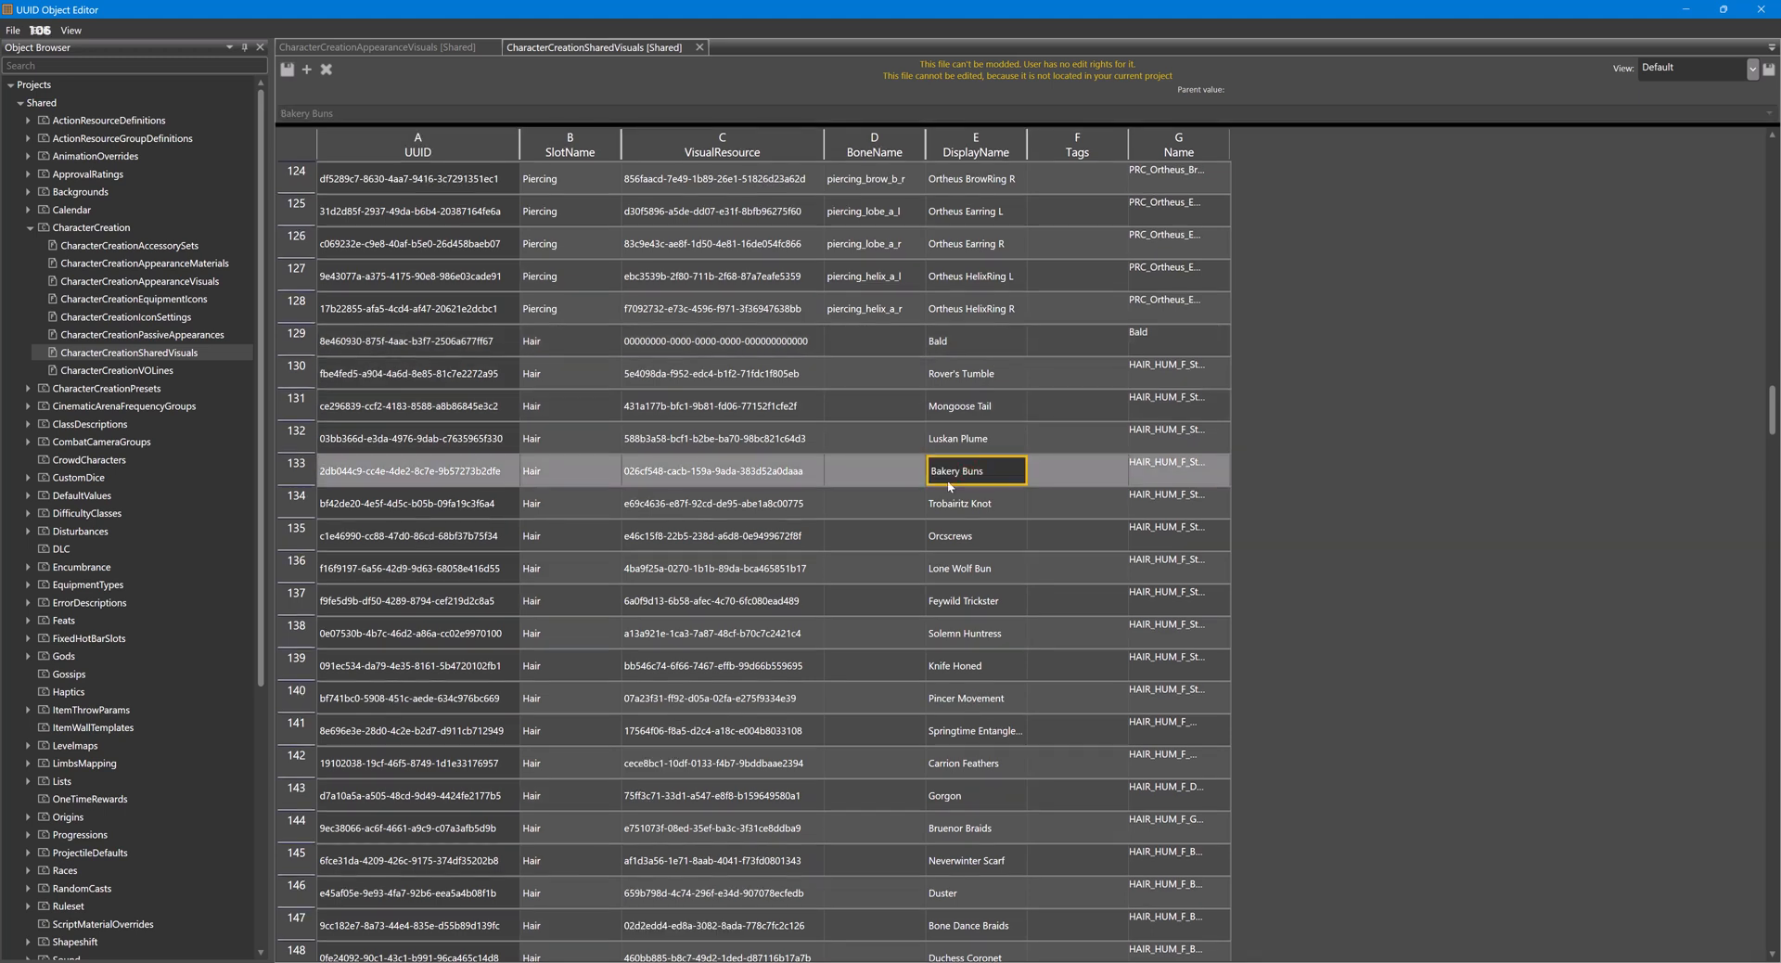
pyautogui.click(1193, 478)
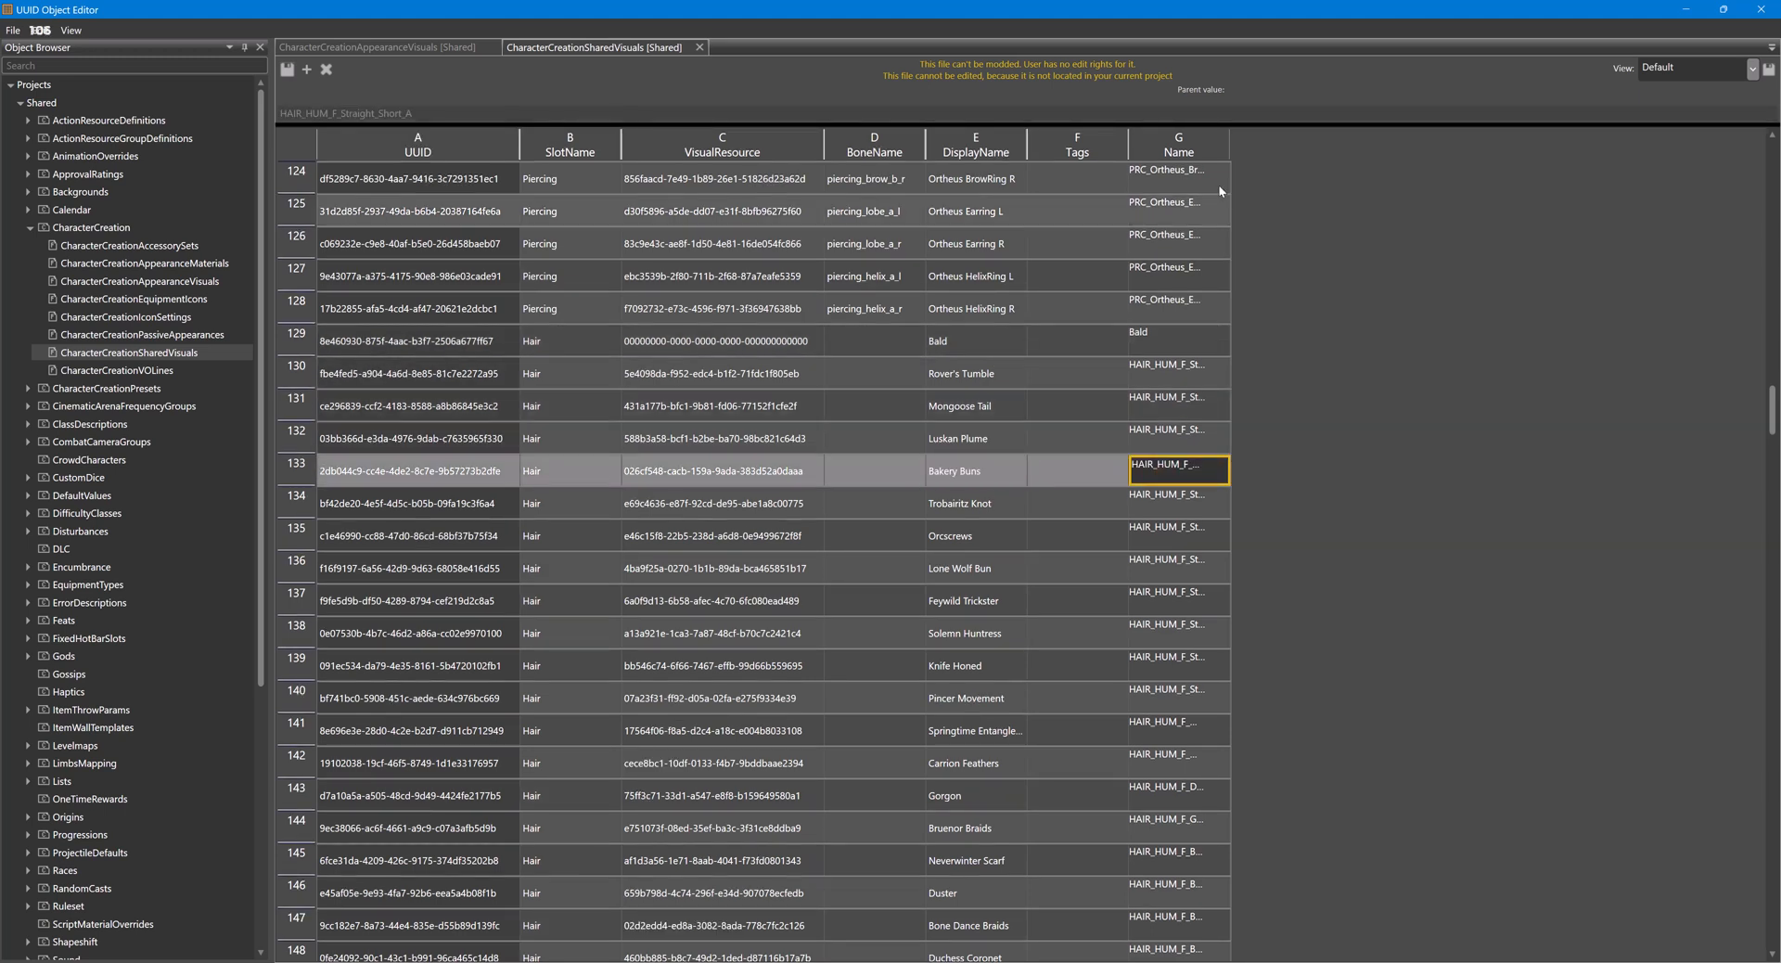
pyautogui.moveTo(1230, 137); pyautogui.dragTo(1351, 151)
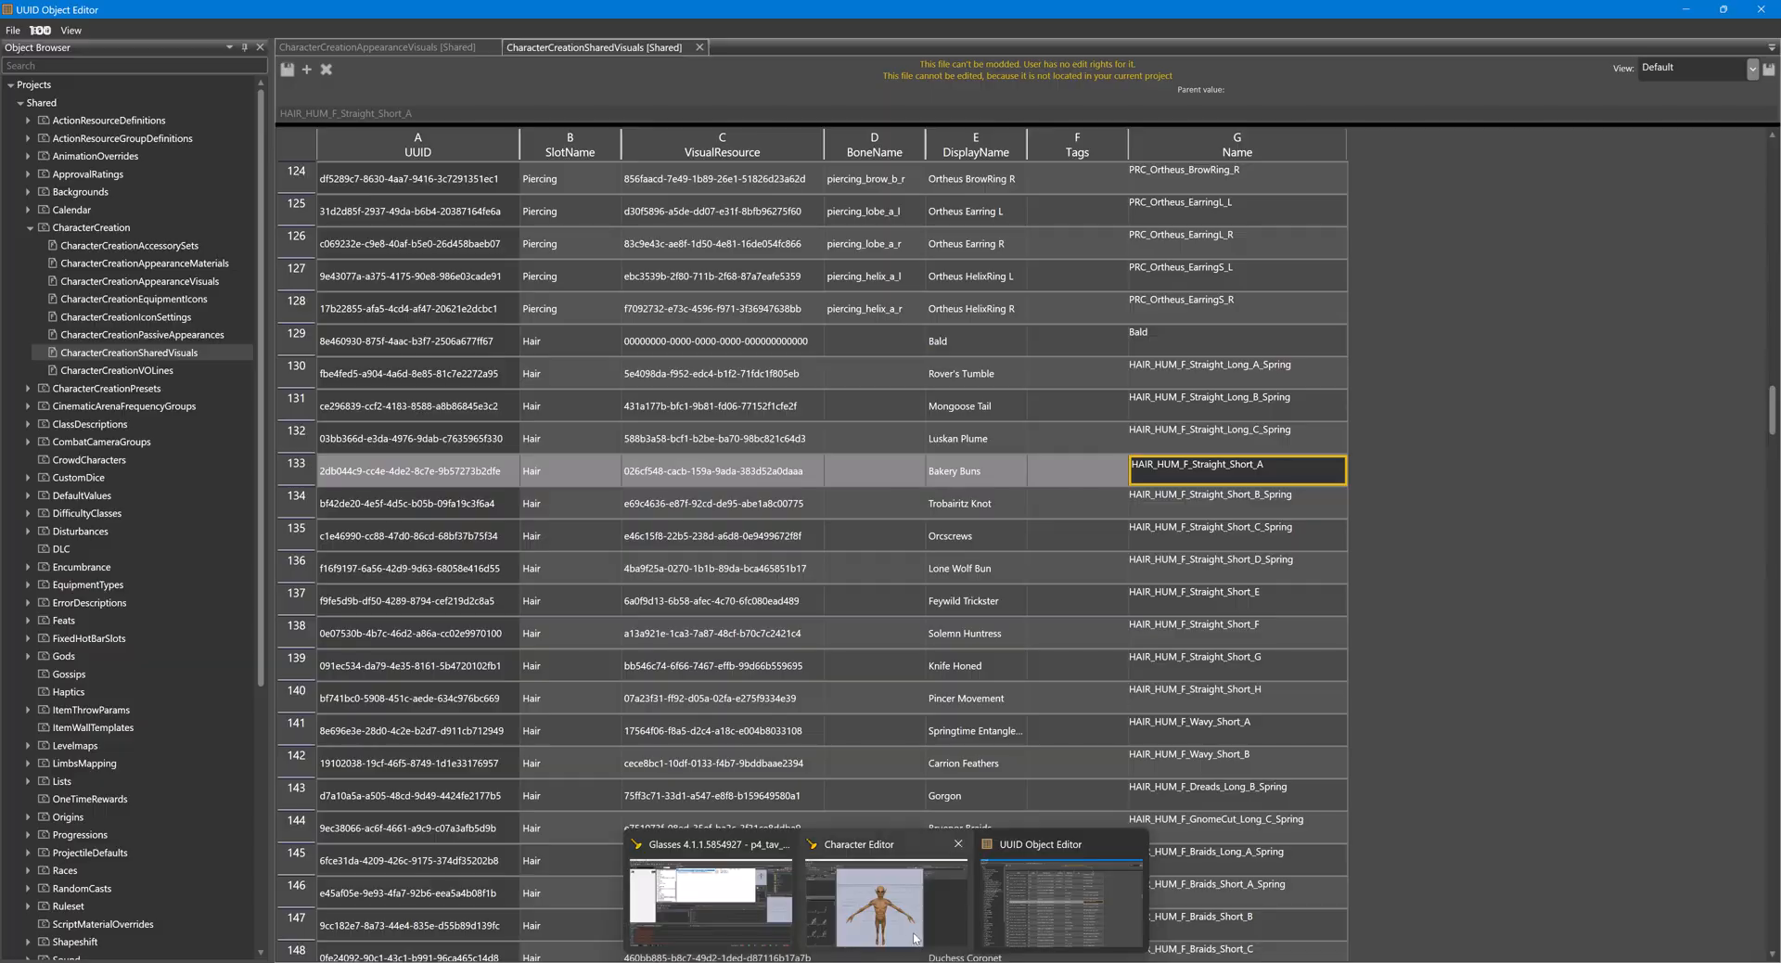
# - Return to the Character Editor, filter the hair visuals by HAIR_HUM_F_Straight_Short_A, and equip that hair on the Githyanki
pyautogui.click(914, 938)
pyautogui.click(191, 450)
pyautogui.write('HAIR_HUM_F_Straight_Short_A')
pyautogui.click(110, 527)
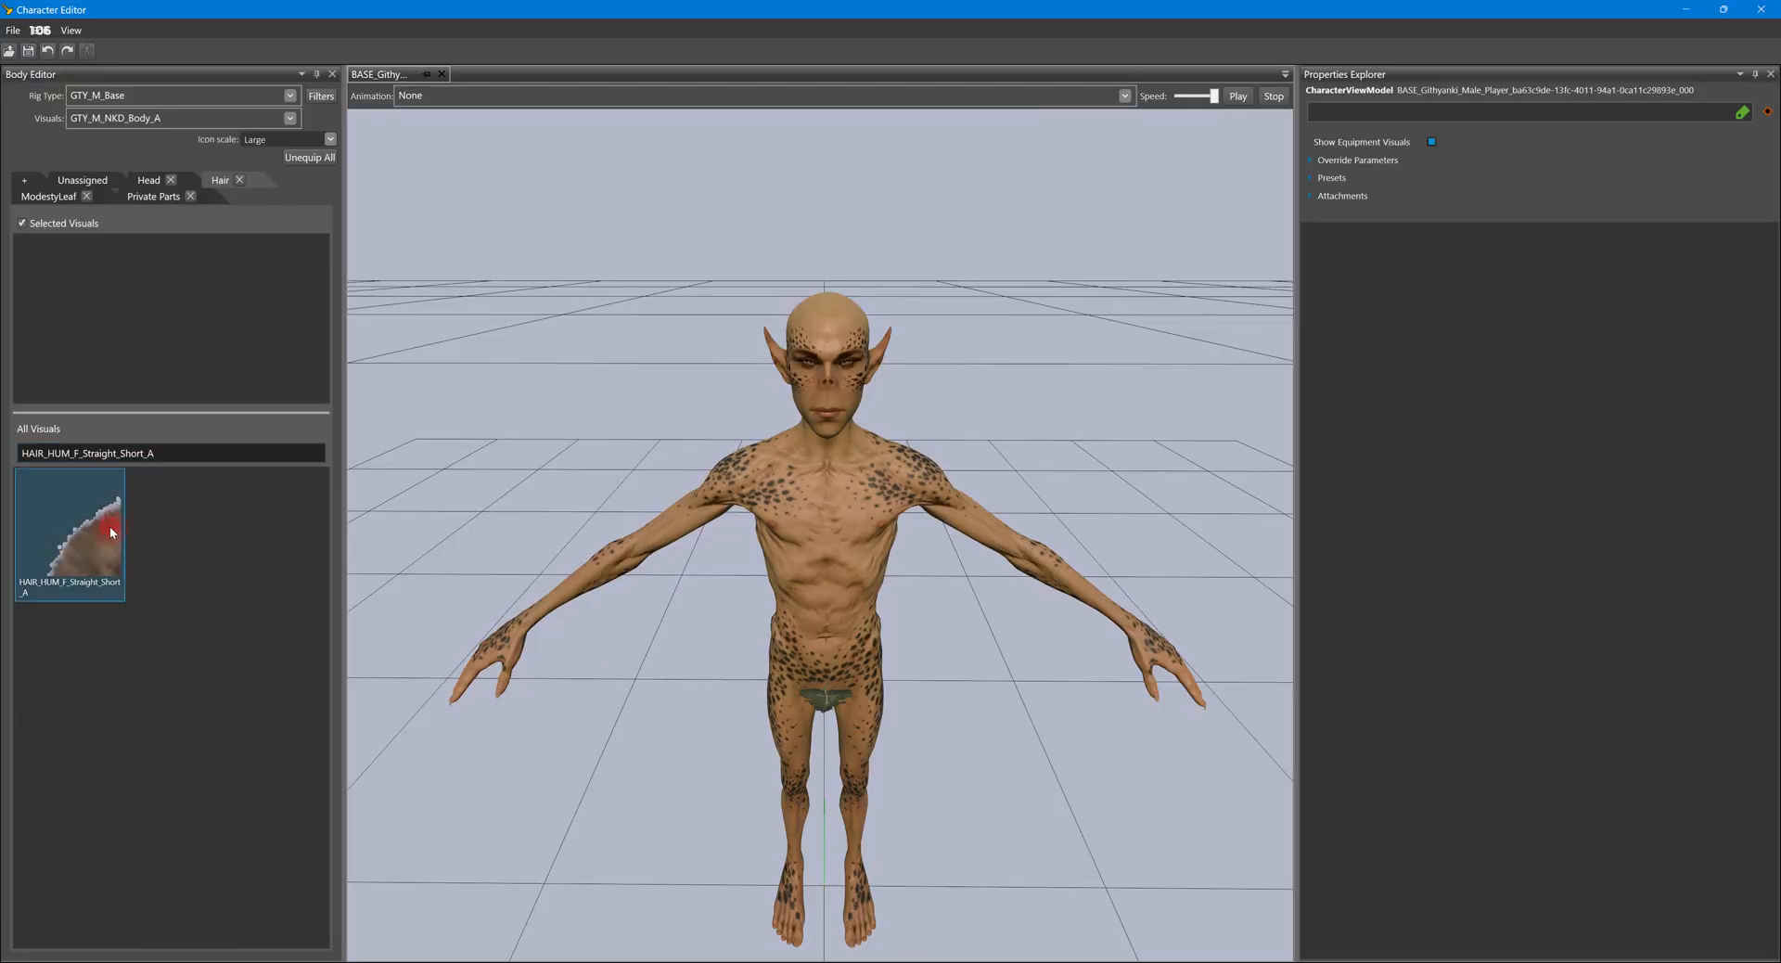
pyautogui.doubleClick(109, 525)
pyautogui.moveTo(955, 404)
pyautogui.mouseDown(button='middle')
pyautogui.moveTo(752, 408)
pyautogui.moveTo(1031, 436)
pyautogui.moveTo(961, 417)
pyautogui.mouseUp(button='middle')
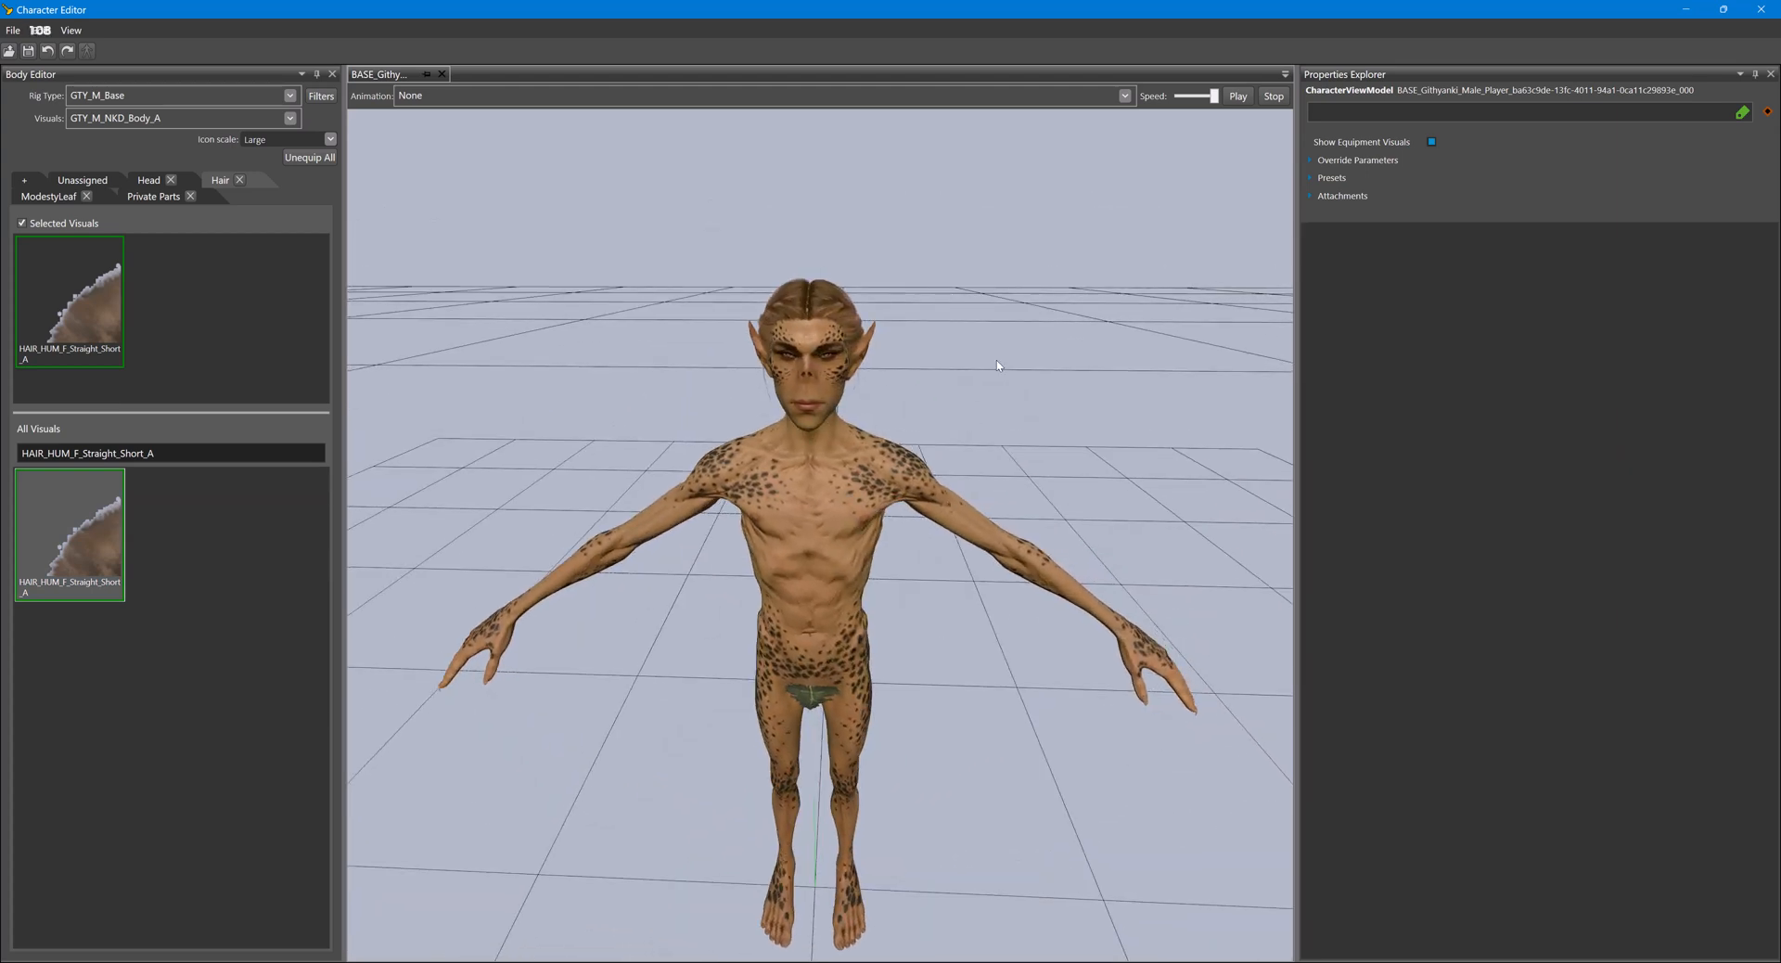
# - Switch to the UUID Object Editor, open the Shared project's ColorDefinitions table under Lists, and widen its Name column
pyautogui.moveTo(886, 956)
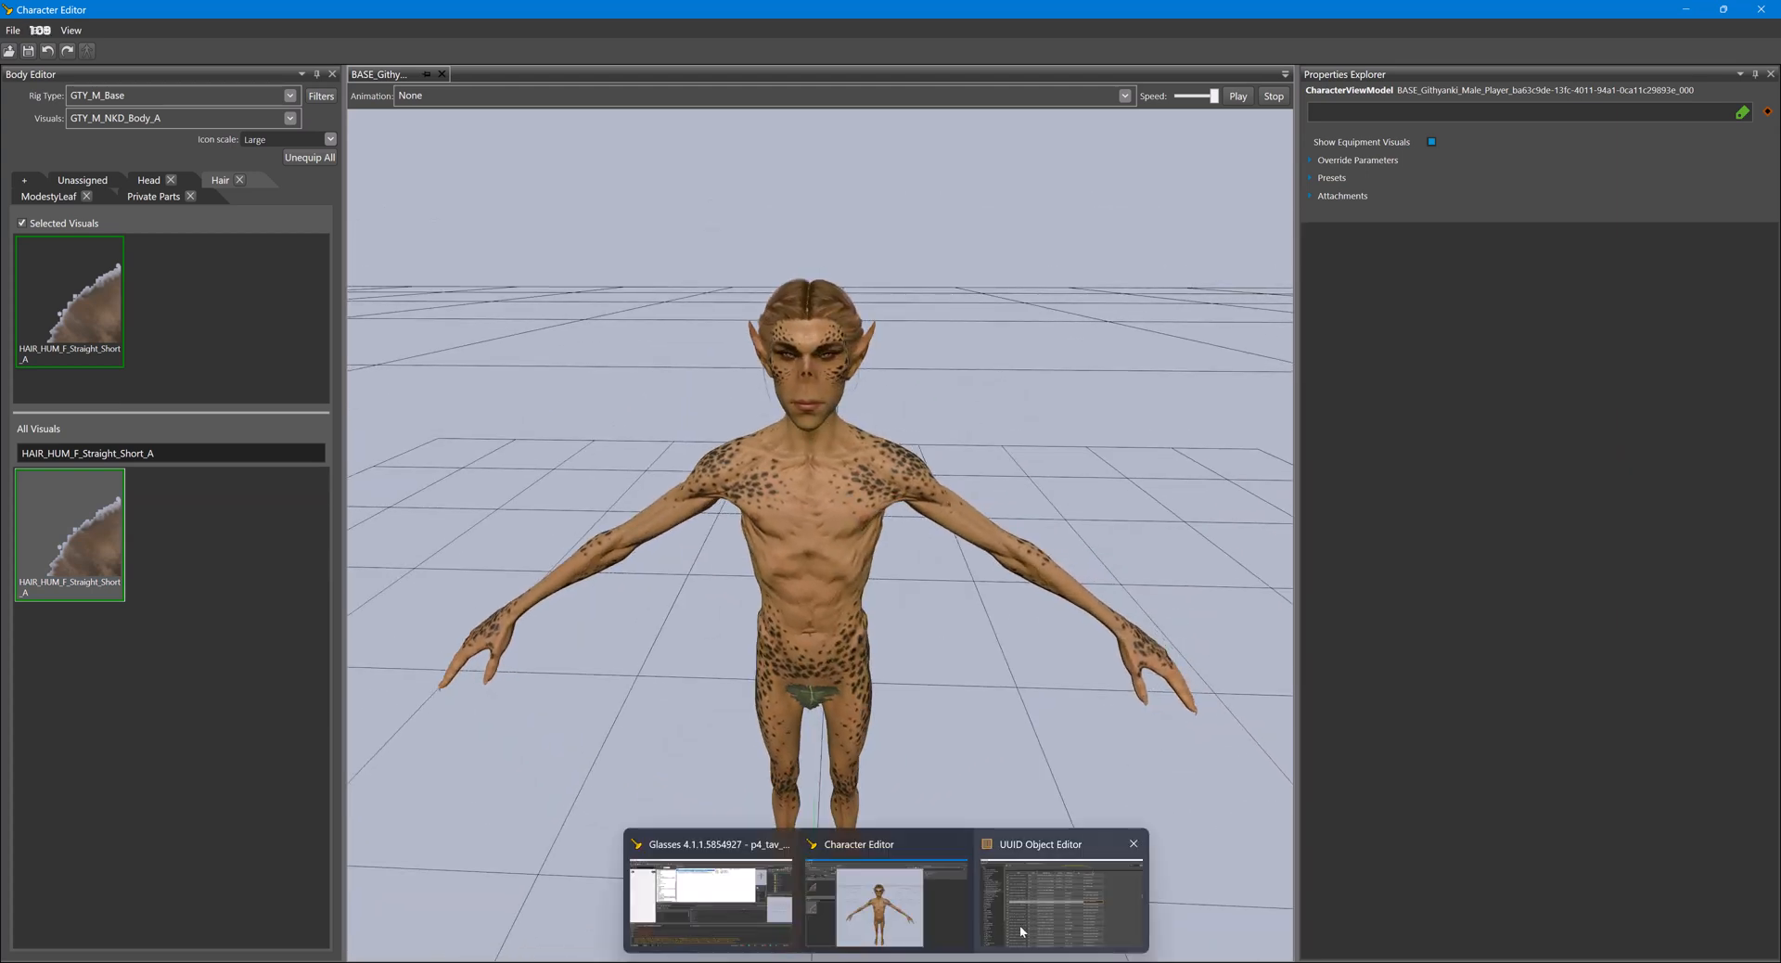
pyautogui.click(1063, 891)
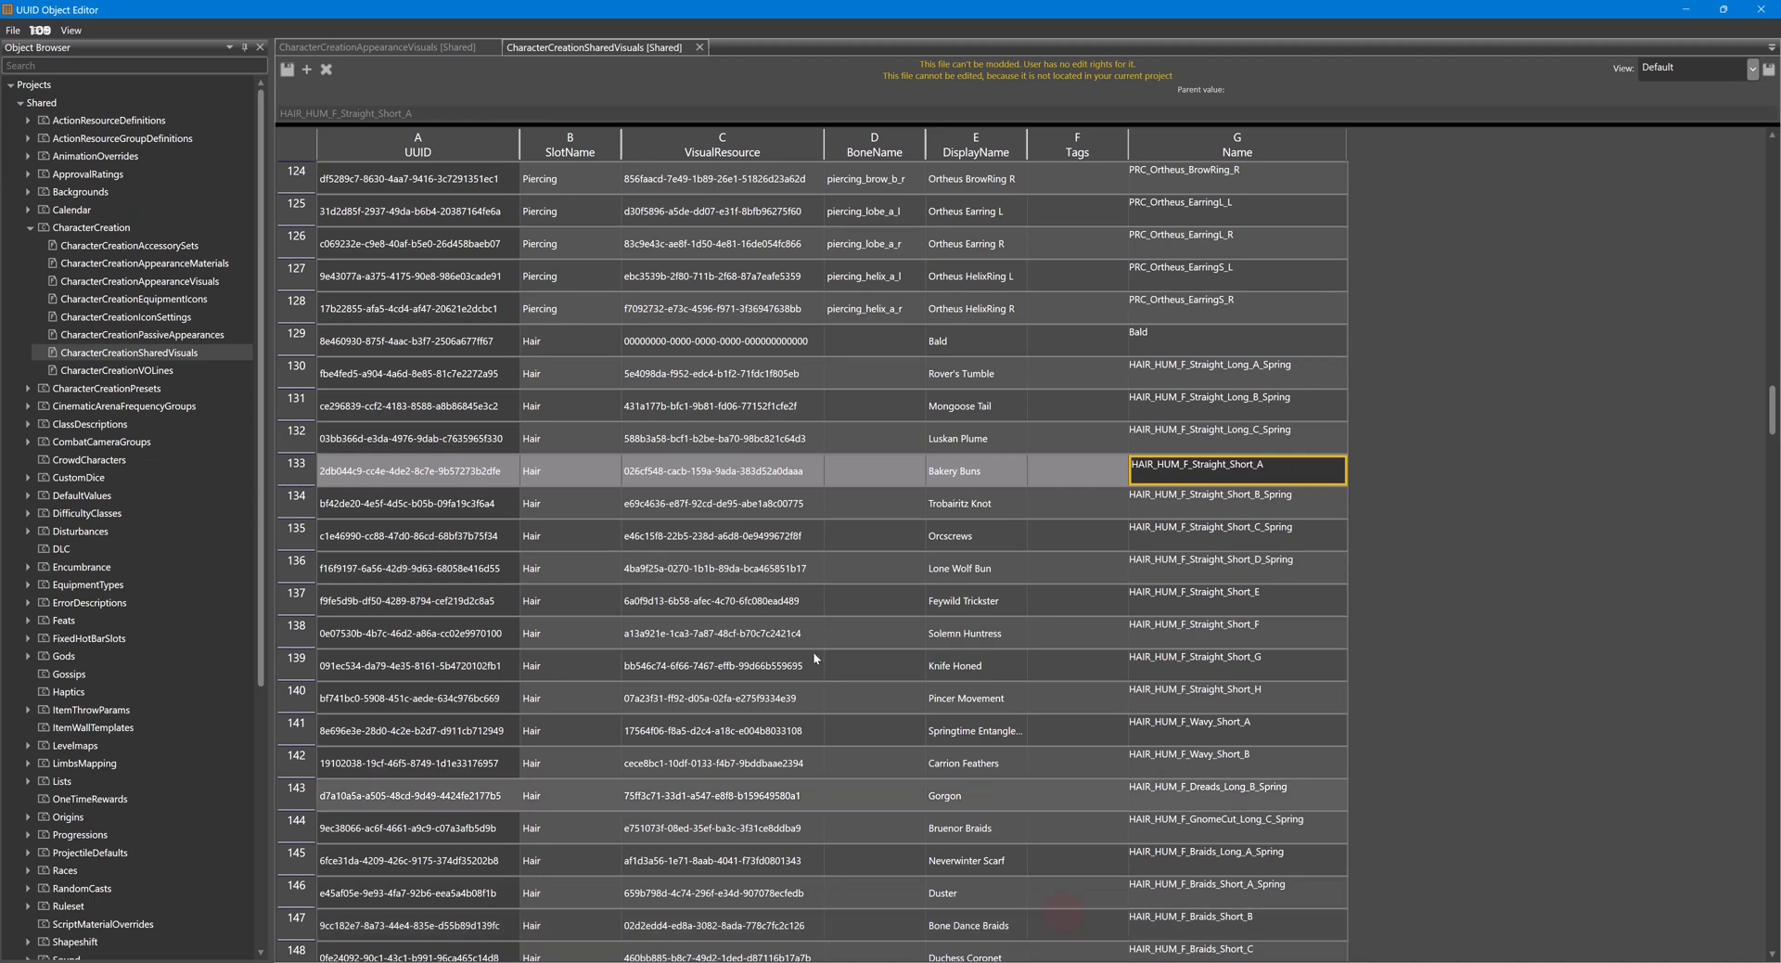
pyautogui.doubleClick(100, 231)
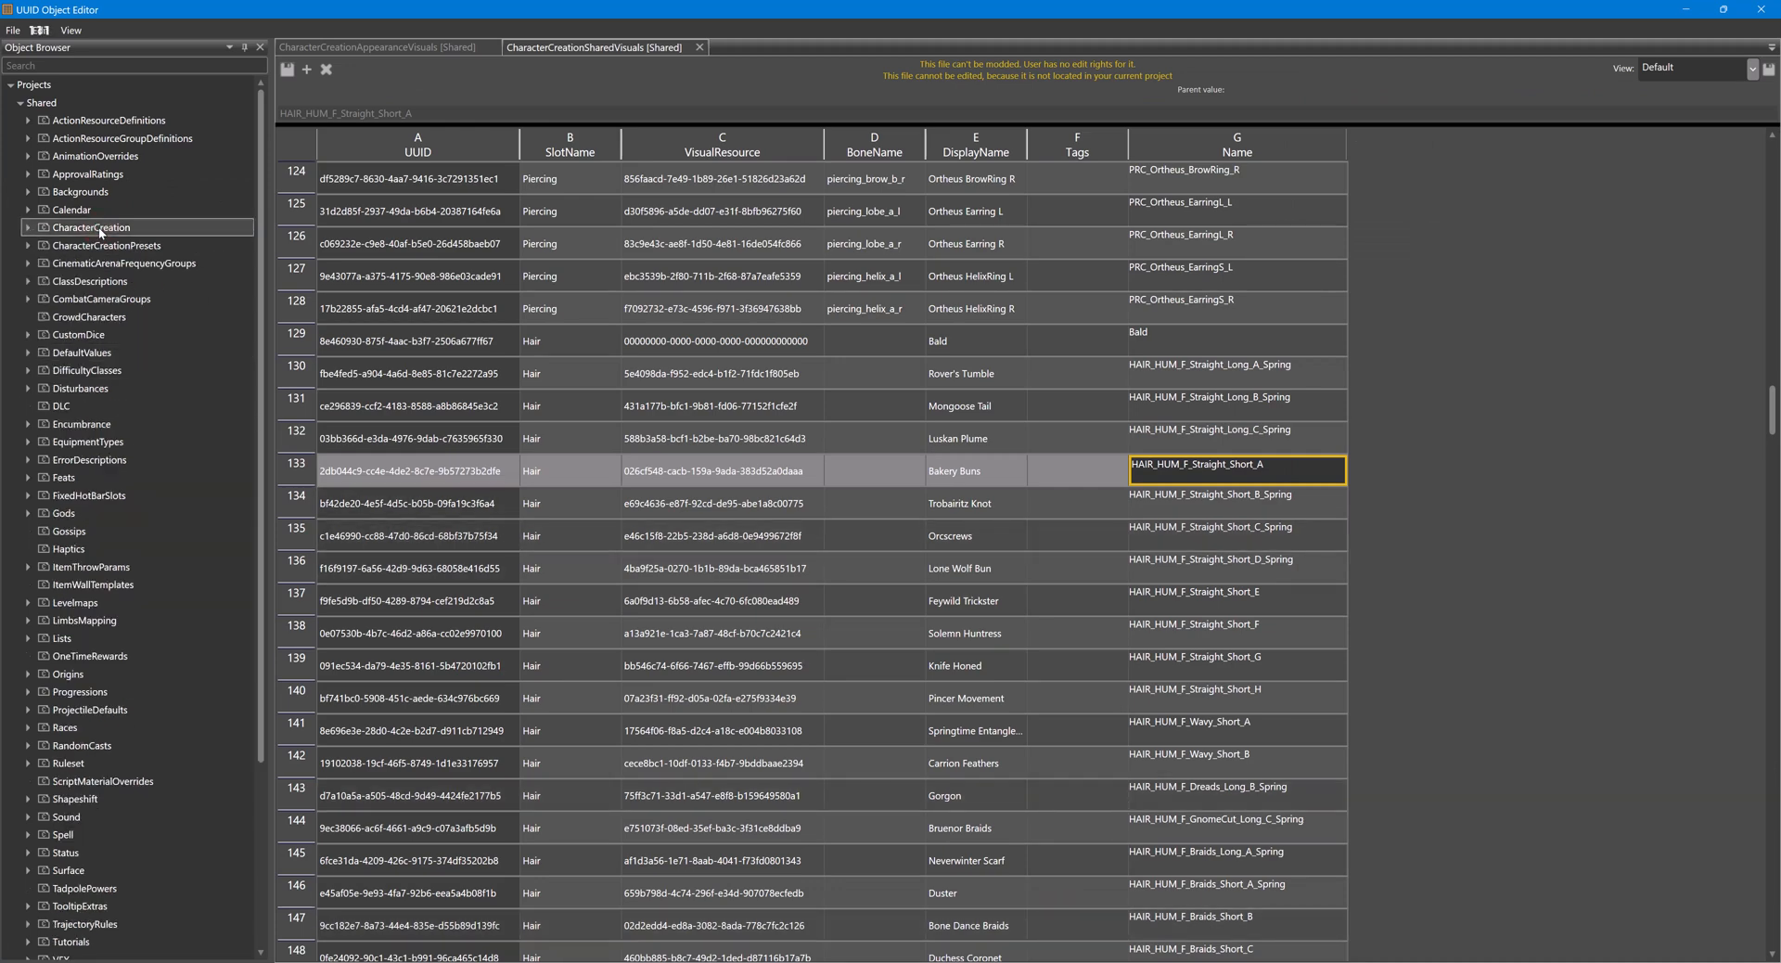
pyautogui.doubleClick(65, 639)
pyautogui.doubleClick(95, 710)
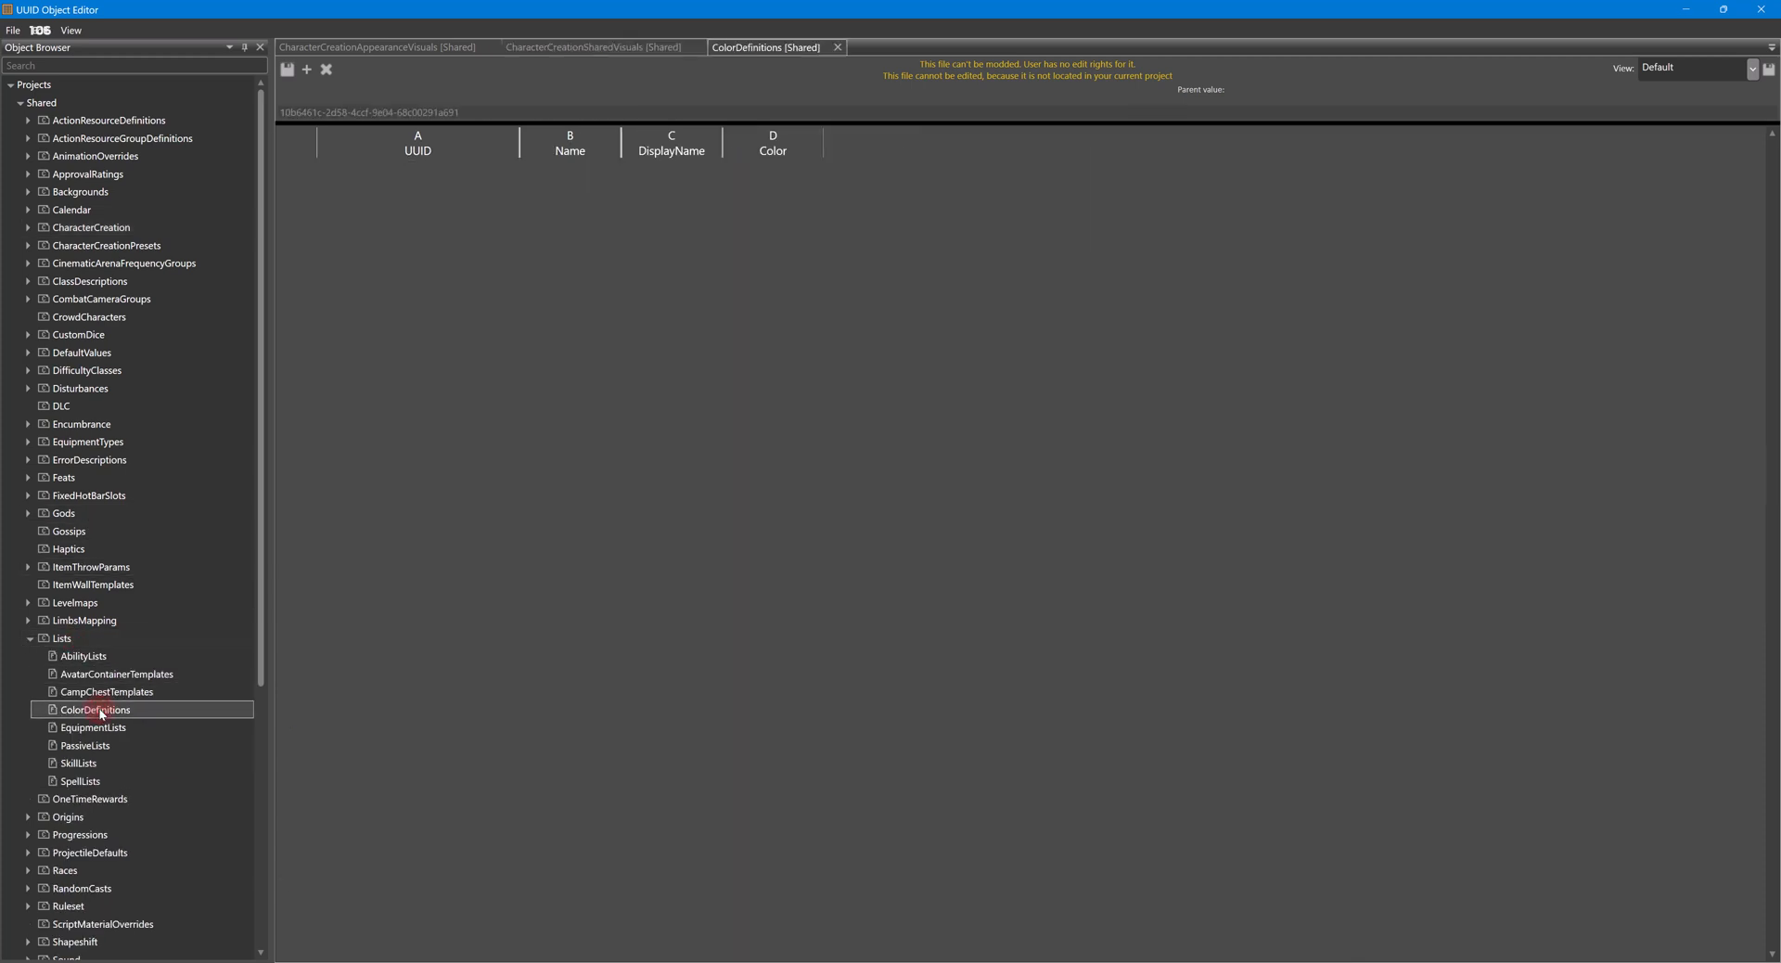
pyautogui.moveTo(621, 146); pyautogui.dragTo(685, 146)
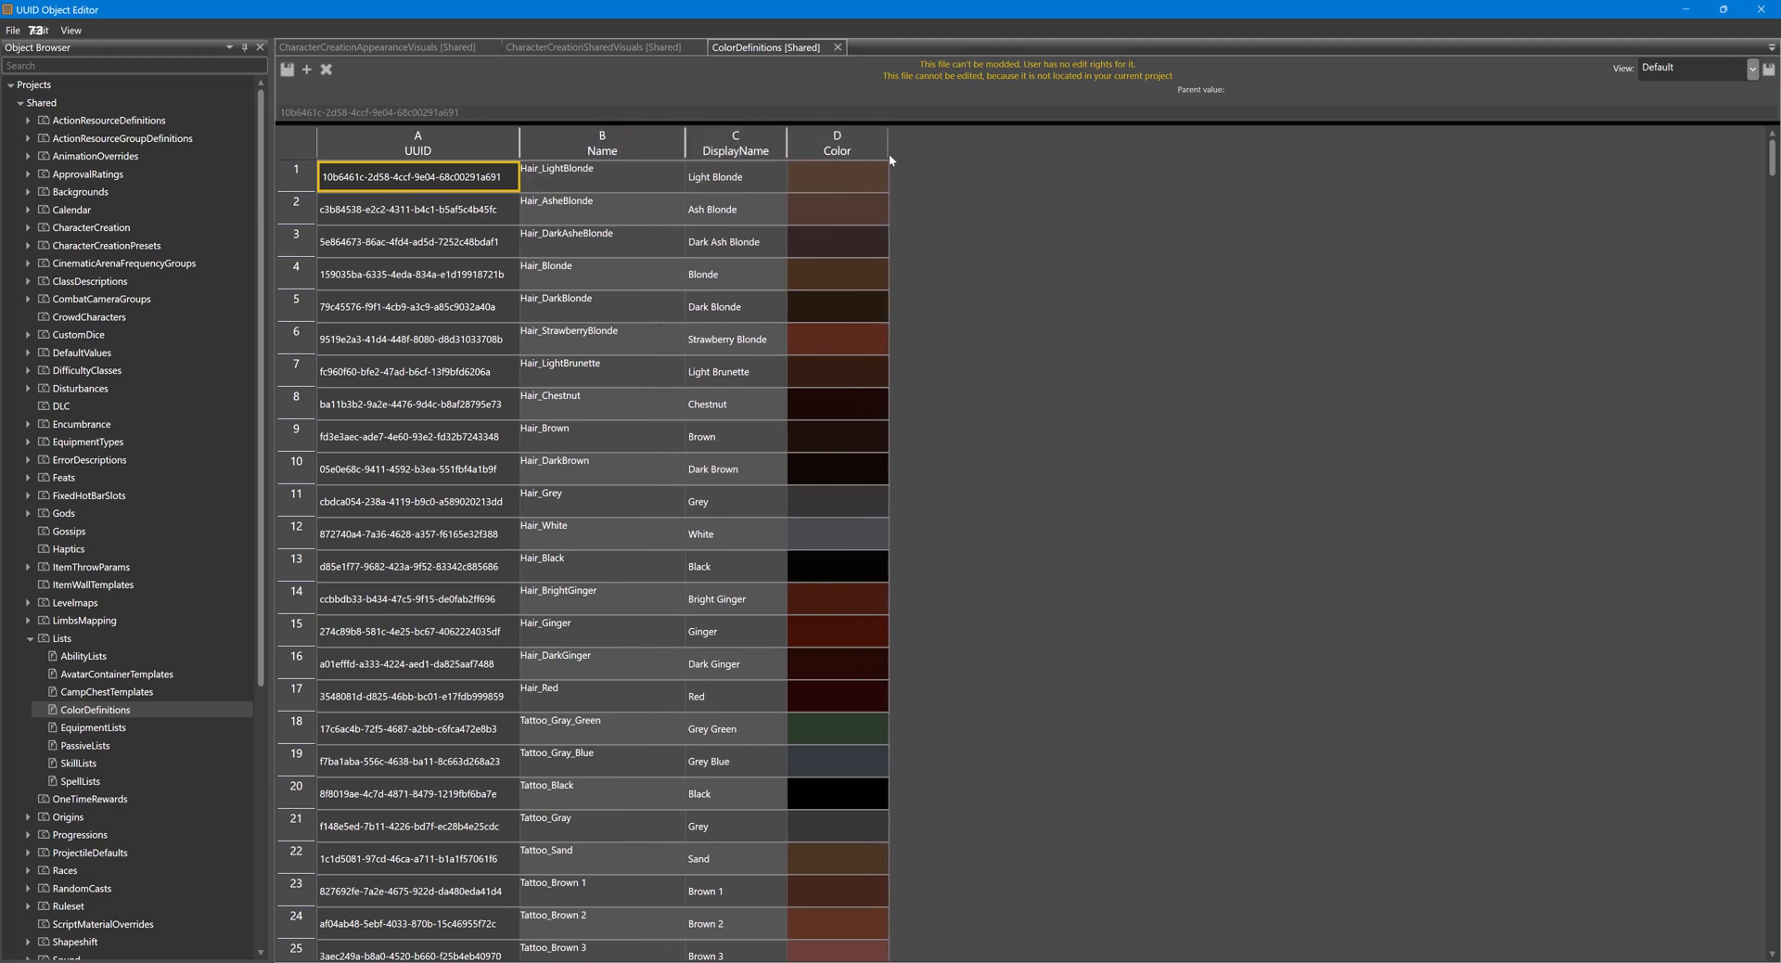
# - Widen the DisplayName column of the ColorDefinitions table, find the Tattoo_Red 3 row, and copy its Color value
pyautogui.moveTo(890, 156); pyautogui.dragTo(831, 141)
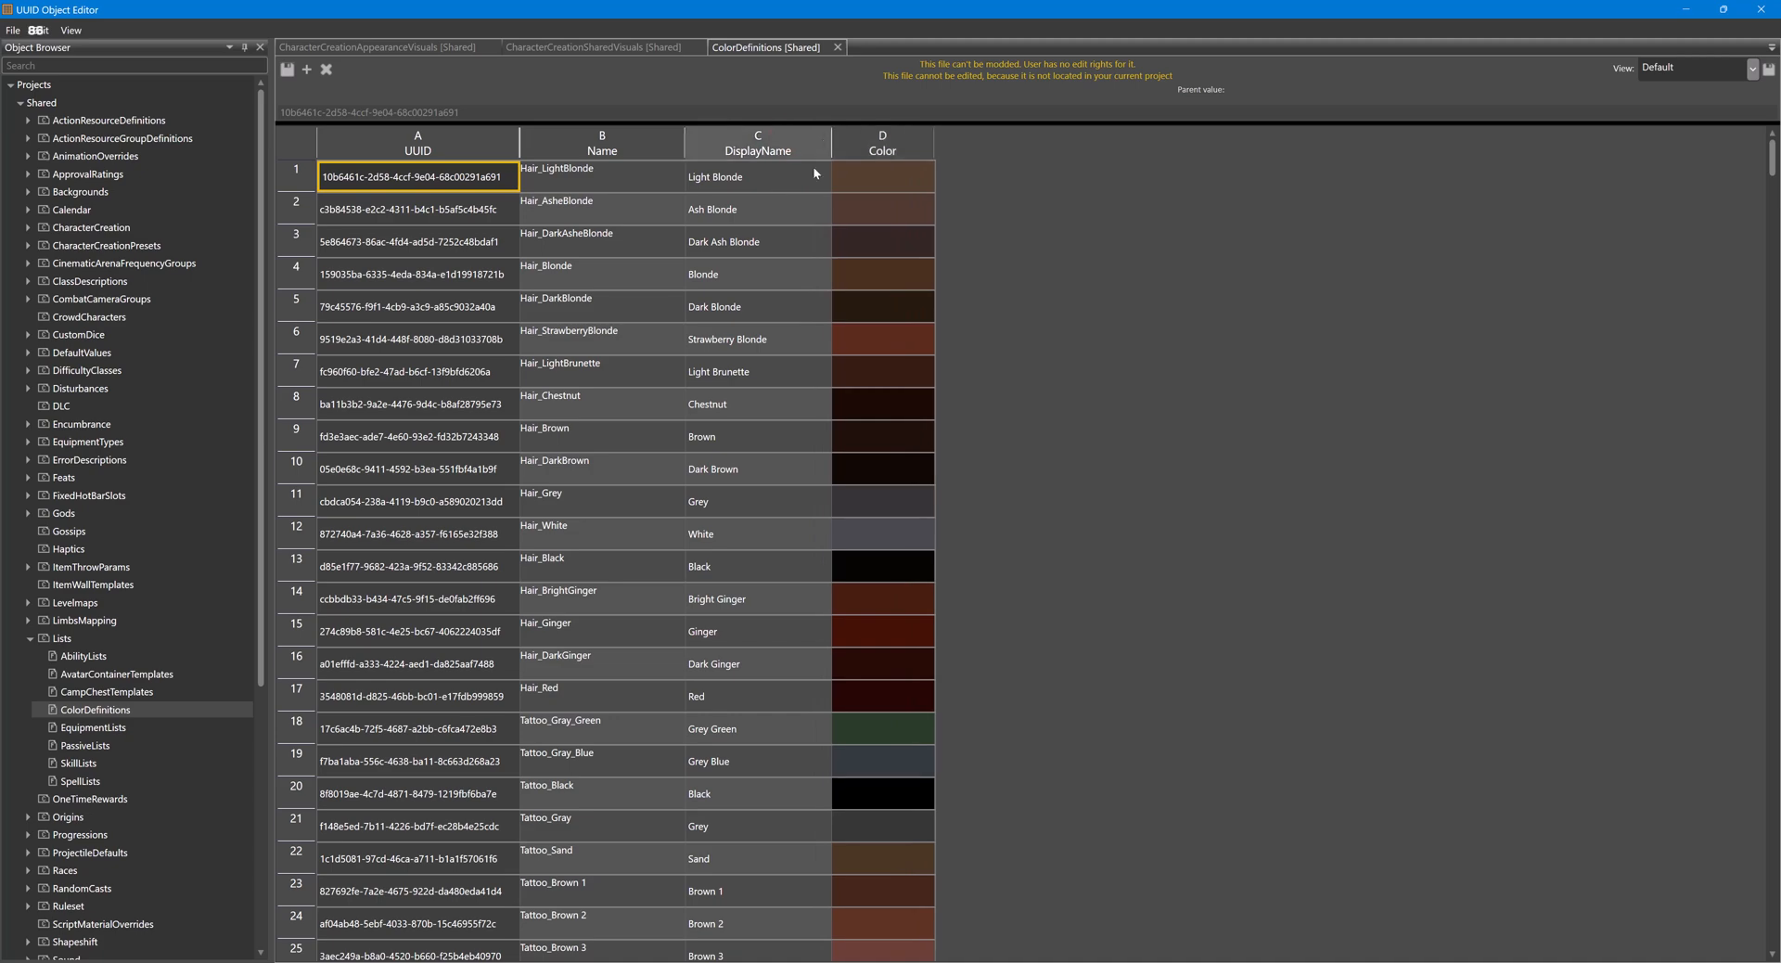
pyautogui.scroll(-1, 707, 464)
pyautogui.scroll(-11, 707, 464)
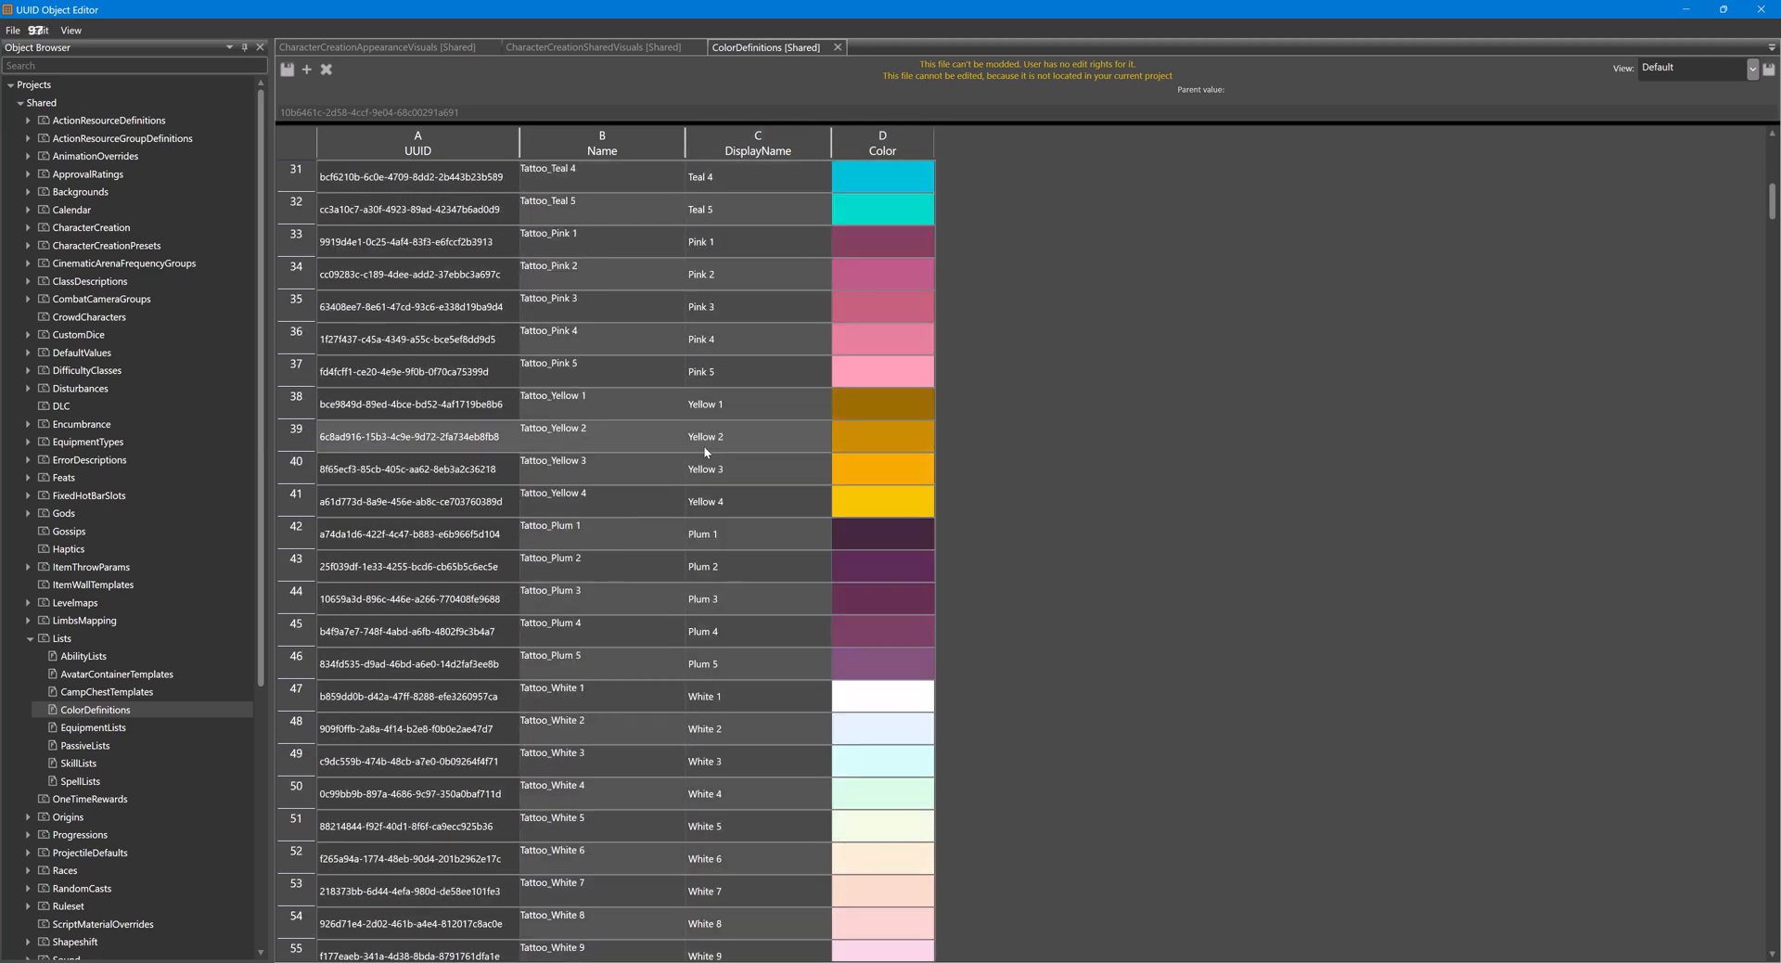
pyautogui.scroll(-4, 703, 443)
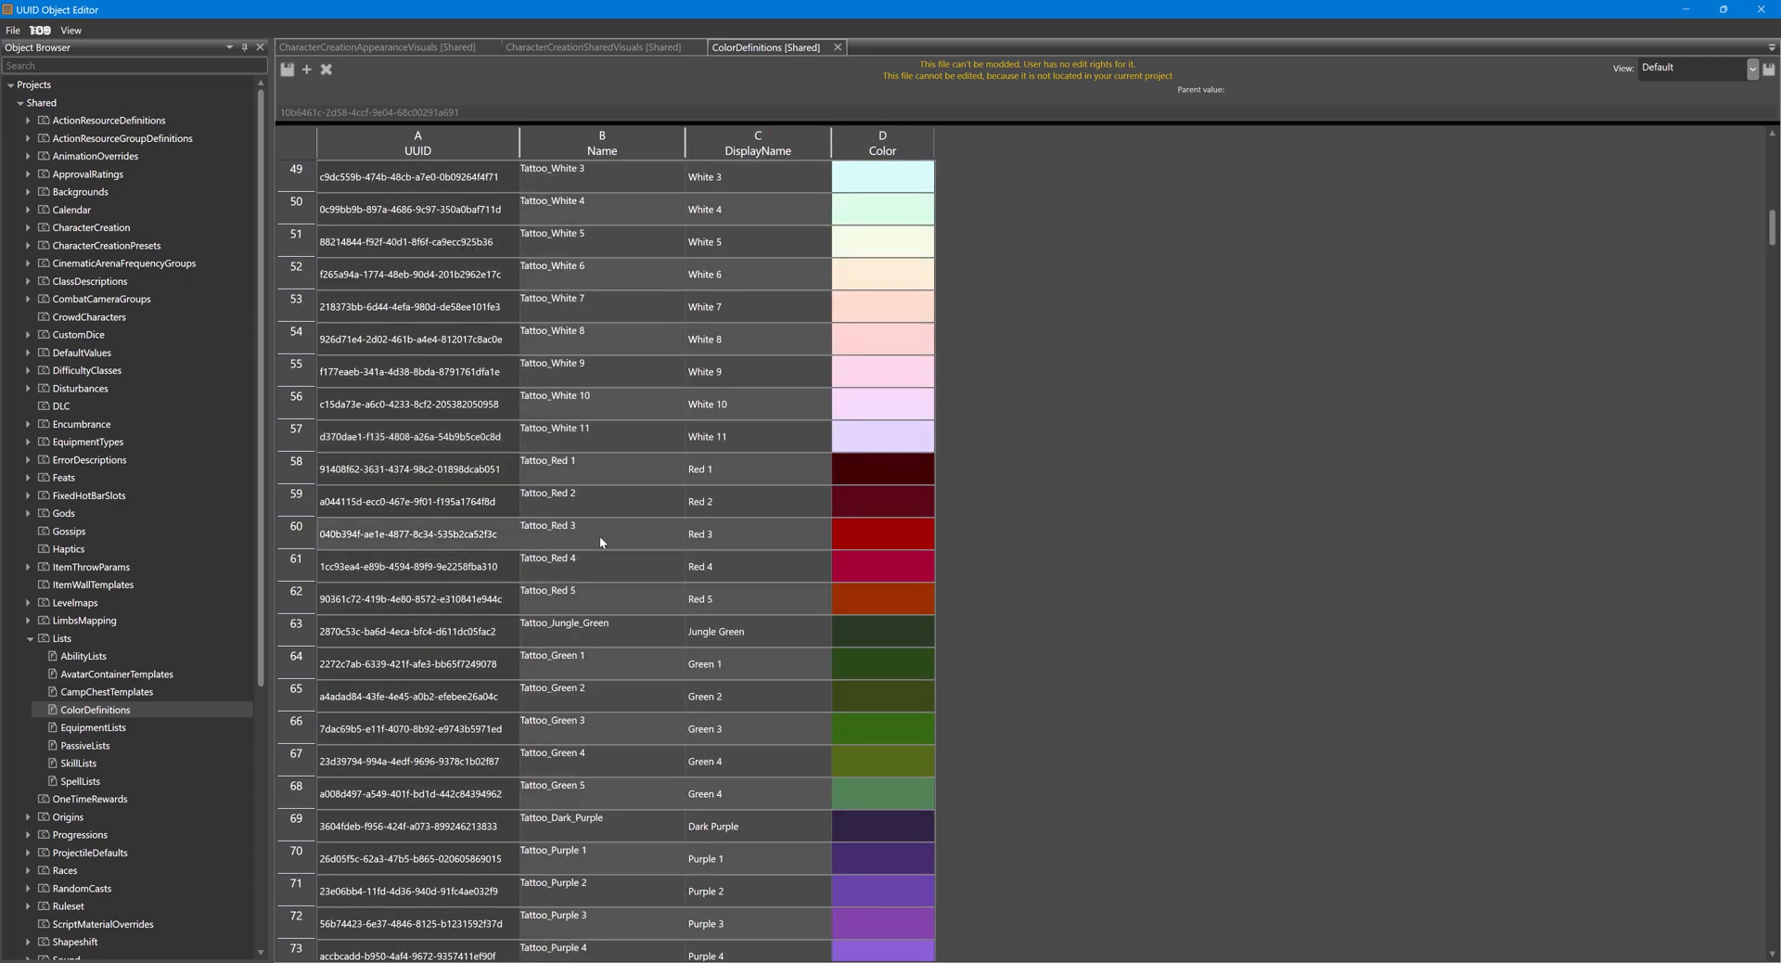
pyautogui.click(599, 536)
pyautogui.click(753, 546)
pyautogui.click(853, 544)
pyautogui.rightClick(861, 541)
pyautogui.click(900, 551)
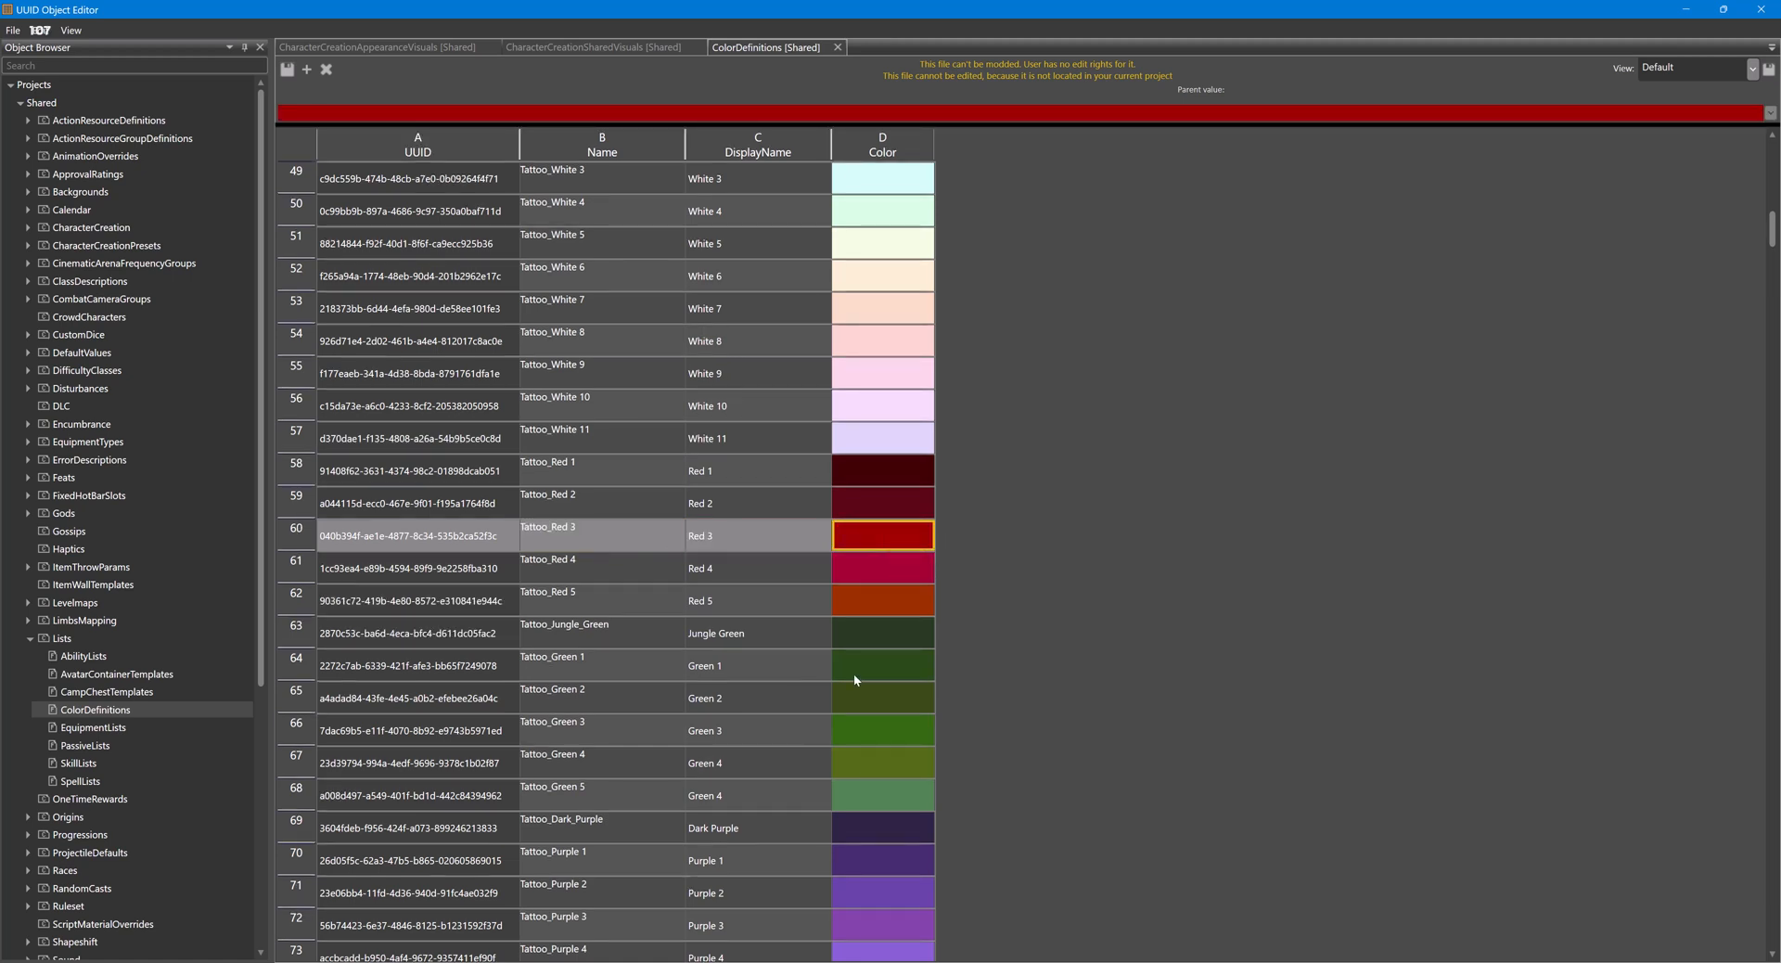
# - Switch to the Character Editor, expand the 04Tattoo presets, enable the TattooColor override, and paste the copied red as its colour
pyautogui.moveTo(885, 959)
pyautogui.click(886, 890)
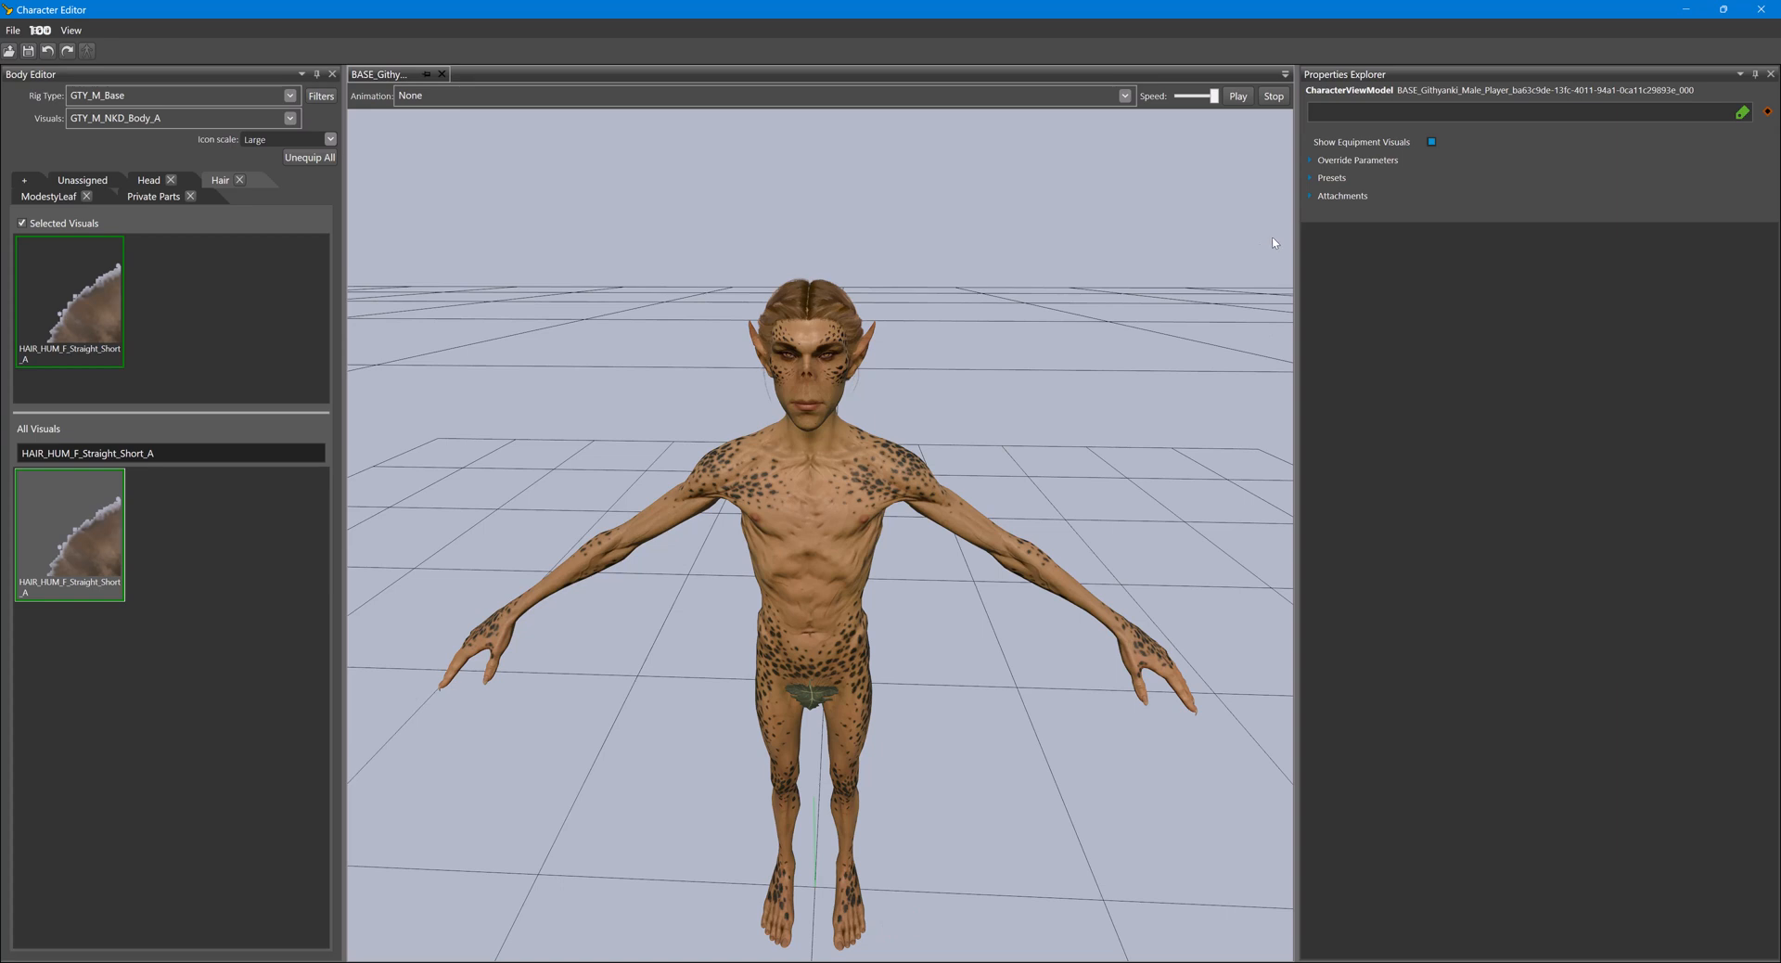
pyautogui.click(1312, 178)
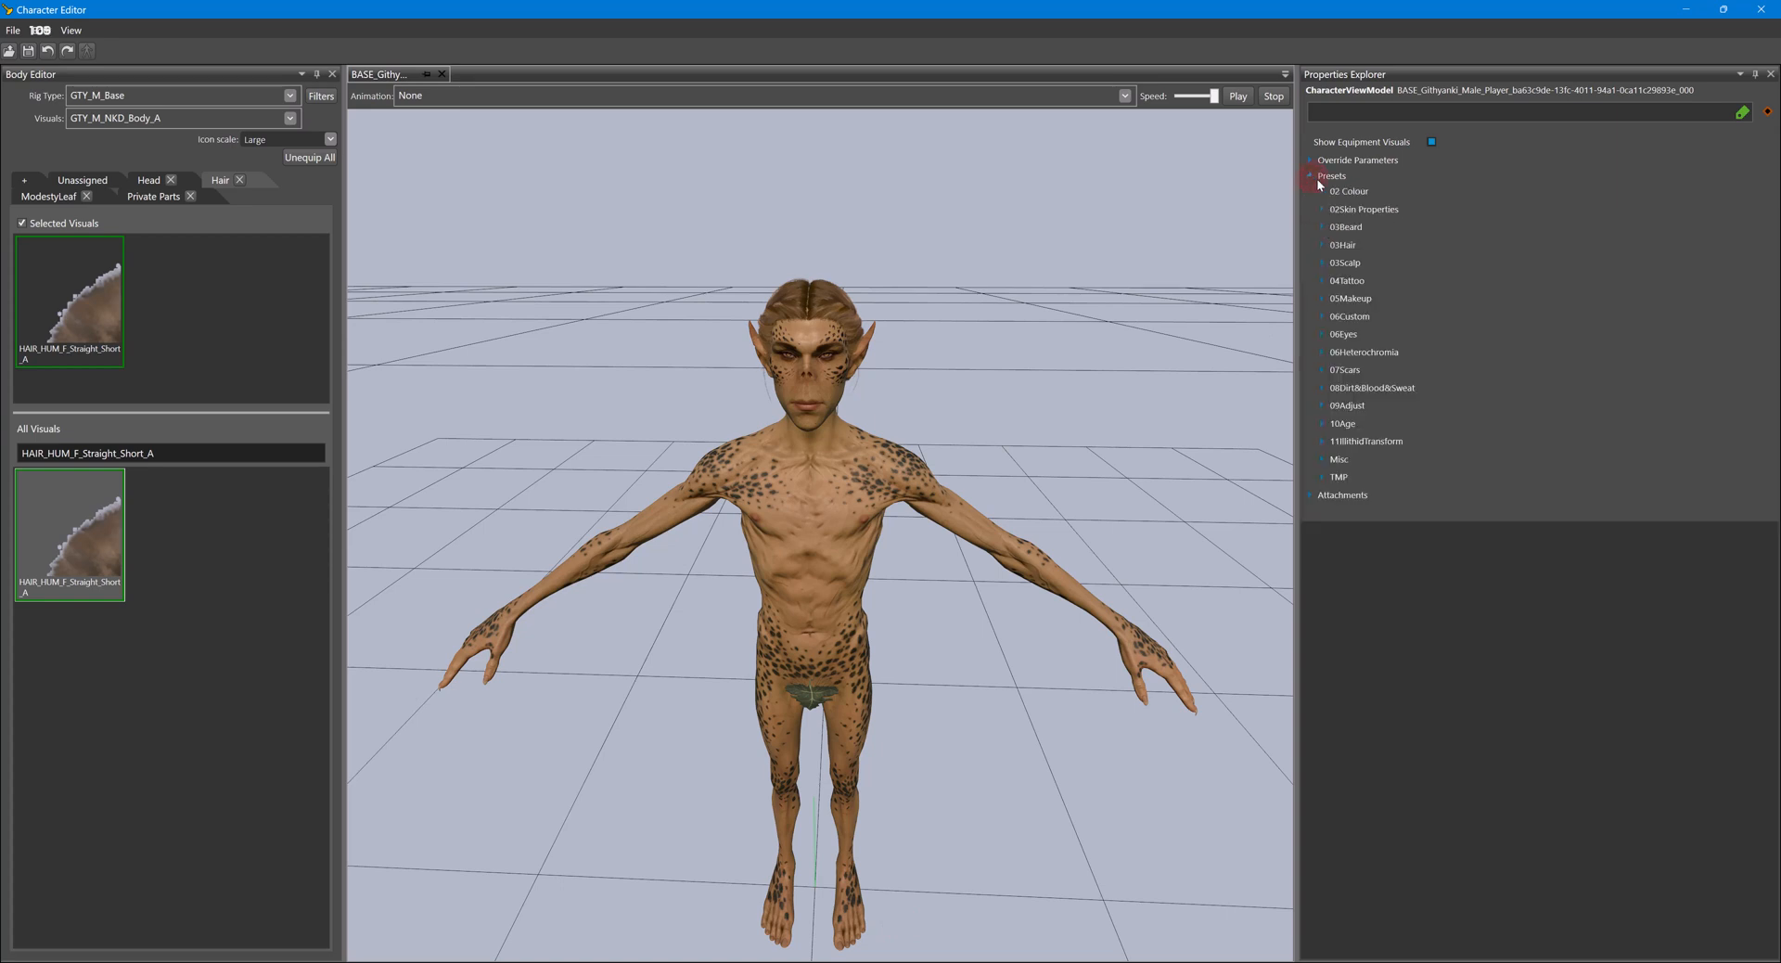
pyautogui.click(1323, 280)
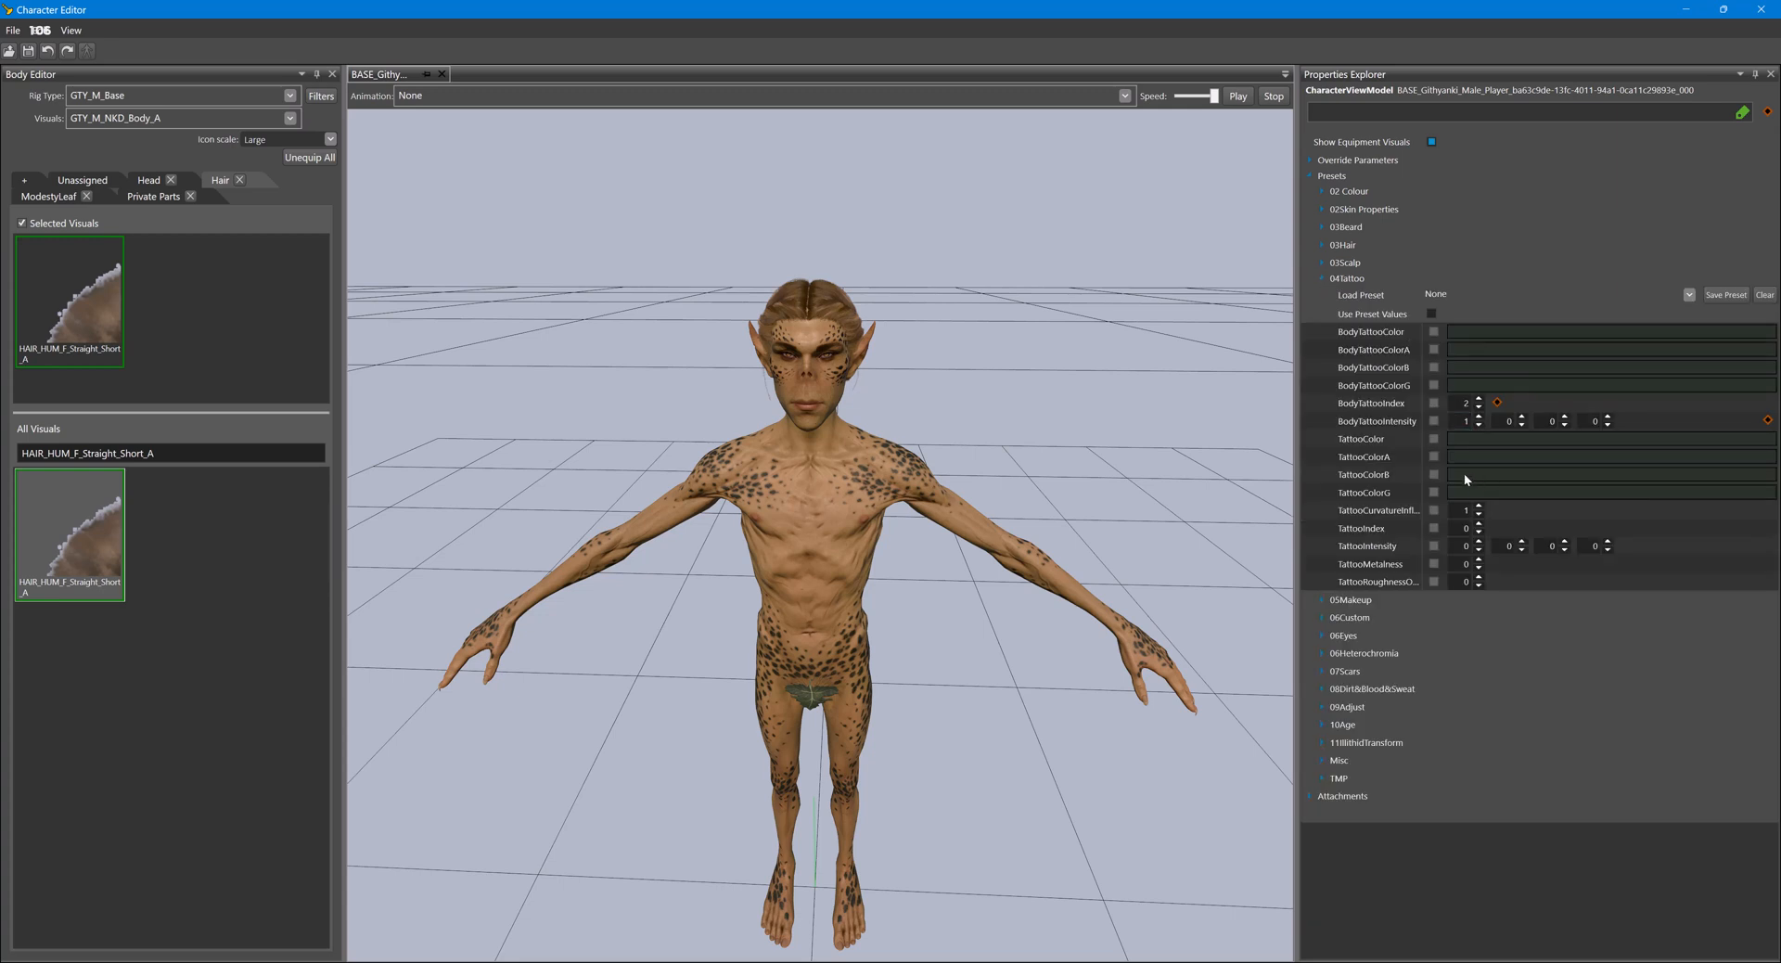
pyautogui.click(1434, 440)
pyautogui.click(1512, 441)
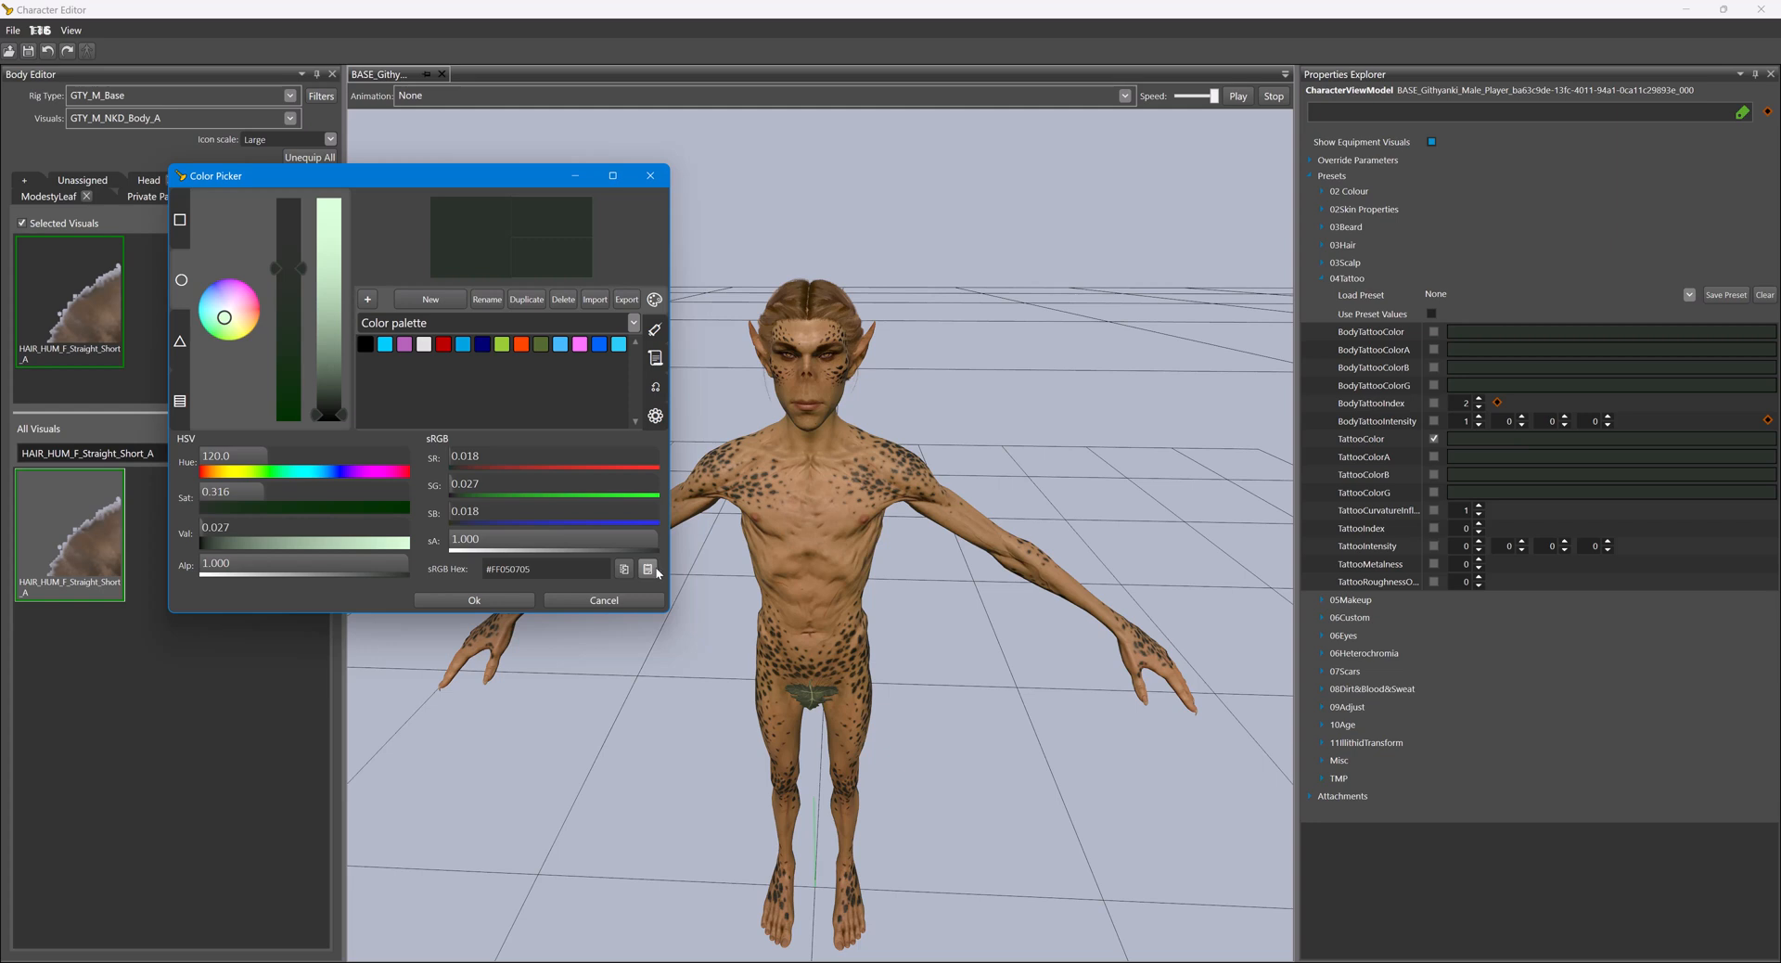
pyautogui.click(647, 569)
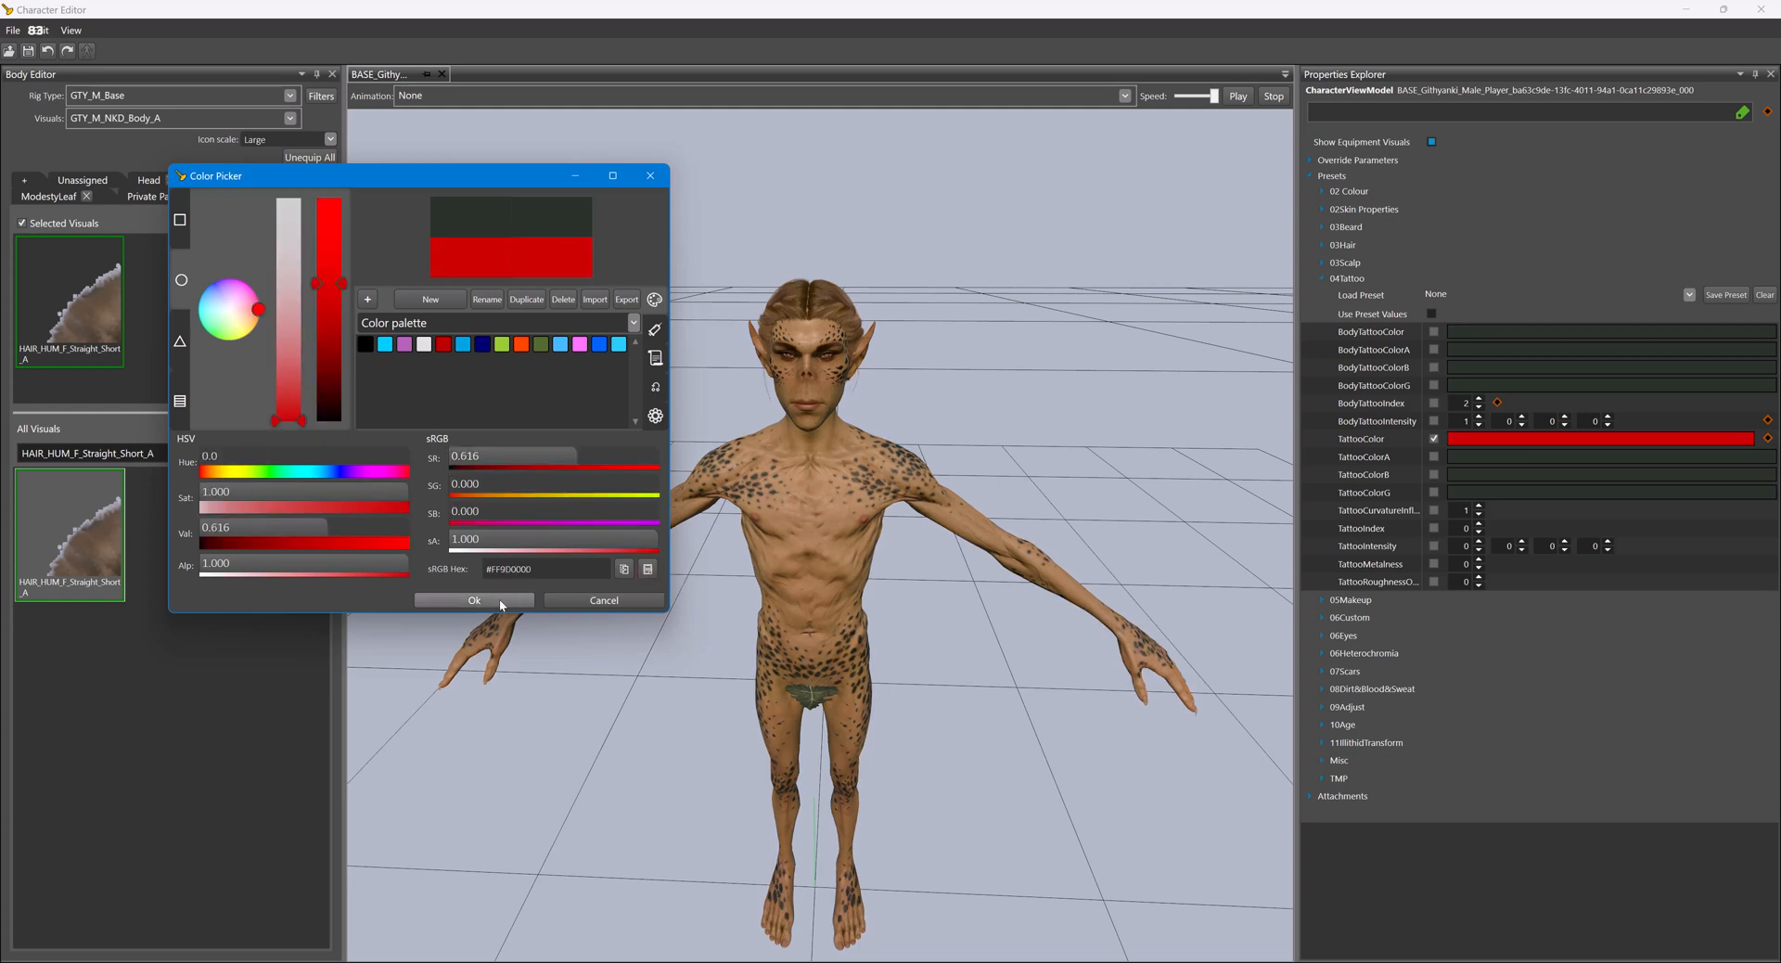
pyautogui.click(500, 602)
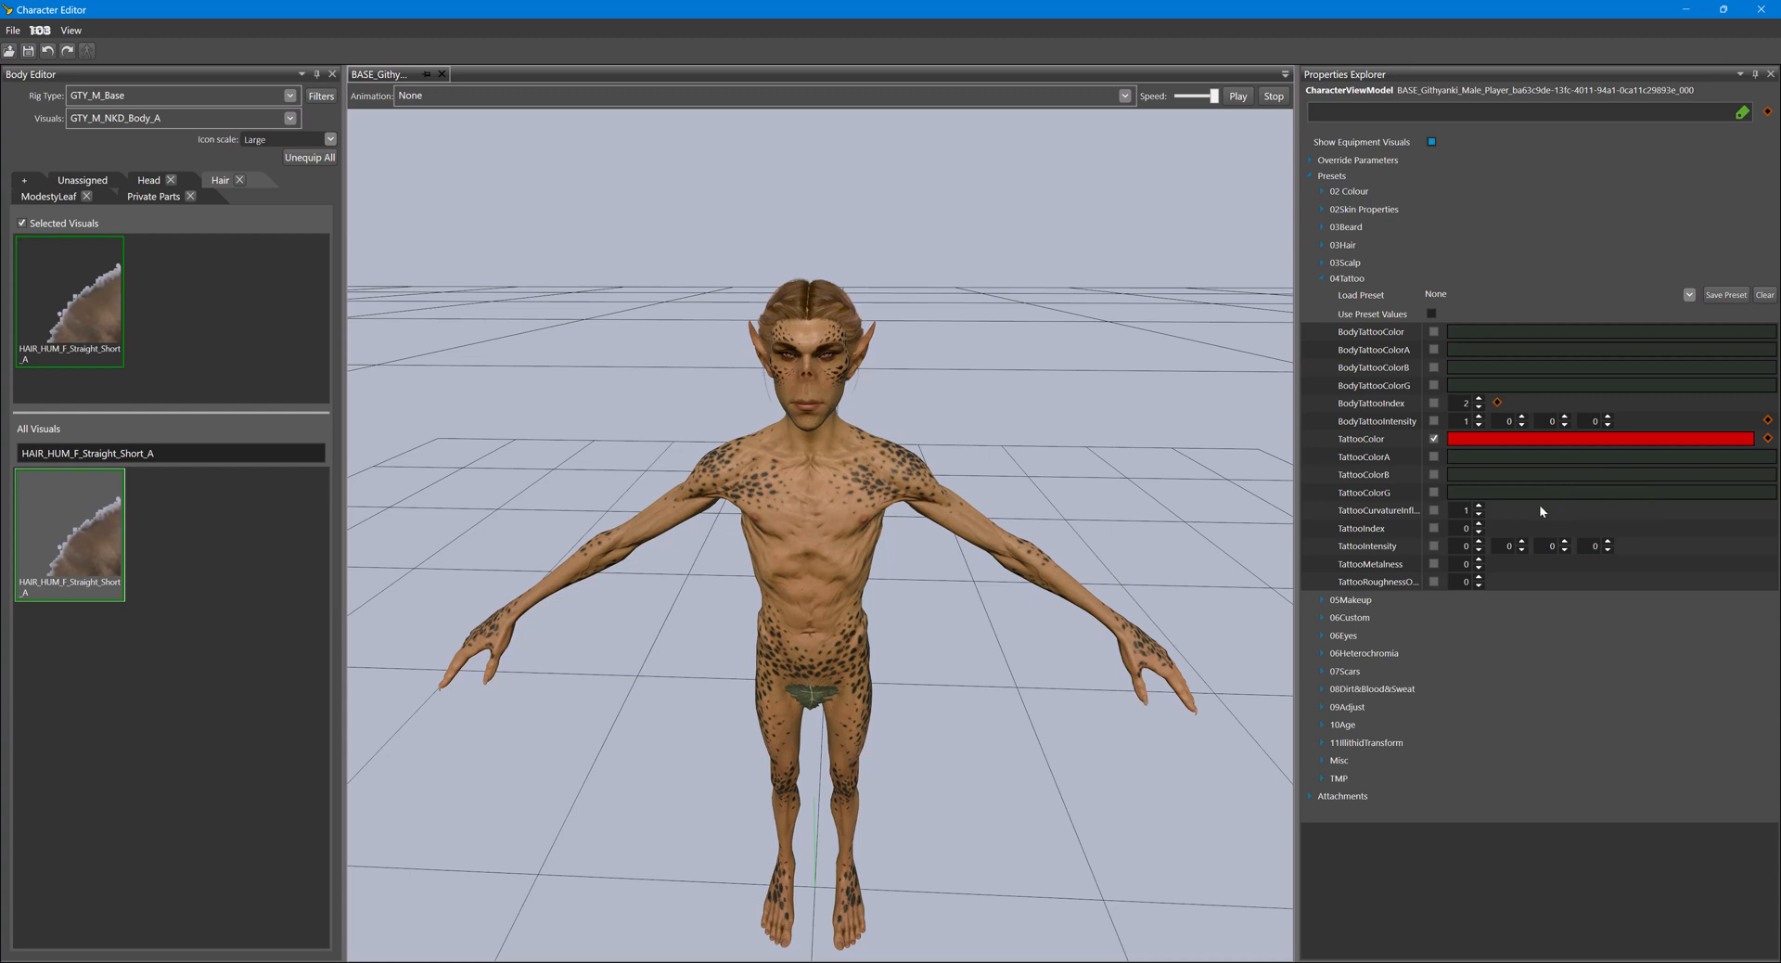
# - Enable the TattooIndex override with value 1 and the TattooIntensity override with a first value of 1
pyautogui.click(1434, 527)
pyautogui.moveTo(1105, 542); pyautogui.dragTo(1108, 548, button='right')
pyautogui.moveTo(1108, 547); pyautogui.dragTo(1027, 514)
pyautogui.moveTo(1027, 514); pyautogui.dragTo(1027, 514, button='right')
pyautogui.scroll(10, 1020, 505)
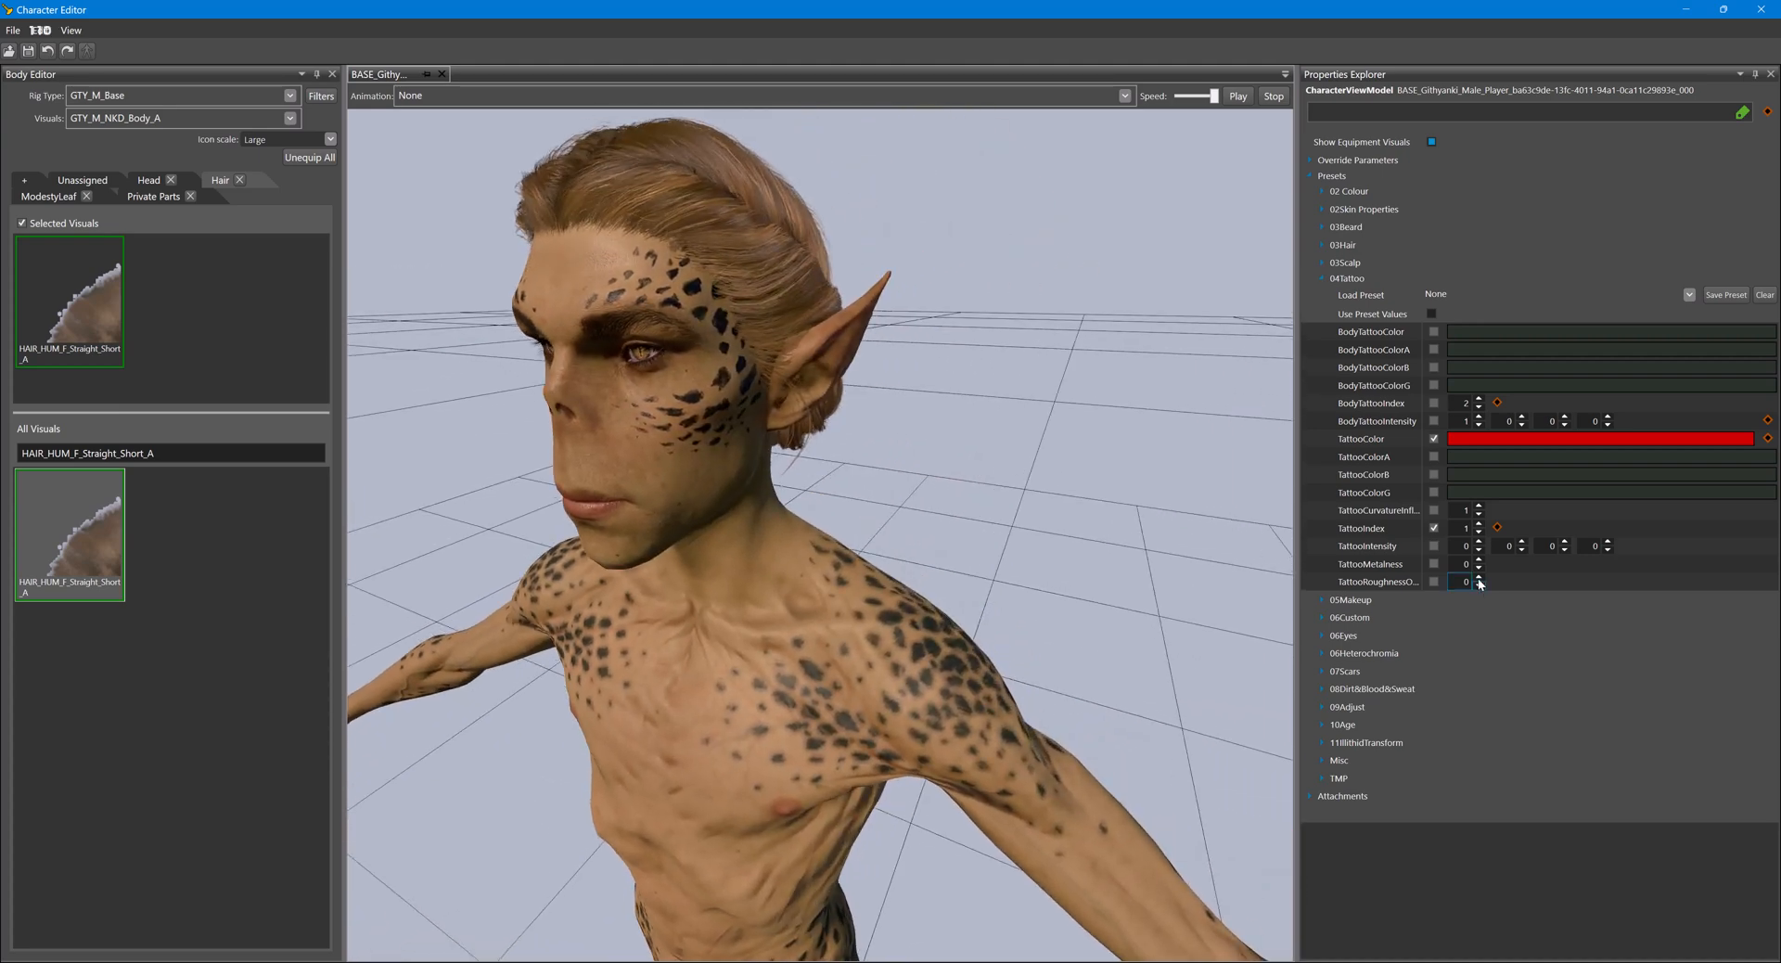
pyautogui.click(1435, 547)
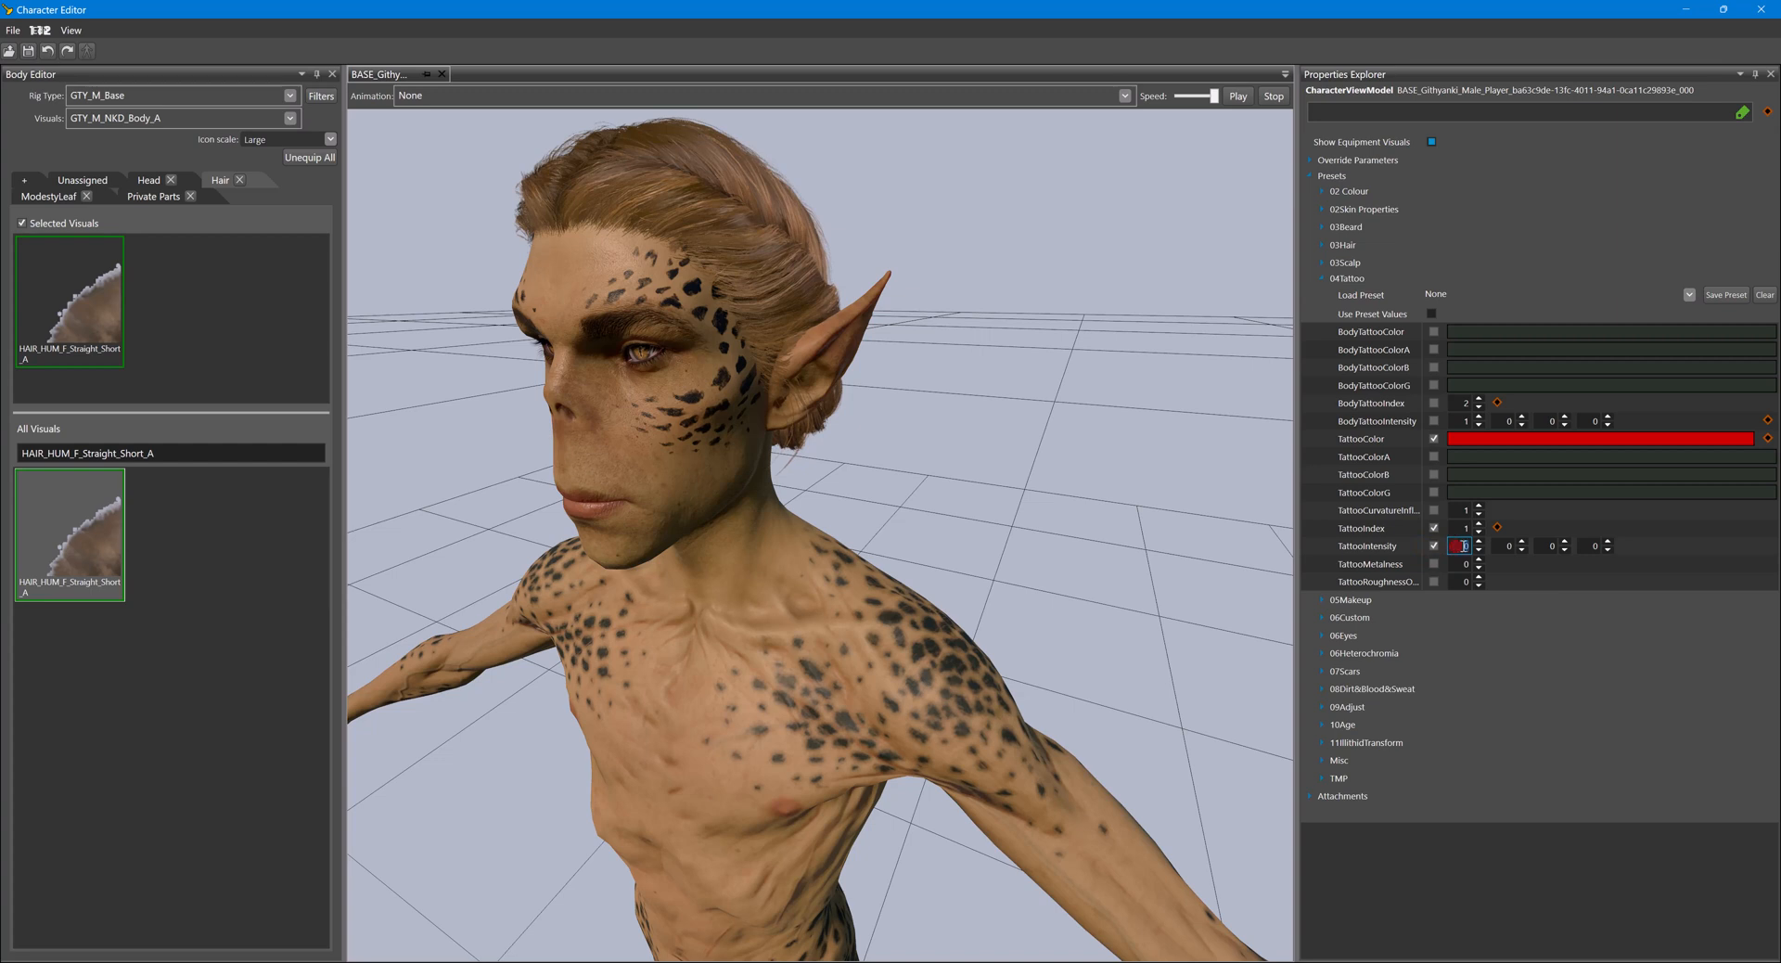
pyautogui.doubleClick(1465, 546)
pyautogui.write('1')
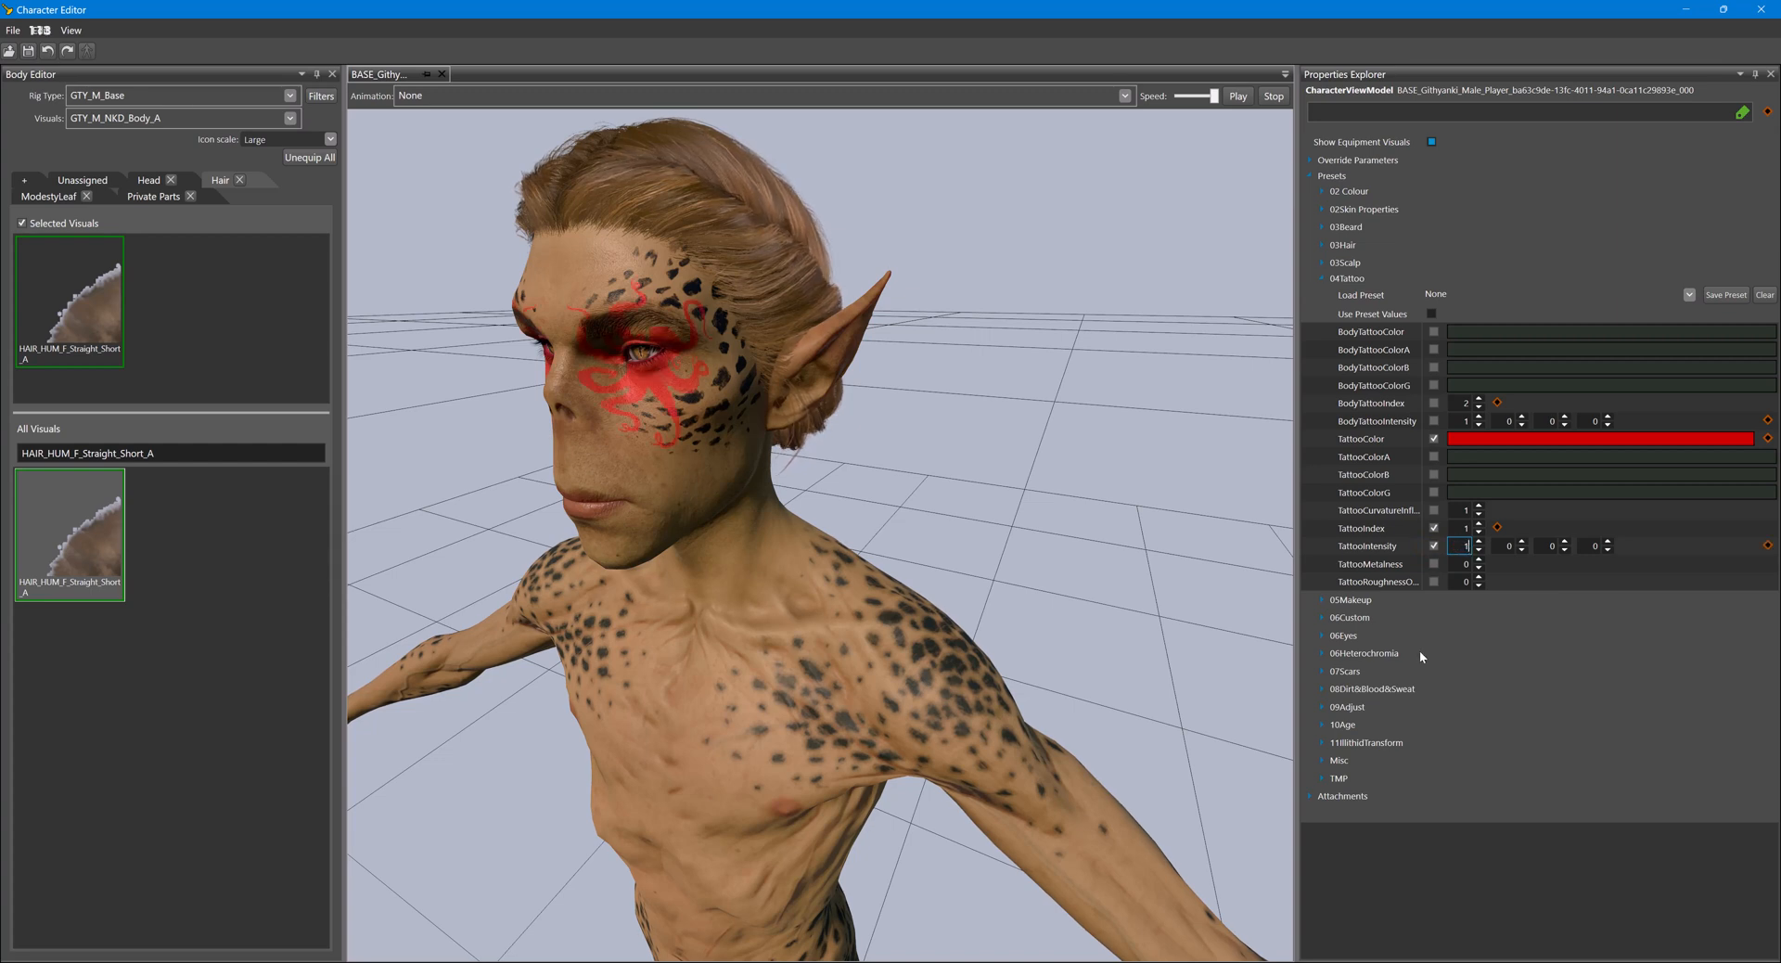
# - Test TattooIntensity at 0 and 2, restore it to 1, and set TattooIndex to 0
pyautogui.click(1463, 546)
pyautogui.write('0')
pyautogui.moveTo(980, 646)
pyautogui.mouseDown()
pyautogui.moveTo(1050, 655)
pyautogui.moveTo(962, 651)
pyautogui.mouseUp()
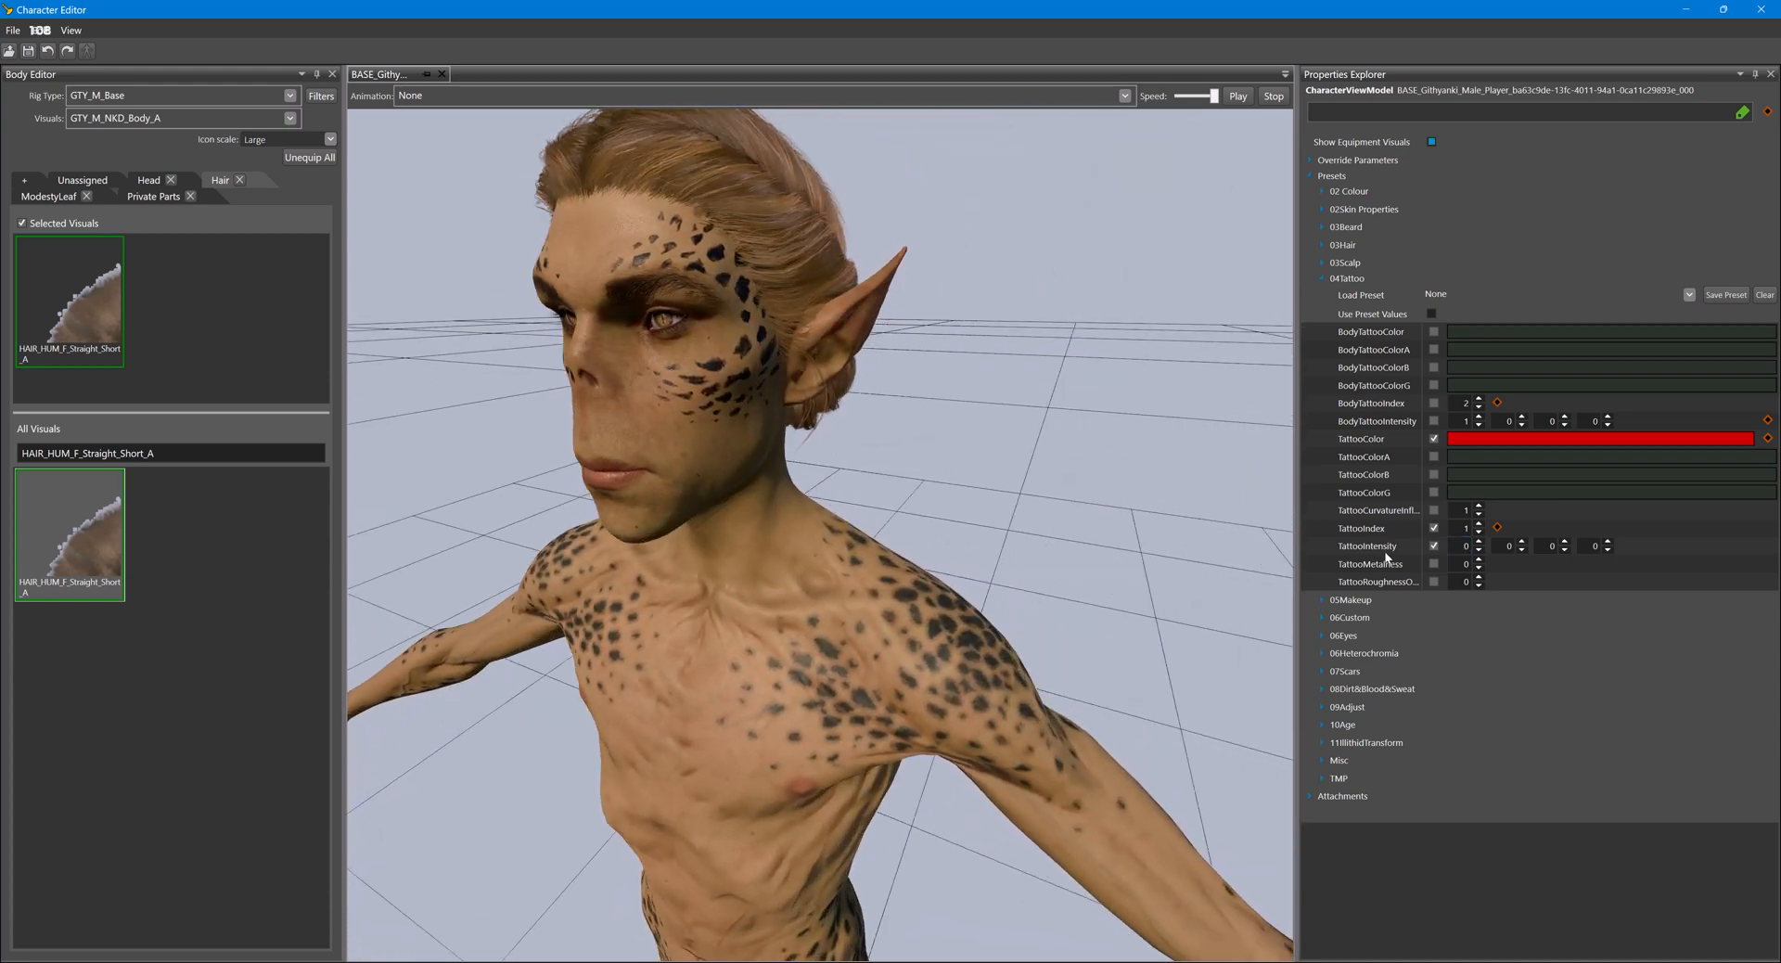
pyautogui.write('2')
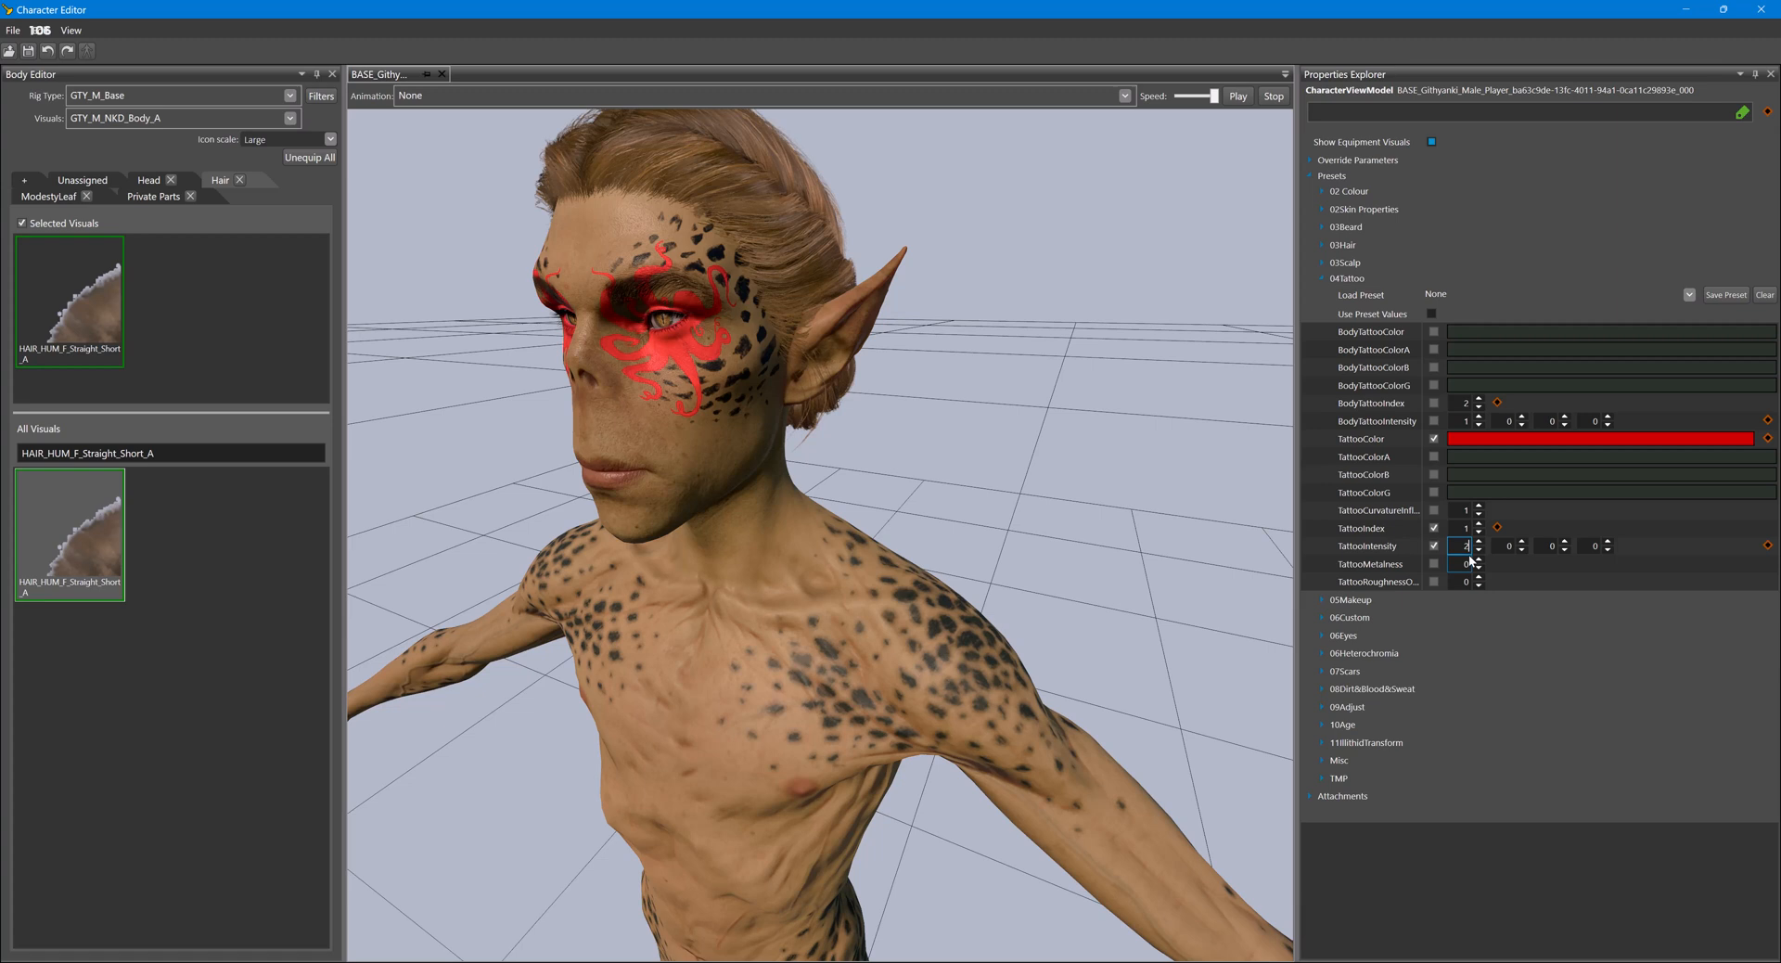
pyautogui.press('BackSpace')
pyautogui.write('1')
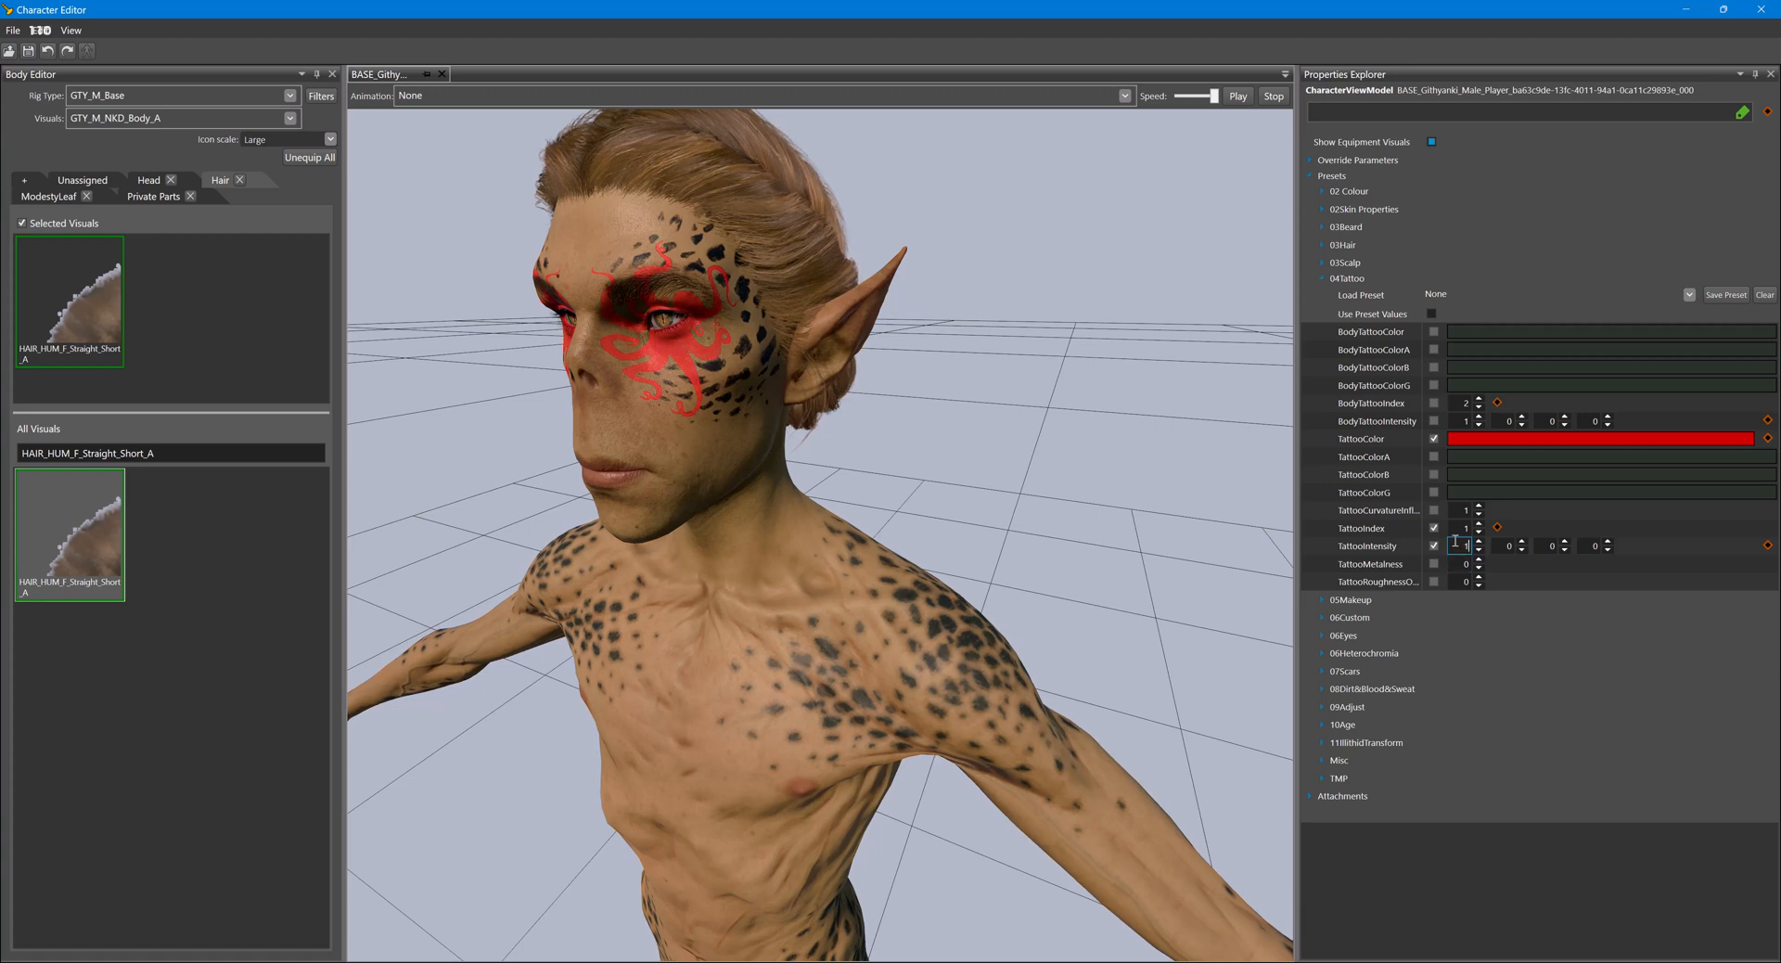
pyautogui.moveTo(1460, 530); pyautogui.dragTo(1471, 532)
pyautogui.write('0')
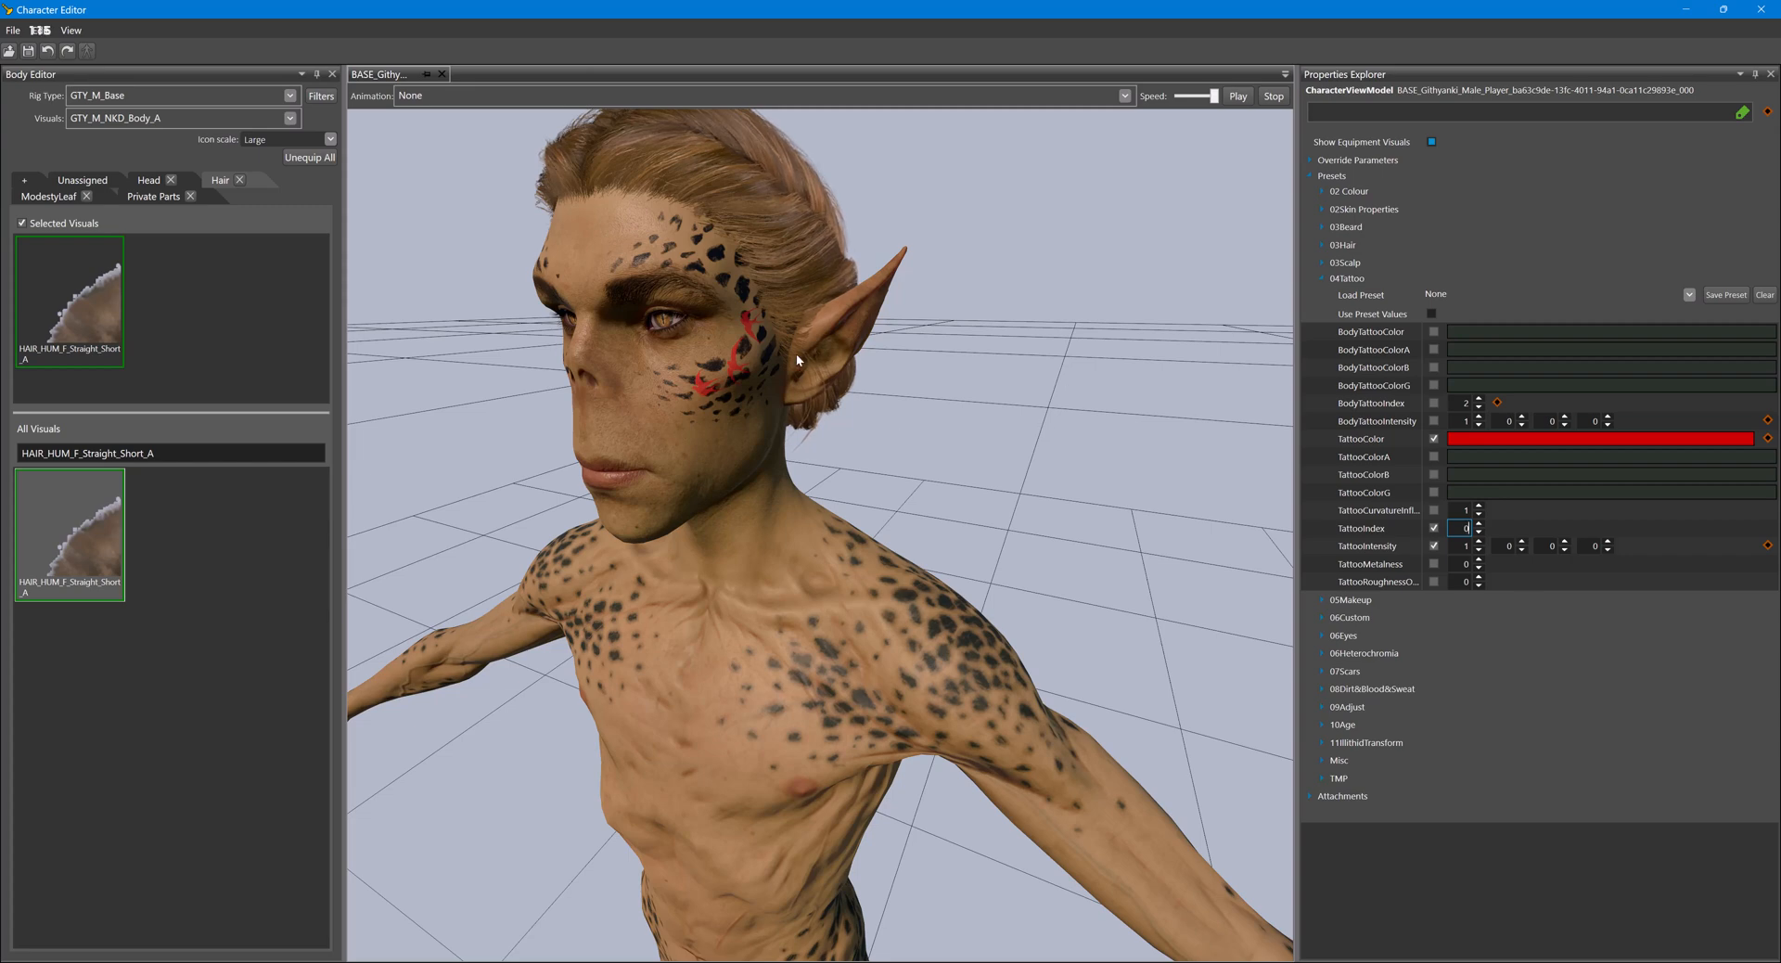
# - Switch to the Glasses editor's game viewport, run game mode, preview several tattoo styles under the character's Body Art, and leave game mode
pyautogui.moveTo(886, 959)
pyautogui.click(805, 916)
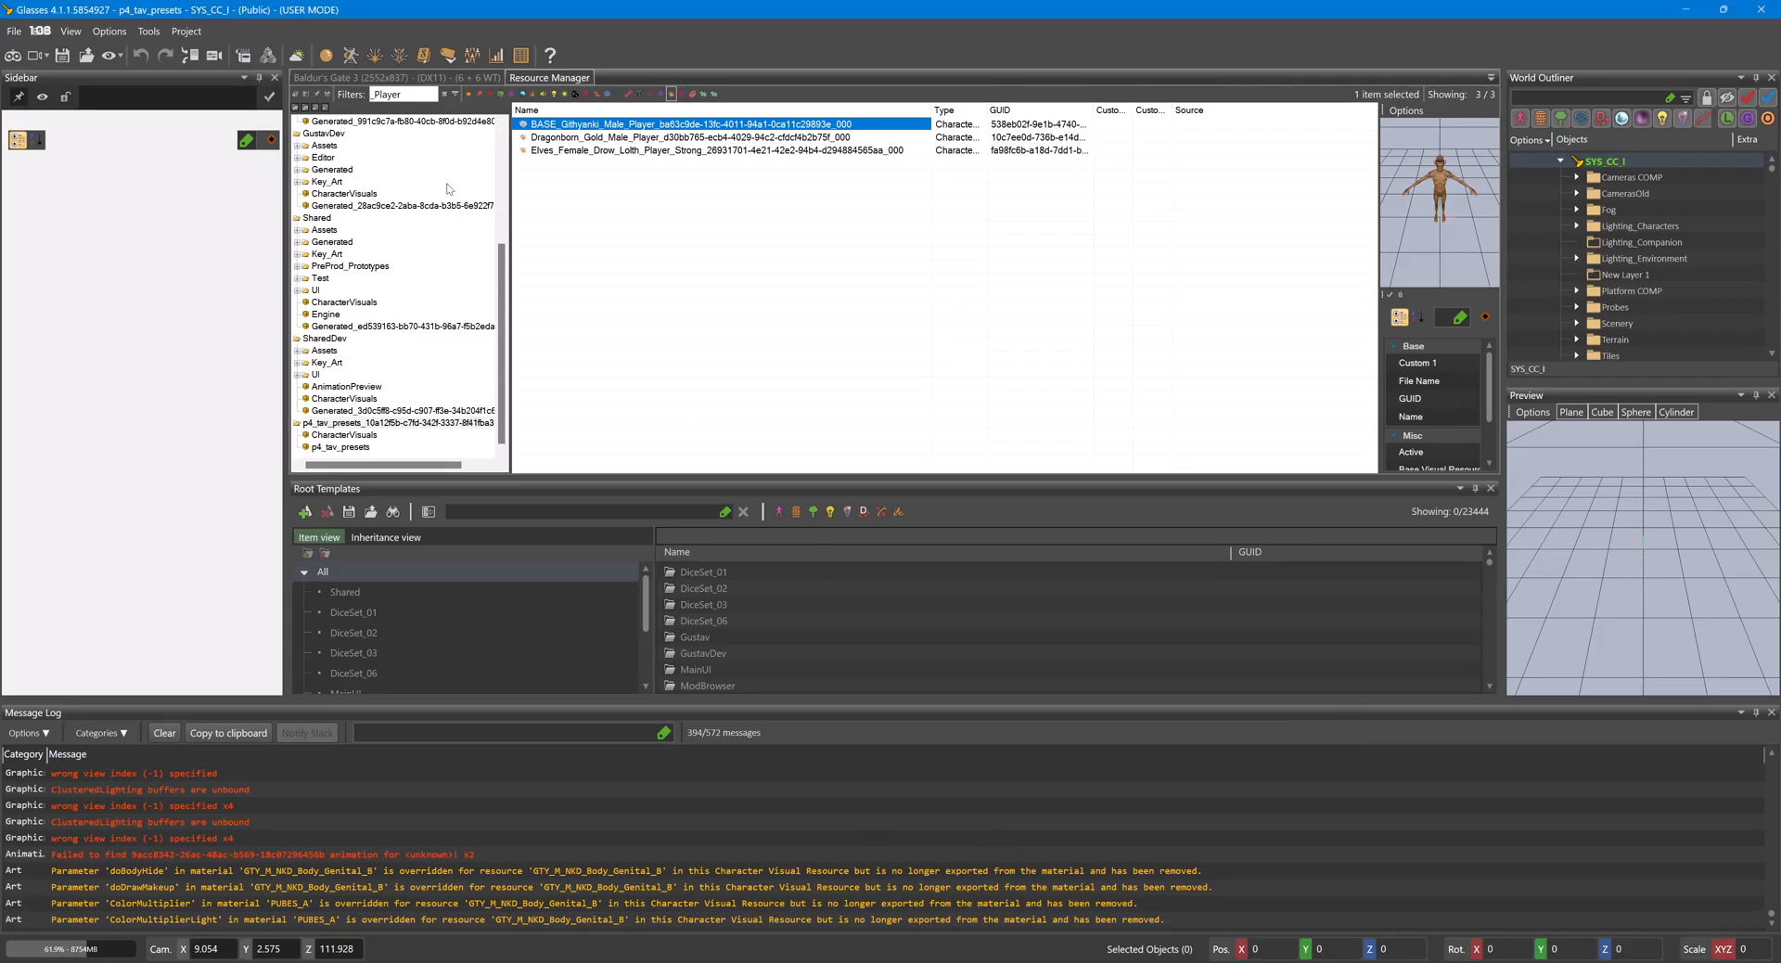
pyautogui.click(346, 79)
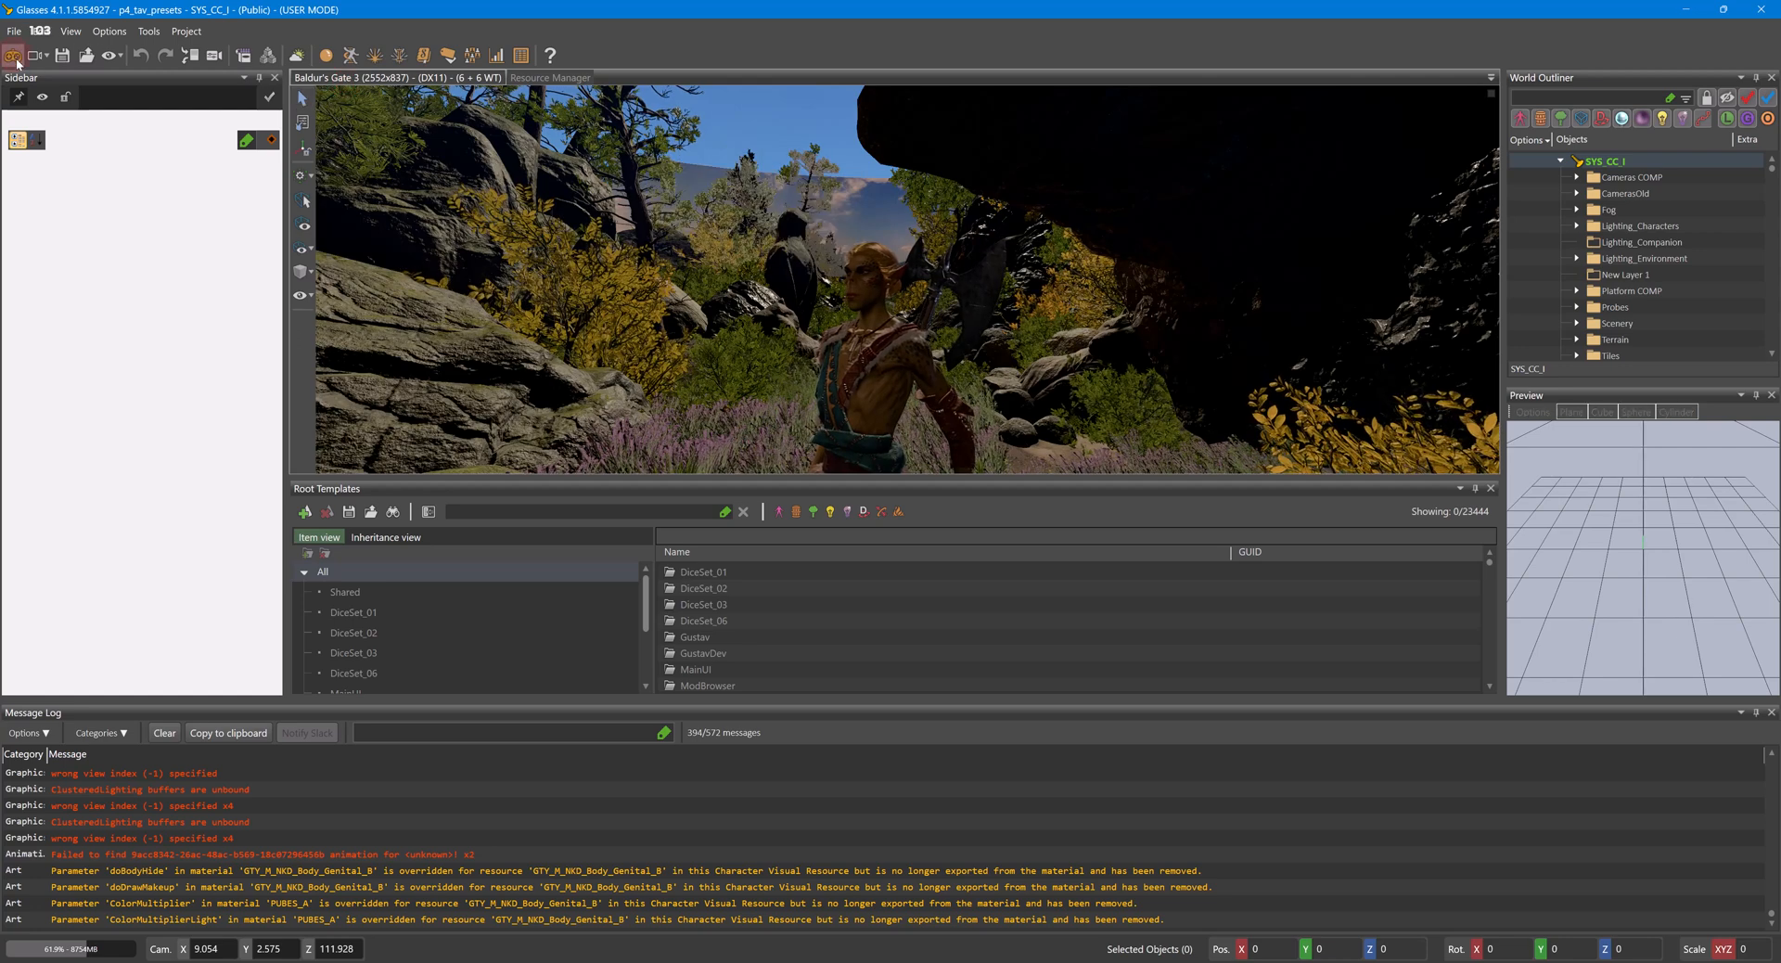
pyautogui.click(869, 451)
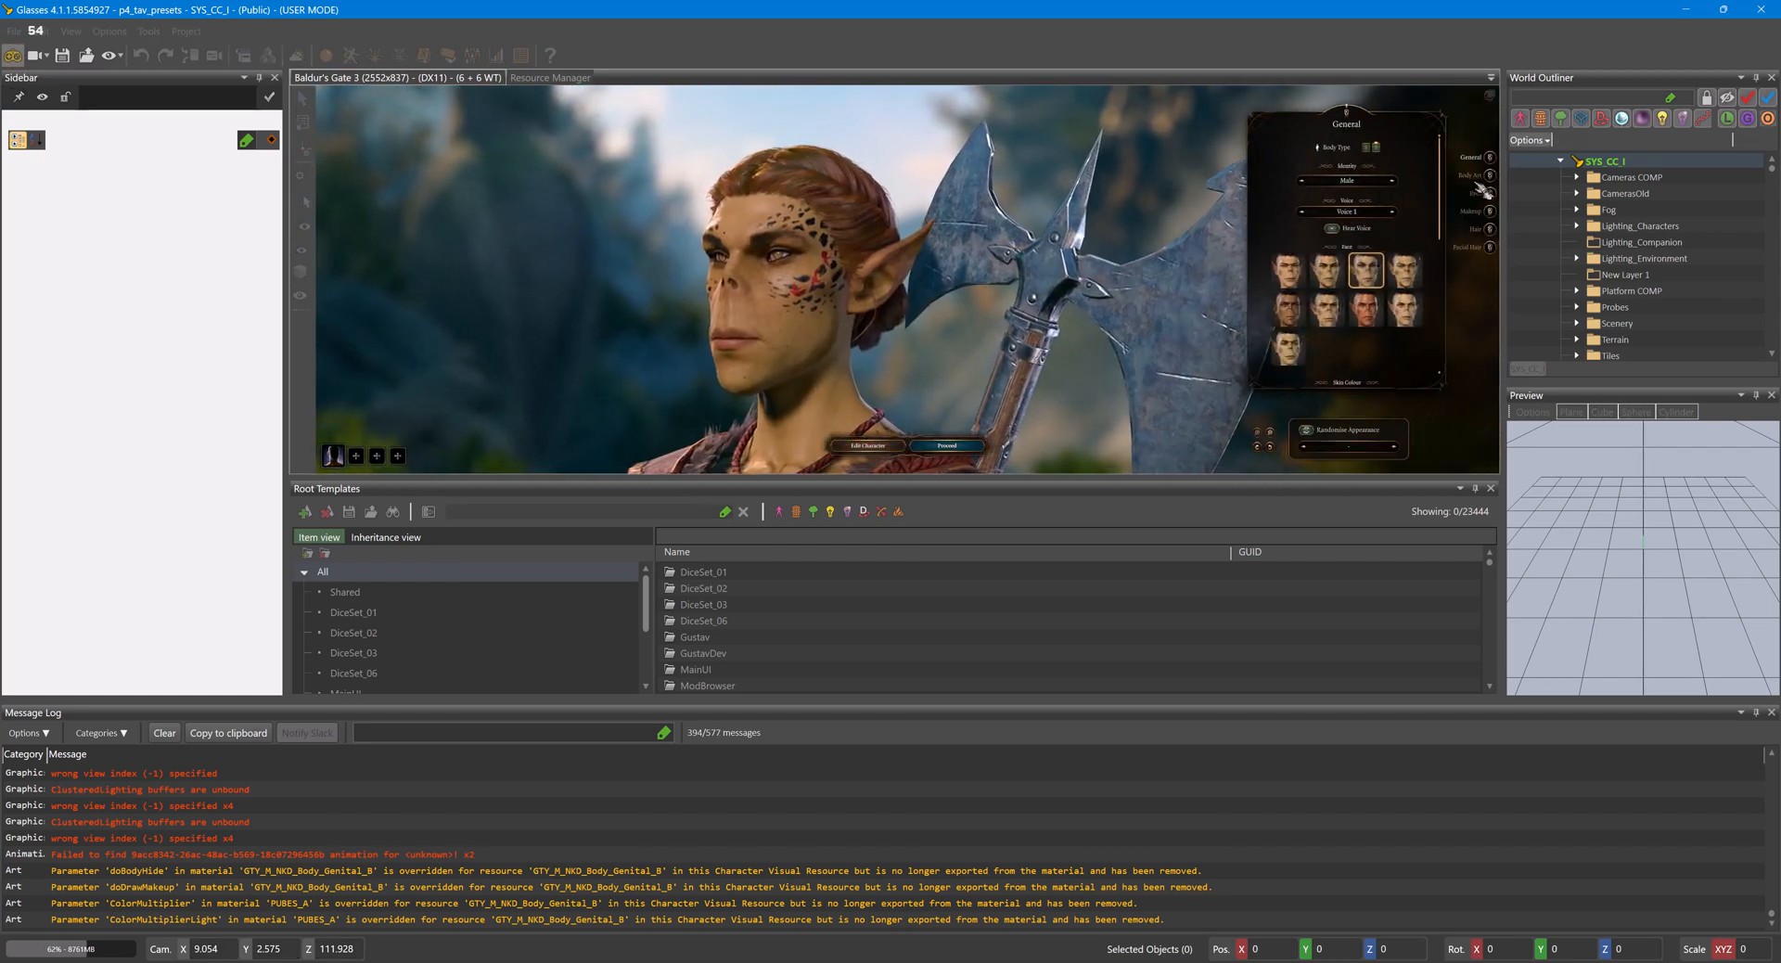
pyautogui.click(1491, 175)
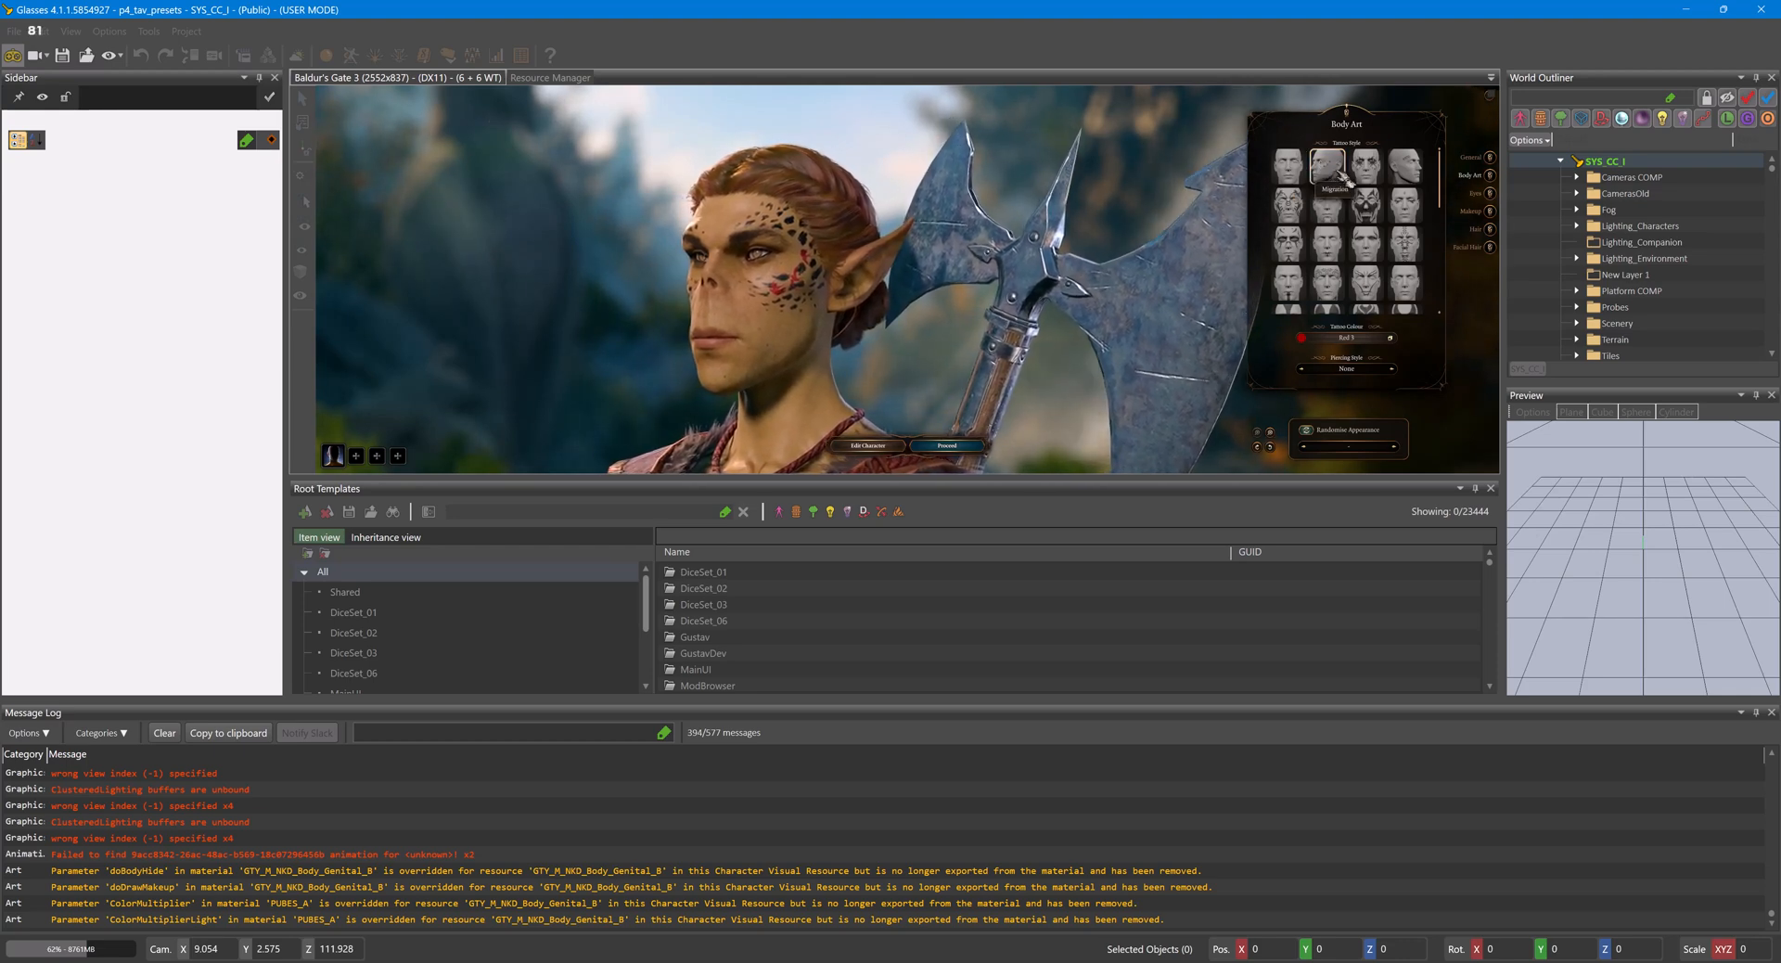
pyautogui.click(1288, 204)
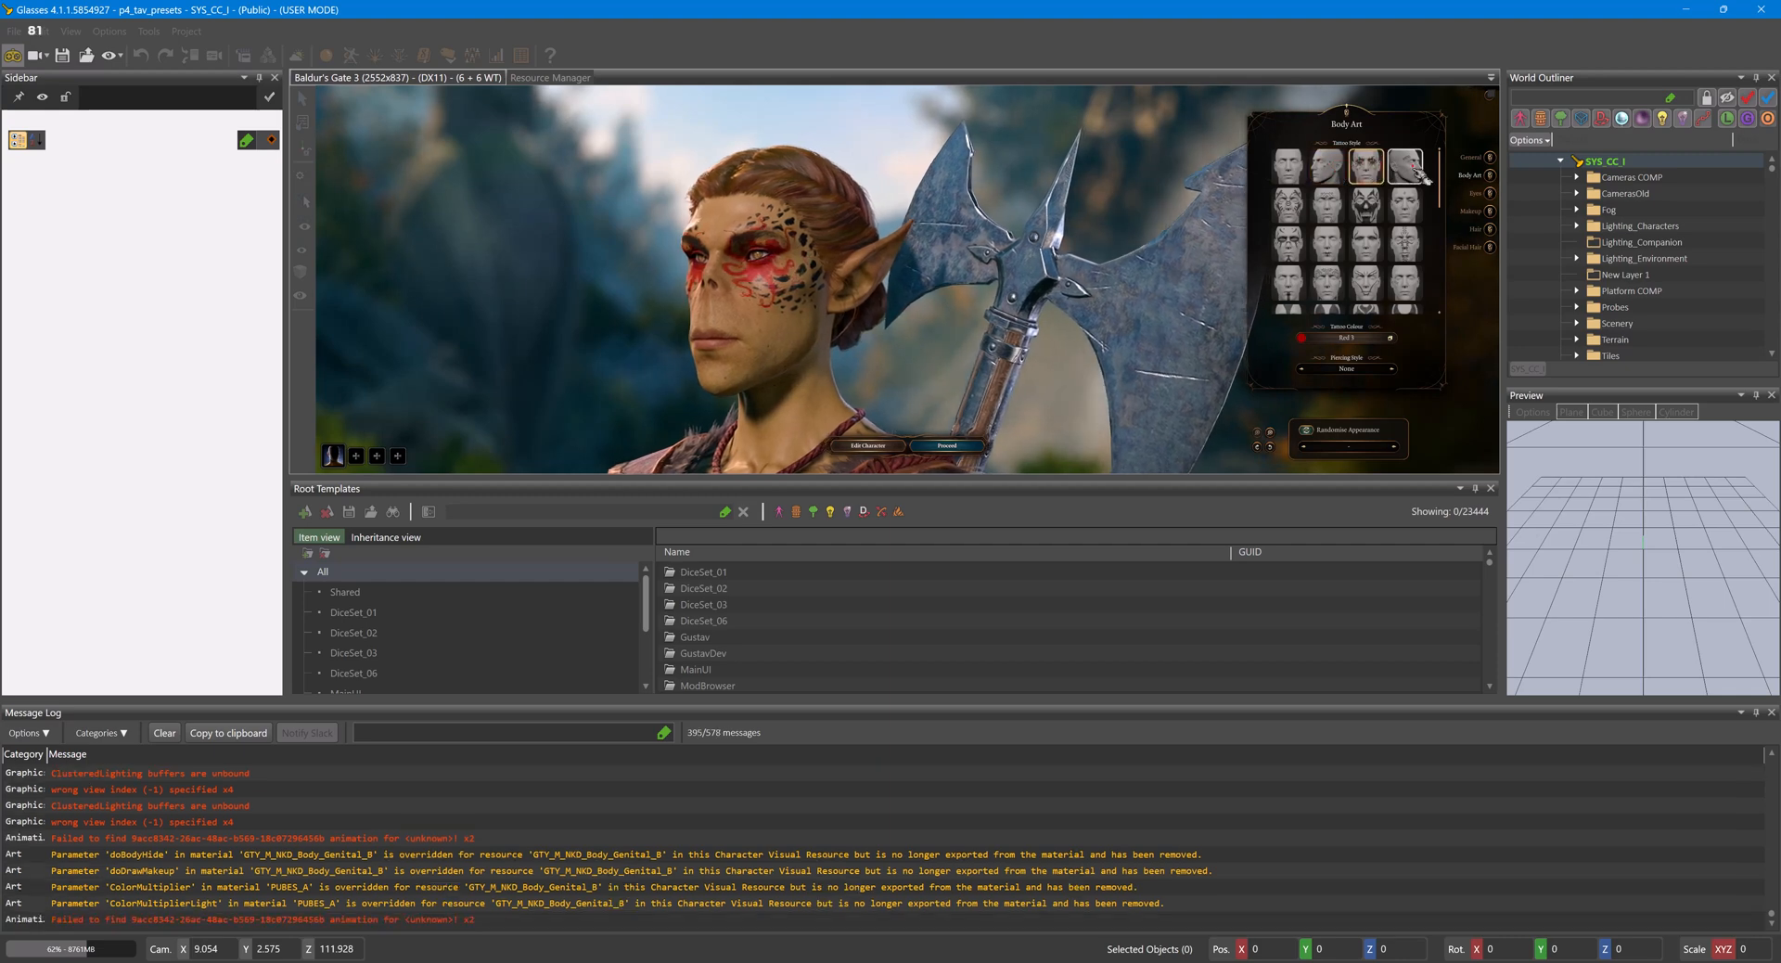
pyautogui.click(1331, 215)
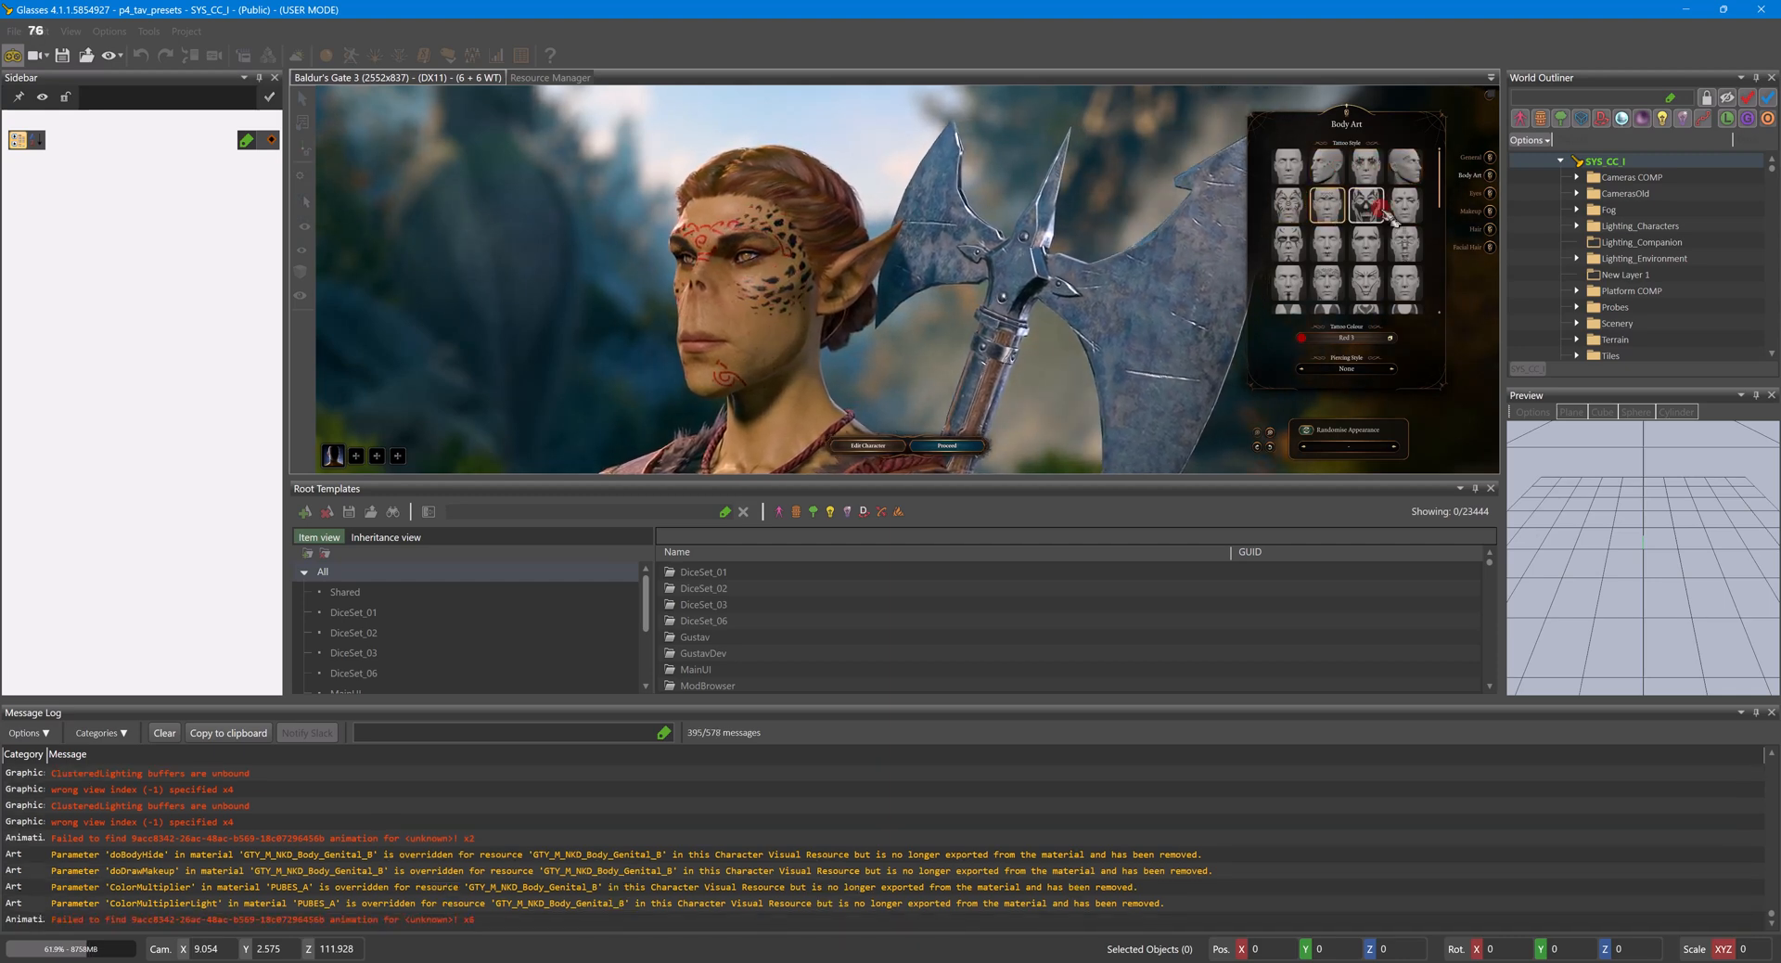
pyautogui.click(1419, 218)
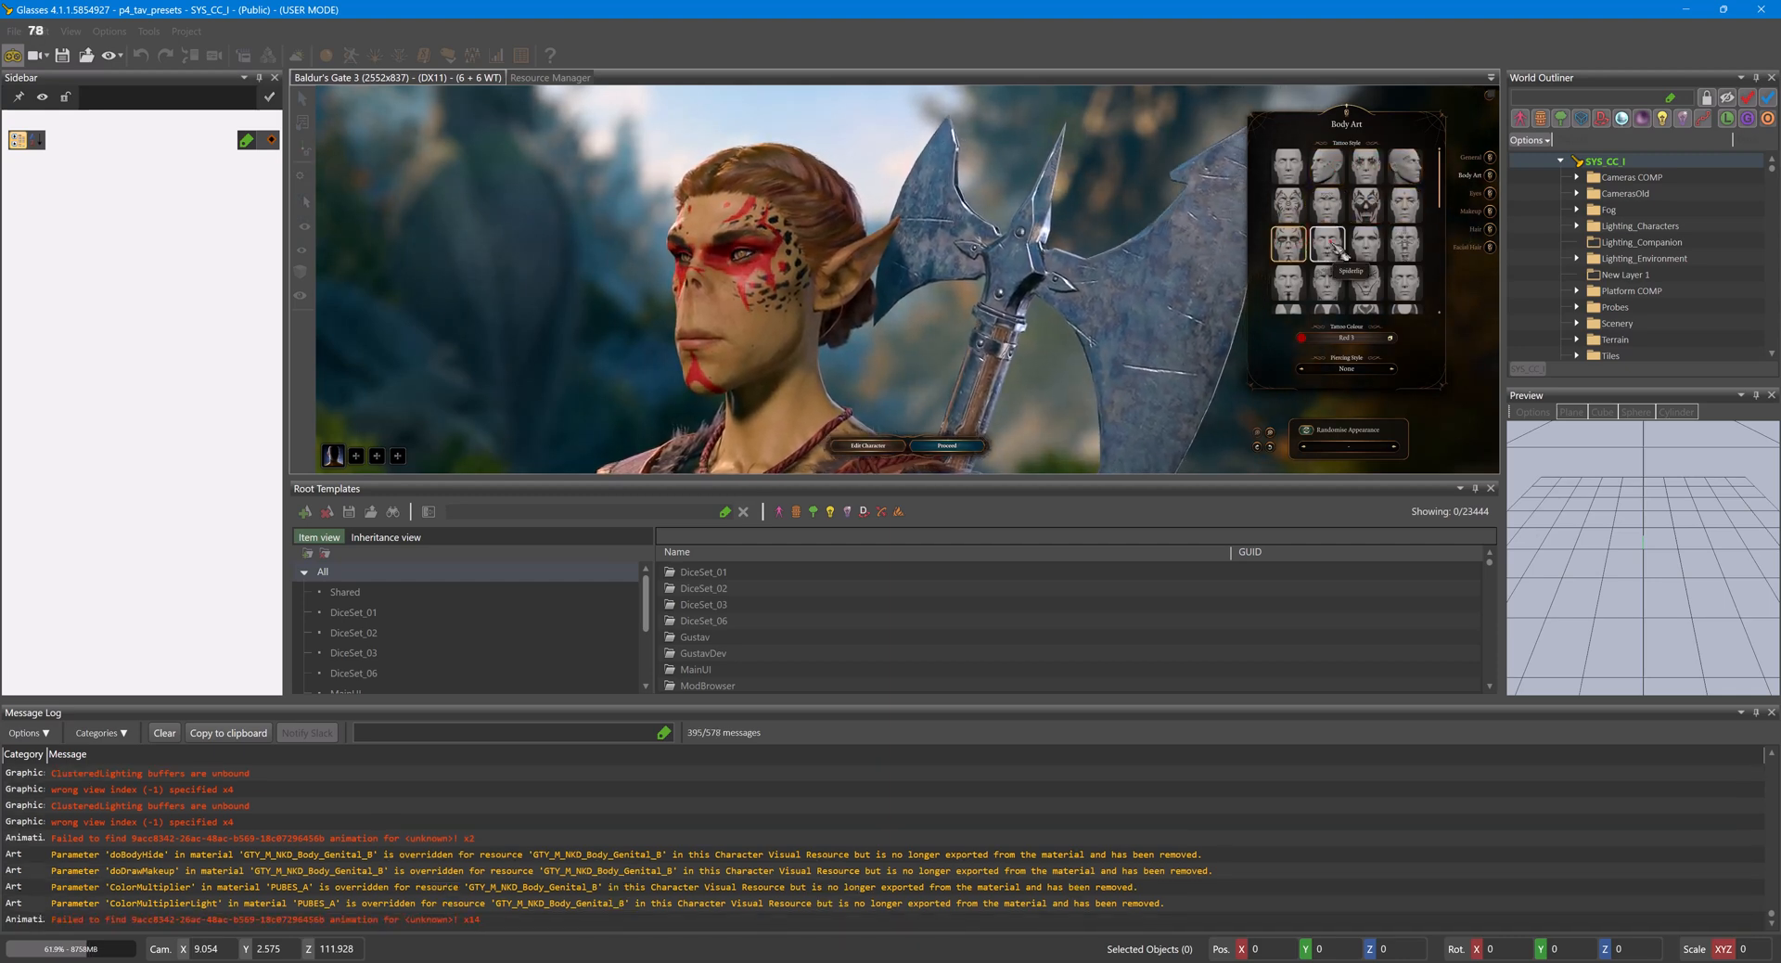
pyautogui.click(1371, 250)
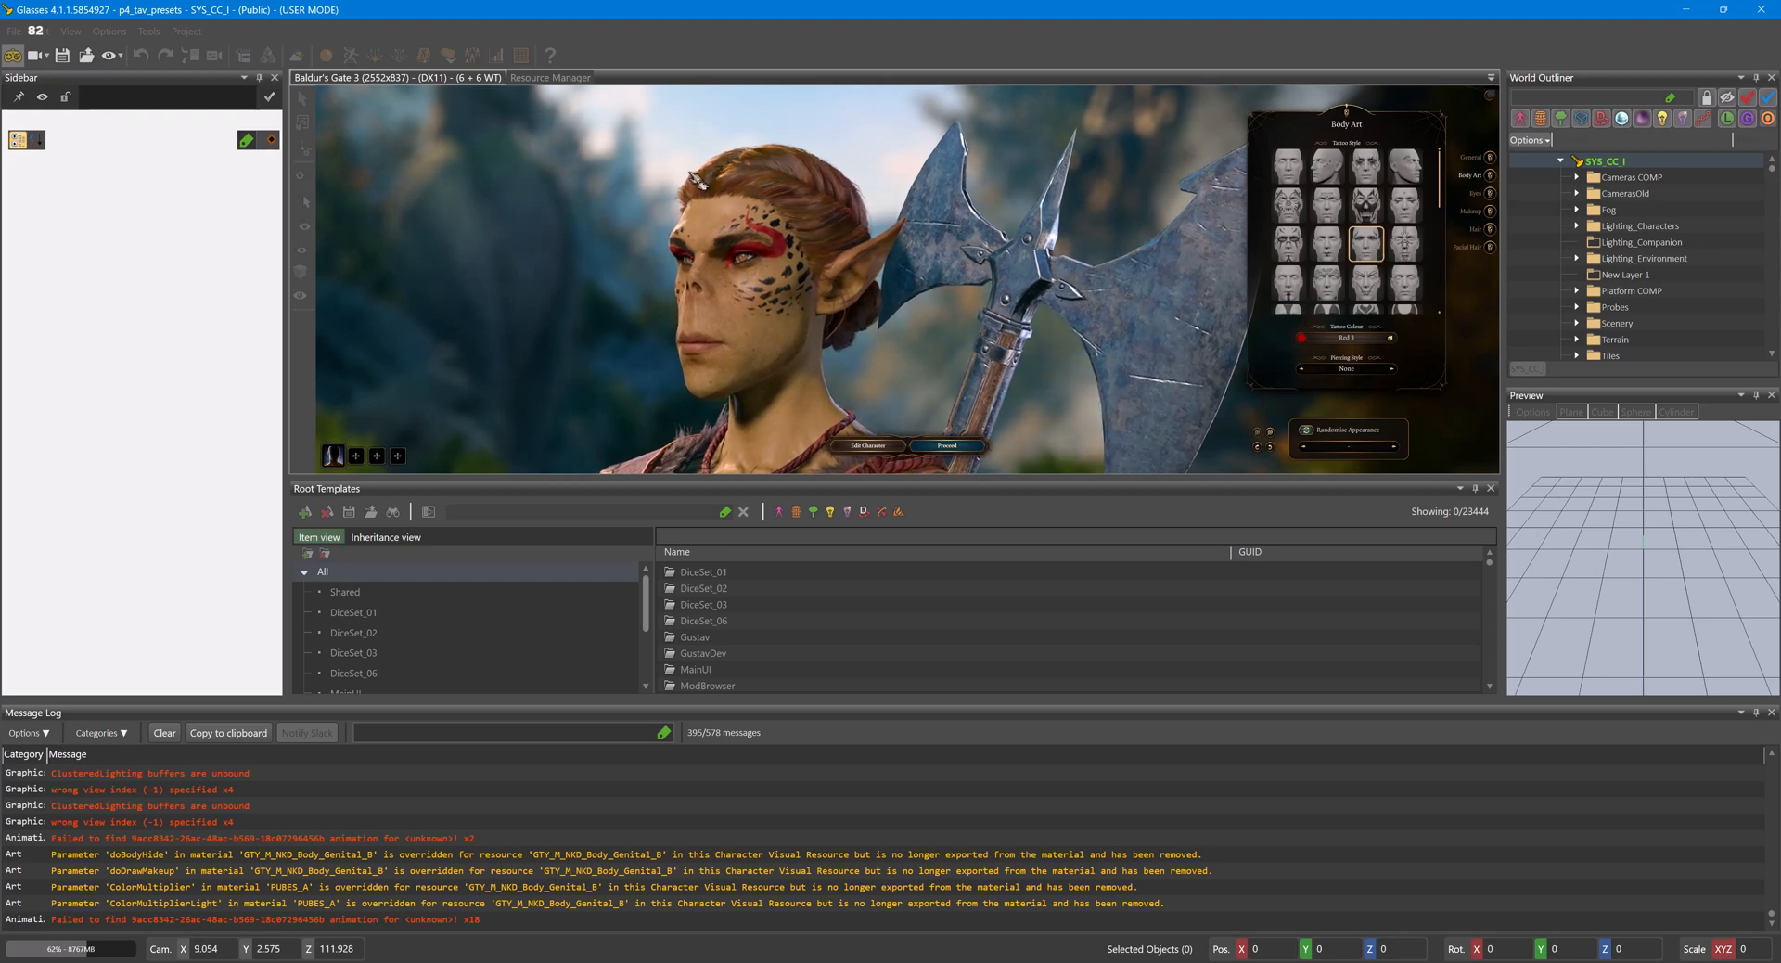
pyautogui.click(13, 56)
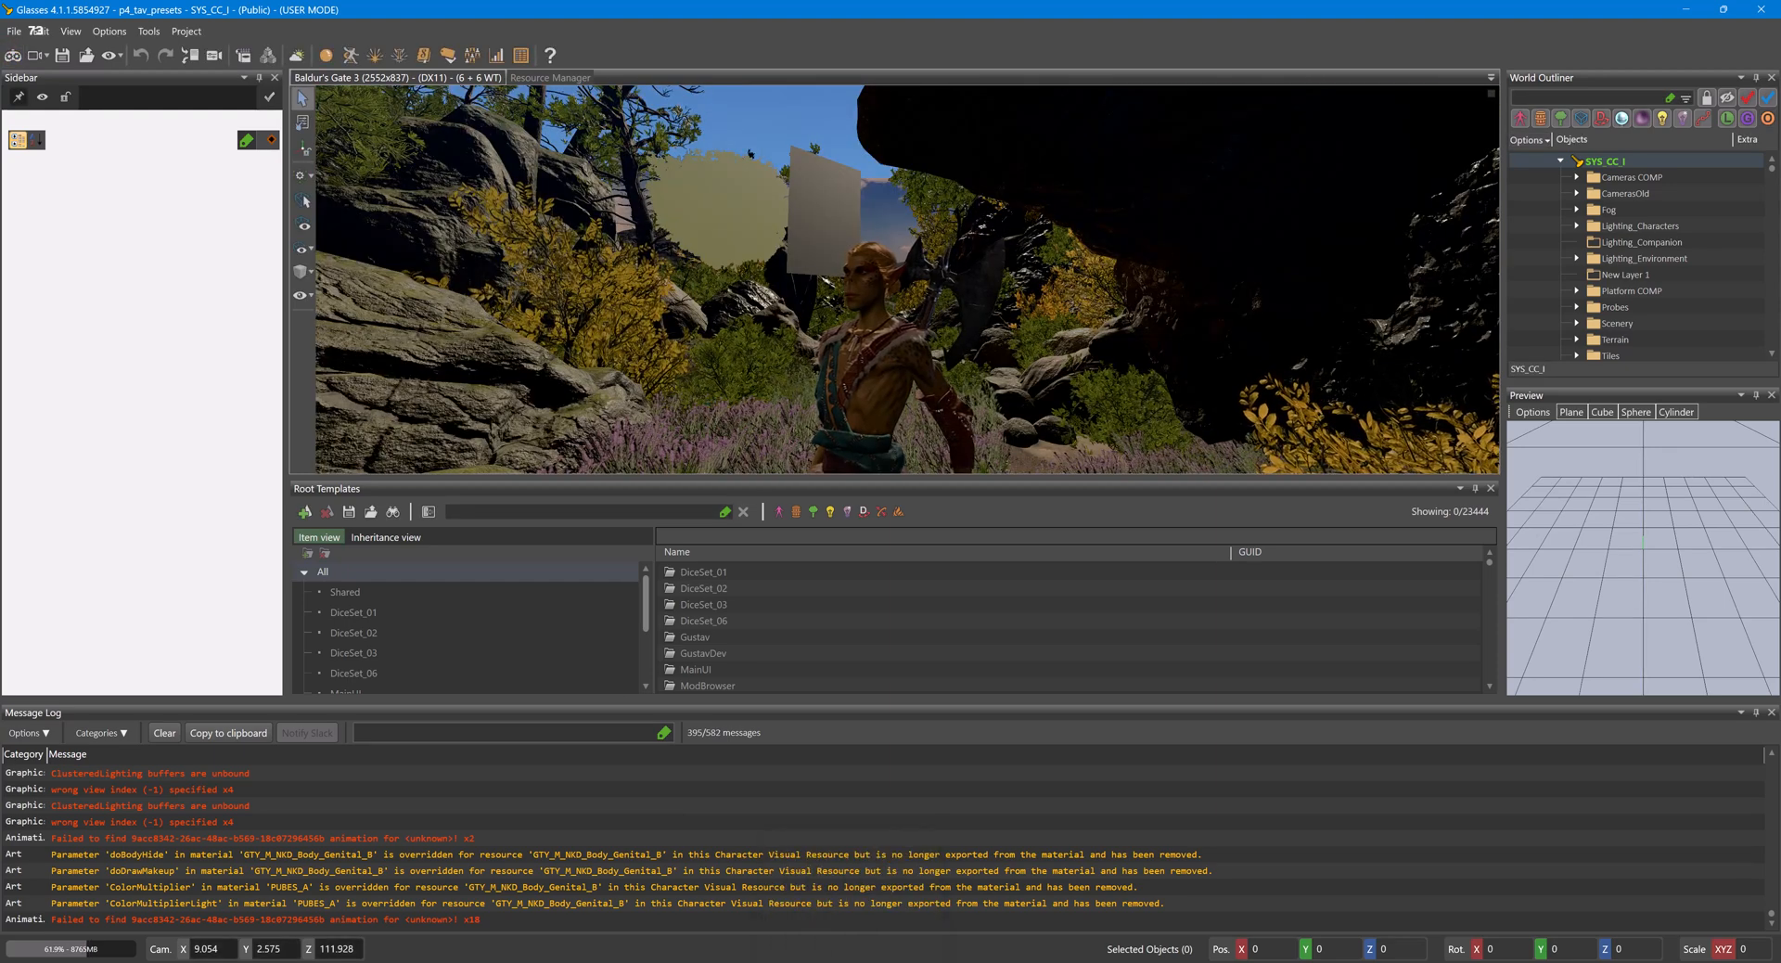
# - Return to the Character Editor, set TattooIndex to 9, toggle the TattooMetalness override, and collapse the 04Tattoo presets
pyautogui.moveTo(876, 960)
pyautogui.click(876, 904)
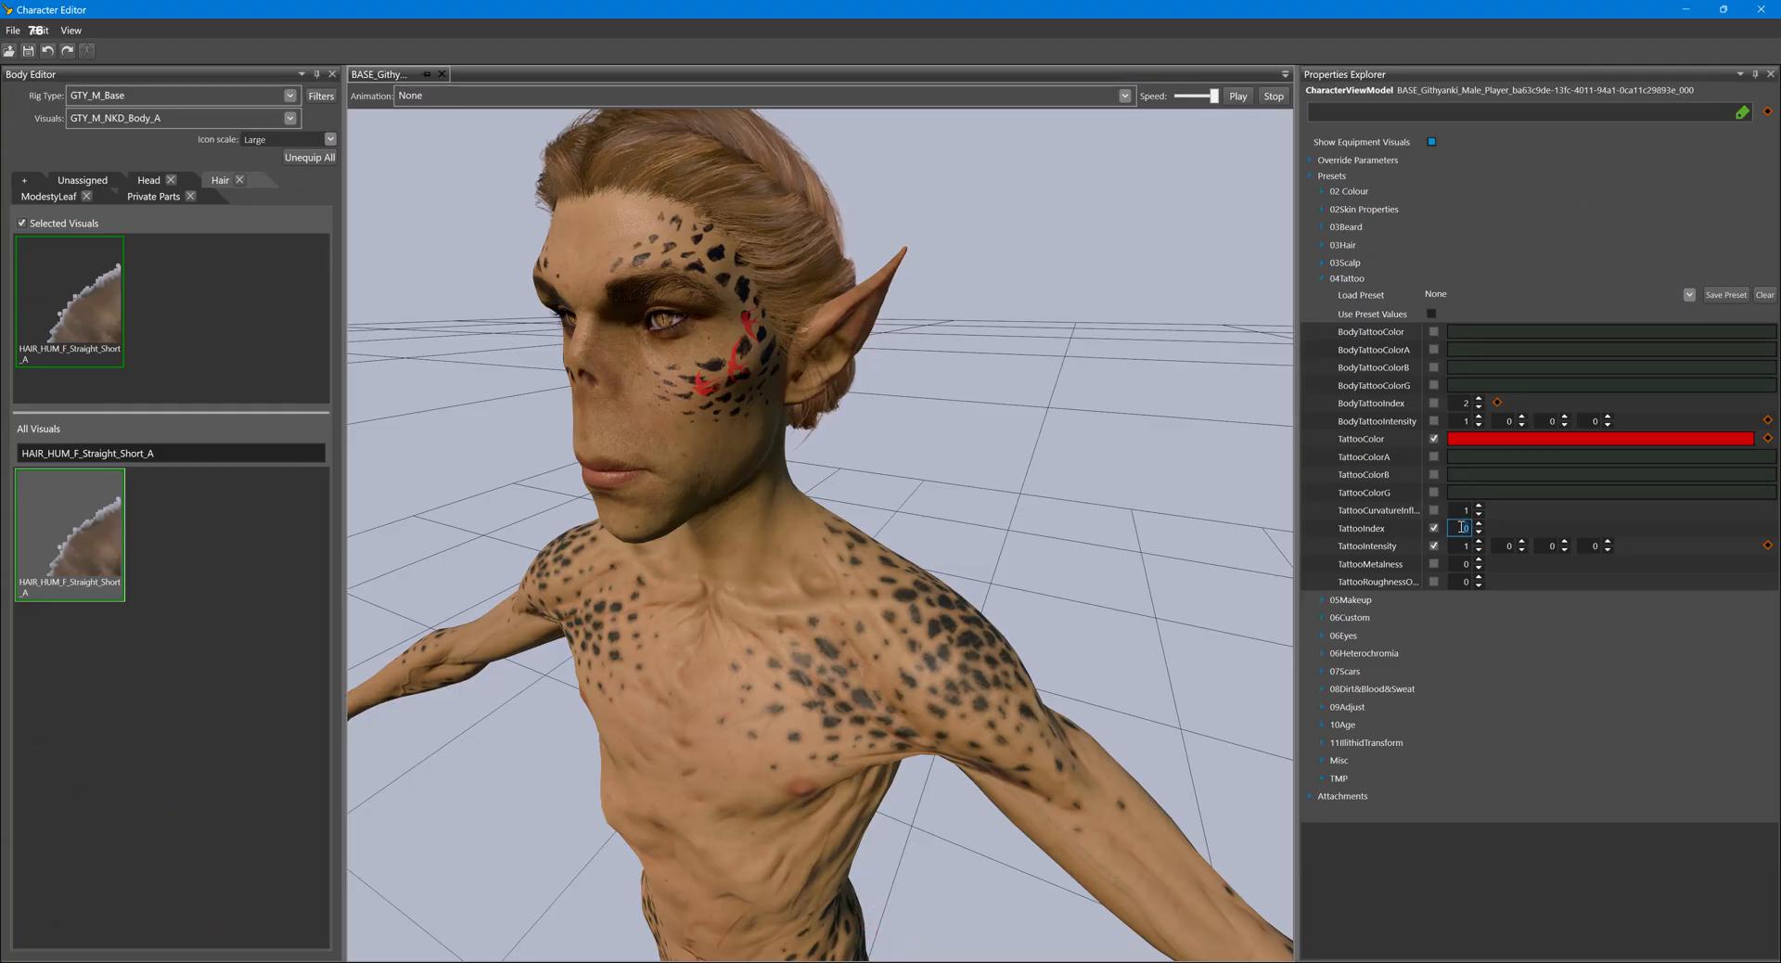
pyautogui.write('9')
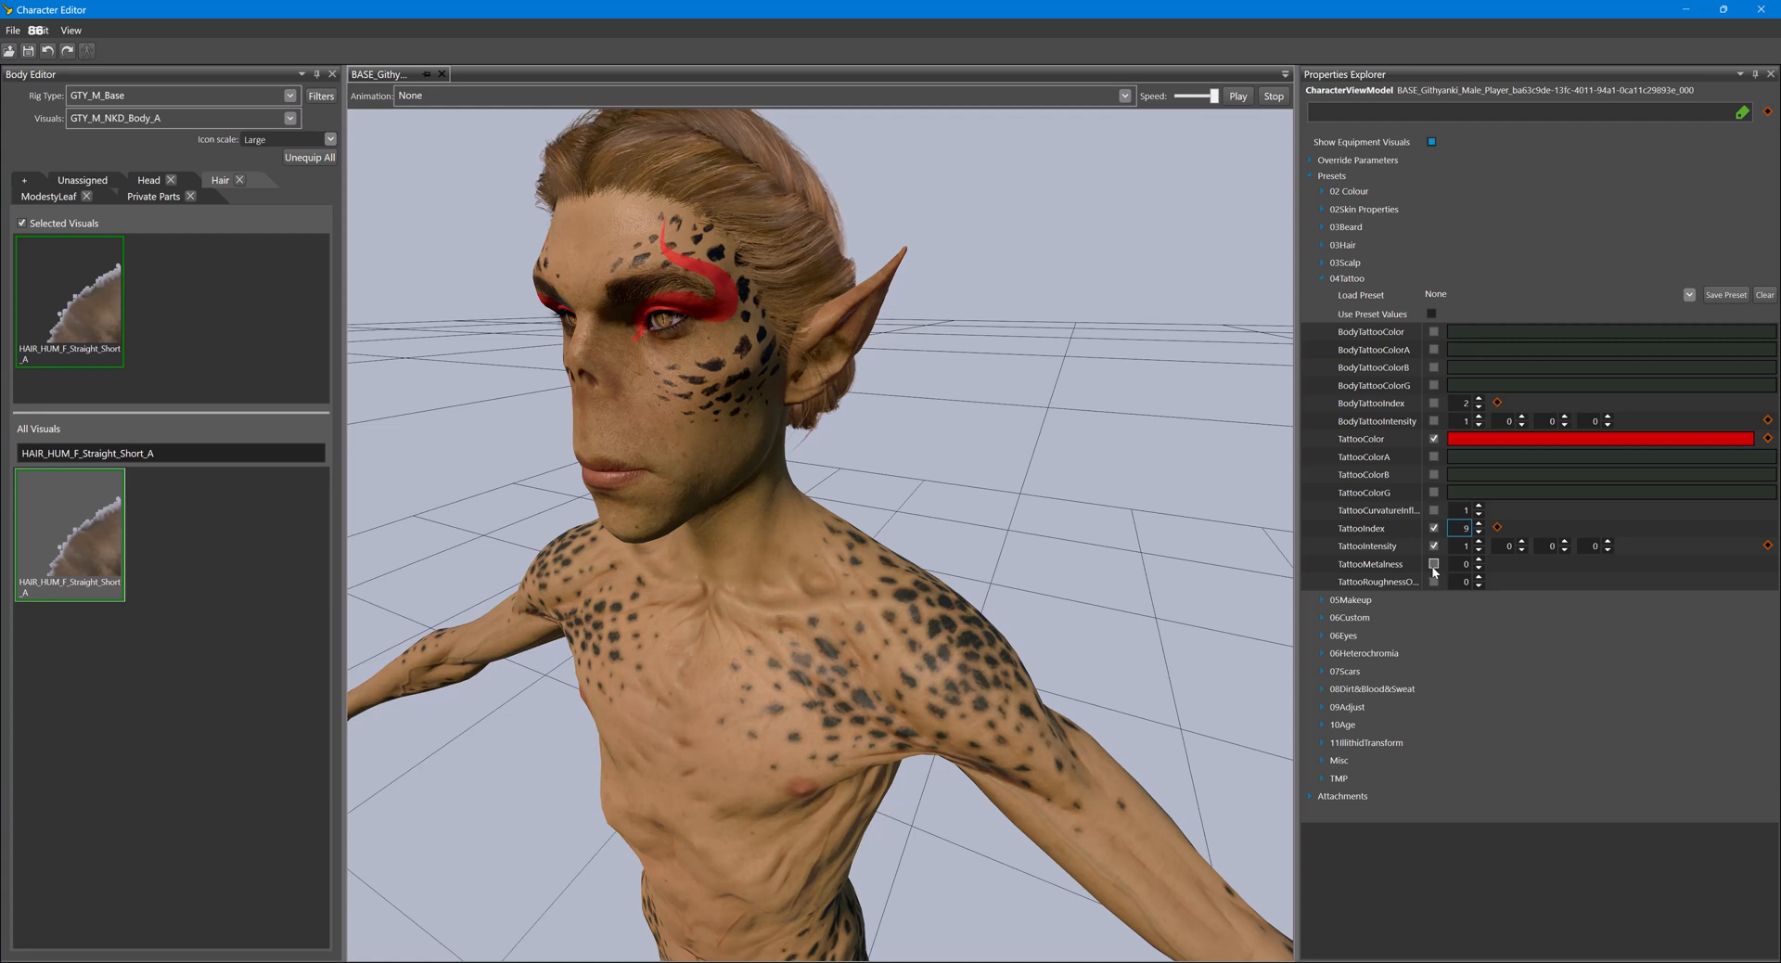
pyautogui.click(1433, 565)
pyautogui.click(1324, 278)
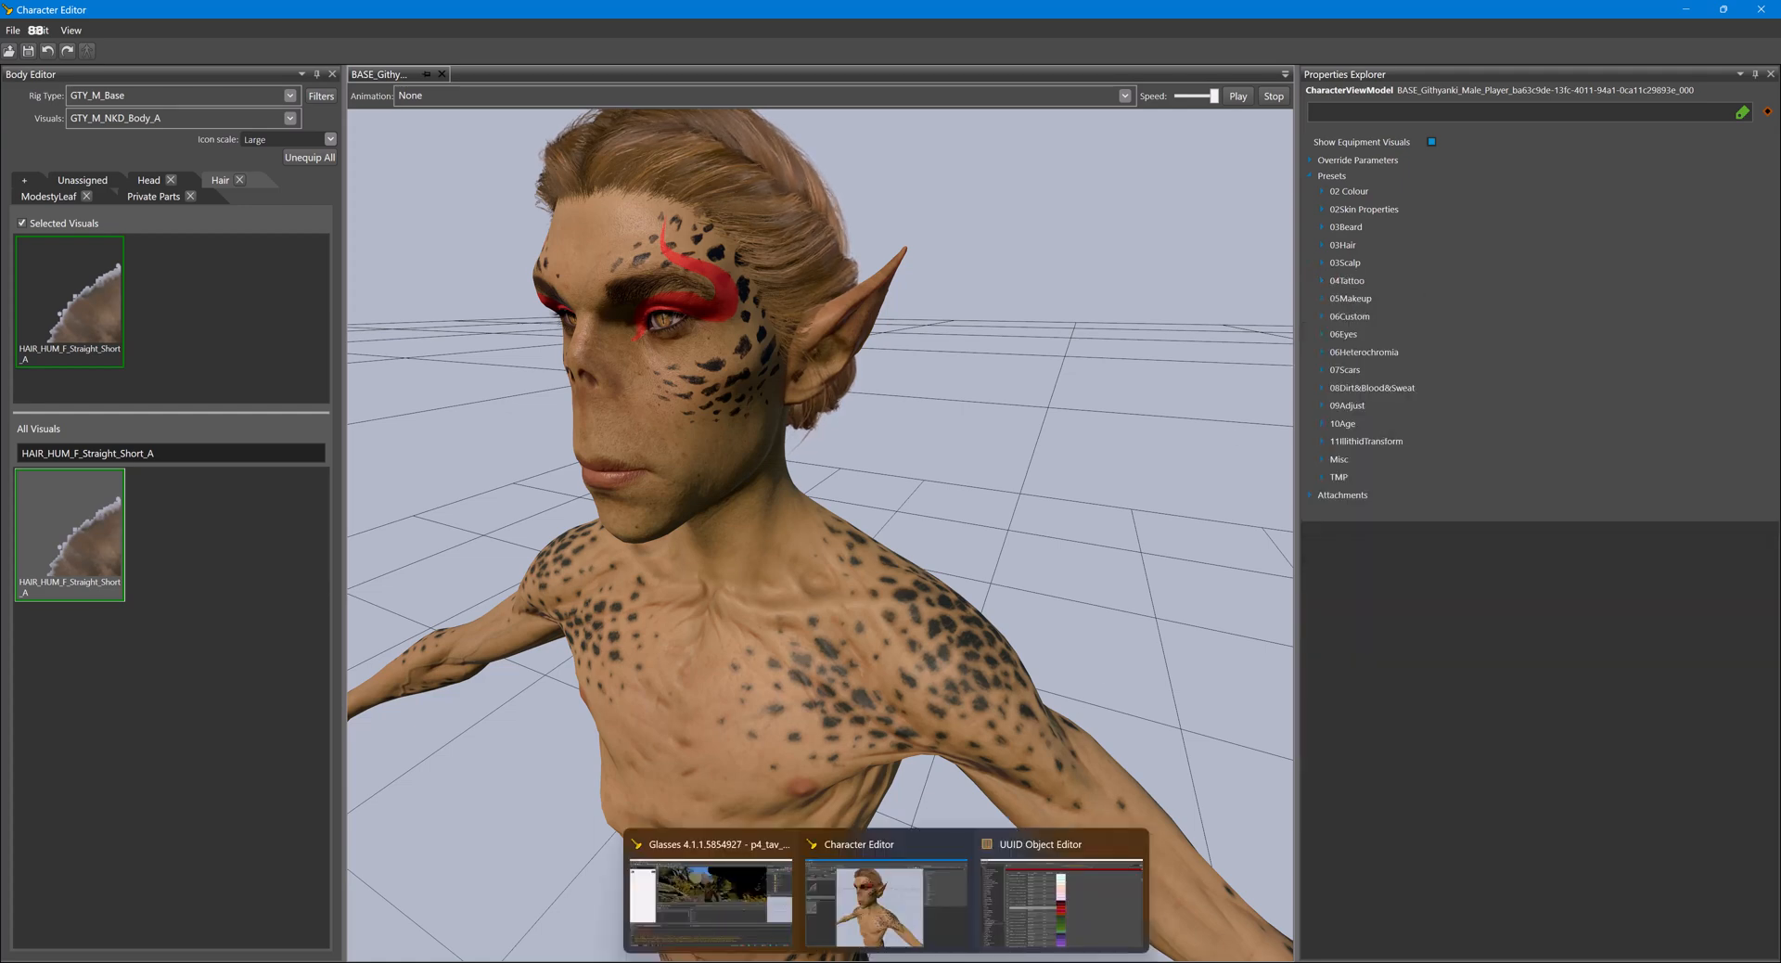
# - Switch to the Glasses editor, run game mode, examine the standard and full eye colour palettes in appearance editing, and leave game mode
pyautogui.click(716, 895)
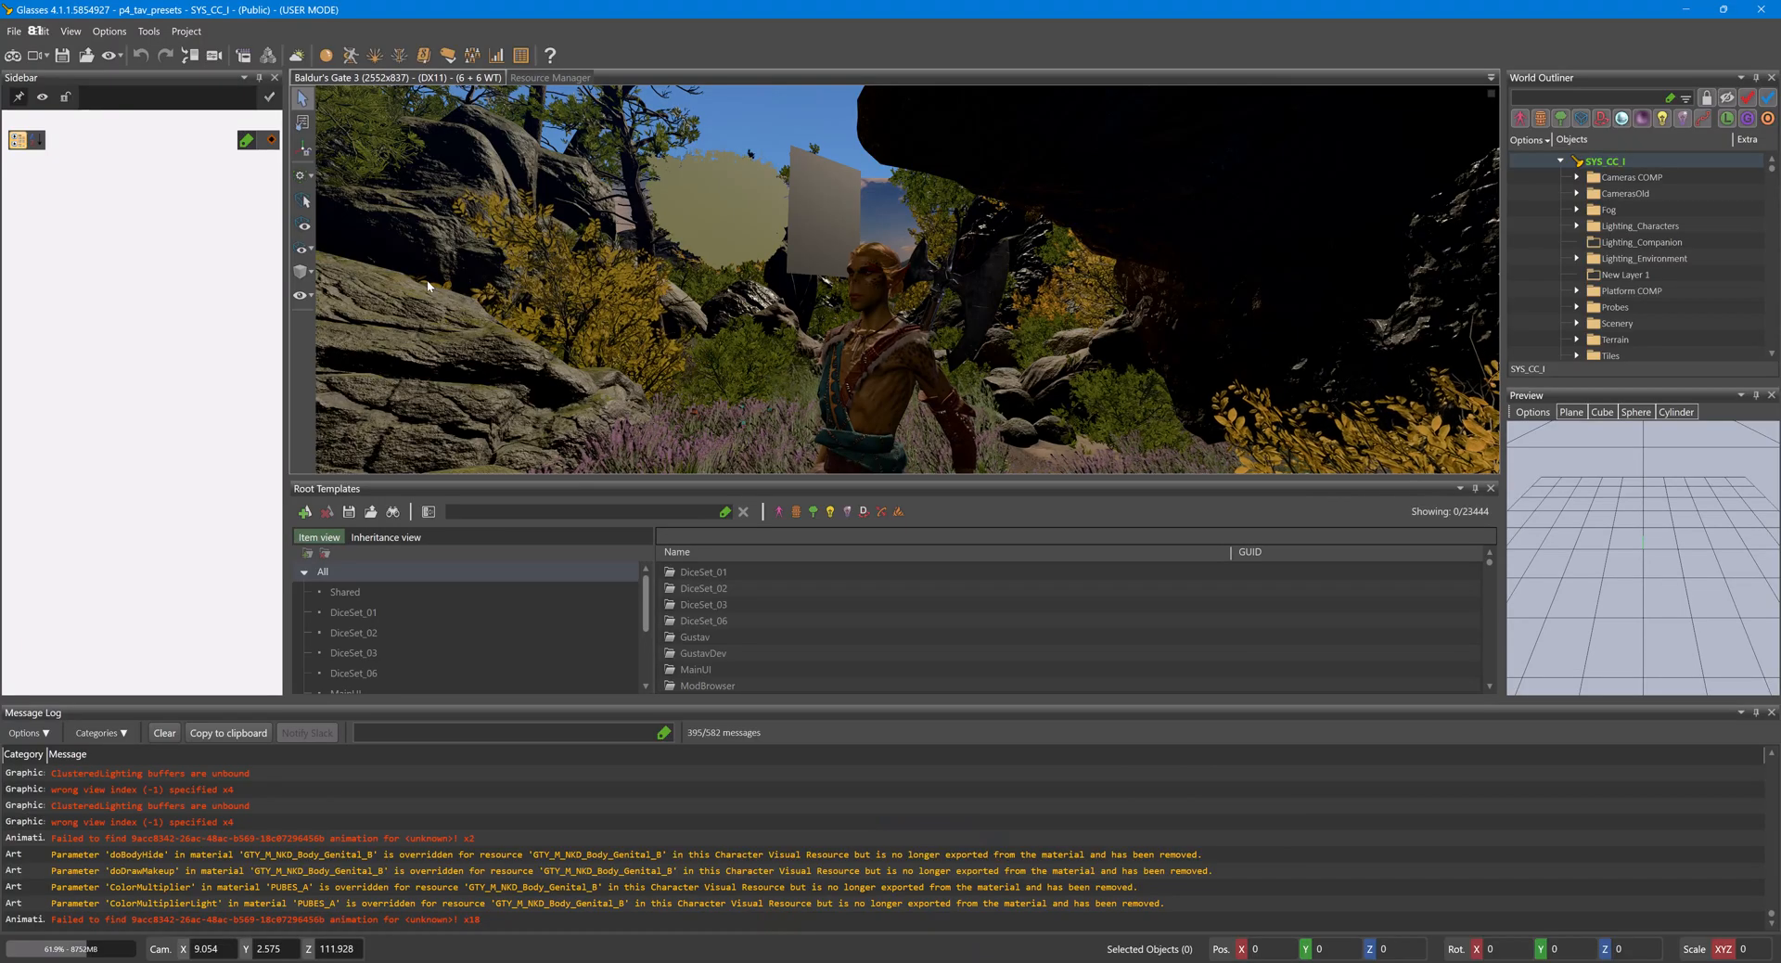
pyautogui.click(13, 54)
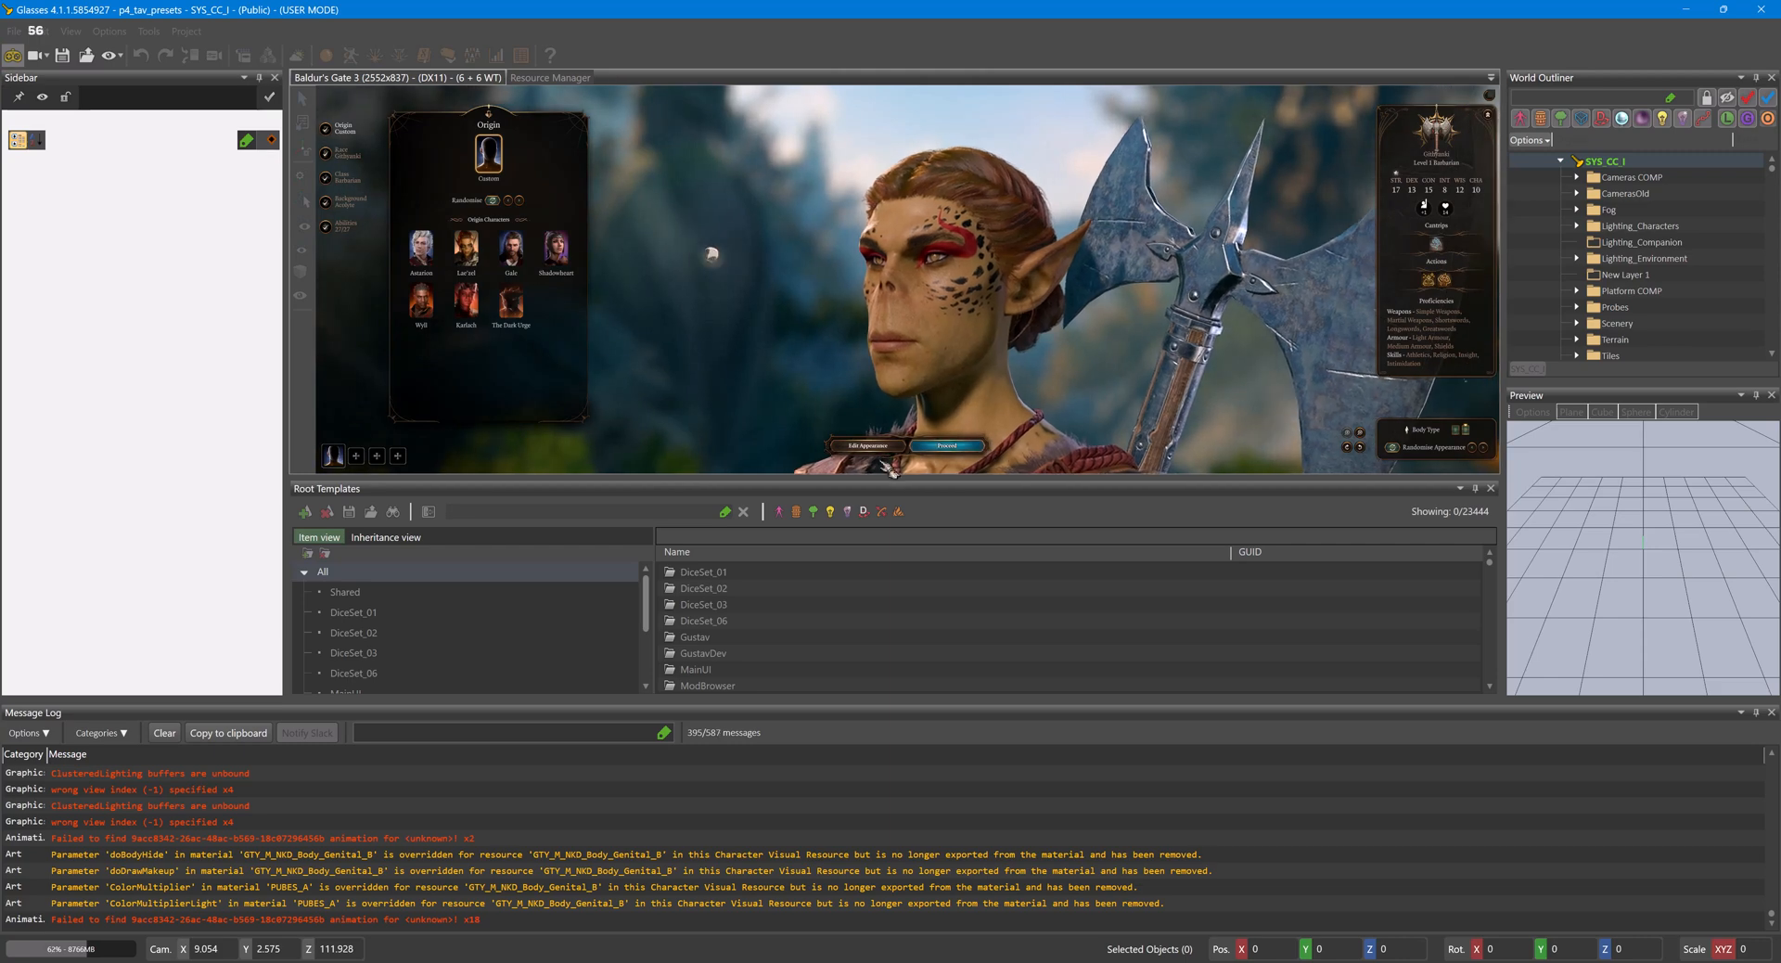
pyautogui.click(867, 446)
pyautogui.click(1490, 193)
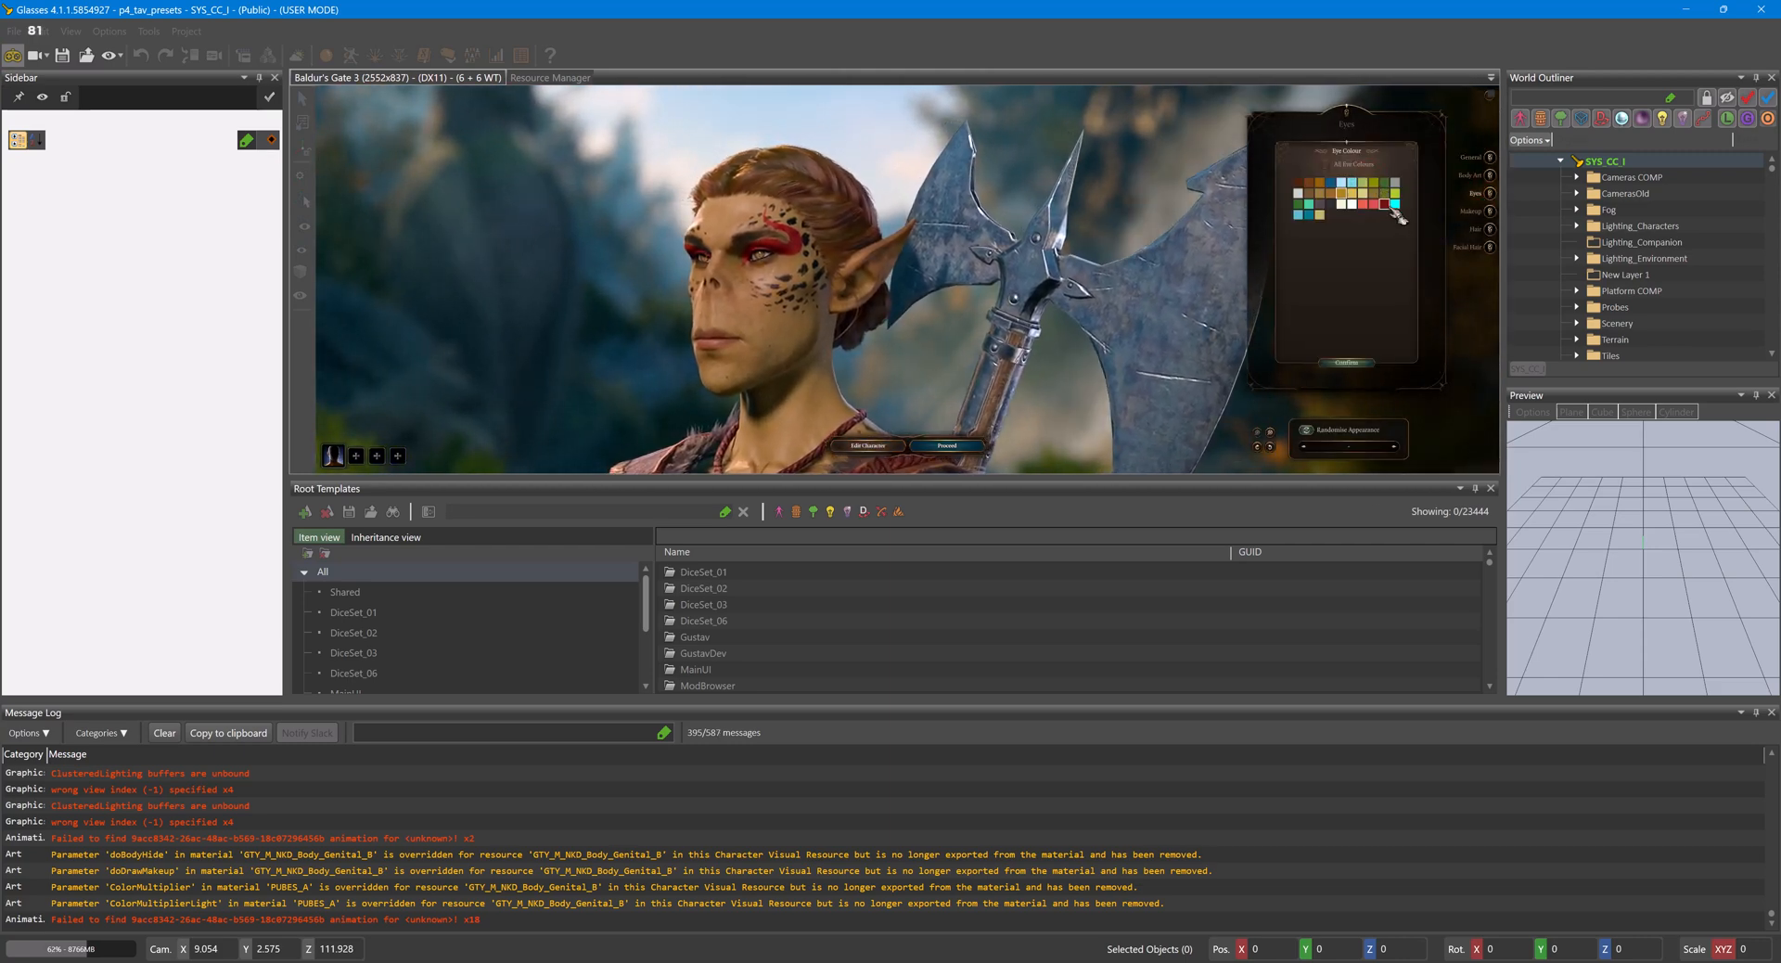
pyautogui.click(1327, 165)
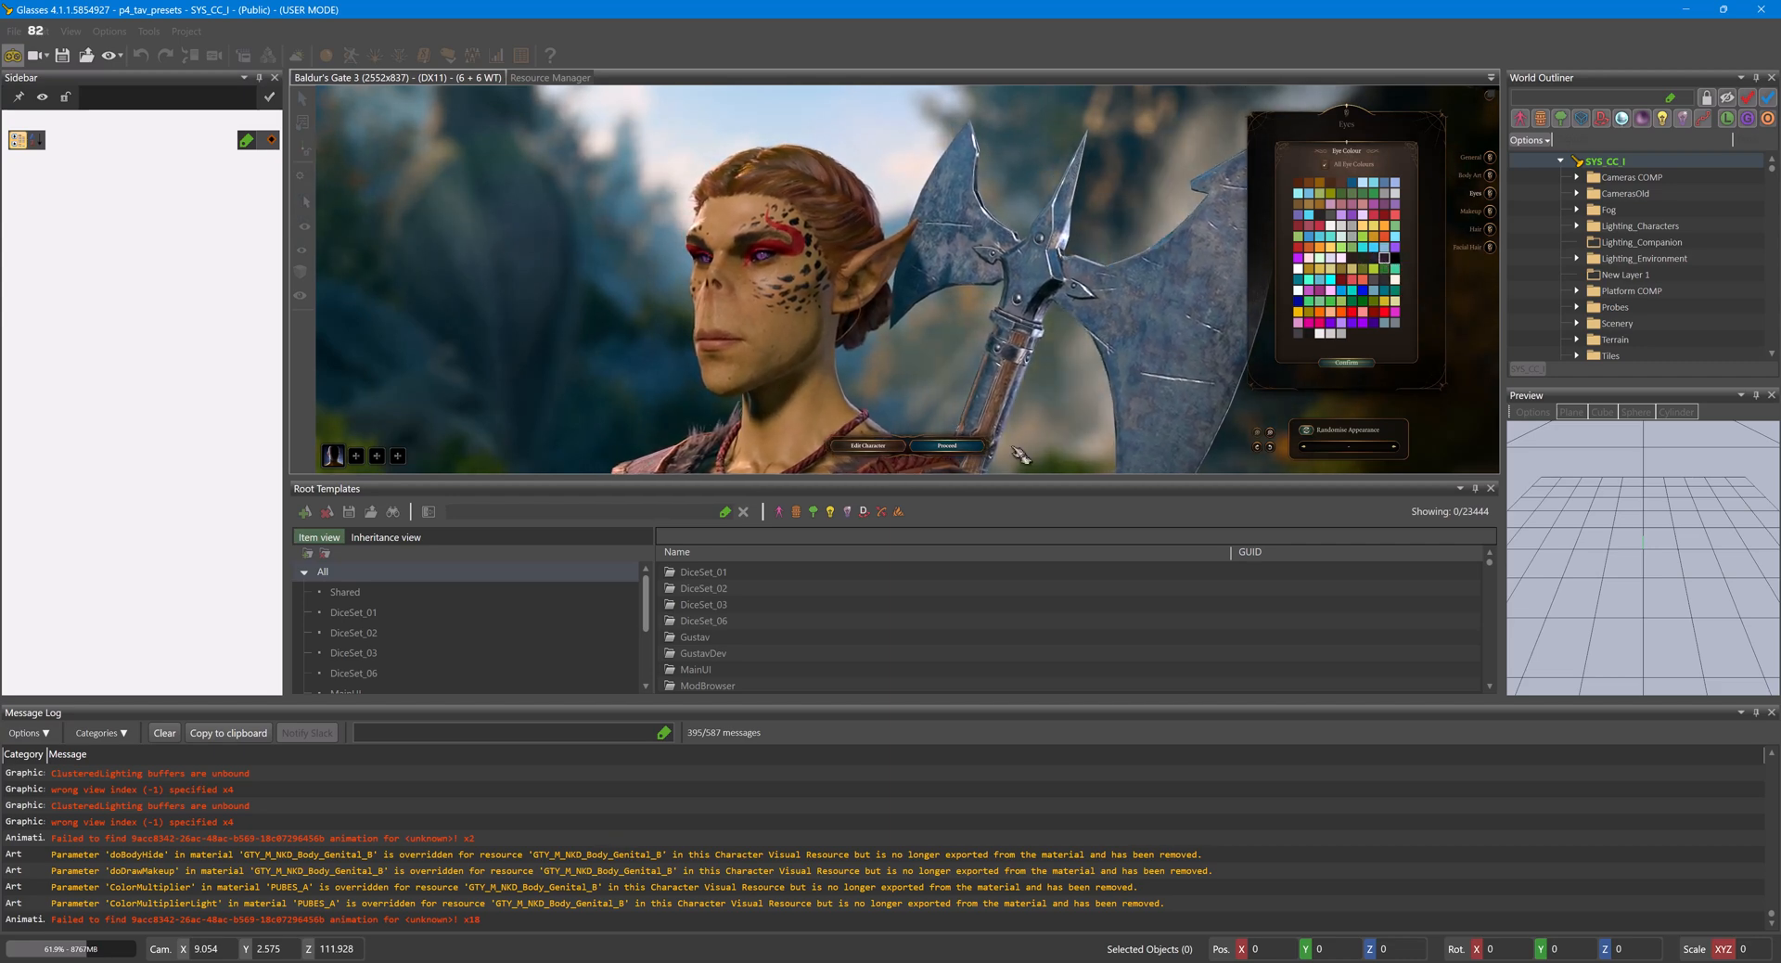
pyautogui.click(13, 56)
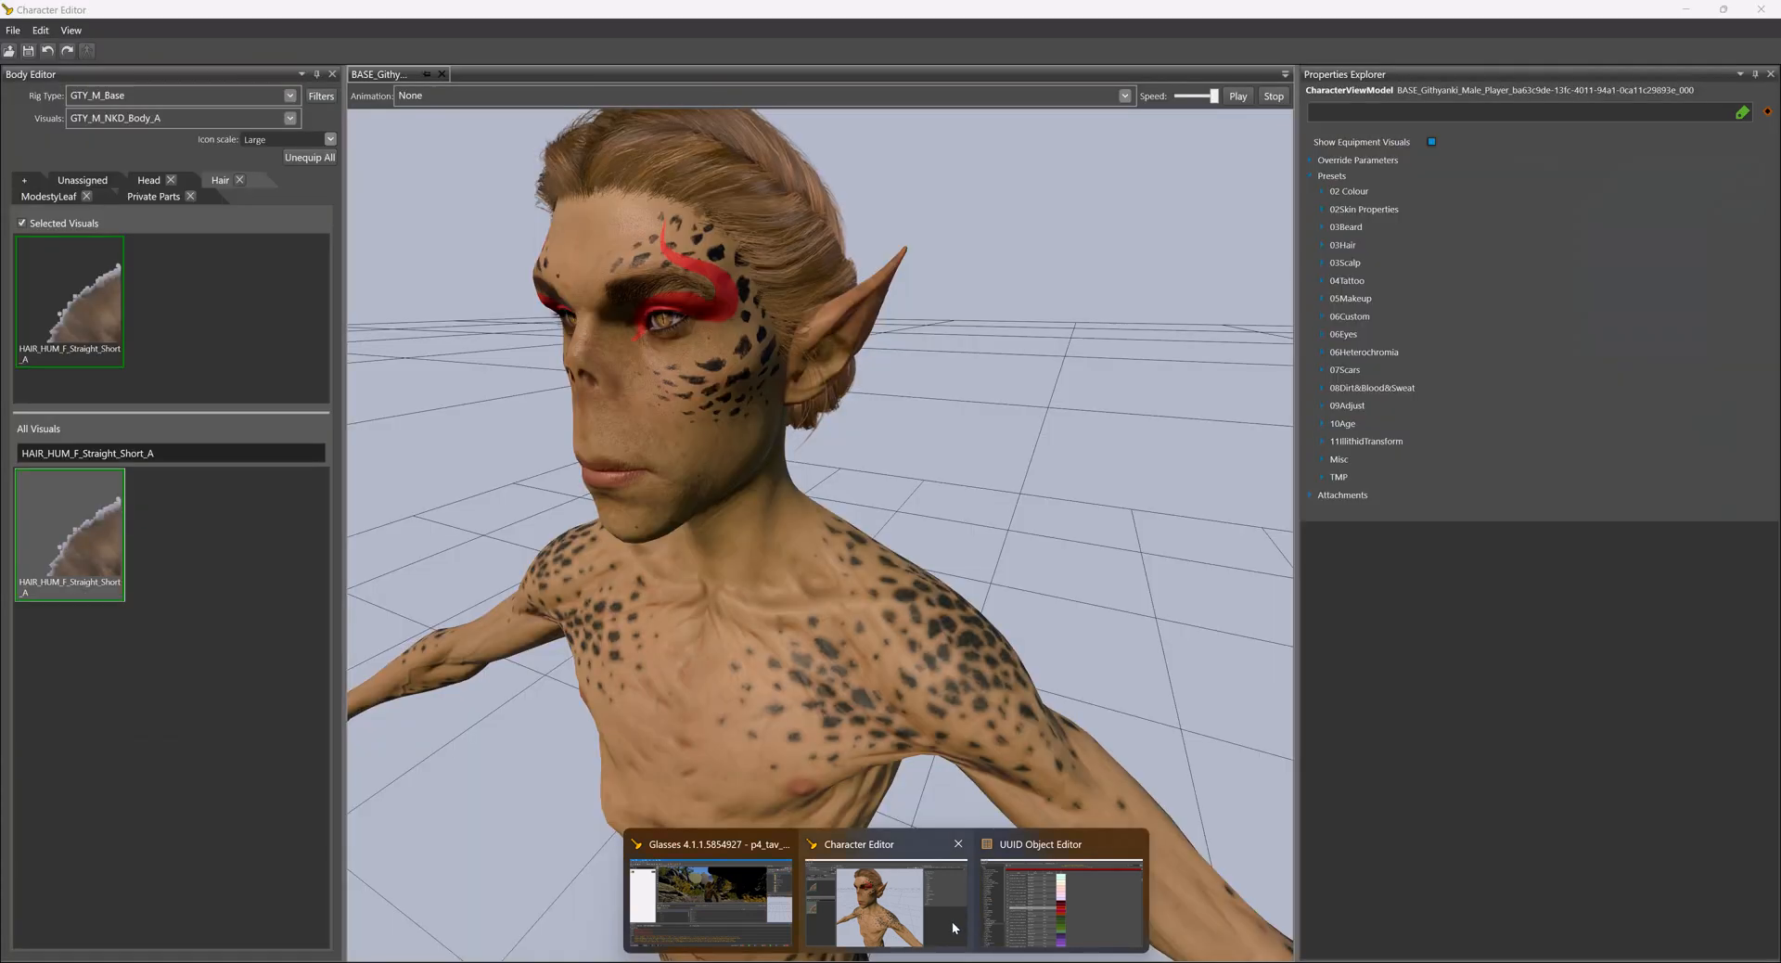
# - Switch to the UUID Object Editor, open the shared CharacterCreationEyeColors table, and browse to the Demonic Black entries
pyautogui.click(1021, 911)
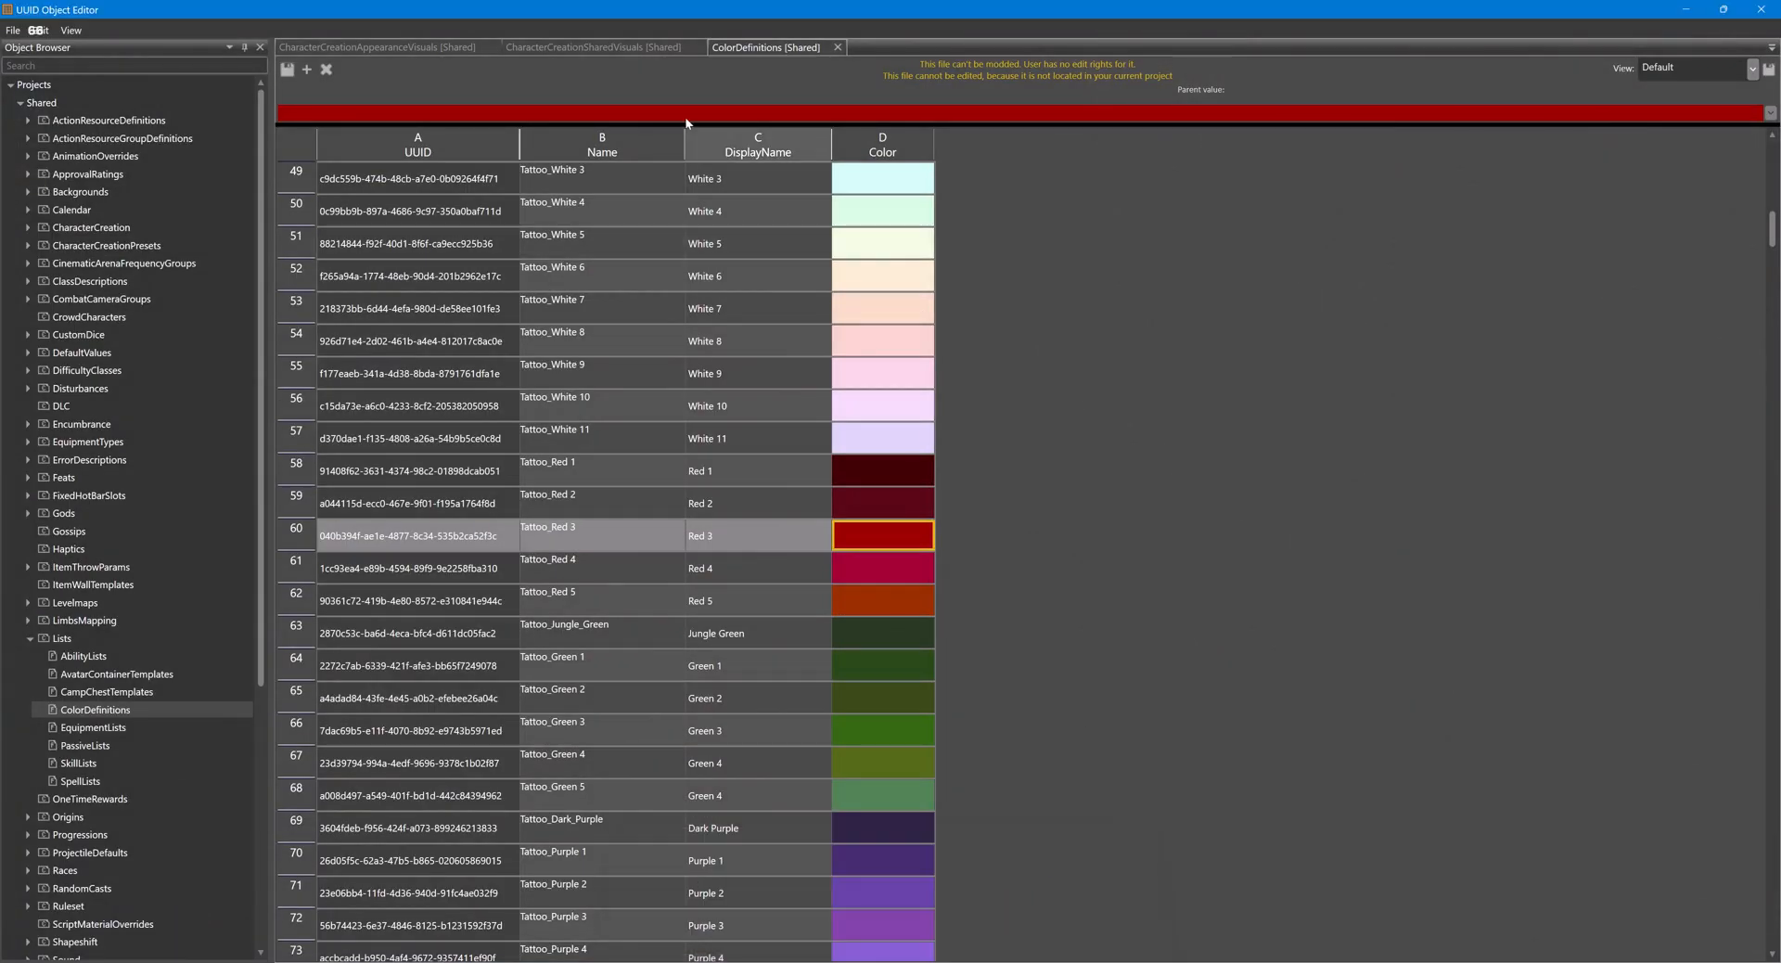
pyautogui.doubleClick(160, 247)
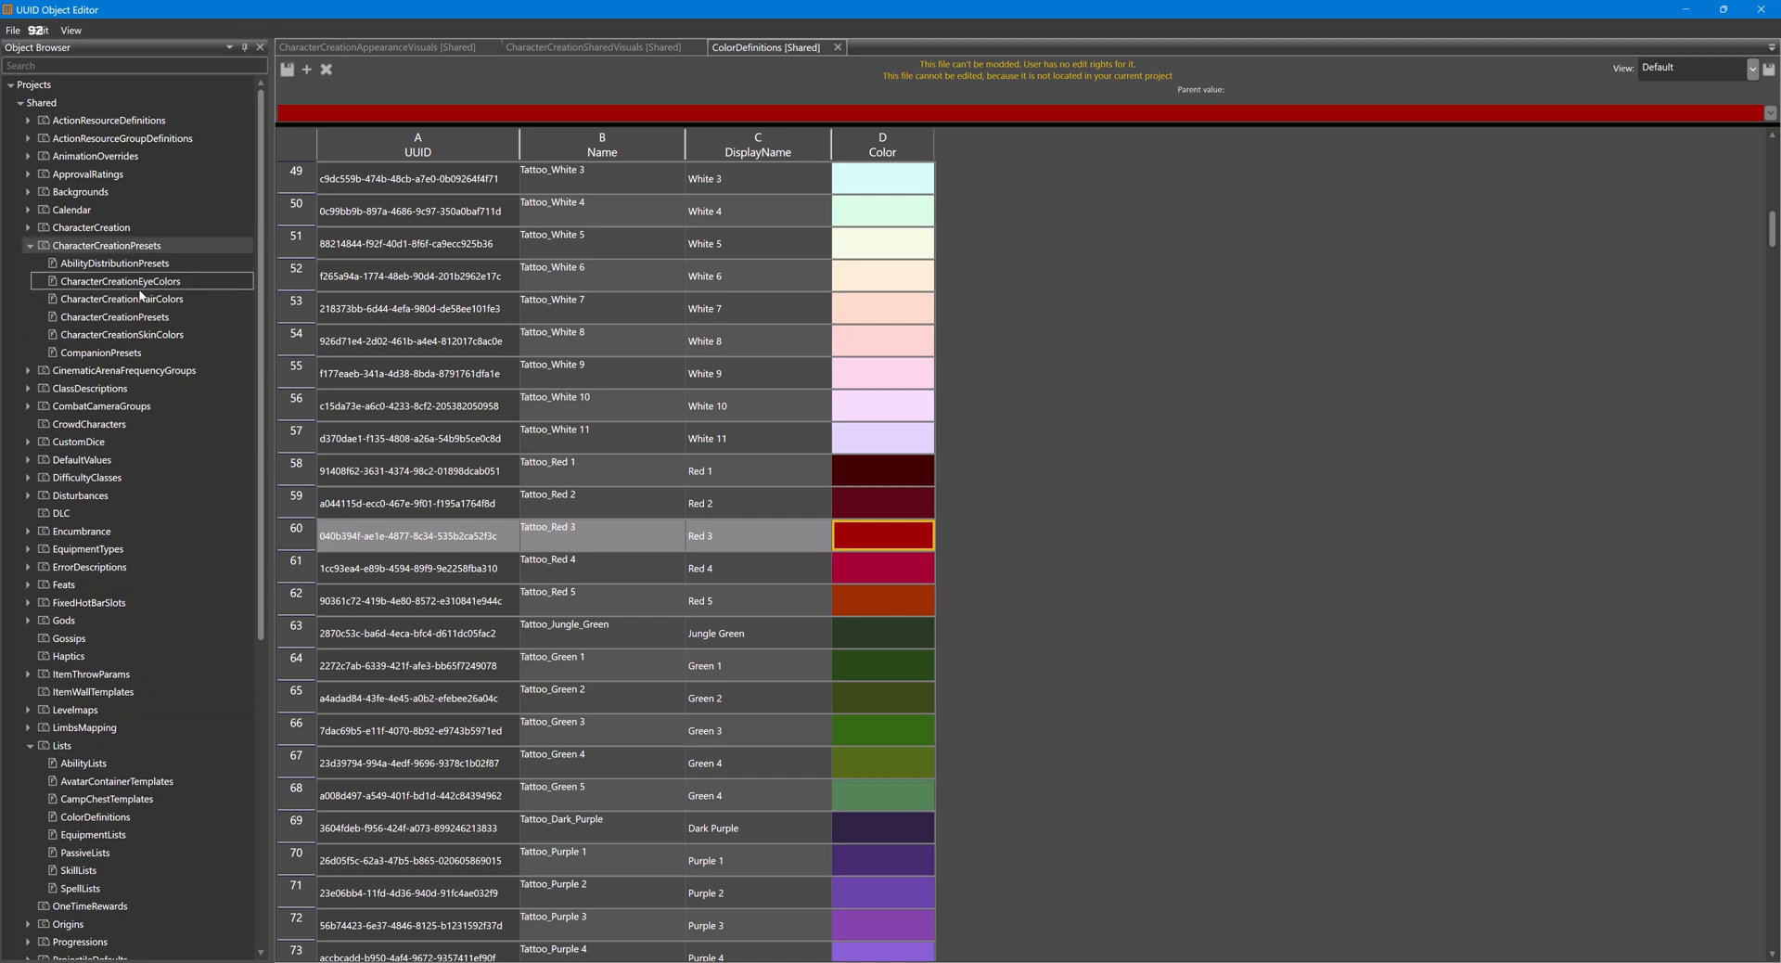
pyautogui.doubleClick(155, 288)
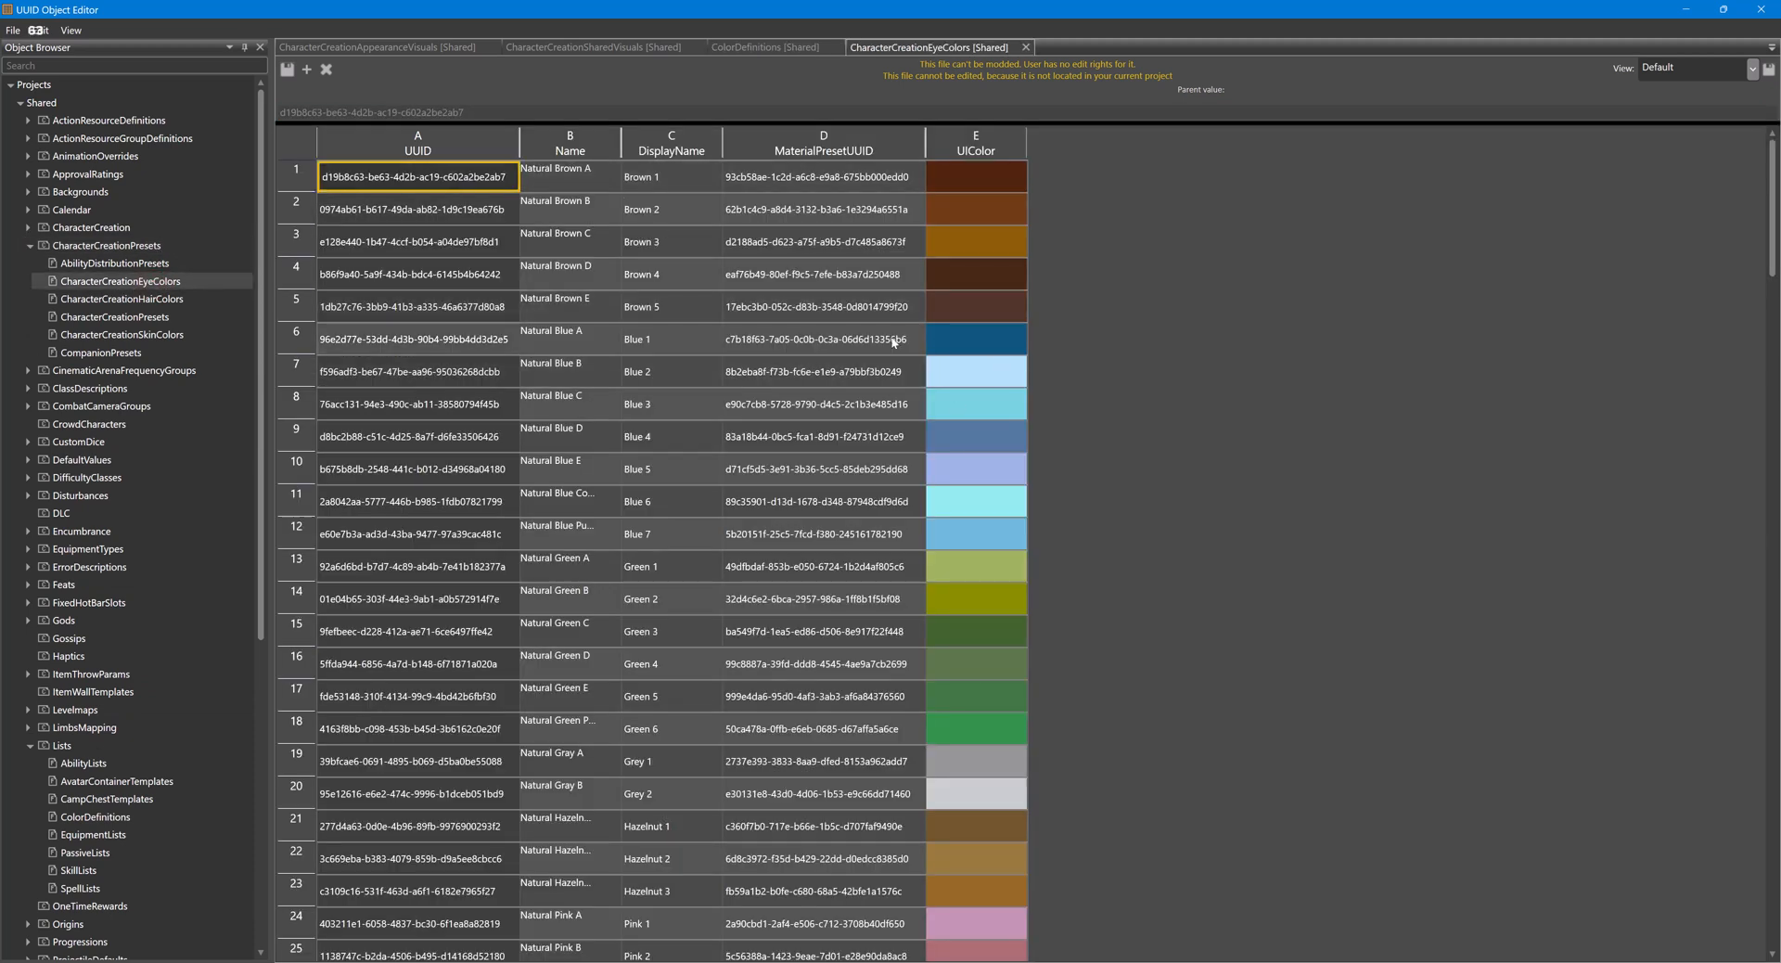
pyautogui.scroll(-14, 894, 343)
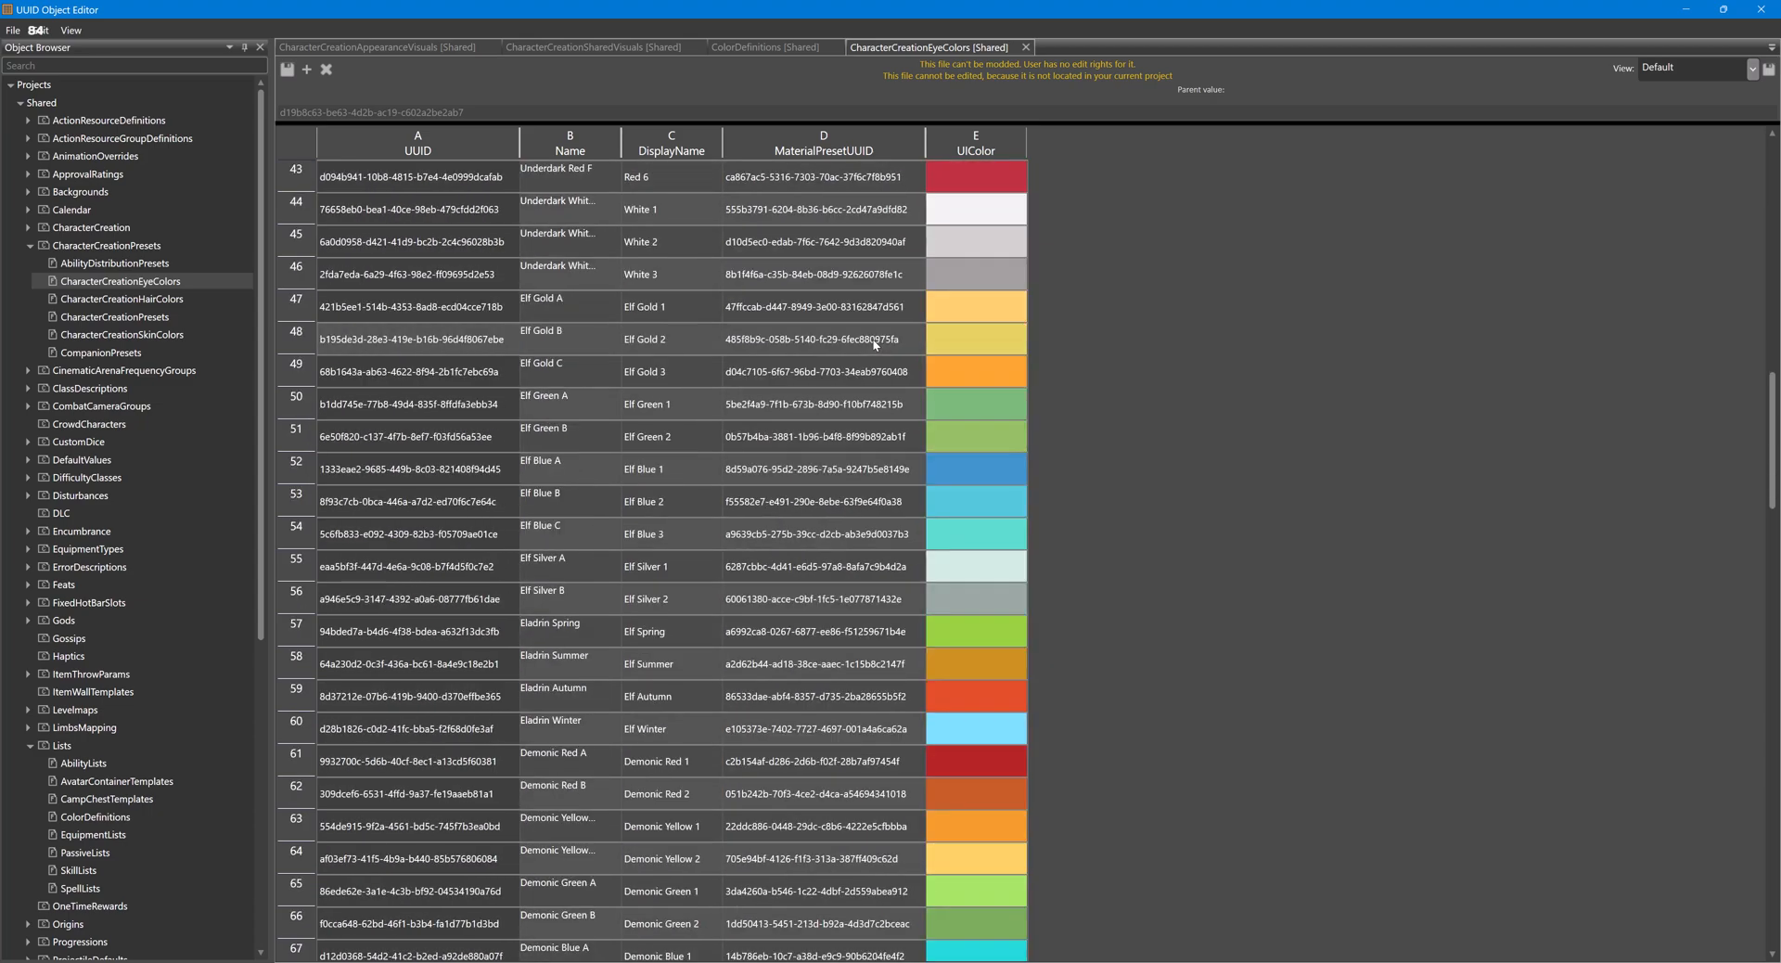
pyautogui.scroll(-2, 875, 345)
pyautogui.scroll(-1, 875, 345)
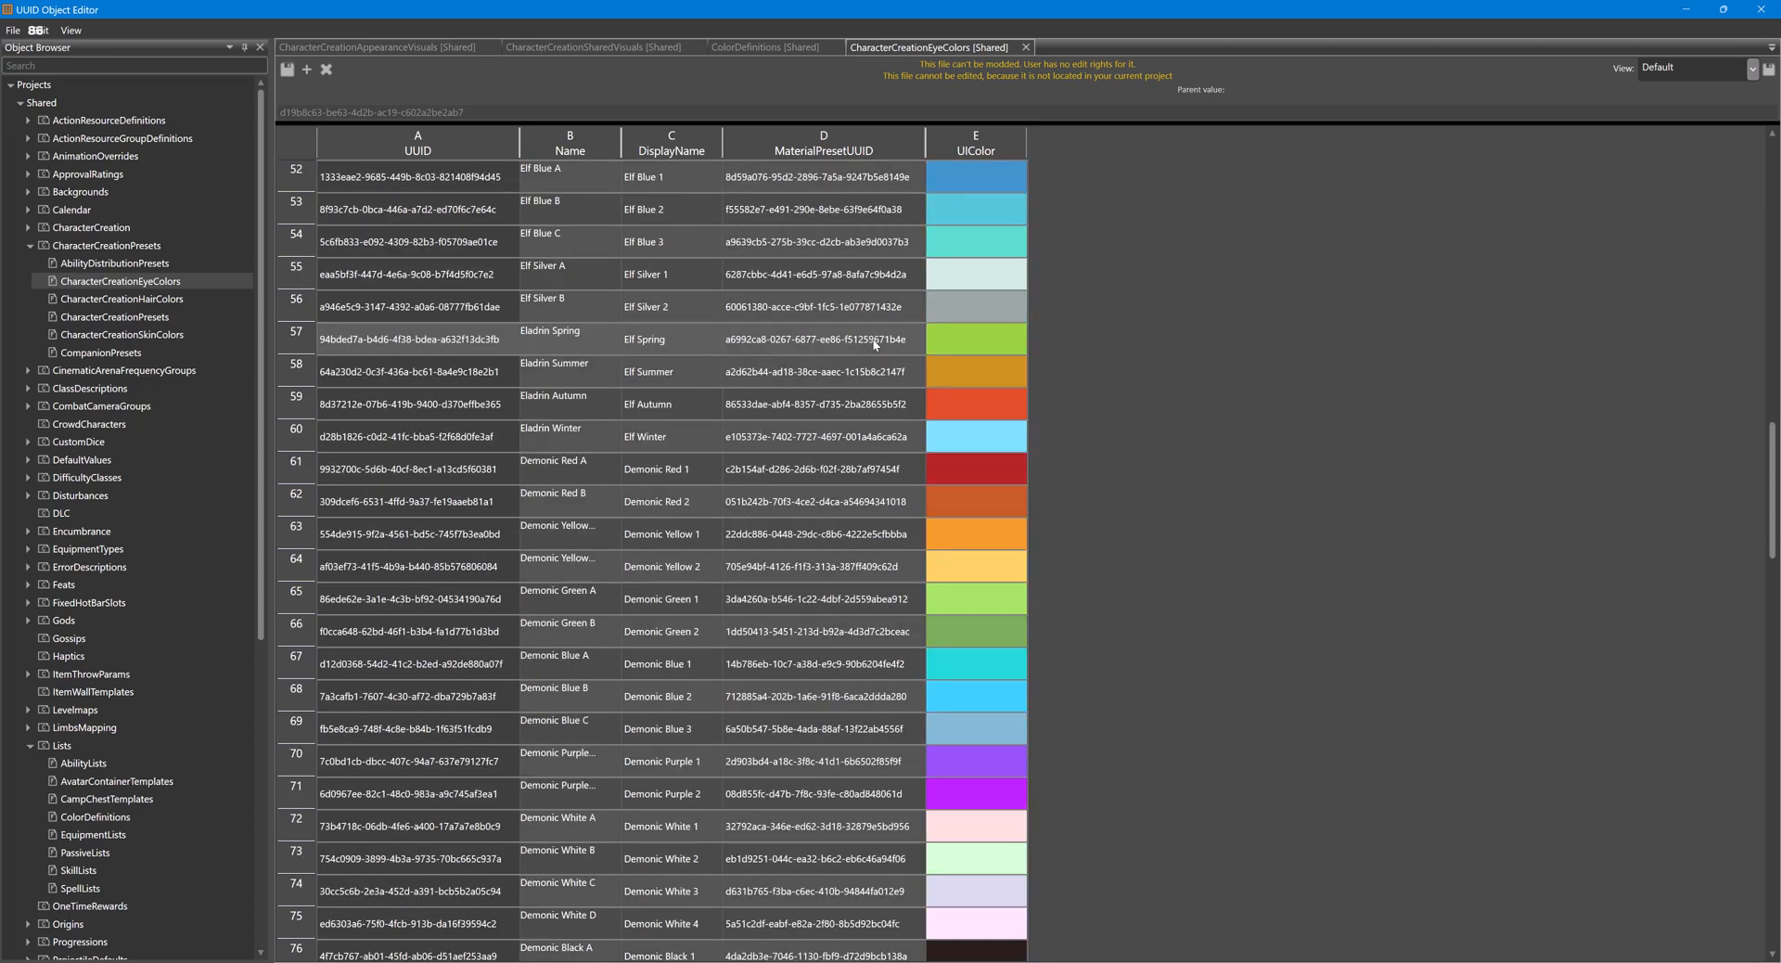
pyautogui.scroll(-3, 875, 343)
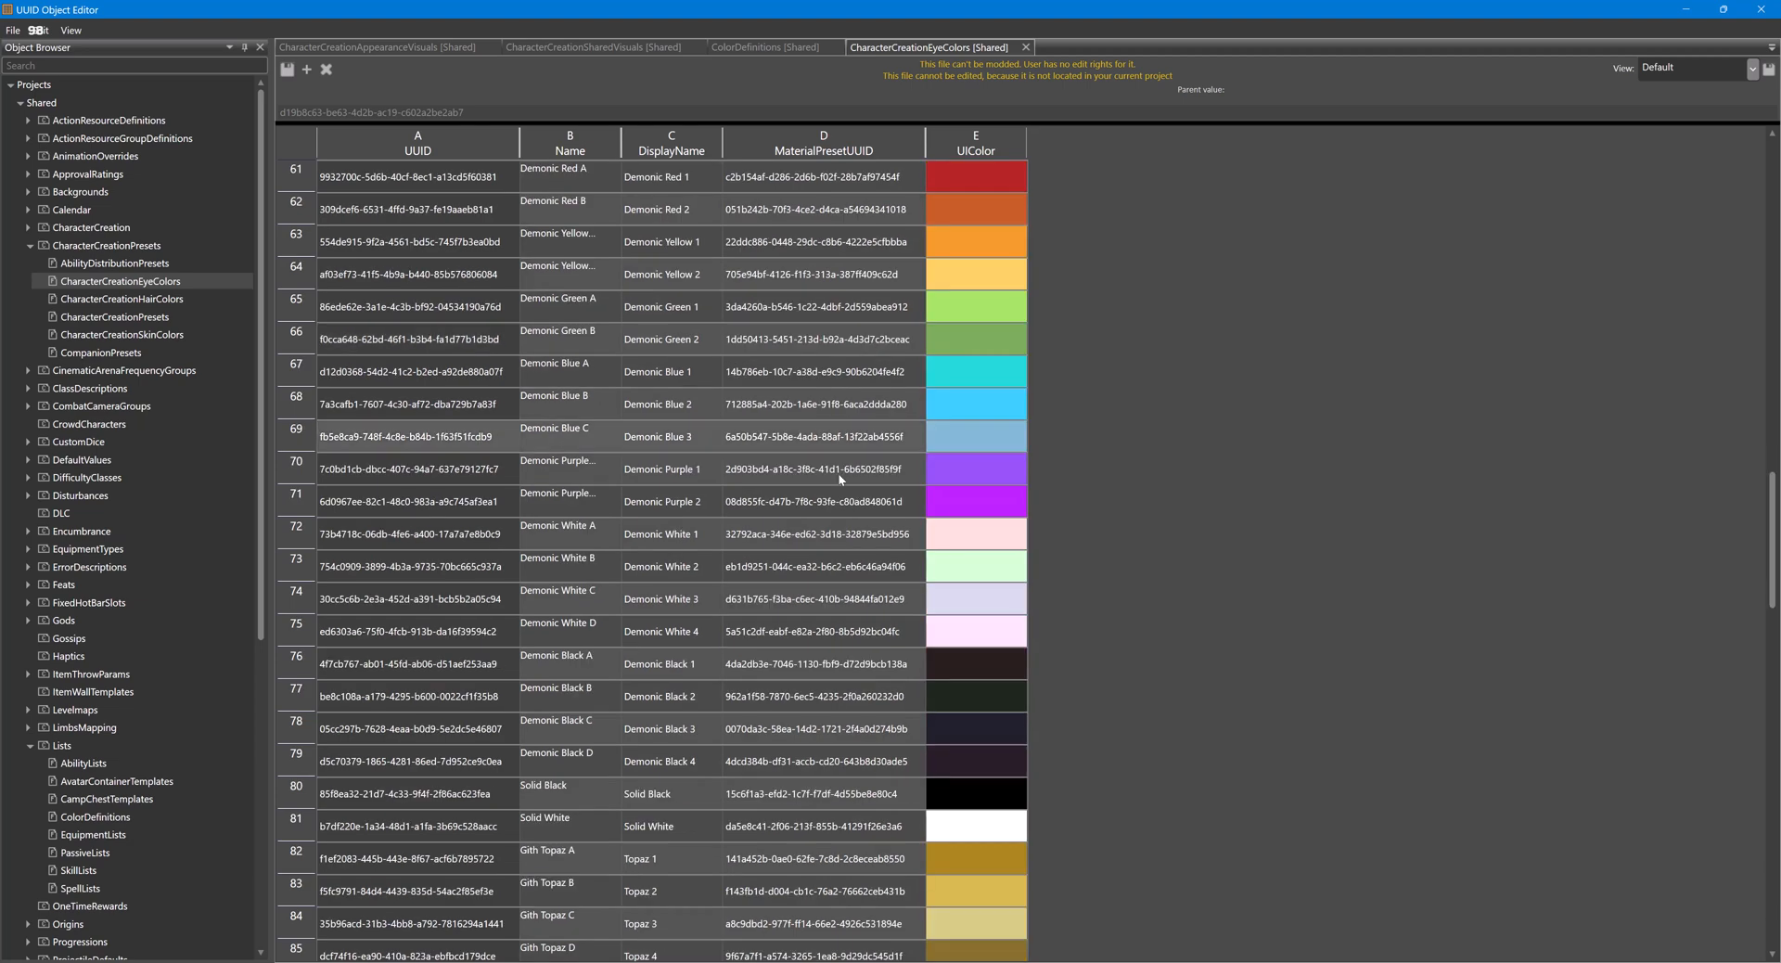
# - Widen the Name column and copy the MaterialPresetUUID of the Demonic Black D eye colour
pyautogui.click(682, 764)
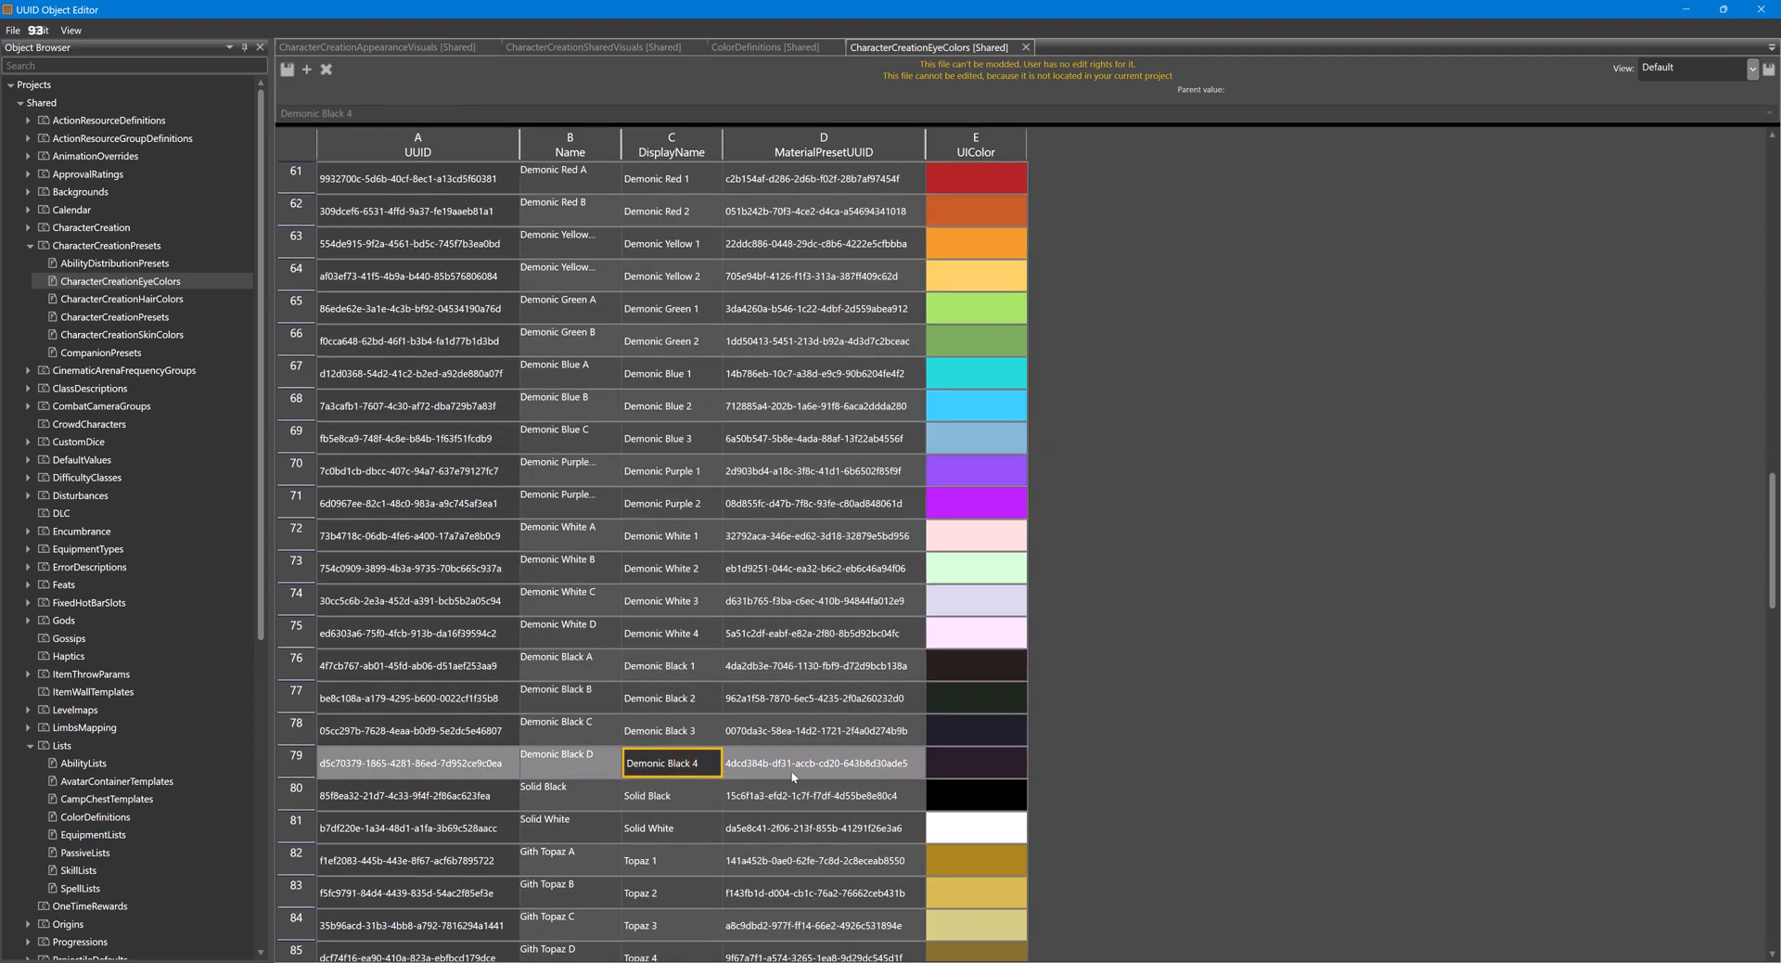
pyautogui.click(744, 770)
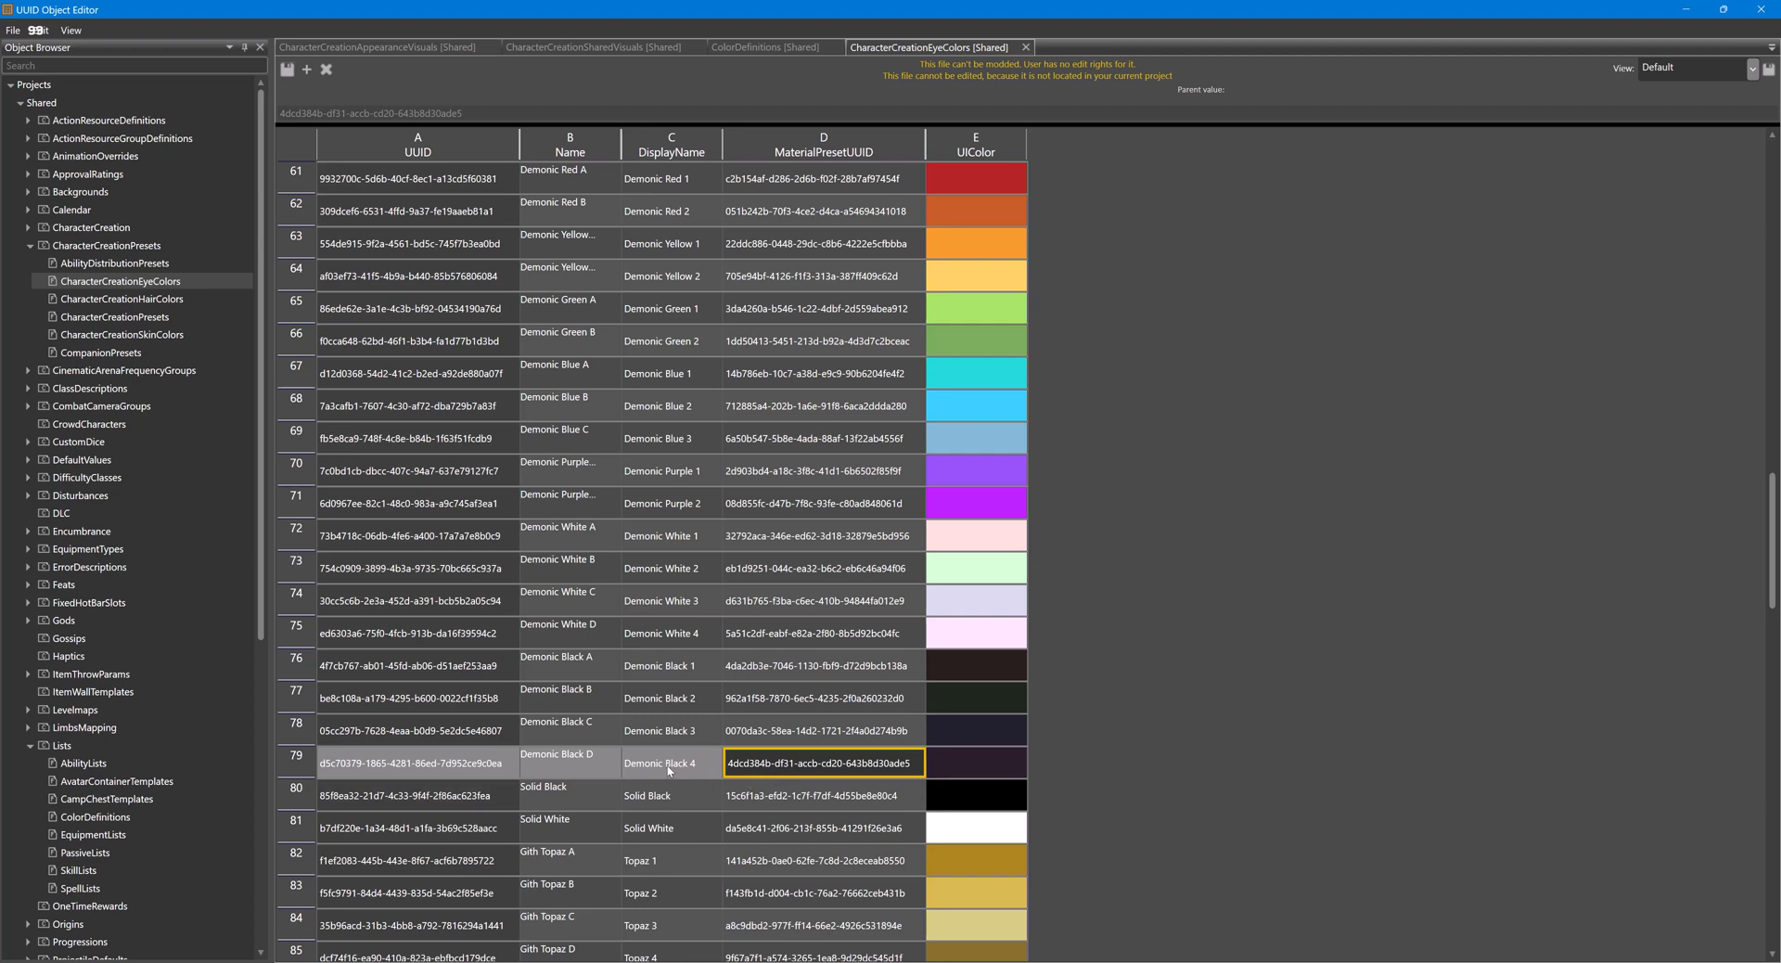
pyautogui.click(592, 768)
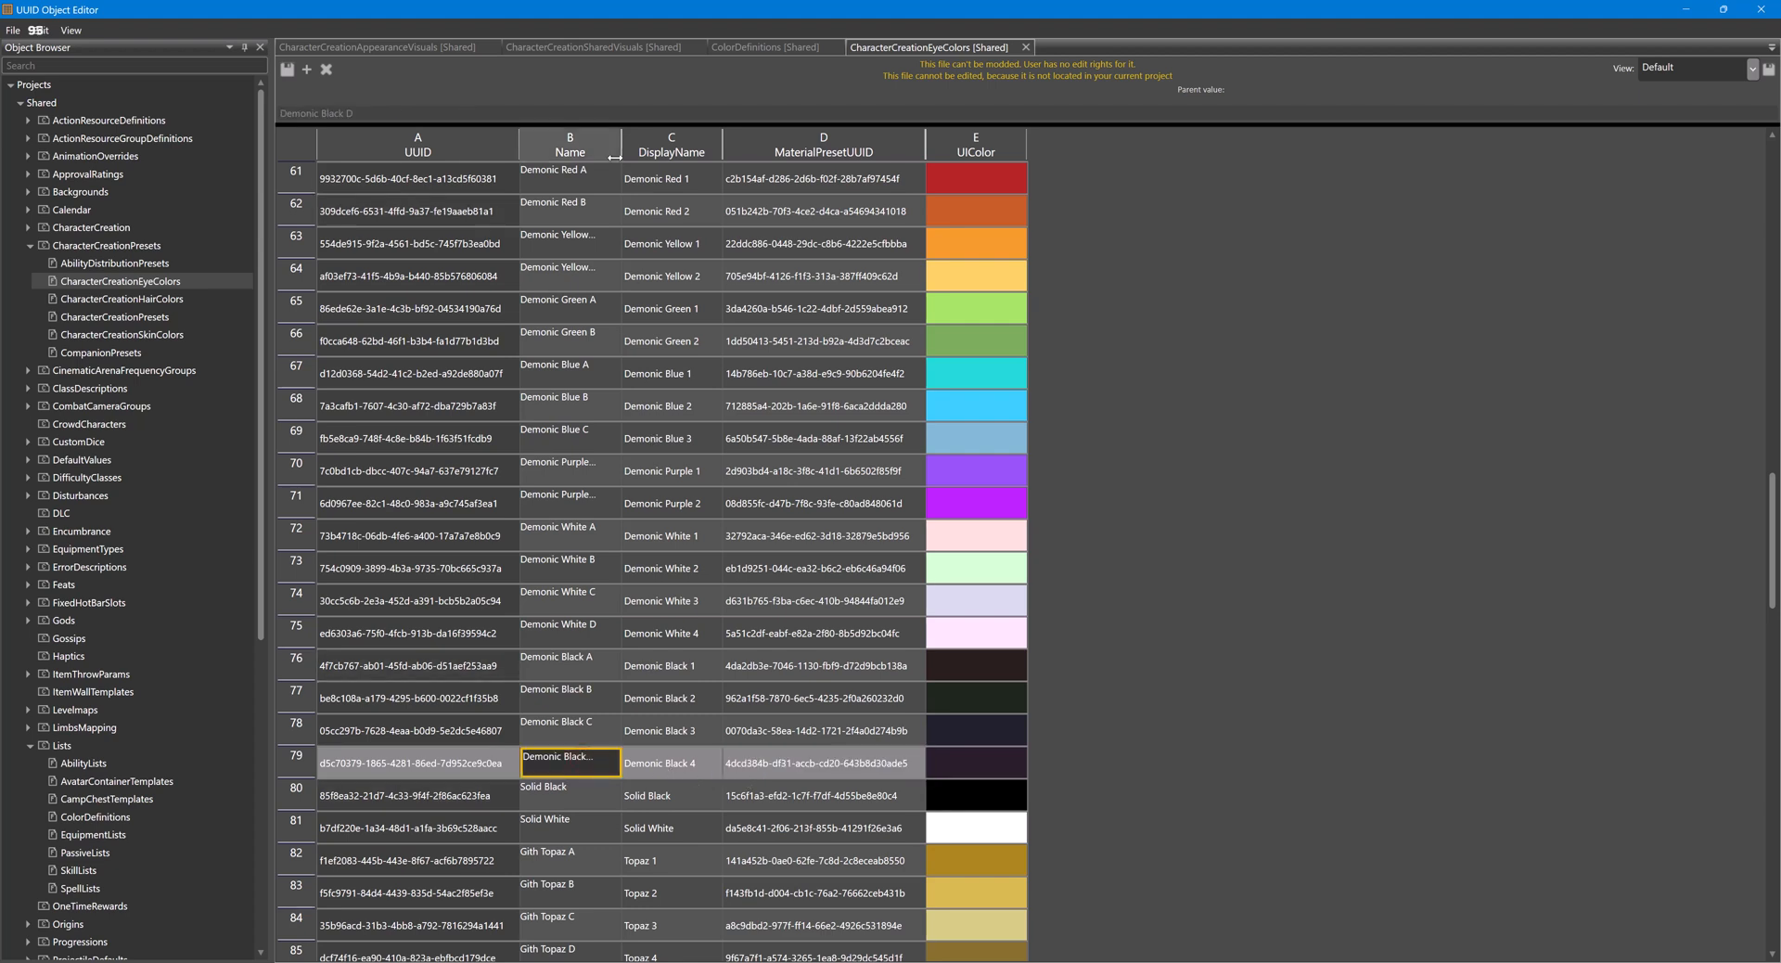
pyautogui.moveTo(620, 152); pyautogui.dragTo(663, 154)
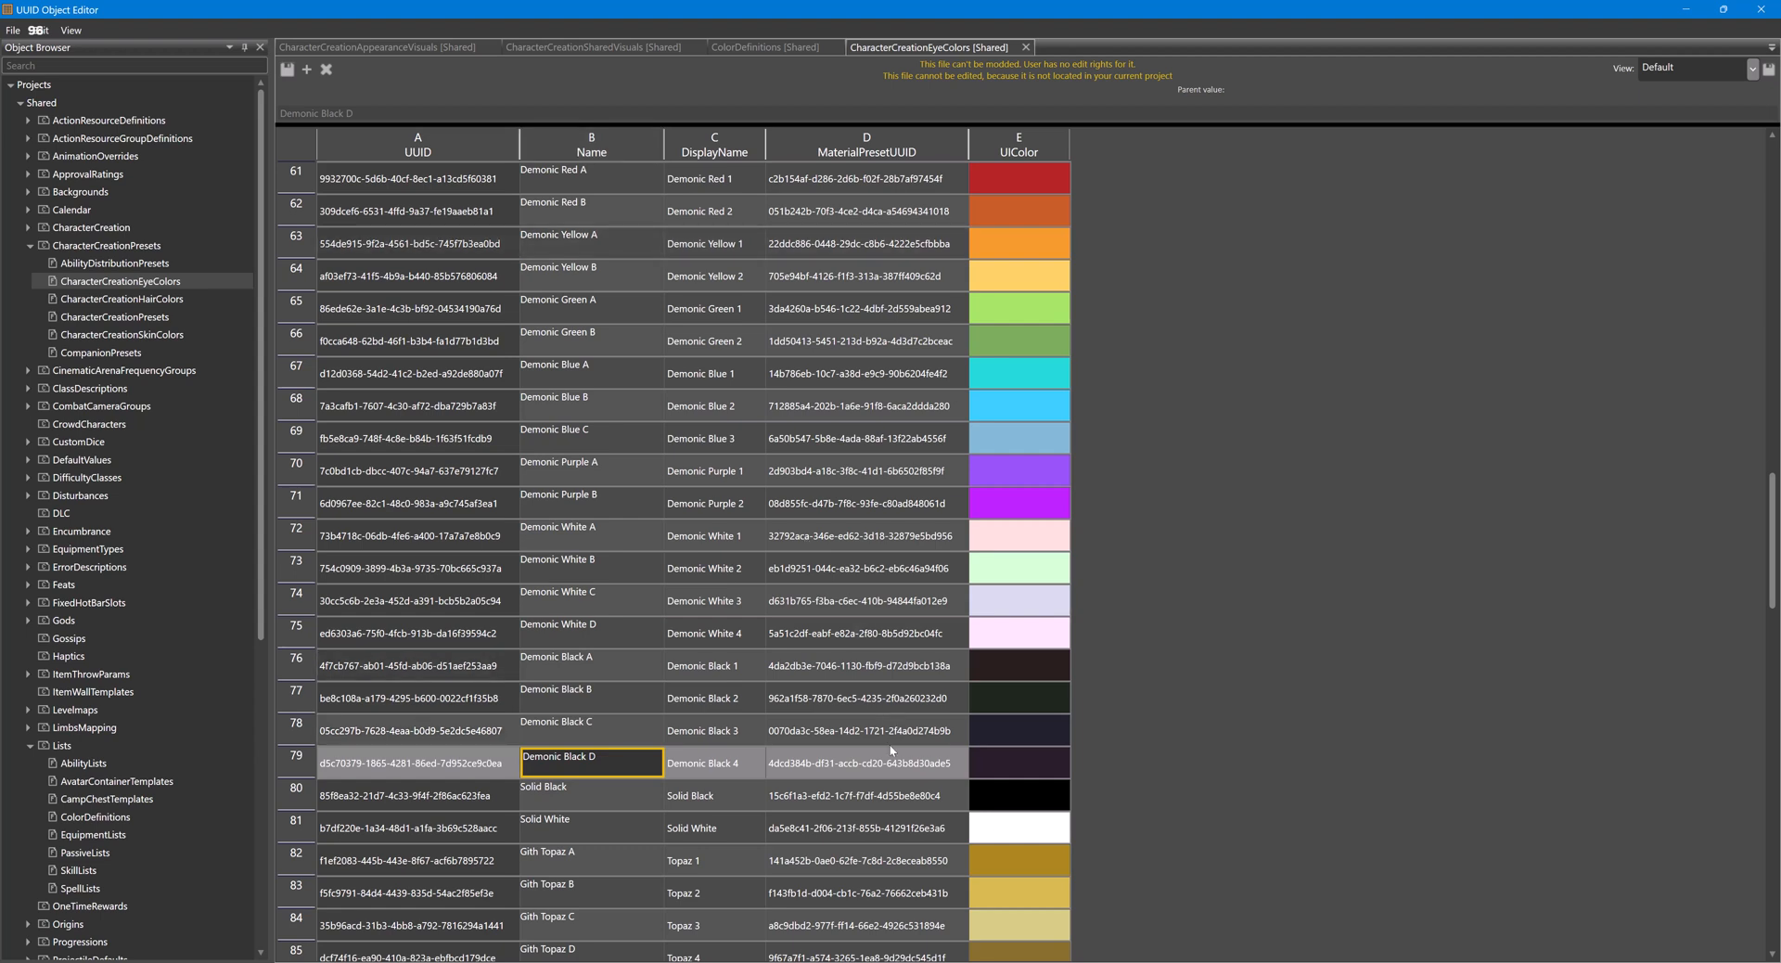
pyautogui.click(905, 769)
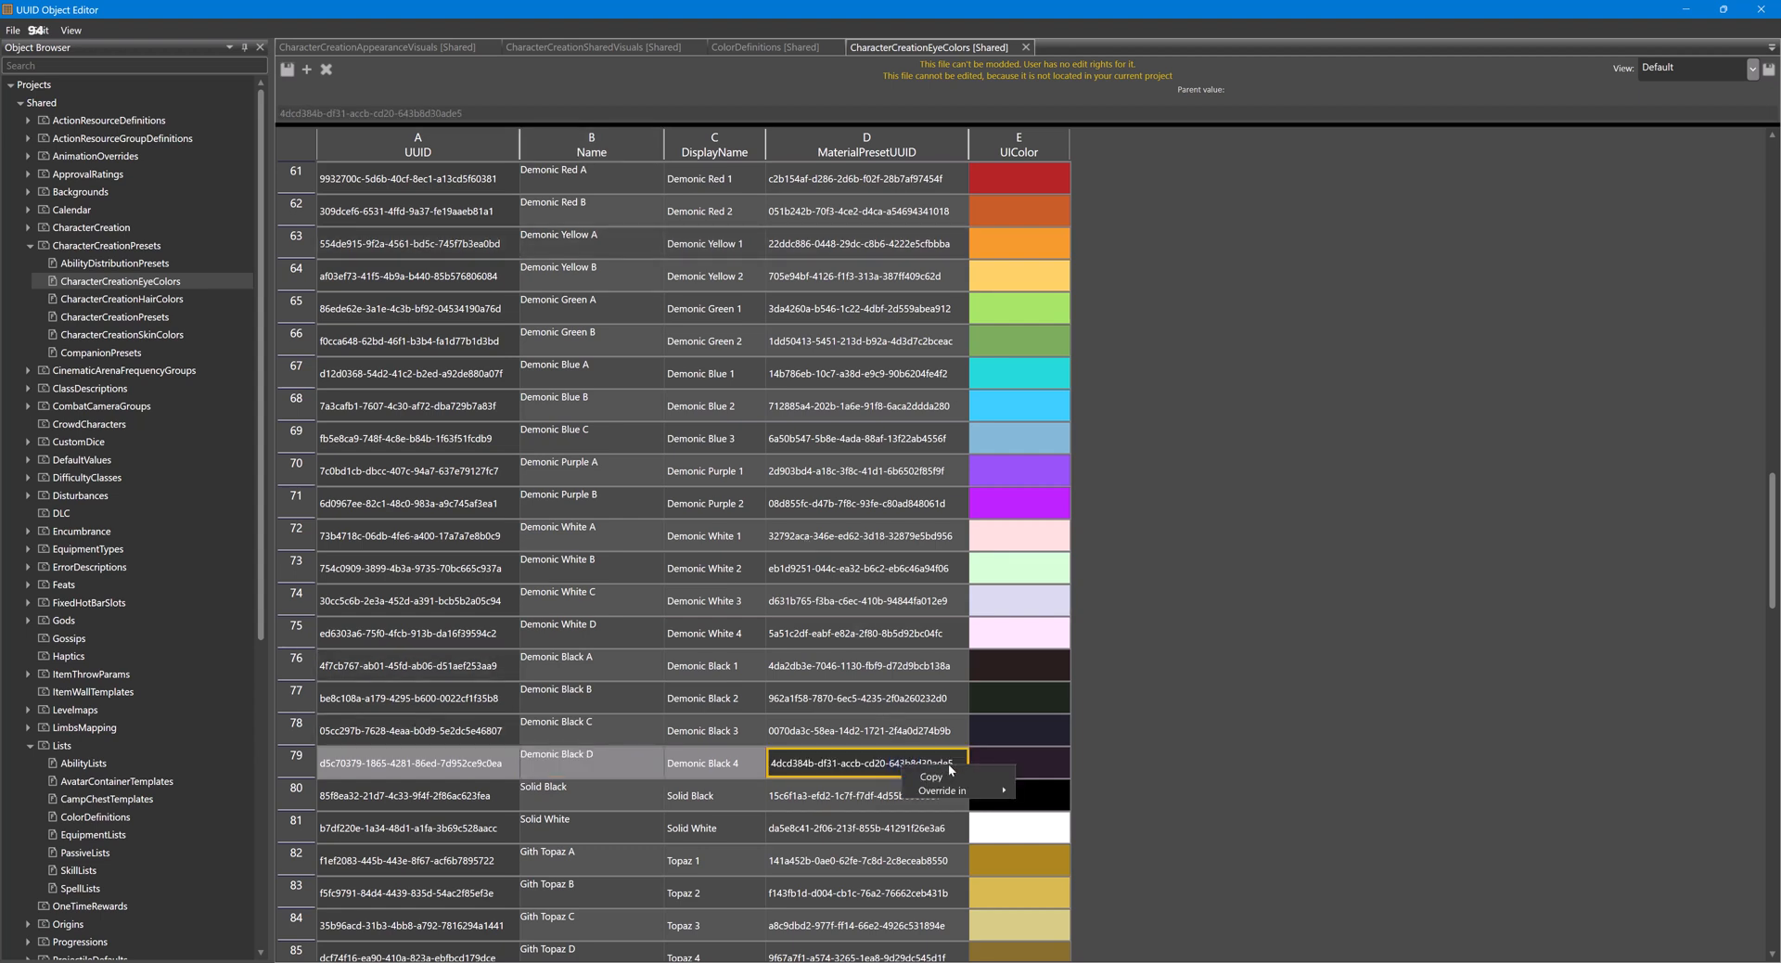
# - Switch to the Character Editor, expand the 06Eyes presets, and try to find the eye preset by the copied UUID
pyautogui.click(895, 937)
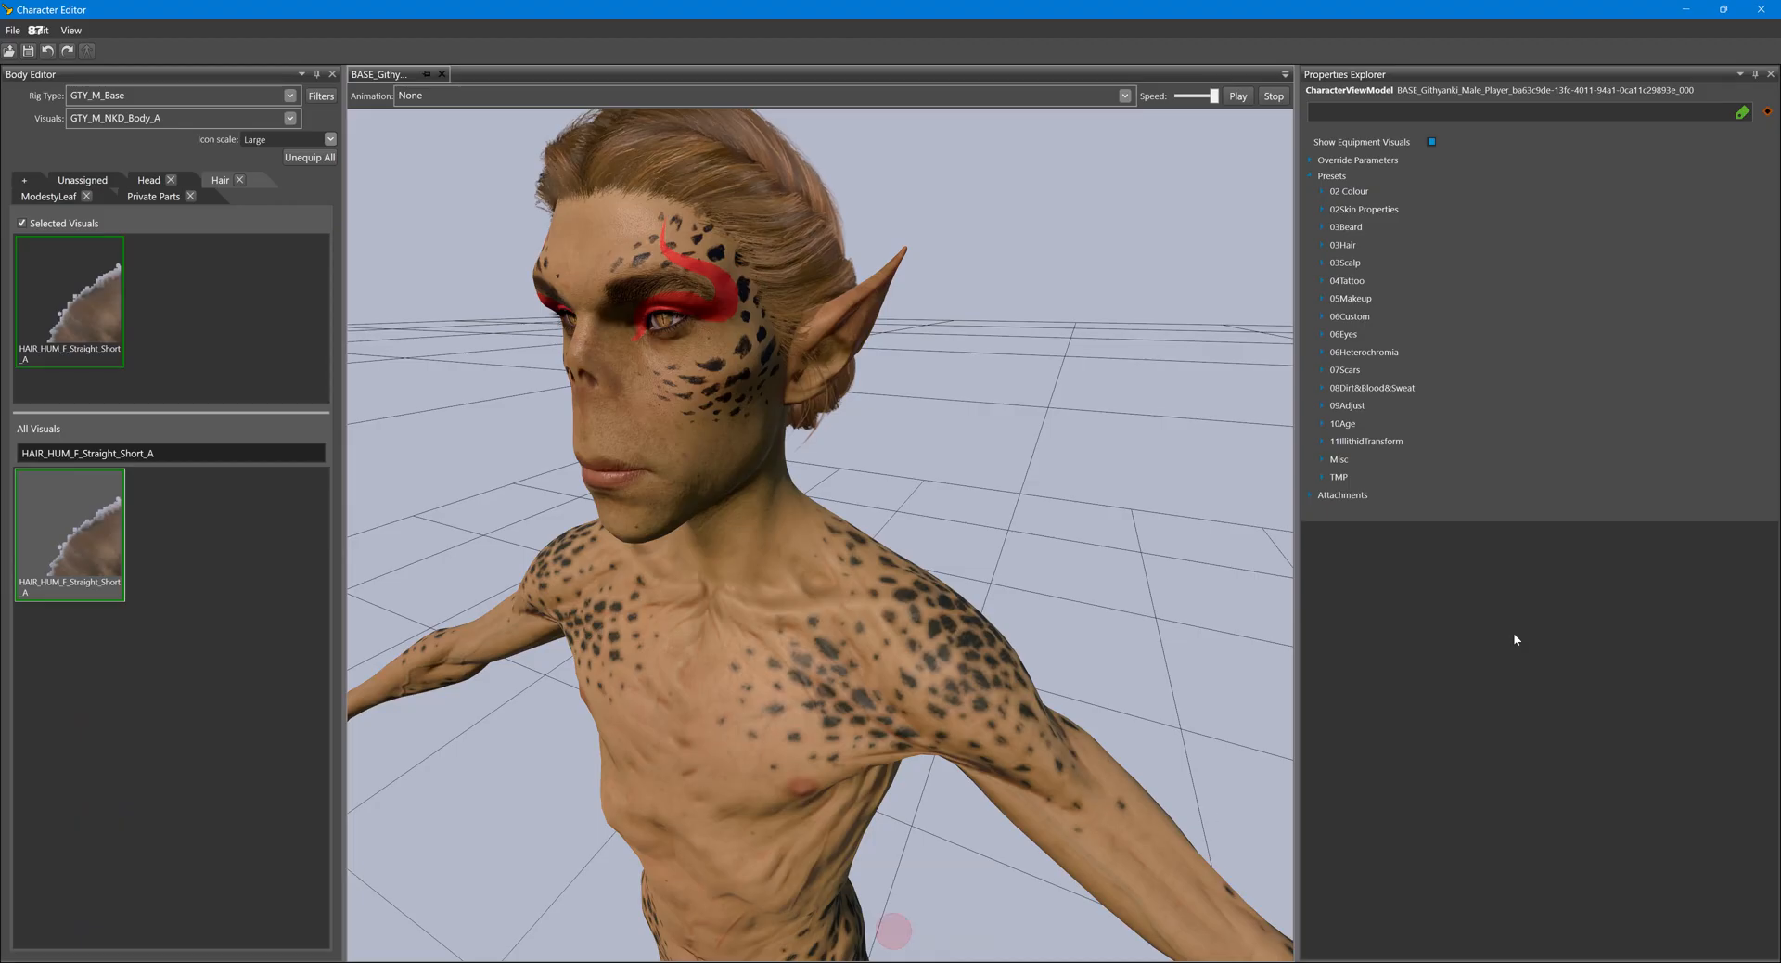
pyautogui.click(1323, 334)
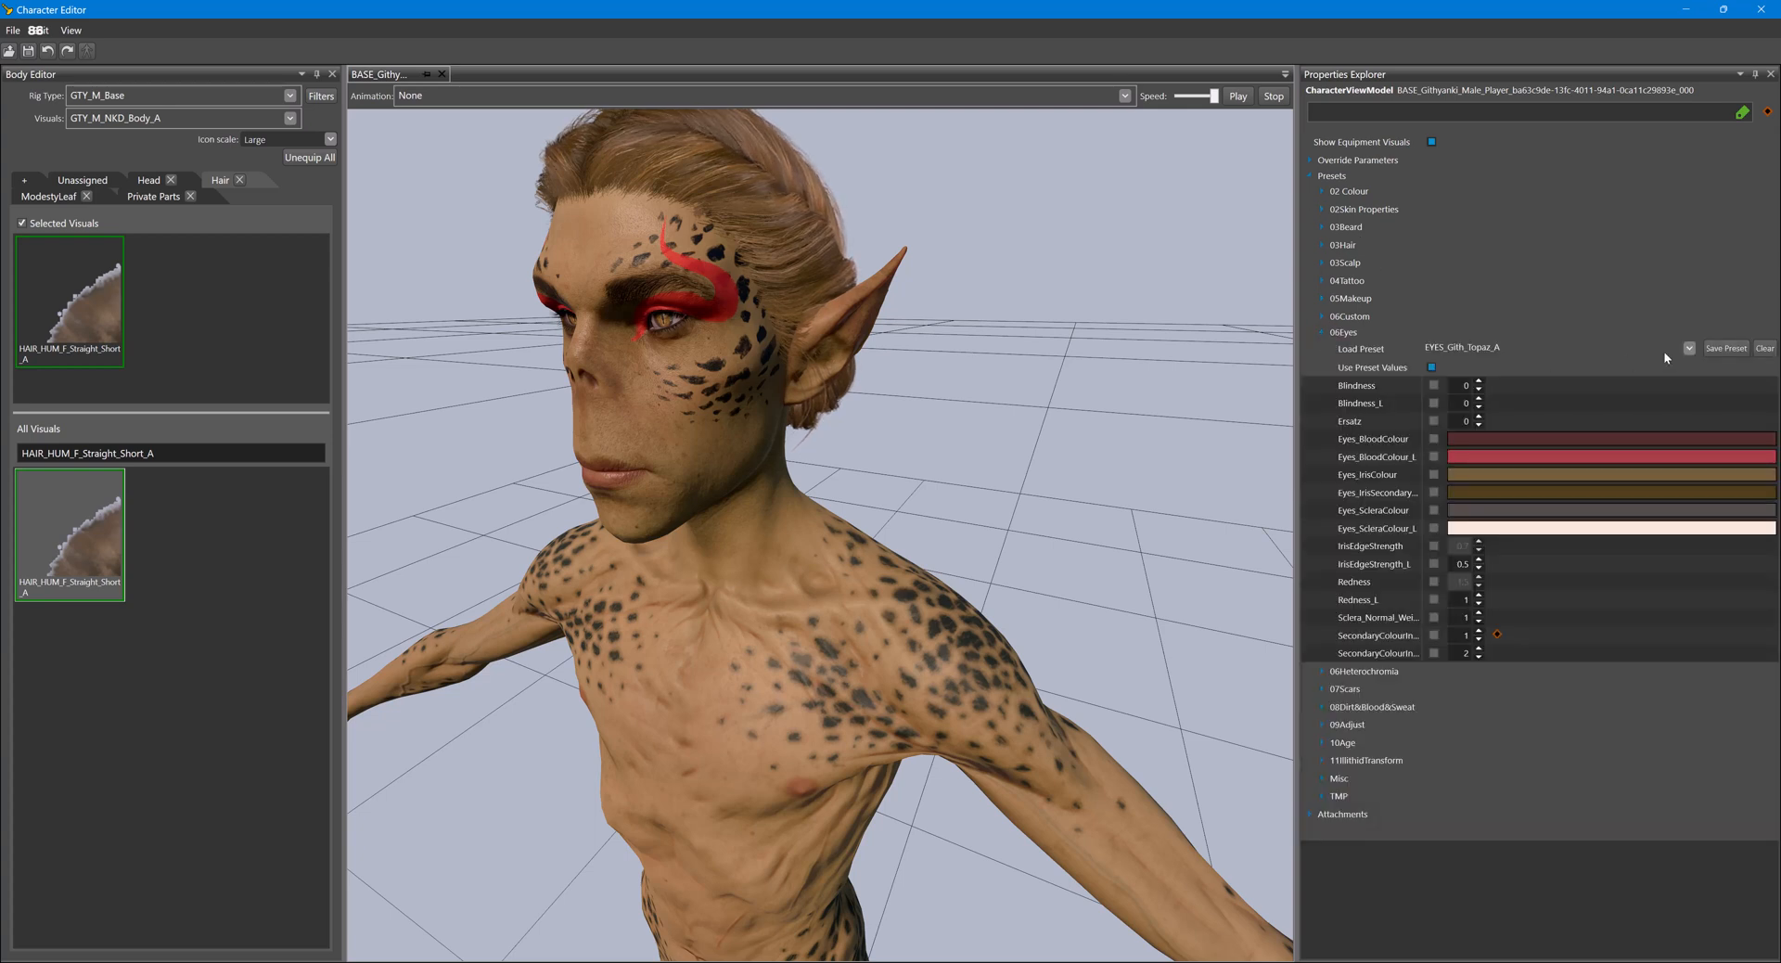
pyautogui.click(1691, 348)
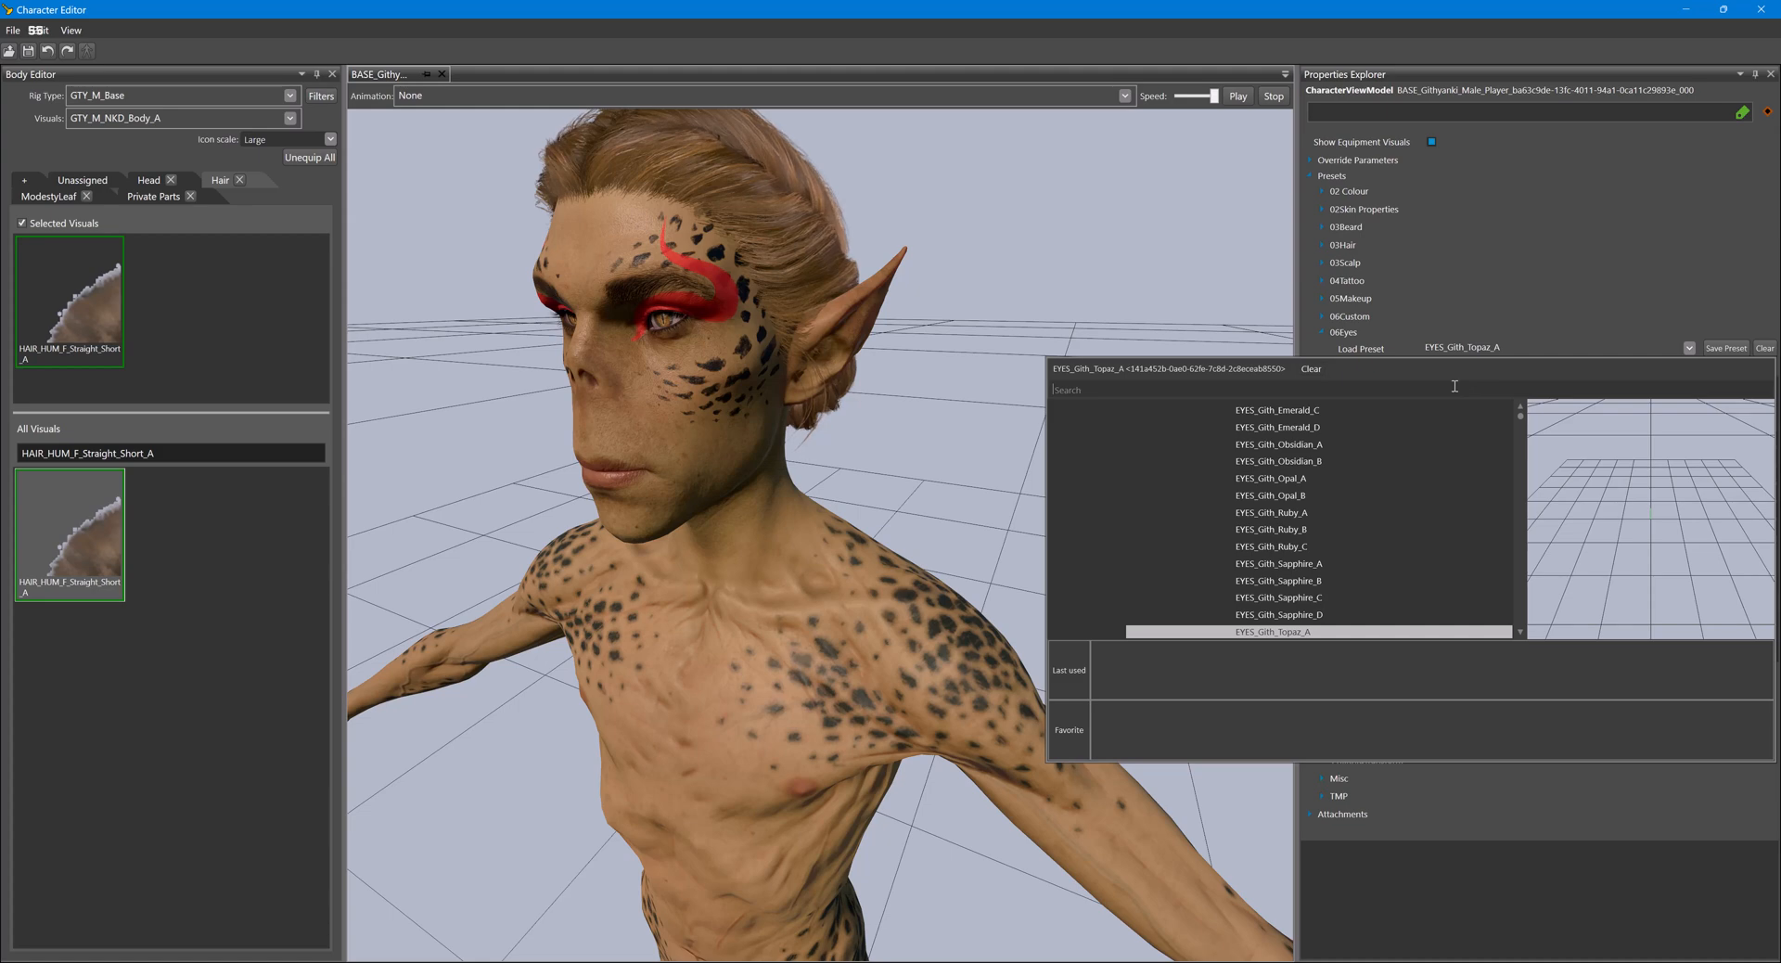
pyautogui.write('4dcd384b-df31-accb-cd20-643b8d30ade5')
# - Return to the UUID Object Editor and copy the eye colour's name, Demonic Black D
pyautogui.click(886, 962)
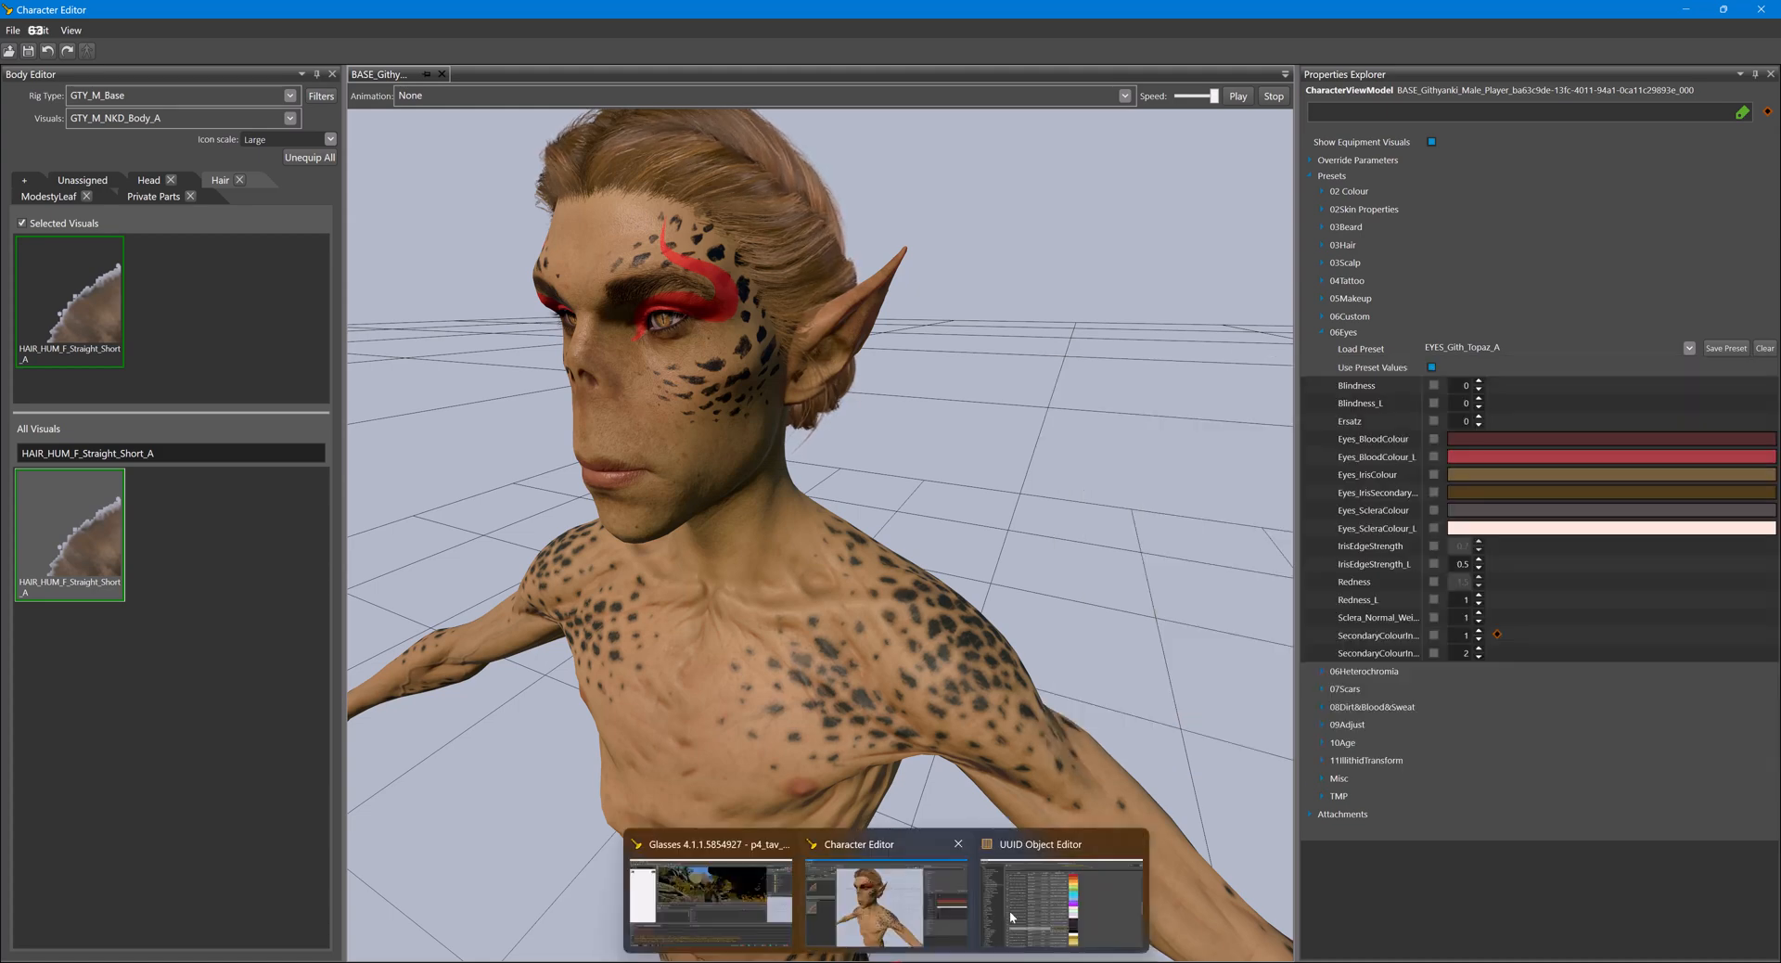
pyautogui.click(1058, 896)
pyautogui.click(628, 762)
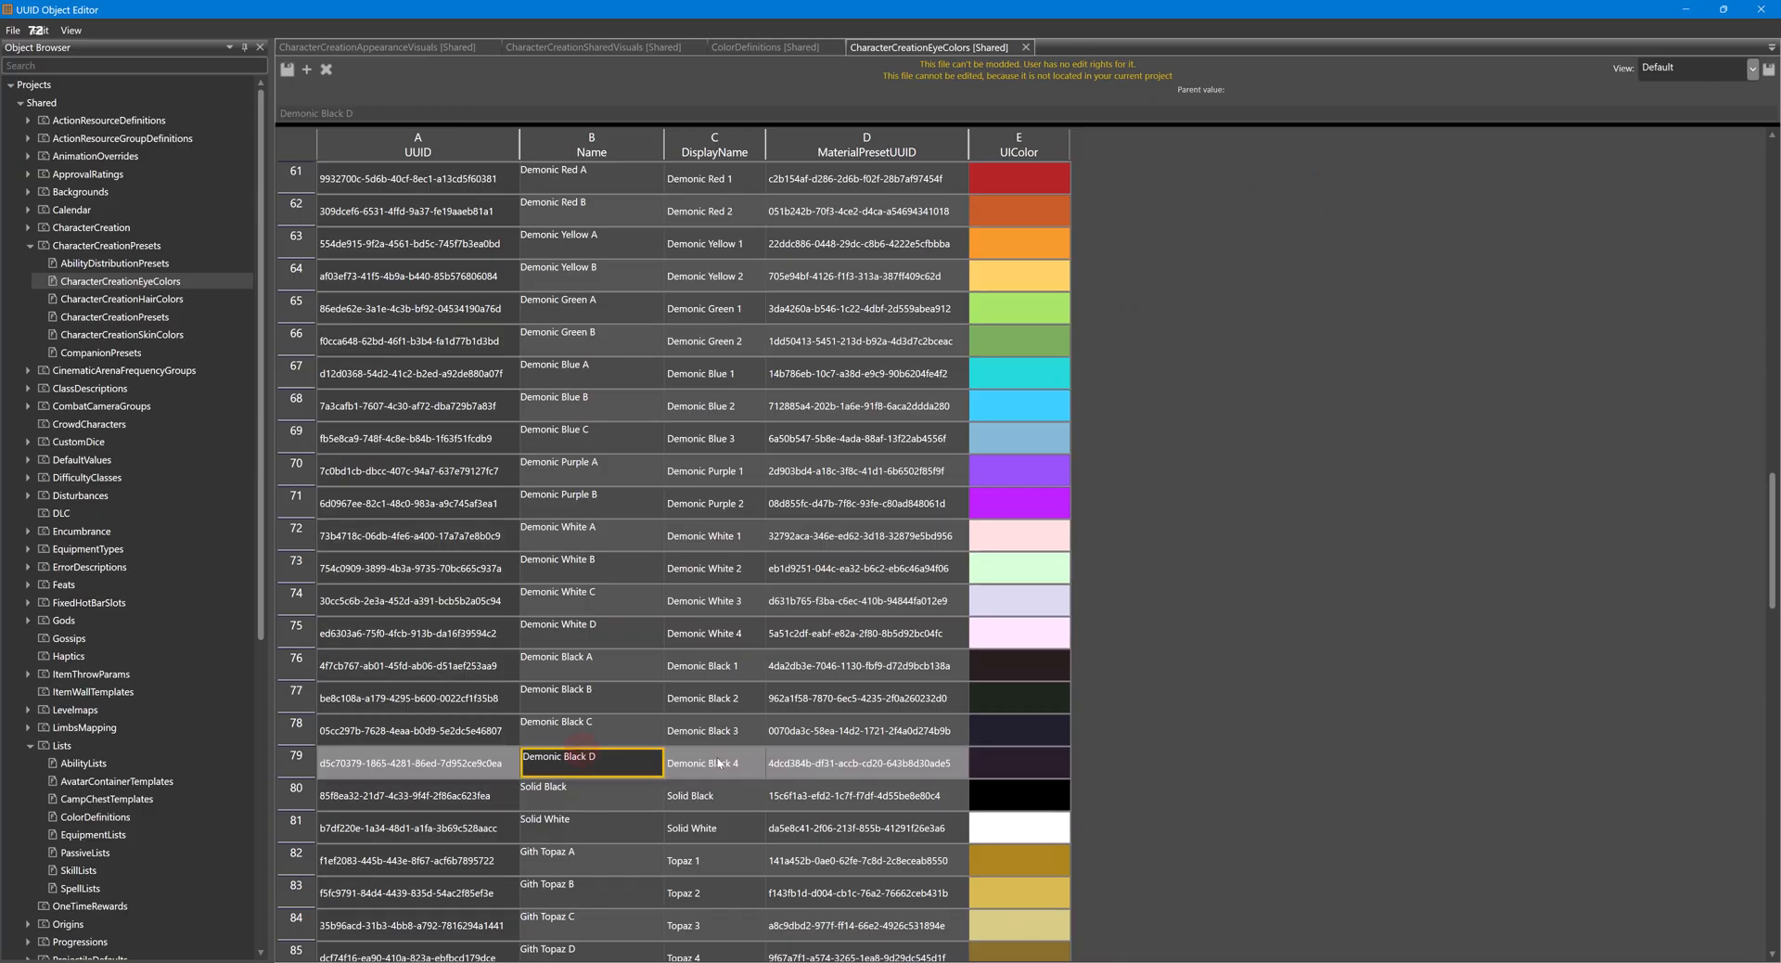
pyautogui.press('Right')
pyautogui.click(654, 767)
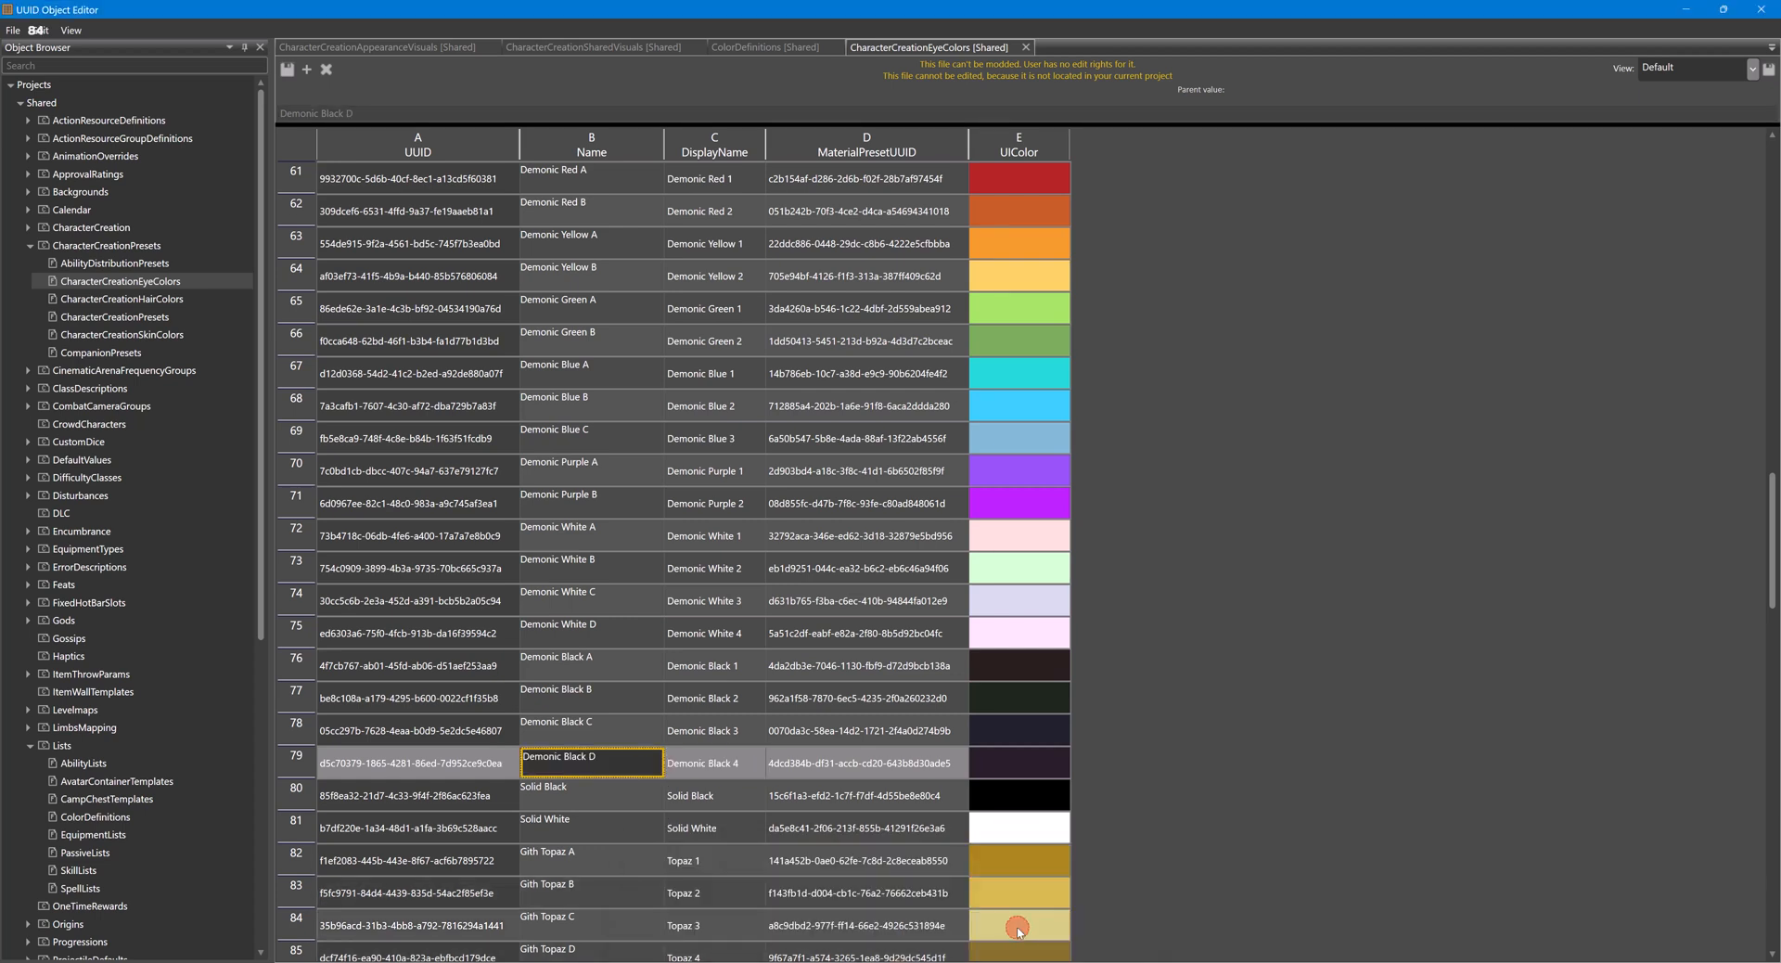
# - In the Character Editor, search the eye presets for the copied name, load EYES_Demonic_Black_D, and view the character's face from the front
pyautogui.click(895, 929)
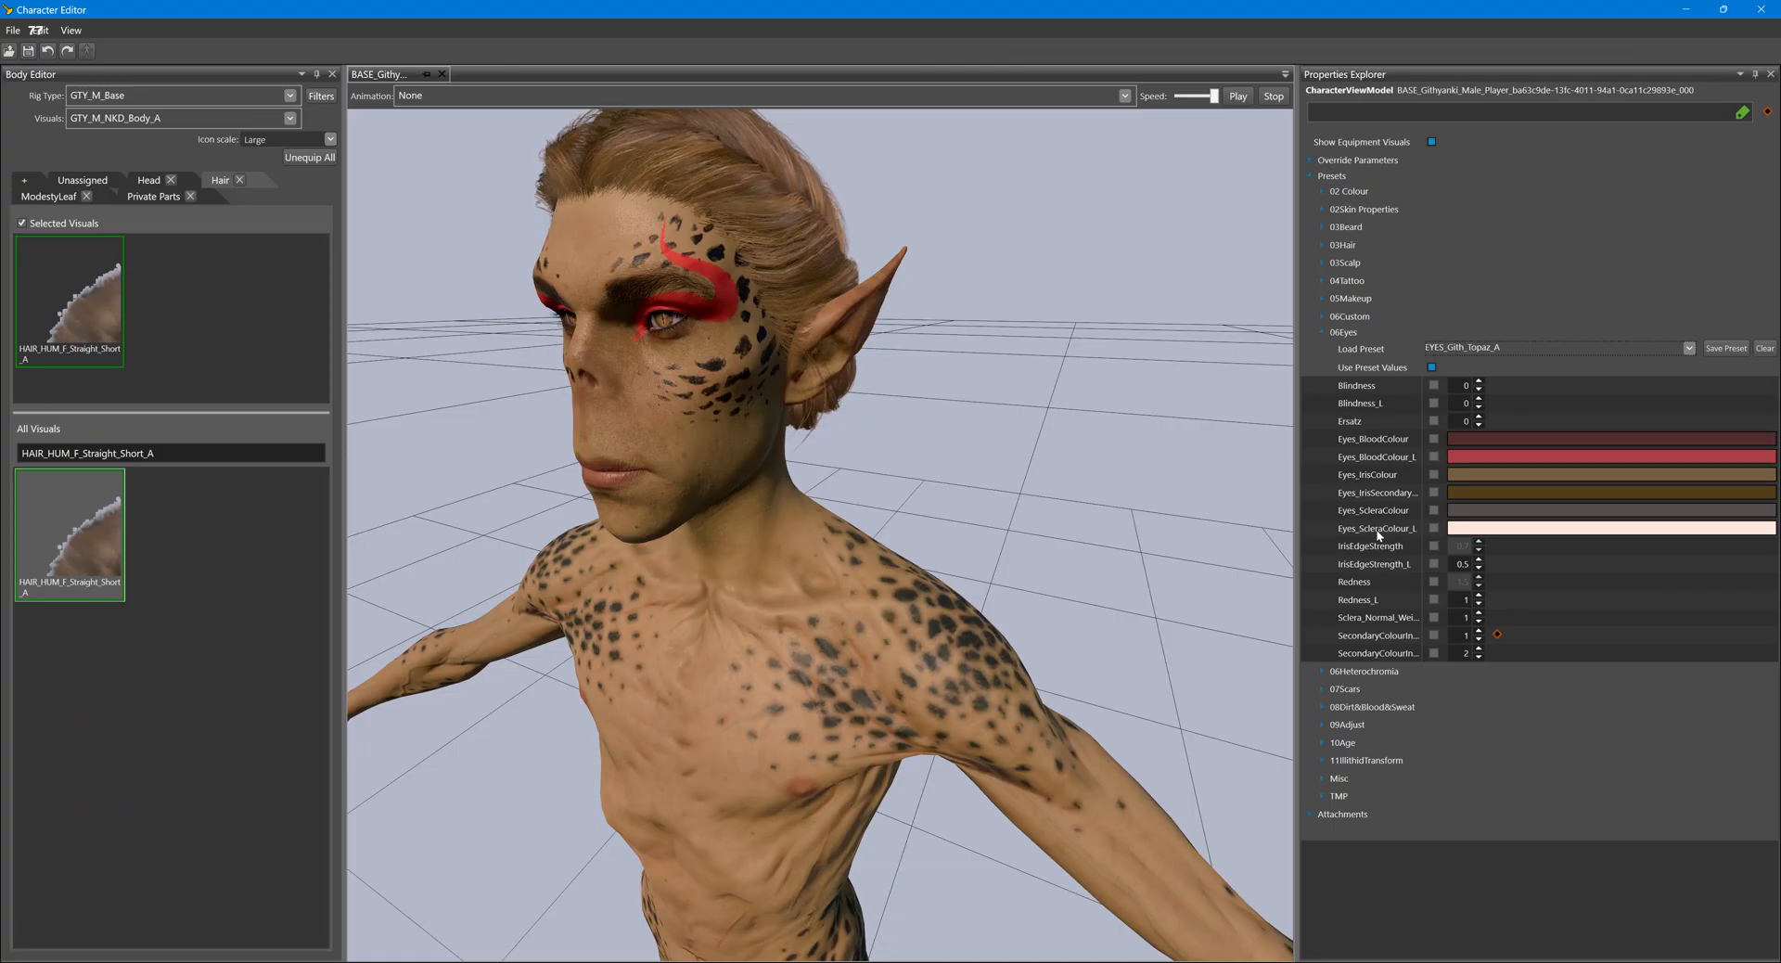
pyautogui.click(1686, 349)
pyautogui.write('Demonic Black D')
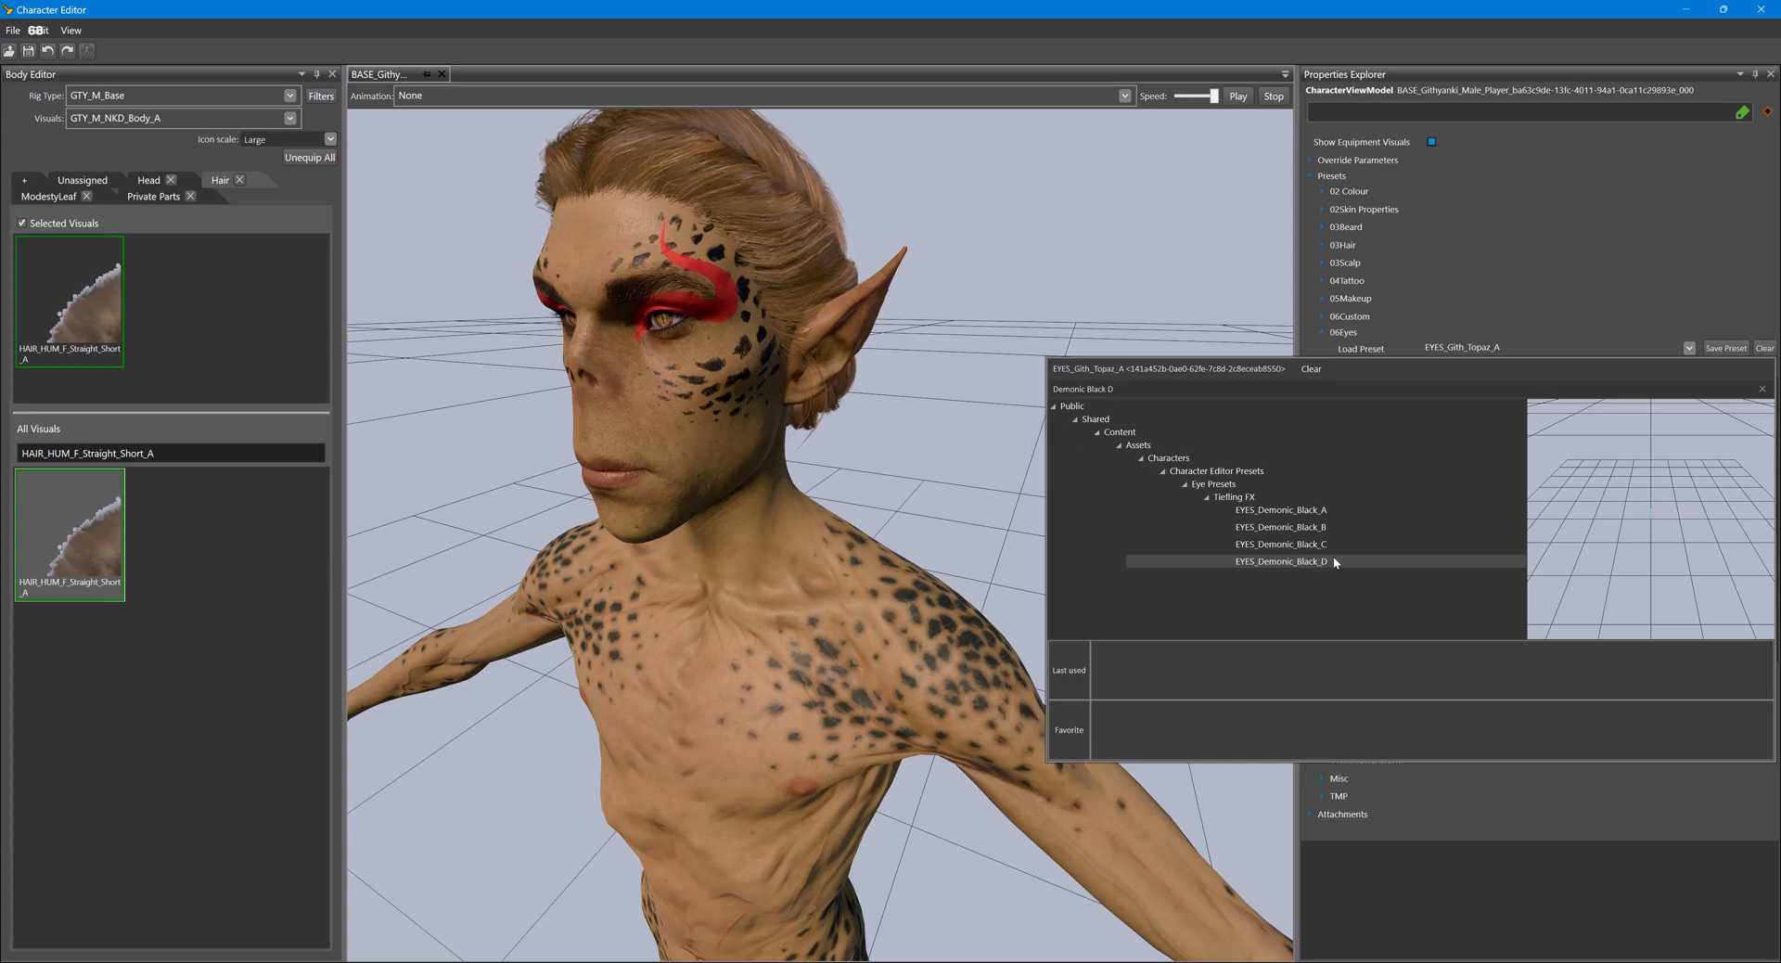
pyautogui.doubleClick(1302, 562)
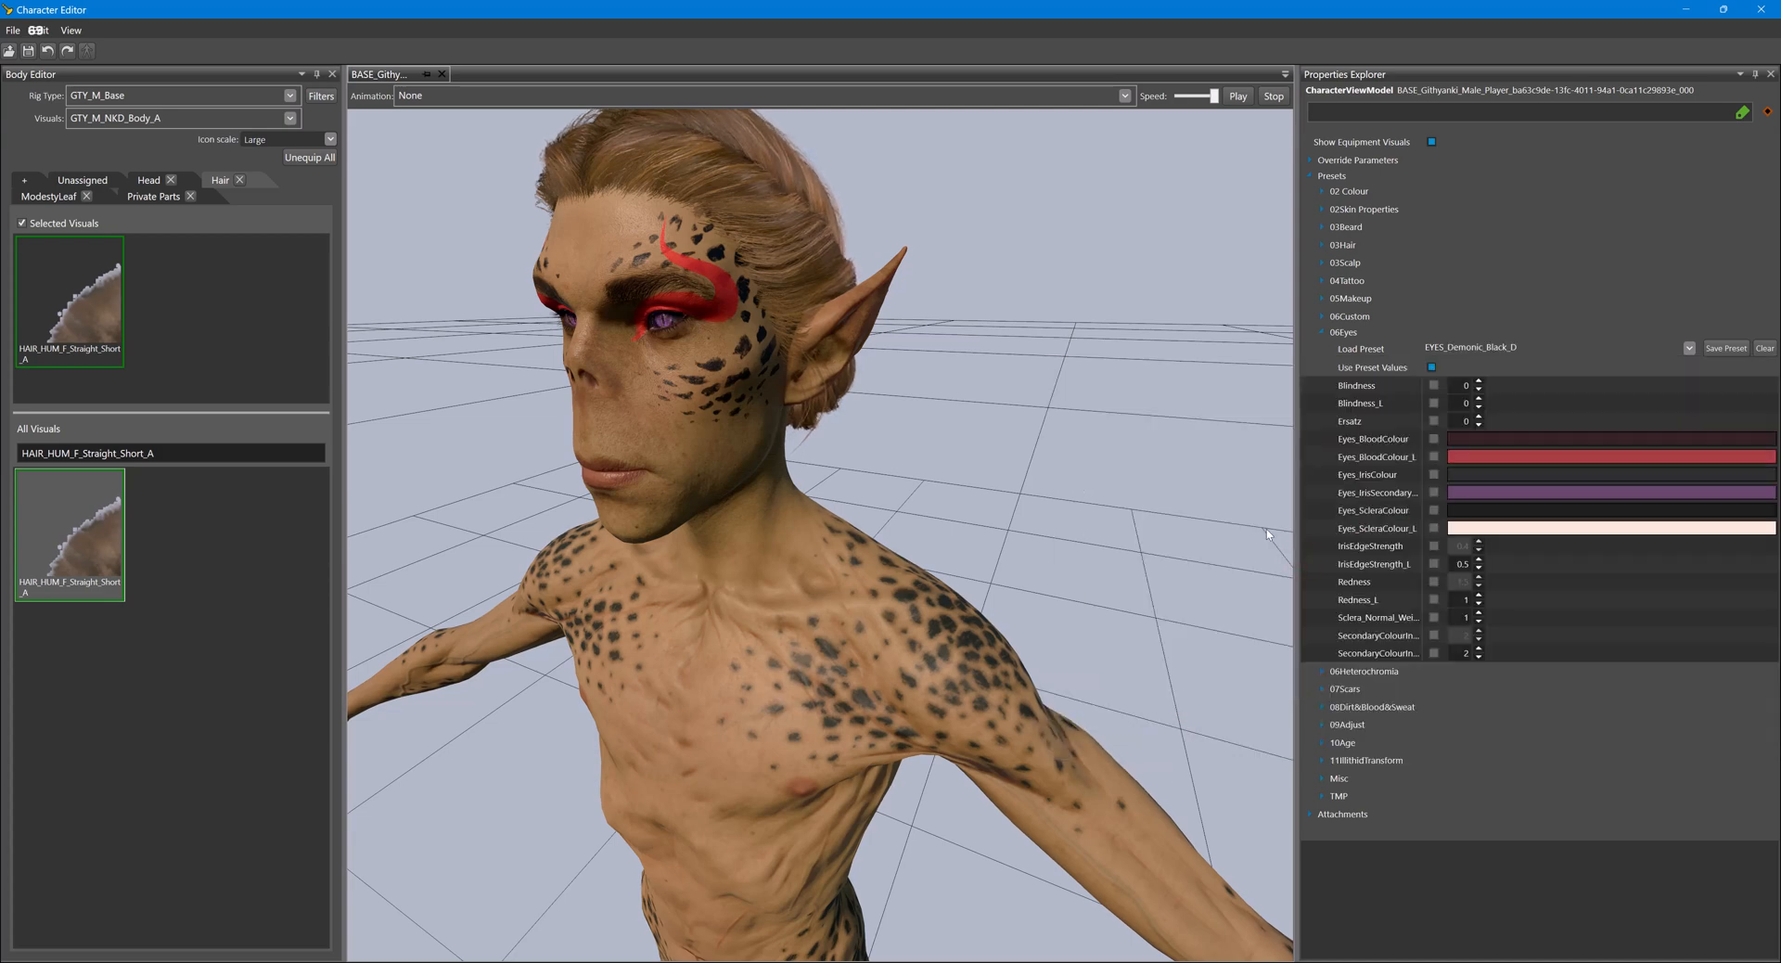
pyautogui.moveTo(799, 590); pyautogui.dragTo(830, 590, button='middle')
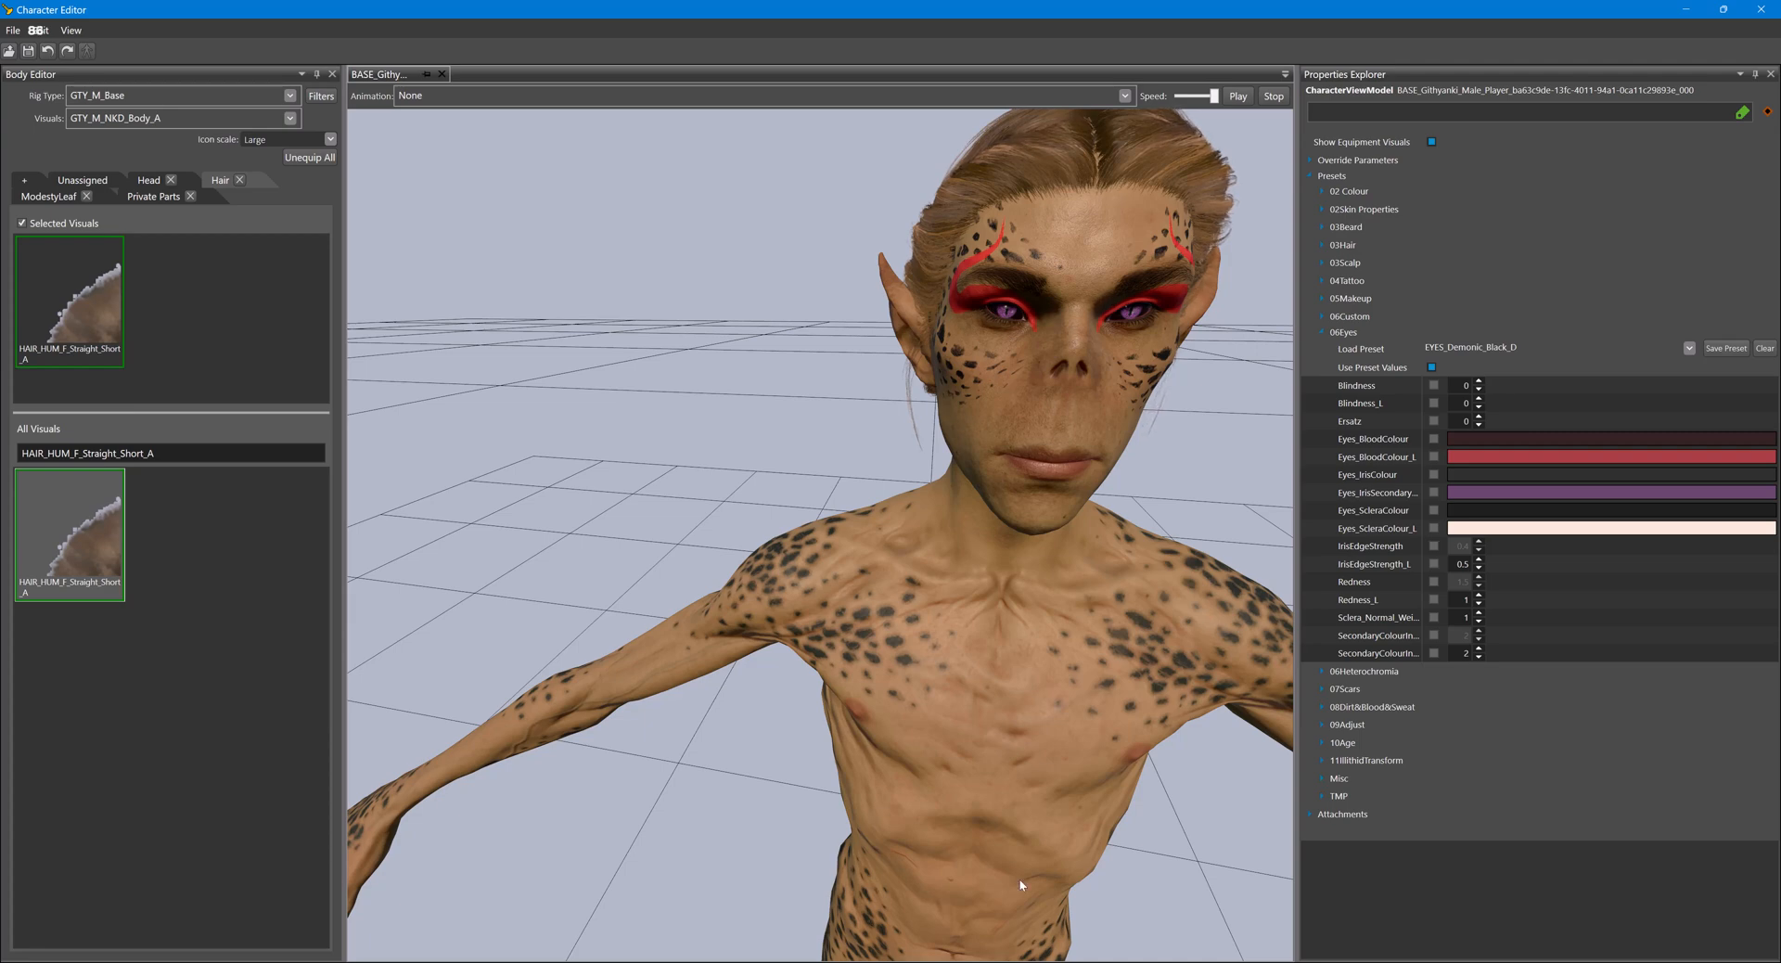
# - Switch to the Glasses editor, run game mode, and set the character's hair colour to Rose 5 in appearance editing
pyautogui.click(818, 910)
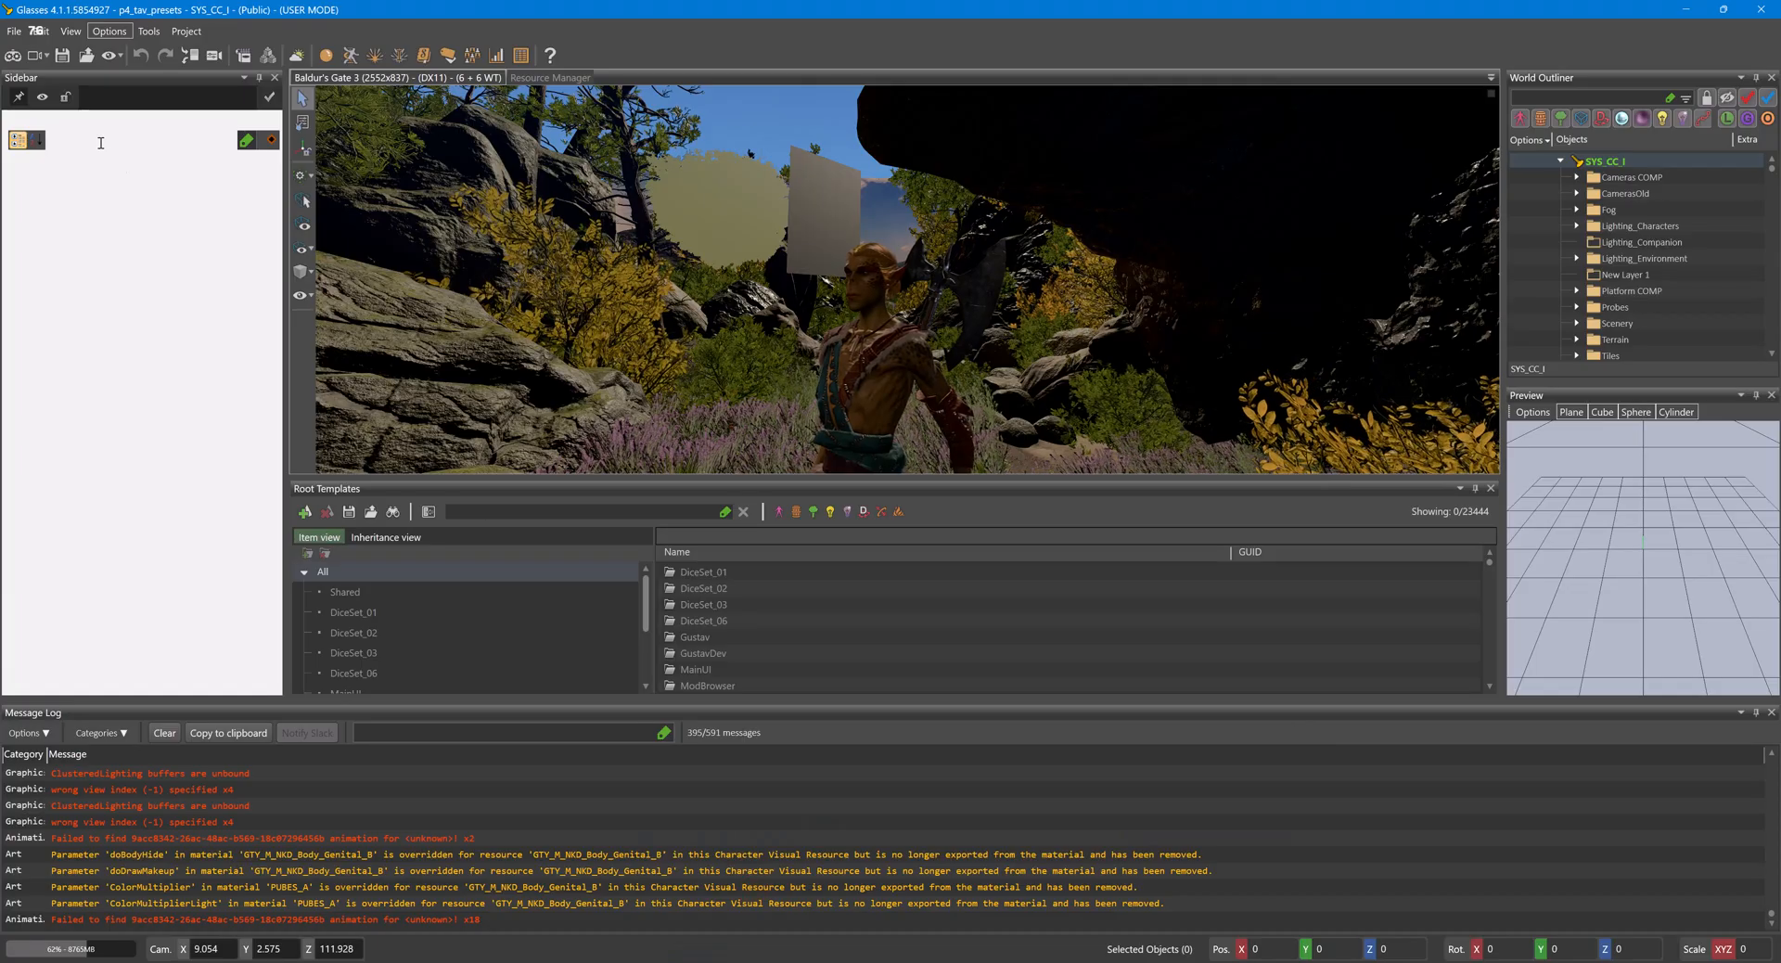
pyautogui.click(13, 58)
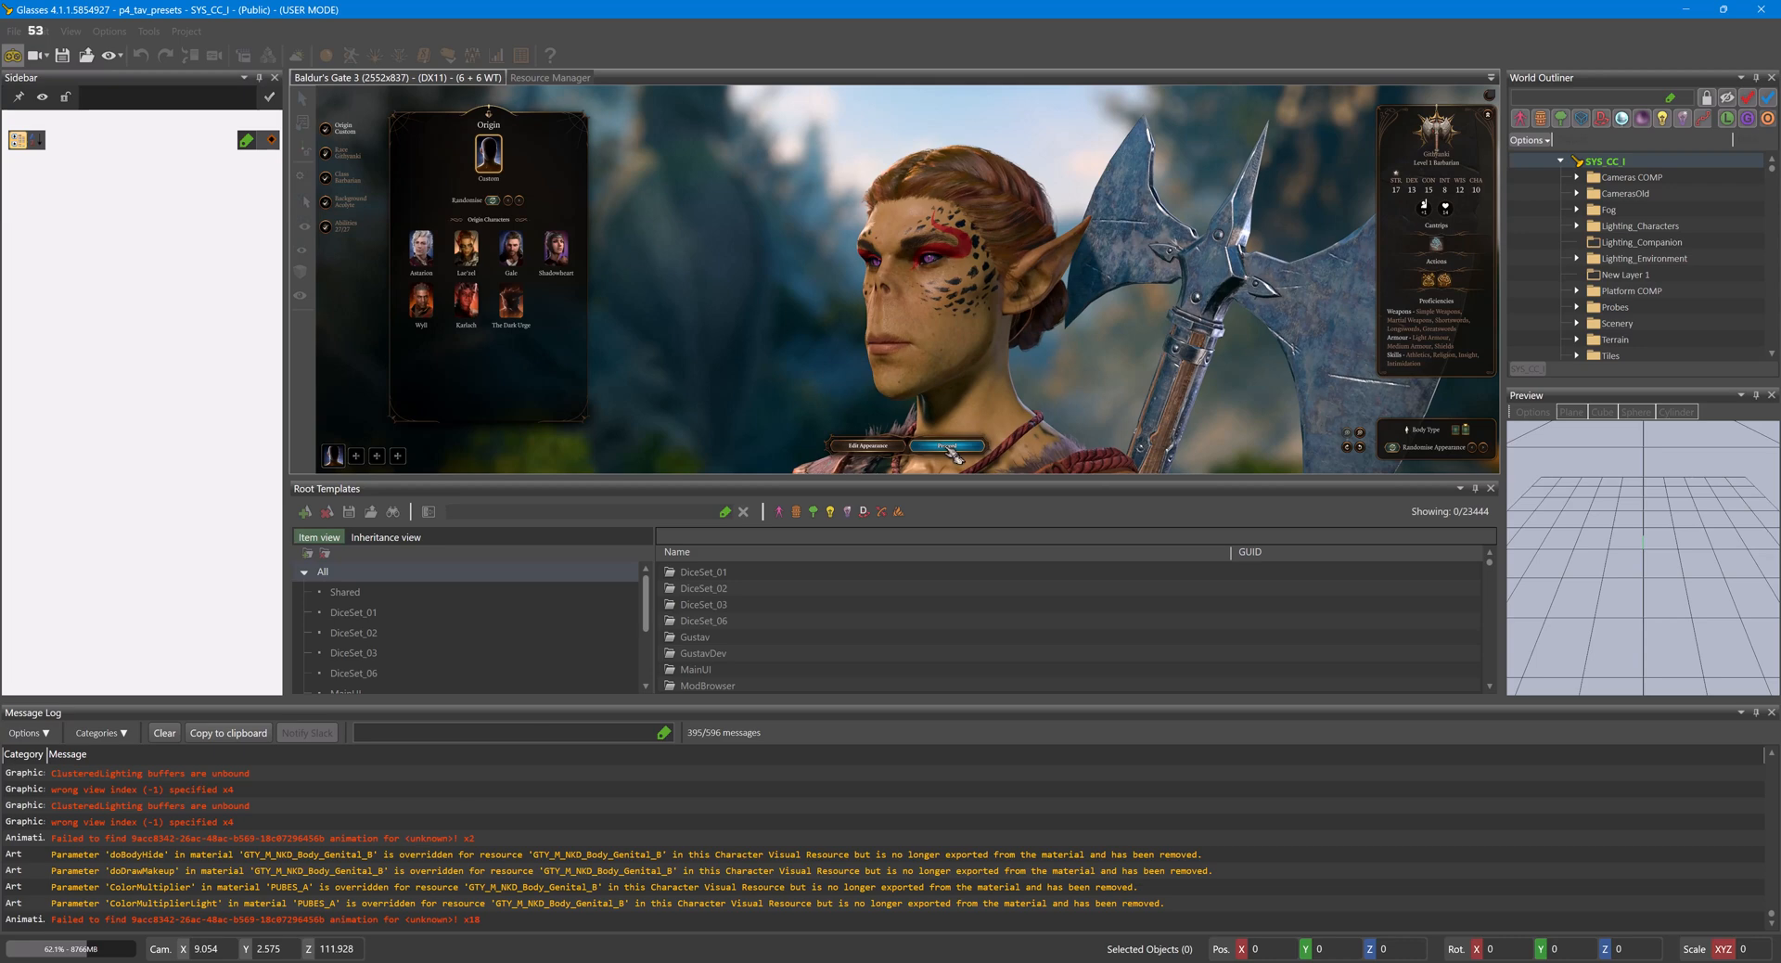
pyautogui.click(898, 449)
pyautogui.click(1473, 224)
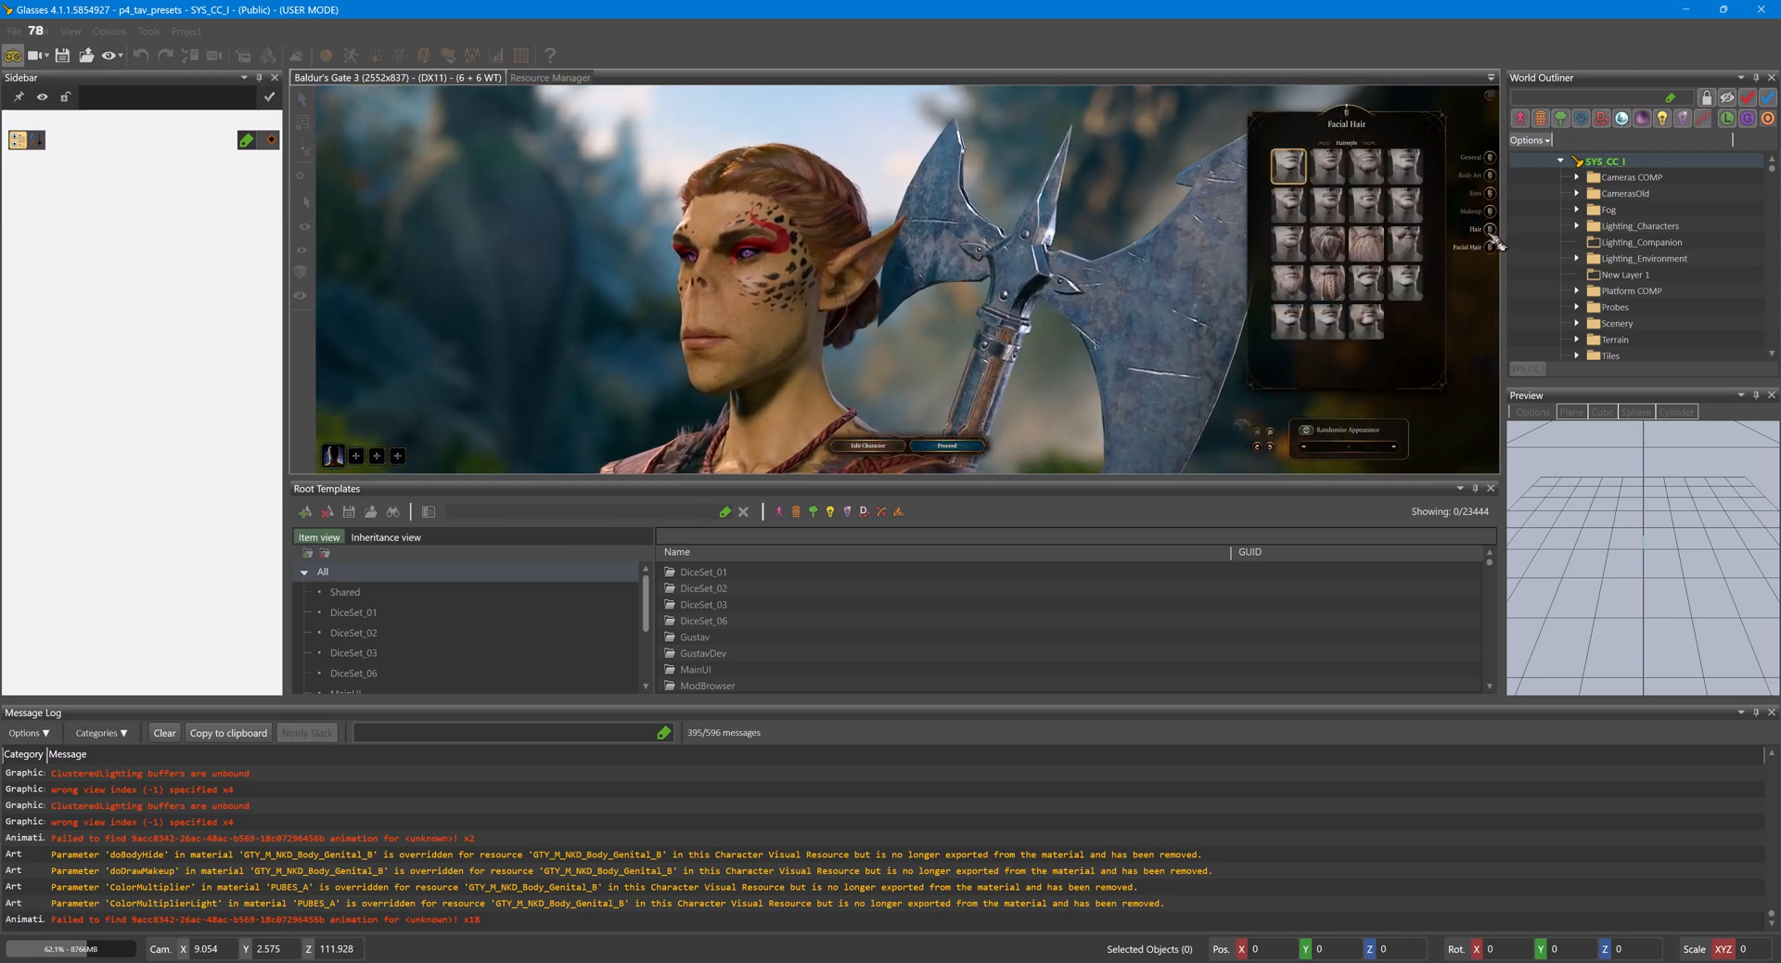
pyautogui.click(1346, 306)
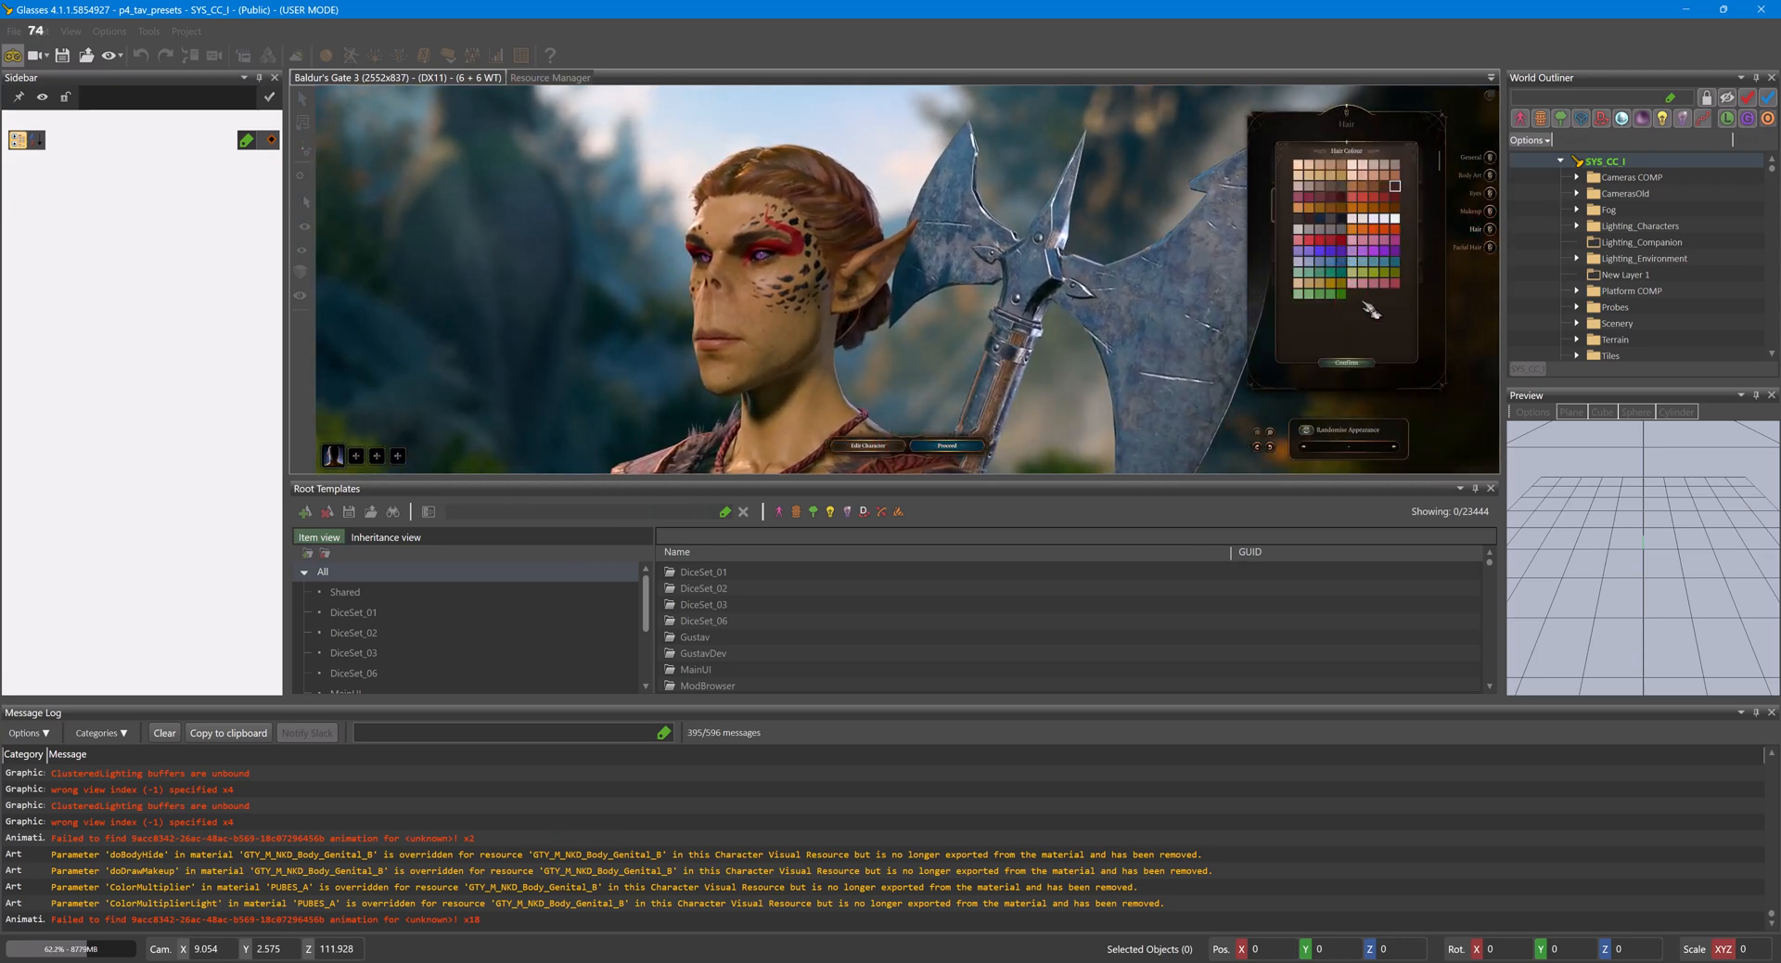
pyautogui.click(1396, 284)
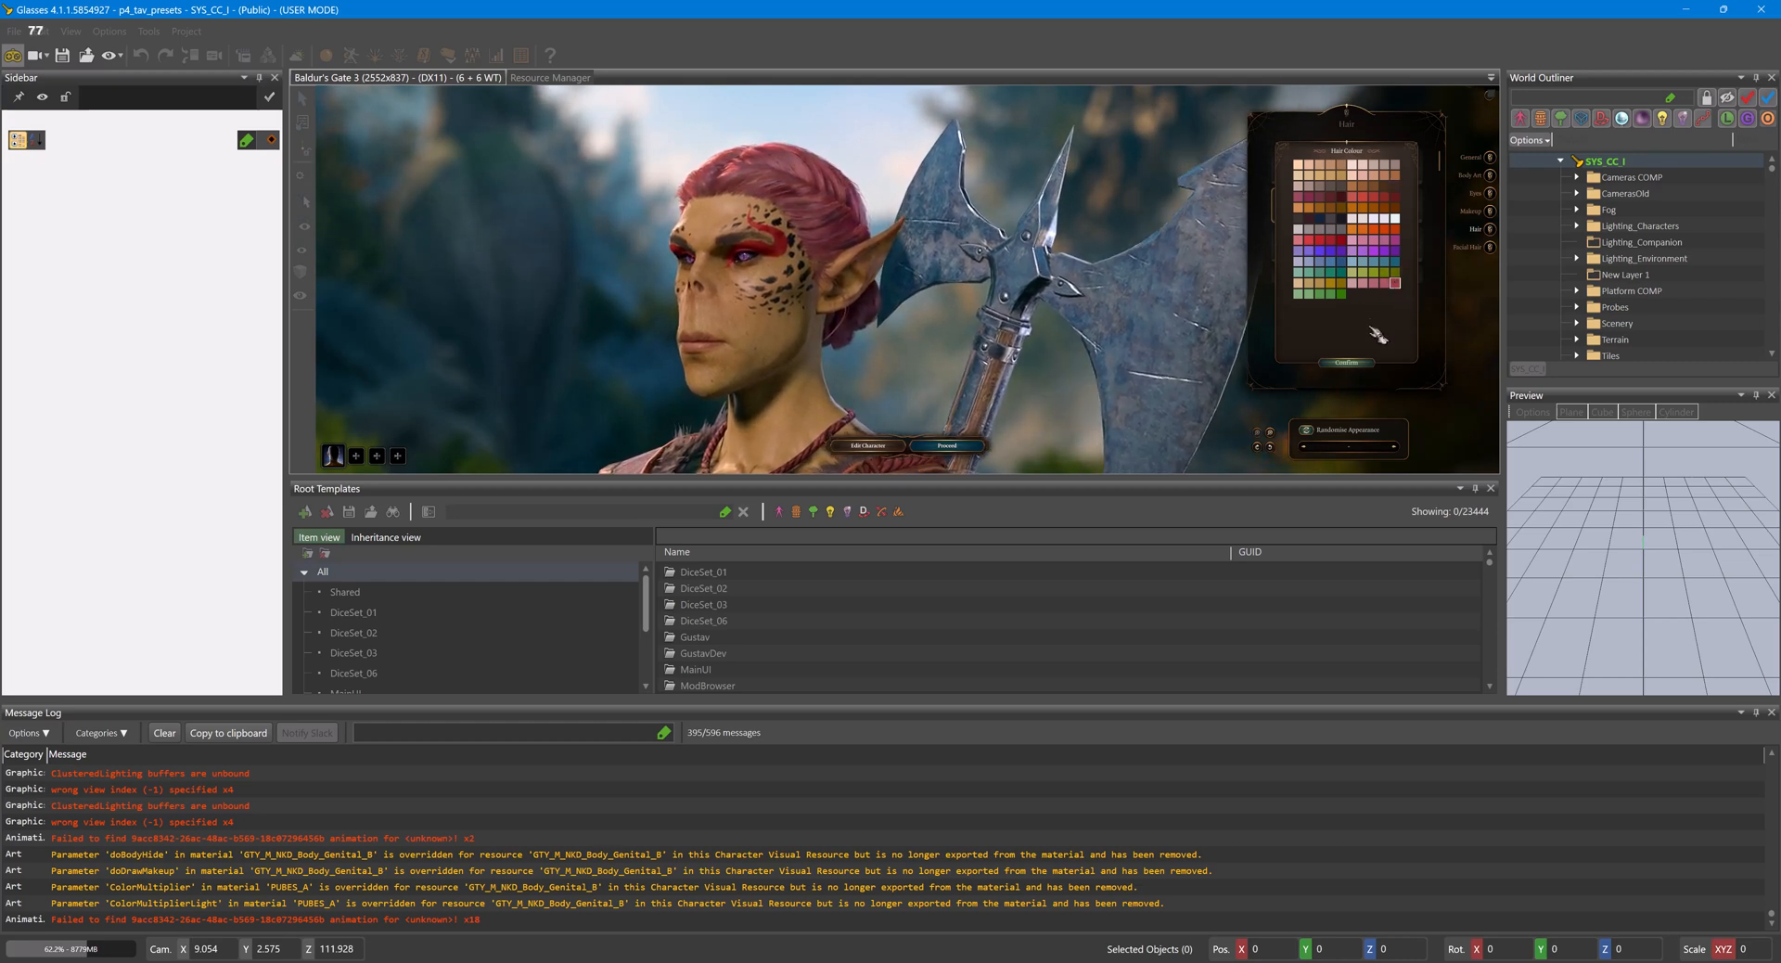
pyautogui.click(1346, 362)
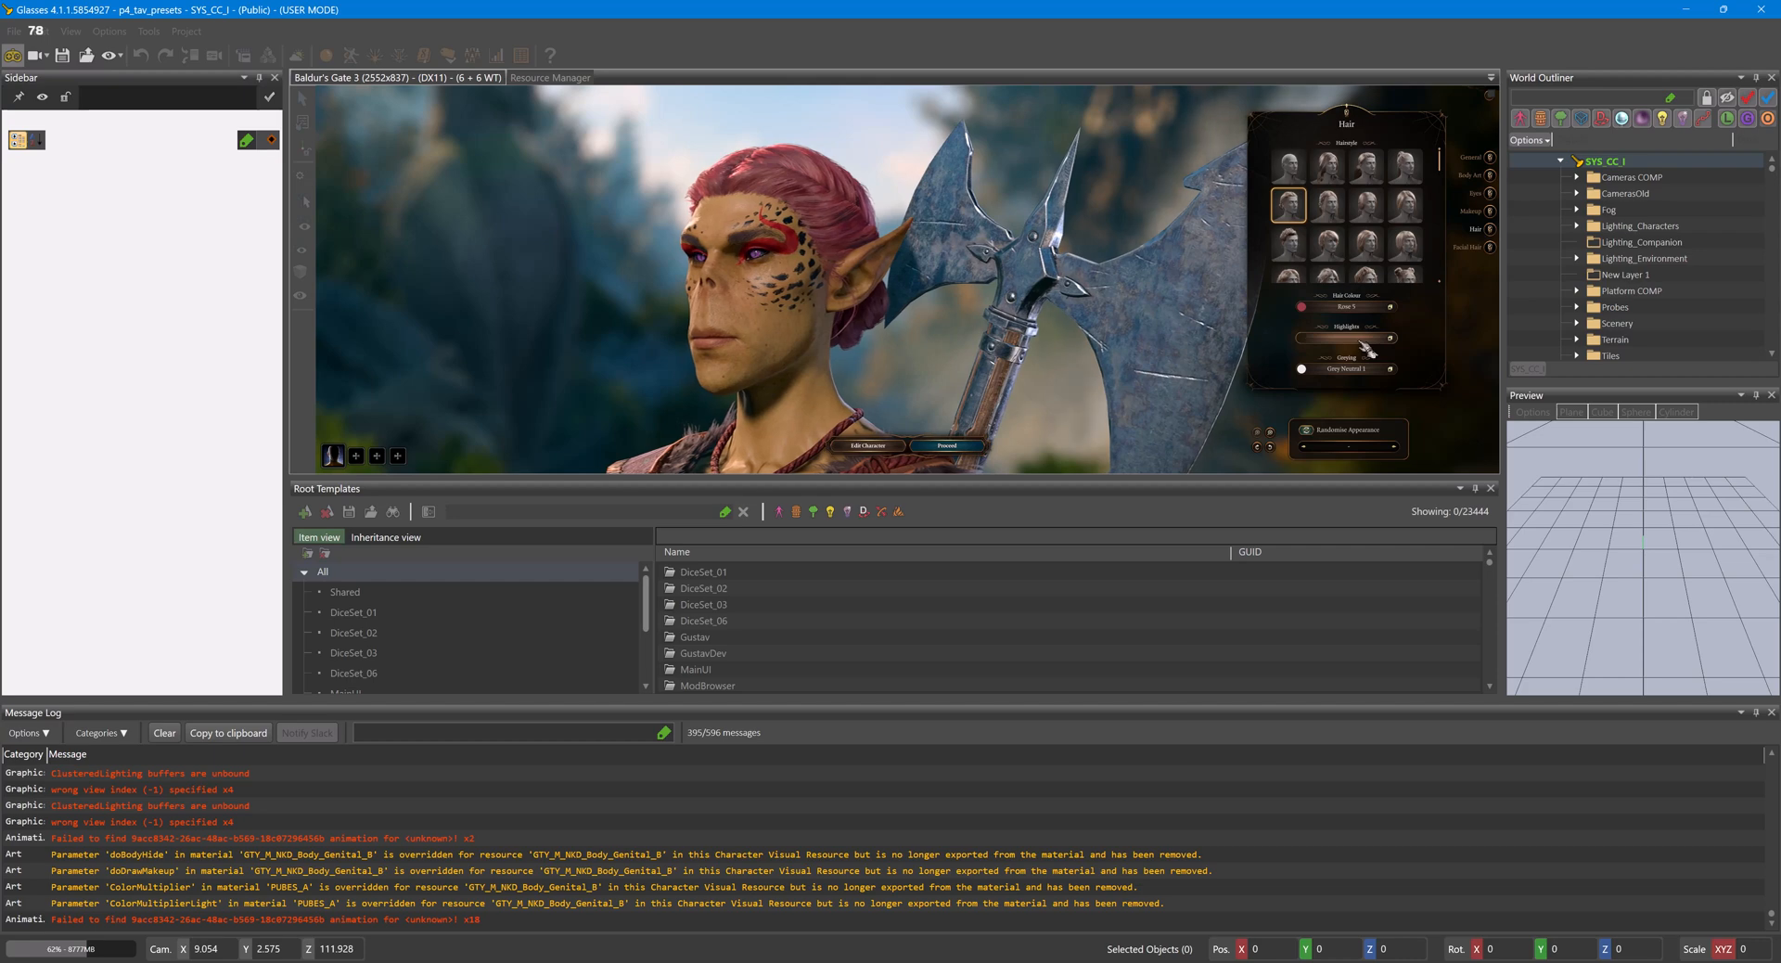
# - Try a pink swatch from the full highlight palette, confirm the highlights, and leave game mode
pyautogui.click(1364, 340)
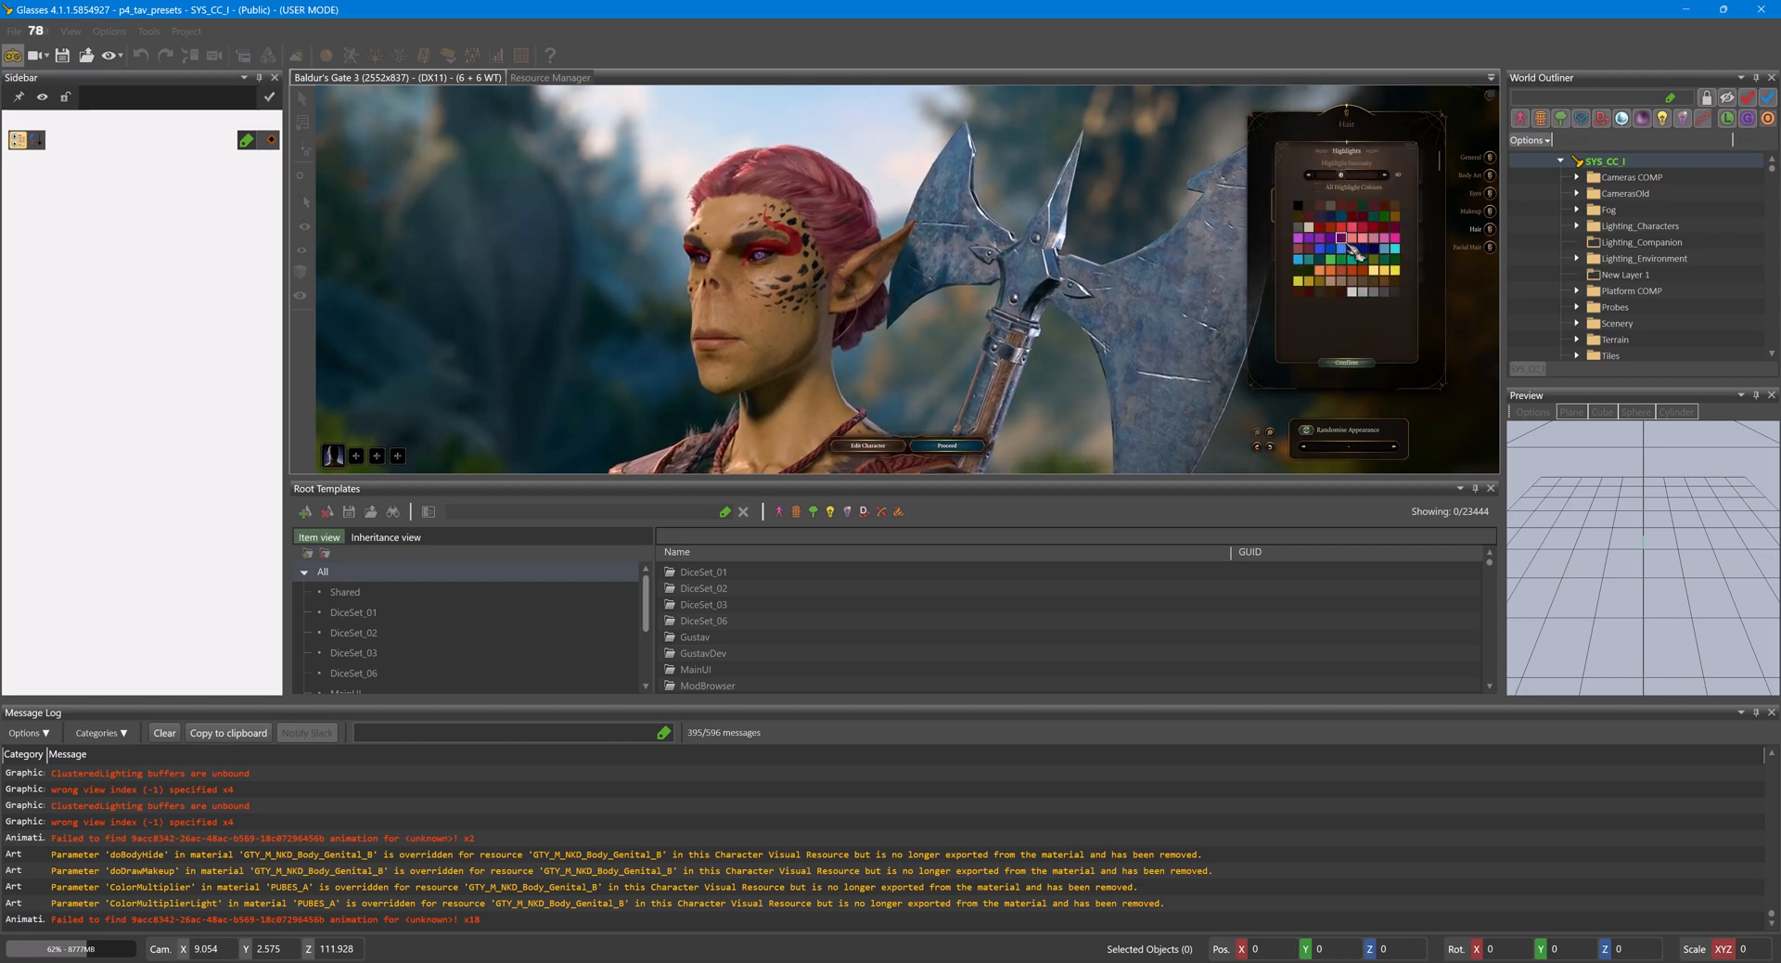
pyautogui.click(1399, 241)
pyautogui.click(1354, 362)
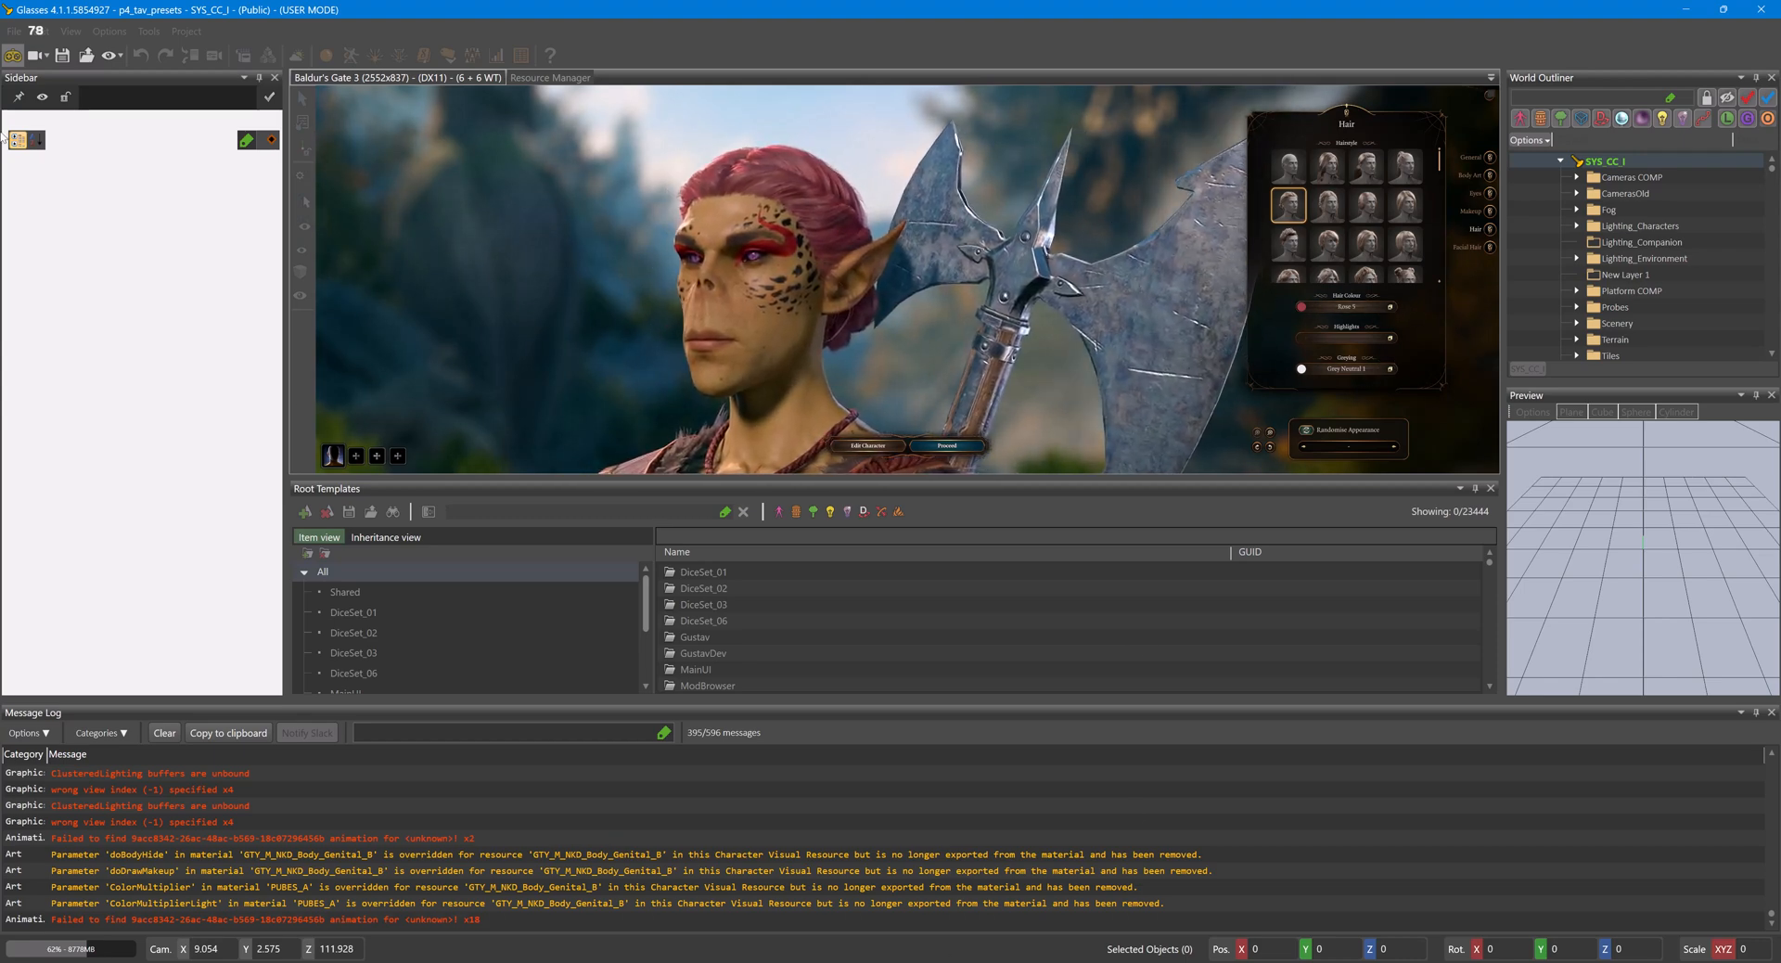
pyautogui.click(13, 55)
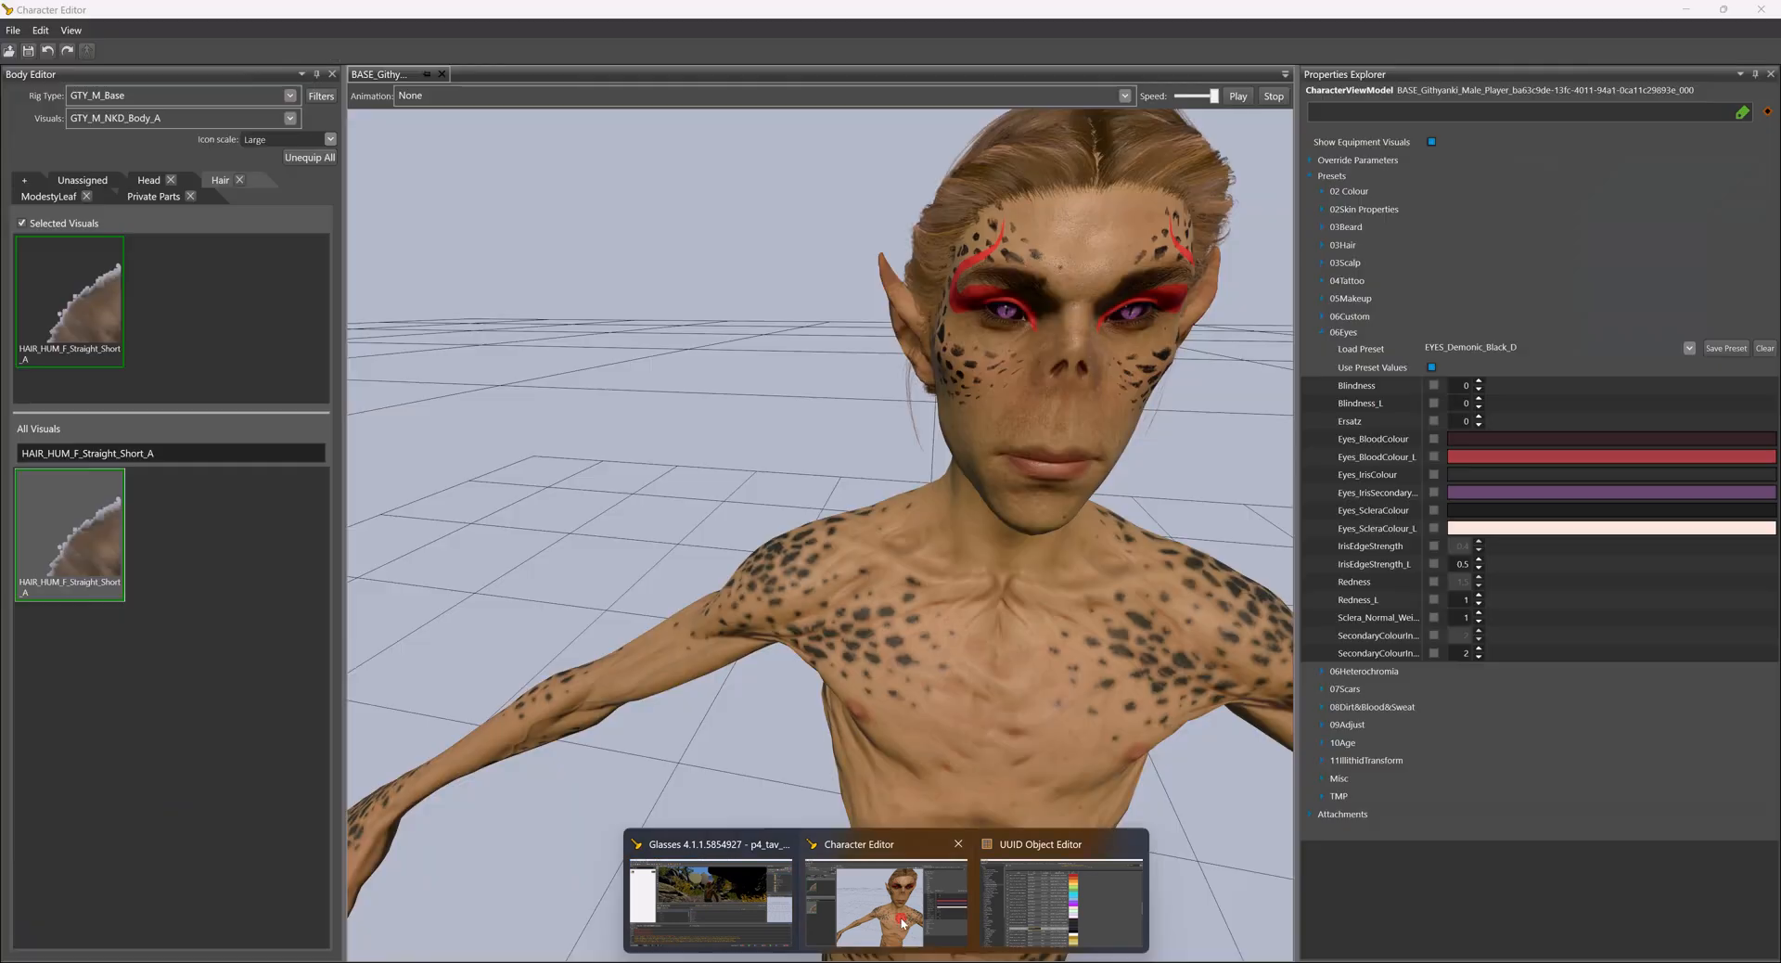
# - Return to the Character Editor, collapse the 06Eyes presets, expand 03Hair, and open its preset picker
pyautogui.click(914, 888)
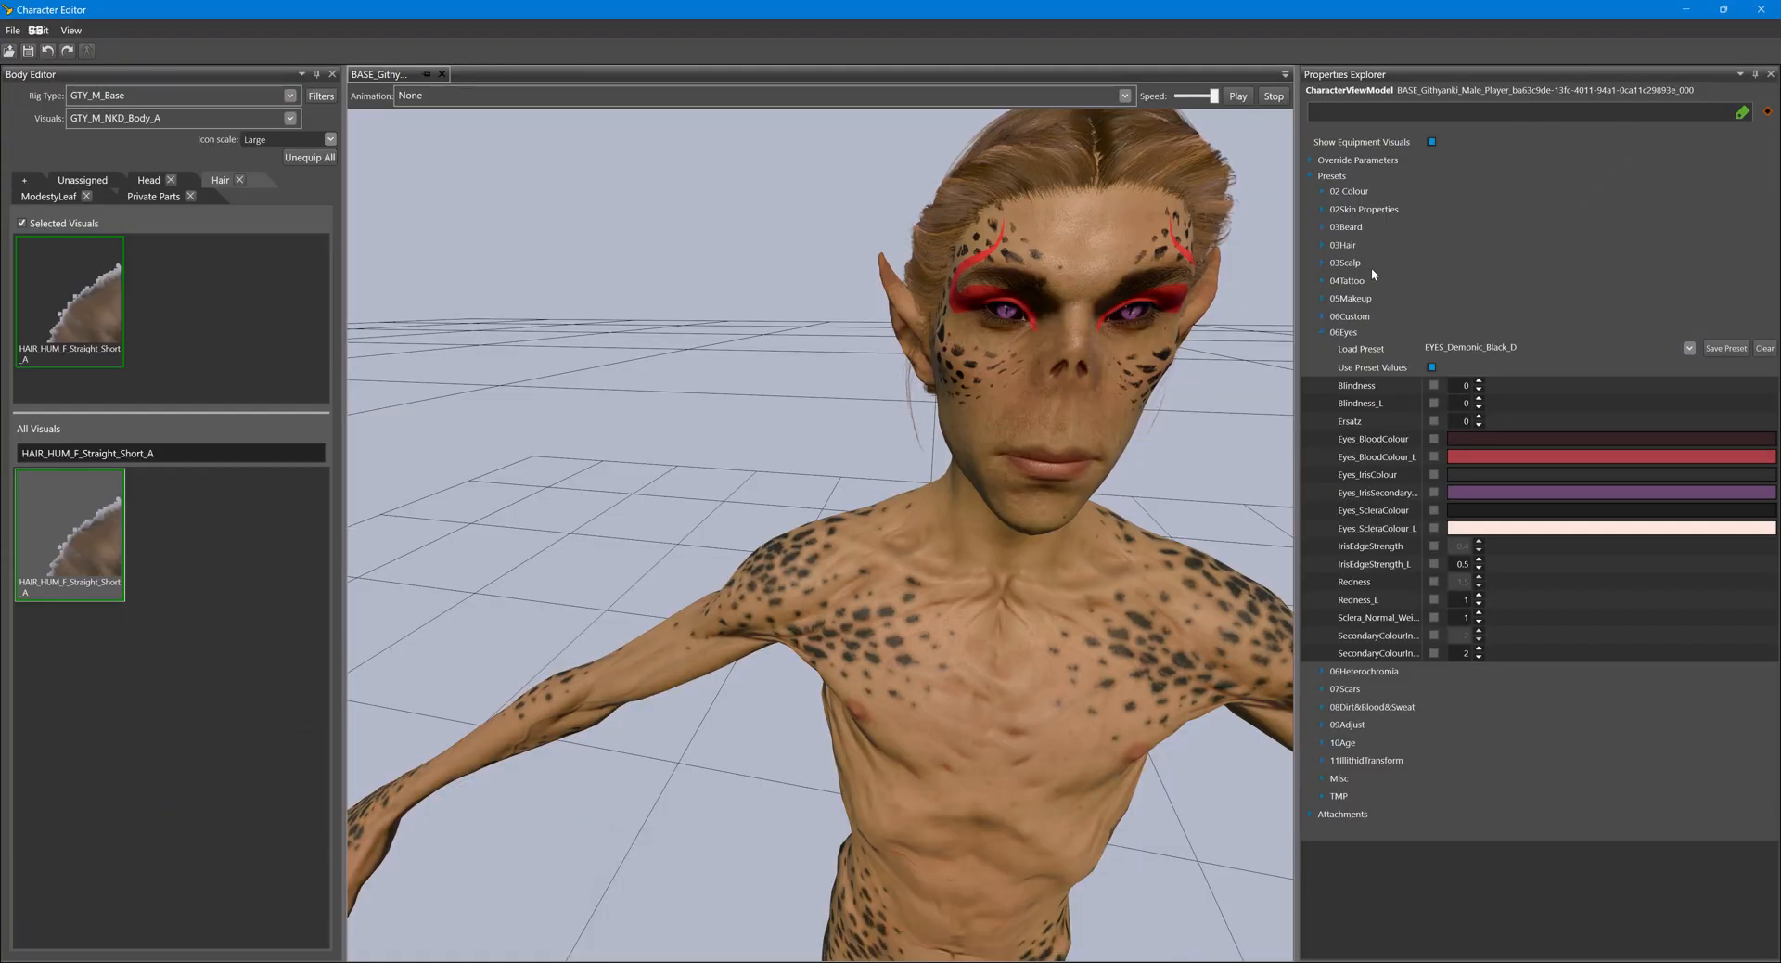
pyautogui.click(1323, 332)
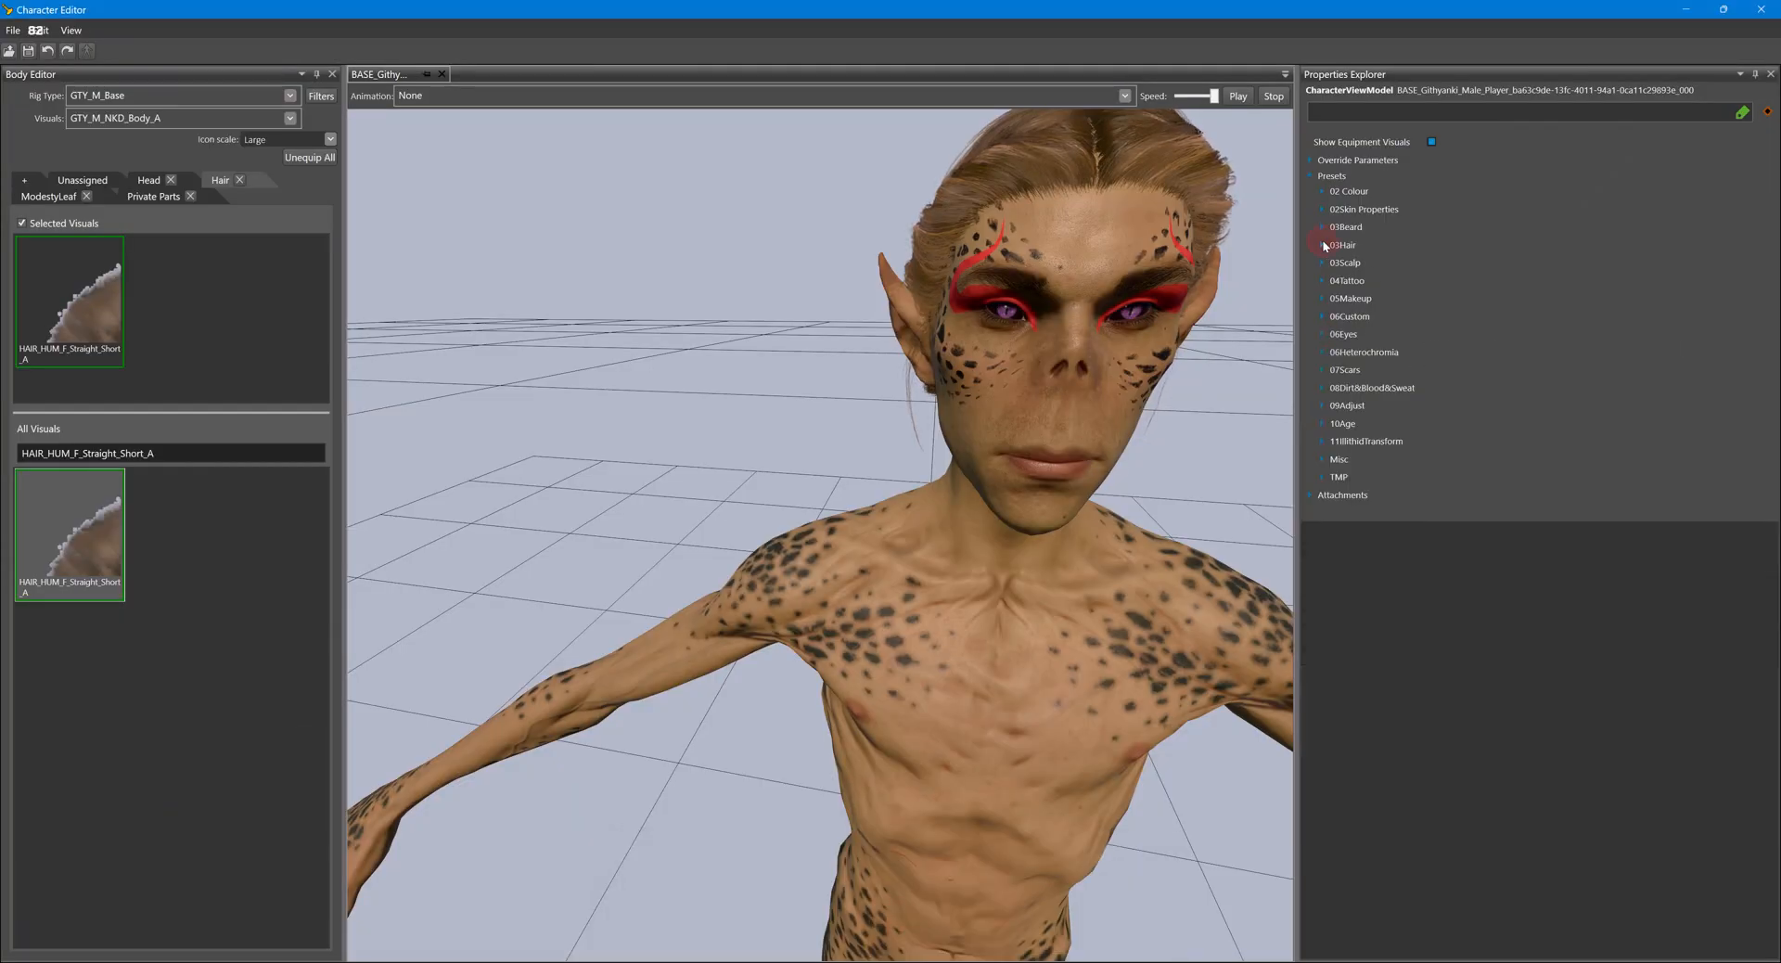
pyautogui.click(1321, 244)
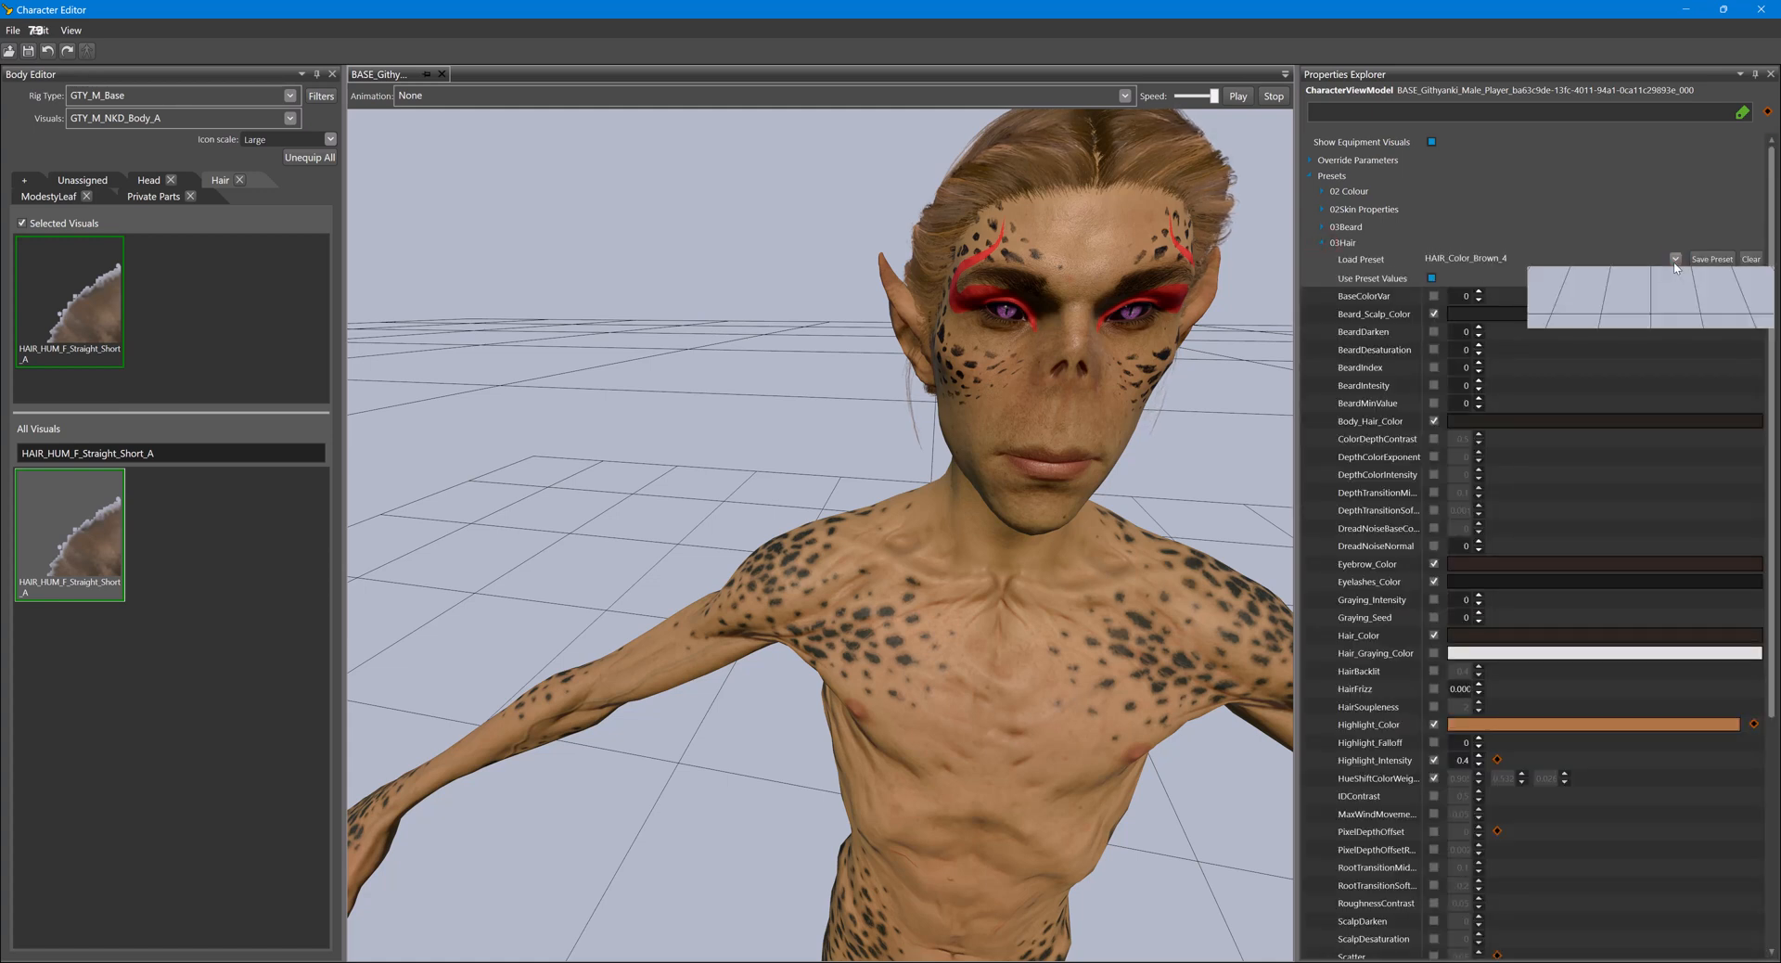
pyautogui.click(1674, 261)
# - Switch to the UUID Object Editor and open the shared CharacterCreationHairColors table
pyautogui.click(981, 947)
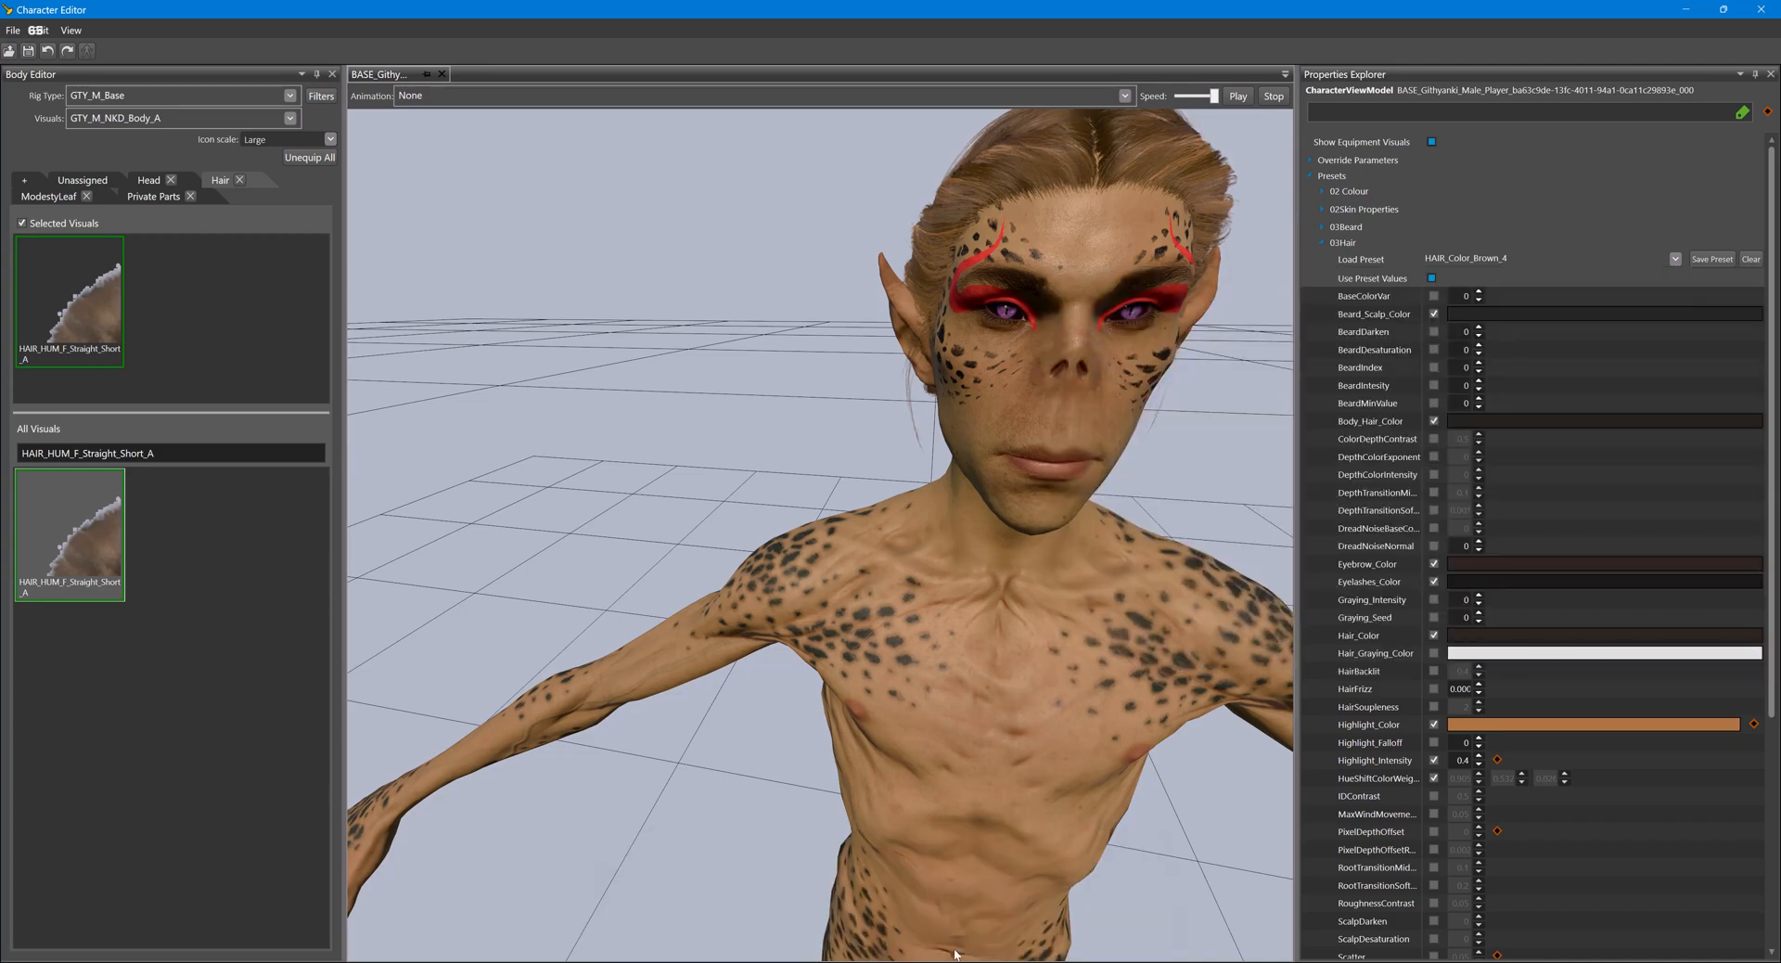
pyautogui.moveTo(901, 962)
pyautogui.click(1054, 902)
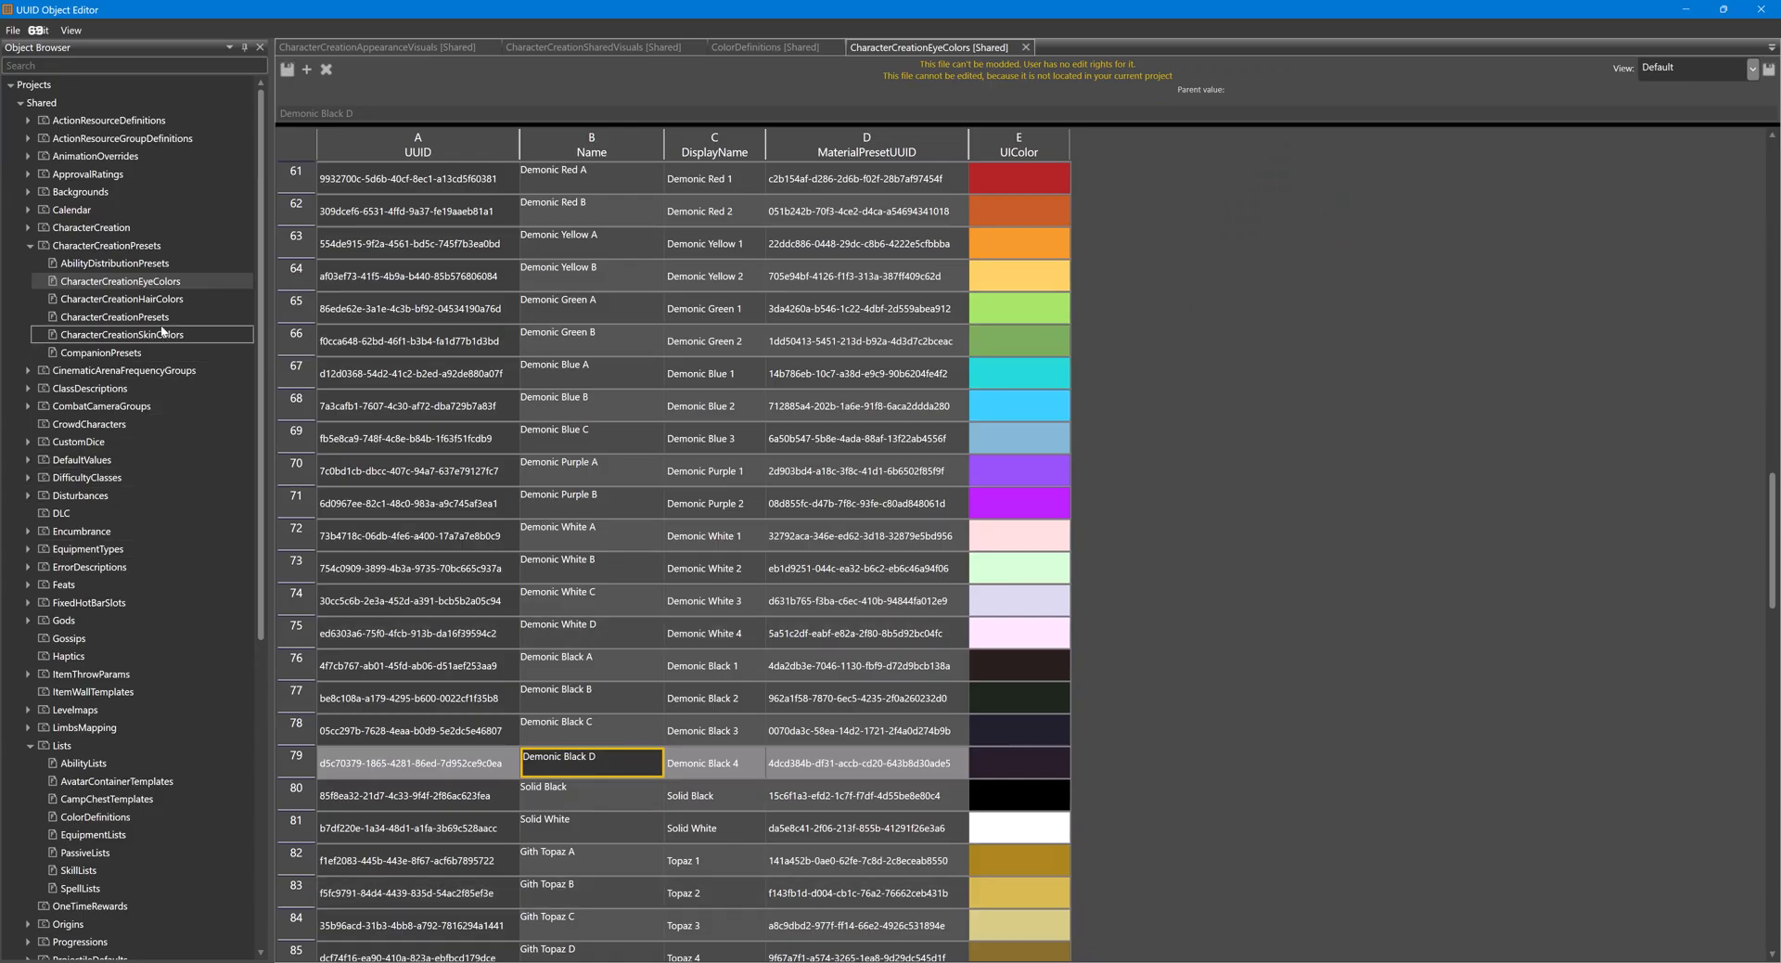
pyautogui.doubleClick(154, 300)
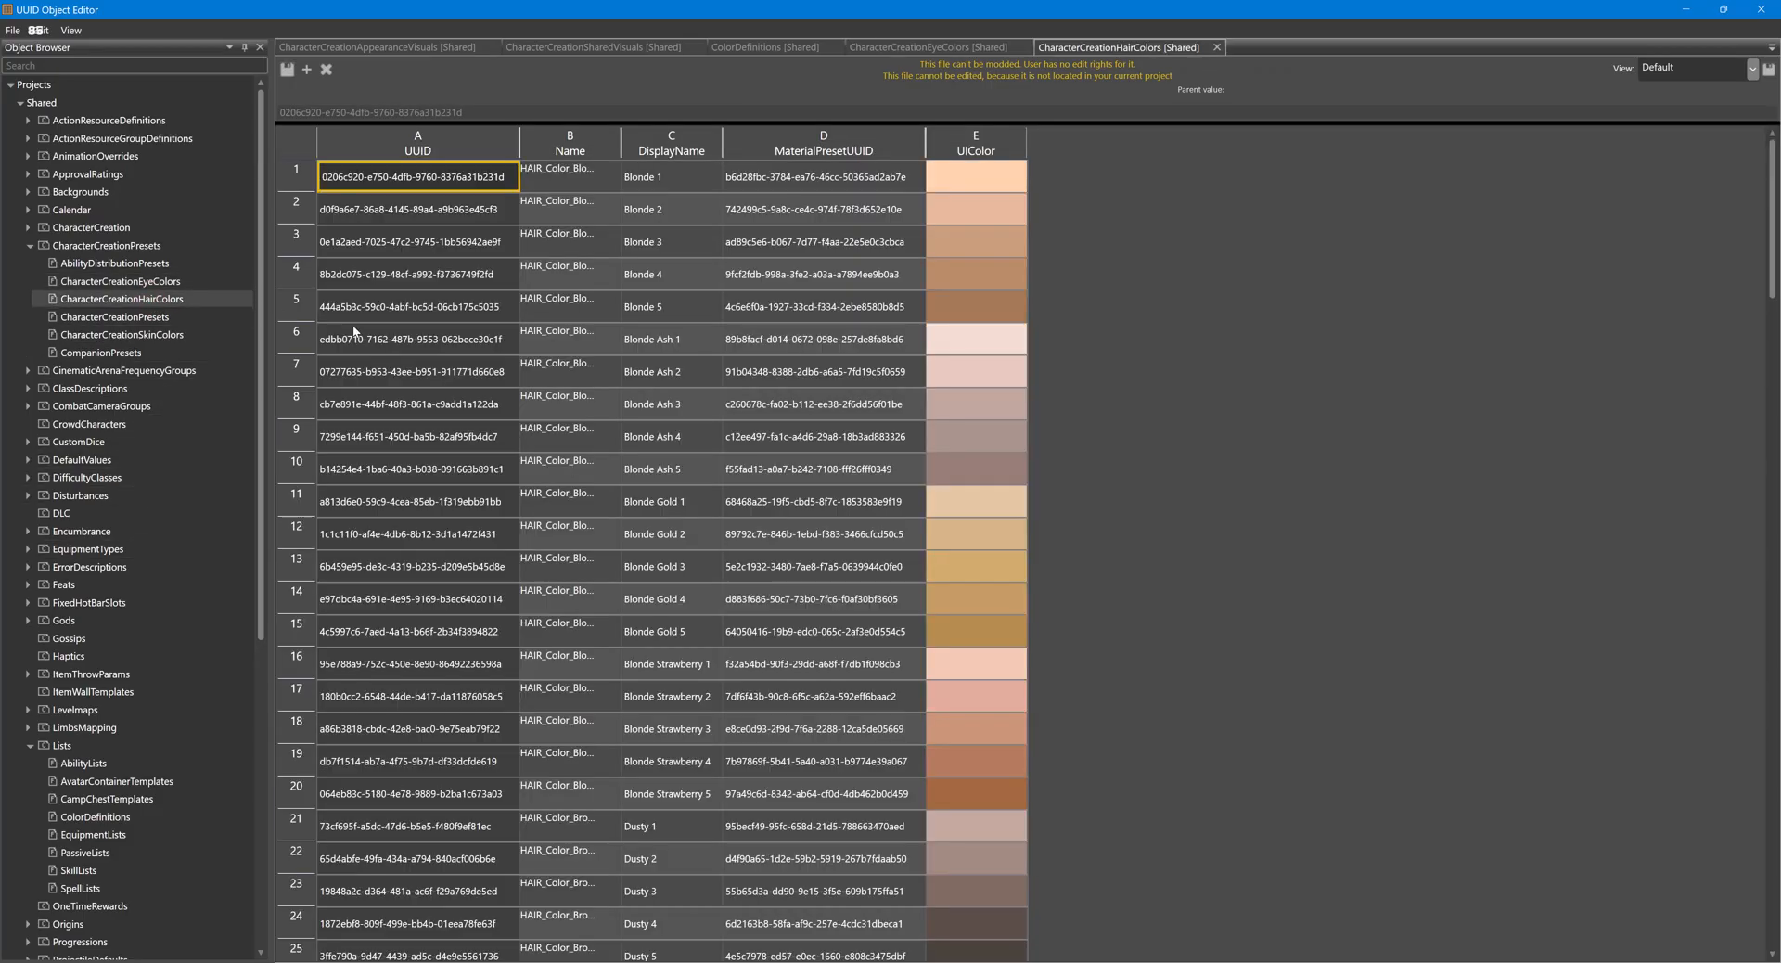
# - Find the Rose 5 hair colour, widen the Name column, and copy that entry's name
pyautogui.scroll(-20, 720, 440)
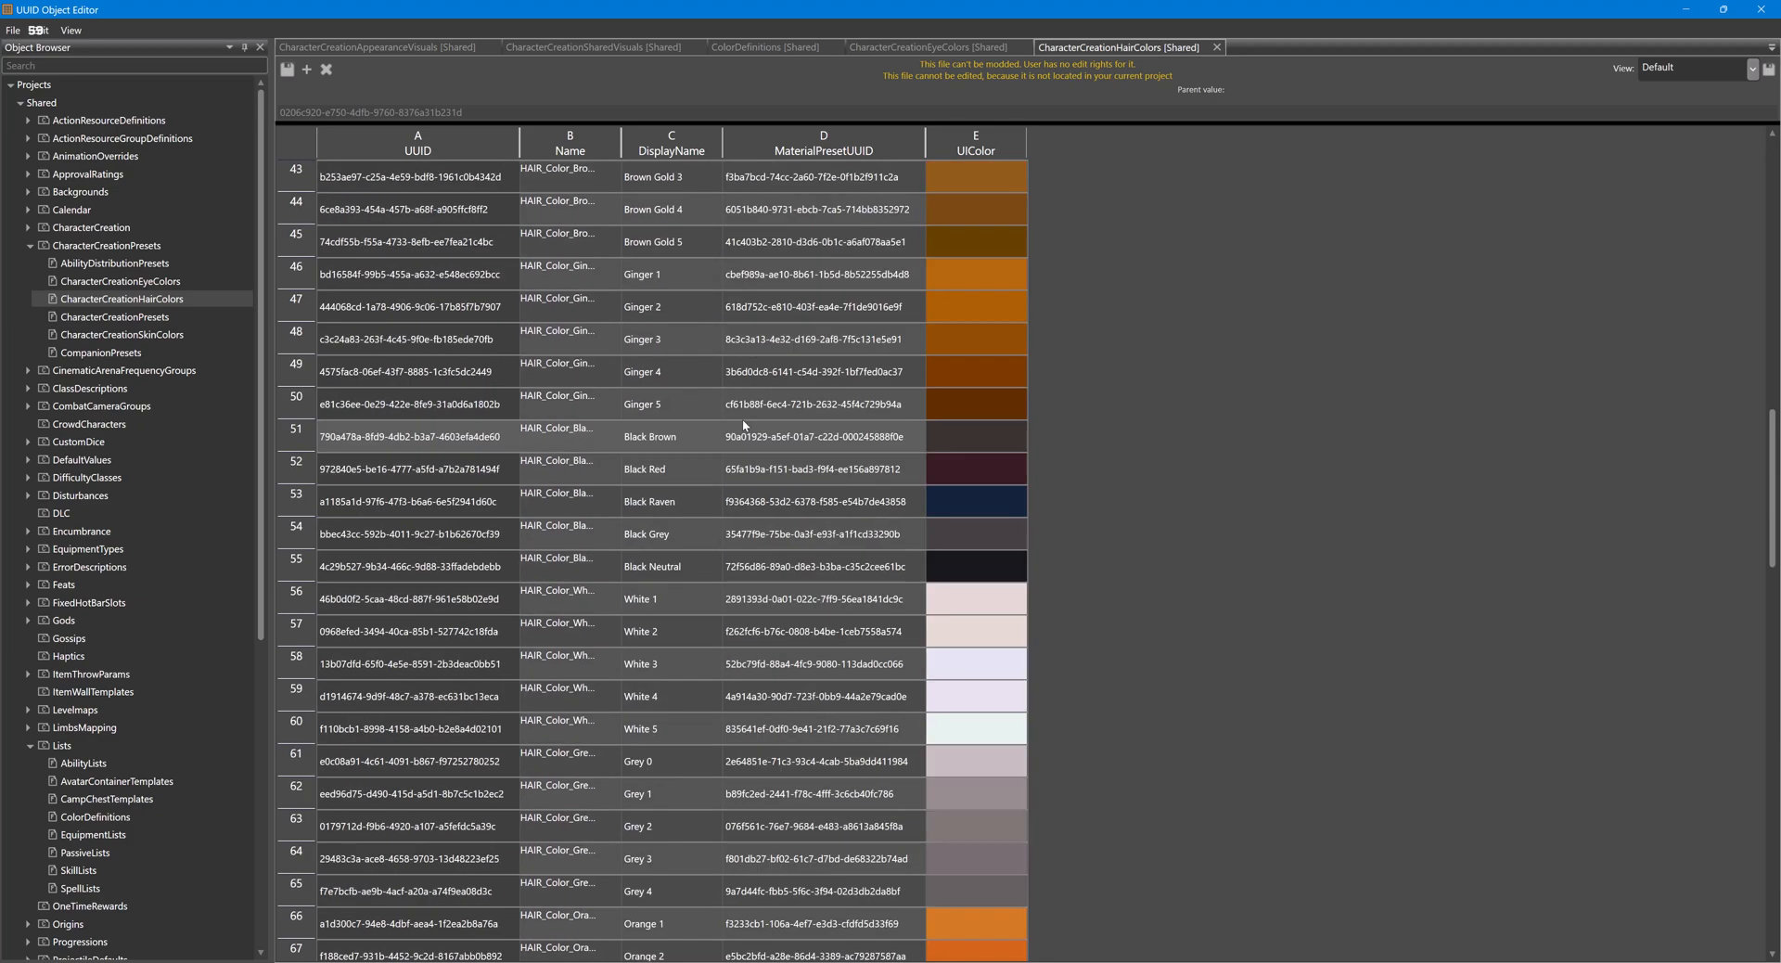
pyautogui.scroll(-13, 744, 426)
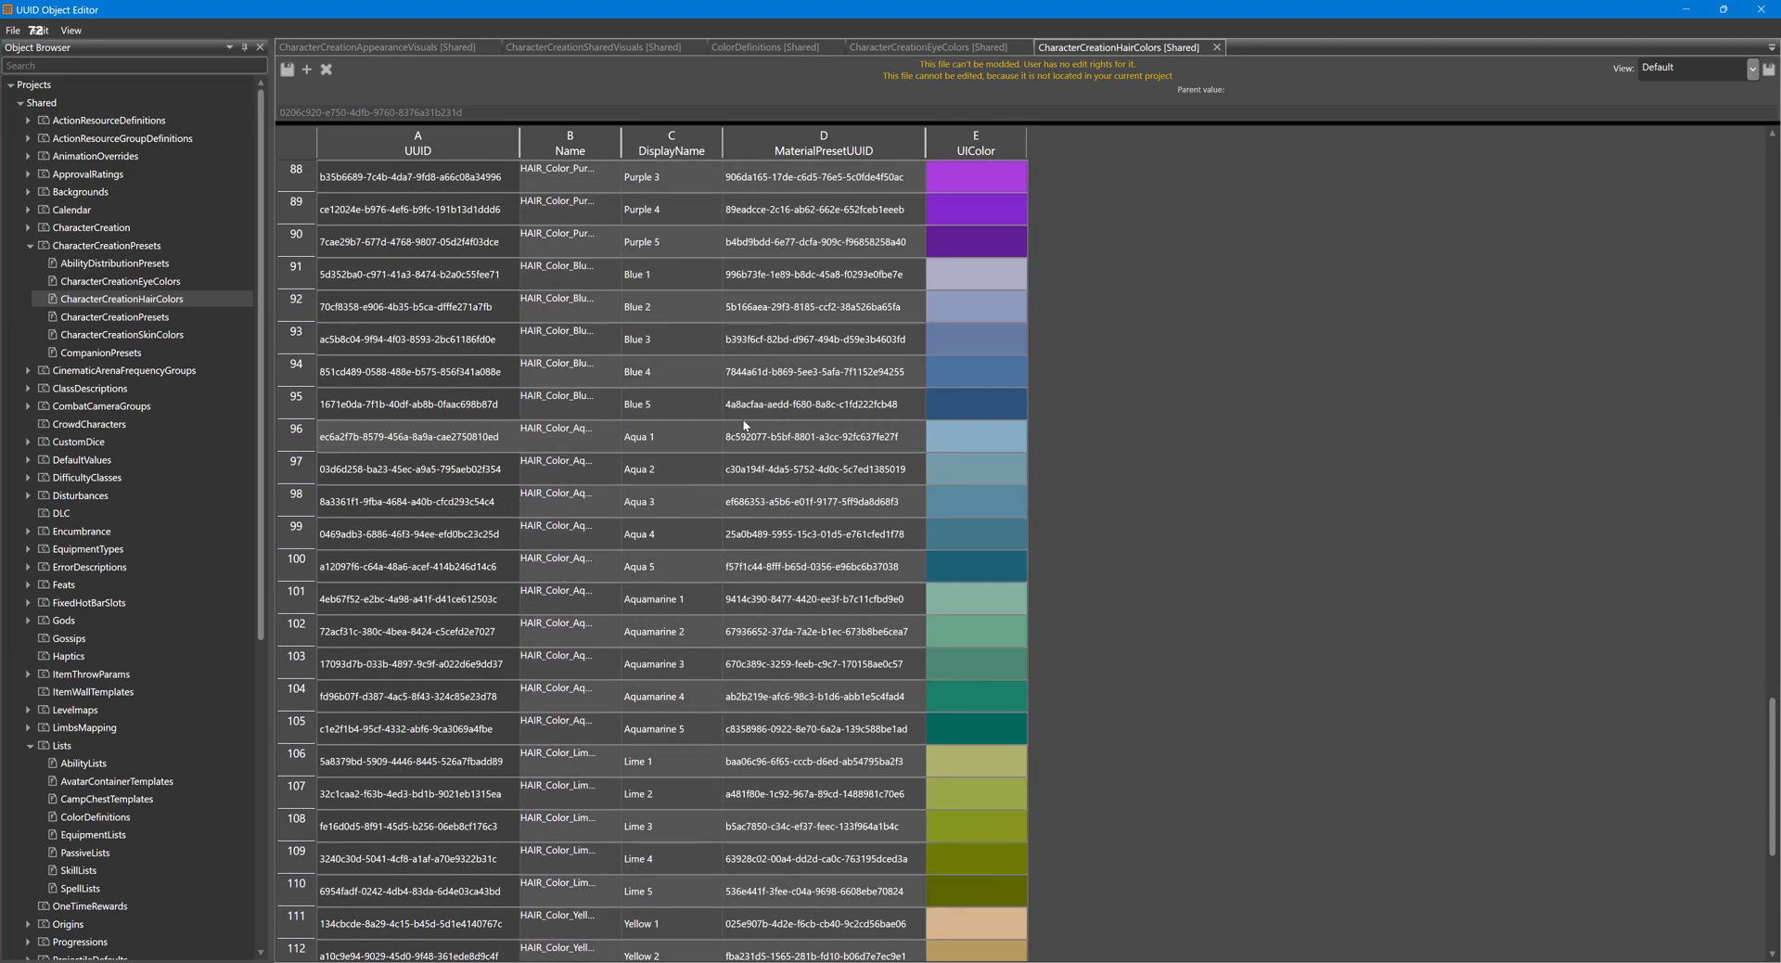
pyautogui.scroll(-1, 744, 425)
pyautogui.click(716, 749)
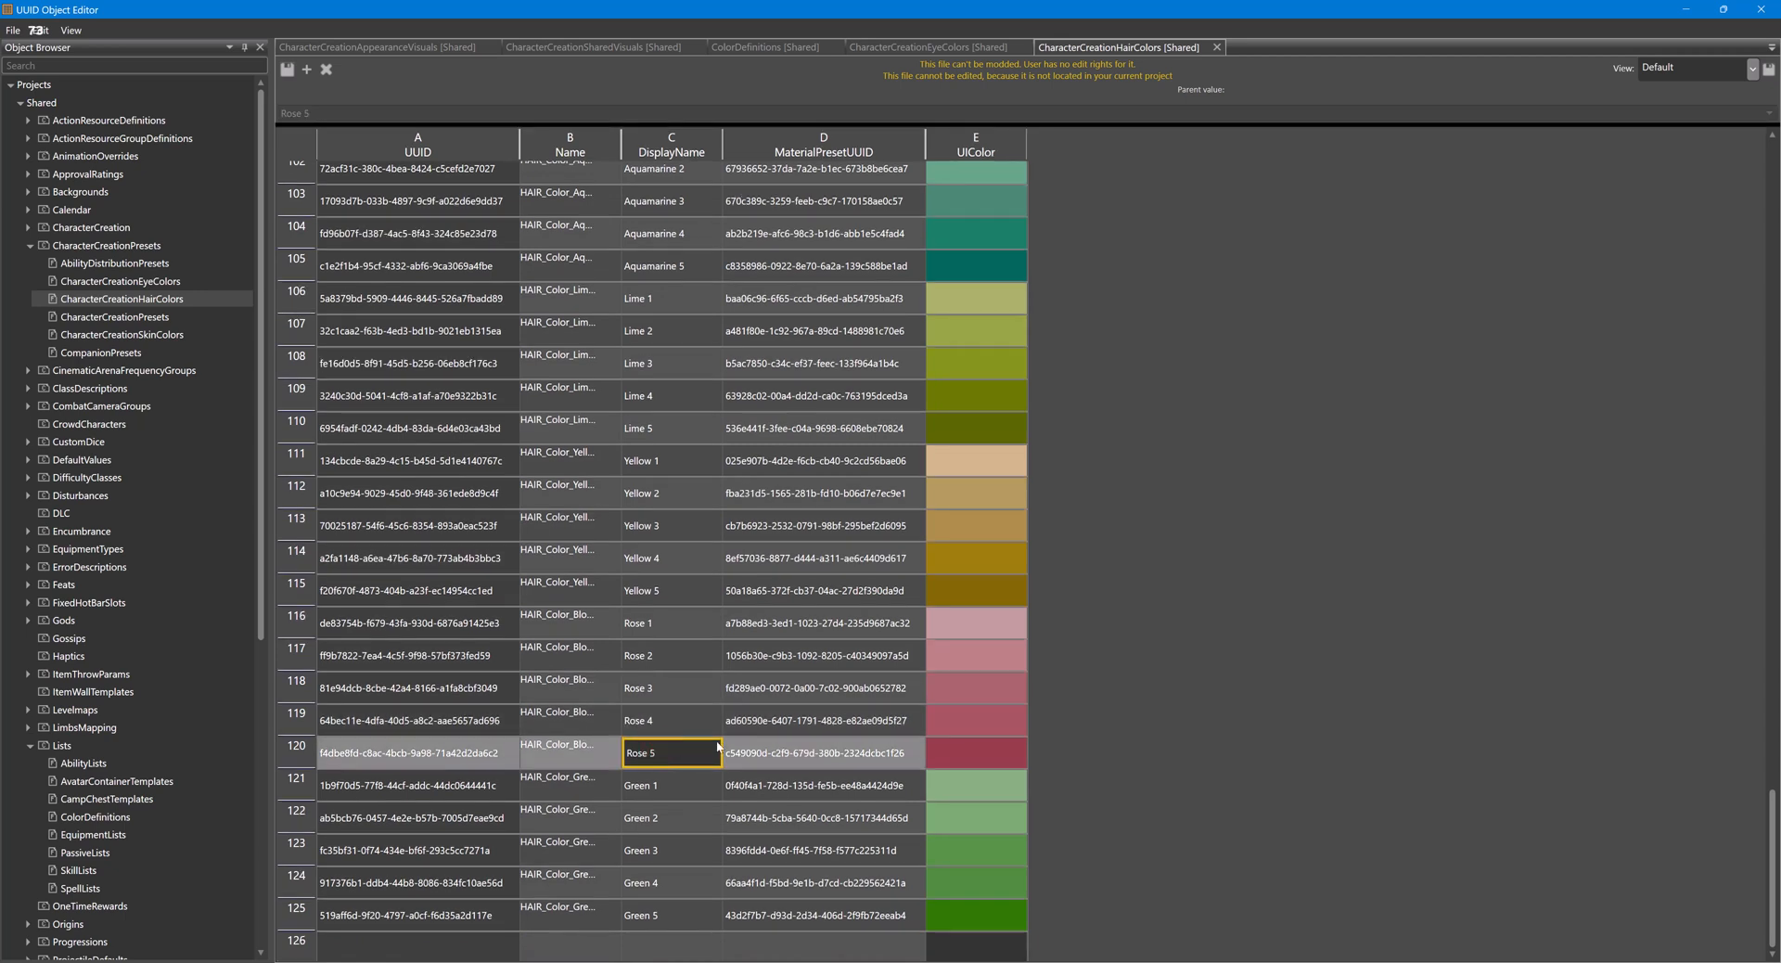
pyautogui.click(617, 752)
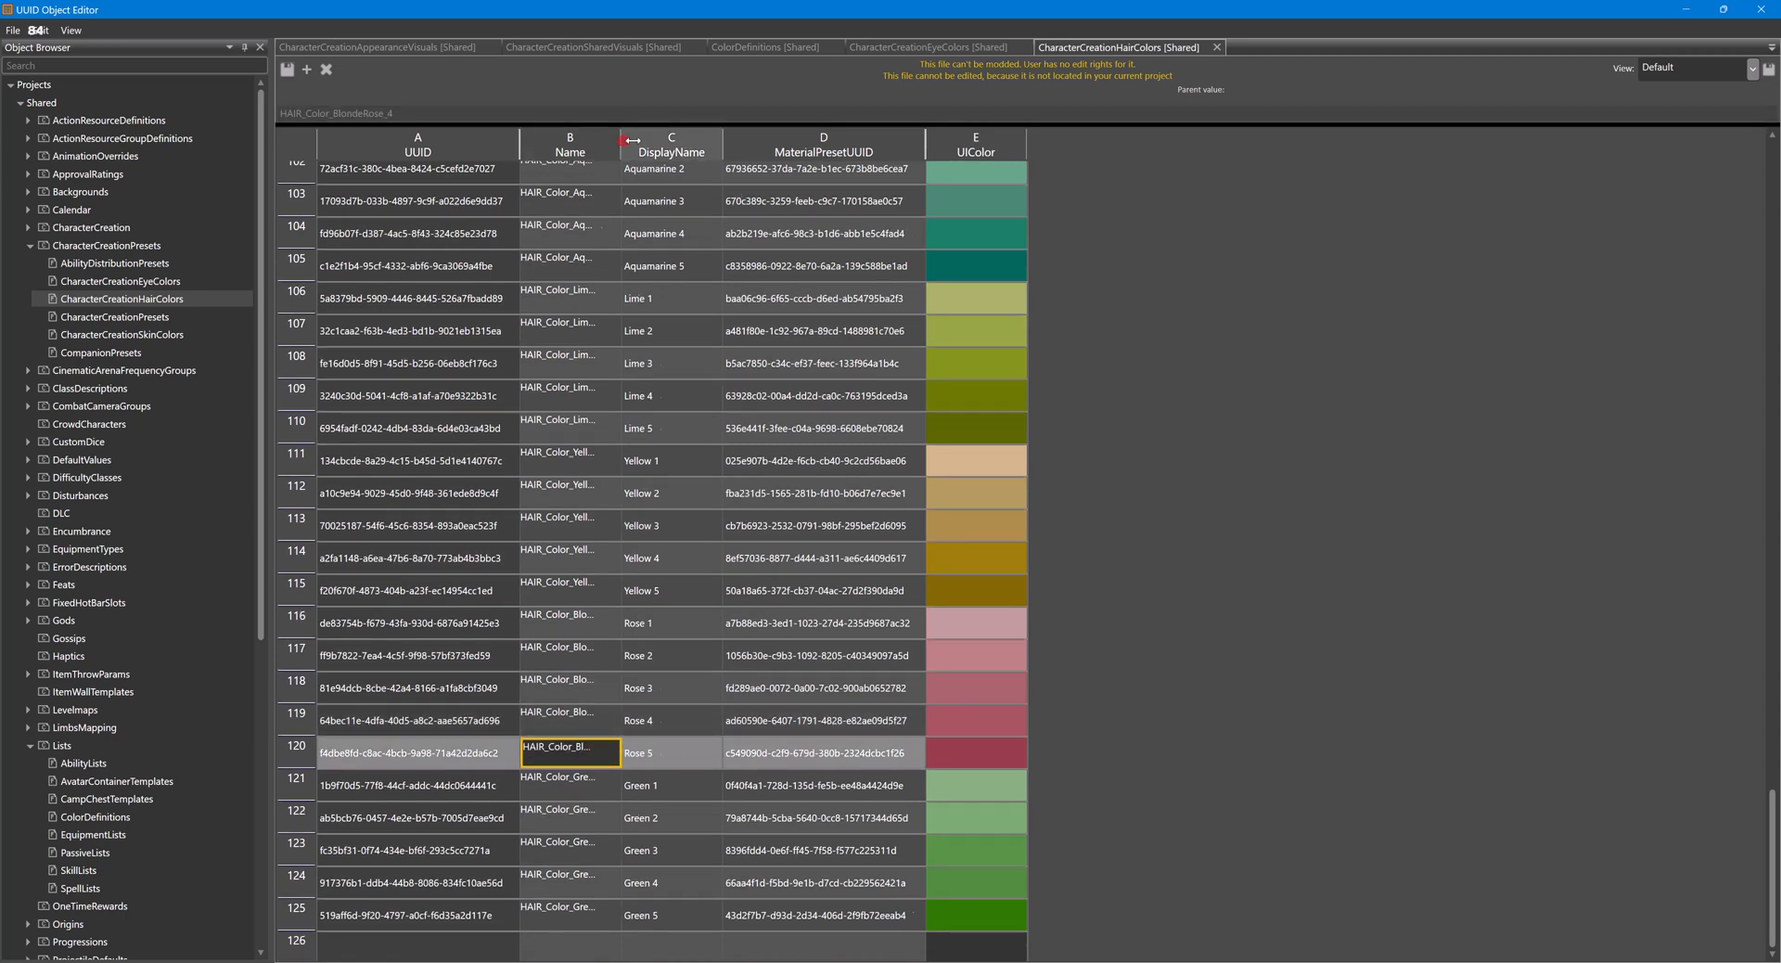
pyautogui.moveTo(622, 145); pyautogui.dragTo(752, 149)
pyautogui.click(648, 755)
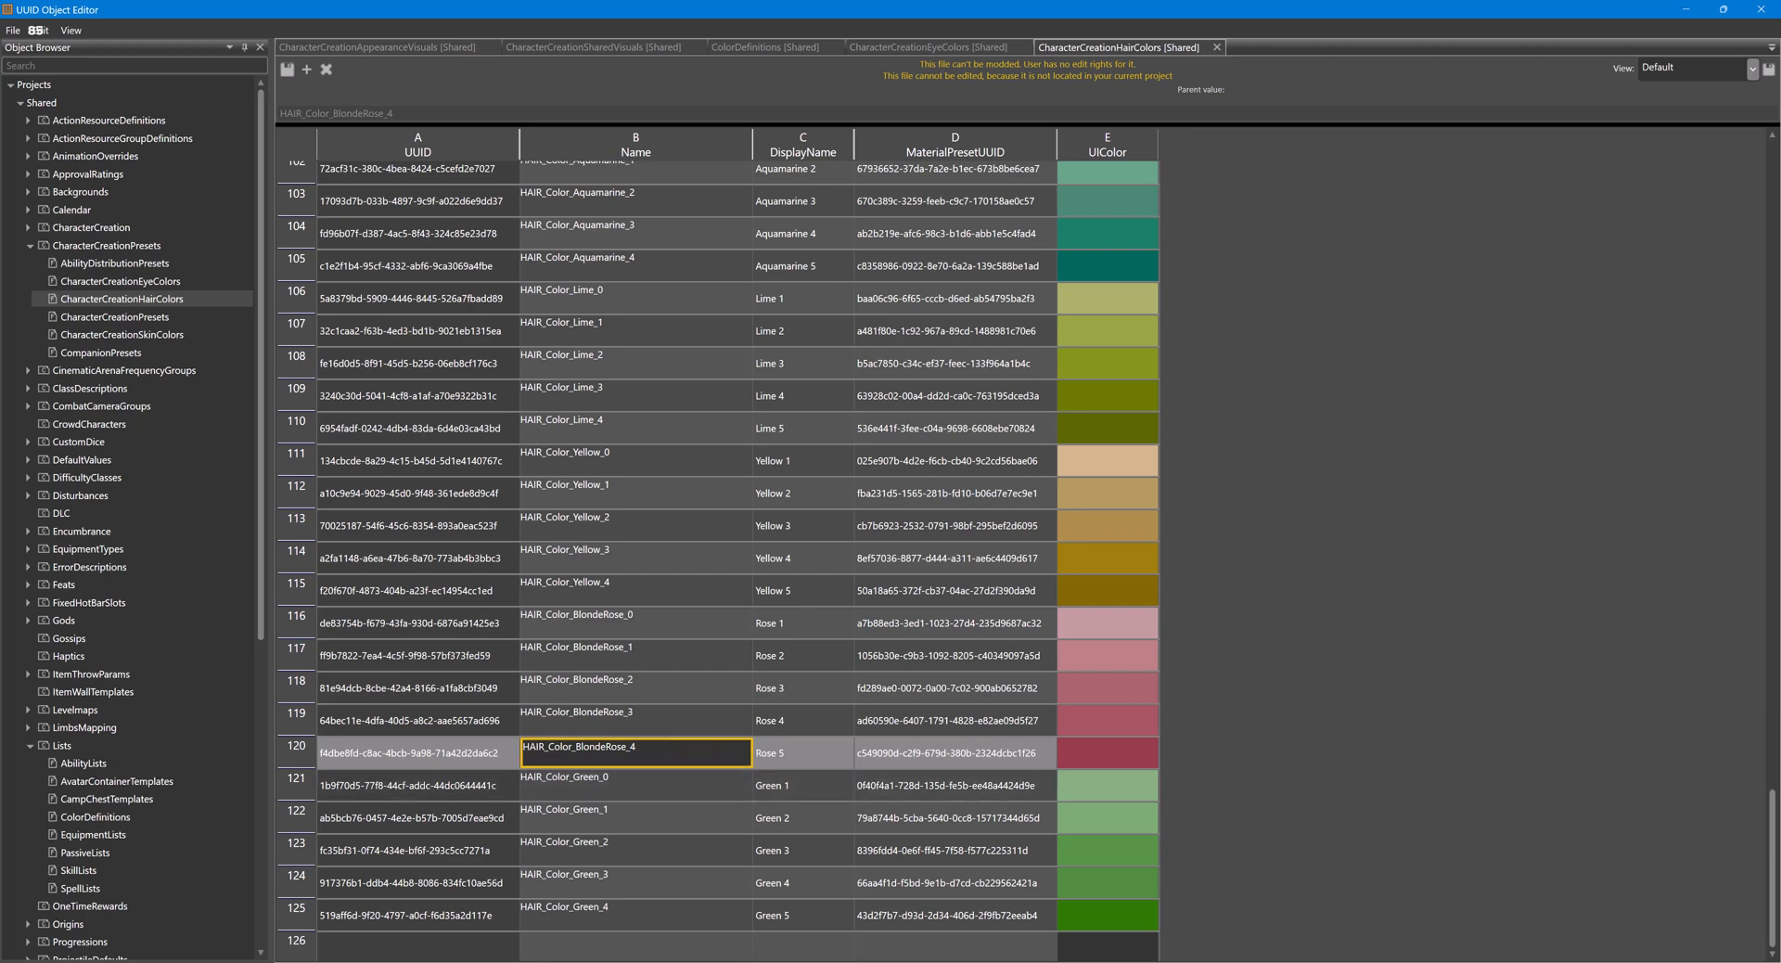
# - In the Character Editor, search the 03Hair presets for the copied name and load HAIR_Color_BlondeRose_4
pyautogui.moveTo(885, 961)
pyautogui.click(965, 928)
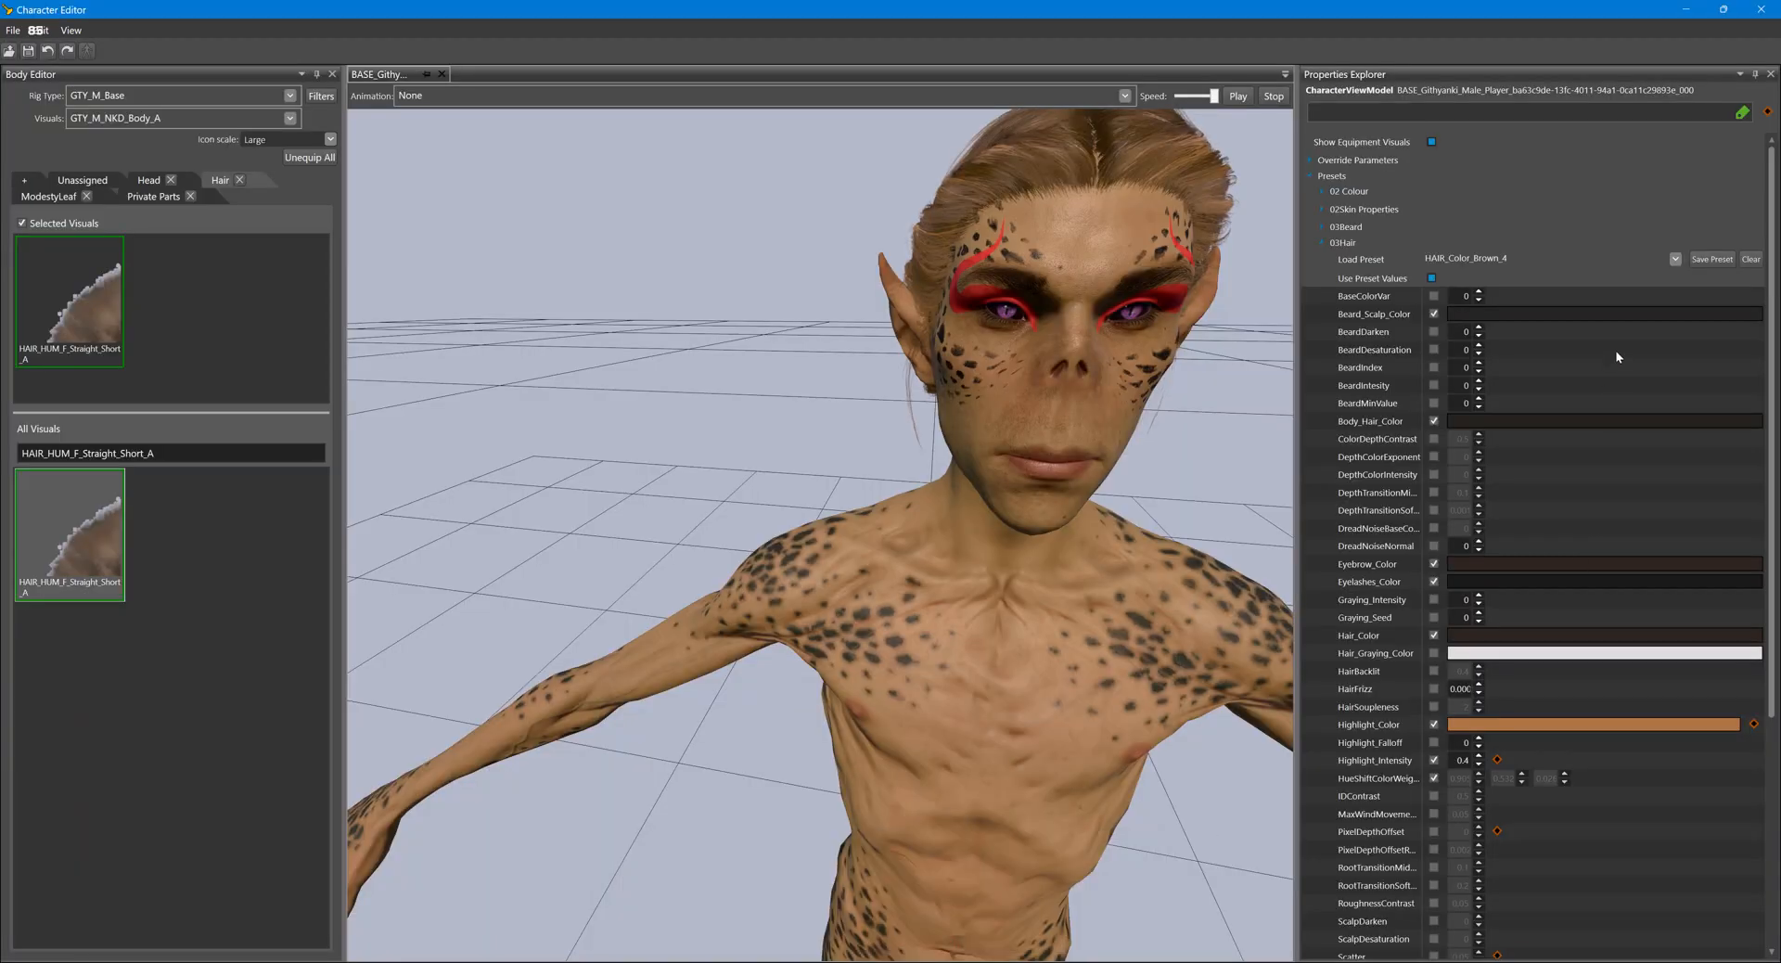
pyautogui.click(1675, 260)
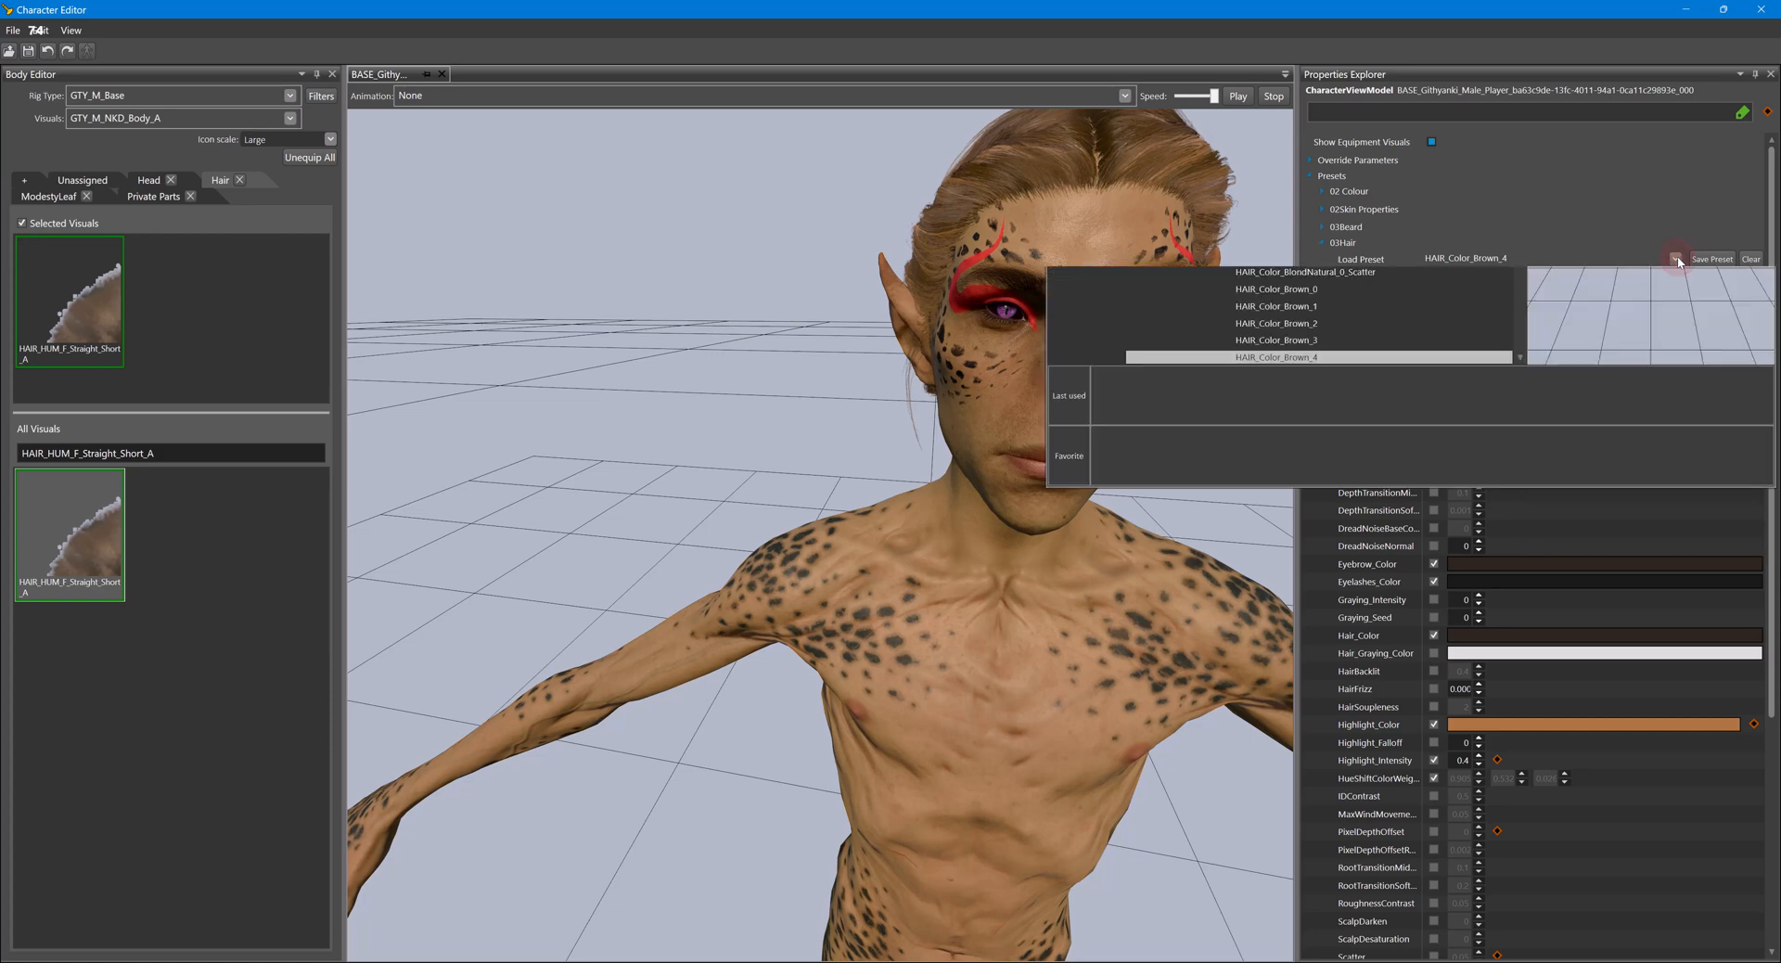
pyautogui.write('HAIR_Color_BlondeRose_4')
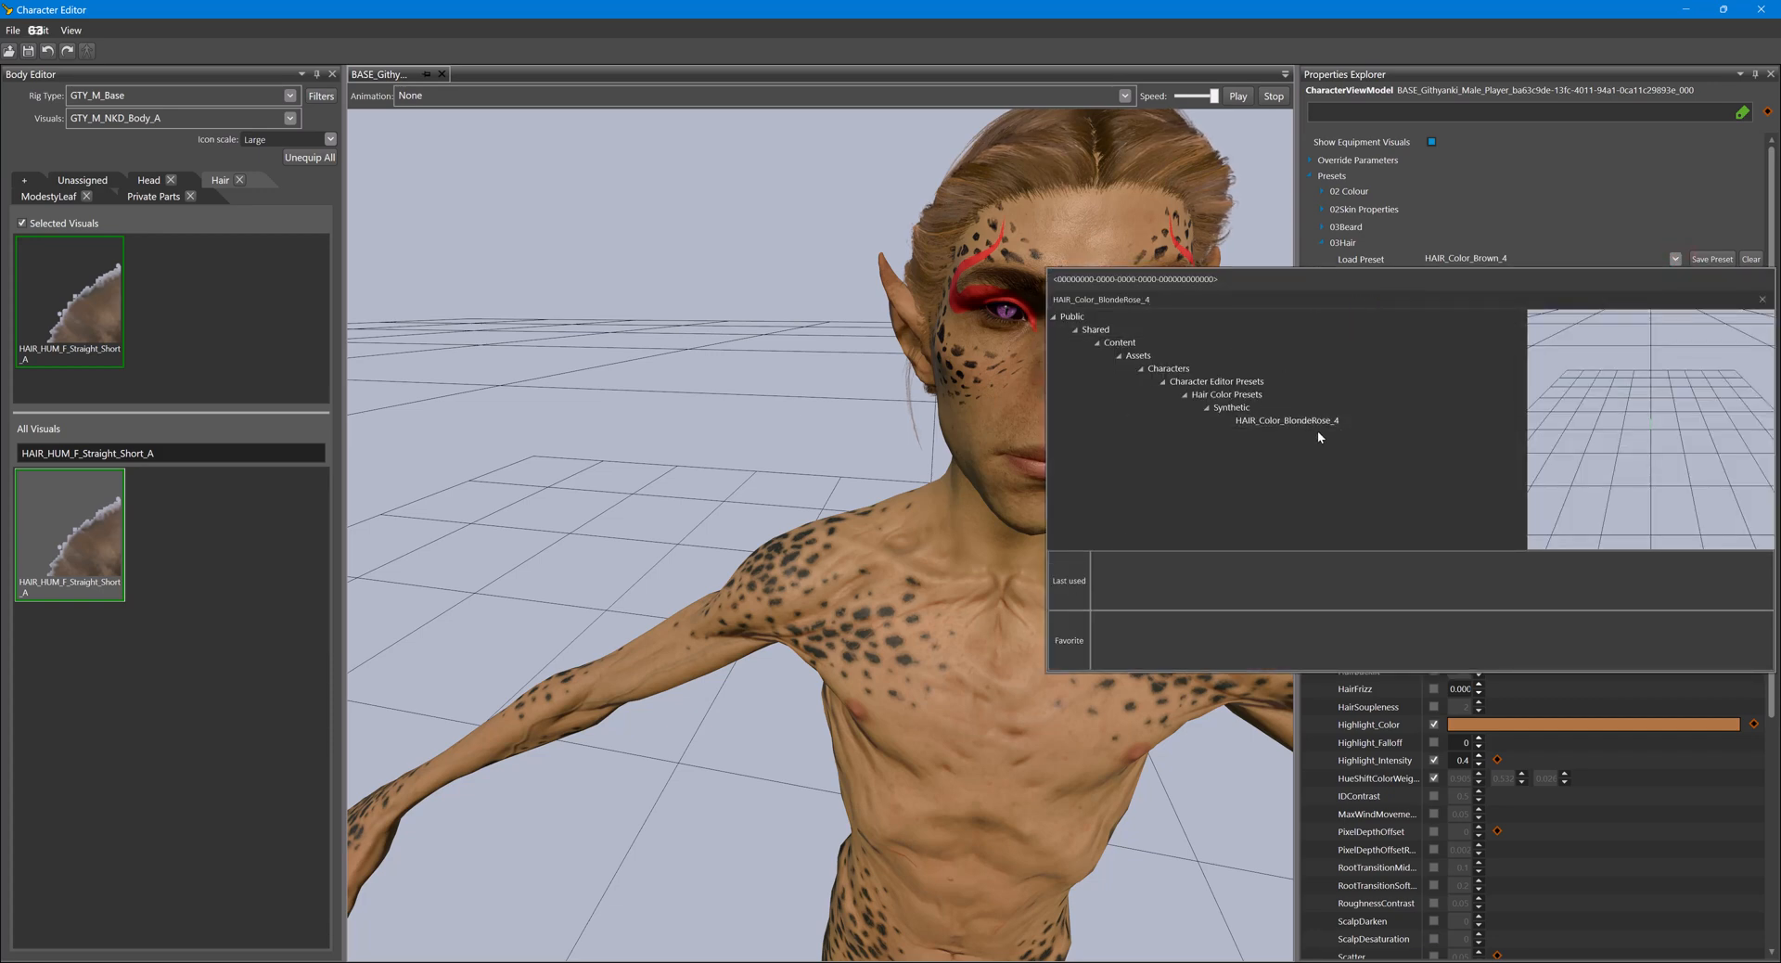
pyautogui.doubleClick(1340, 423)
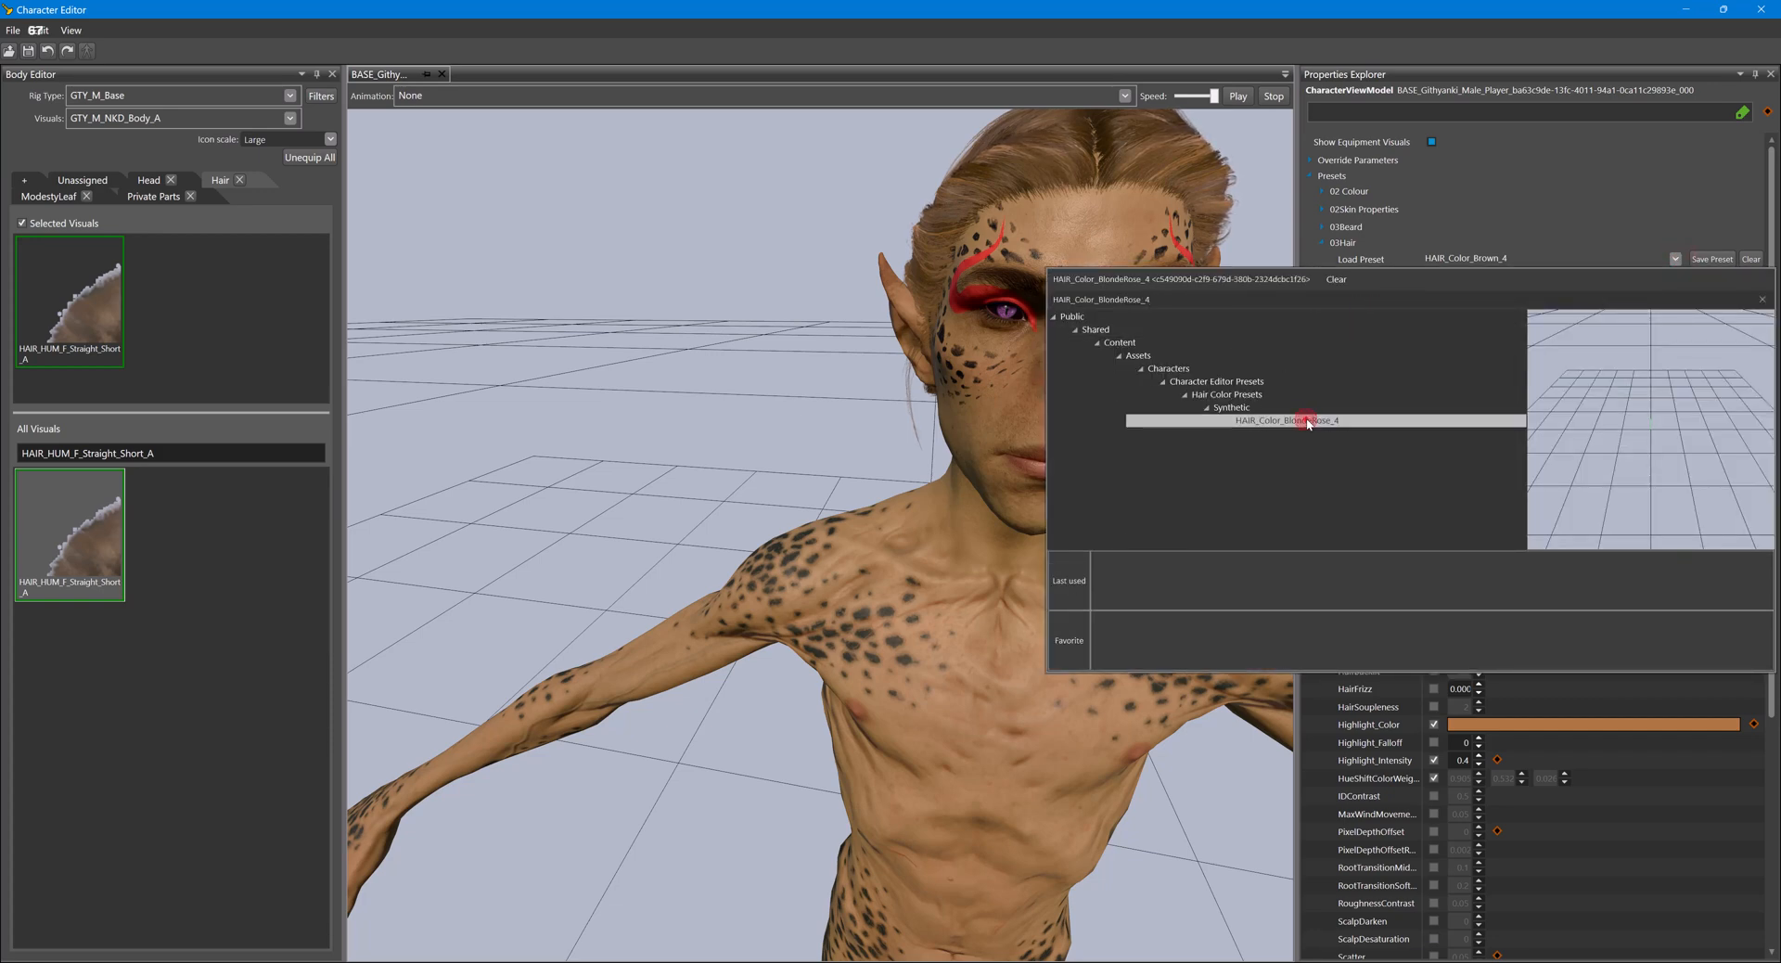
pyautogui.keyDown('alt'); pyautogui.moveTo(1137, 482); pyautogui.dragTo(1139, 499, button='right'); pyautogui.keyUp('alt')
pyautogui.keyDown('alt'); pyautogui.moveTo(1138, 500); pyautogui.dragTo(1126, 495); pyautogui.keyUp('alt')
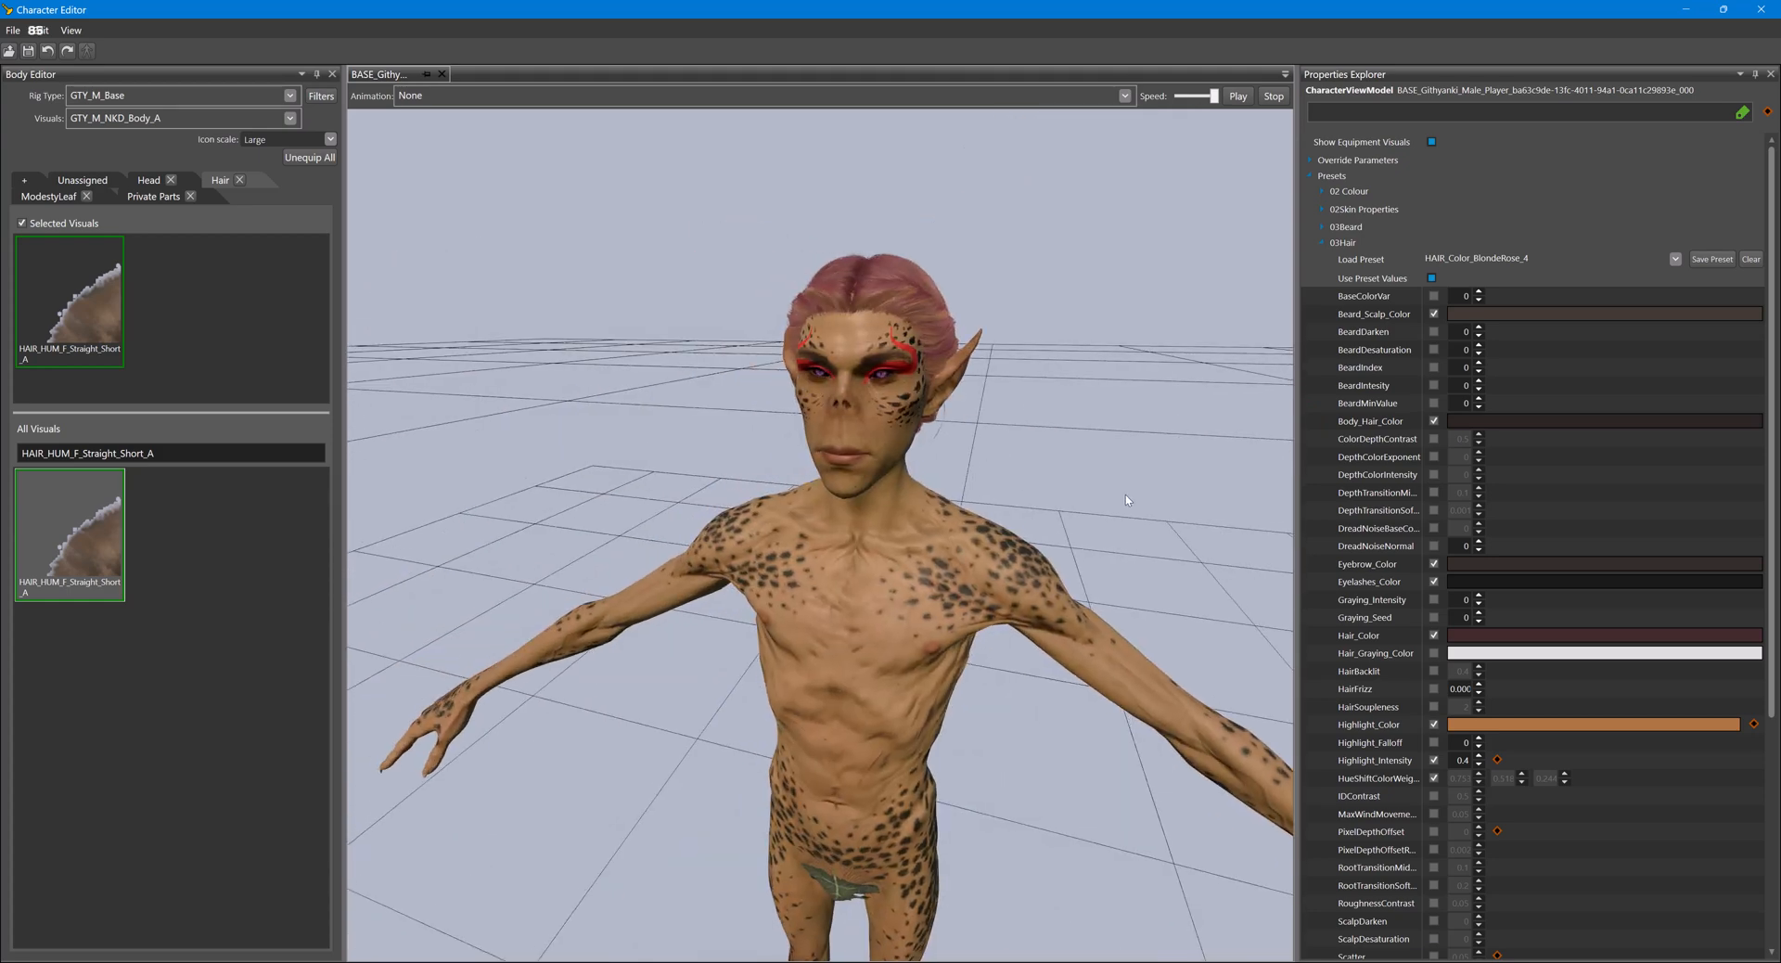
# - In the Glasses editor, run game mode, open the hair highlights in appearance editing, and raise the highlight intensity to maximum
pyautogui.click(1435, 725)
pyautogui.moveTo(886, 961)
pyautogui.click(756, 902)
pyautogui.click(18, 59)
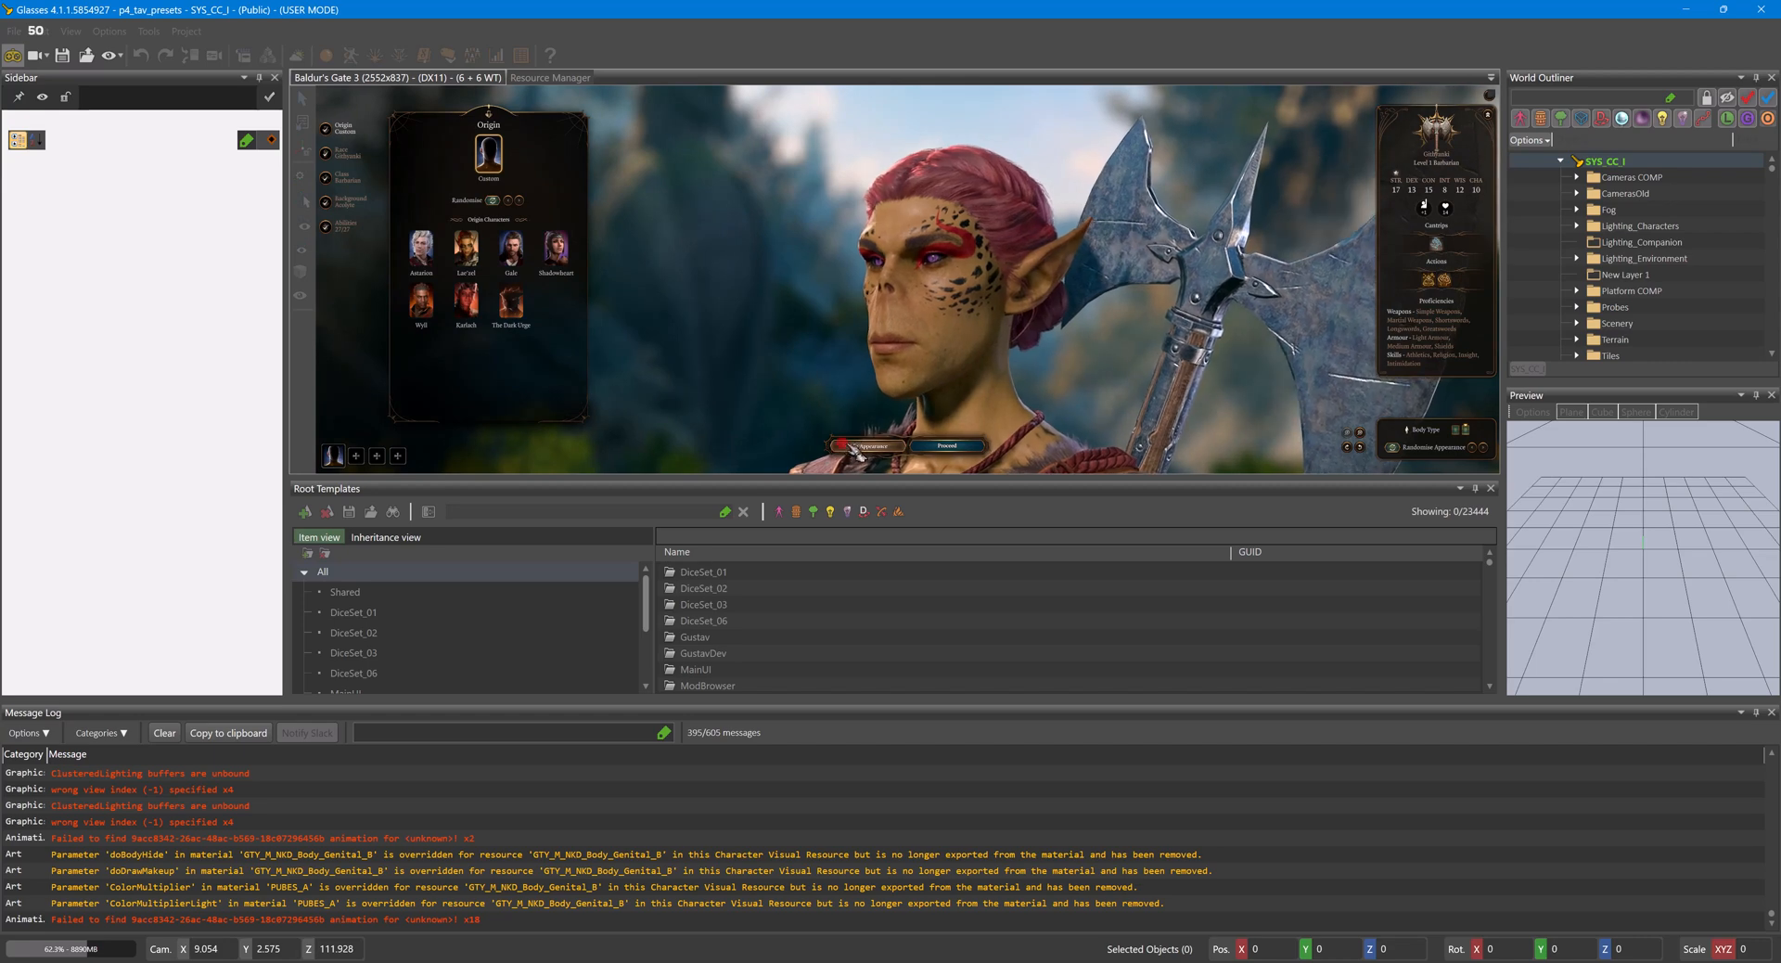
pyautogui.click(855, 449)
pyautogui.click(1489, 229)
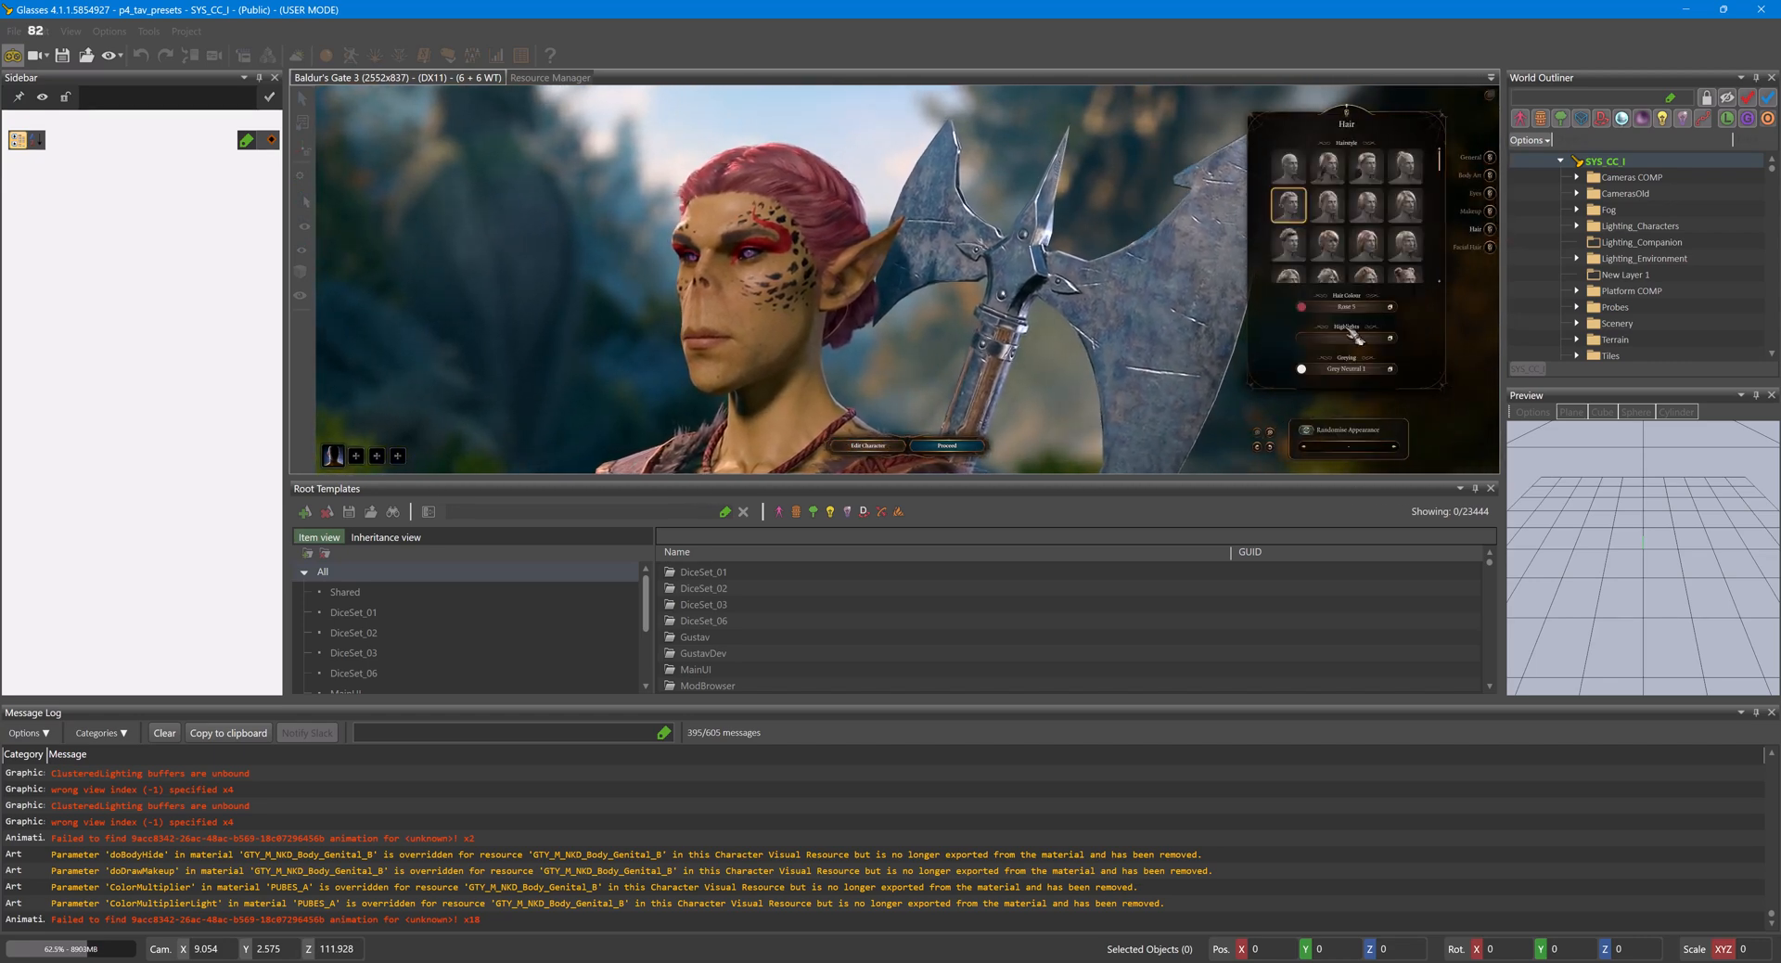
pyautogui.click(1350, 336)
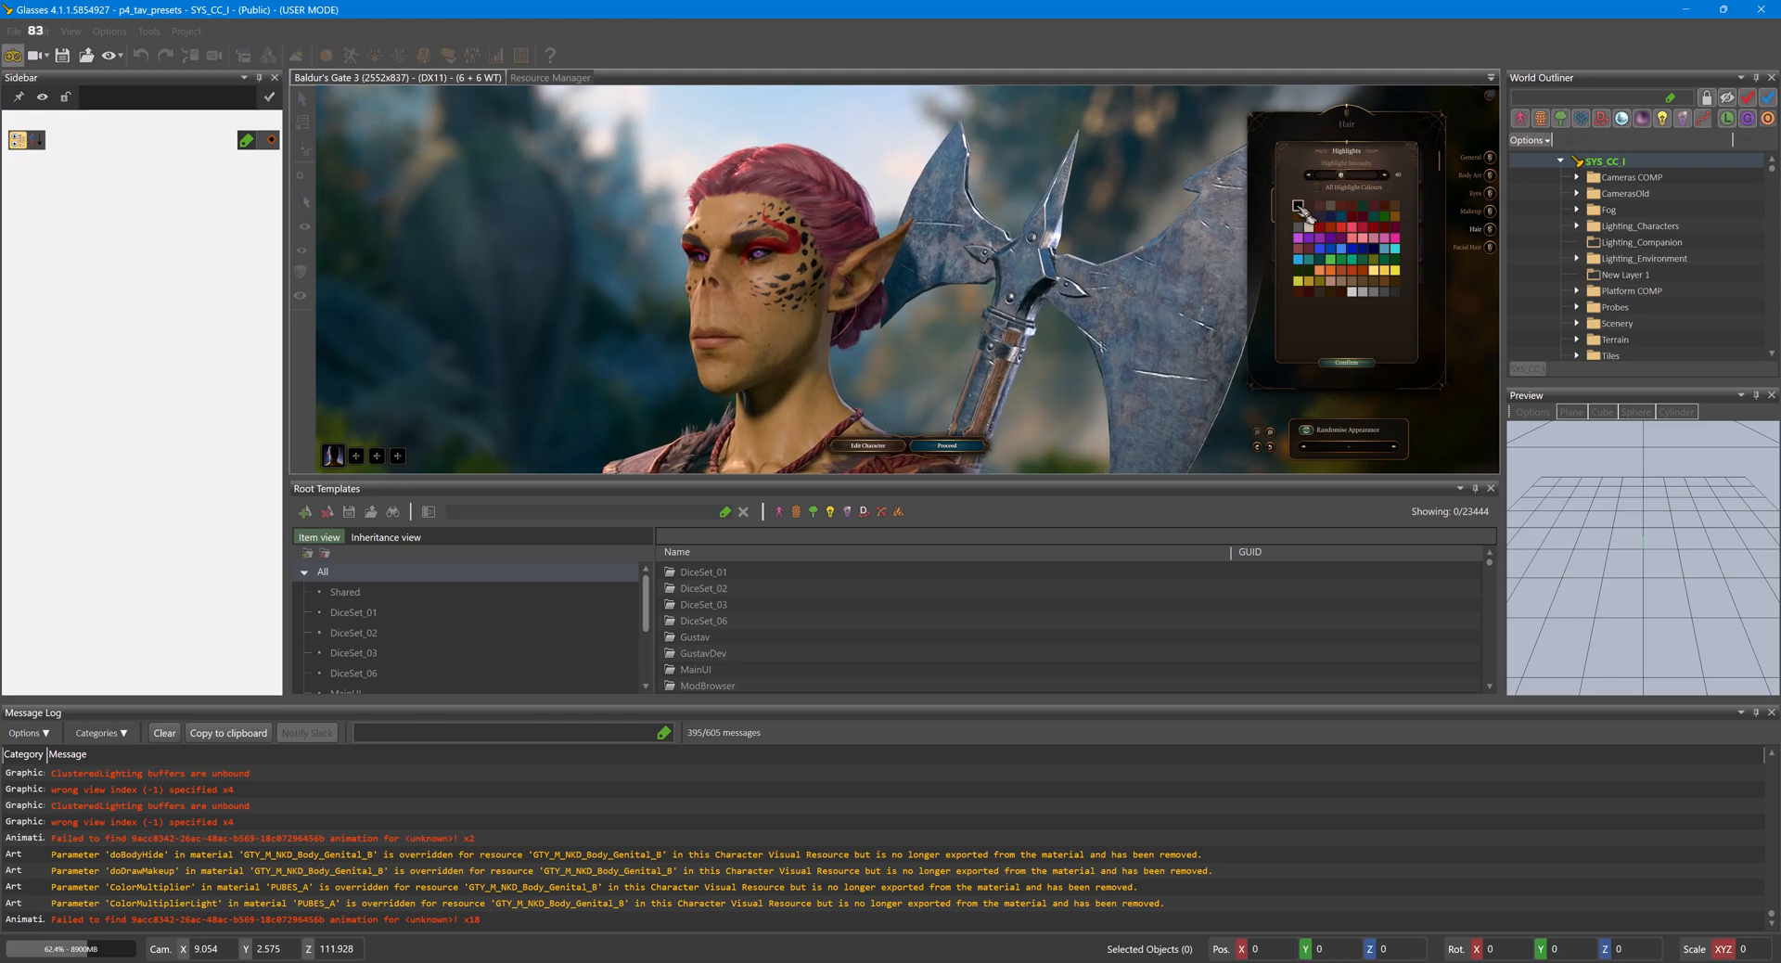
pyautogui.moveTo(1342, 175); pyautogui.dragTo(1394, 174)
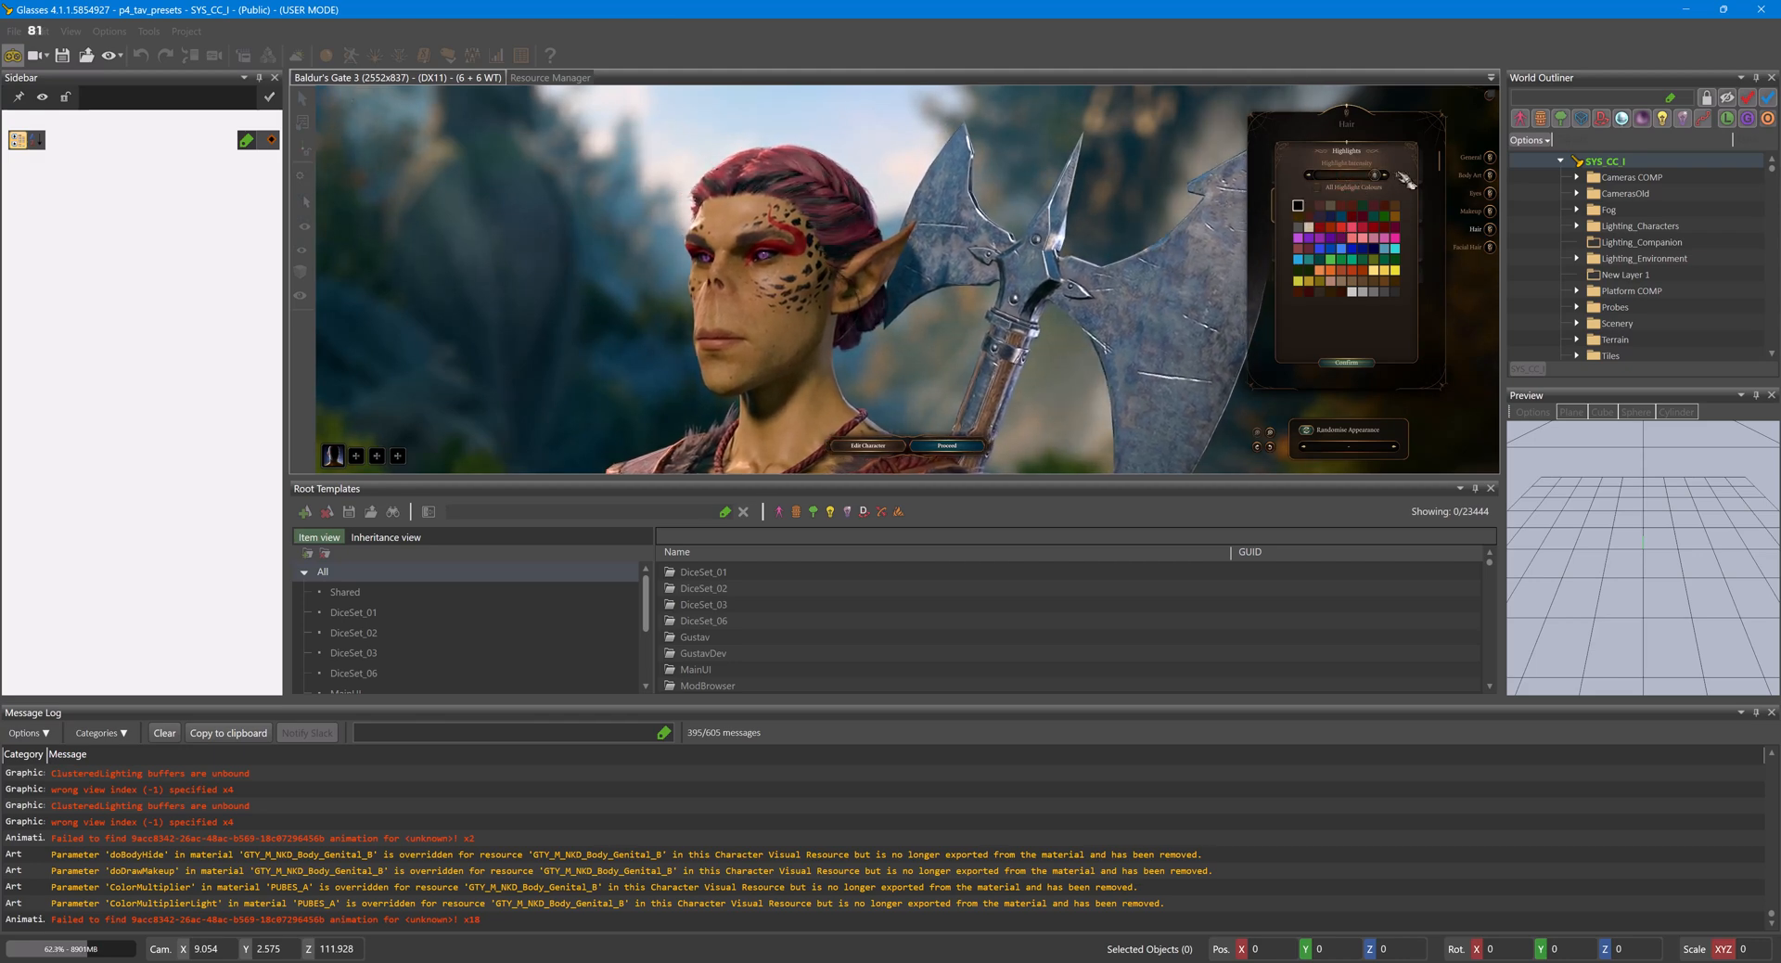
# - Compare the in-game hair highlights with the model in the Character Editor, and leave game mode
pyautogui.click(947, 918)
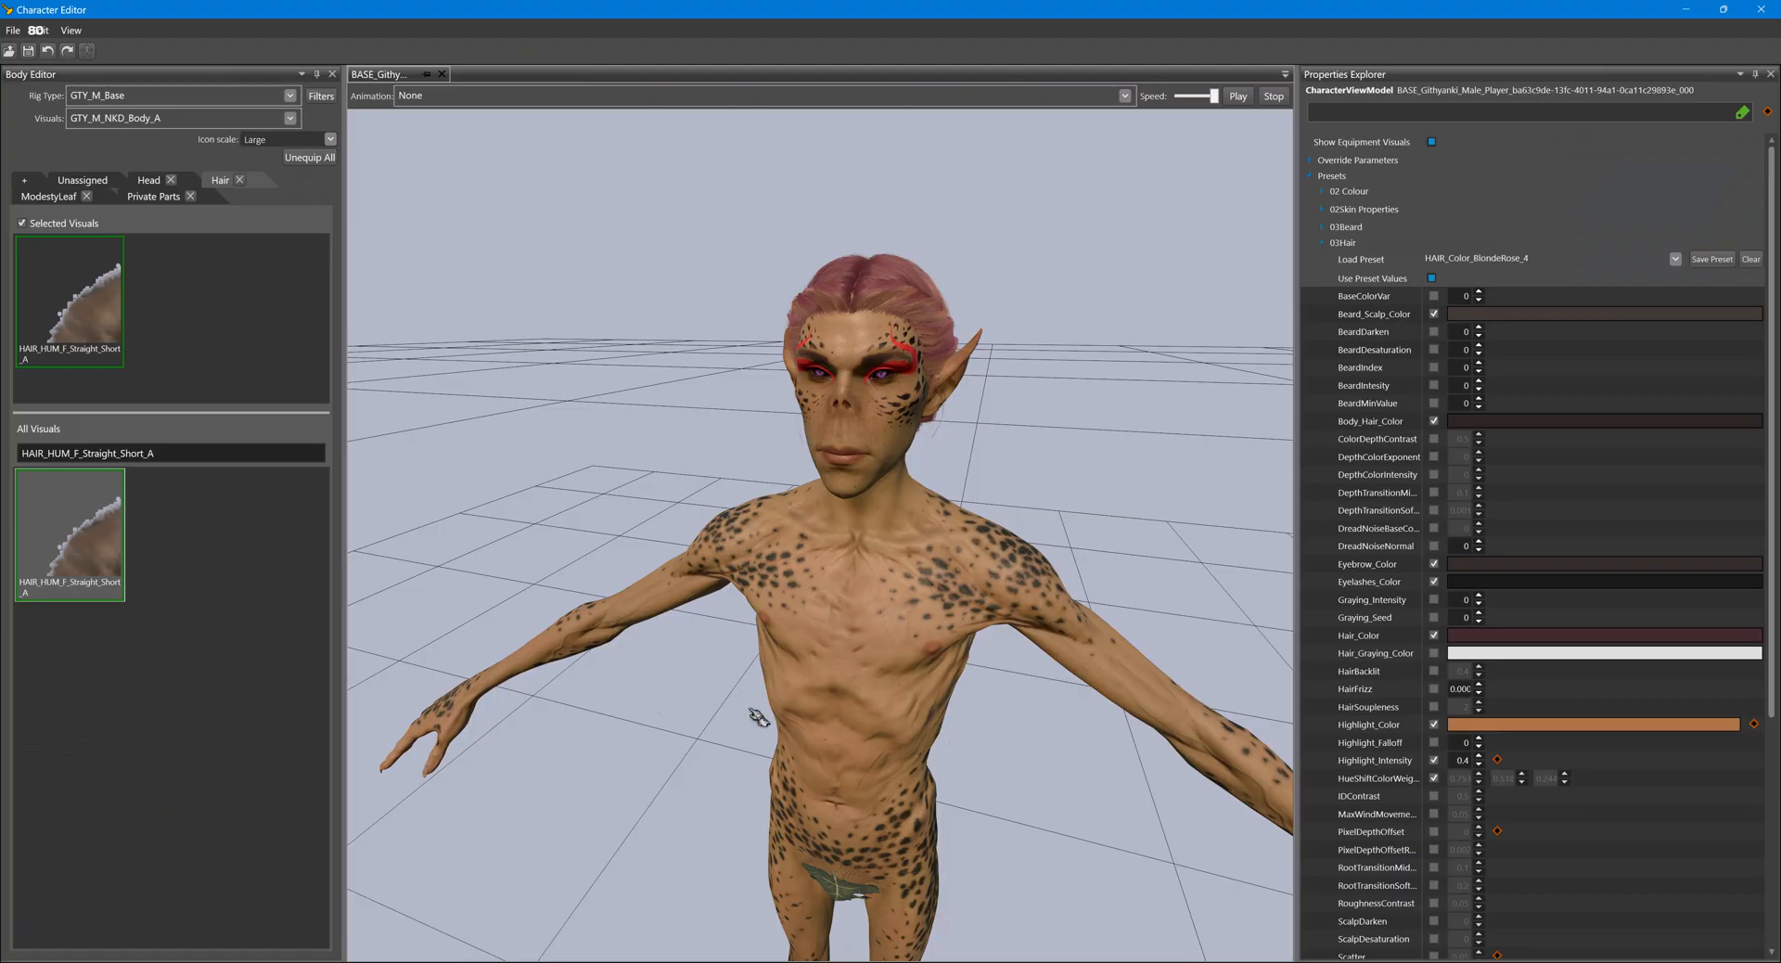
pyautogui.click(710, 886)
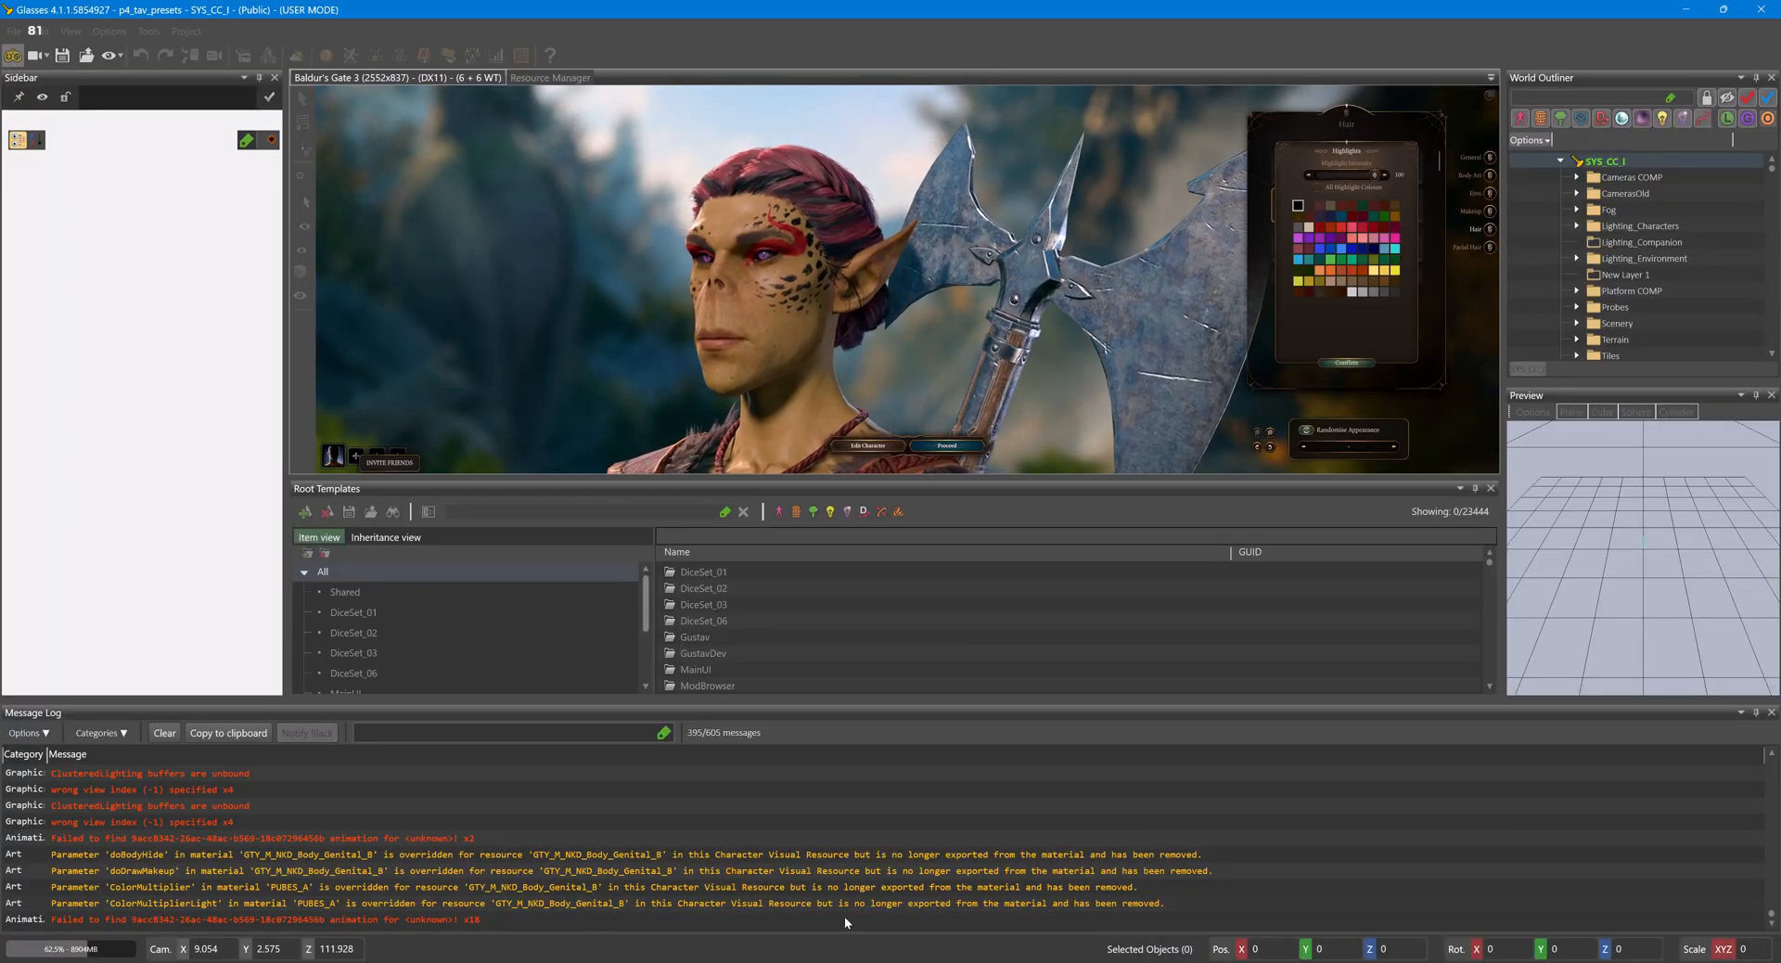
pyautogui.click(886, 896)
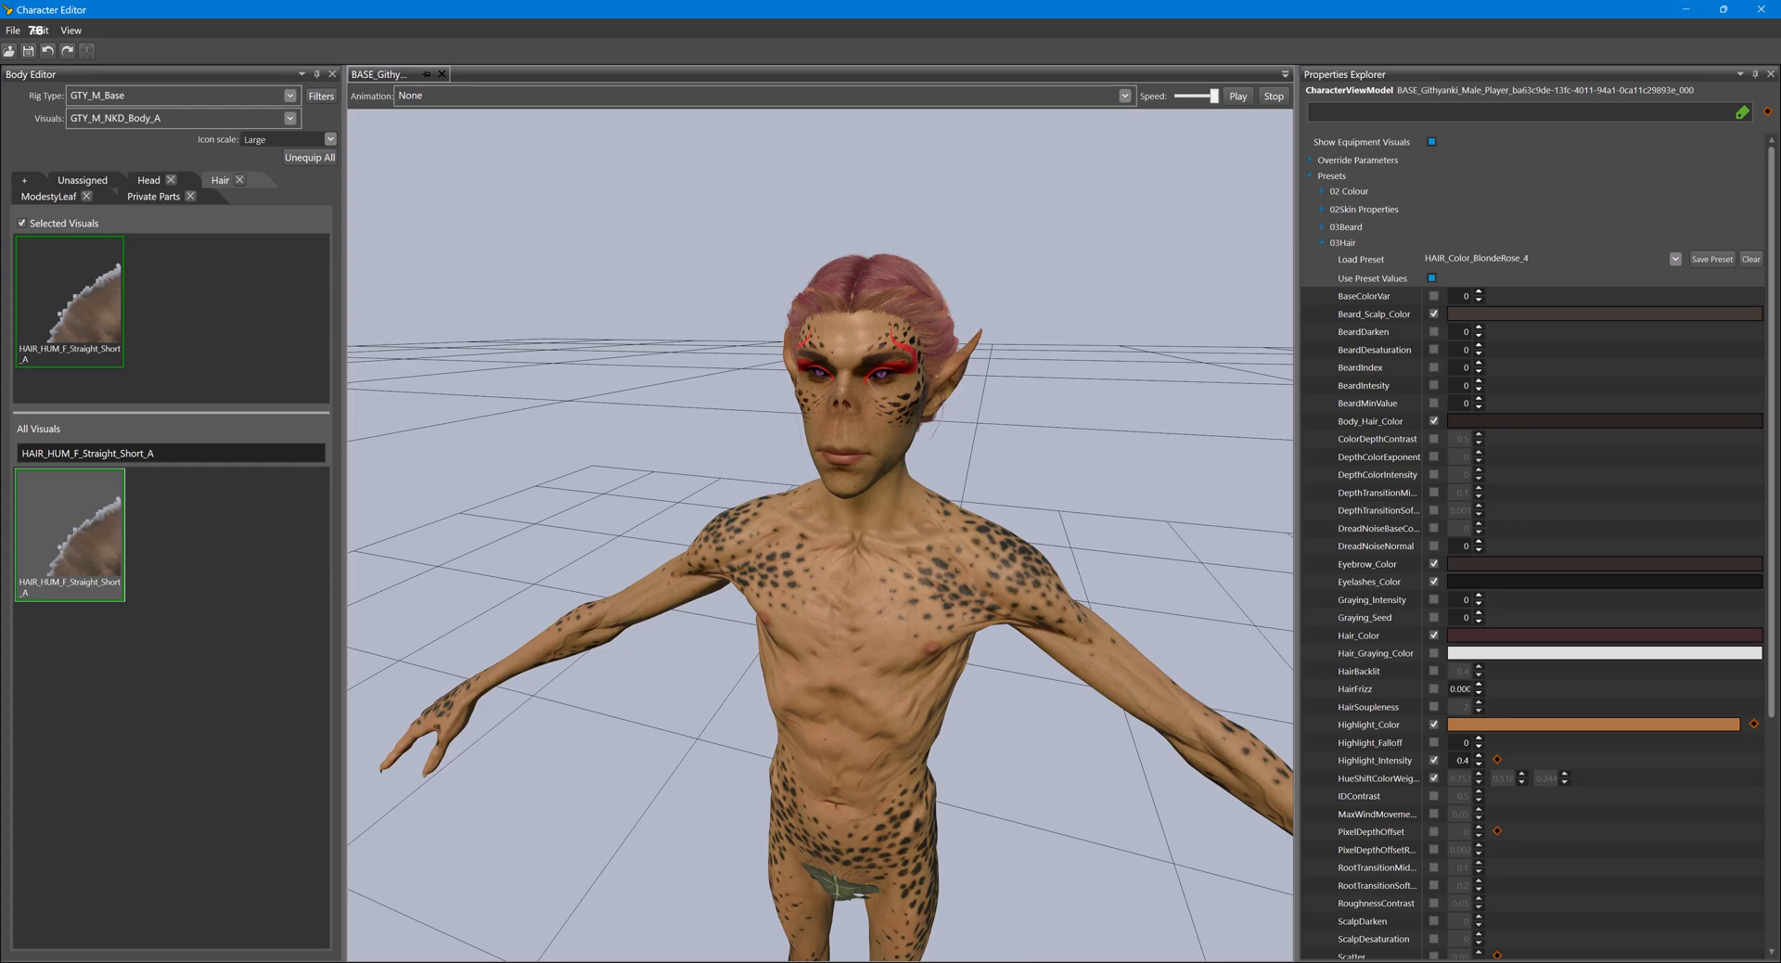
pyautogui.click(710, 886)
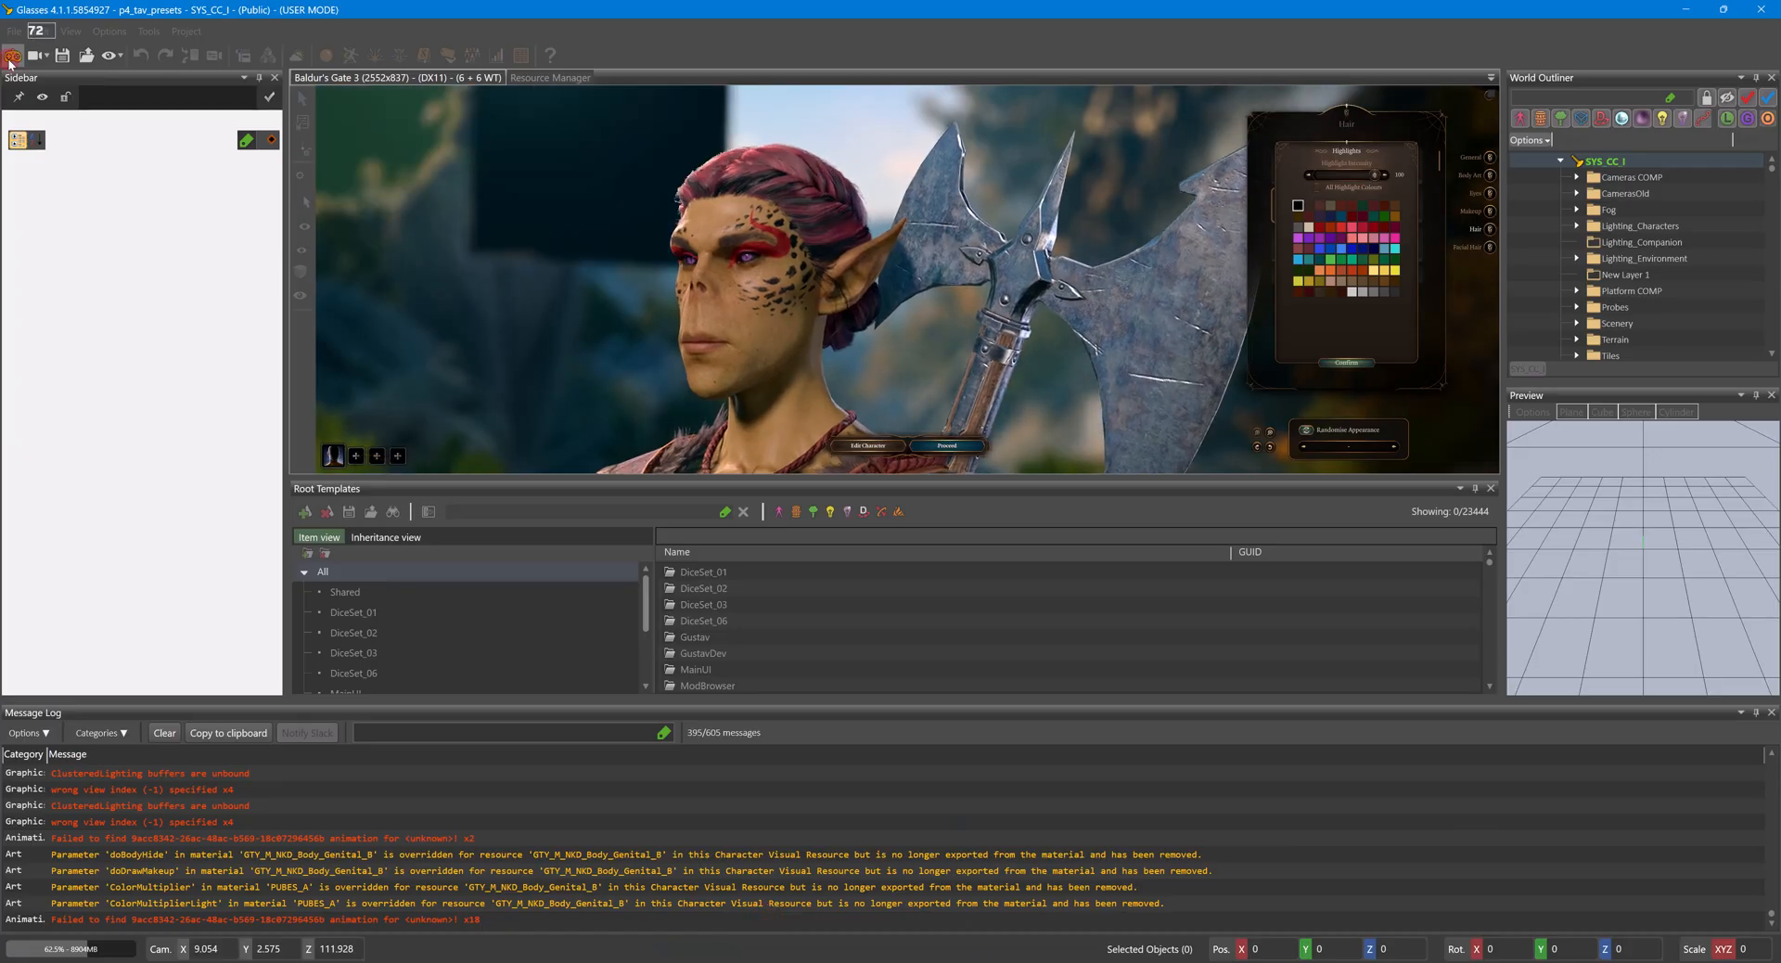
pyautogui.click(886, 892)
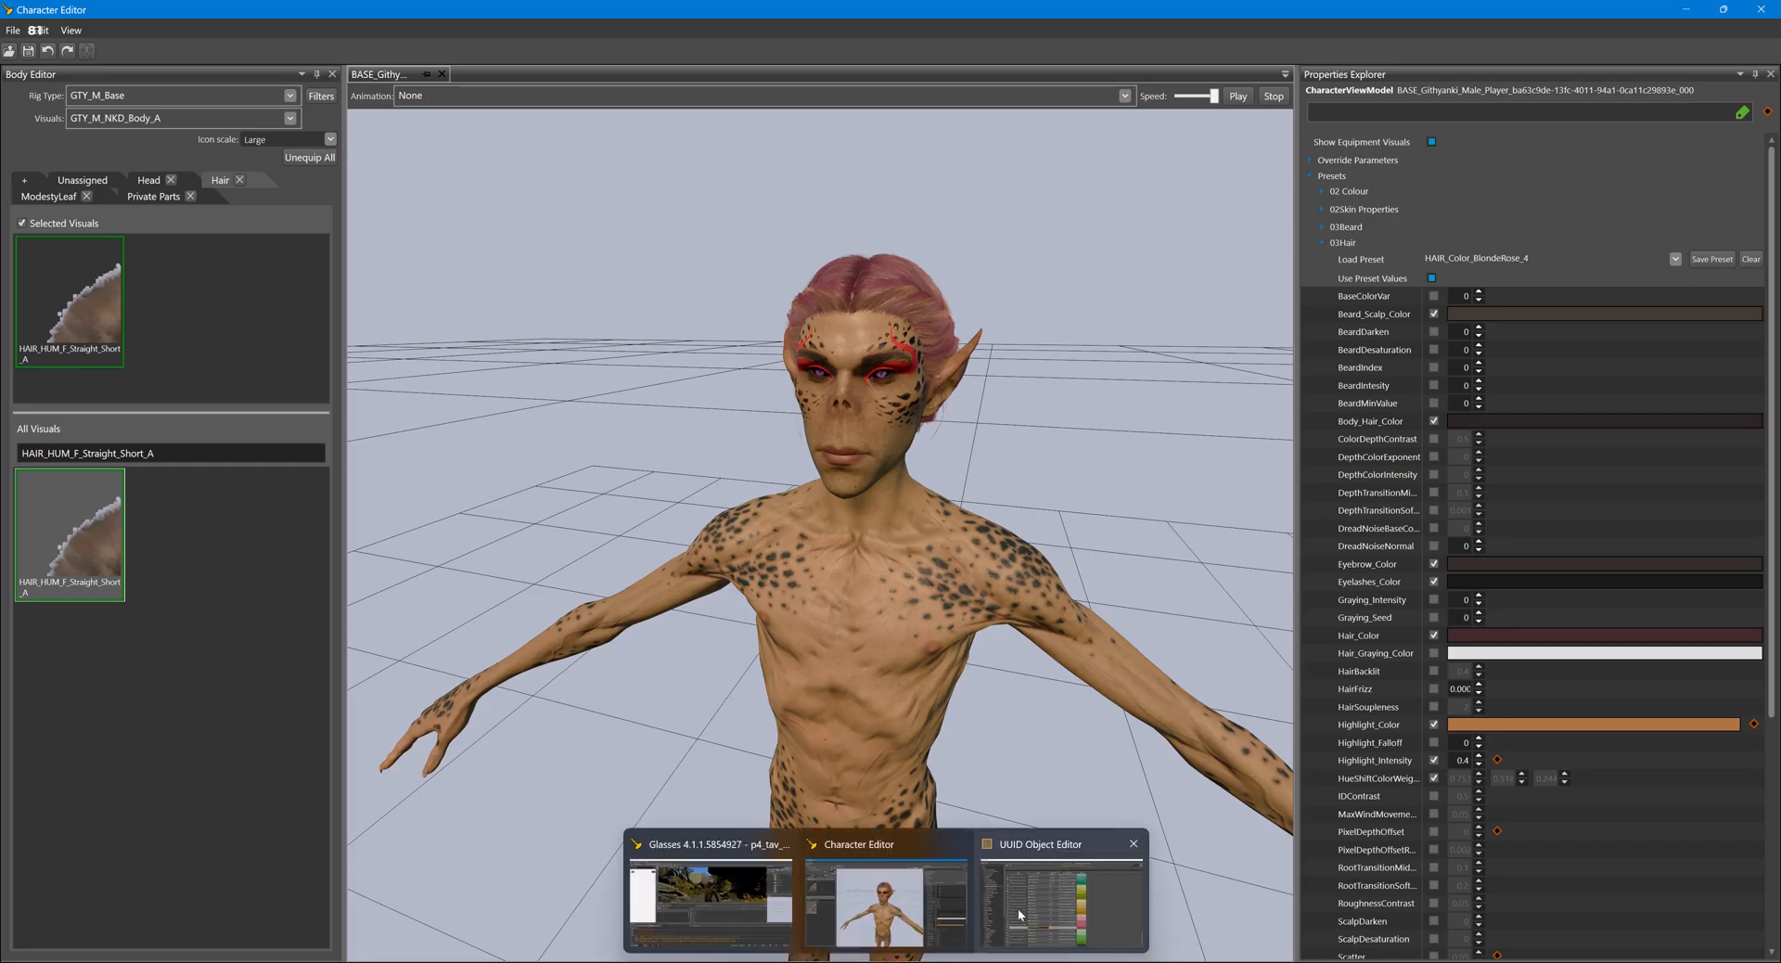
# - In the UUID Object Editor's ColorDefinitions table, find Hair_Highlight 69 (Black) and copy its colour
pyautogui.click(1061, 891)
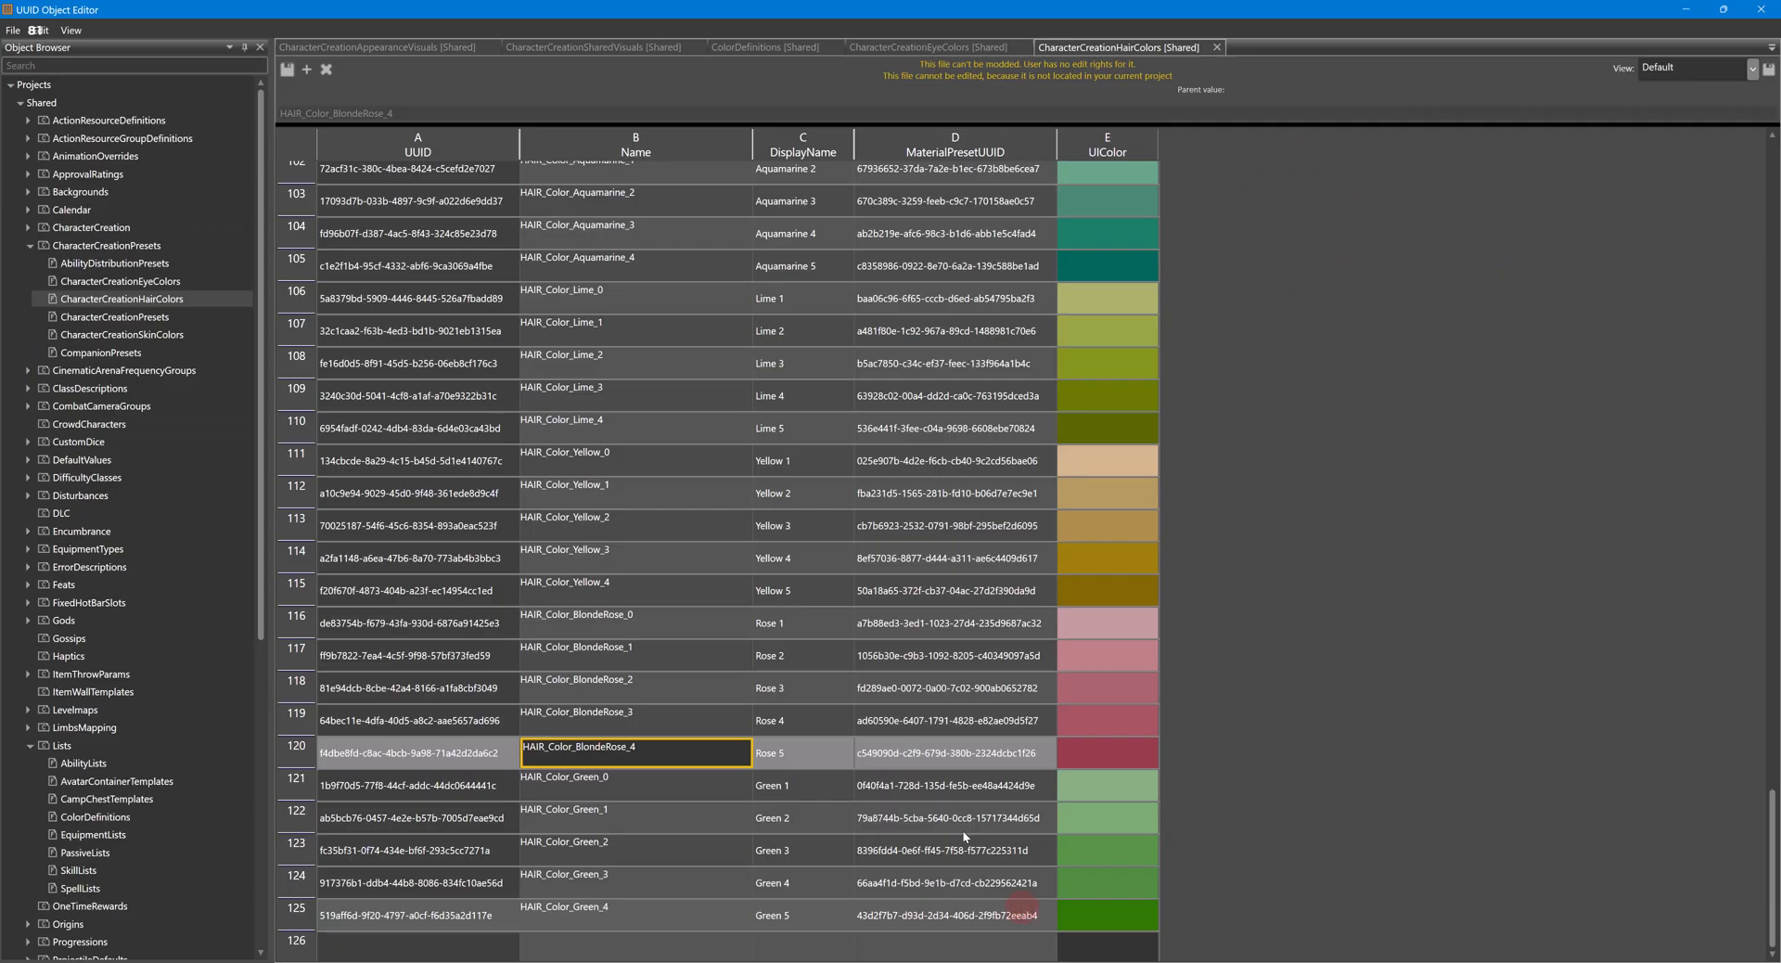
pyautogui.click(787, 45)
pyautogui.scroll(15, 965, 404)
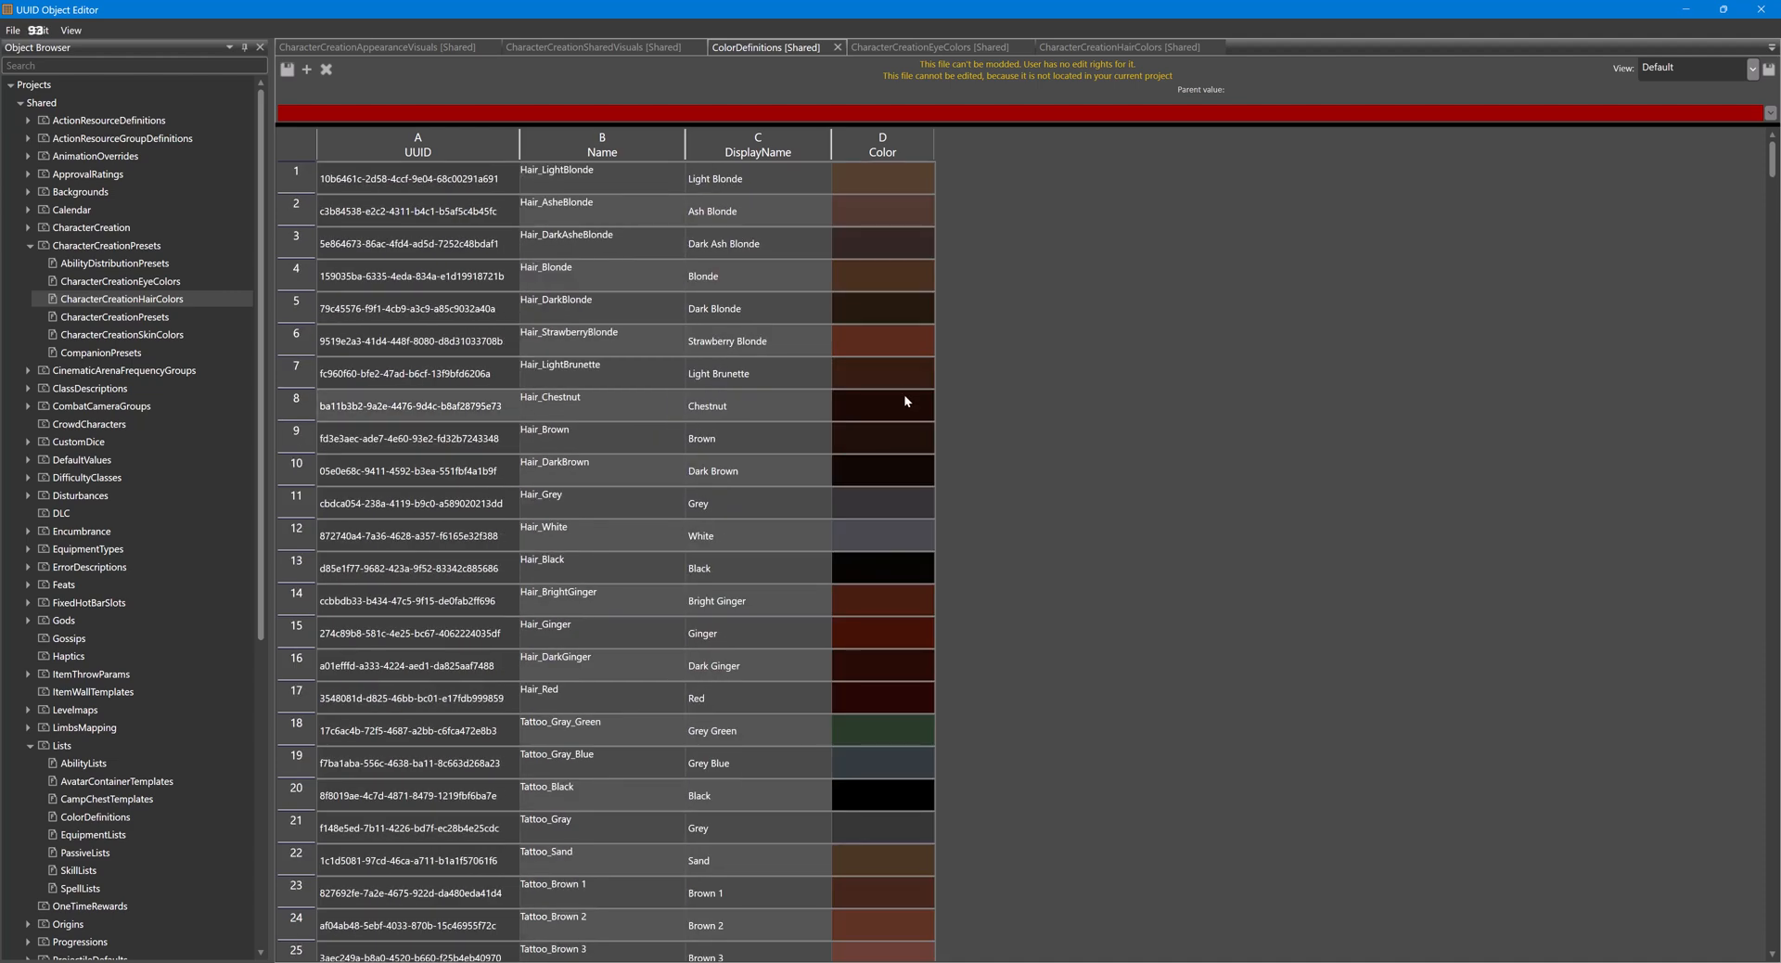
pyautogui.scroll(-3, 904, 393)
pyautogui.scroll(-20, 903, 393)
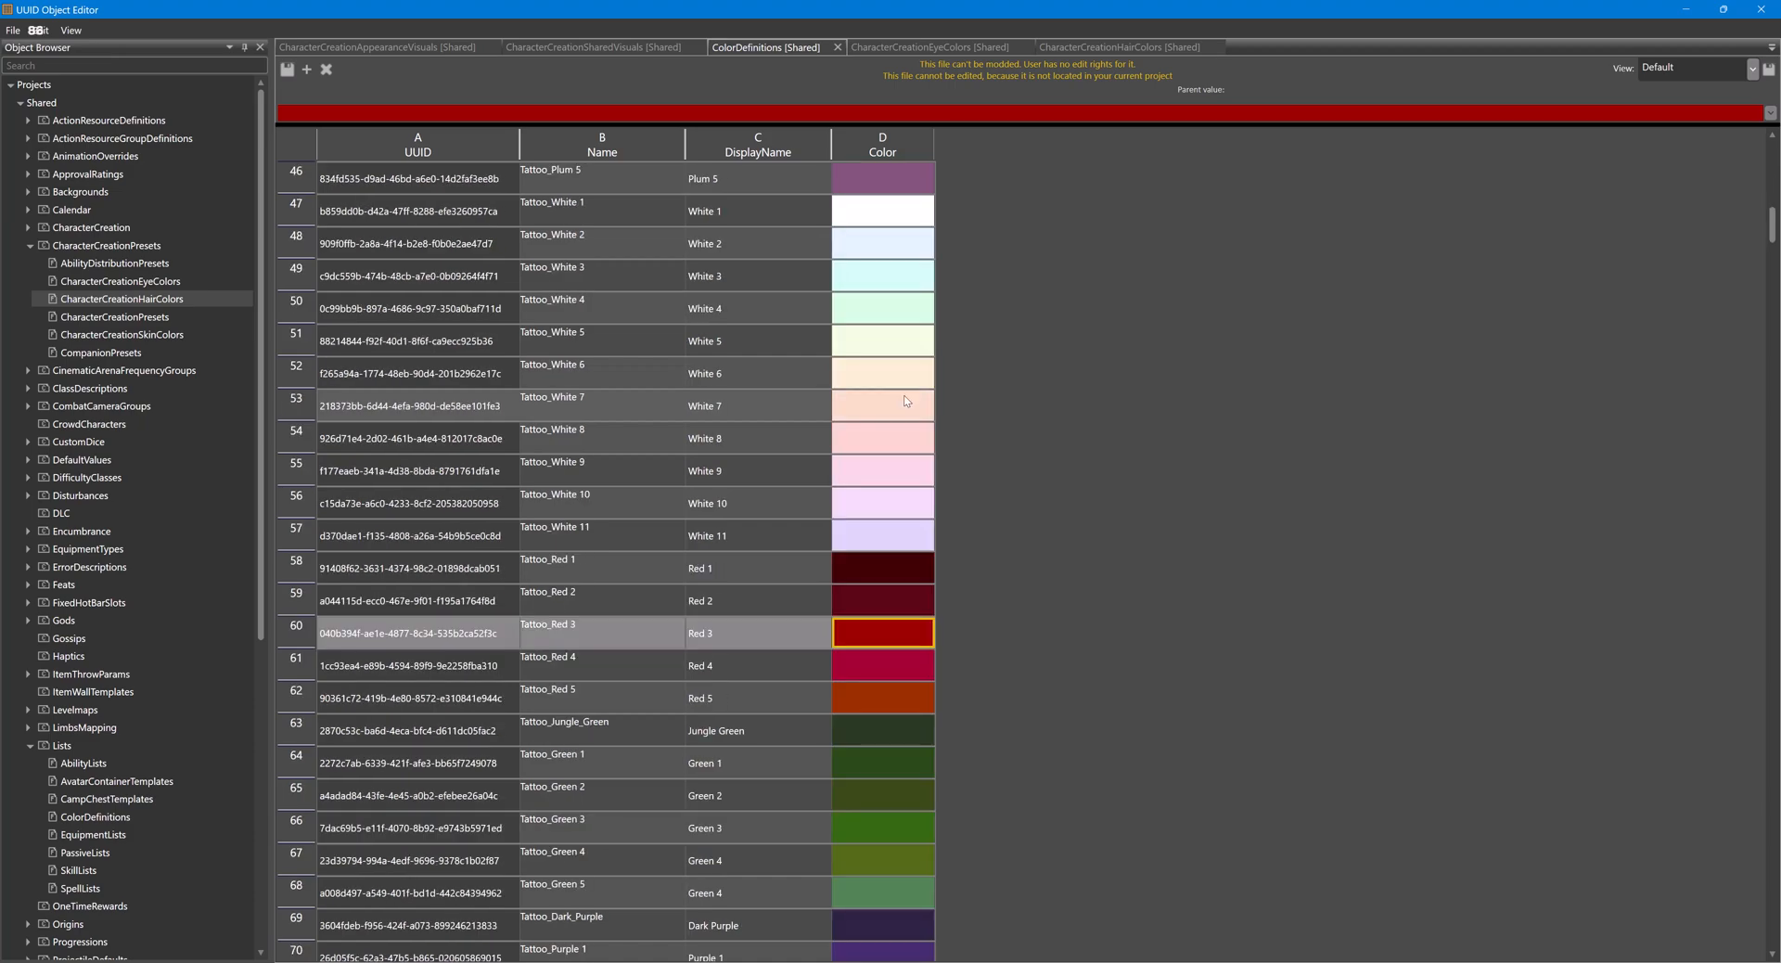
pyautogui.scroll(-20, 904, 400)
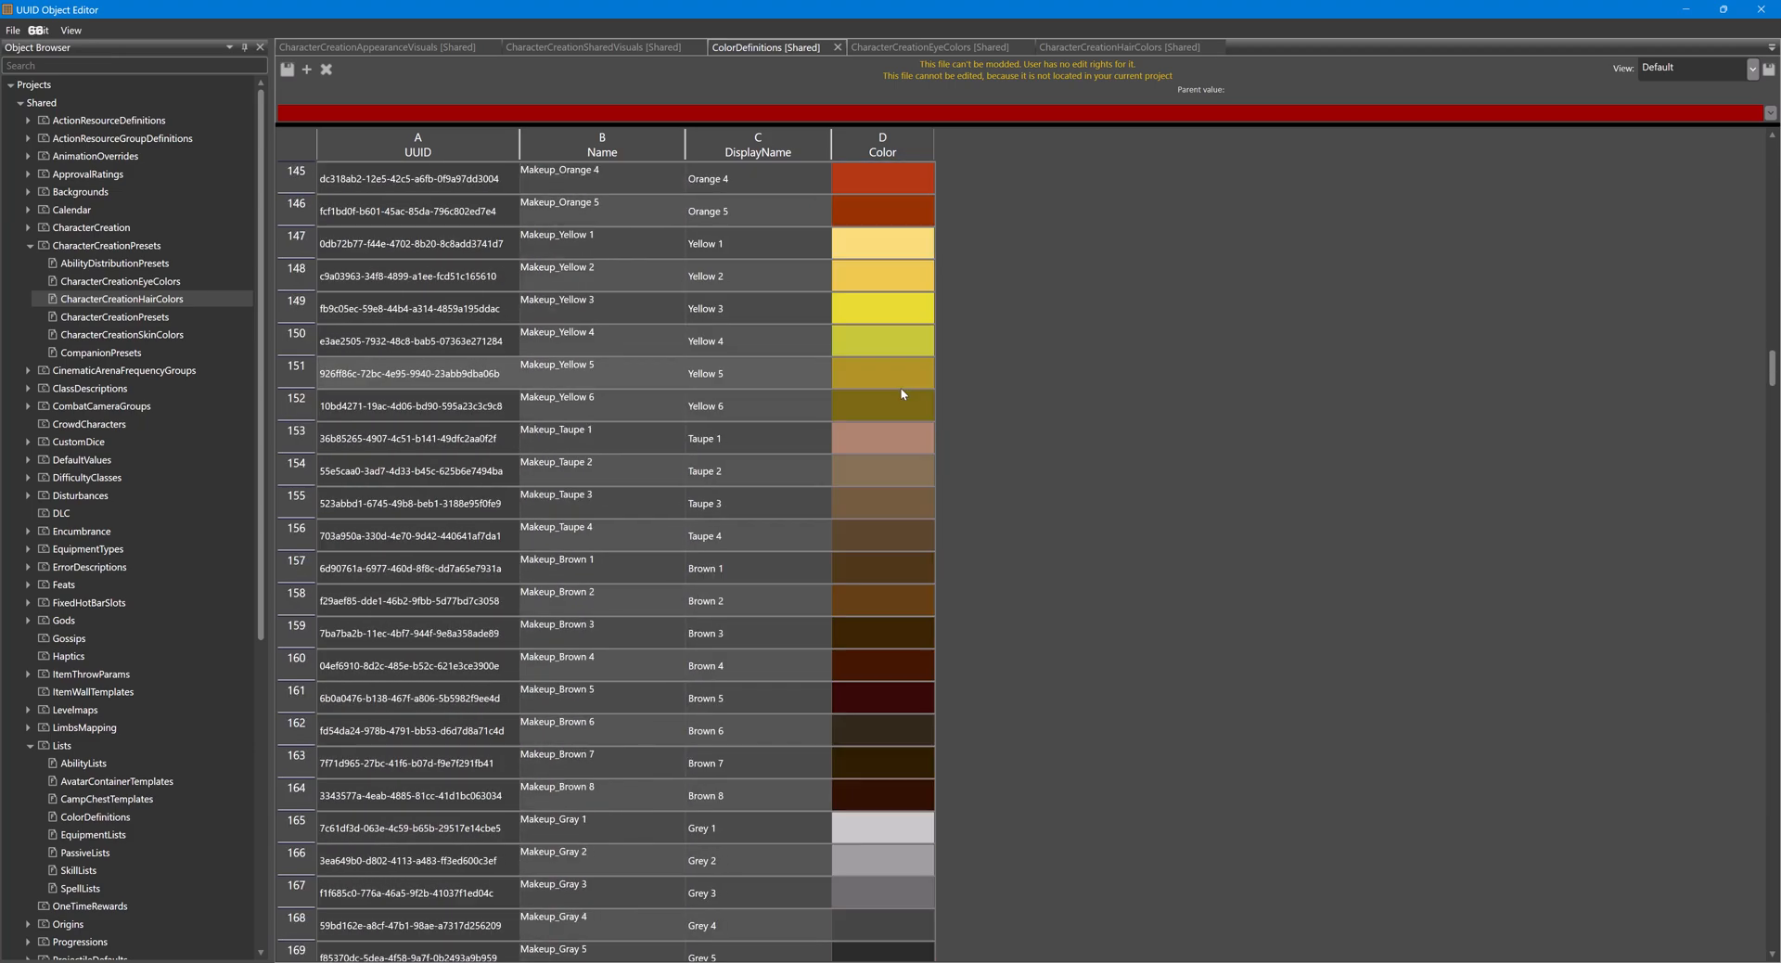
pyautogui.scroll(-20, 906, 394)
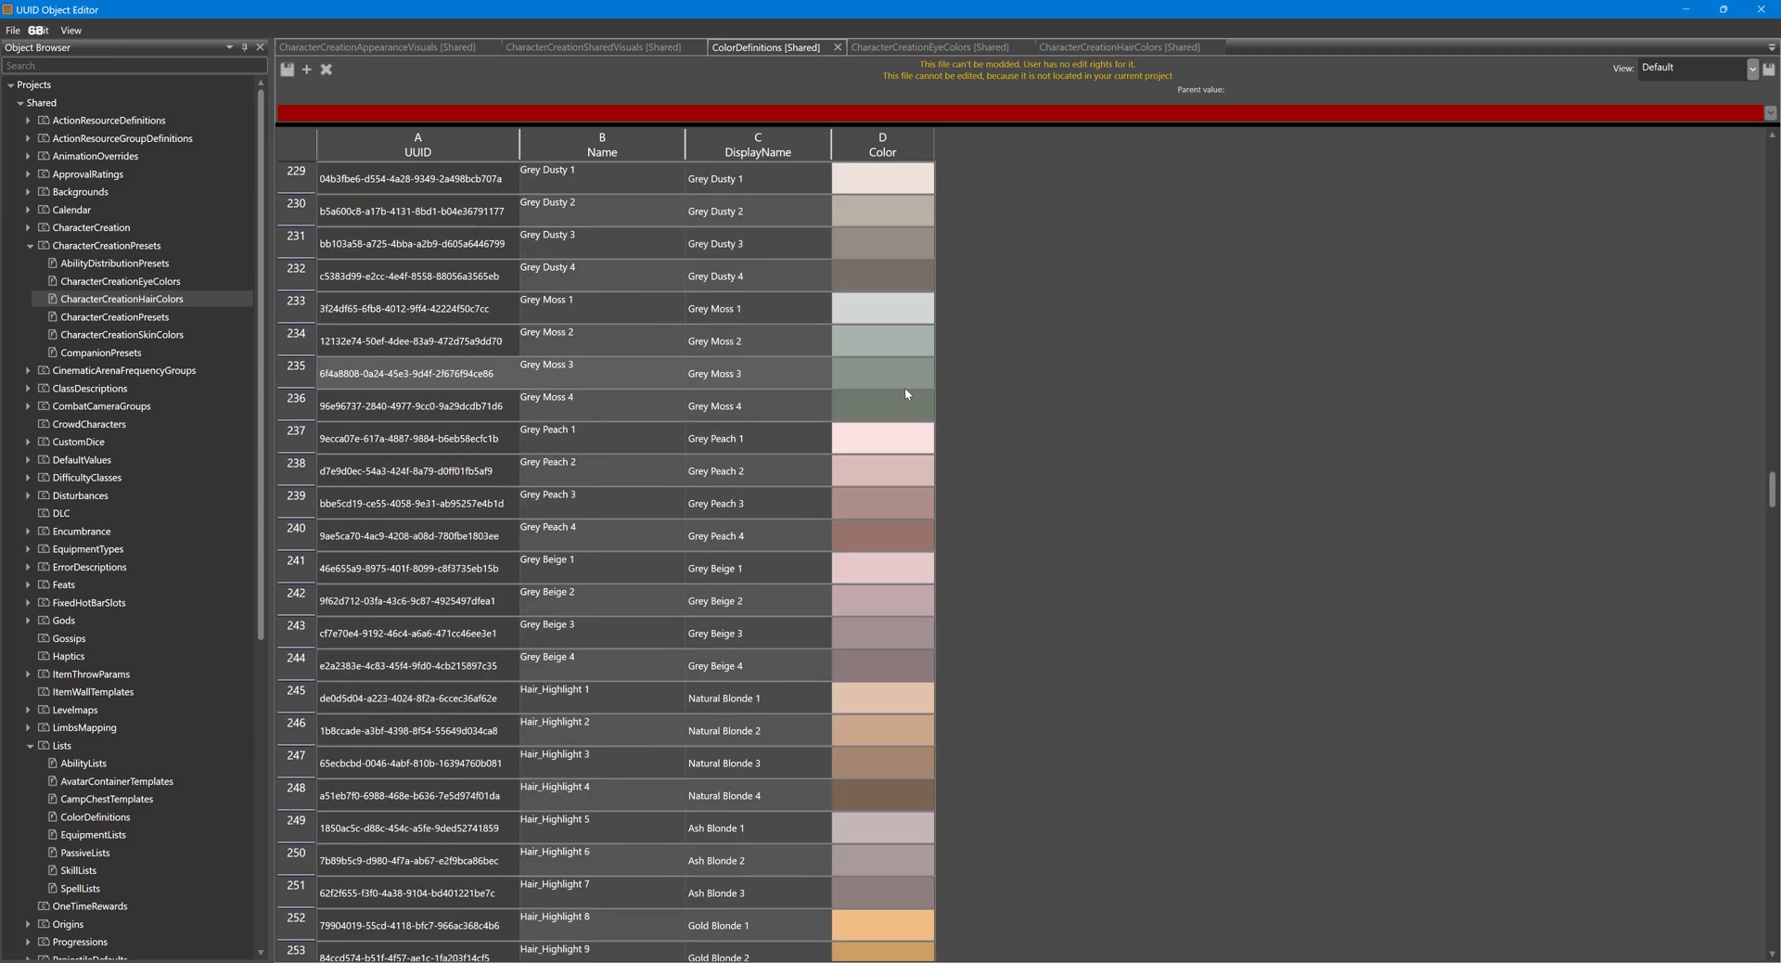
pyautogui.scroll(6, 907, 394)
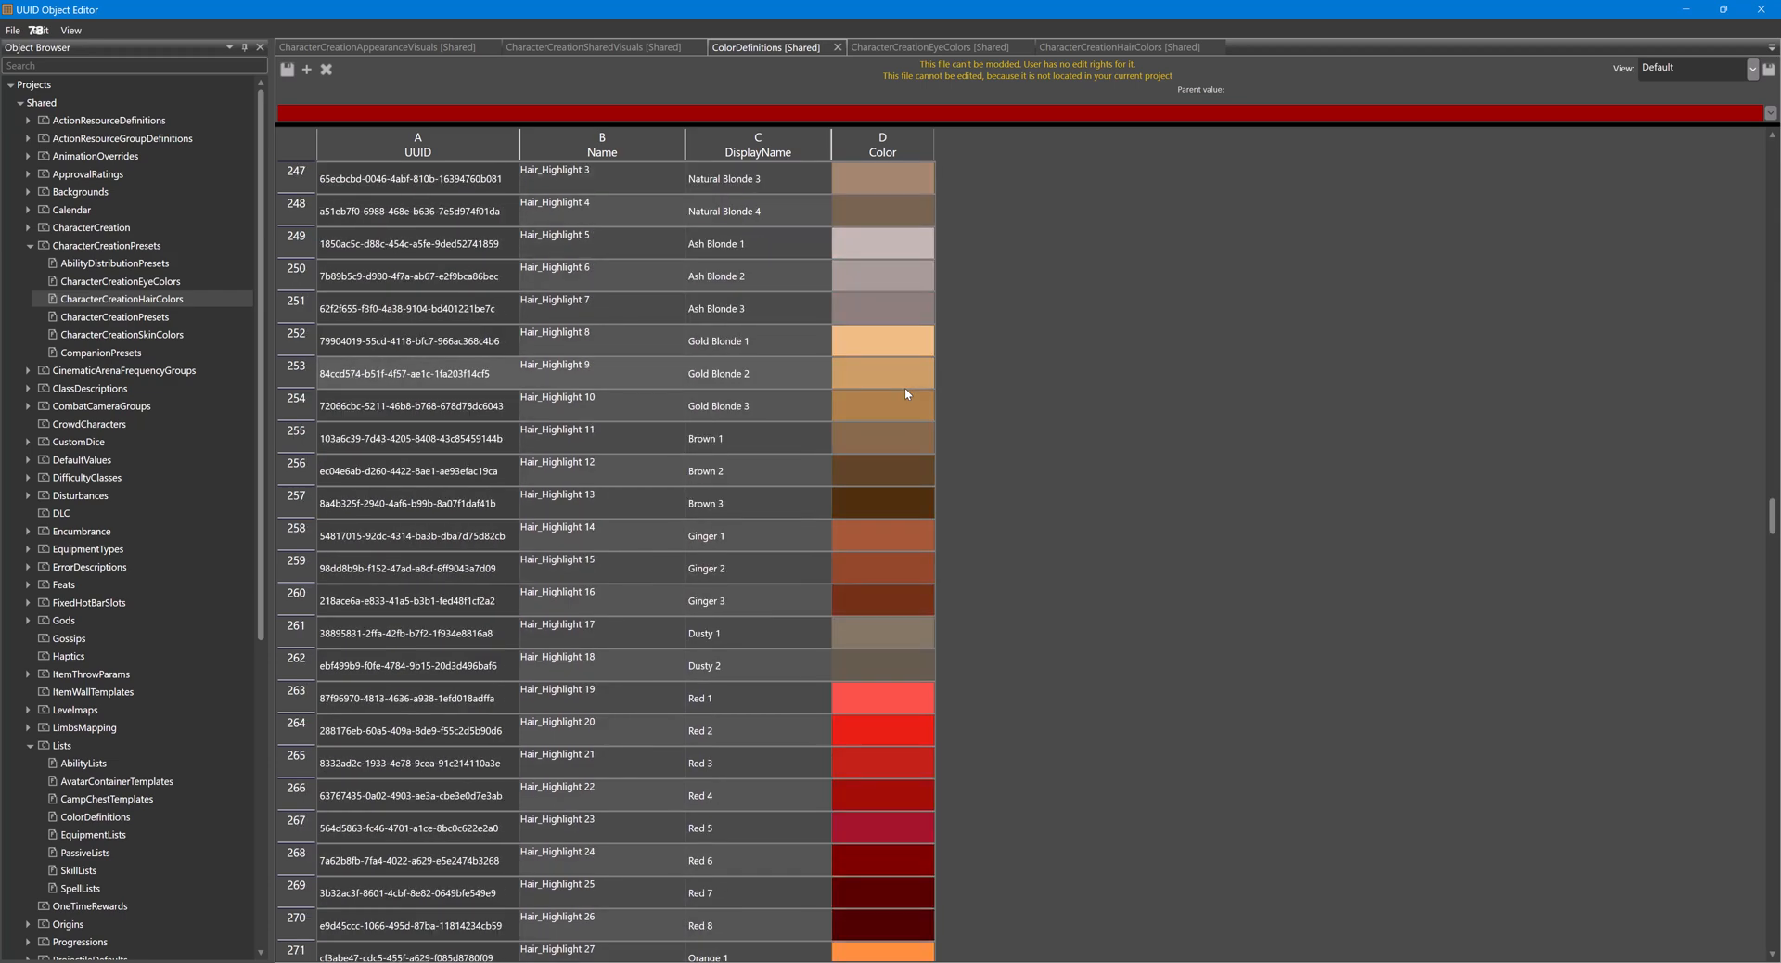
pyautogui.scroll(-3, 906, 393)
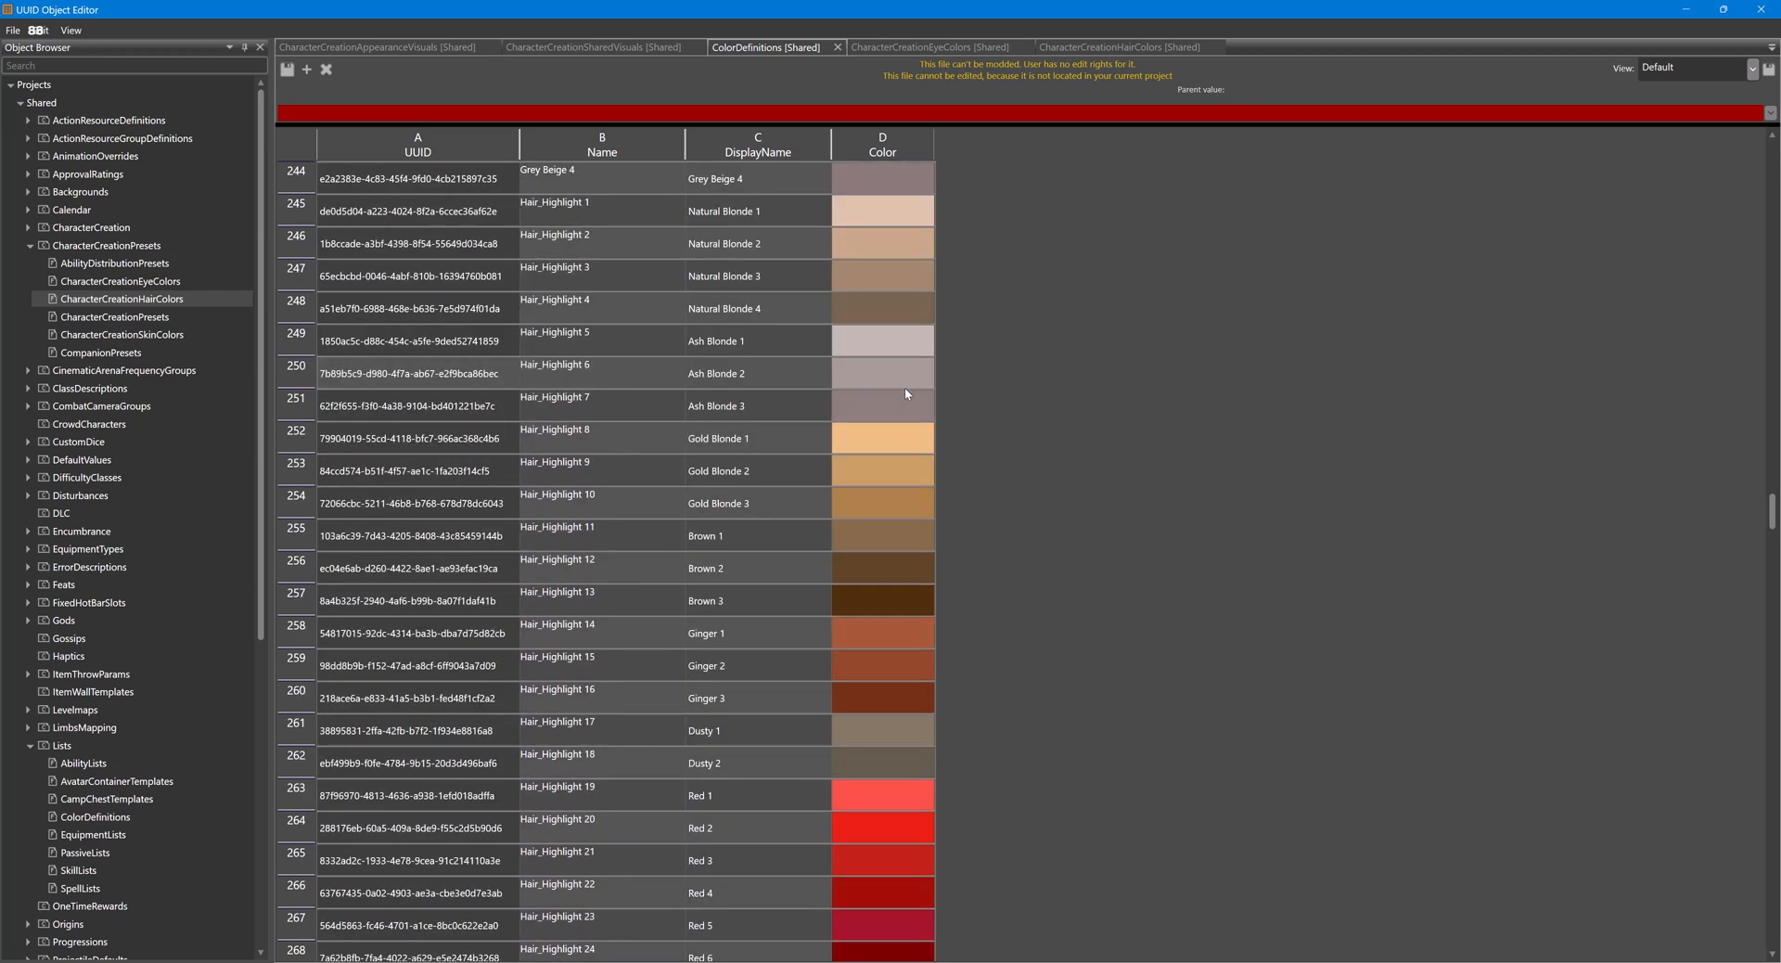
pyautogui.scroll(4, 906, 394)
pyautogui.scroll(-3, 906, 393)
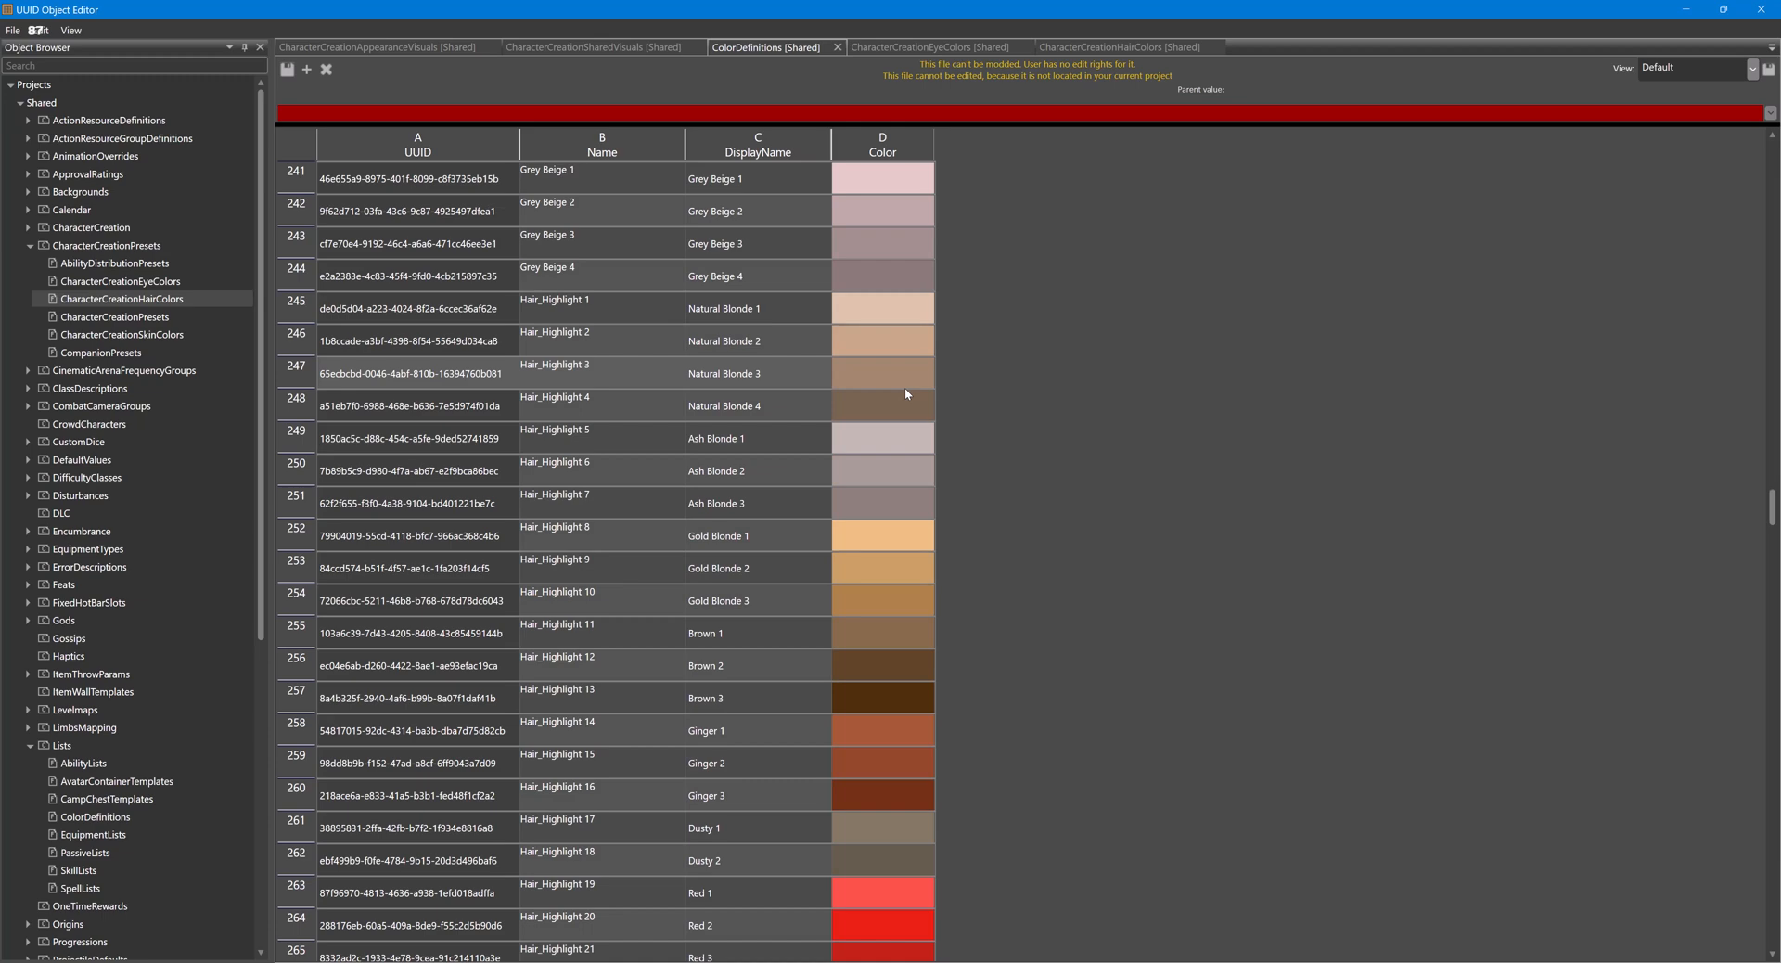
pyautogui.scroll(-7, 686, 303)
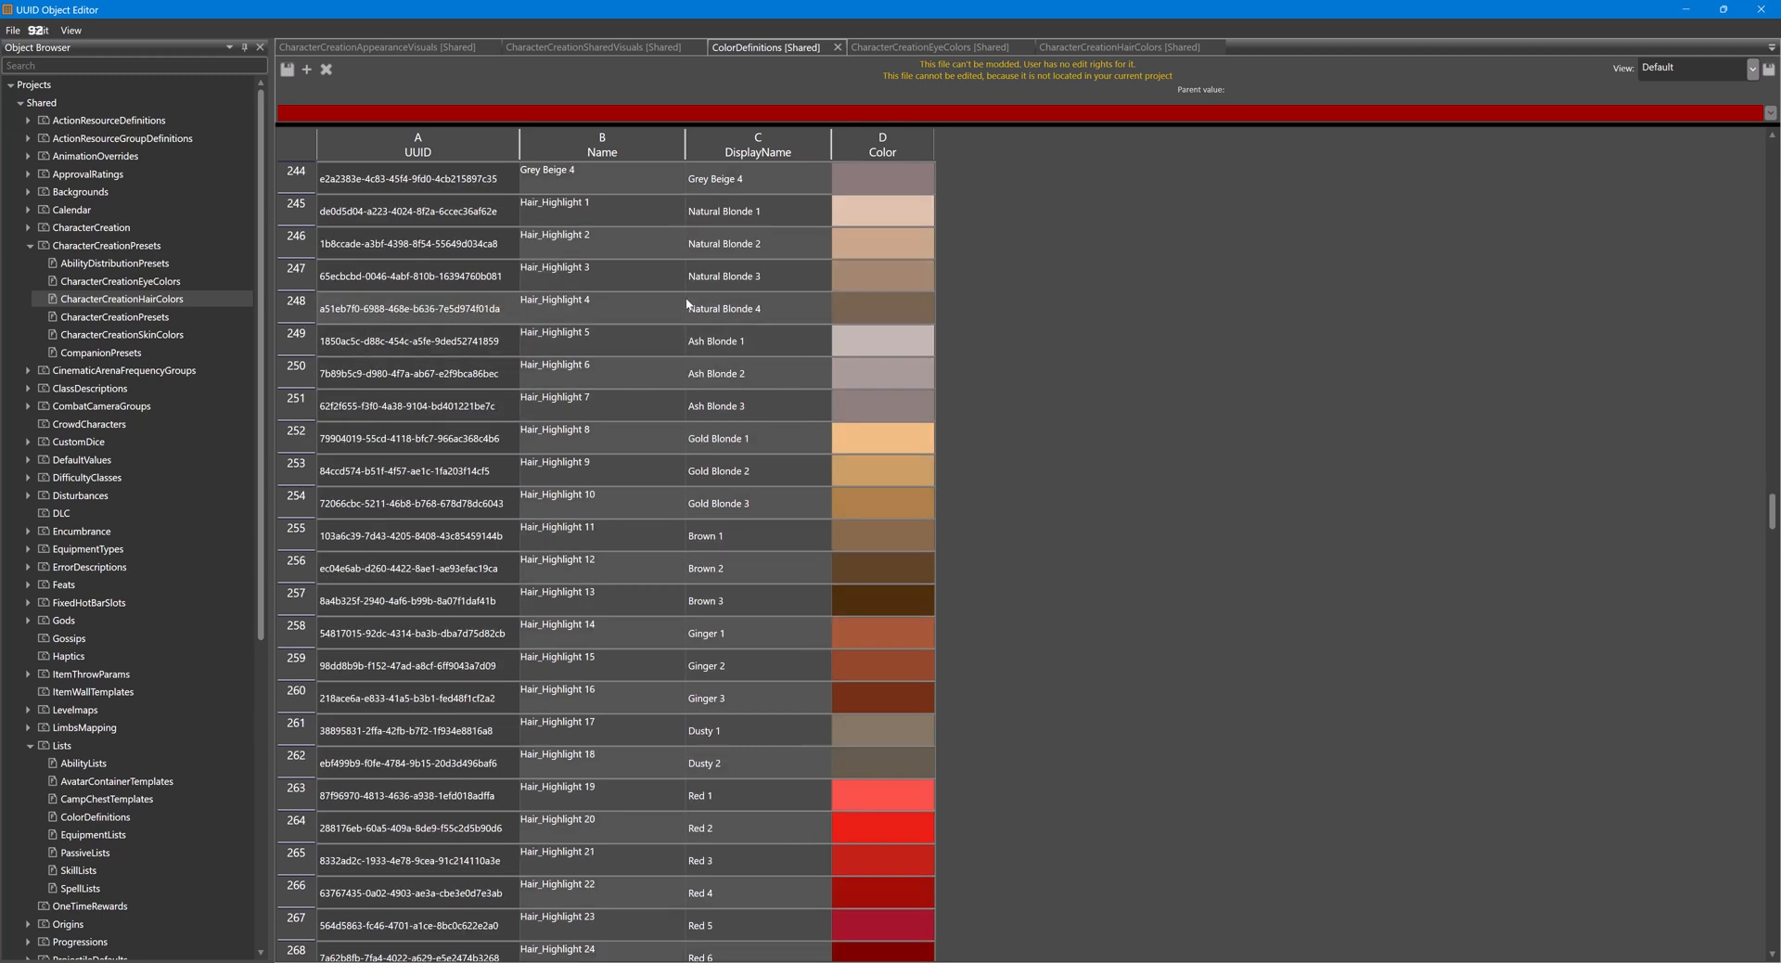
pyautogui.scroll(-13, 686, 304)
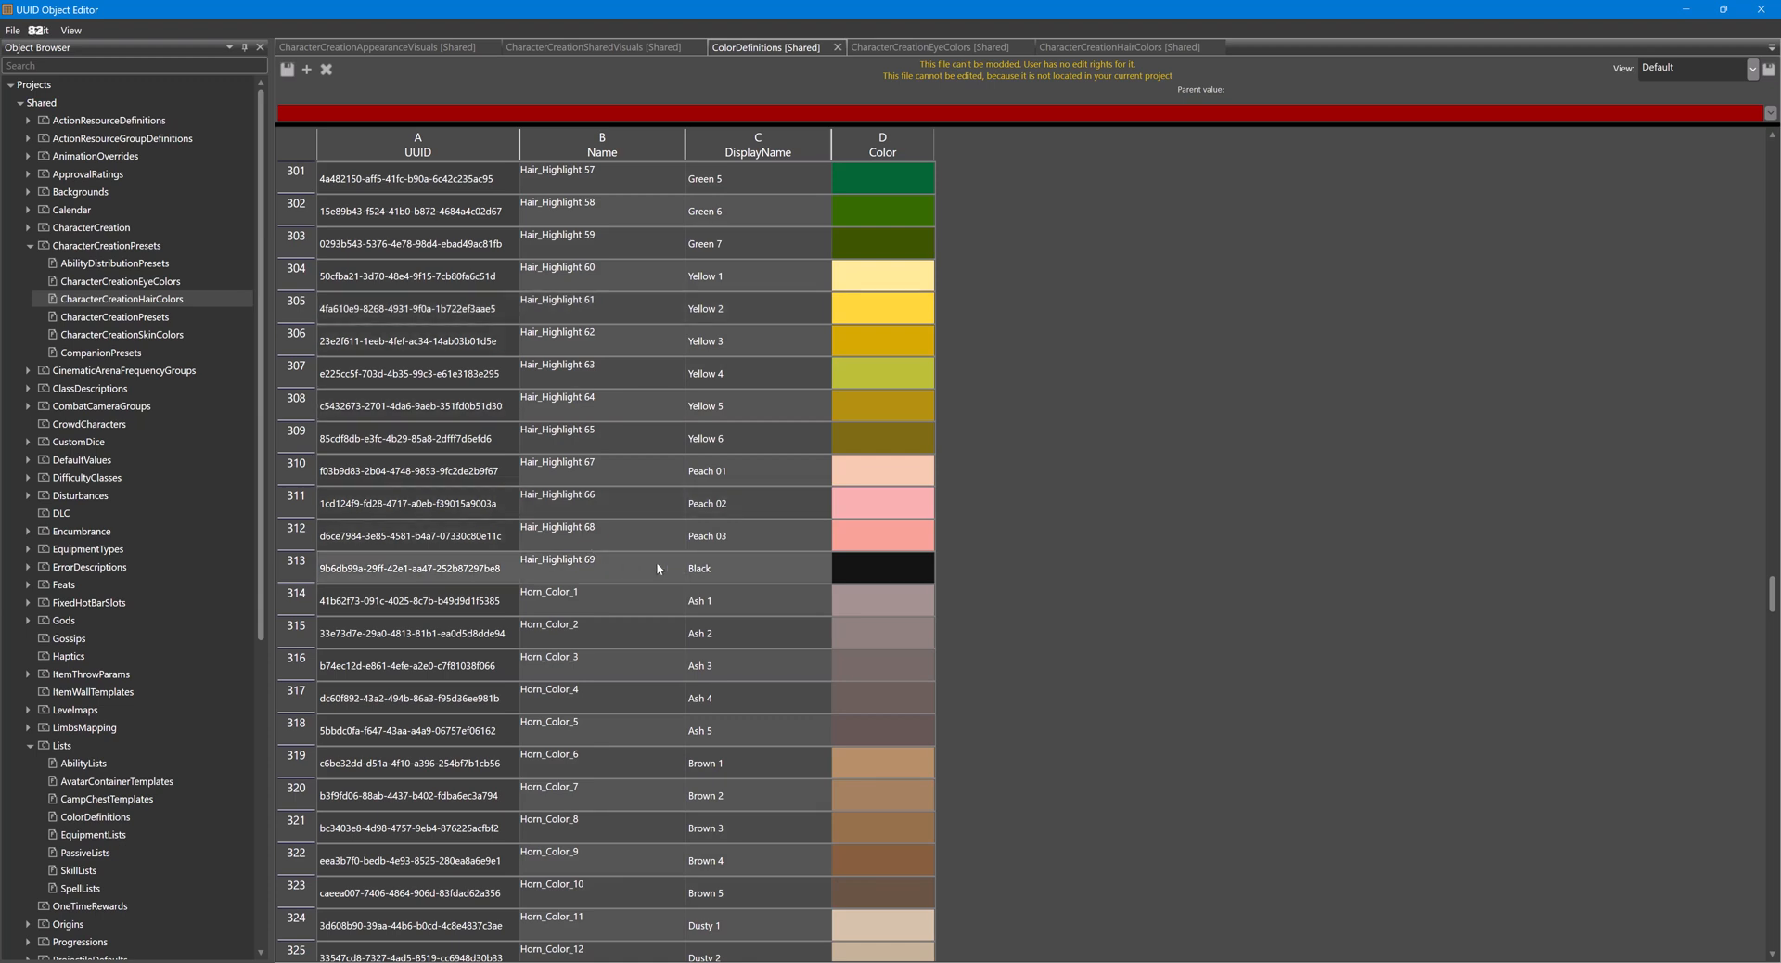
pyautogui.click(621, 568)
pyautogui.click(882, 570)
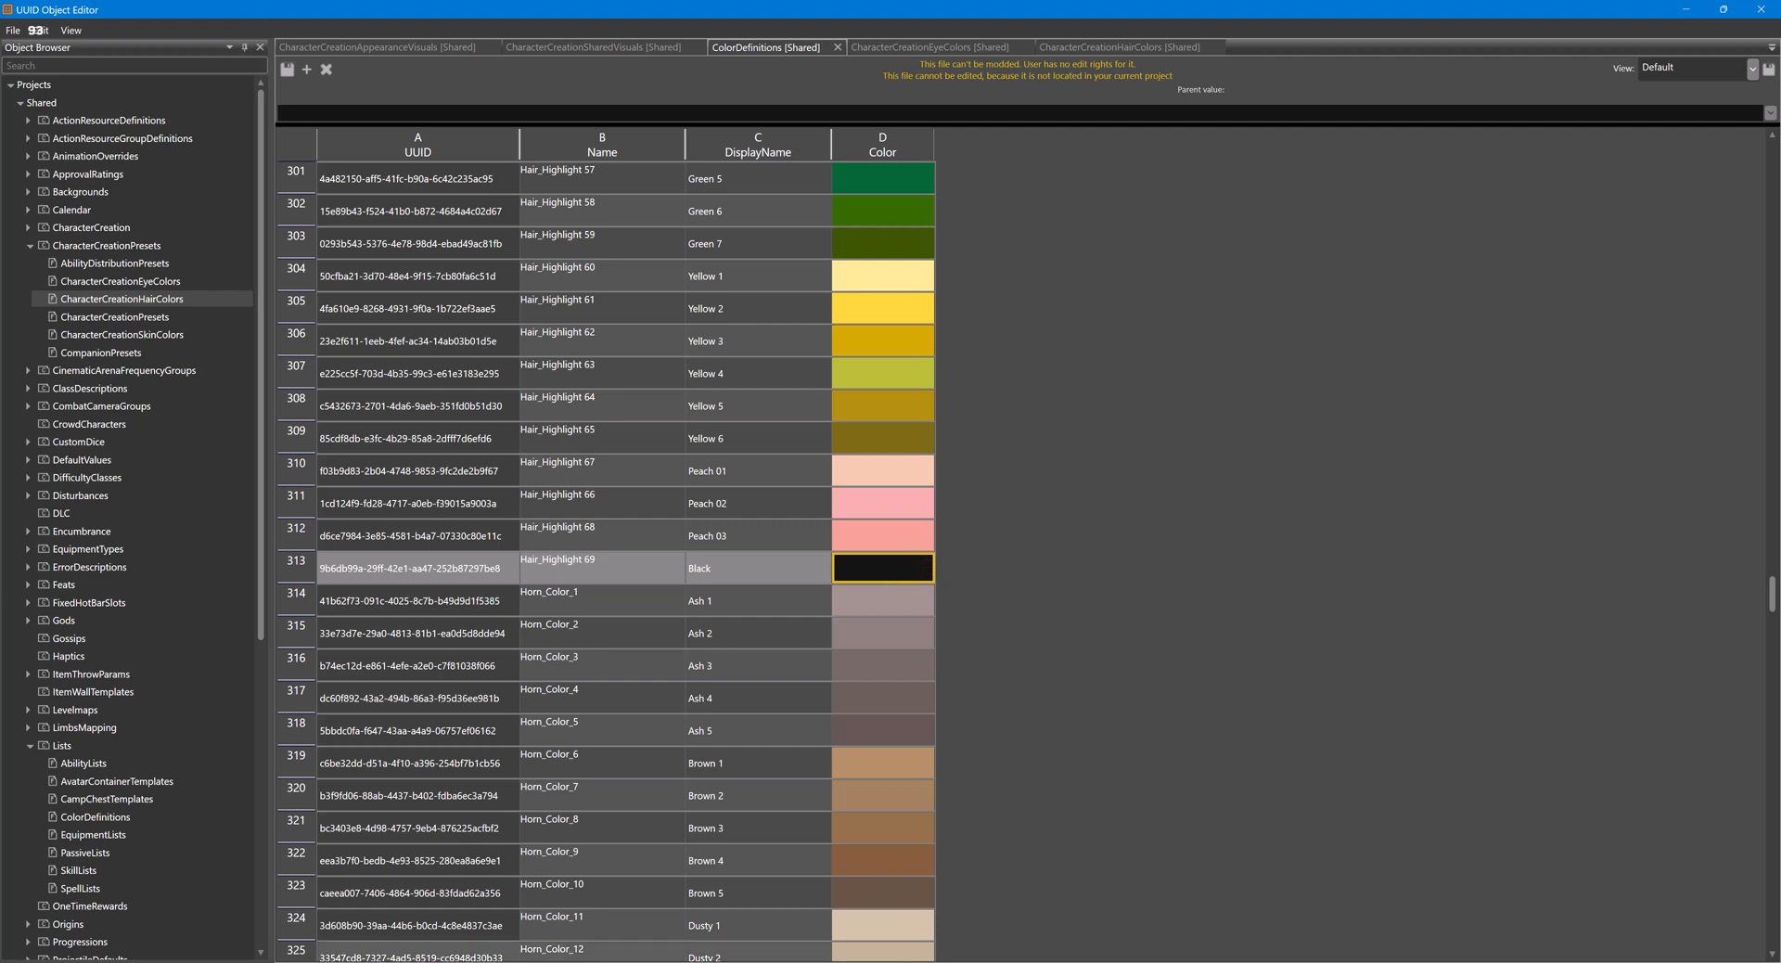
# - In the Character Editor, paste the copied black (#FF141414) into the hair's Highlight_Color and set Highlight_Intensity to 1
pyautogui.moveTo(895, 937)
pyautogui.click(886, 904)
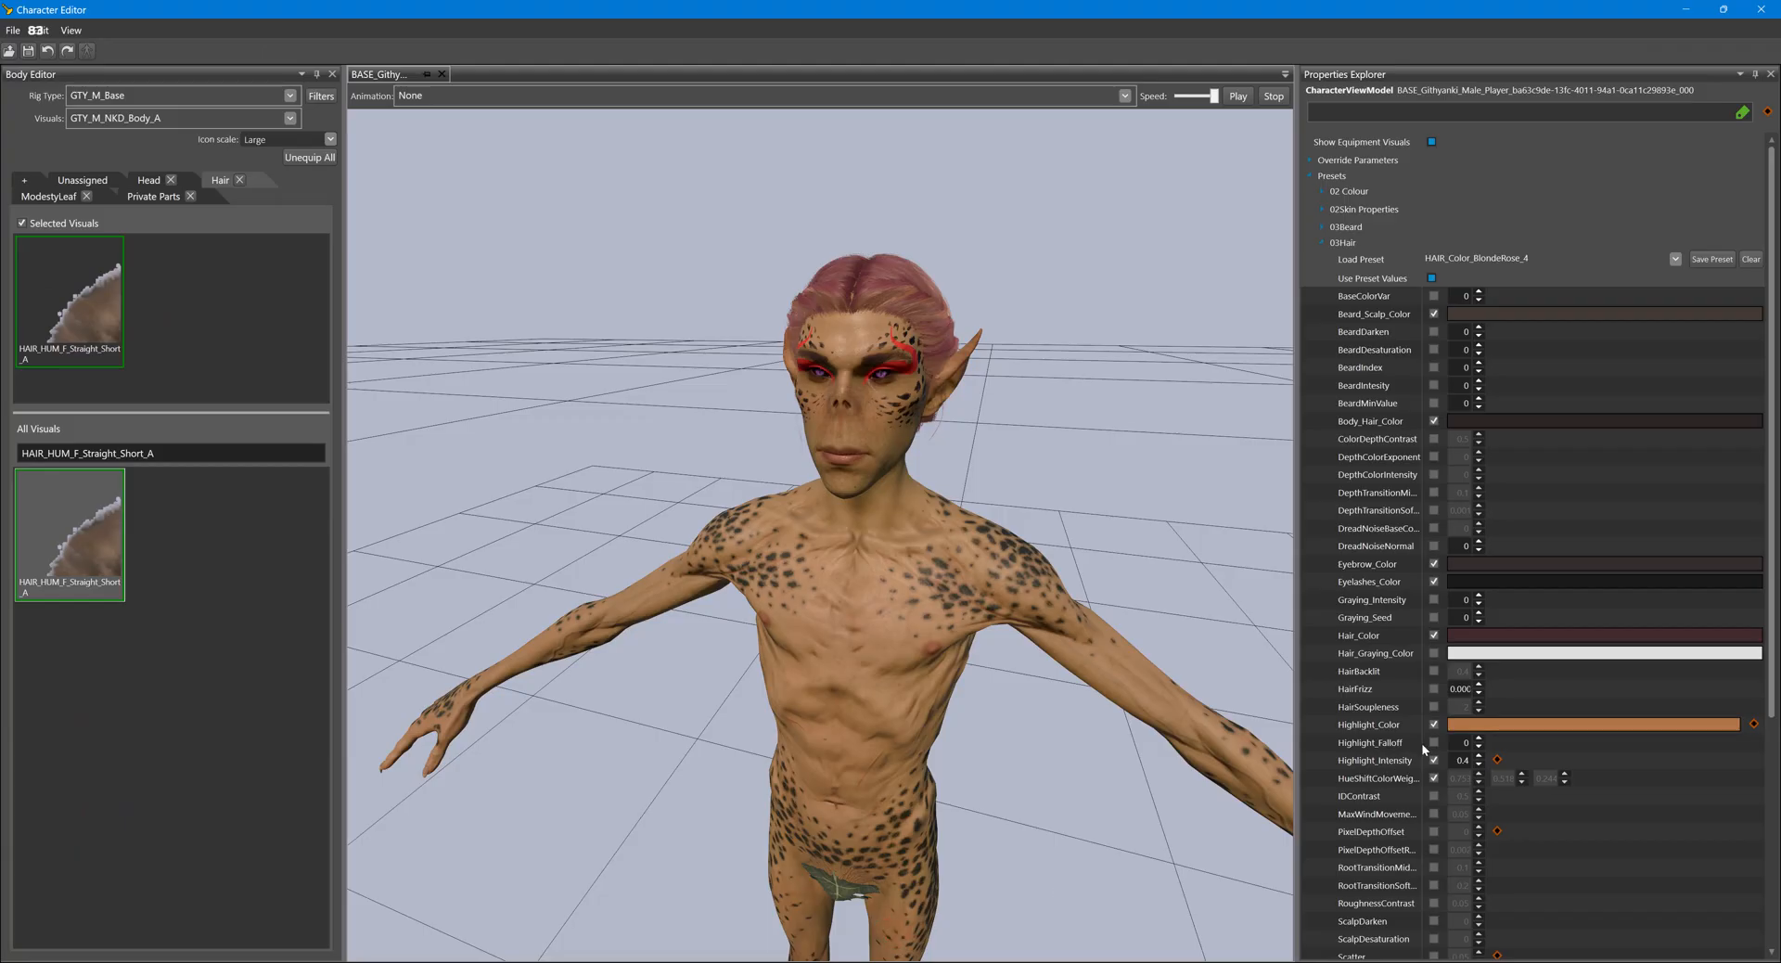
pyautogui.click(1543, 726)
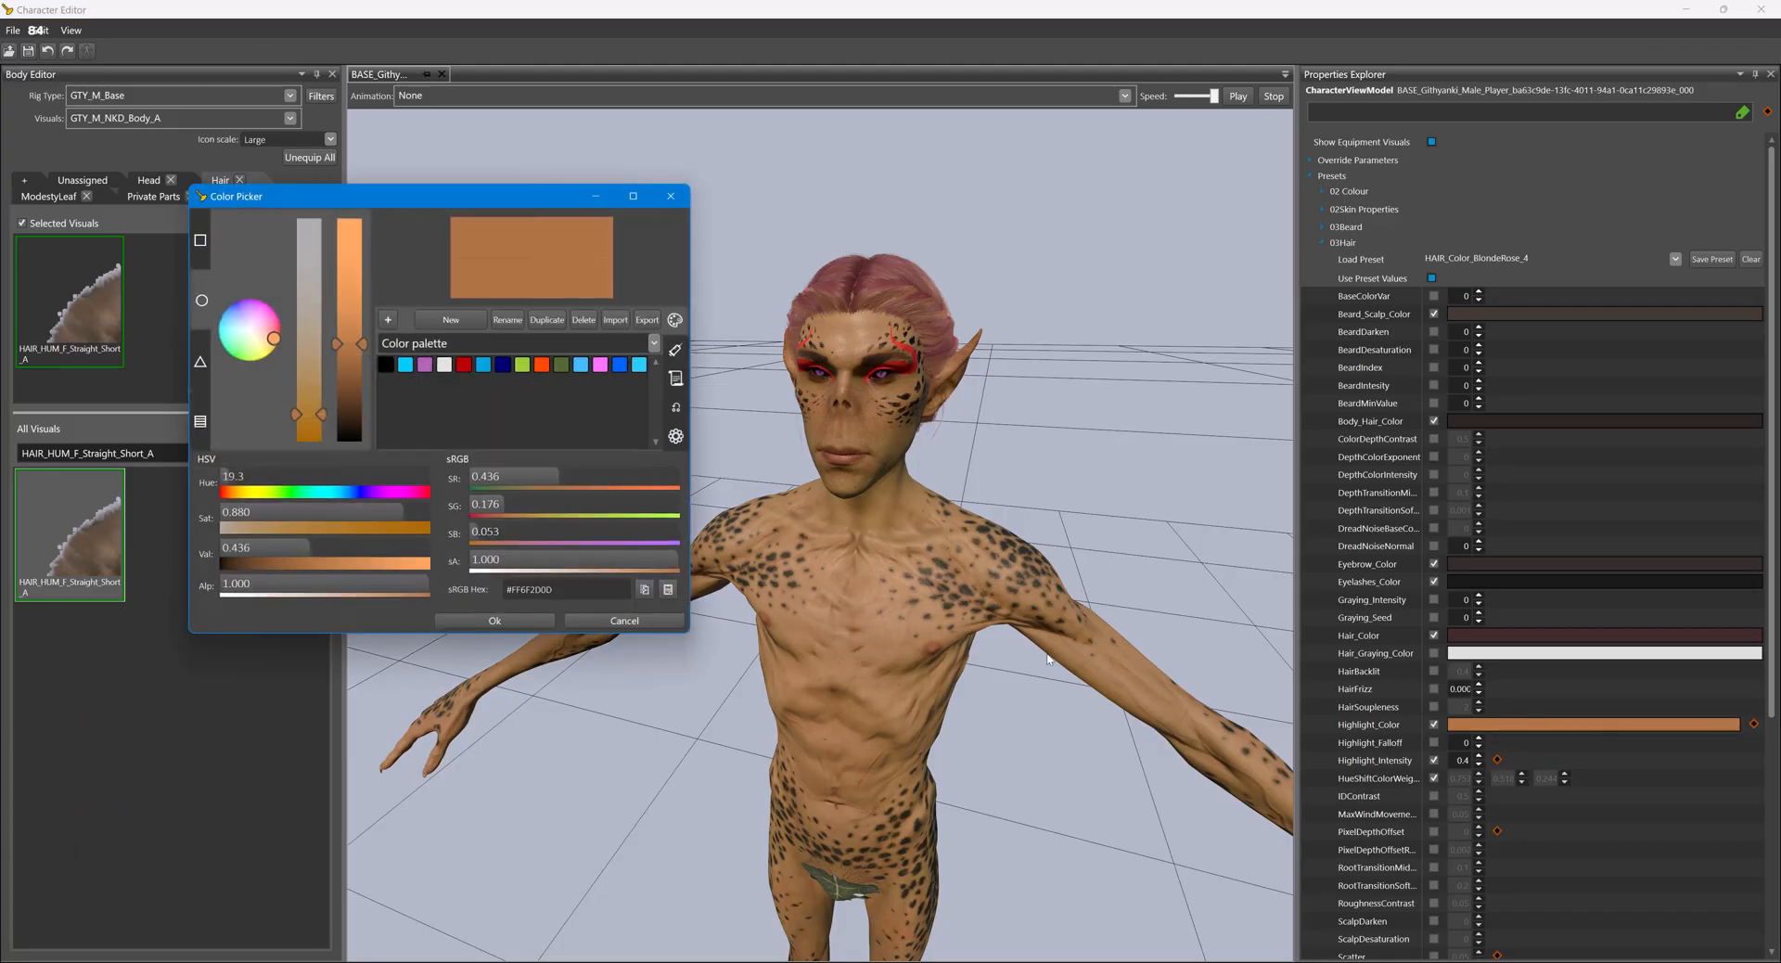
pyautogui.click(669, 589)
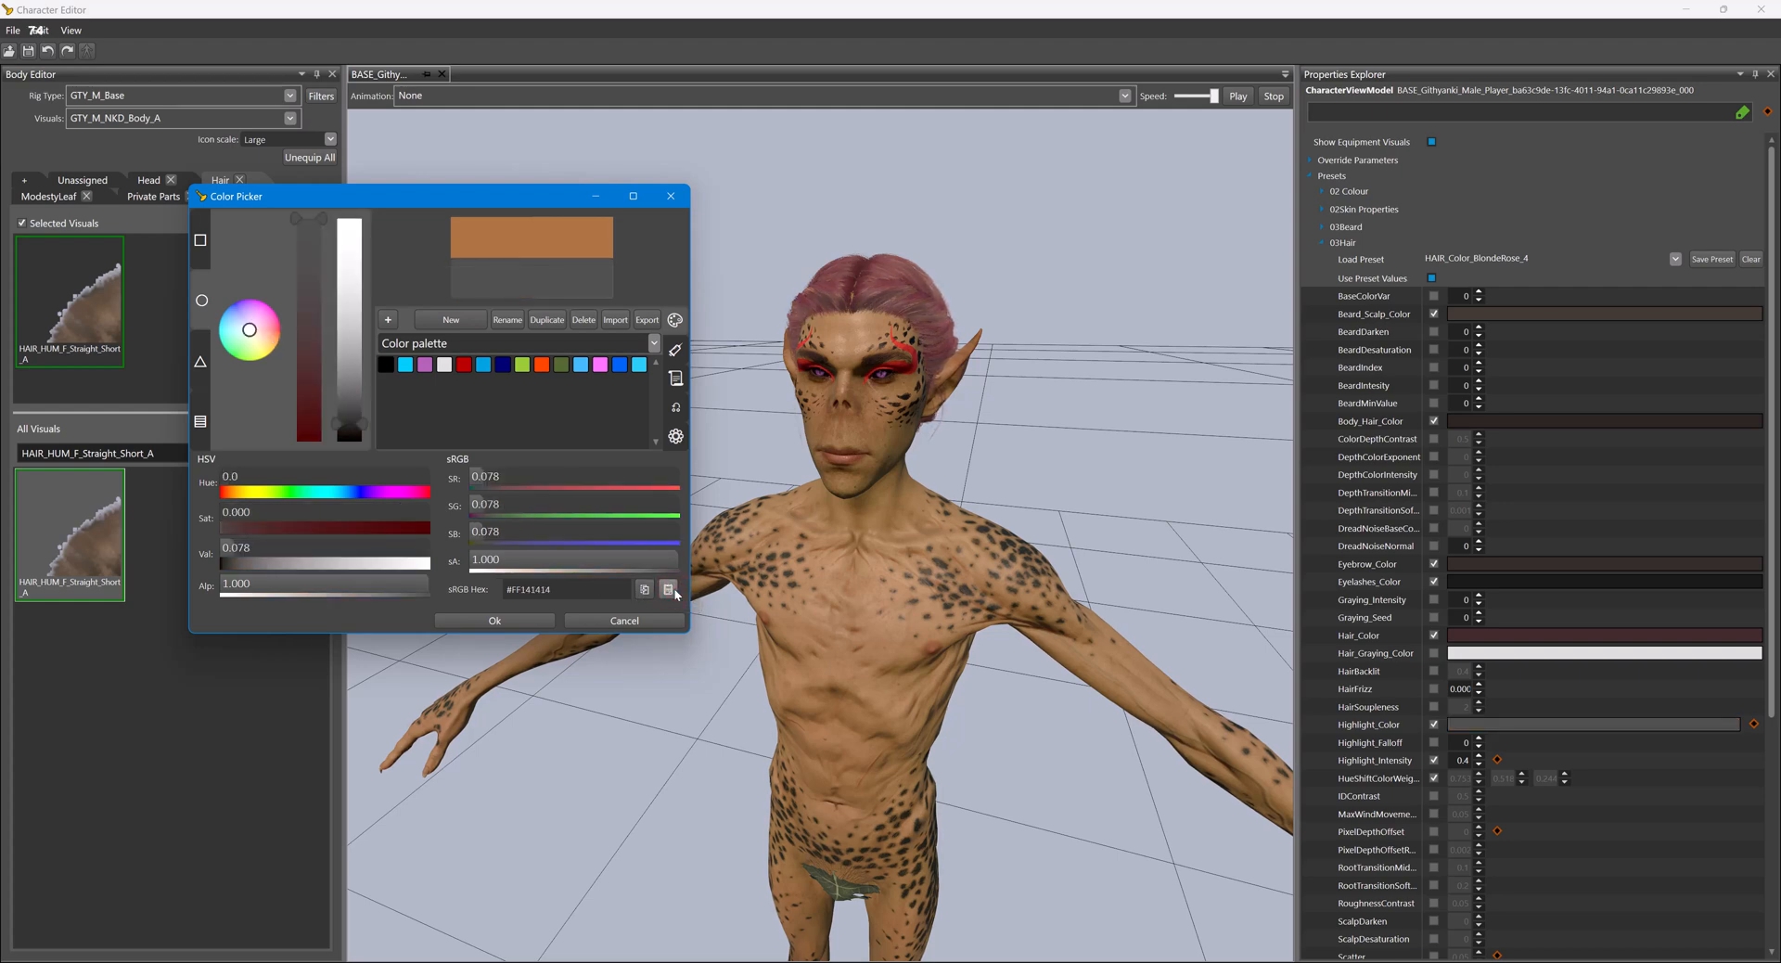
pyautogui.click(512, 621)
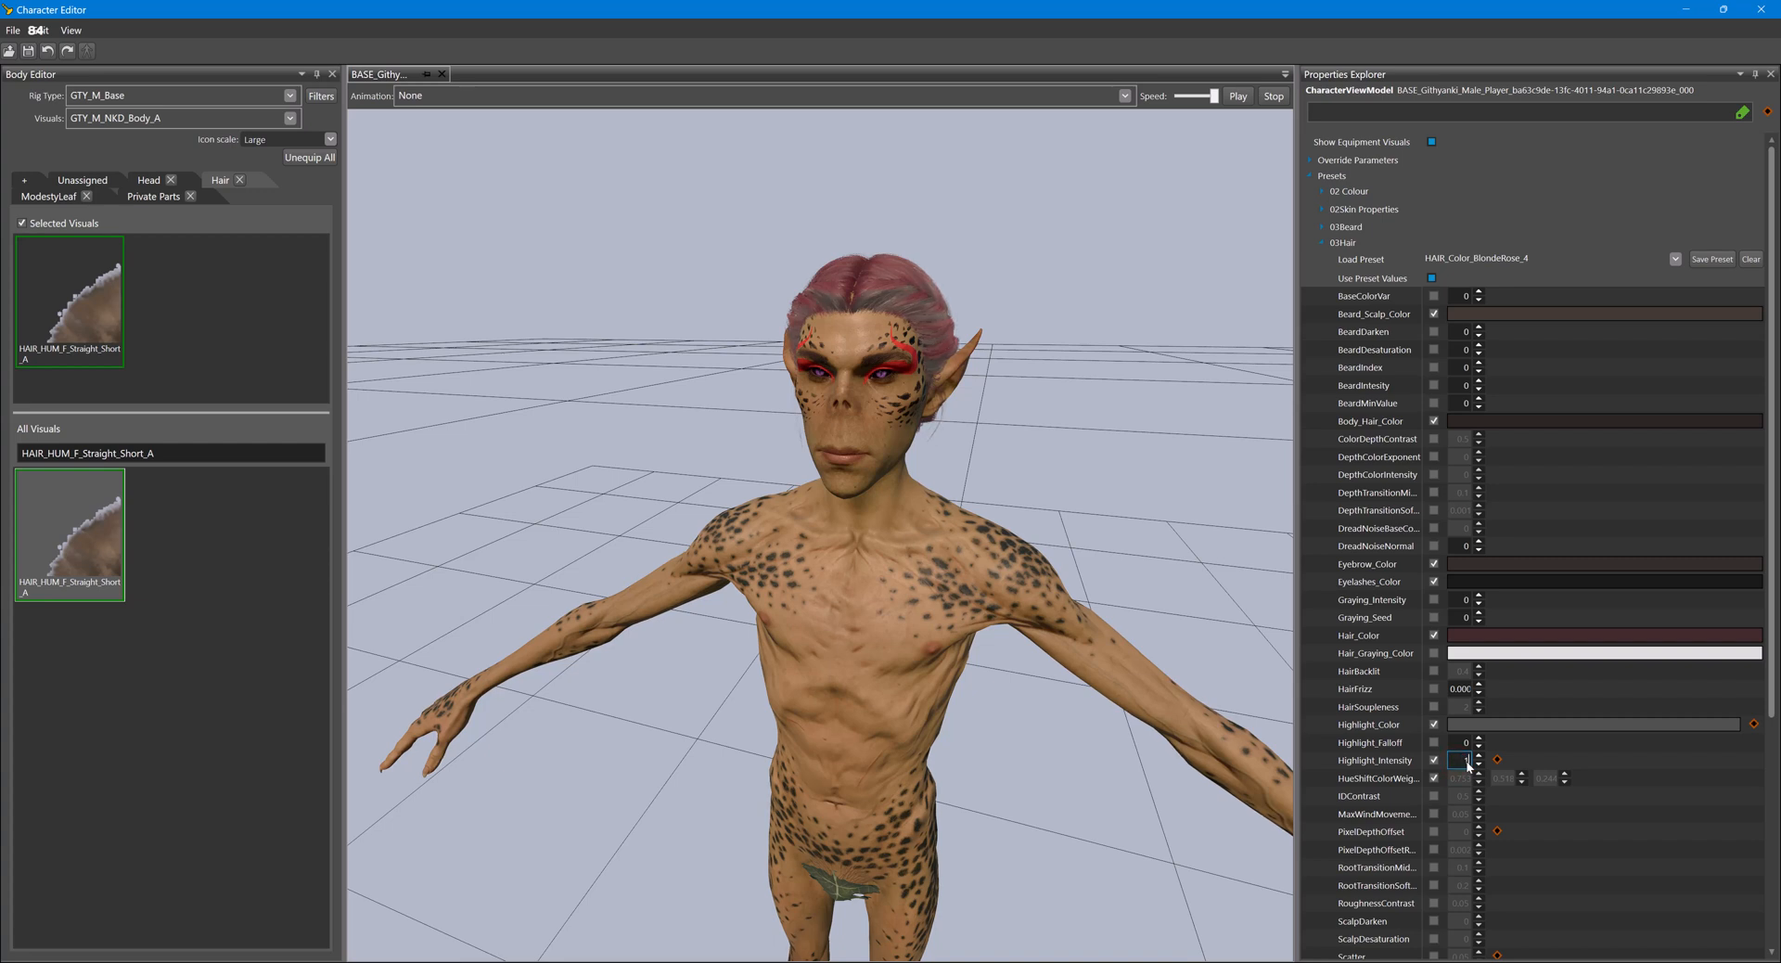
# - Replace the Highlight_Color with the pure black swatch (#00000000) from the colour palette
pyautogui.click(1505, 725)
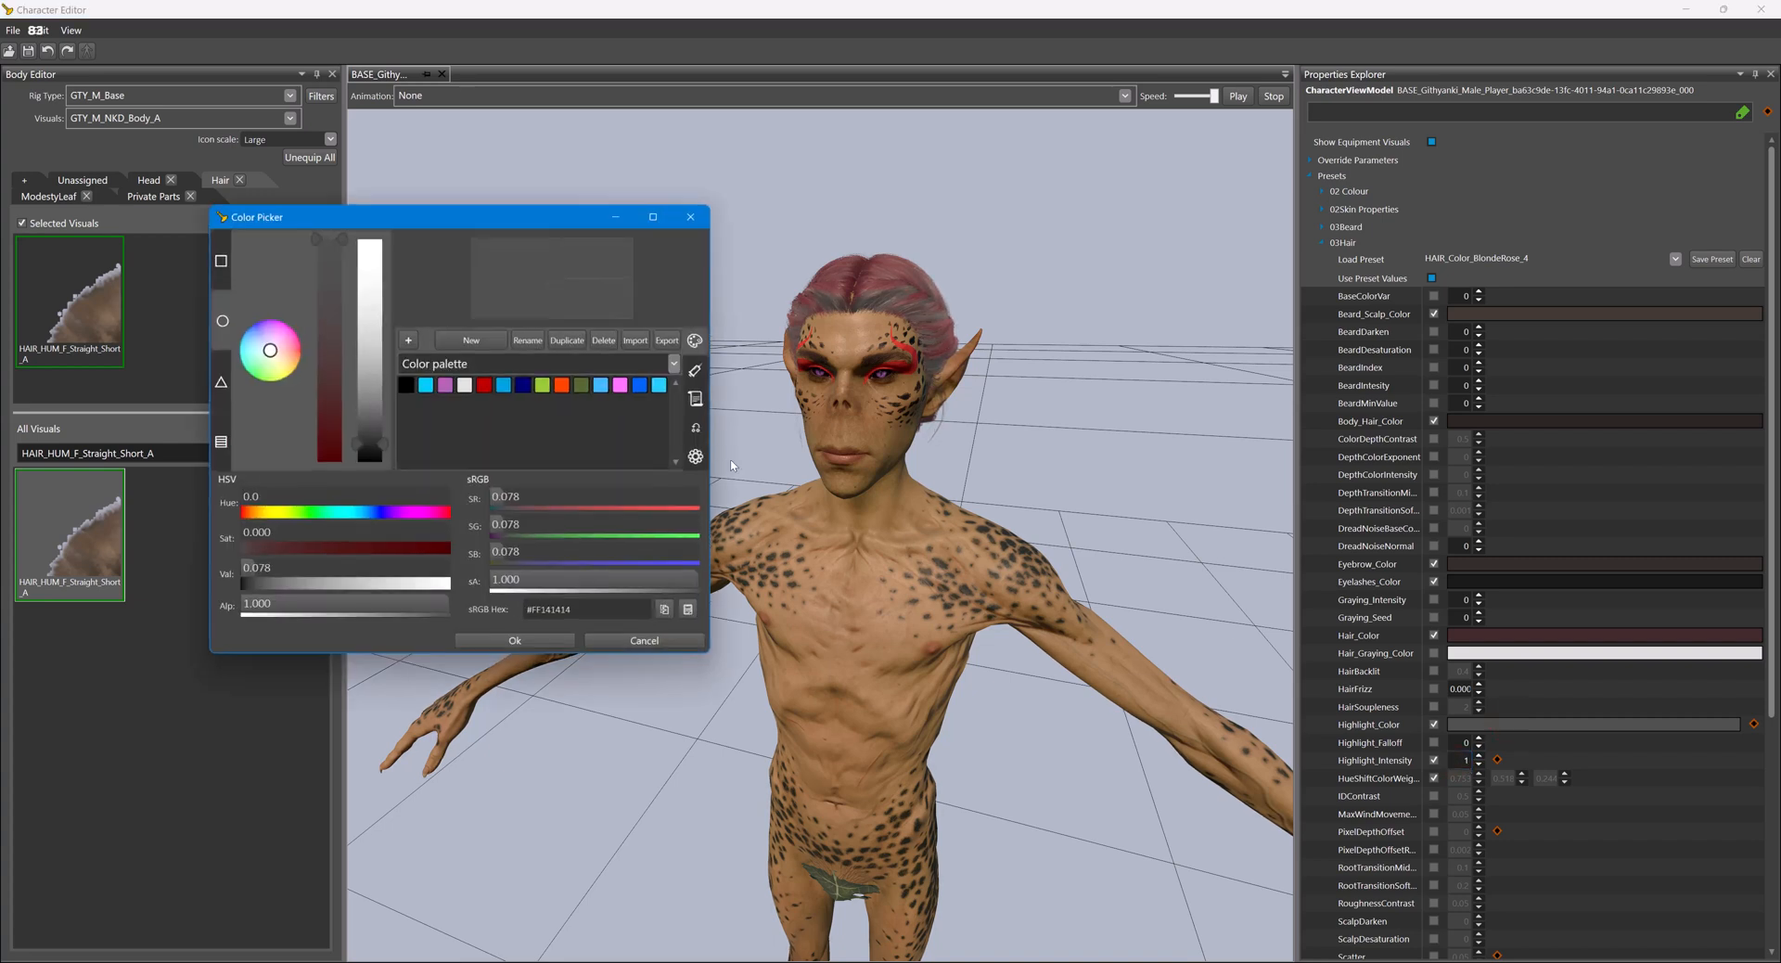
pyautogui.click(405, 385)
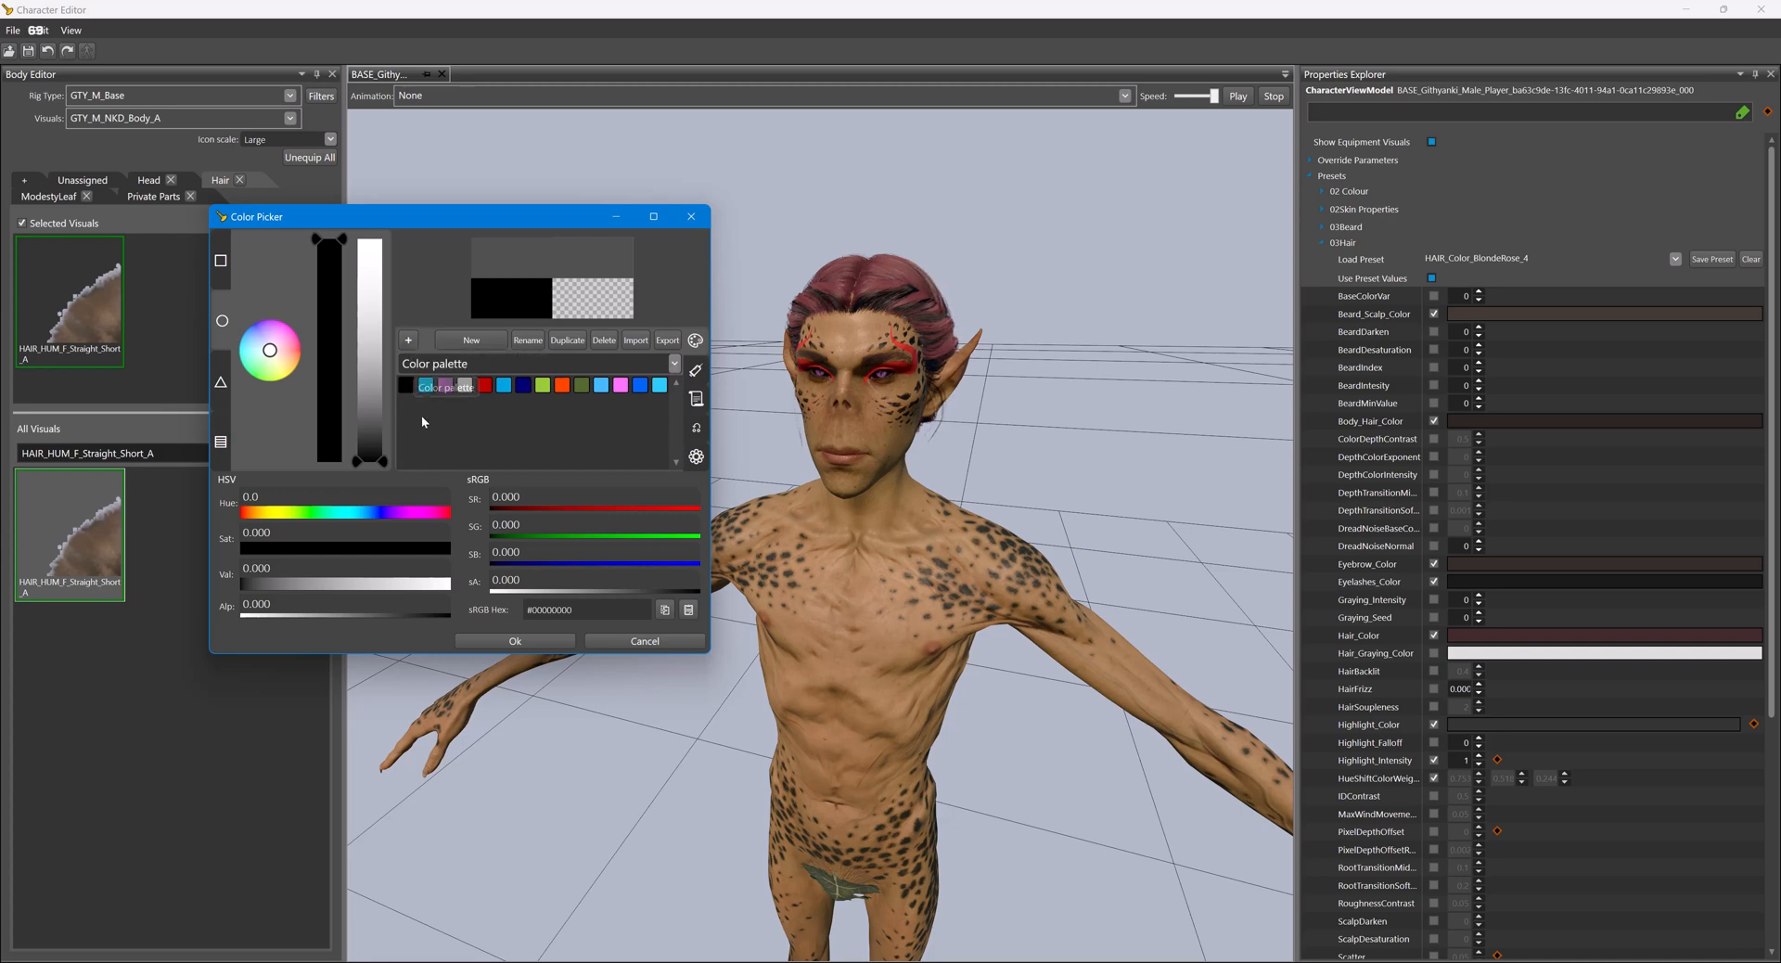
pyautogui.click(515, 641)
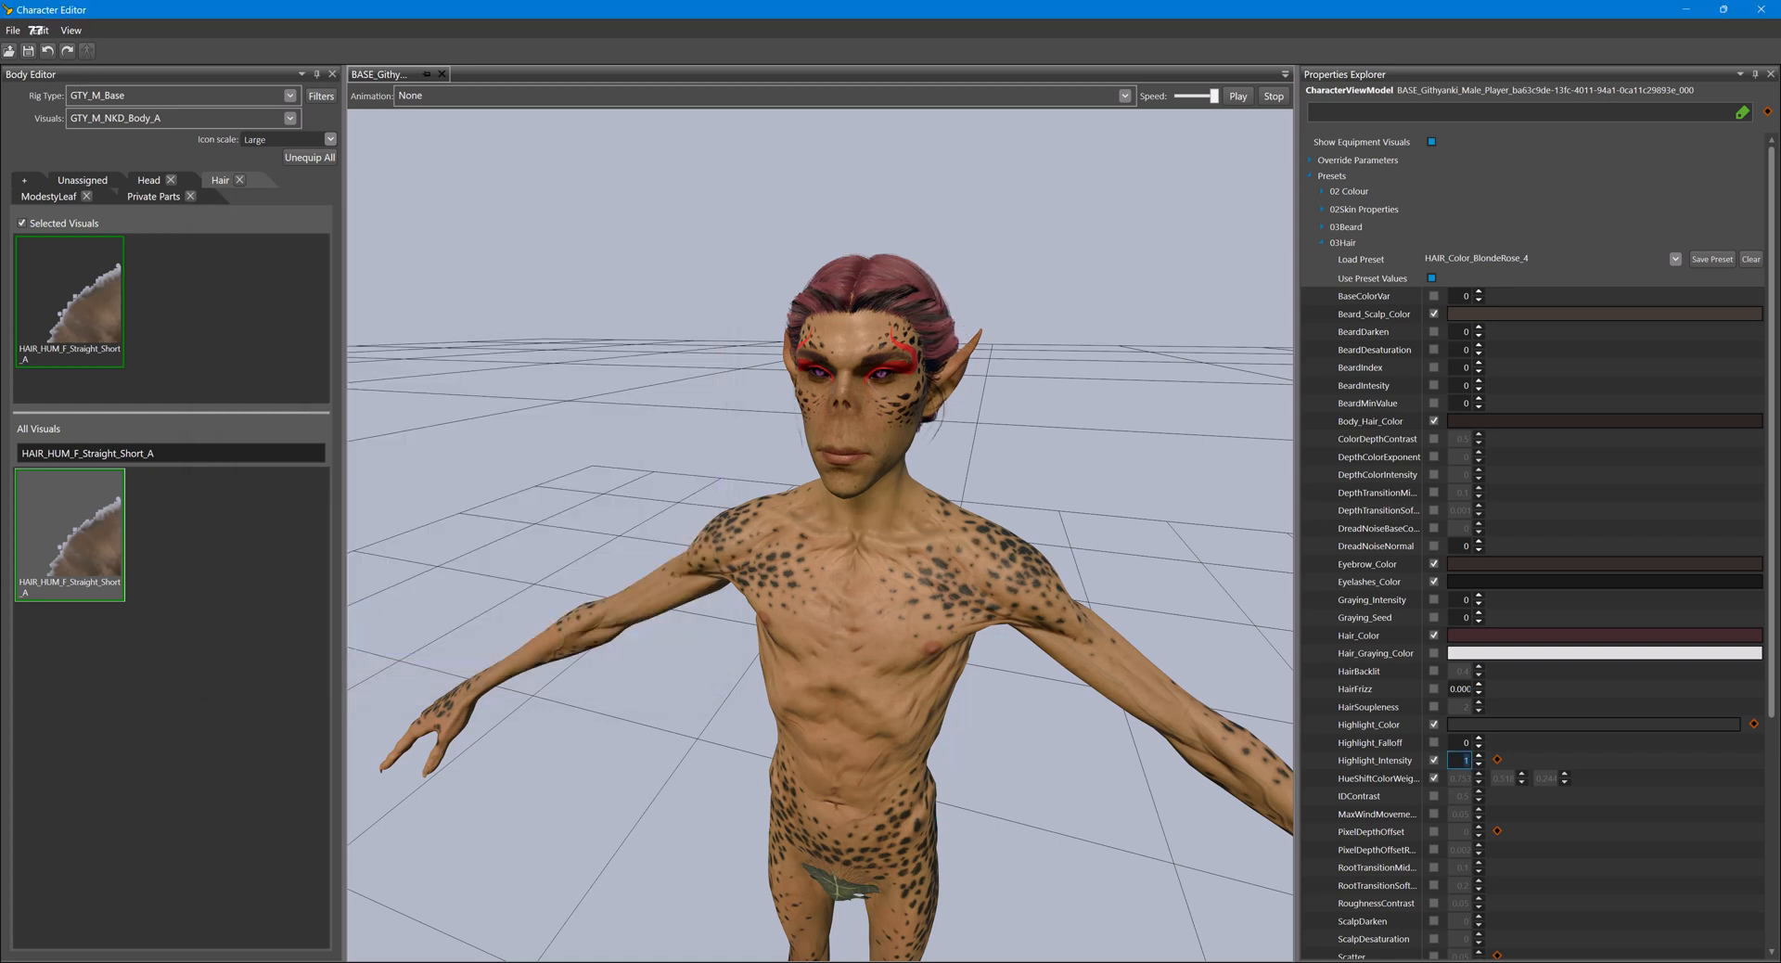
# - Copy the Hair_Highlight 69 colour again from the UUID Object Editor and try it on the model's Highlight_Color for comparison
pyautogui.click(1067, 886)
pyautogui.rightClick(876, 569)
pyautogui.click(900, 581)
pyautogui.click(943, 929)
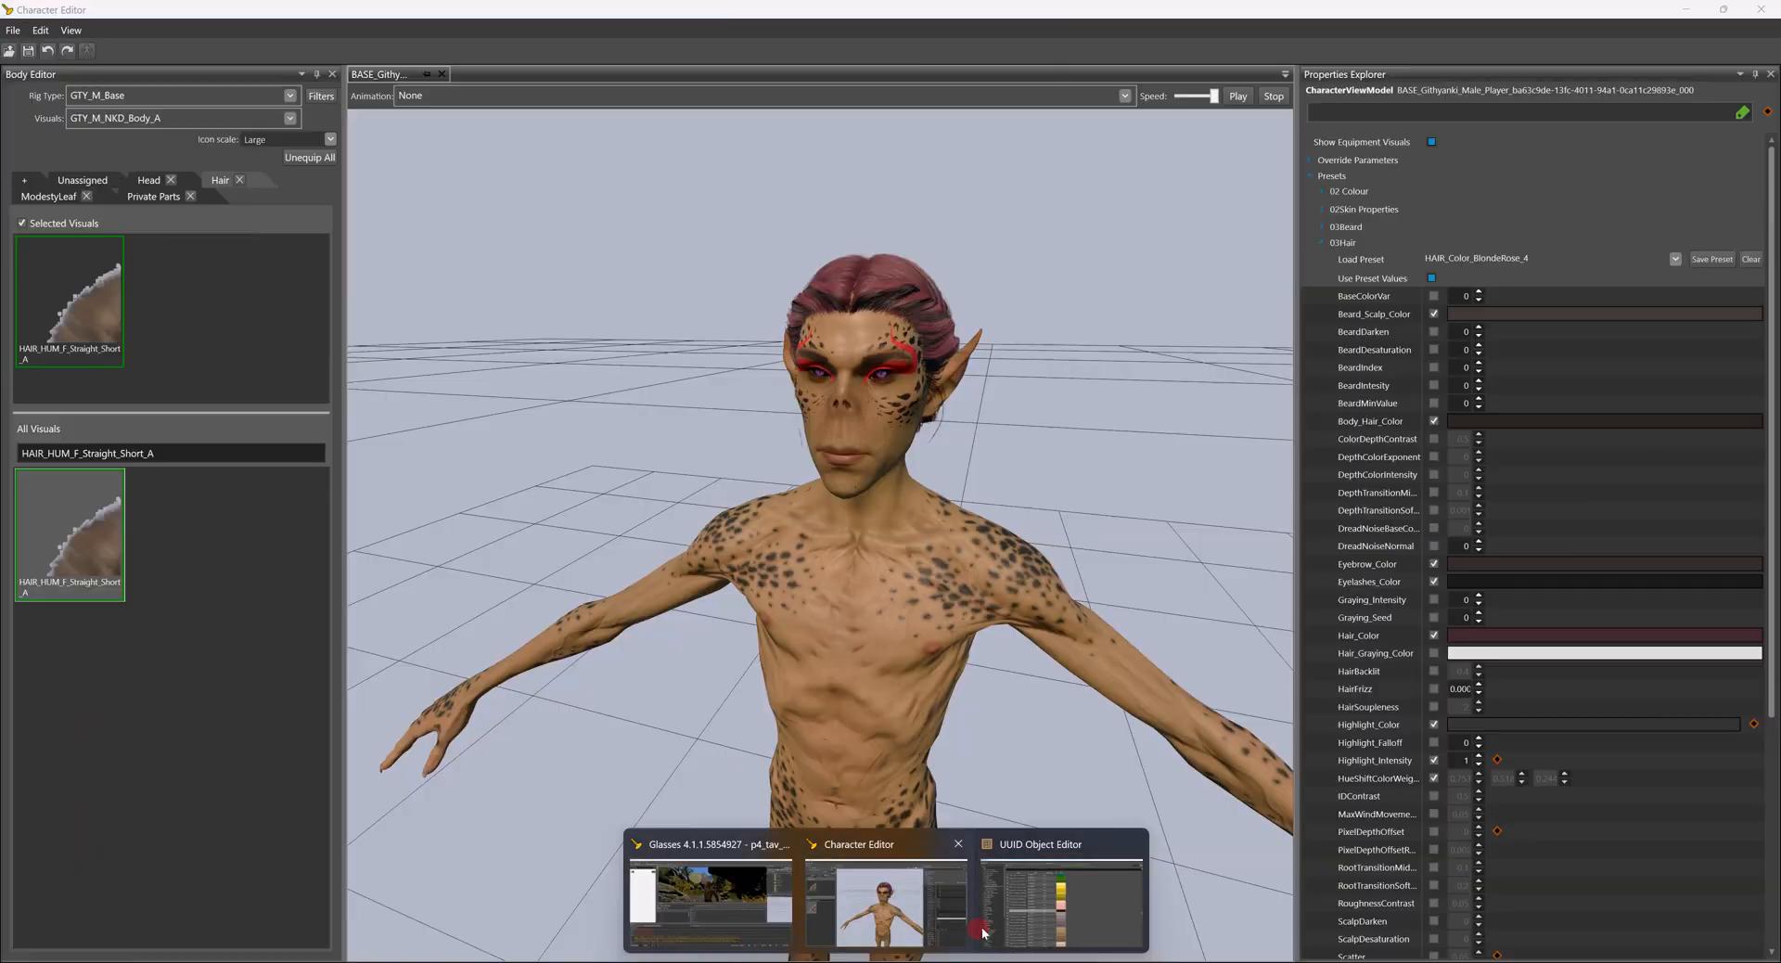
pyautogui.click(1512, 724)
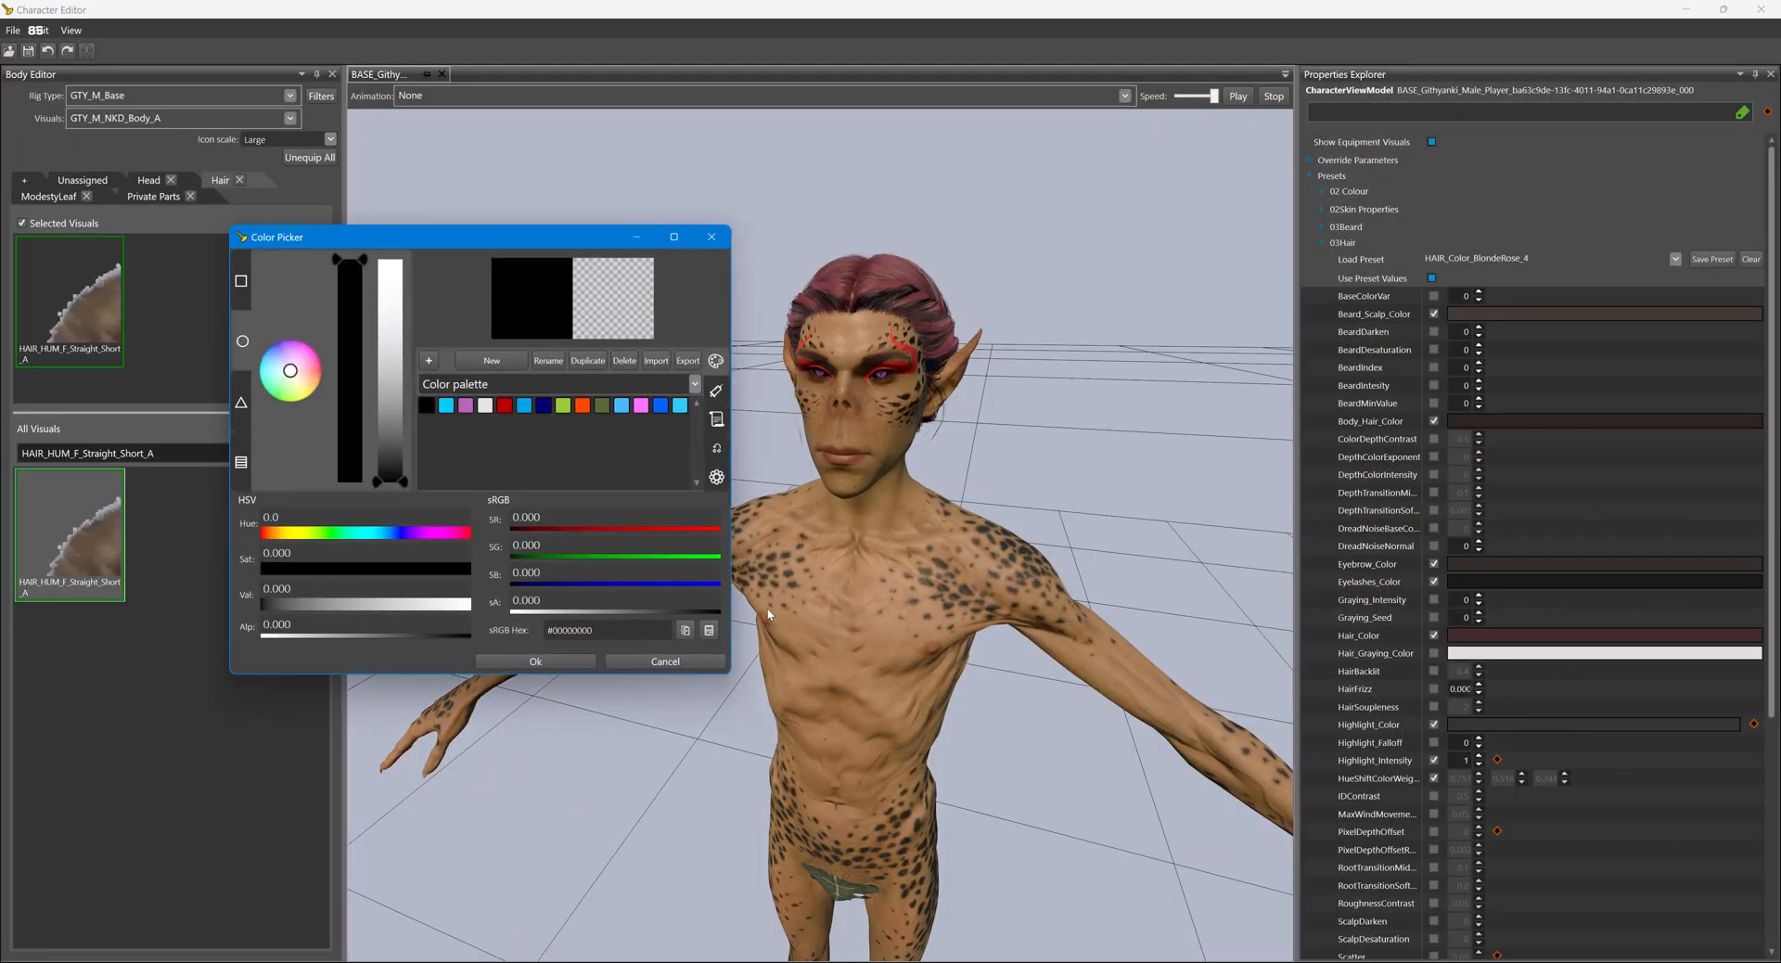
pyautogui.click(711, 630)
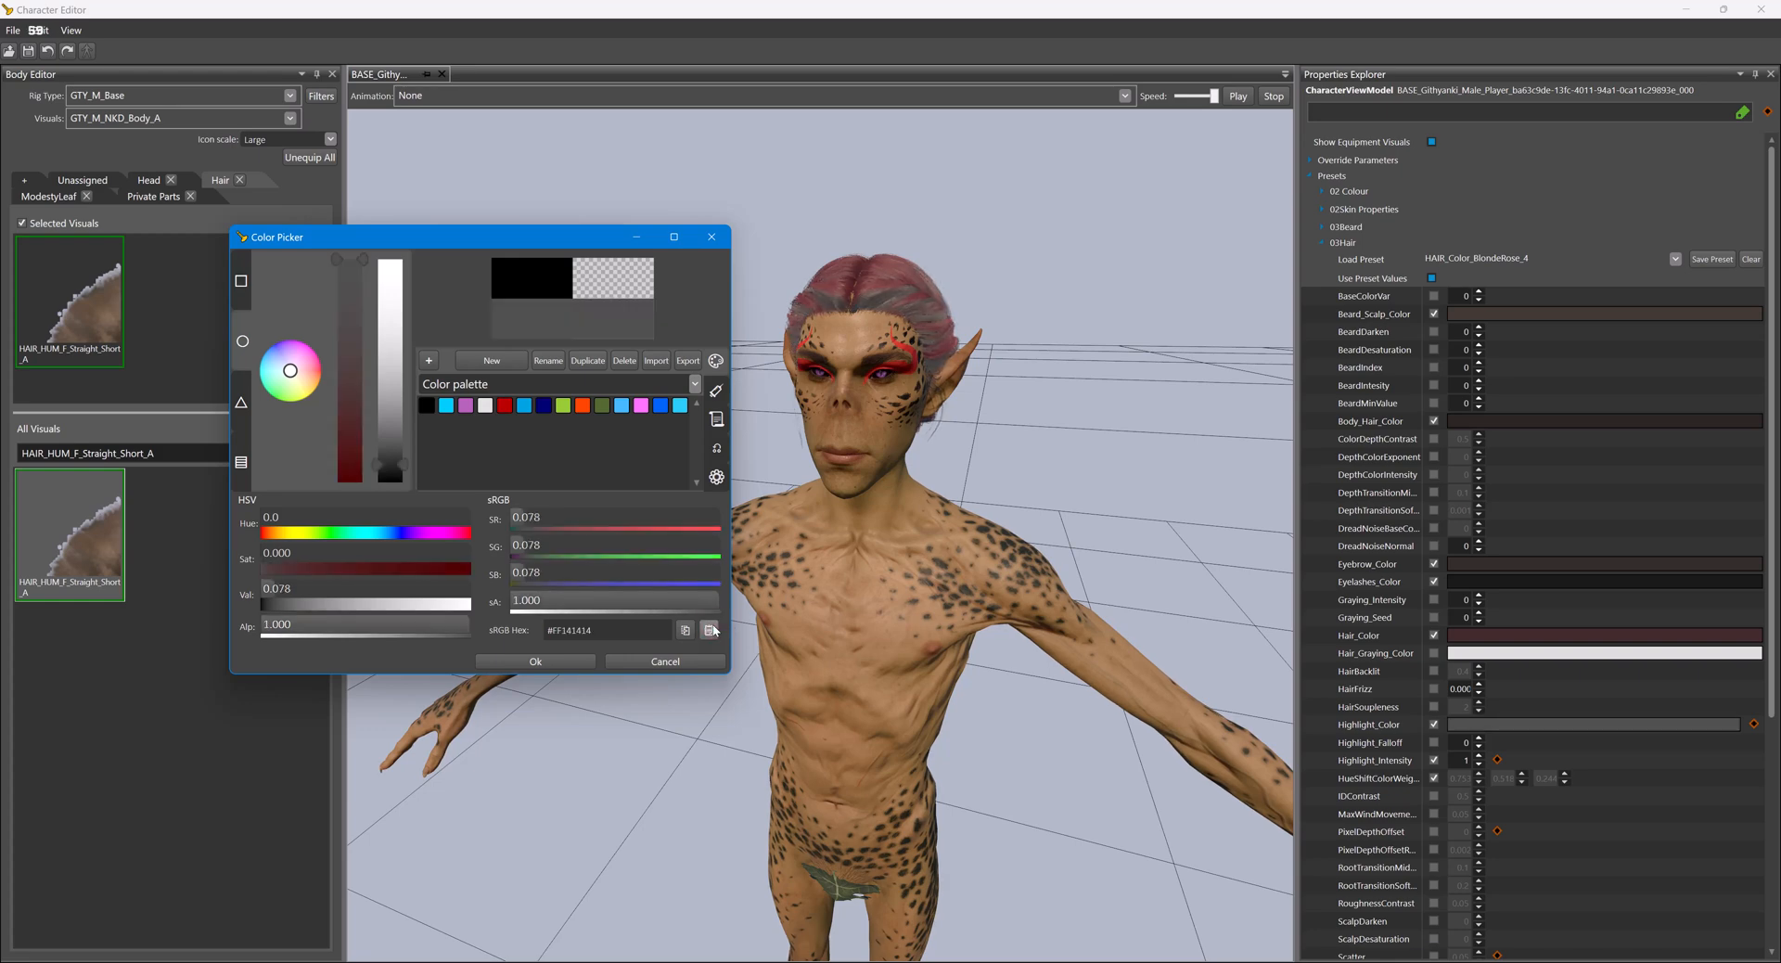
pyautogui.click(665, 661)
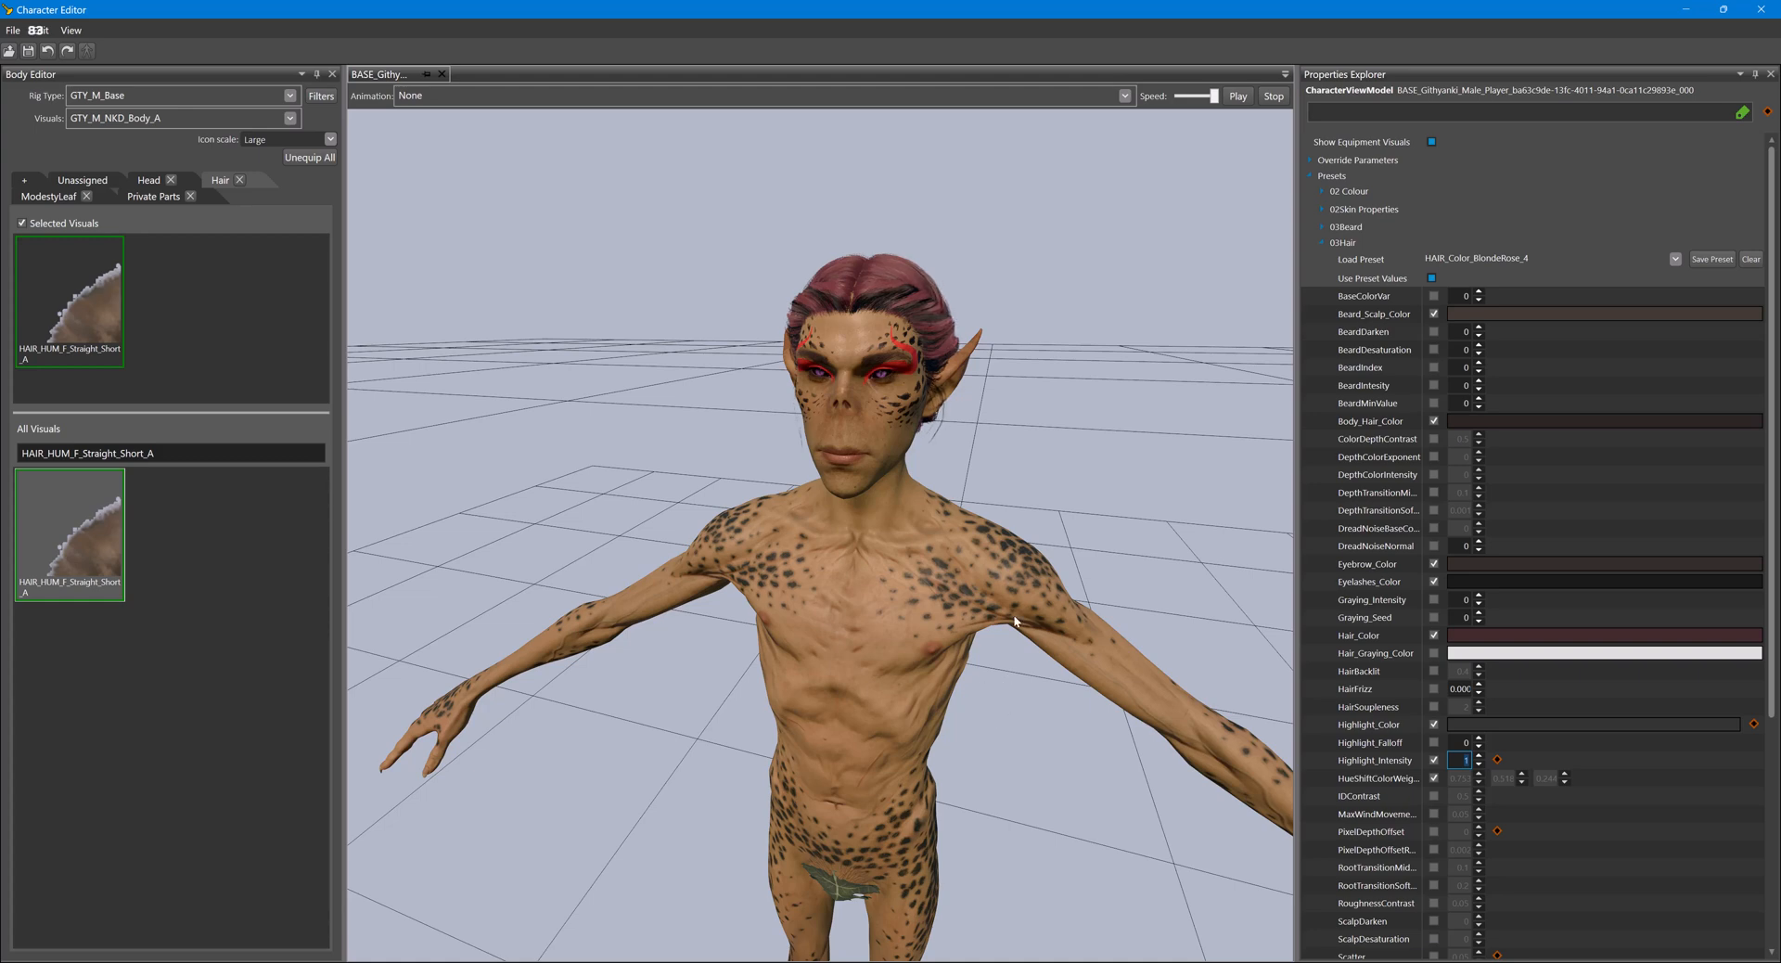
# - Check the hair up close, collapse the 03Hair presets, and pick a lighter skin colour in the Glasses editor's running character creation
pyautogui.scroll(5, 1014, 622)
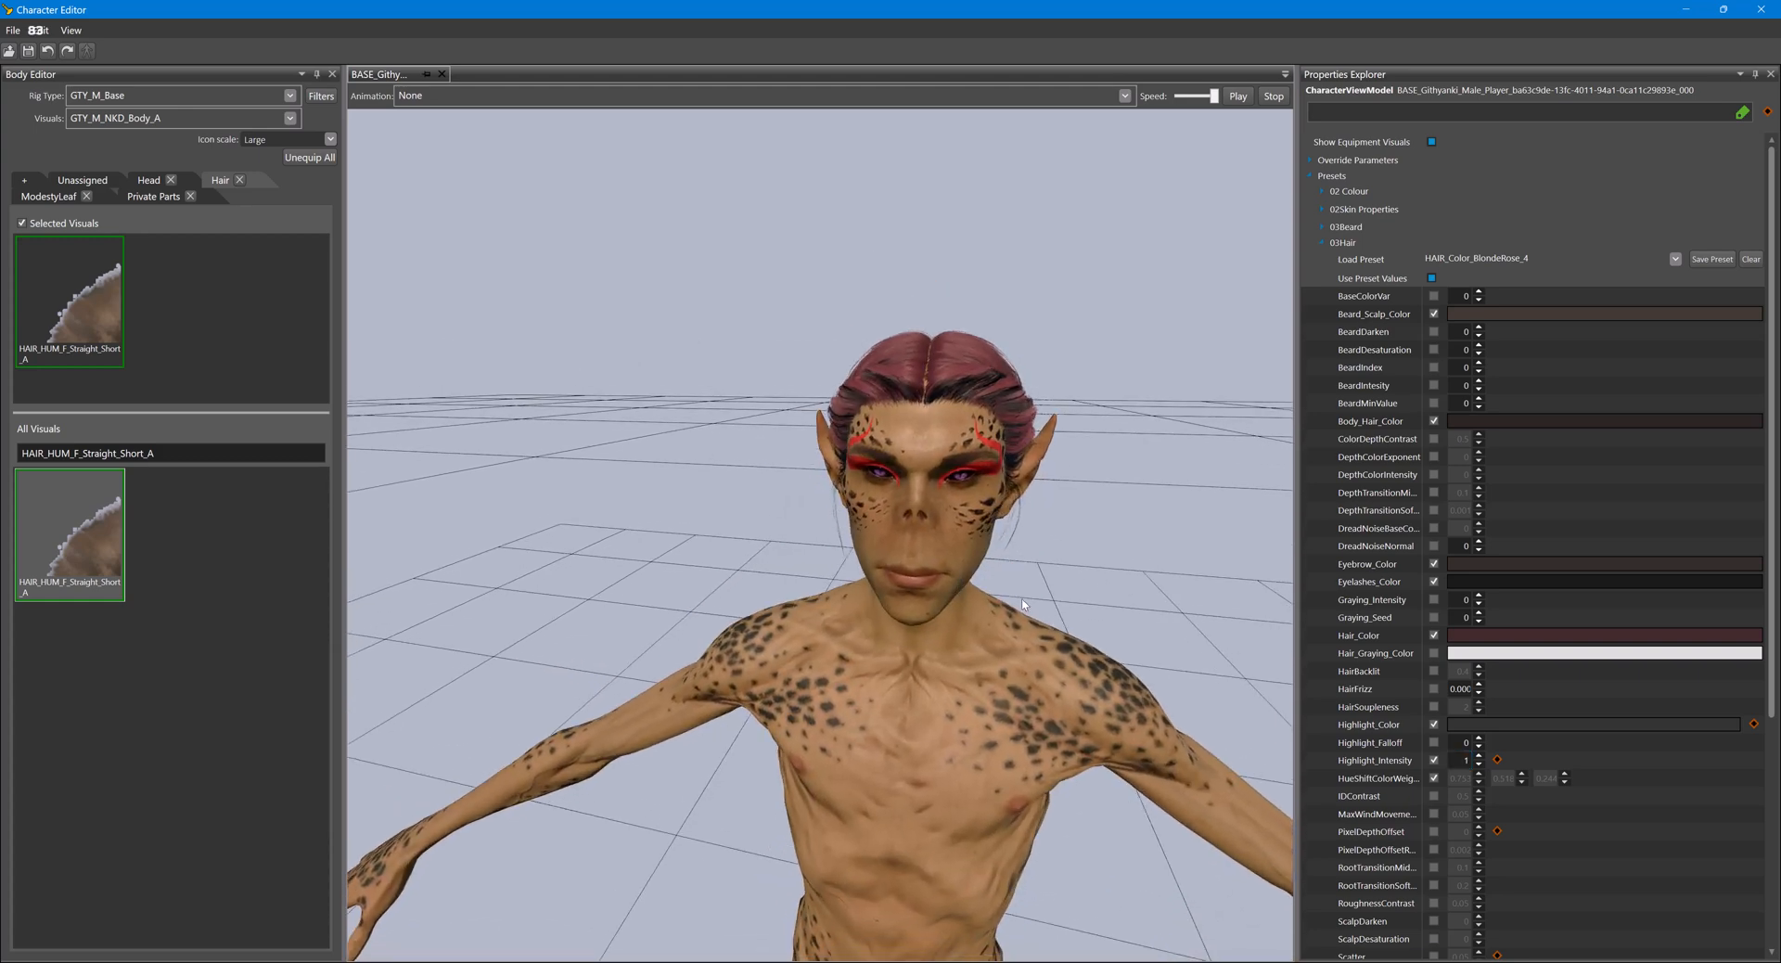
pyautogui.click(1323, 242)
pyautogui.moveTo(886, 962)
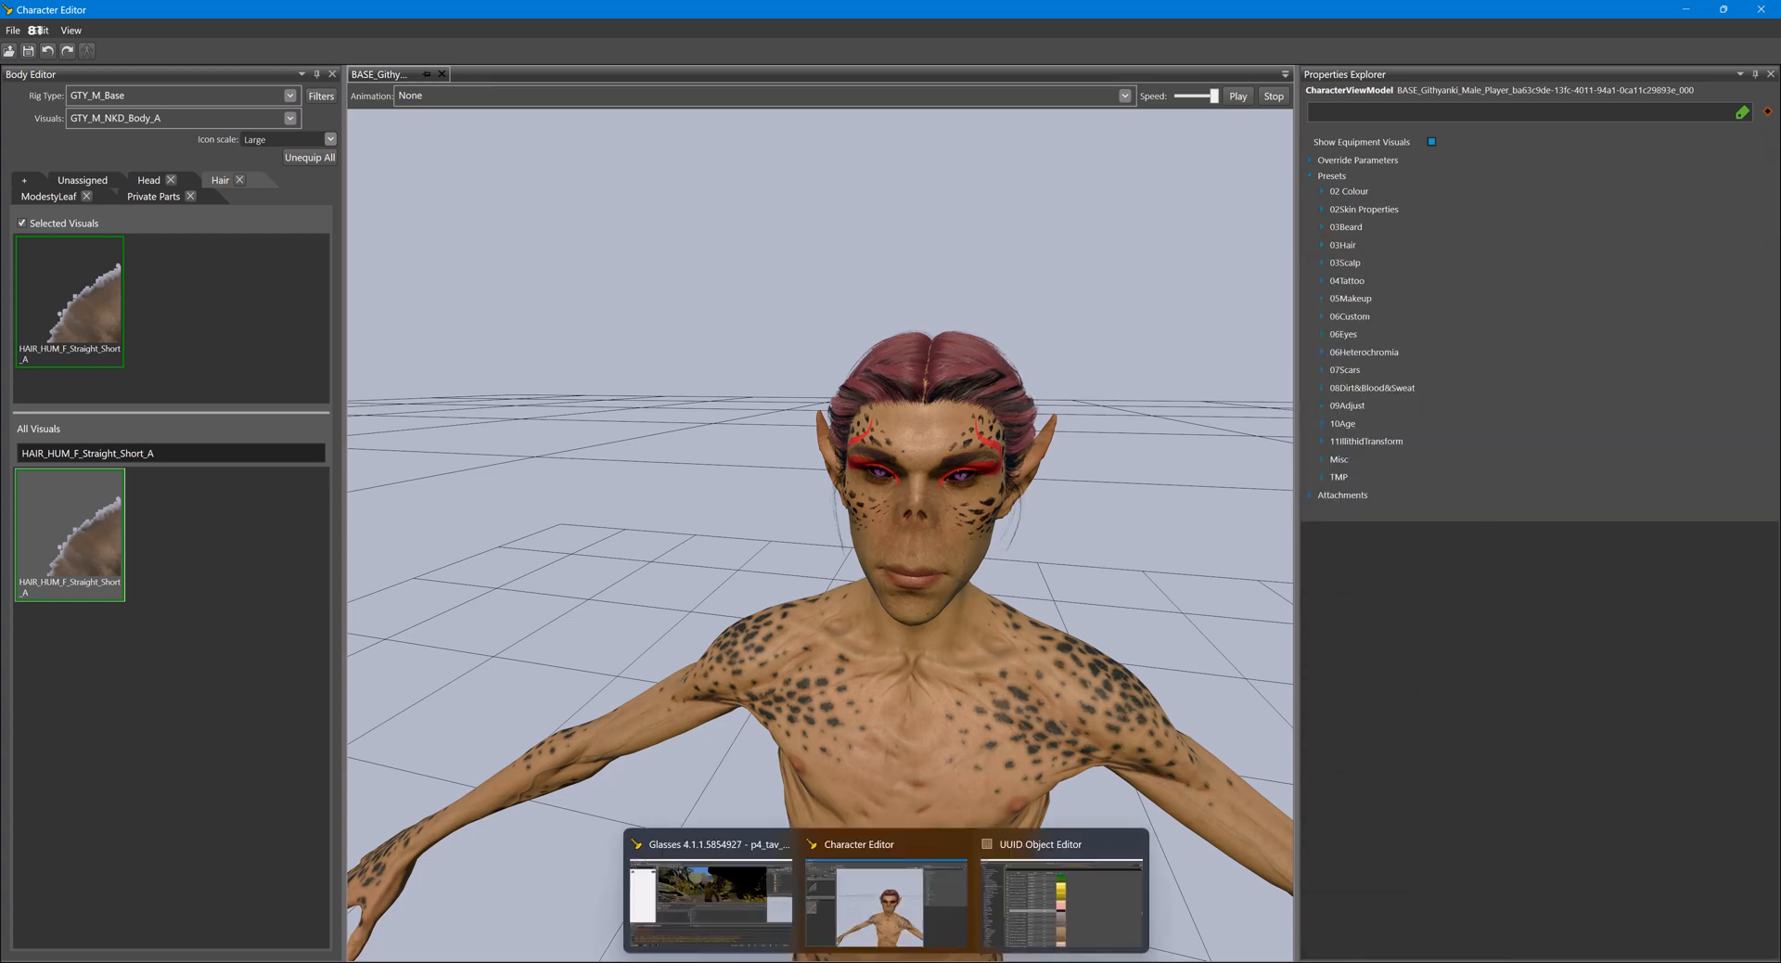
pyautogui.click(709, 900)
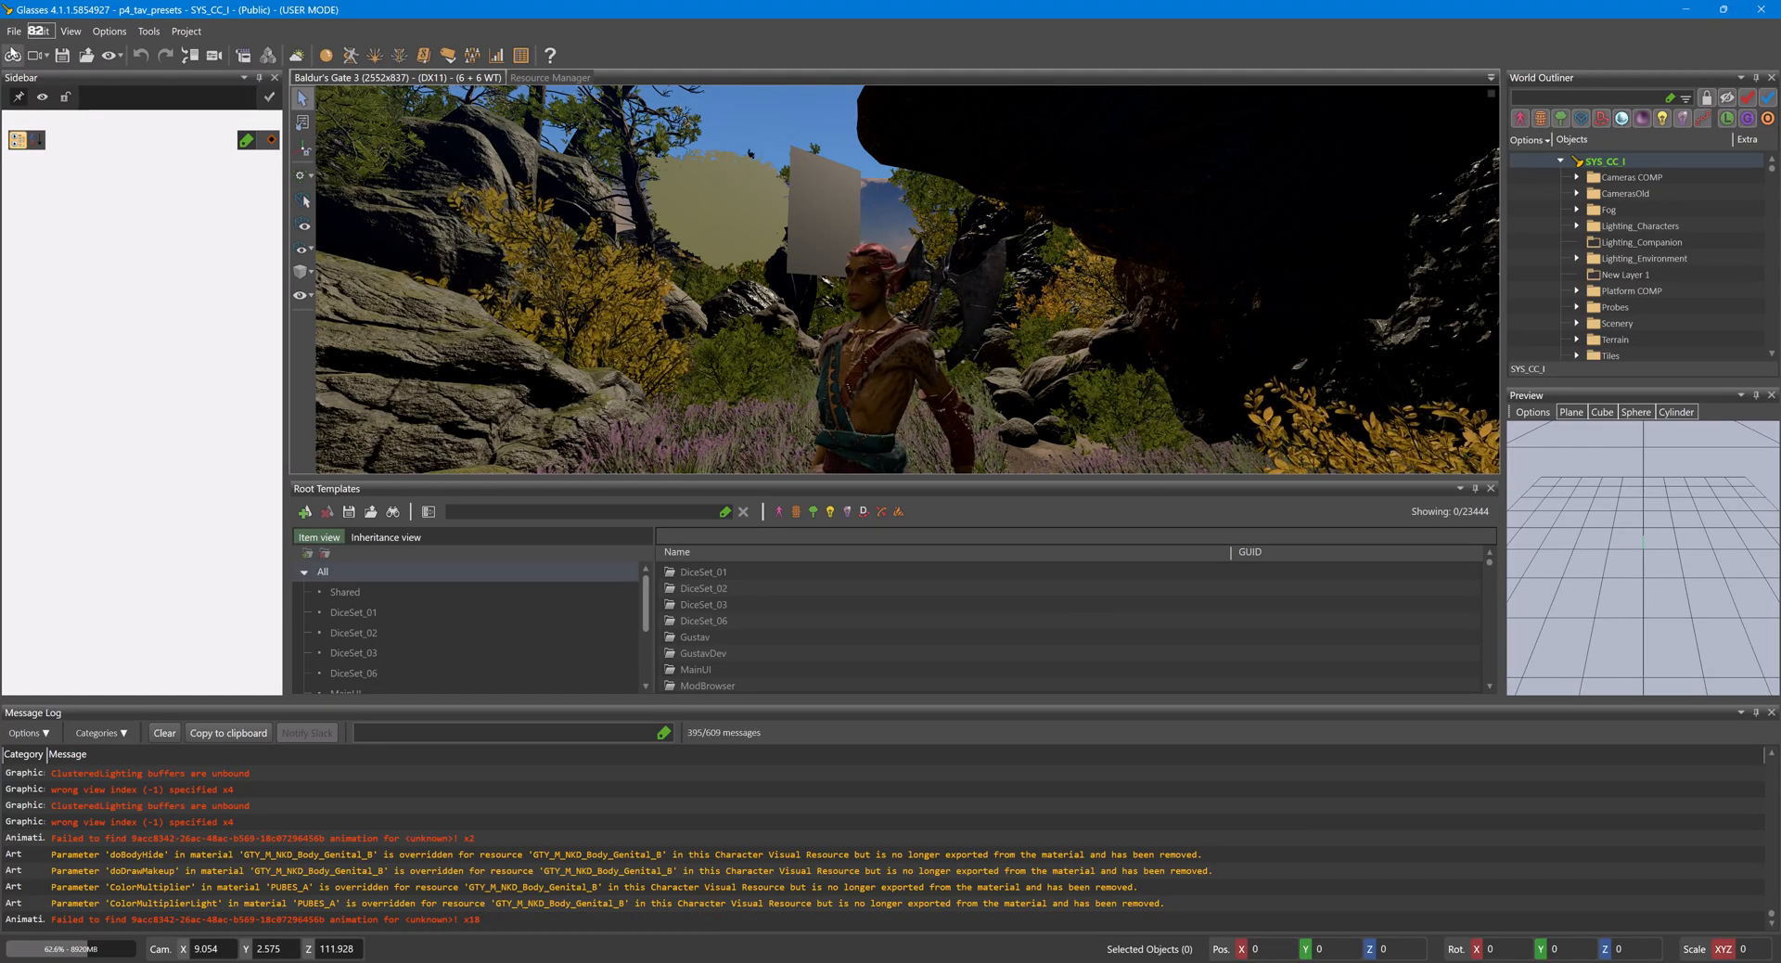
pyautogui.click(868, 446)
pyautogui.scroll(-3, 1409, 319)
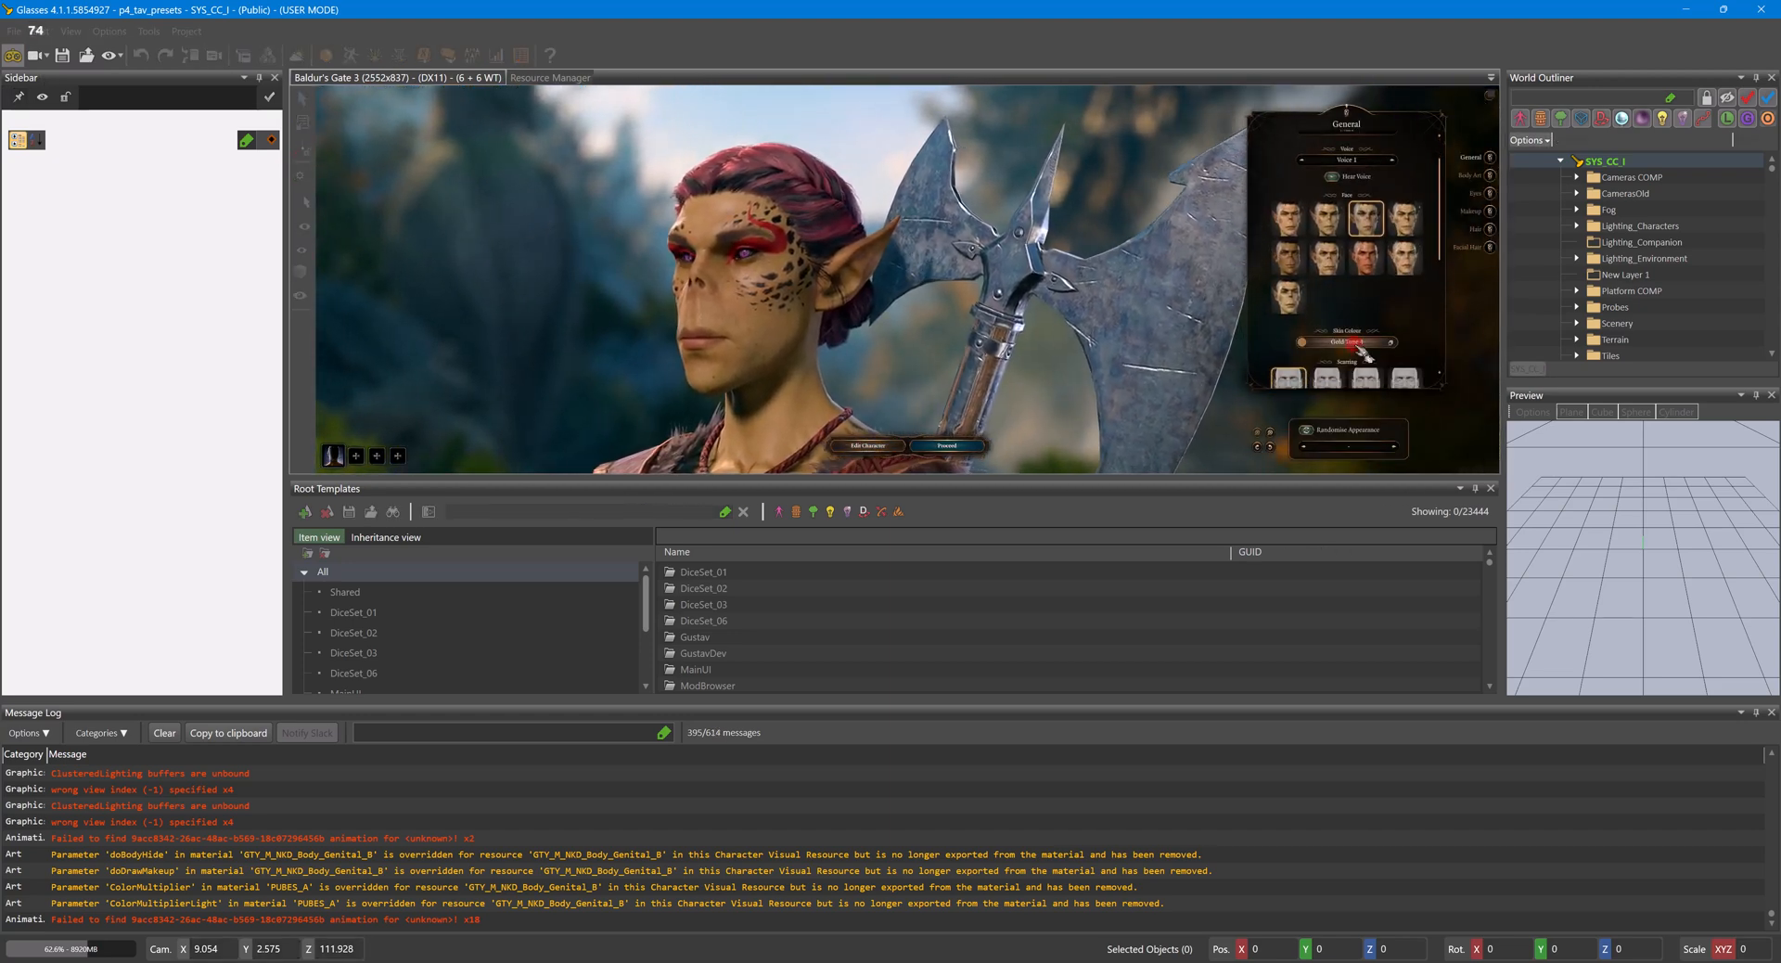
pyautogui.click(1360, 345)
pyautogui.click(1333, 195)
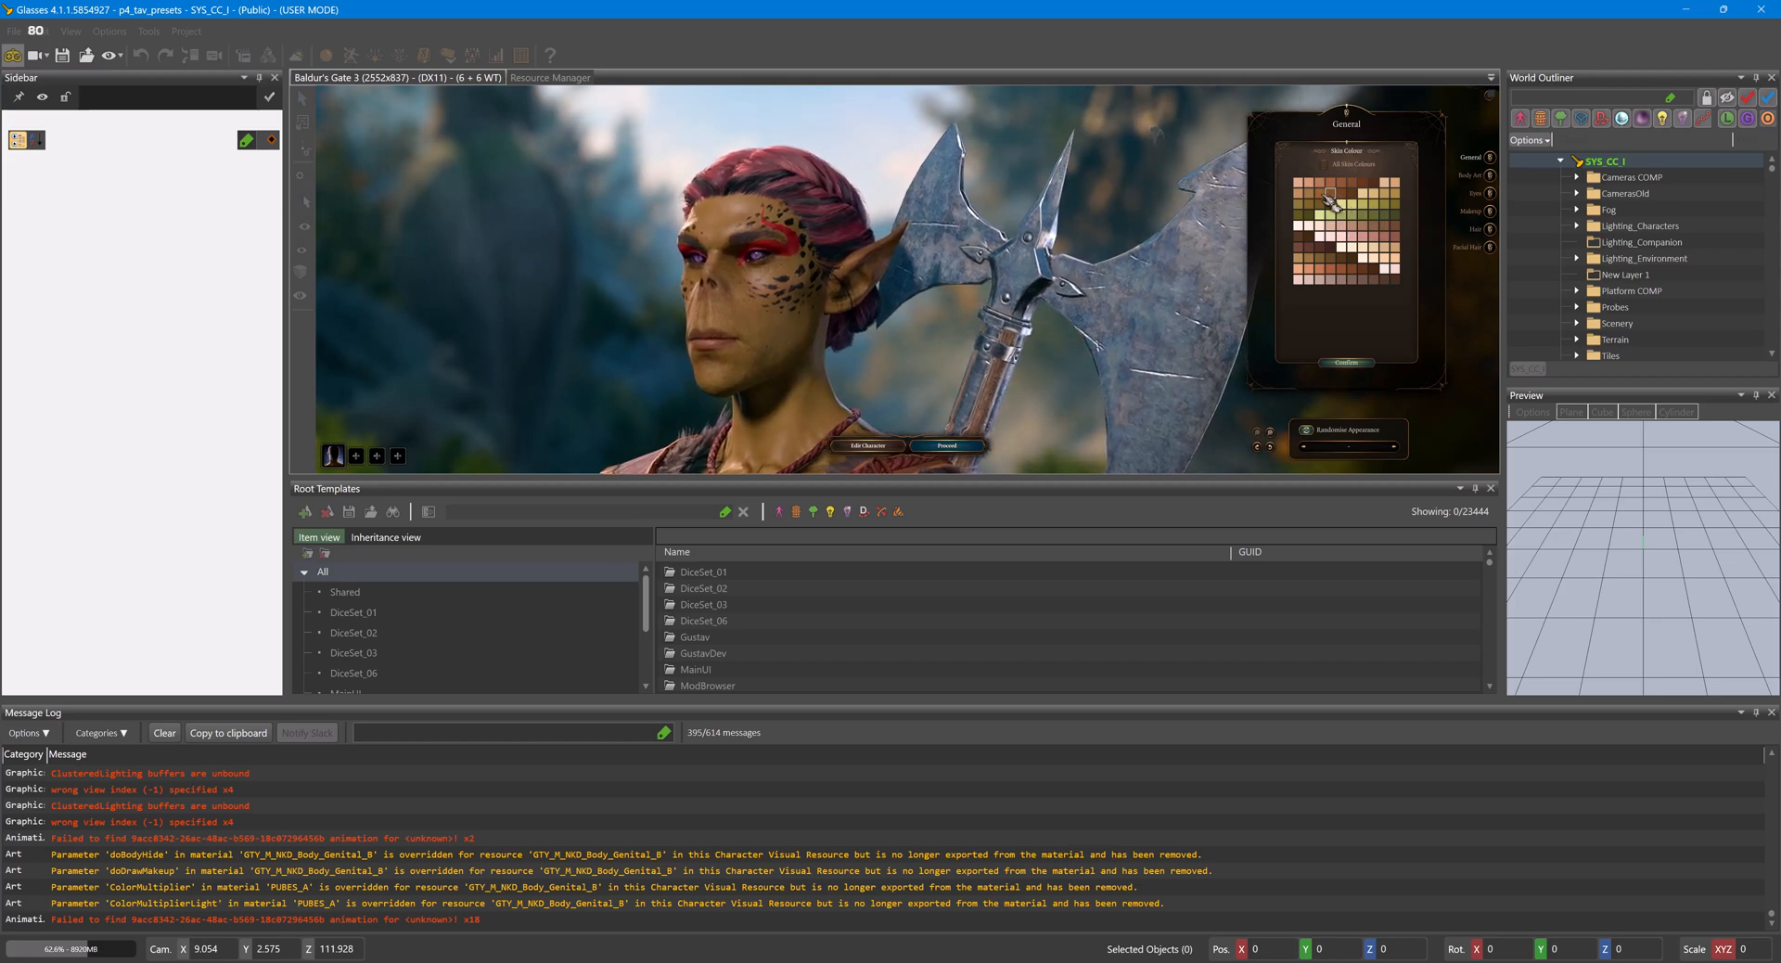
pyautogui.click(1385, 193)
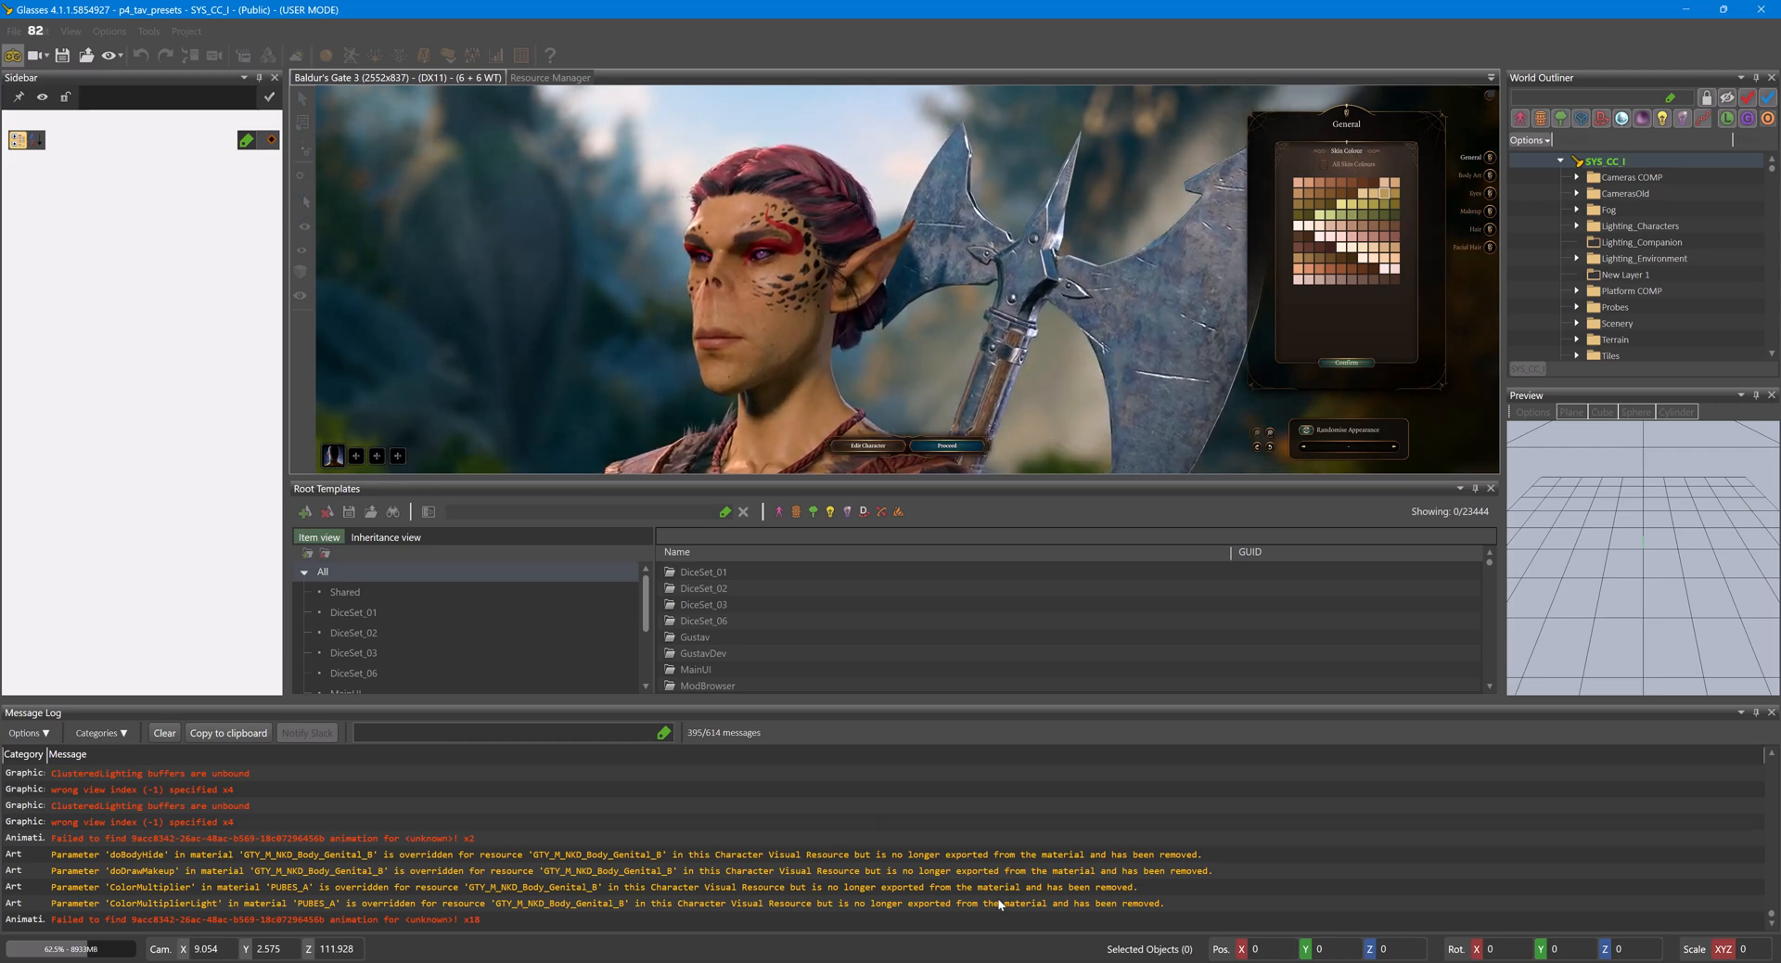
# - Leave game mode in Glasses and open the CharacterCreationSkinColors table in the UUID Object Editor
pyautogui.moveTo(889, 961)
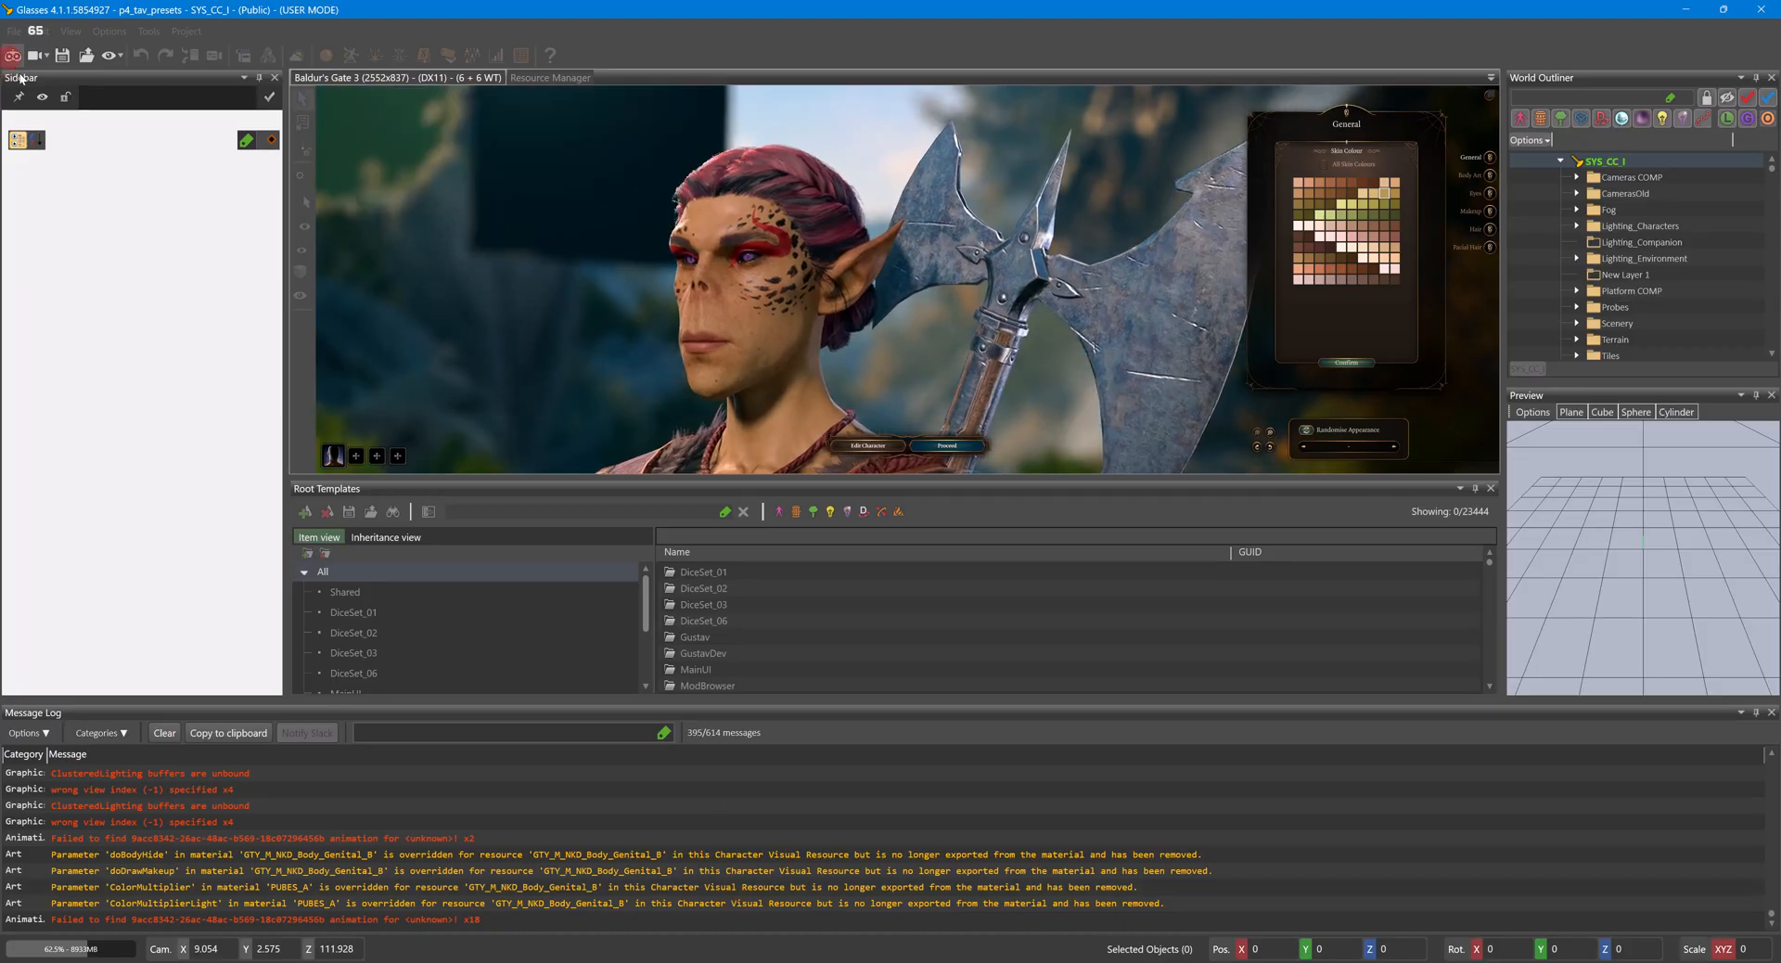
pyautogui.click(895, 931)
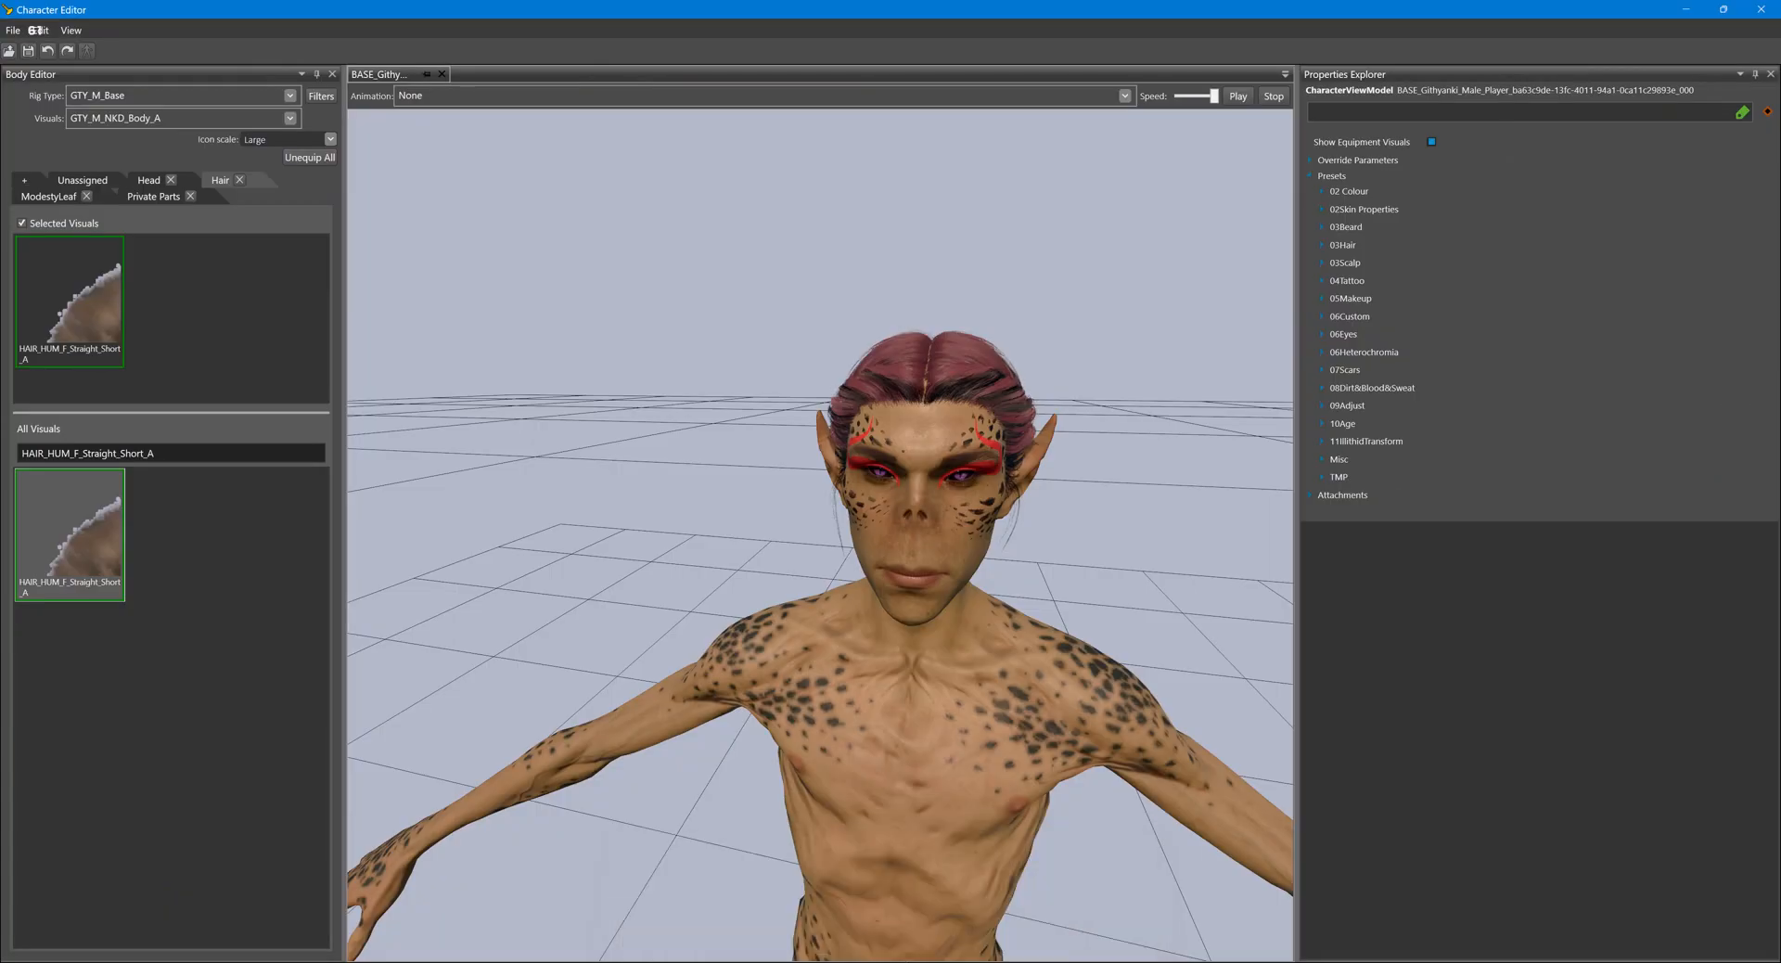
pyautogui.click(1034, 931)
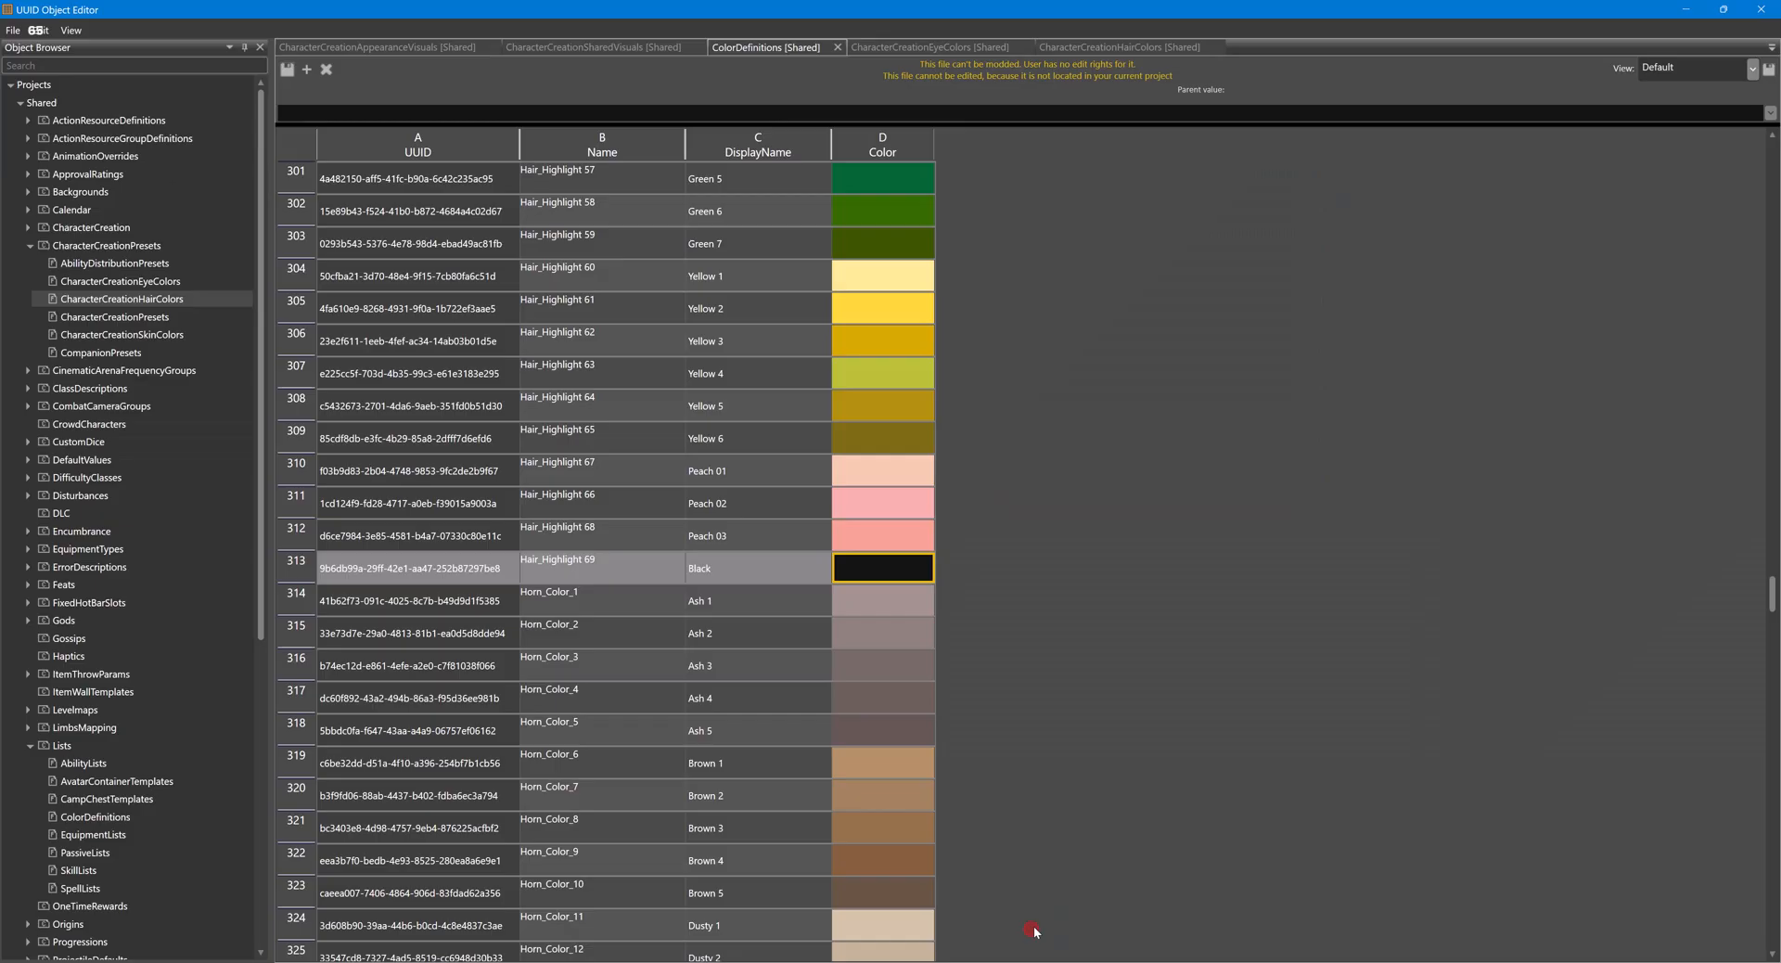
pyautogui.doubleClick(137, 336)
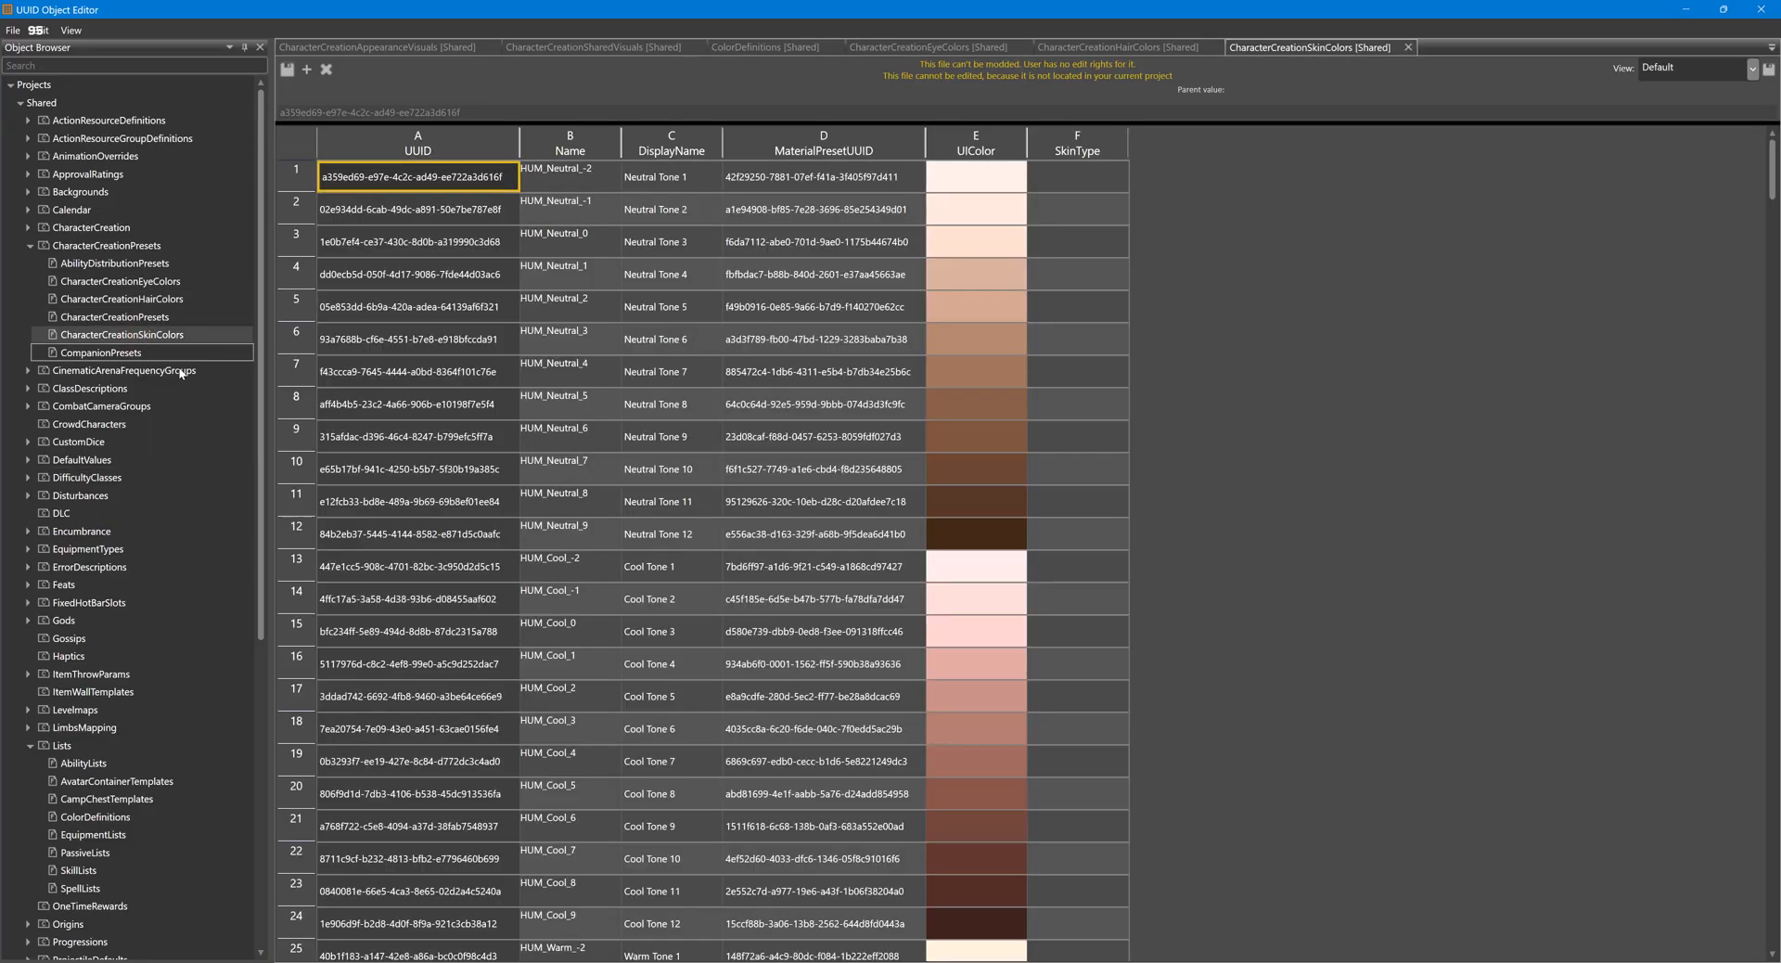
# - Find the Githyanki skin colour Ochre Tone 3 in the table and copy its name, GTY_Ochre_2
pyautogui.scroll(-16, 710, 373)
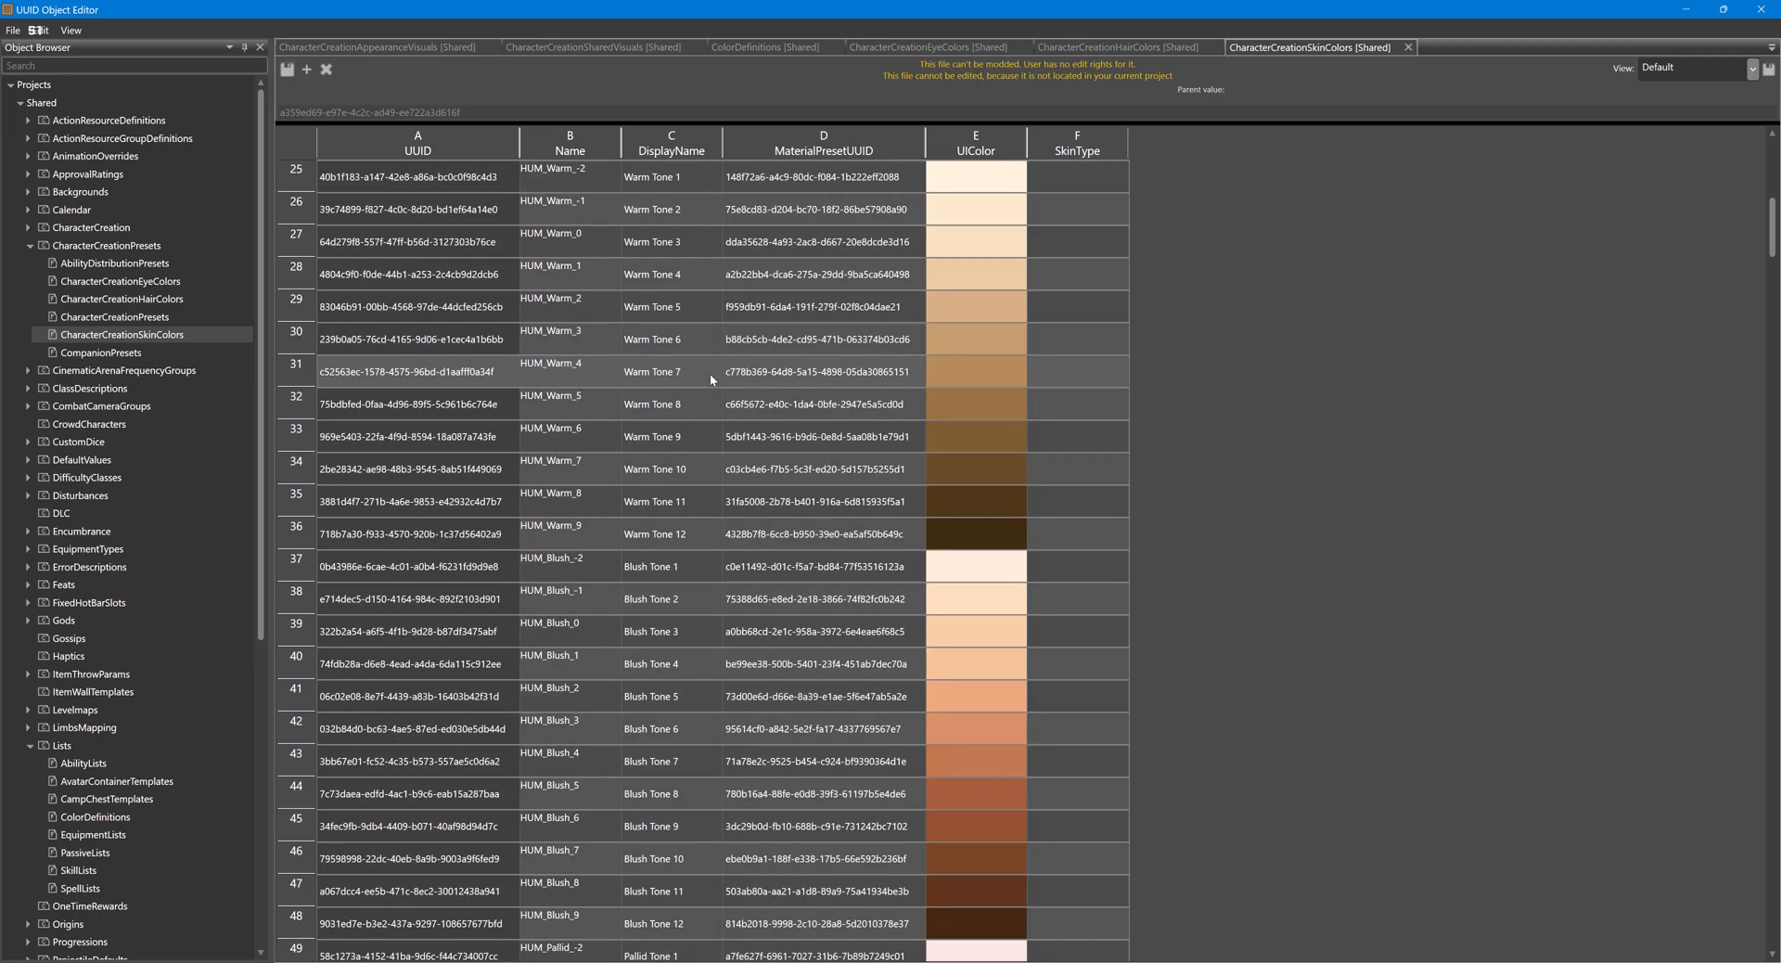
pyautogui.scroll(-9, 711, 380)
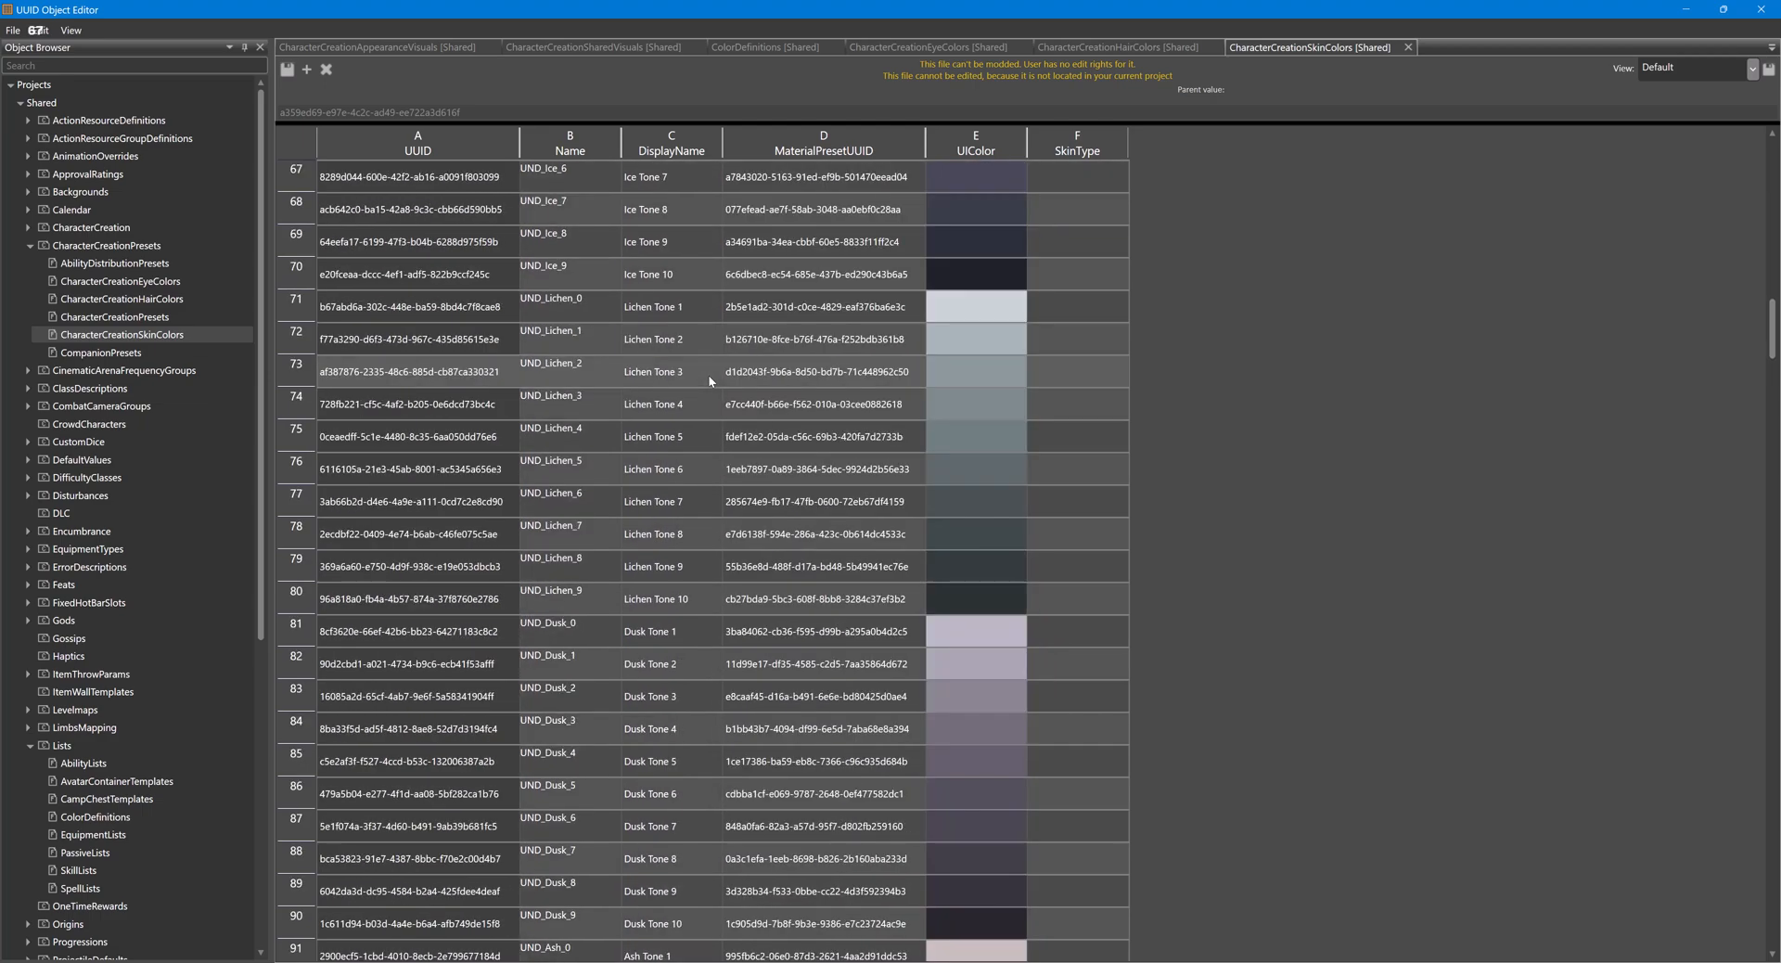
pyautogui.scroll(-19, 709, 375)
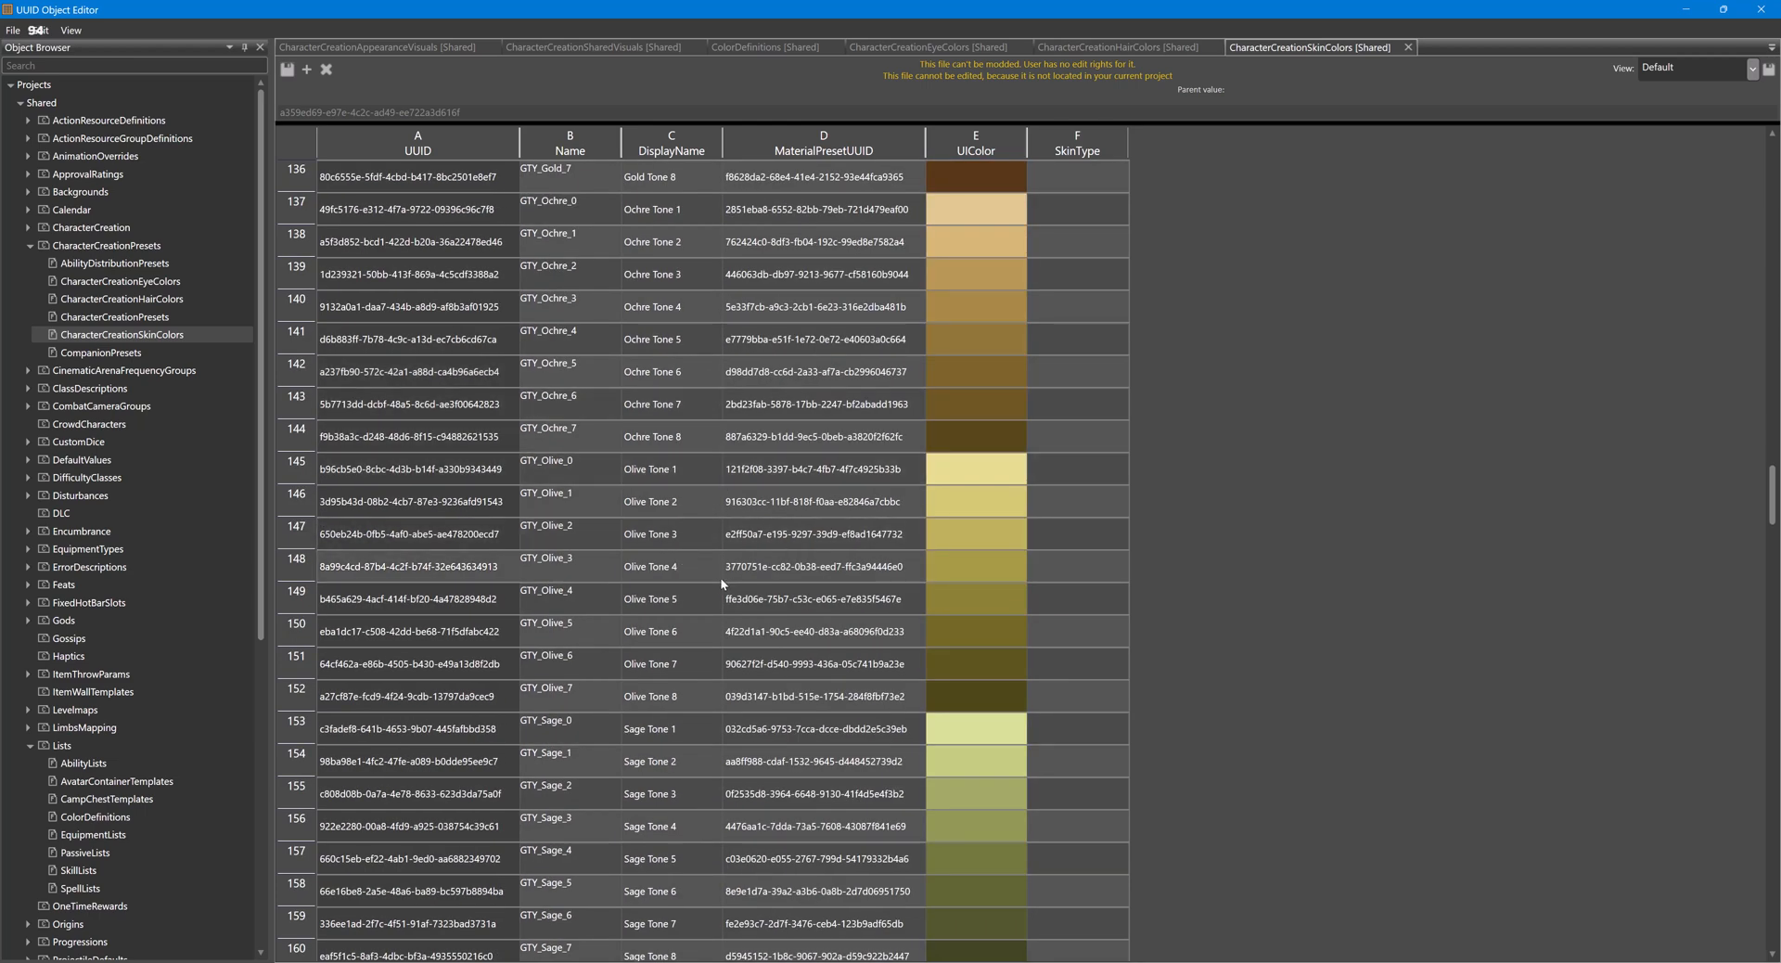
pyautogui.scroll(3, 721, 583)
pyautogui.click(715, 576)
pyautogui.click(592, 572)
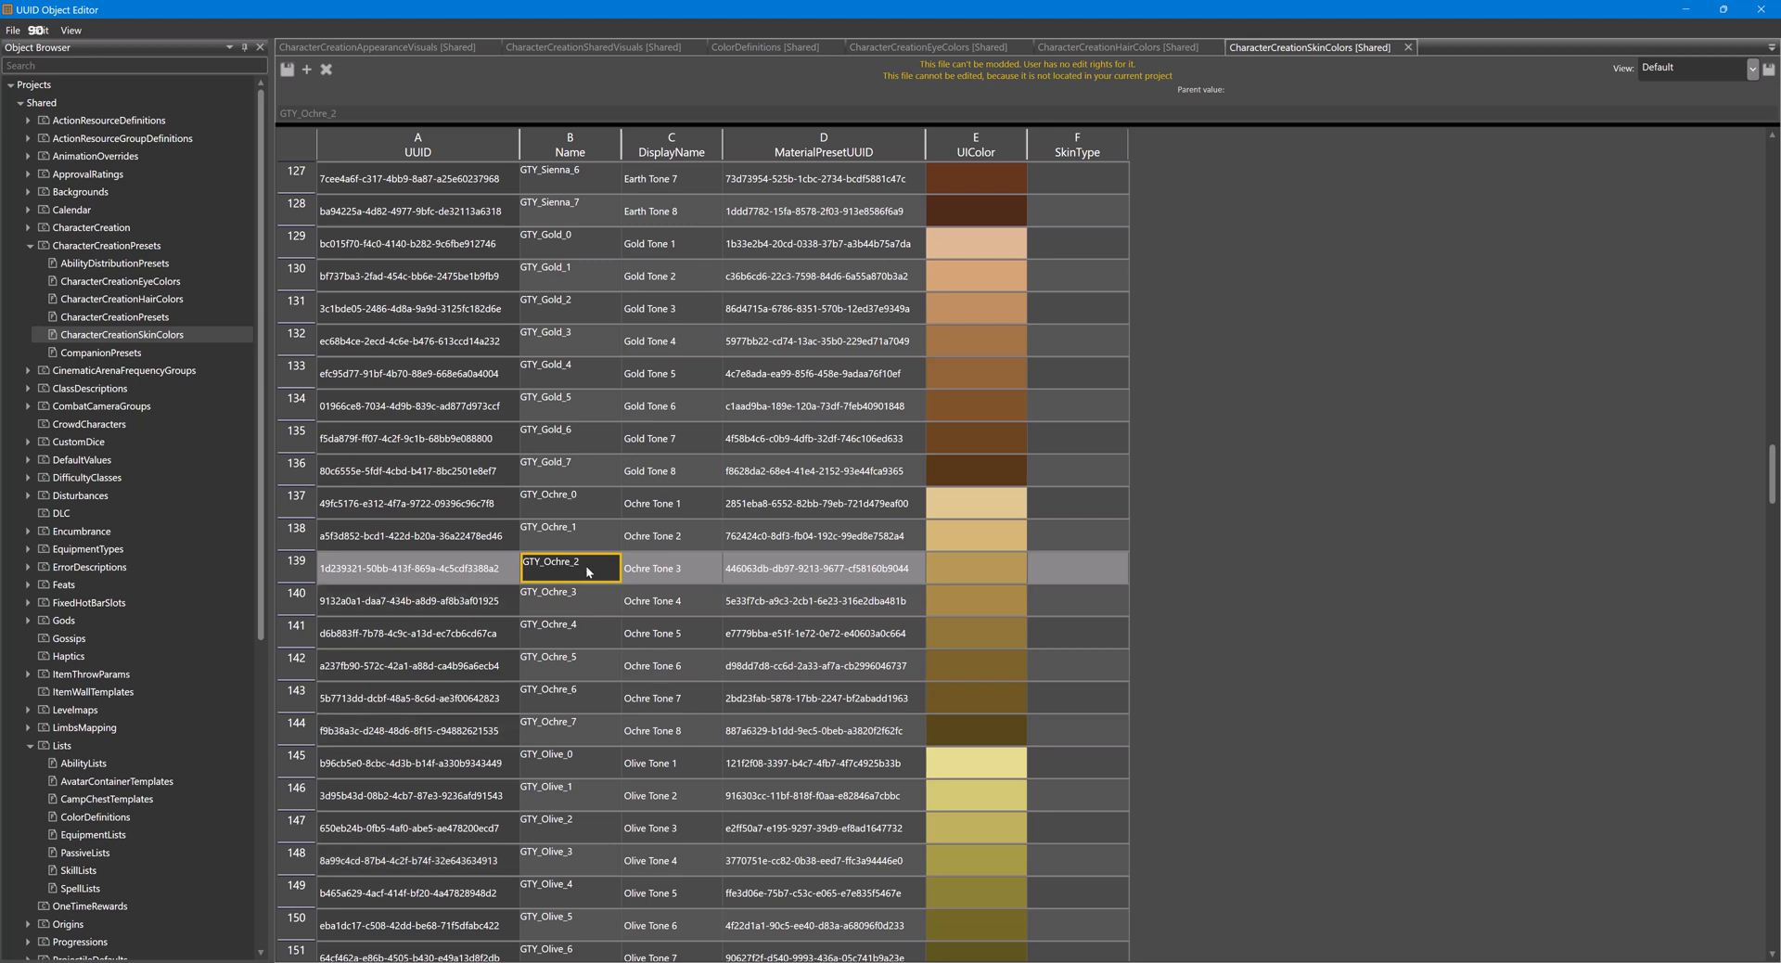
pyautogui.rightClick(597, 569)
pyautogui.click(615, 579)
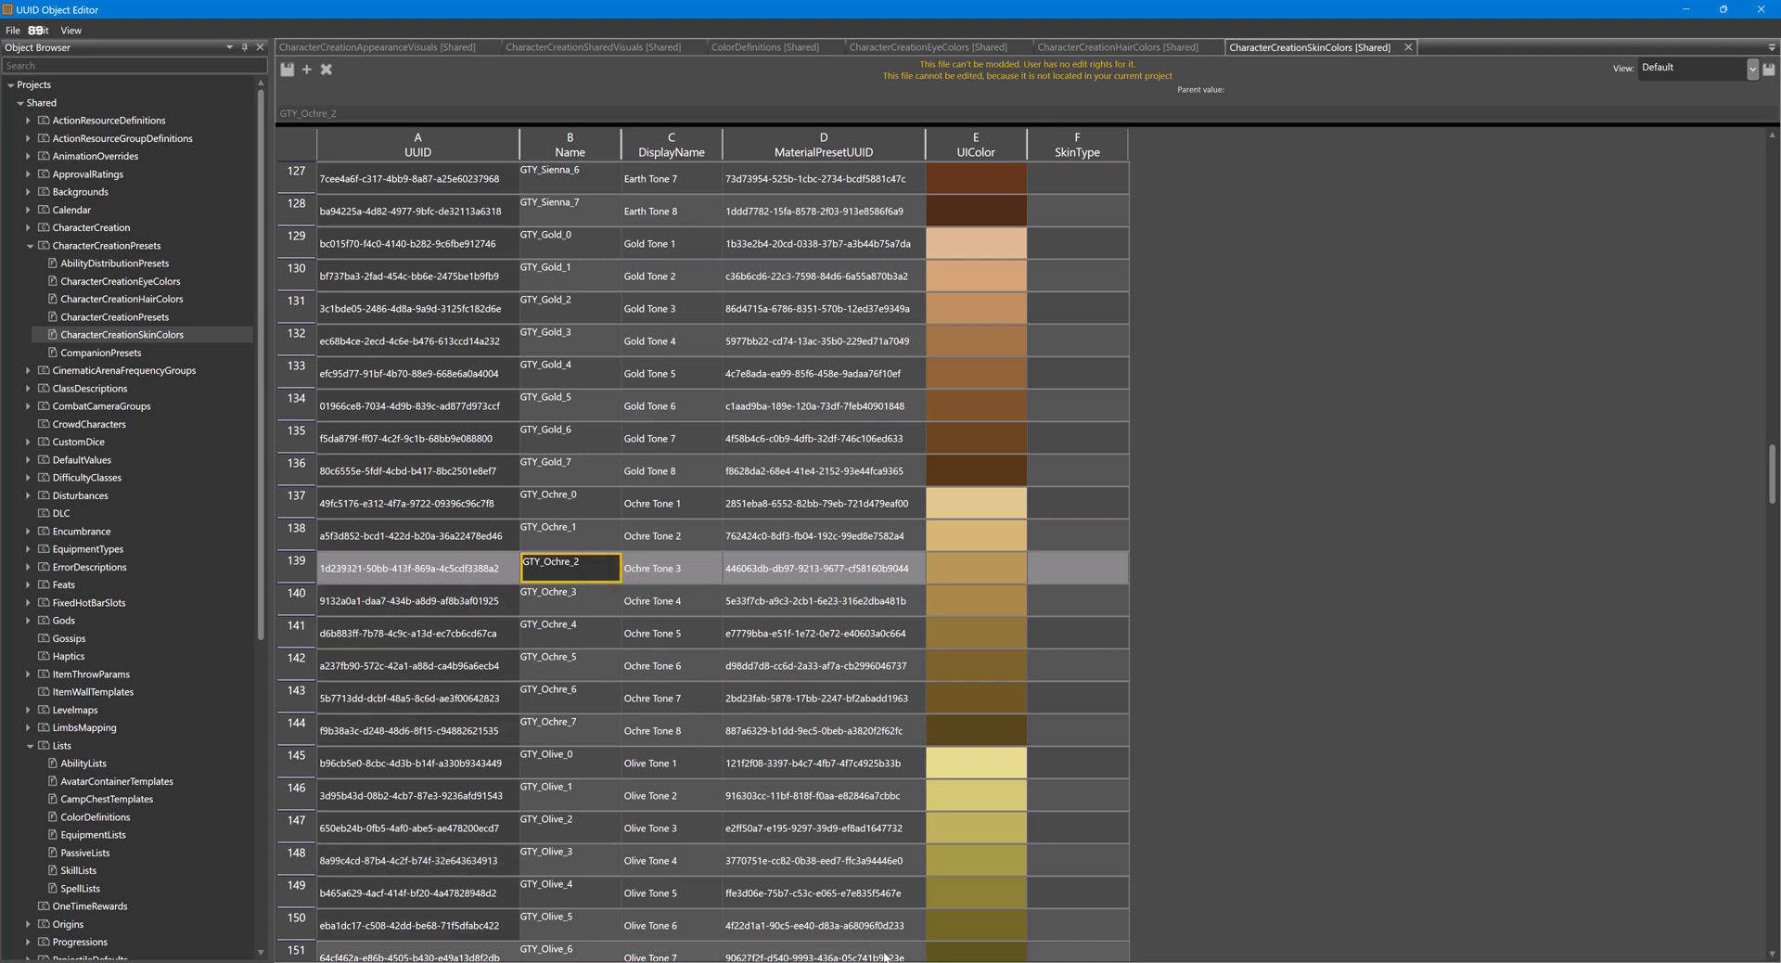
# - In the Character Editor, search the 02Skin Properties presets for the copied name, load SKIN_GTY_Ochre_2, and close the editor
pyautogui.moveTo(885, 962)
pyautogui.click(940, 904)
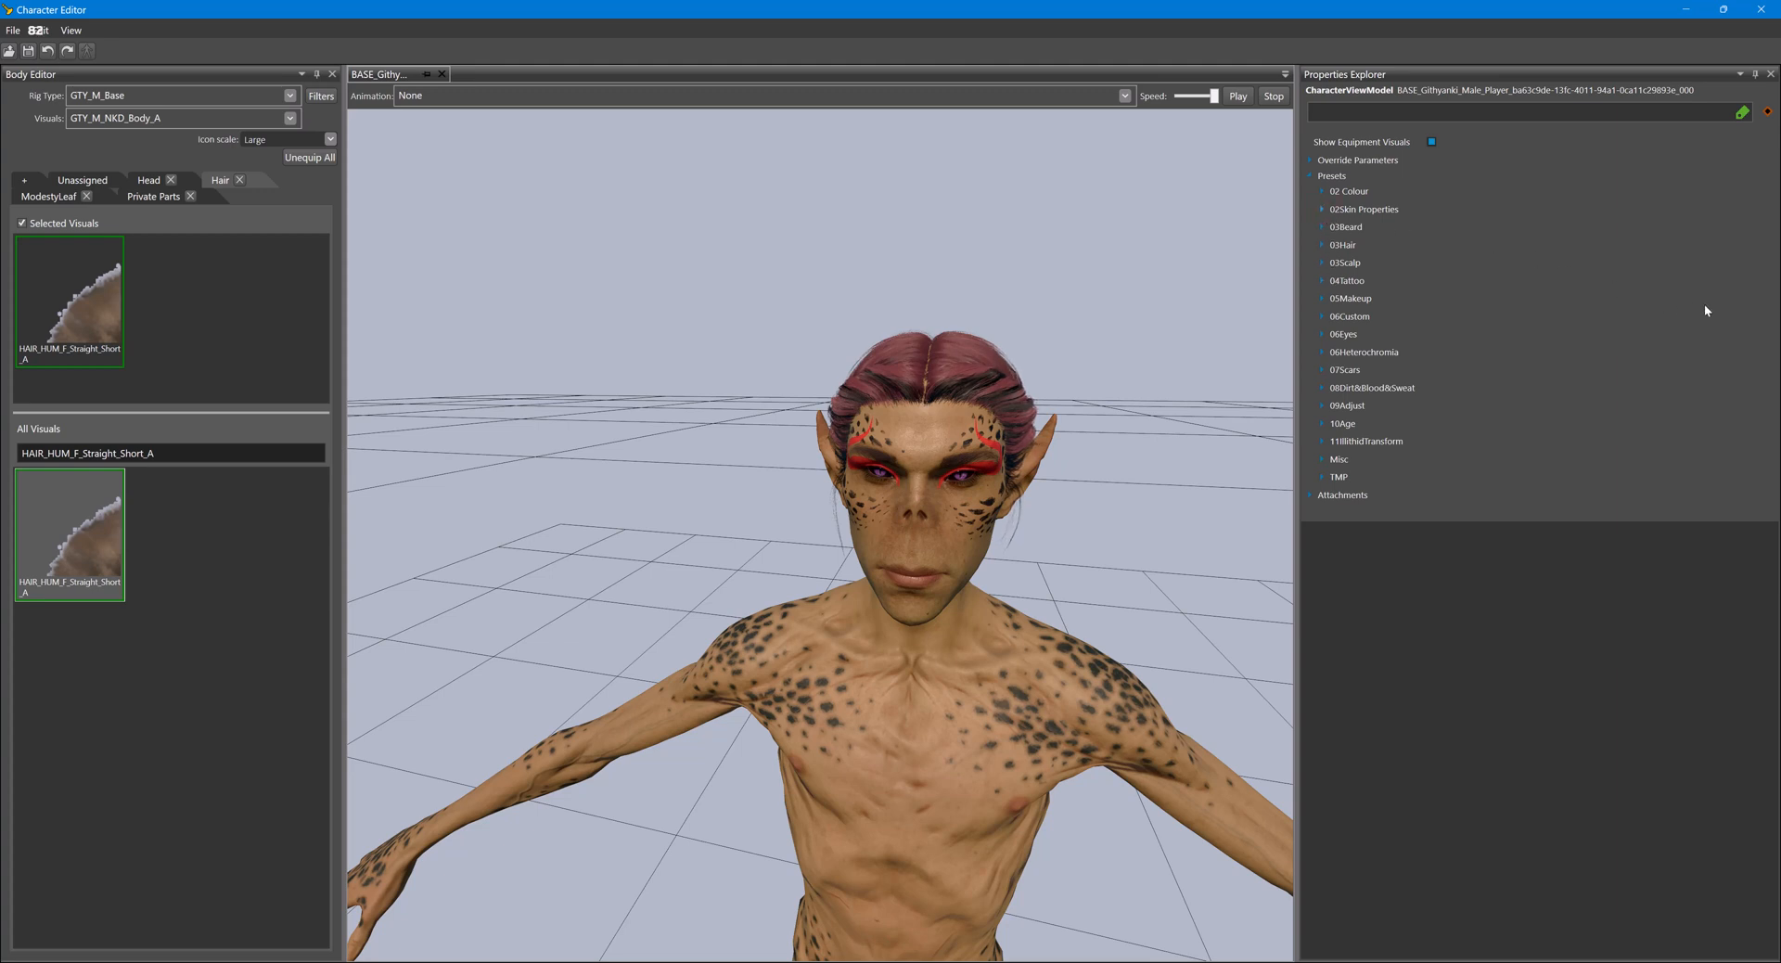
pyautogui.click(1689, 223)
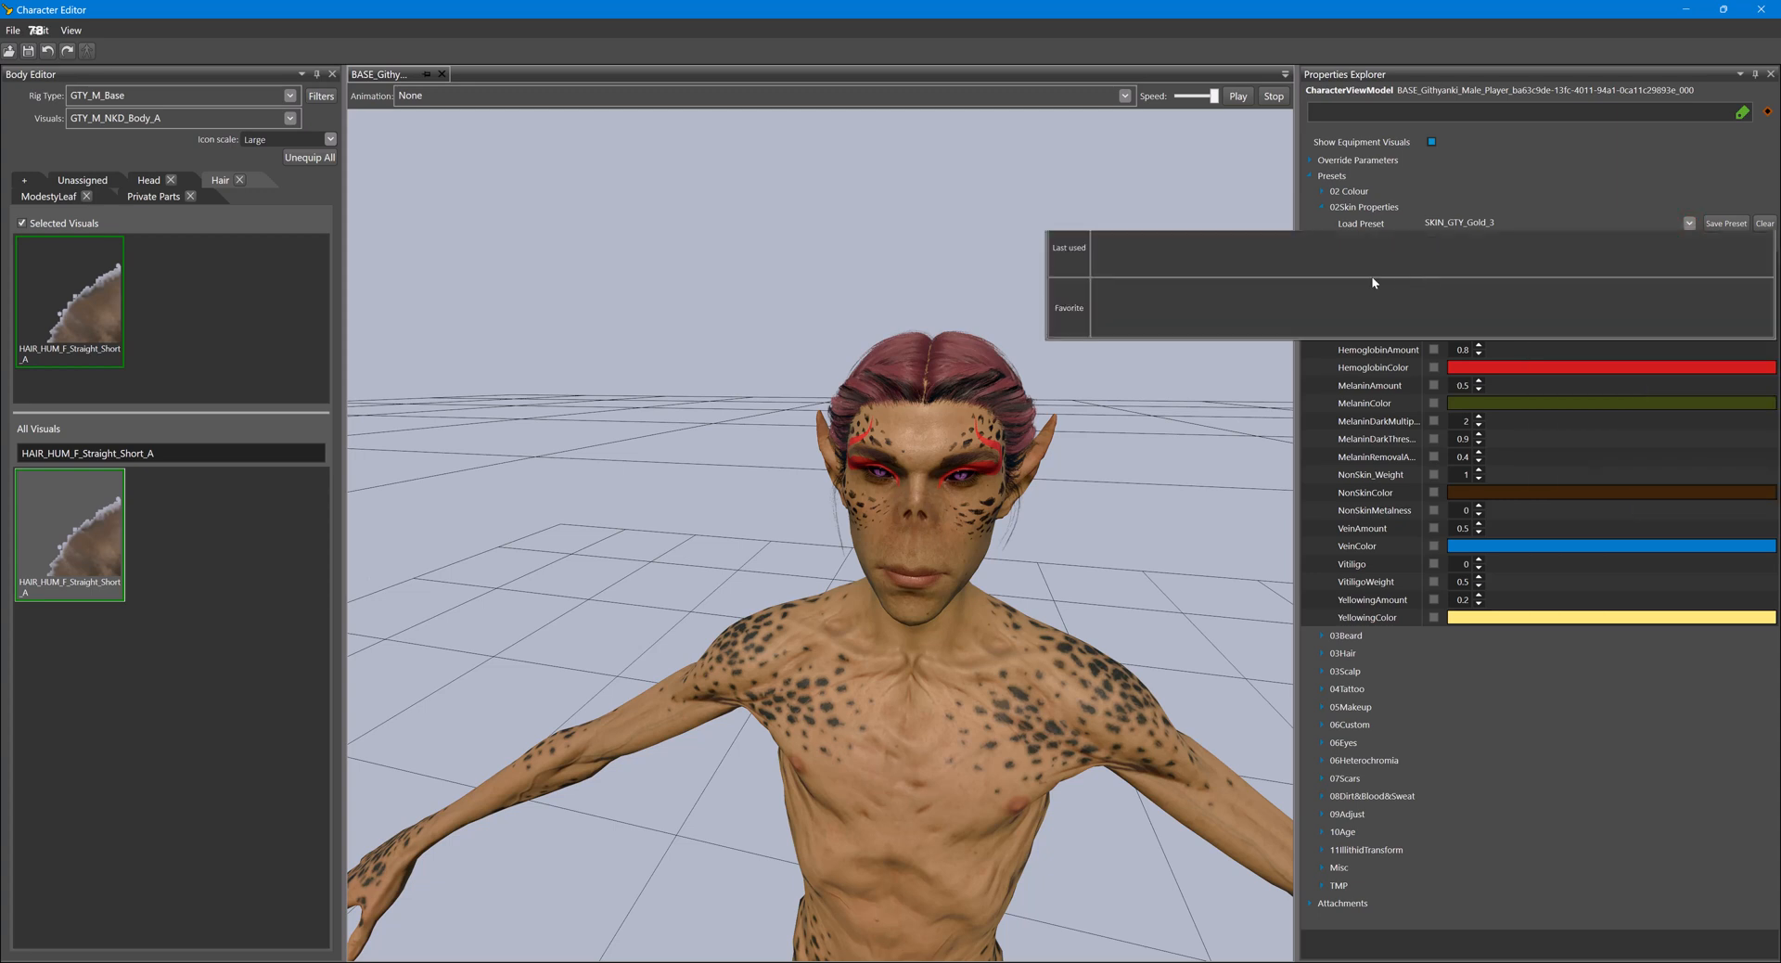
pyautogui.write('SKIN_GTY_Ochre_2')
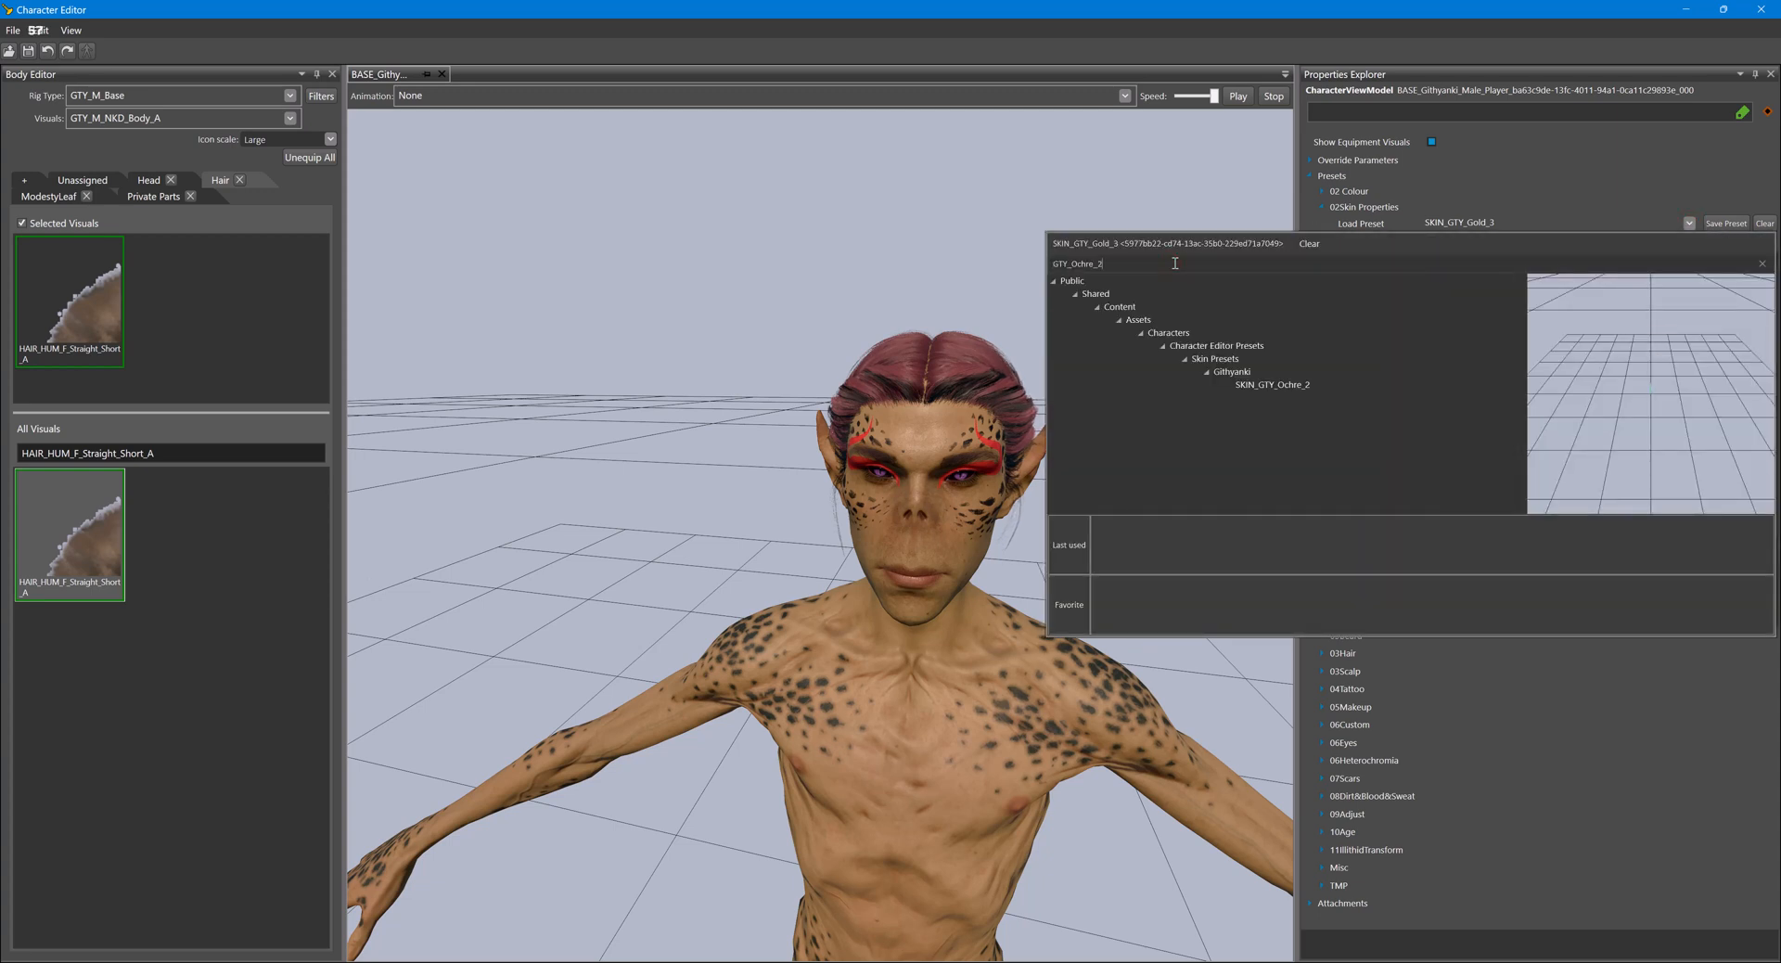
pyautogui.doubleClick(1276, 385)
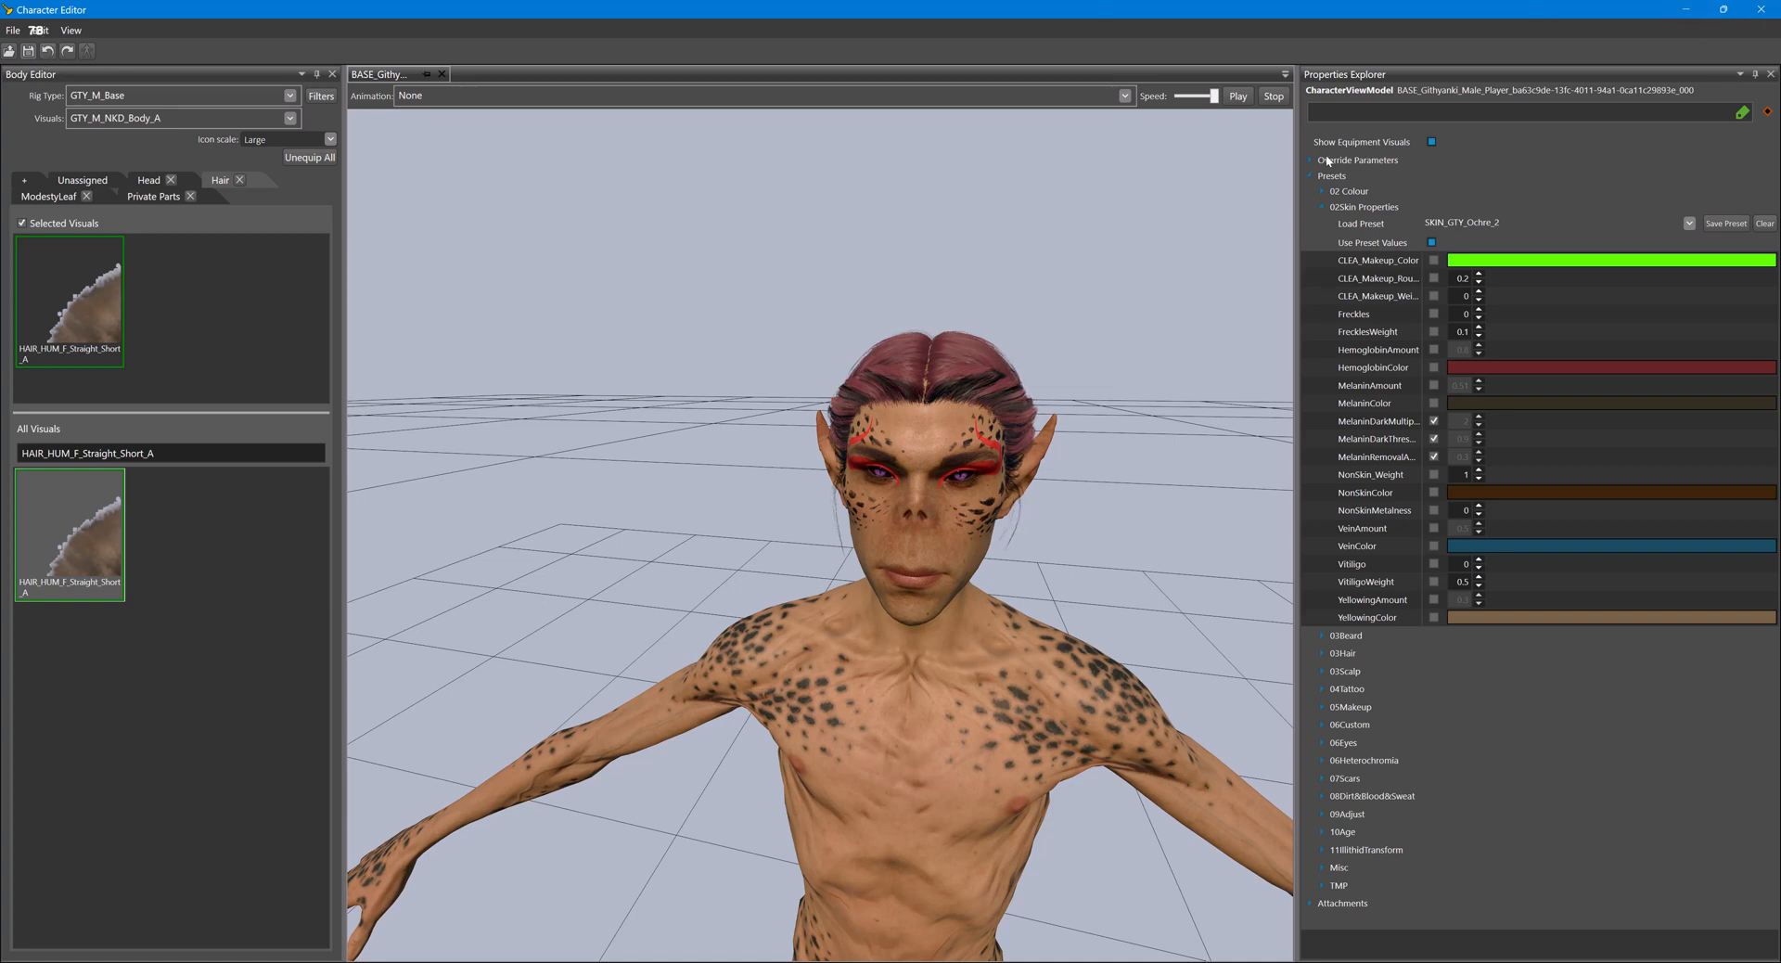
pyautogui.click(1772, 13)
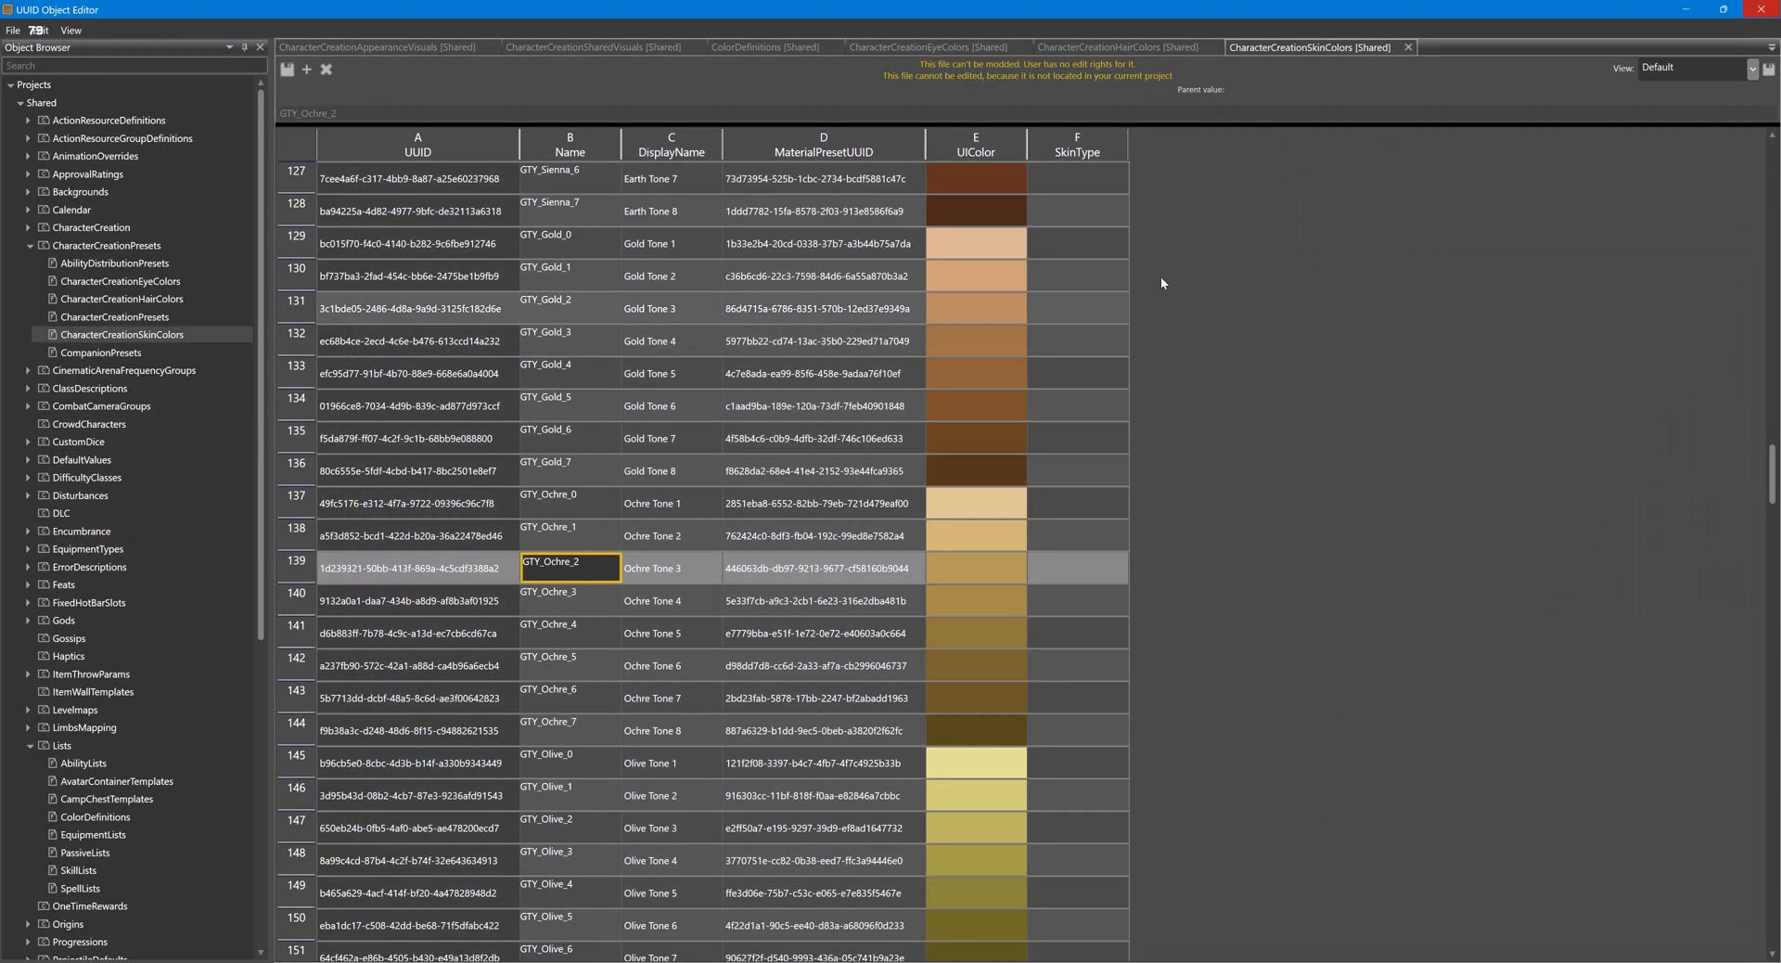
# - In the Glasses Resource Manager, select the Dragonborn_Gold_Male_Player character visual
pyautogui.click(876, 939)
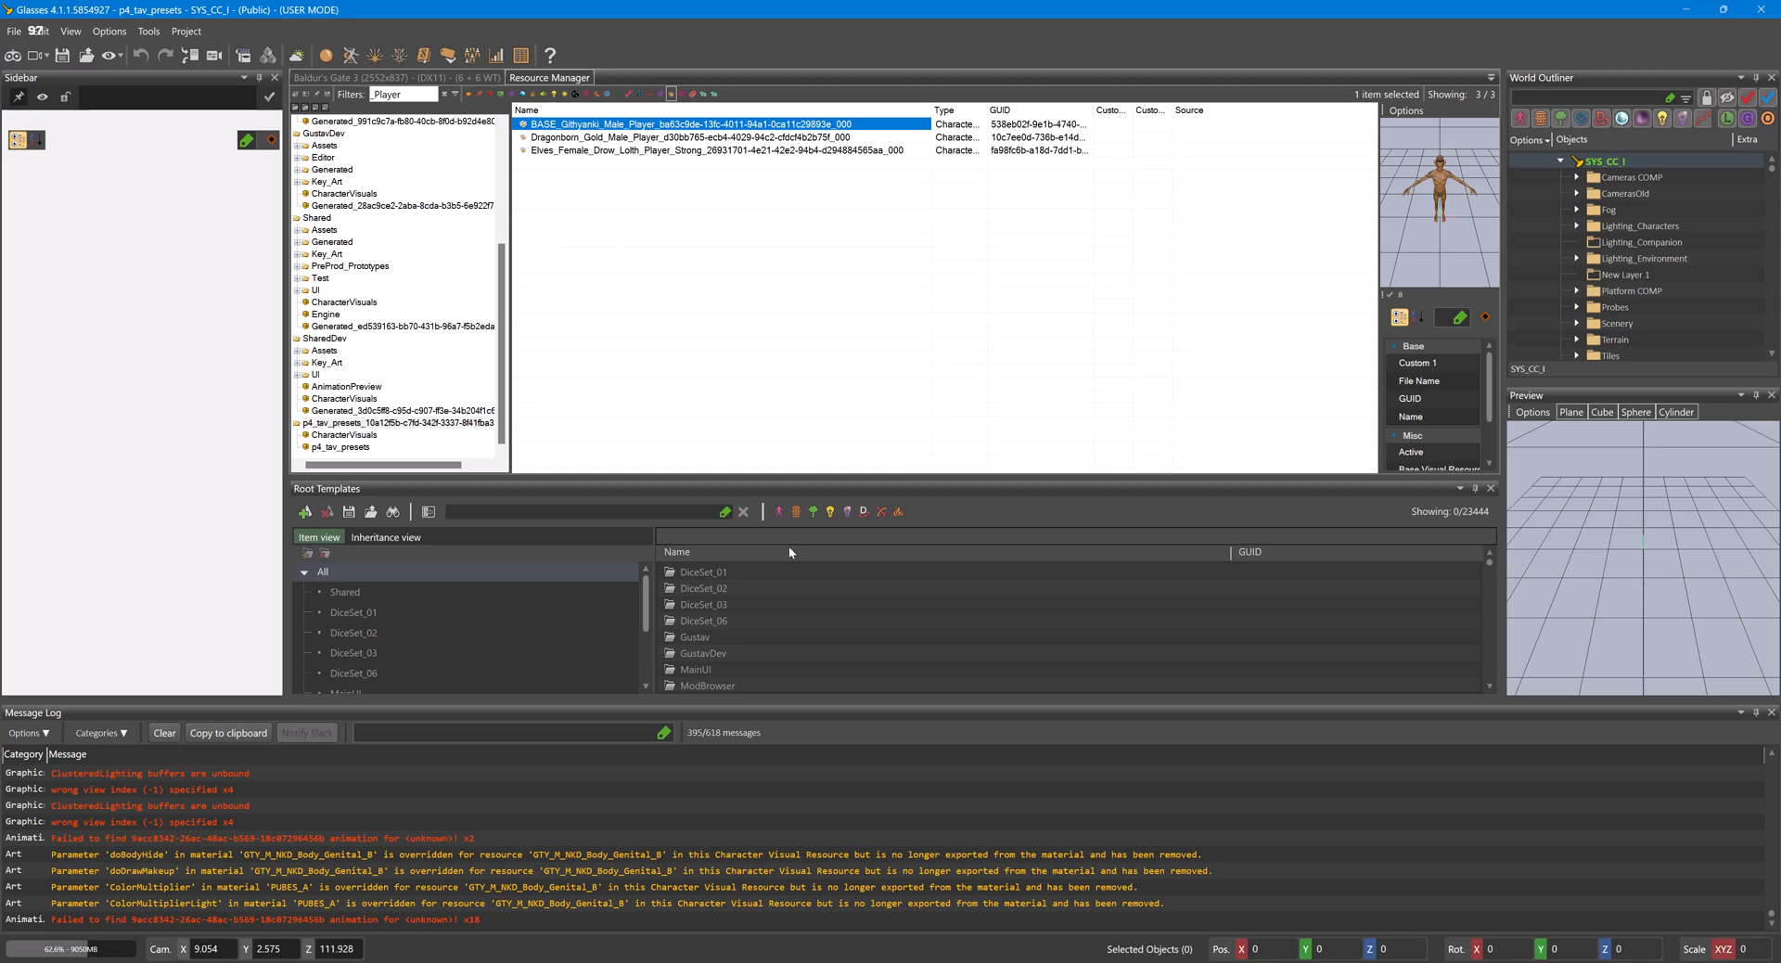
pyautogui.click(109, 32)
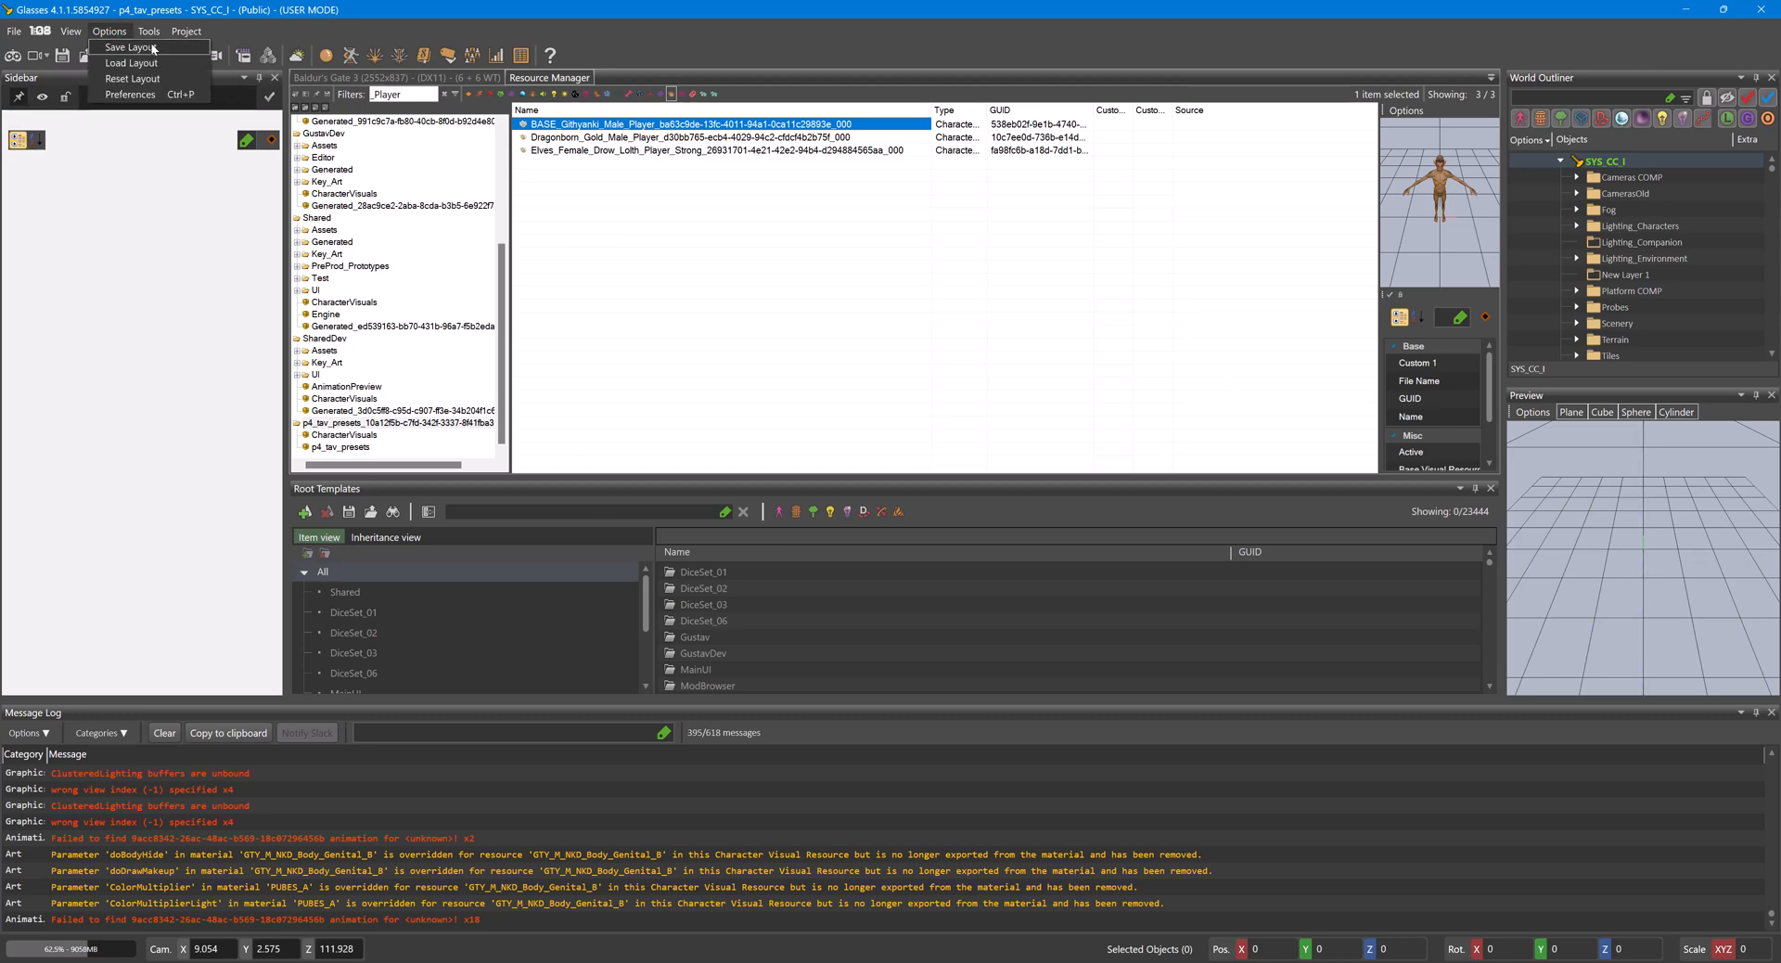
pyautogui.click(652, 245)
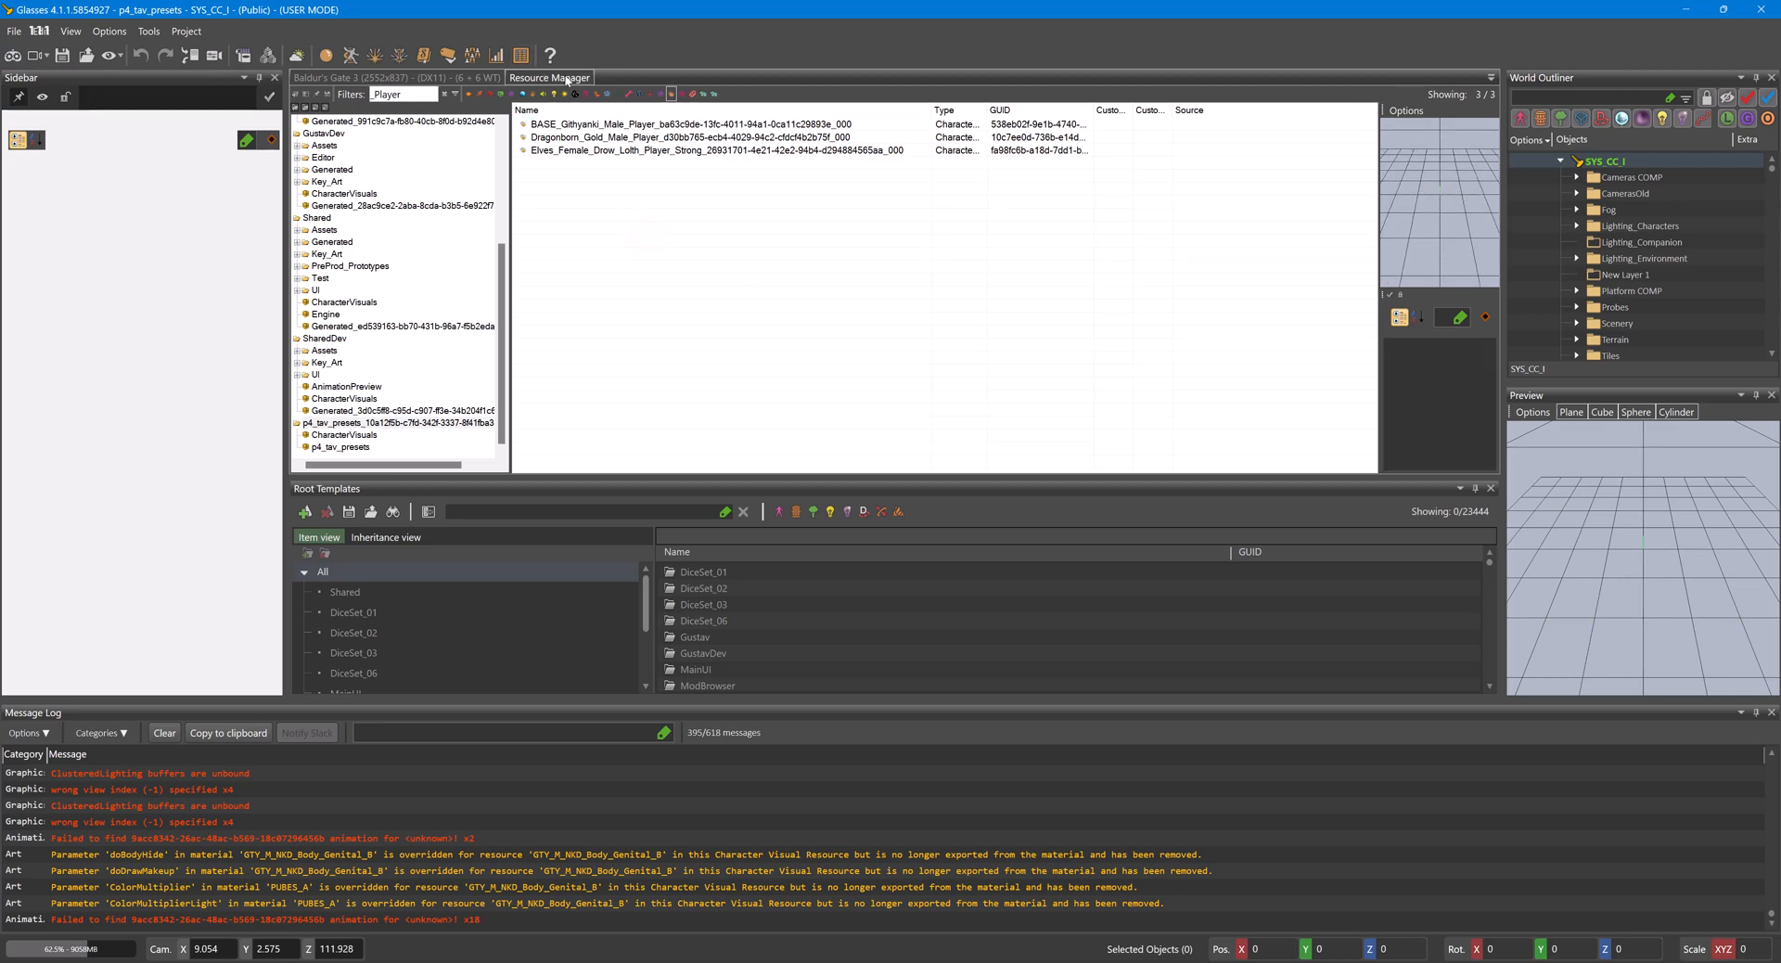
pyautogui.click(639, 139)
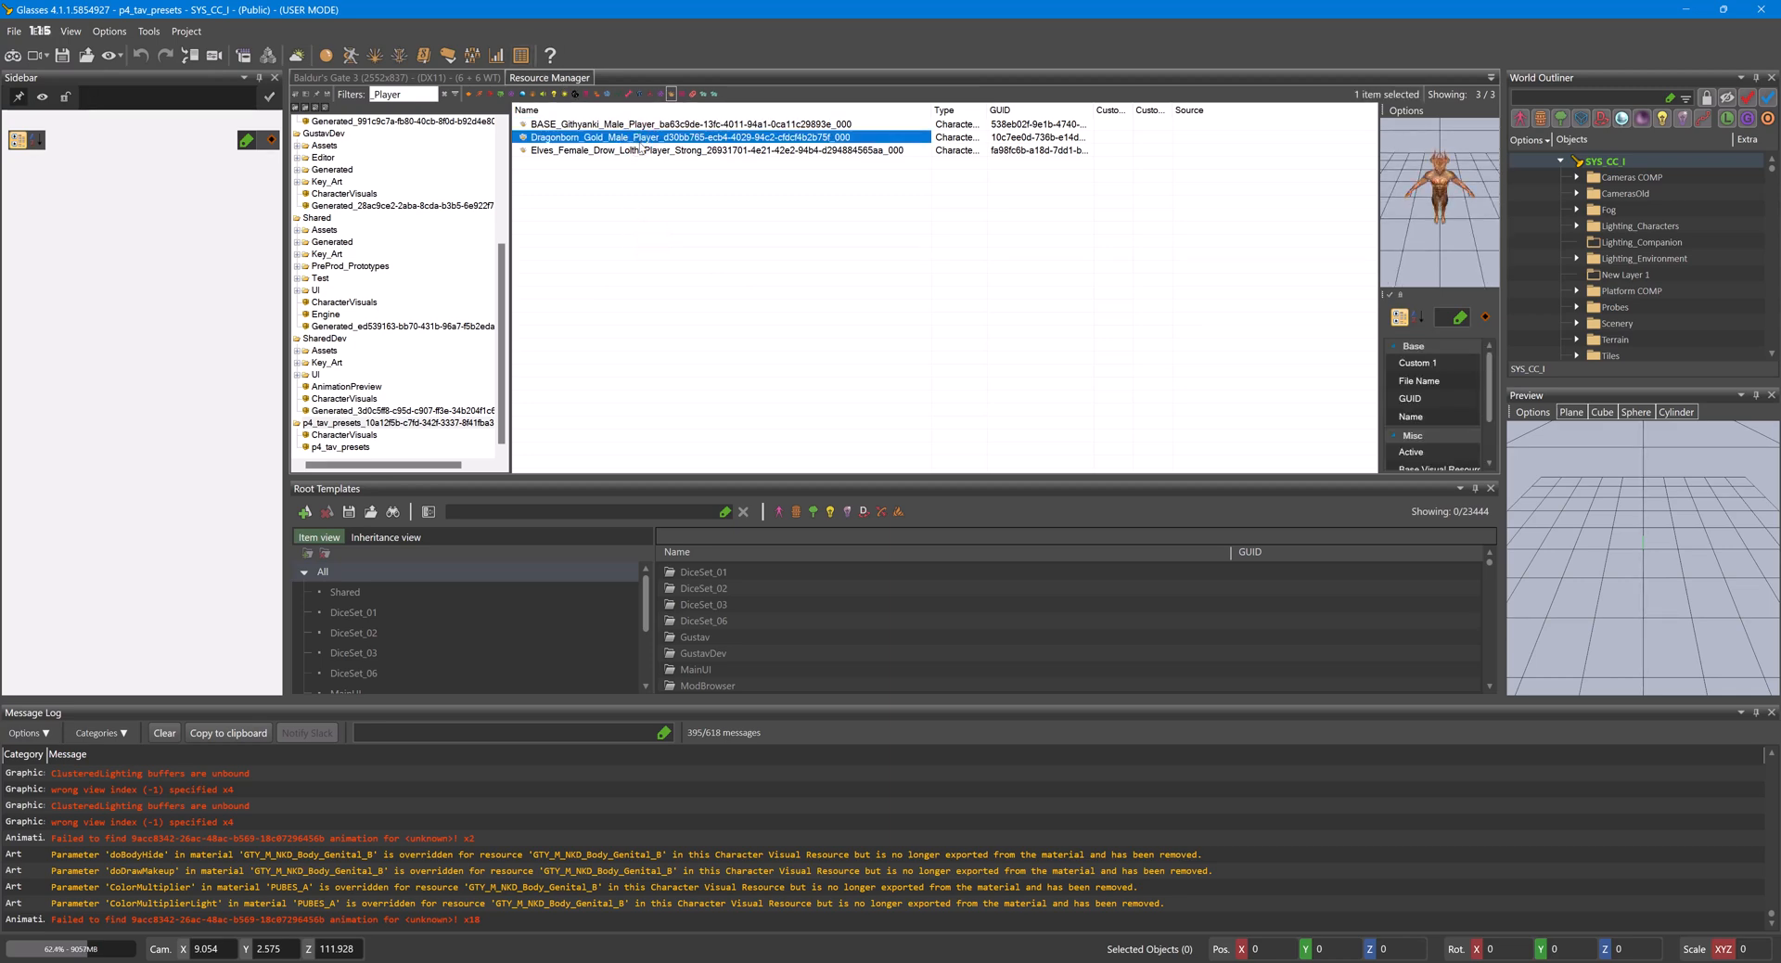
# - Open the Elves_Female_Drow_Lolth_Player_Strong character visual in the Character Editor, frame its head up close, and expand its Override Parameters
pyautogui.click(656, 151)
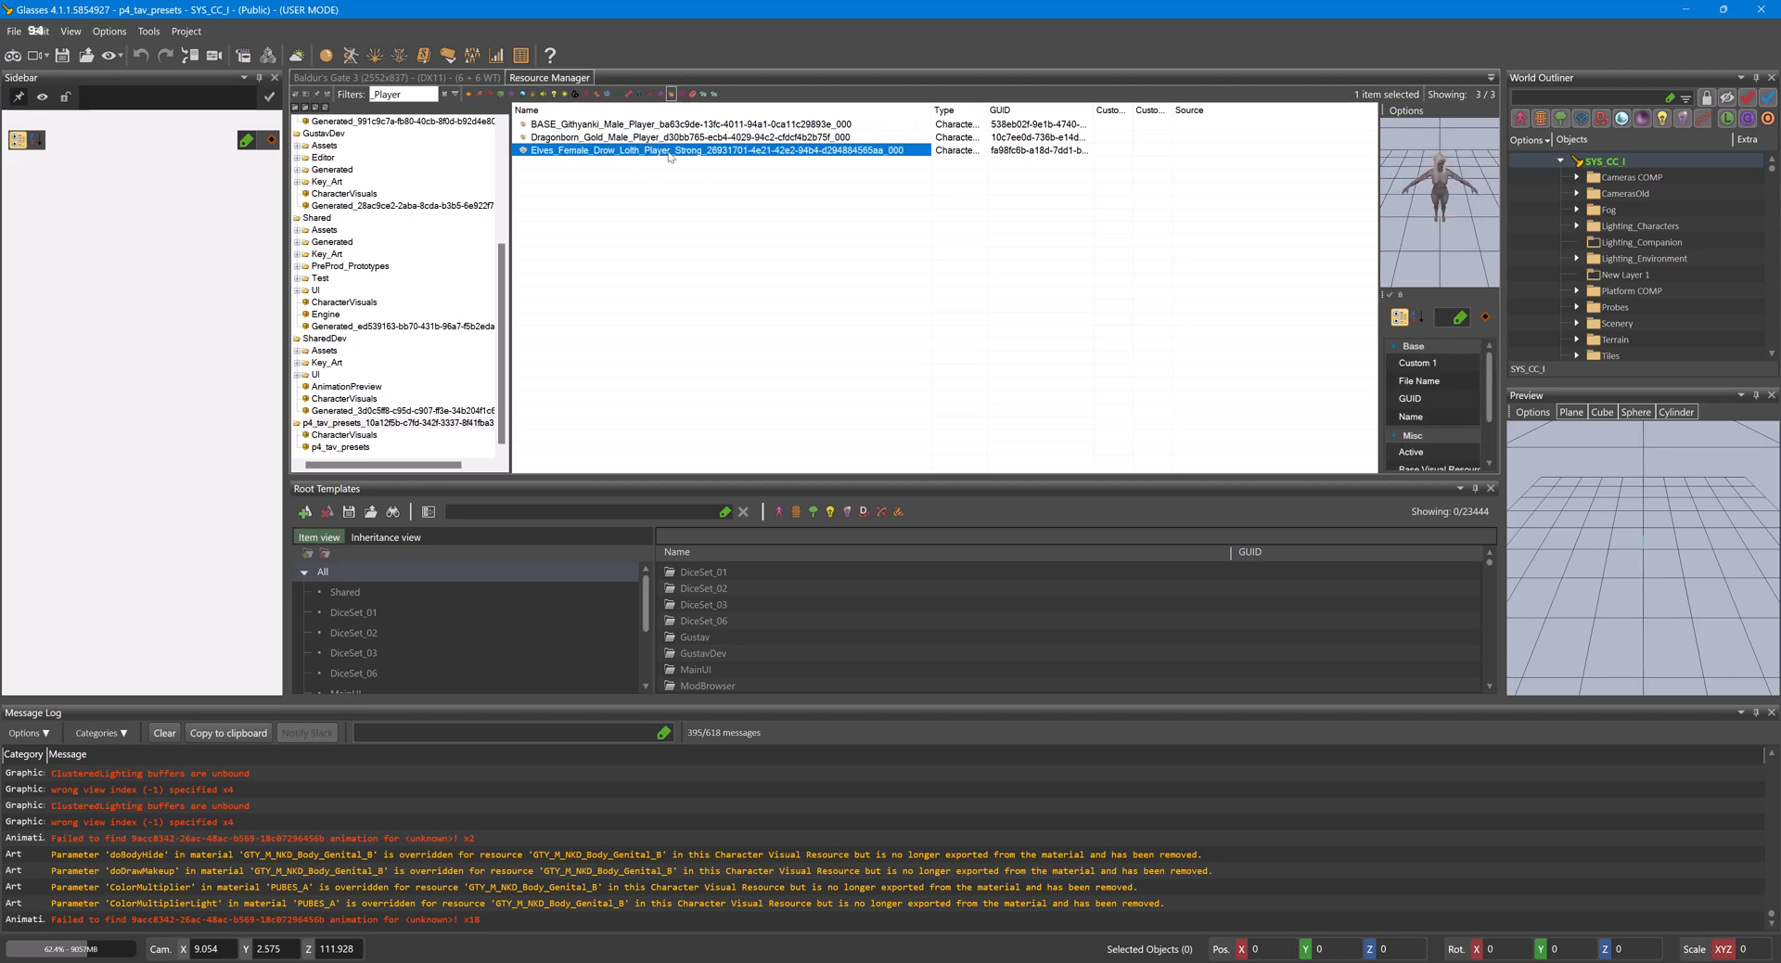
pyautogui.doubleClick(670, 154)
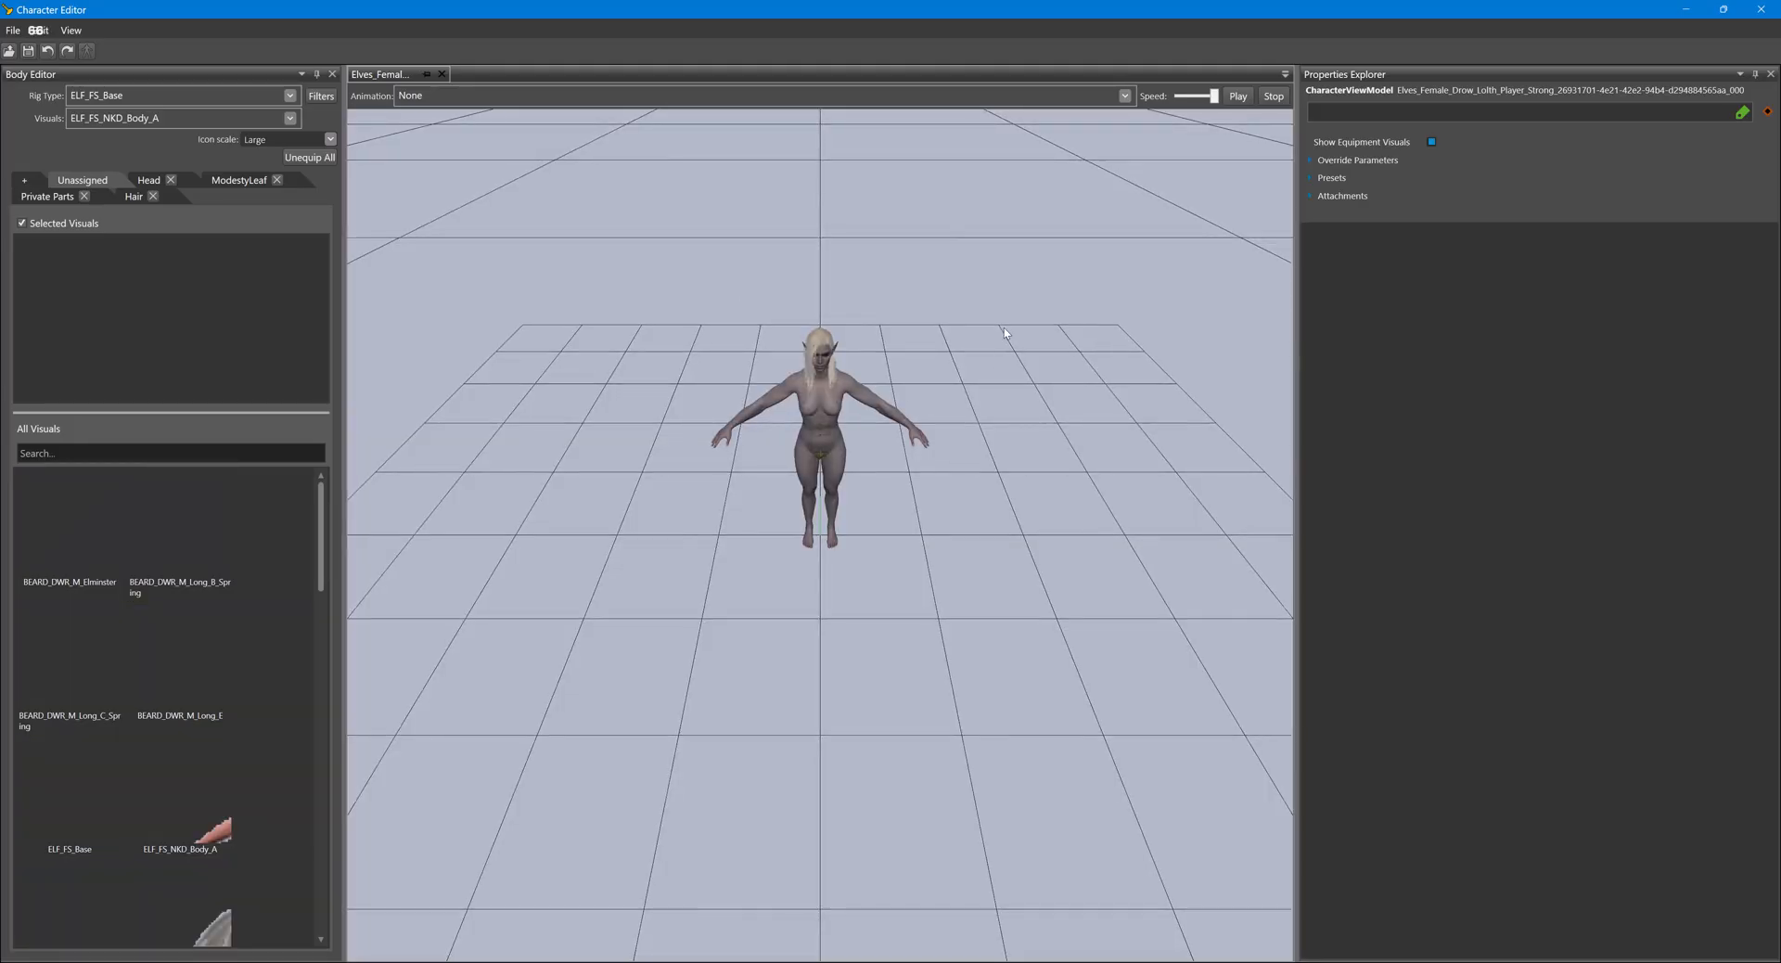
pyautogui.moveTo(1004, 327); pyautogui.dragTo(993, 367, button='middle')
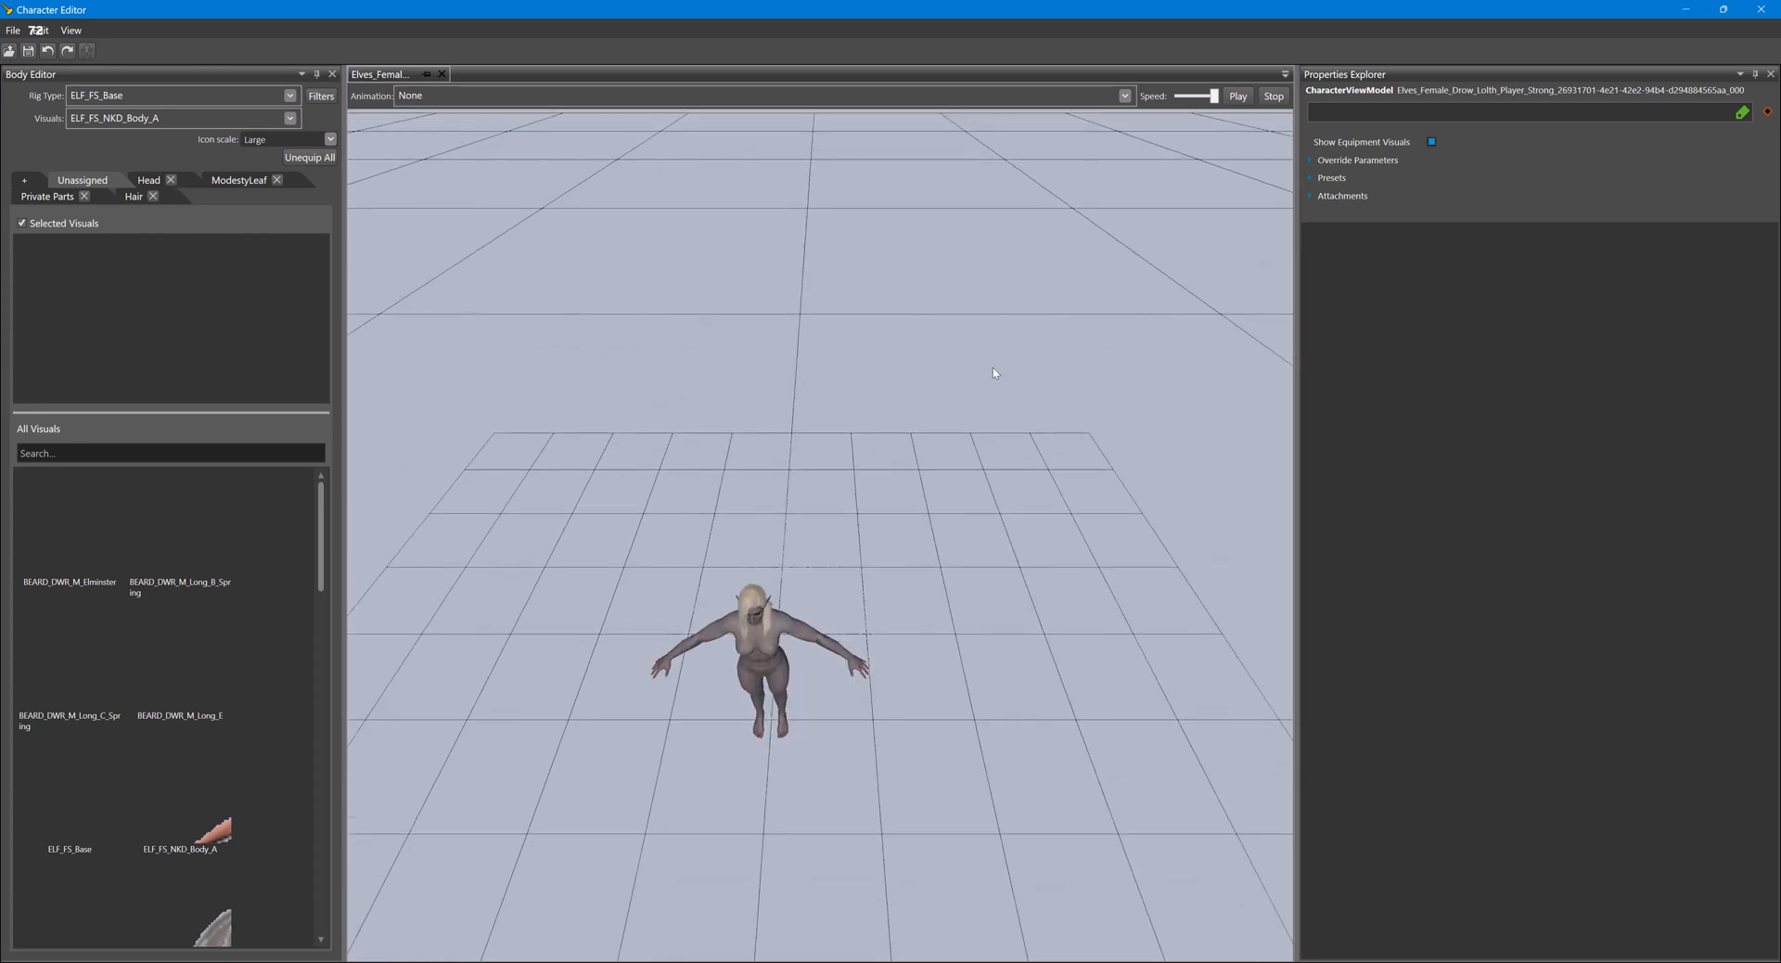
pyautogui.scroll(8, 993, 367)
pyautogui.moveTo(962, 259); pyautogui.dragTo(951, 162, button='right')
pyautogui.moveTo(951, 162); pyautogui.dragTo(972, 215, button='middle')
pyautogui.scroll(-1, 974, 219)
pyautogui.scroll(2, 974, 219)
pyautogui.moveTo(903, 307); pyautogui.dragTo(969, 318, button='right')
pyautogui.scroll(-3, 927, 304)
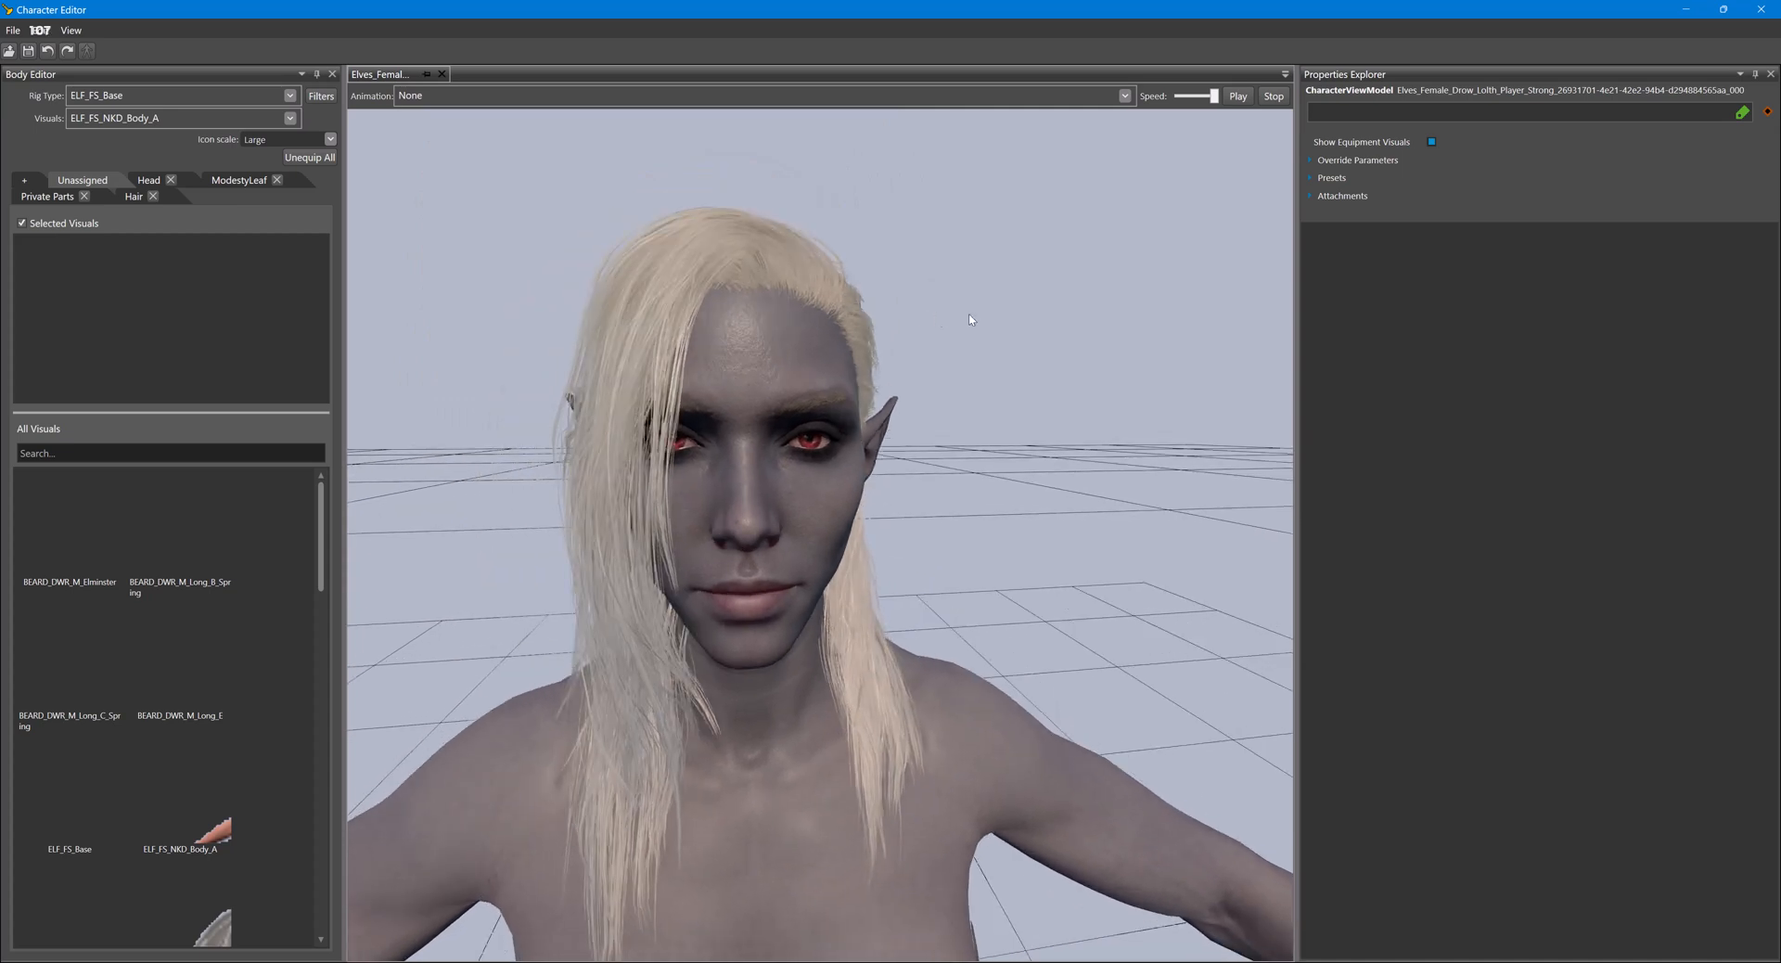
pyautogui.click(1310, 159)
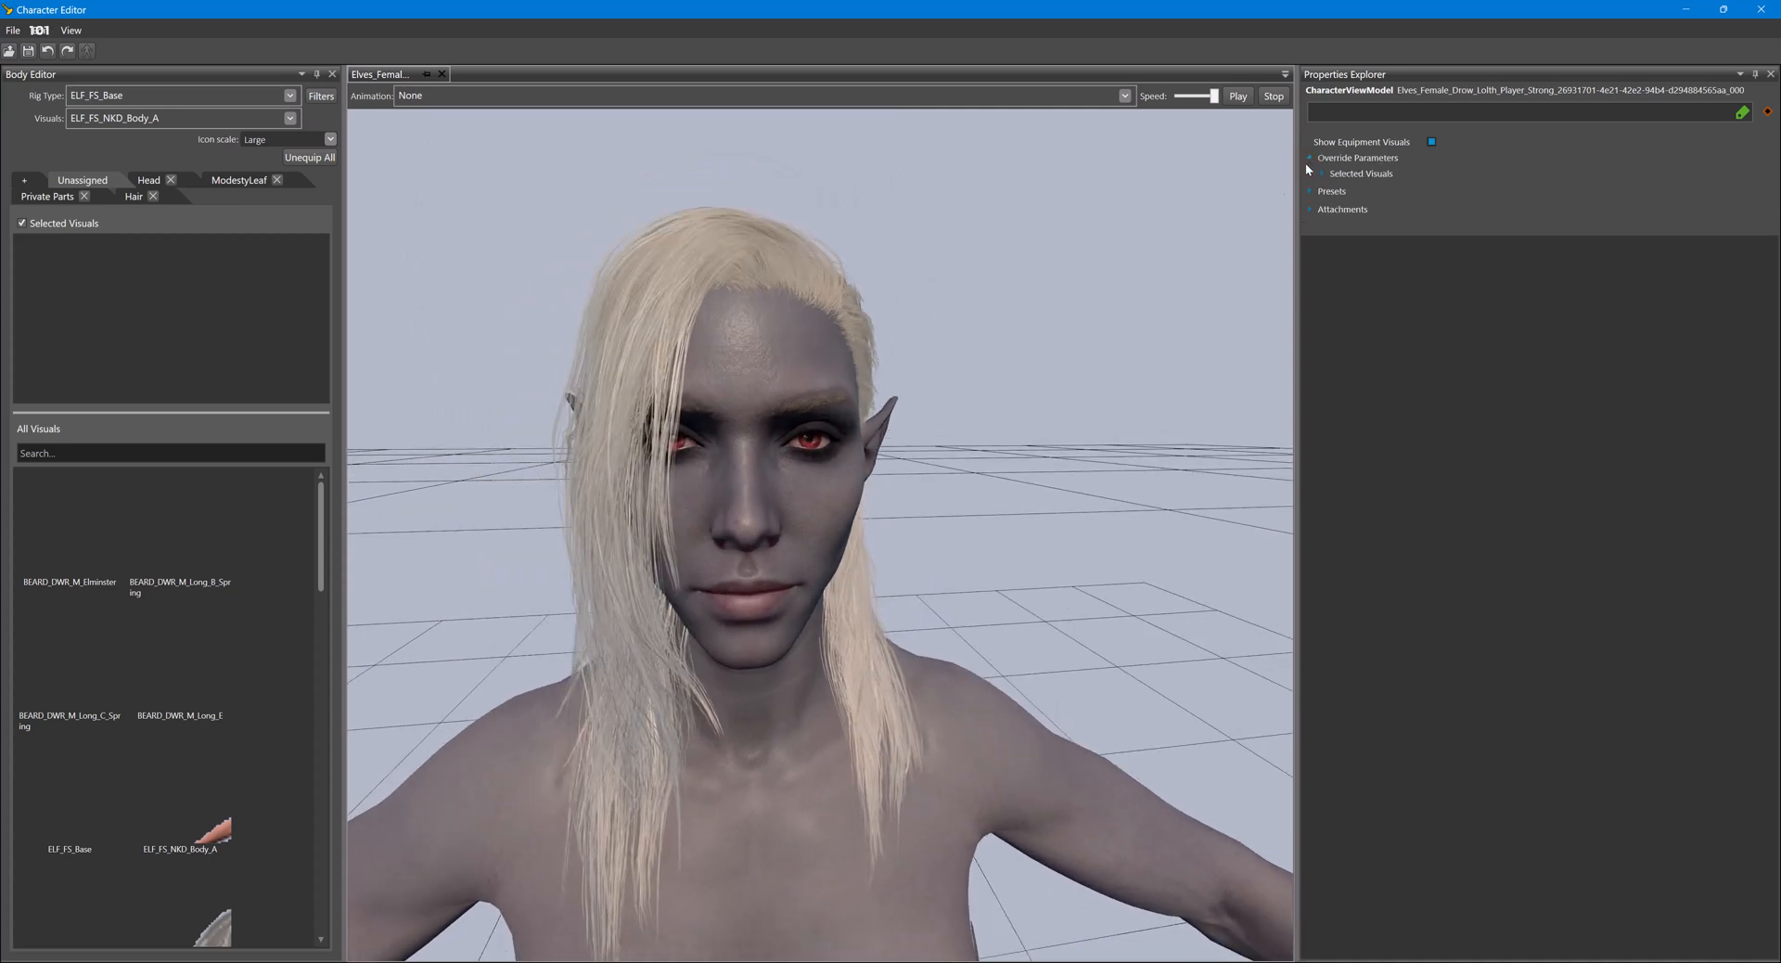
pyautogui.moveTo(886, 961)
pyautogui.click(777, 921)
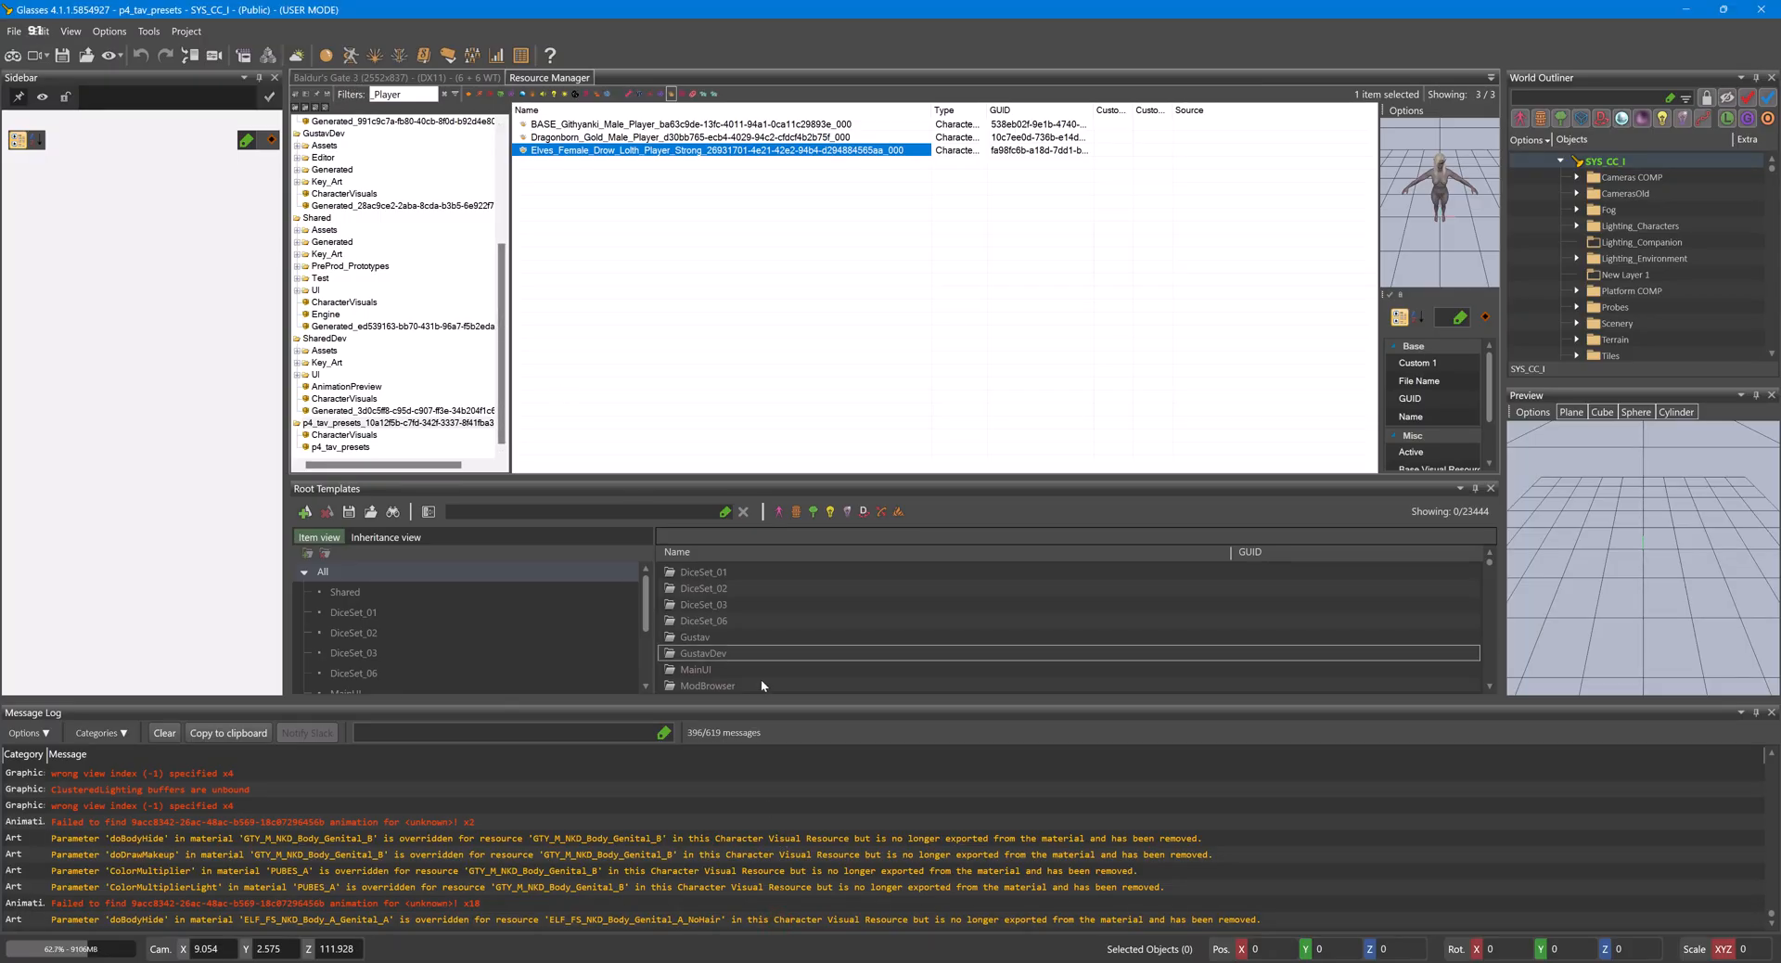
pyautogui.moveTo(885, 961)
pyautogui.click(1011, 904)
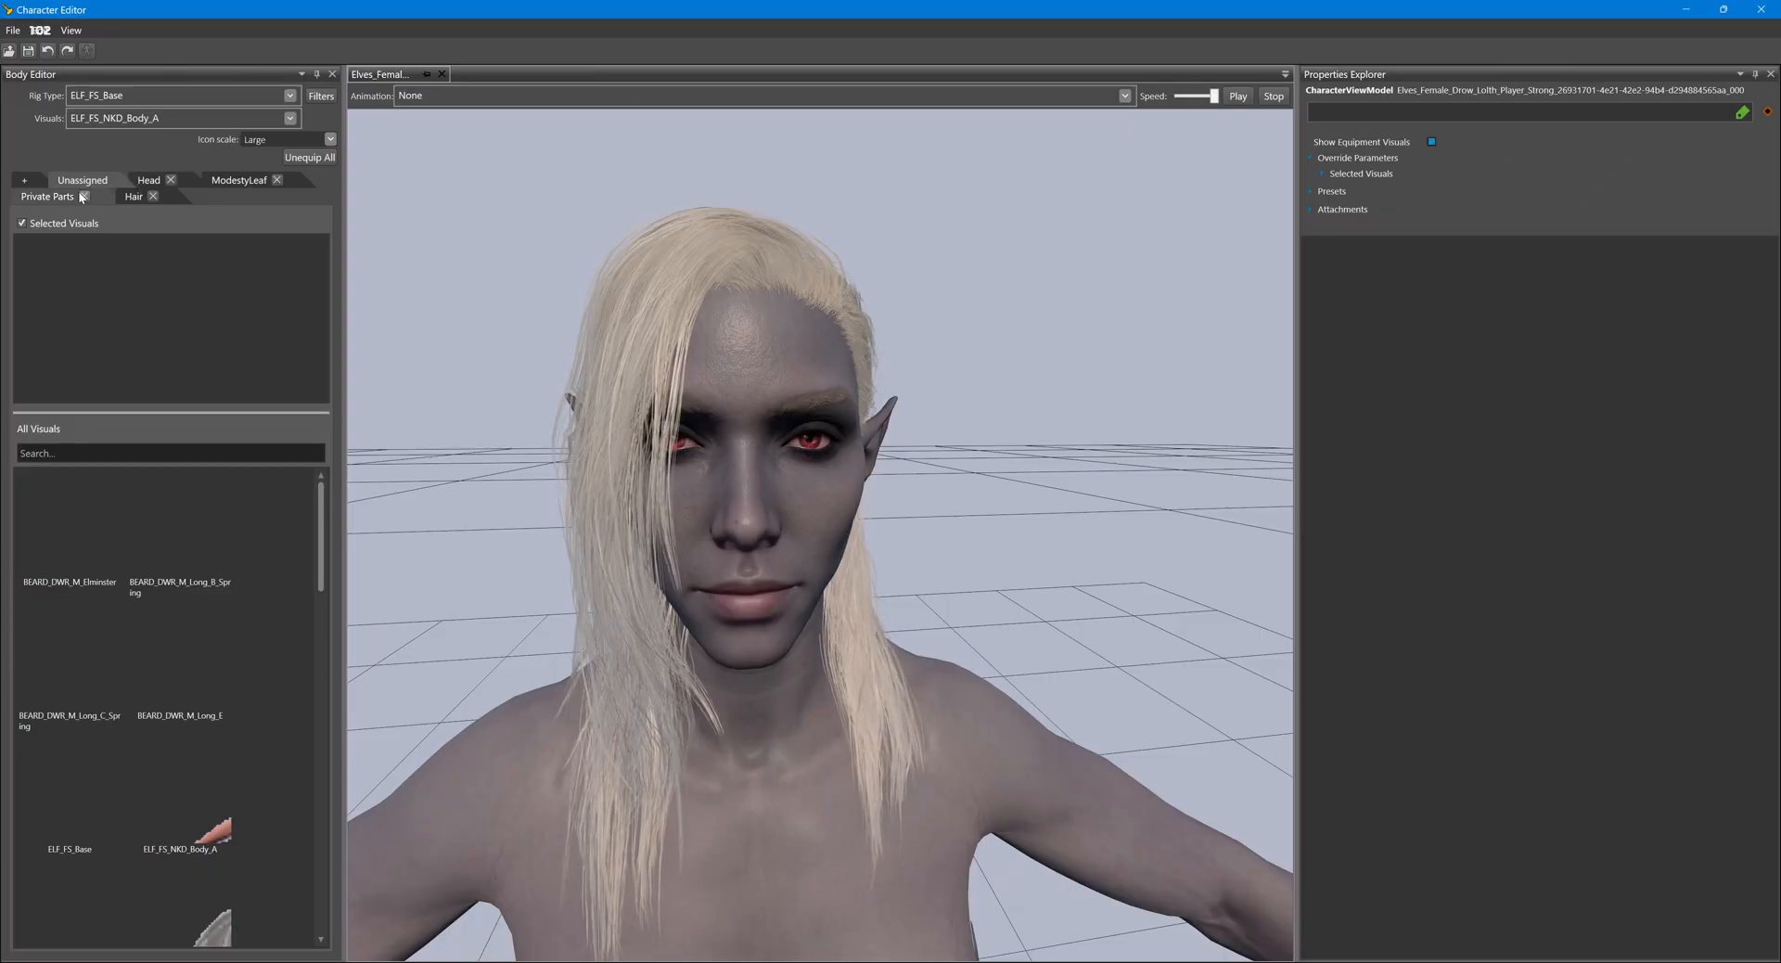
# - Replace the character's current head visual with ELF_FS_NKD_Head_C_Remap
pyautogui.click(146, 180)
pyautogui.doubleClick(91, 289)
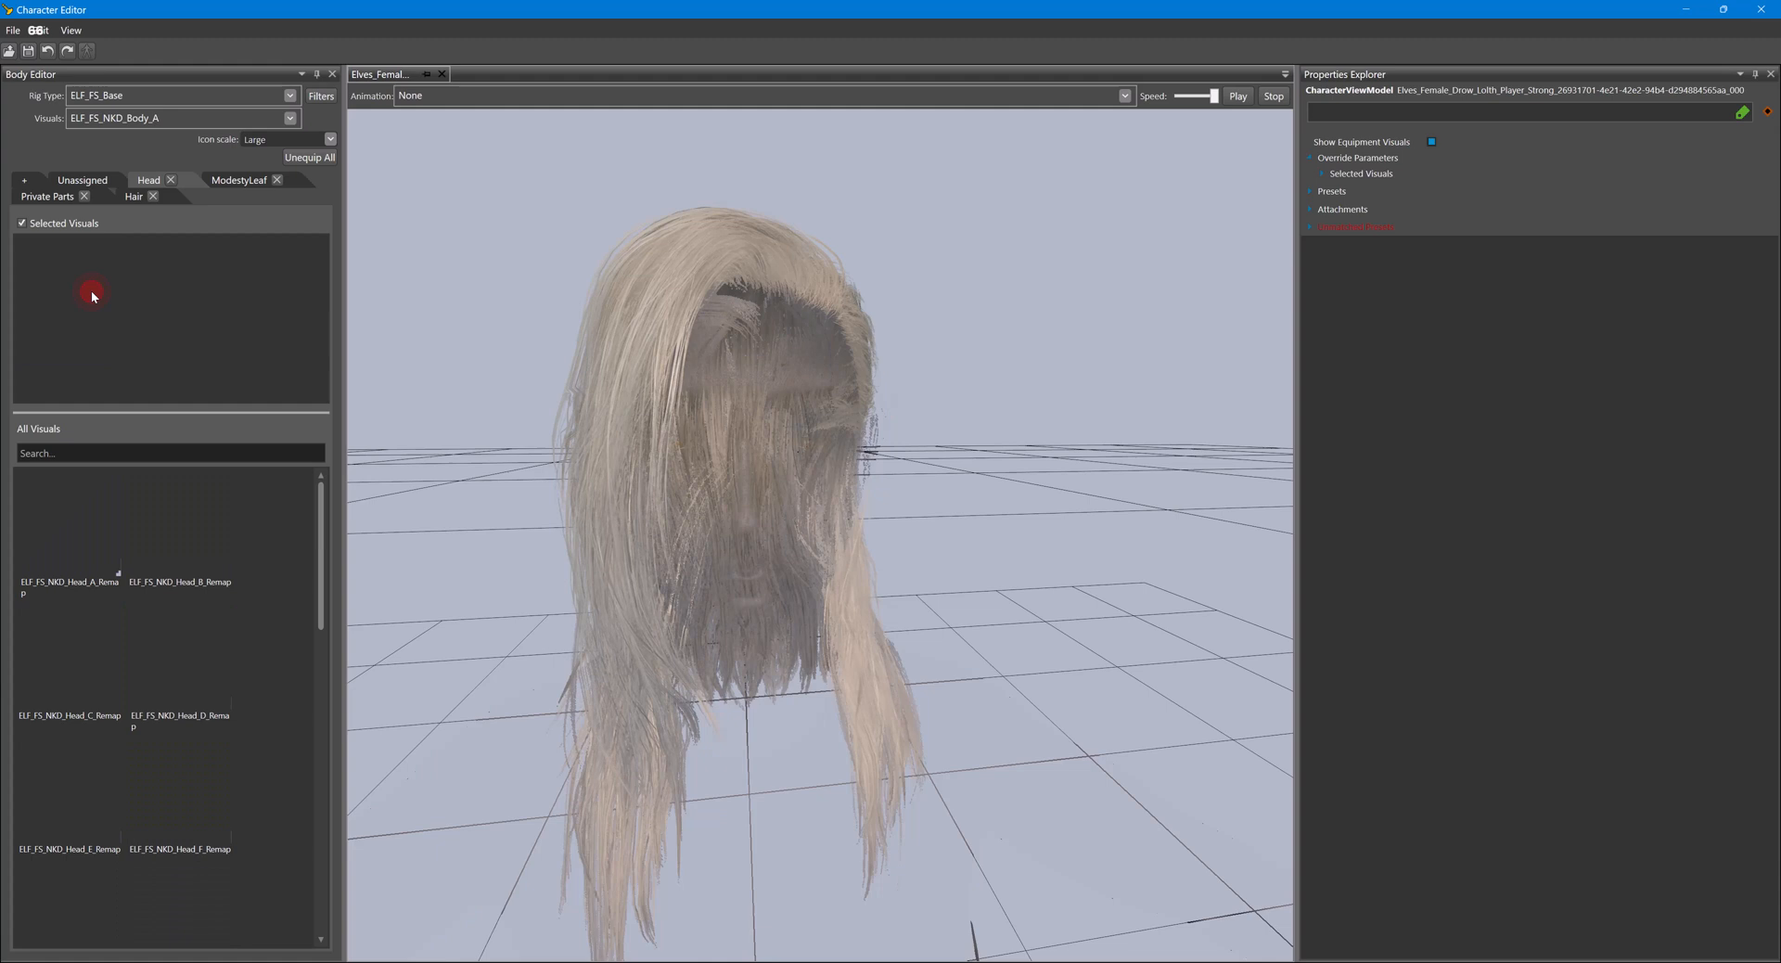
pyautogui.doubleClick(97, 670)
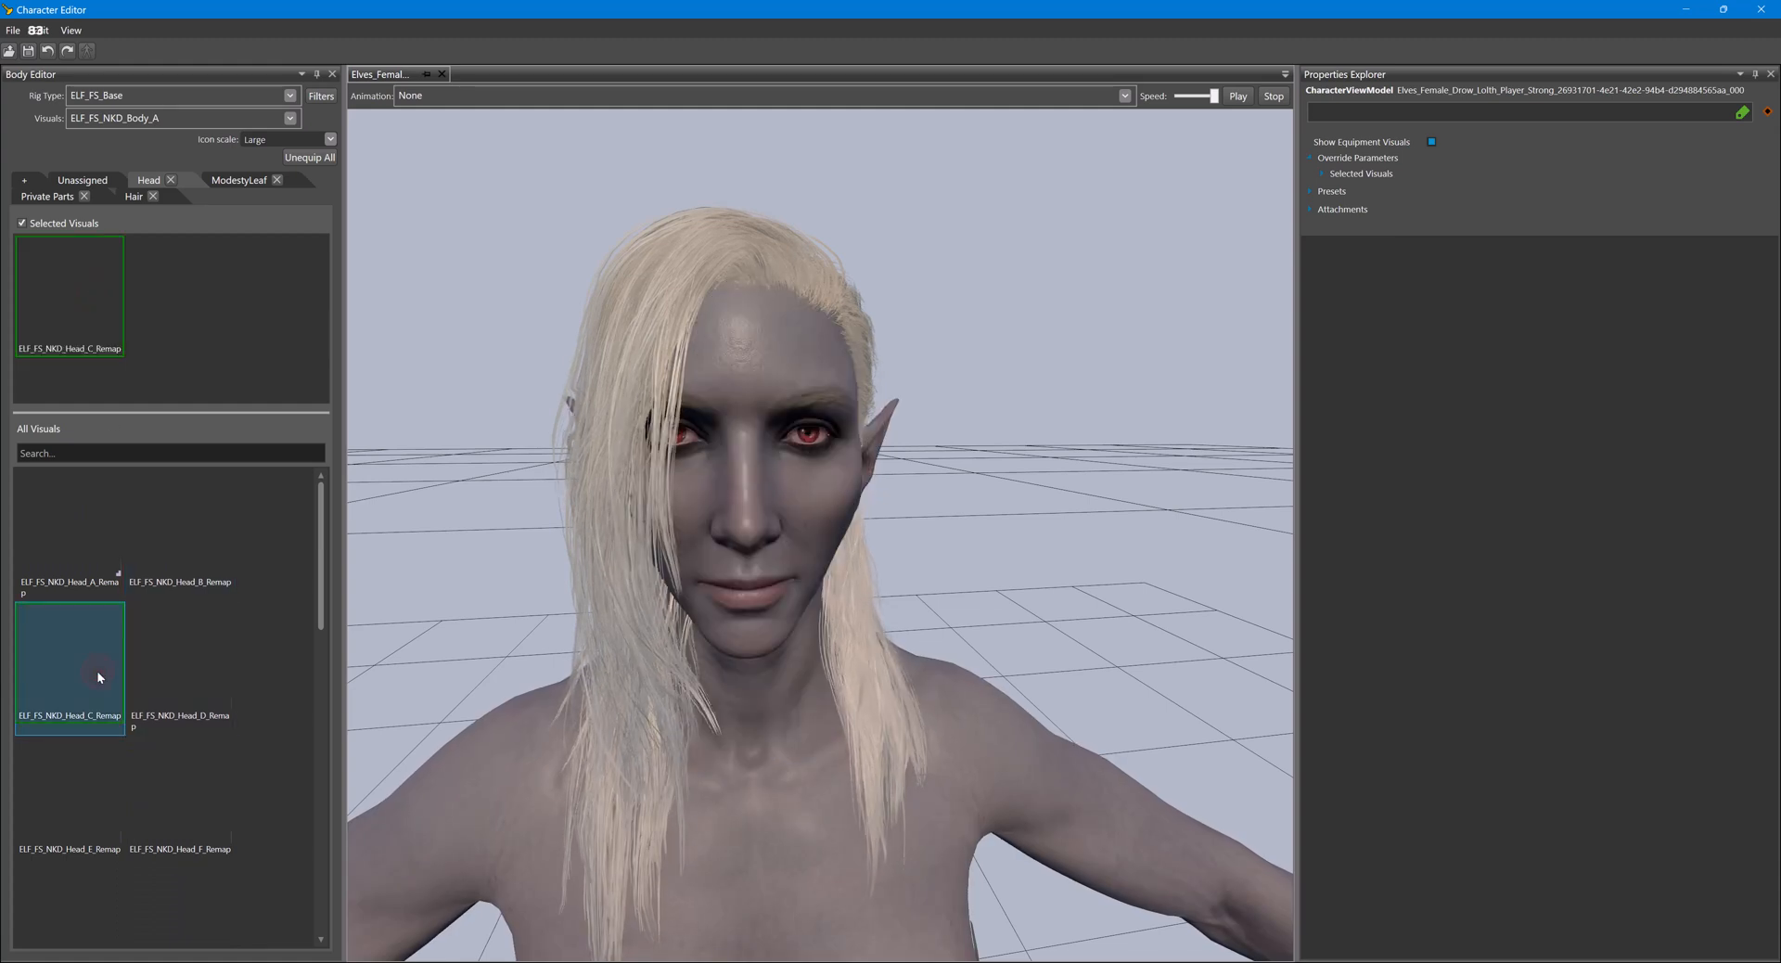
# - Remove the character's current hair visual and equip HAIR_GTY_F_GithyankiCut_Long_C_Spring instead
pyautogui.click(120, 197)
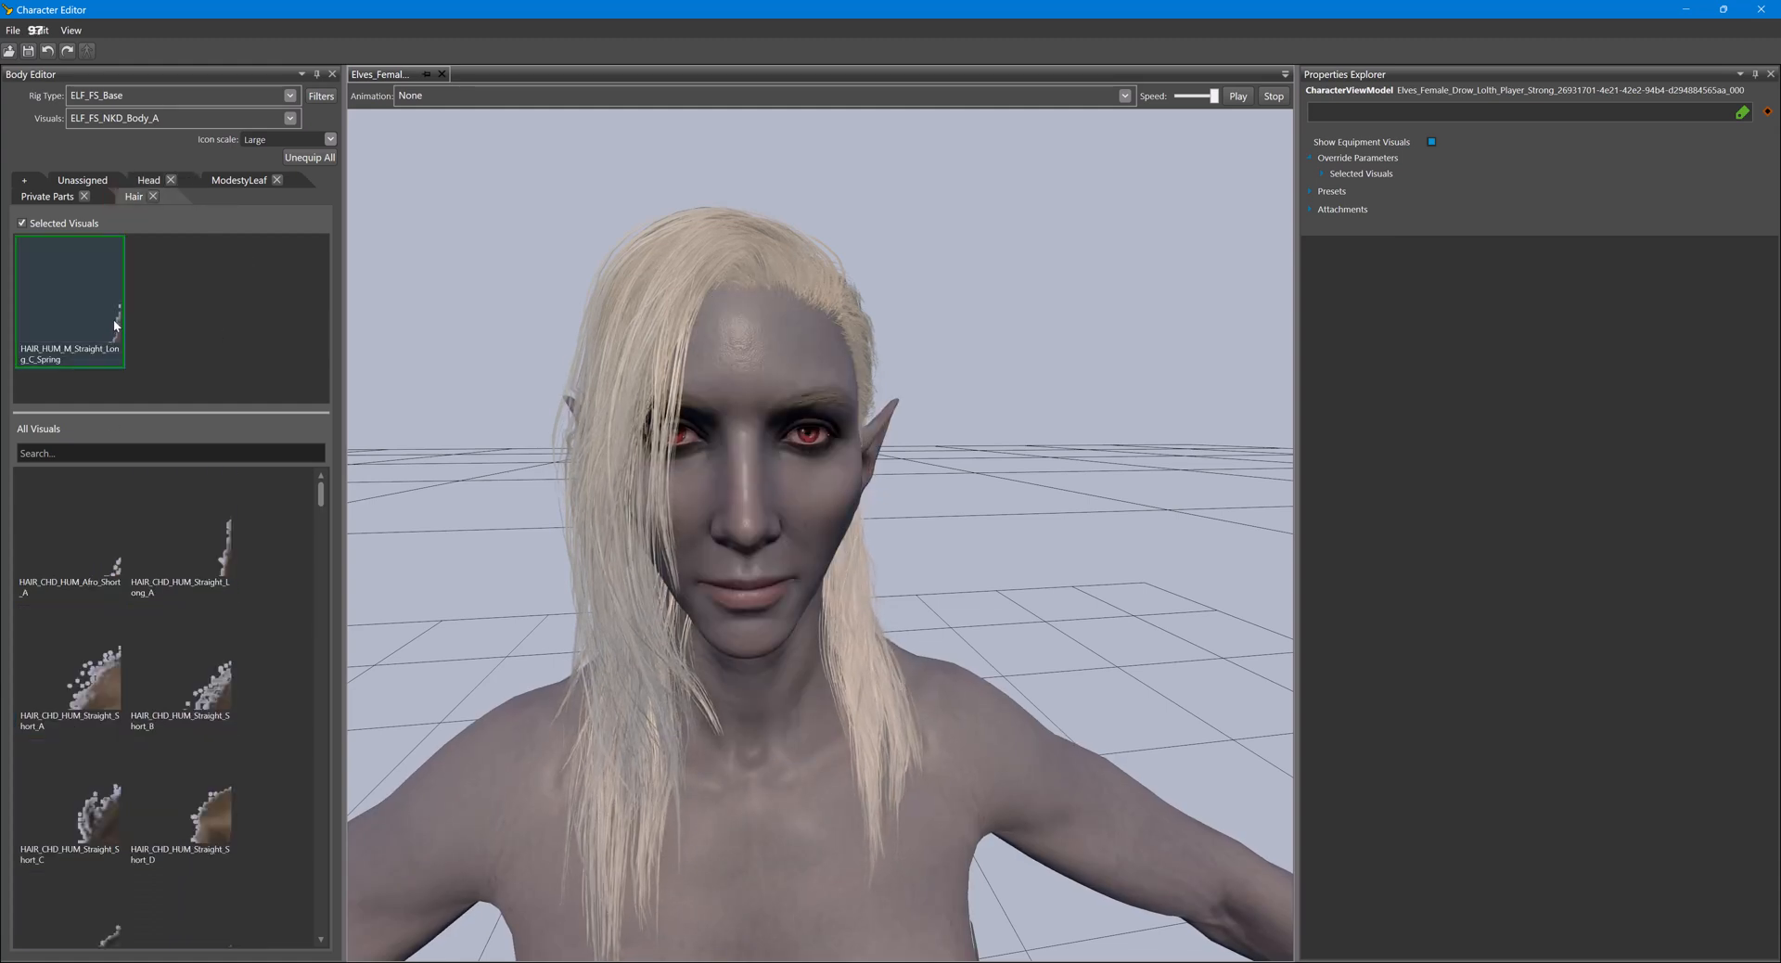
pyautogui.doubleClick(109, 323)
pyautogui.scroll(1, 225, 683)
pyautogui.scroll(-8, 222, 682)
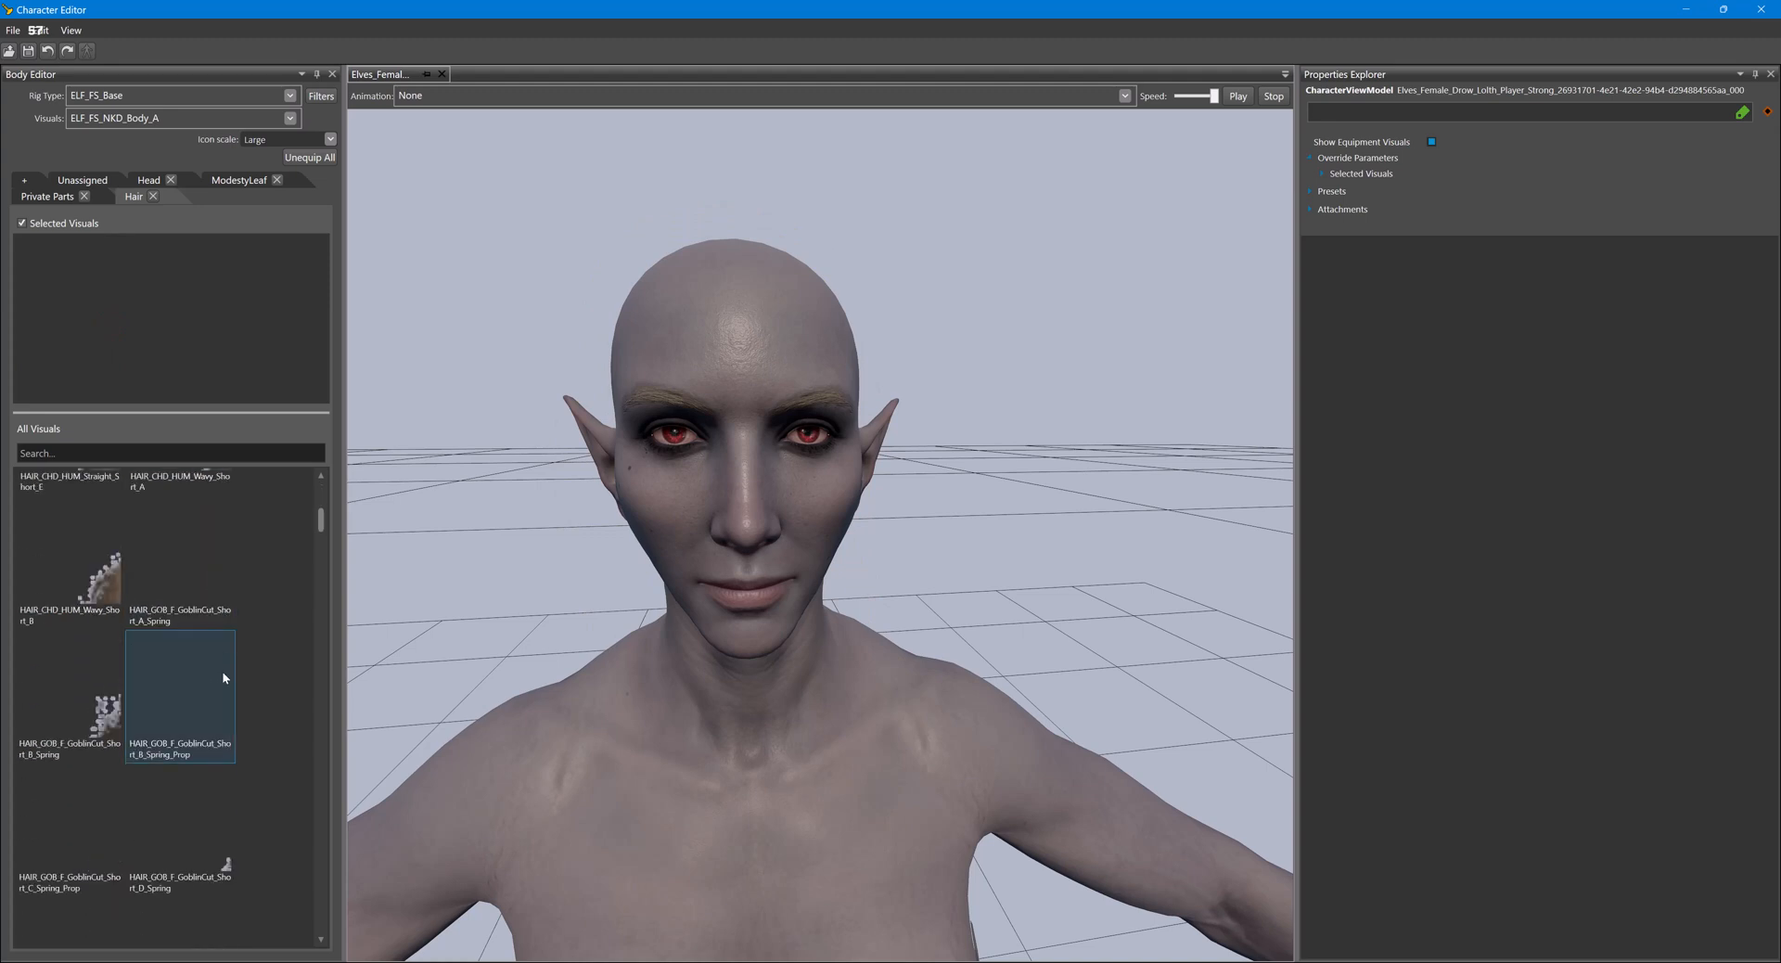
pyautogui.doubleClick(190, 735)
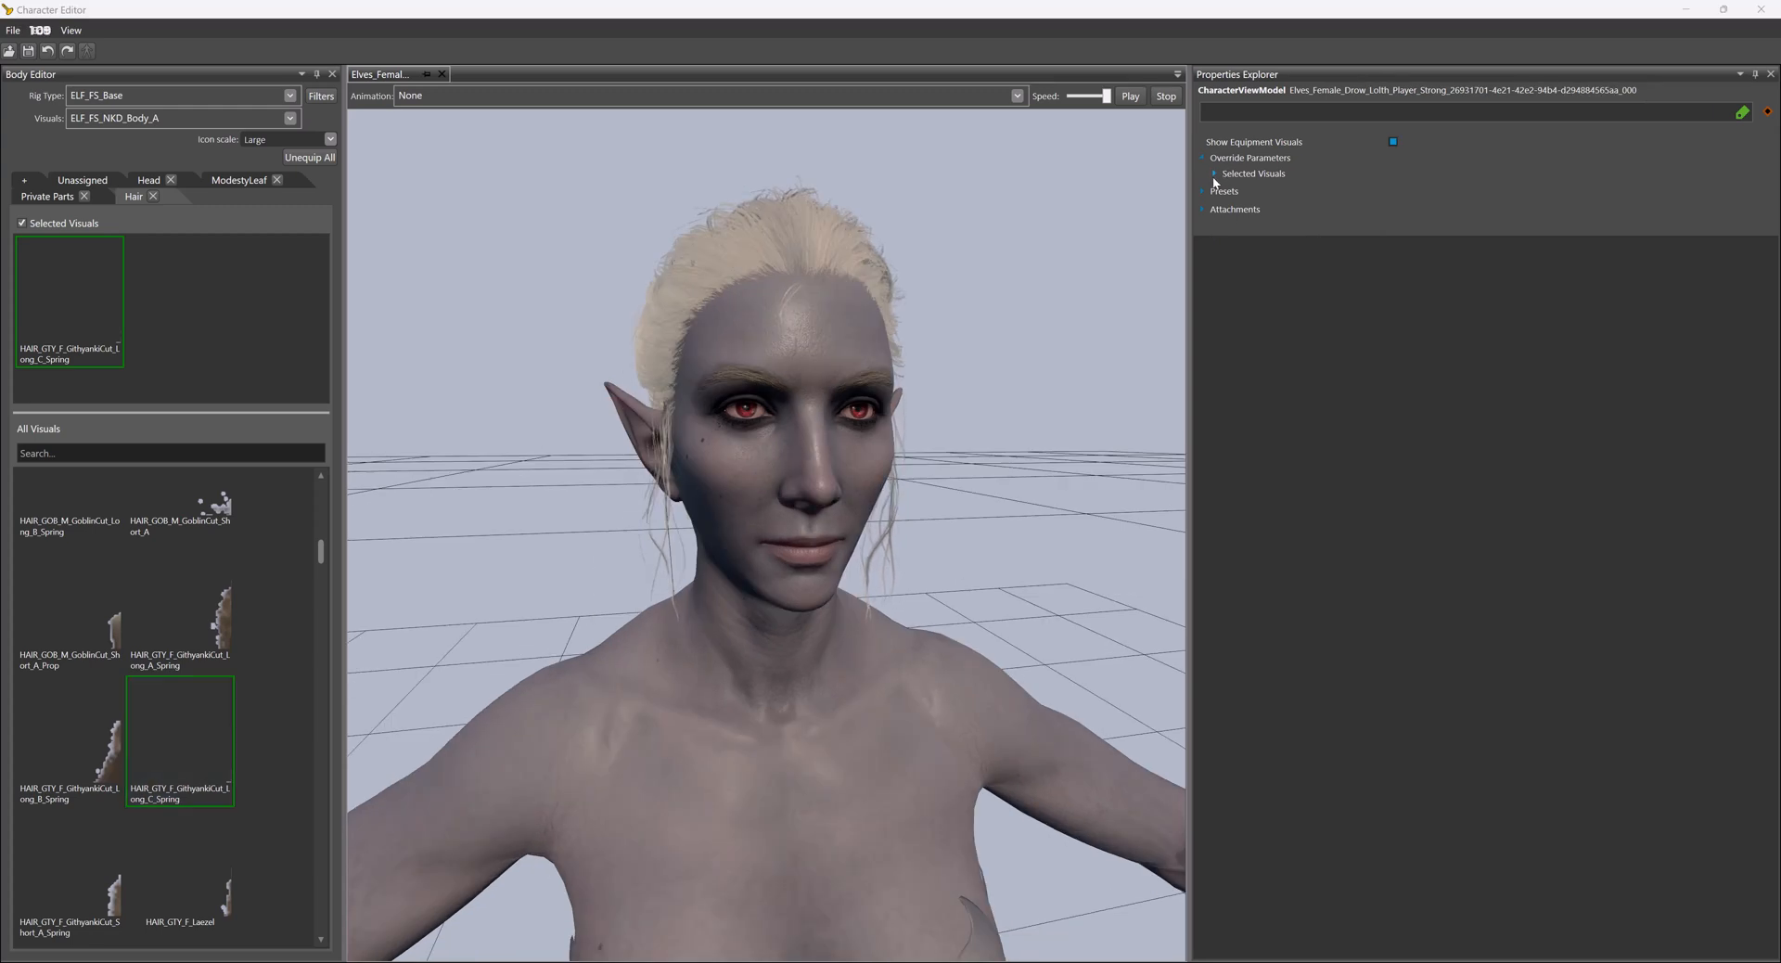
# - Expand the selected visuals under Override Parameters, widen the name column to show full names, and display the equipped head visual
pyautogui.click(1215, 173)
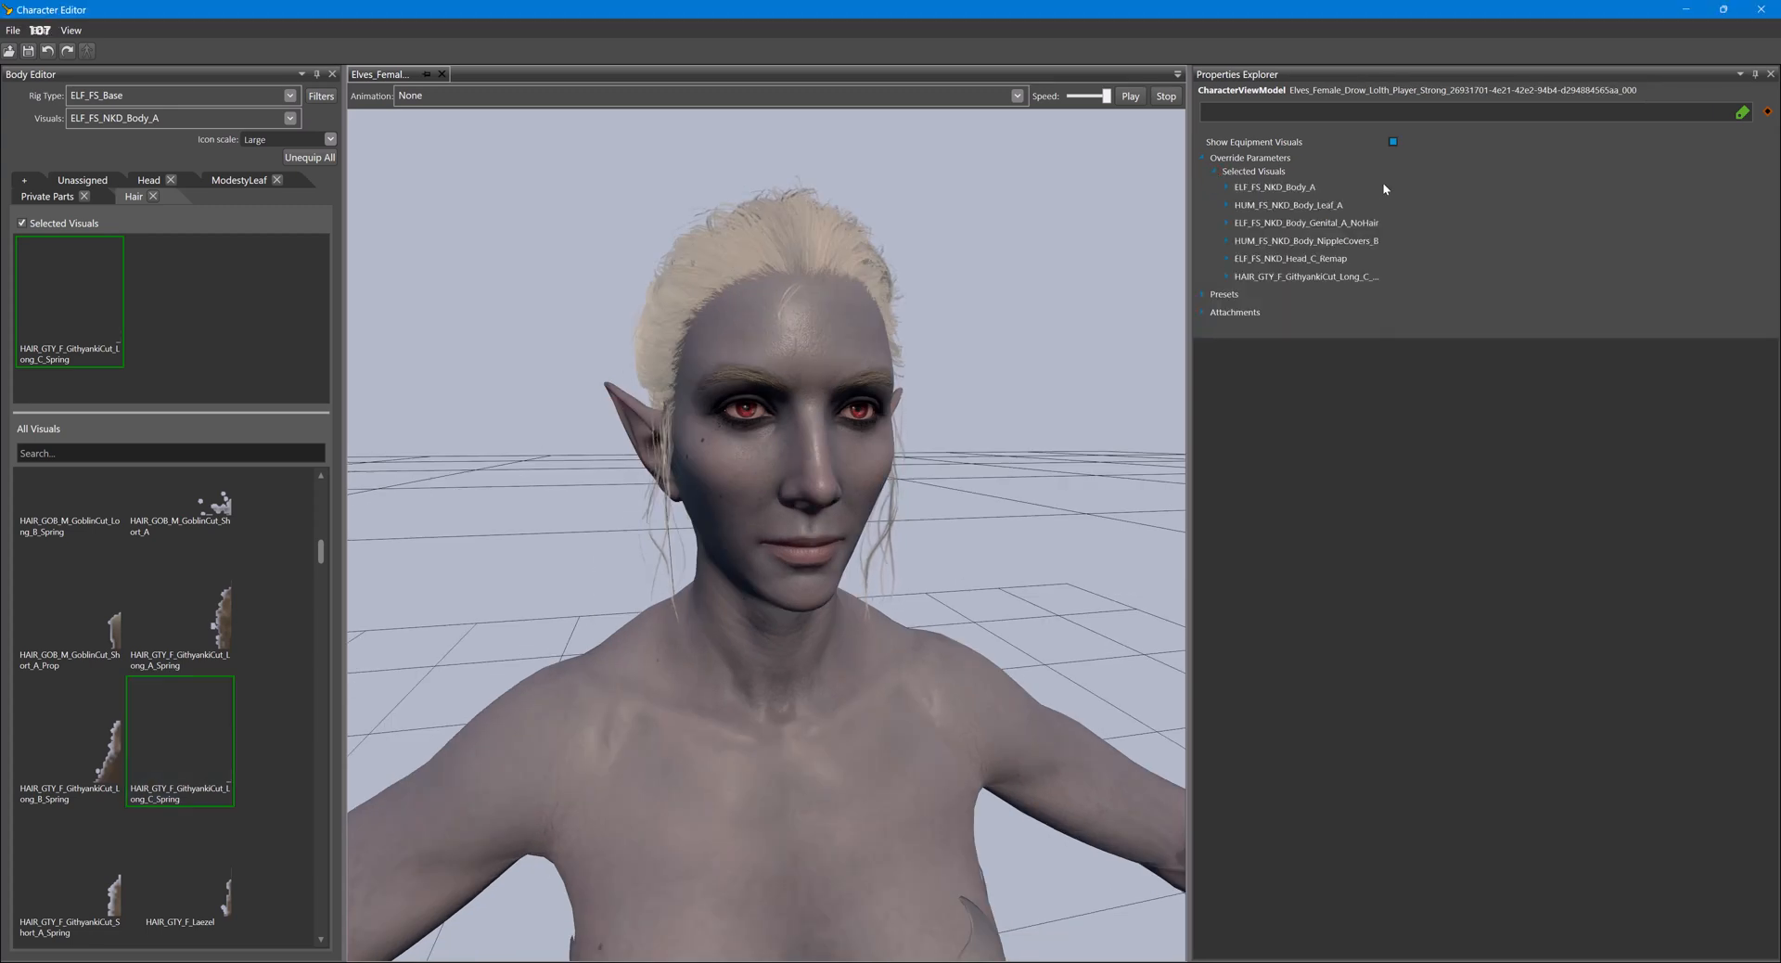
pyautogui.moveTo(1392, 186); pyautogui.dragTo(1421, 186)
pyautogui.click(130, 179)
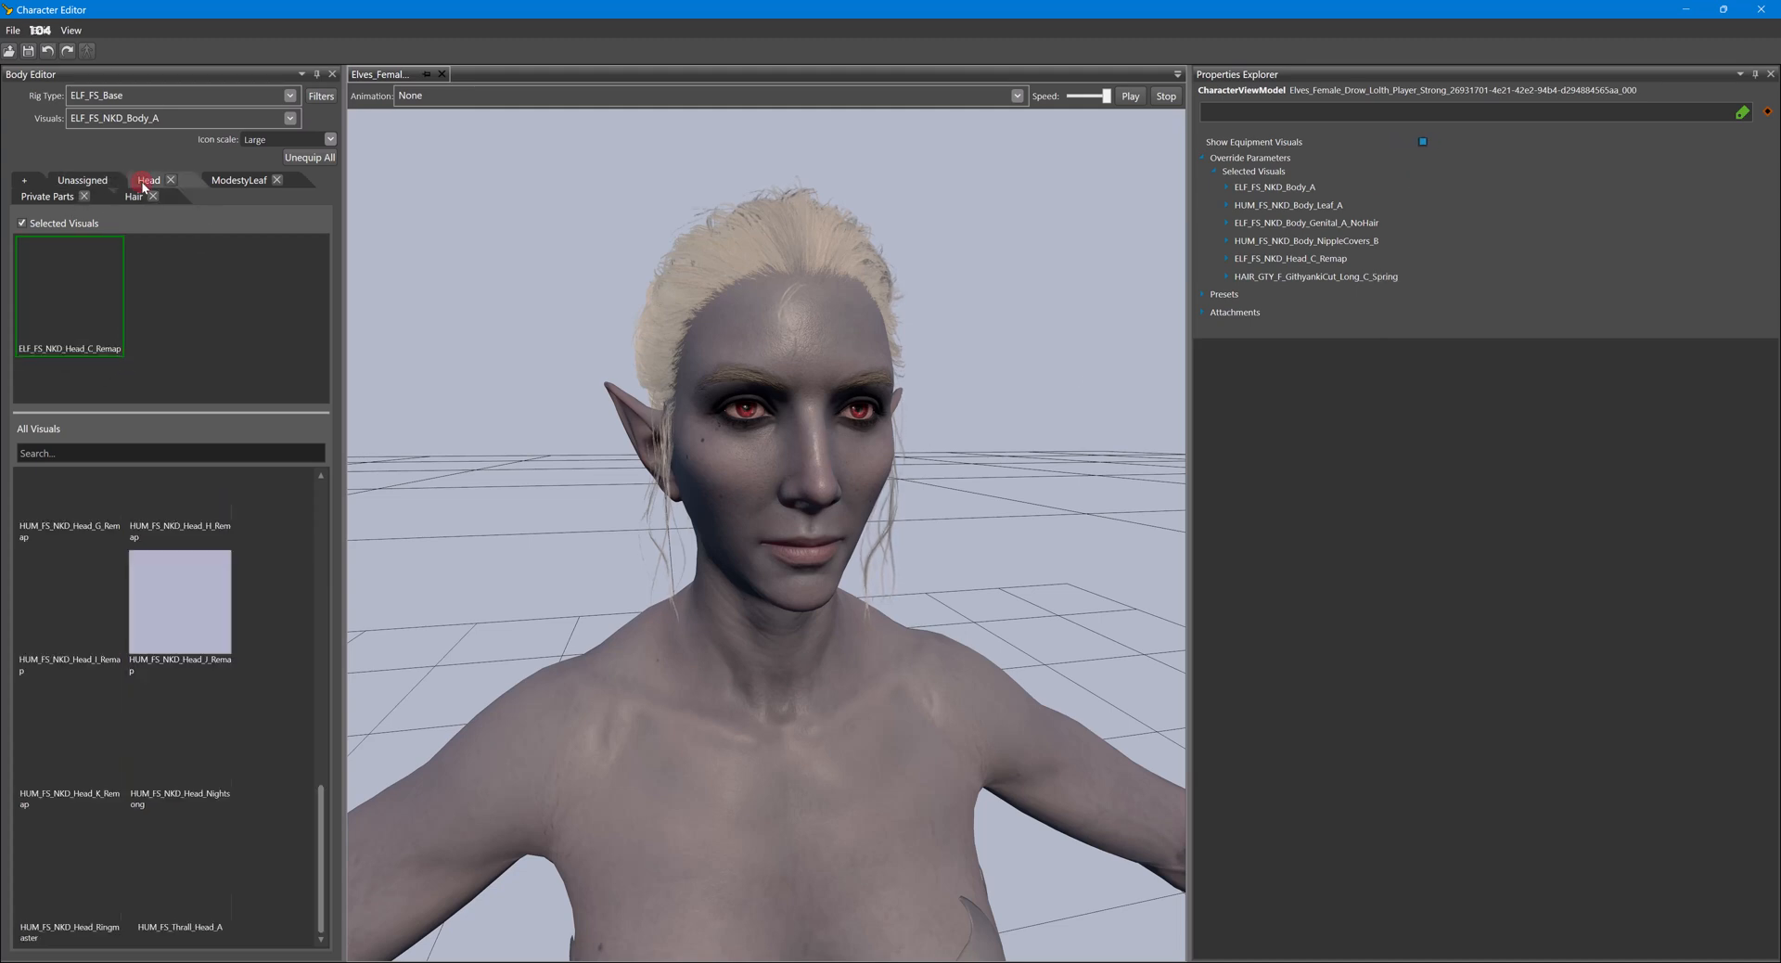
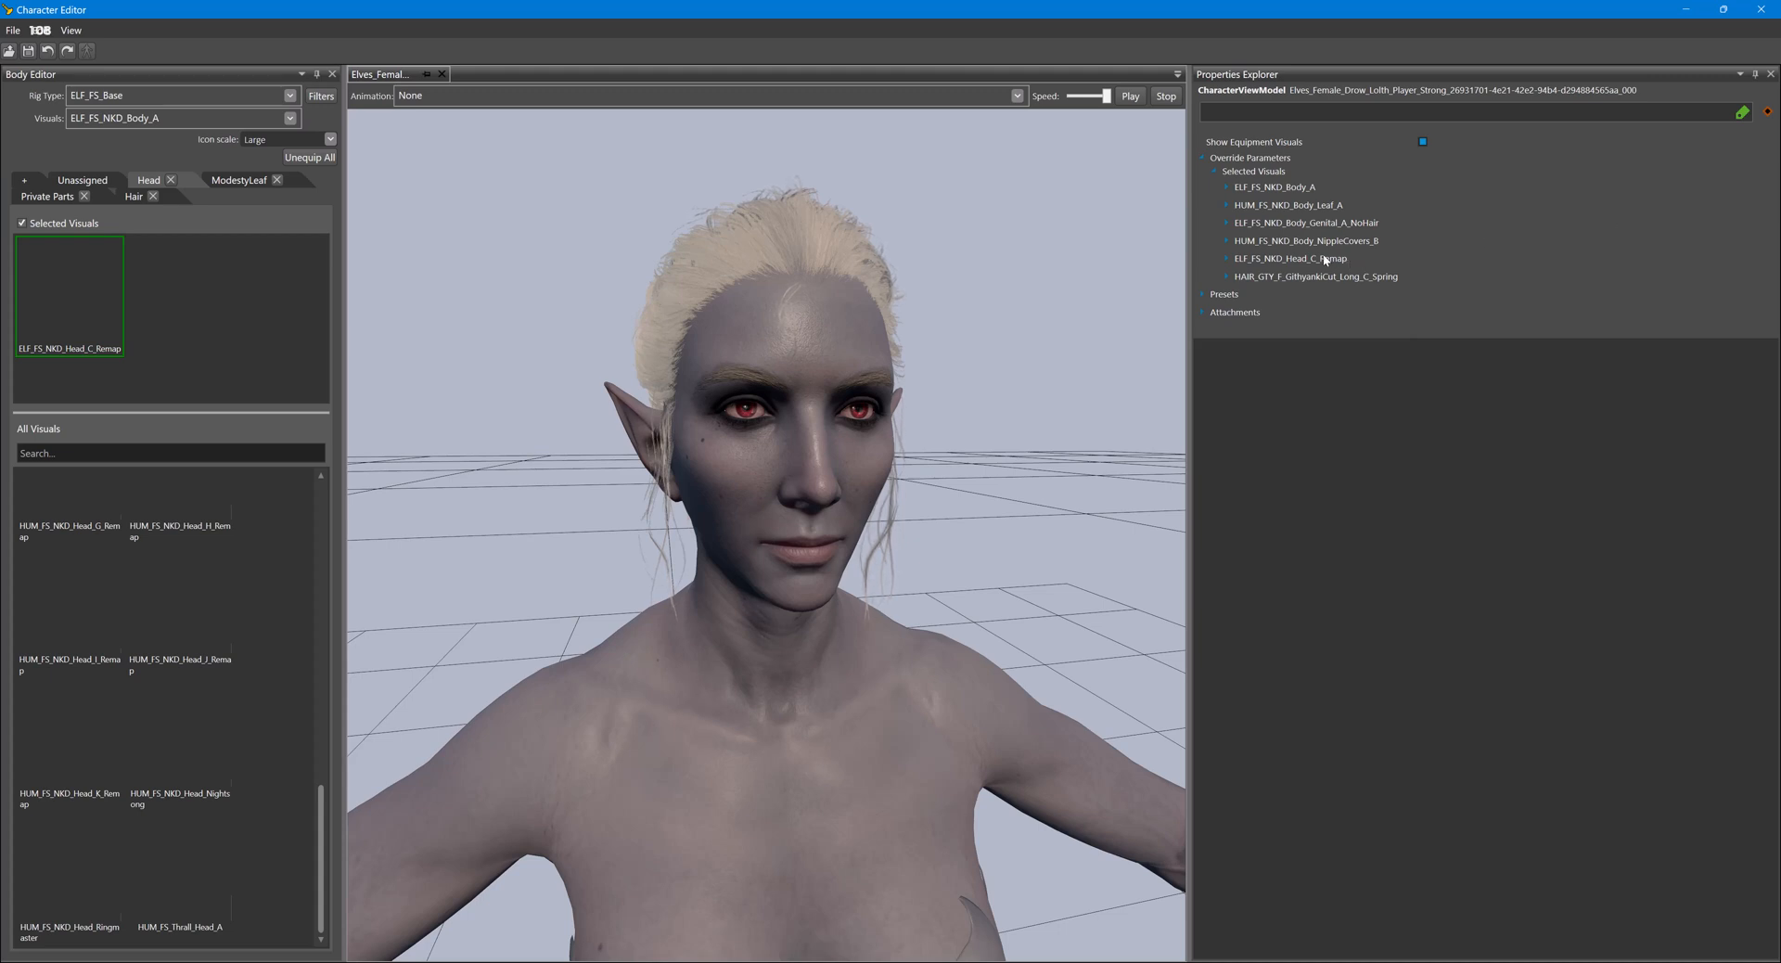
# - Expand the ELF_FS_NKD_Head_C_Remap visual's sub-objects and set the first sub-object's material to ELF_F_NKD_Head_Shadowheart
pyautogui.click(1227, 258)
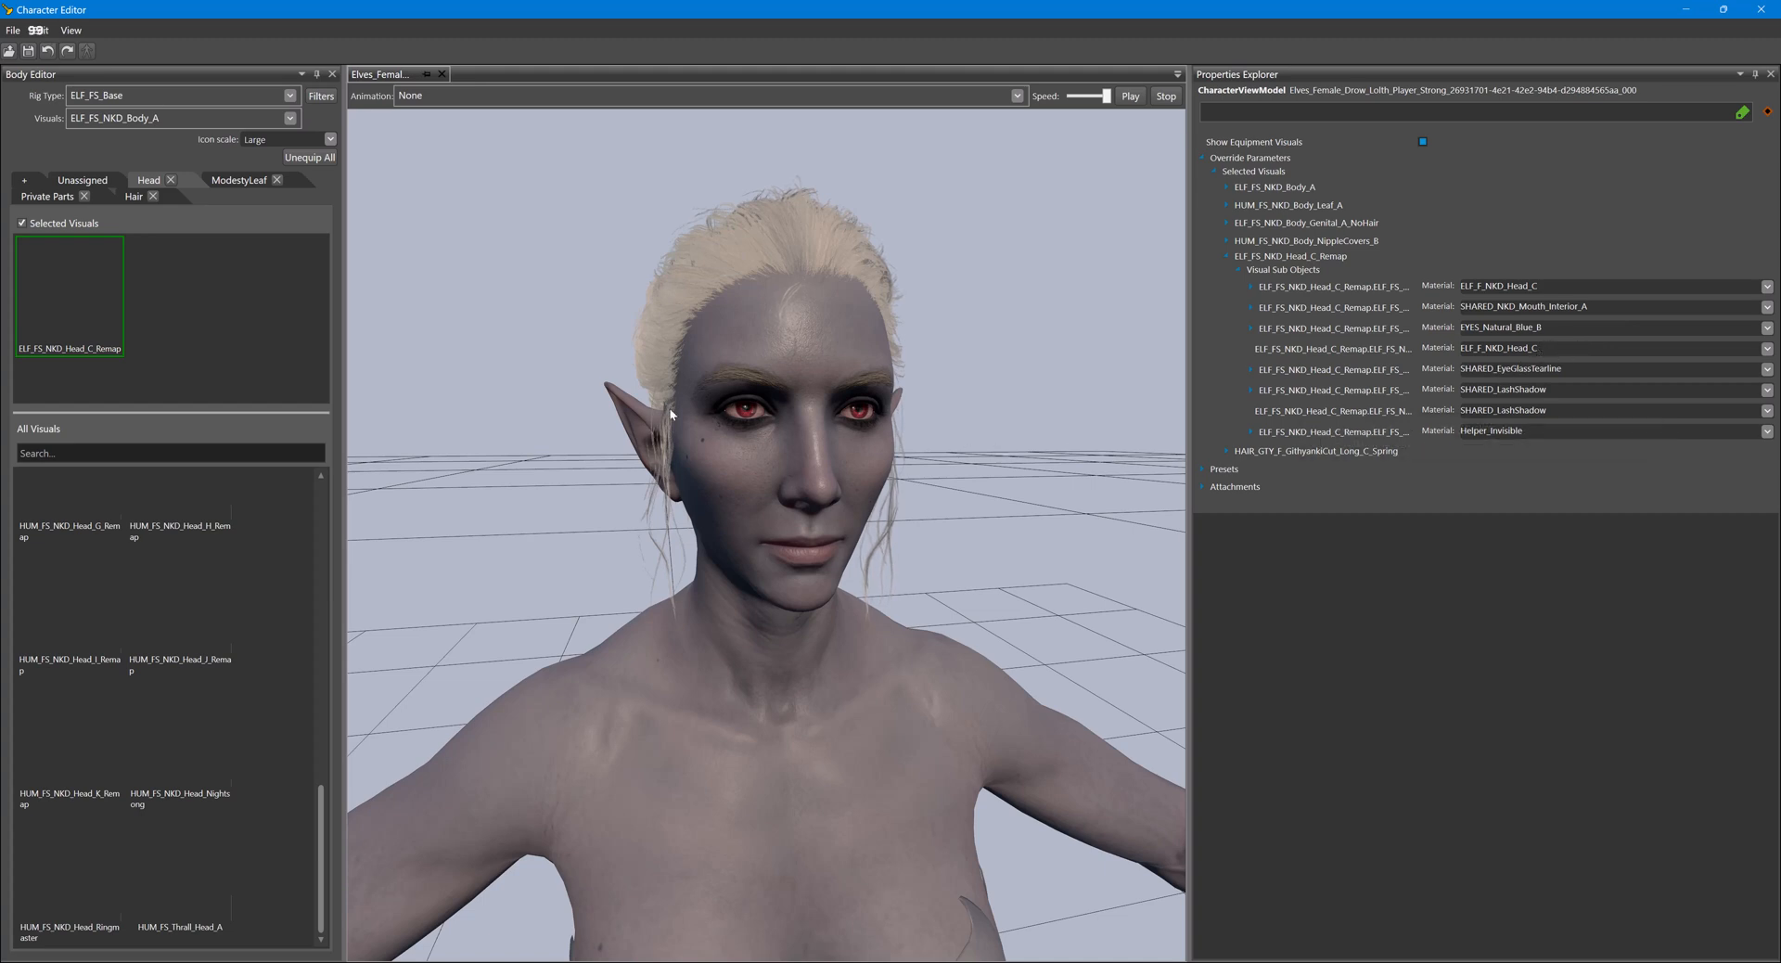
pyautogui.click(1767, 286)
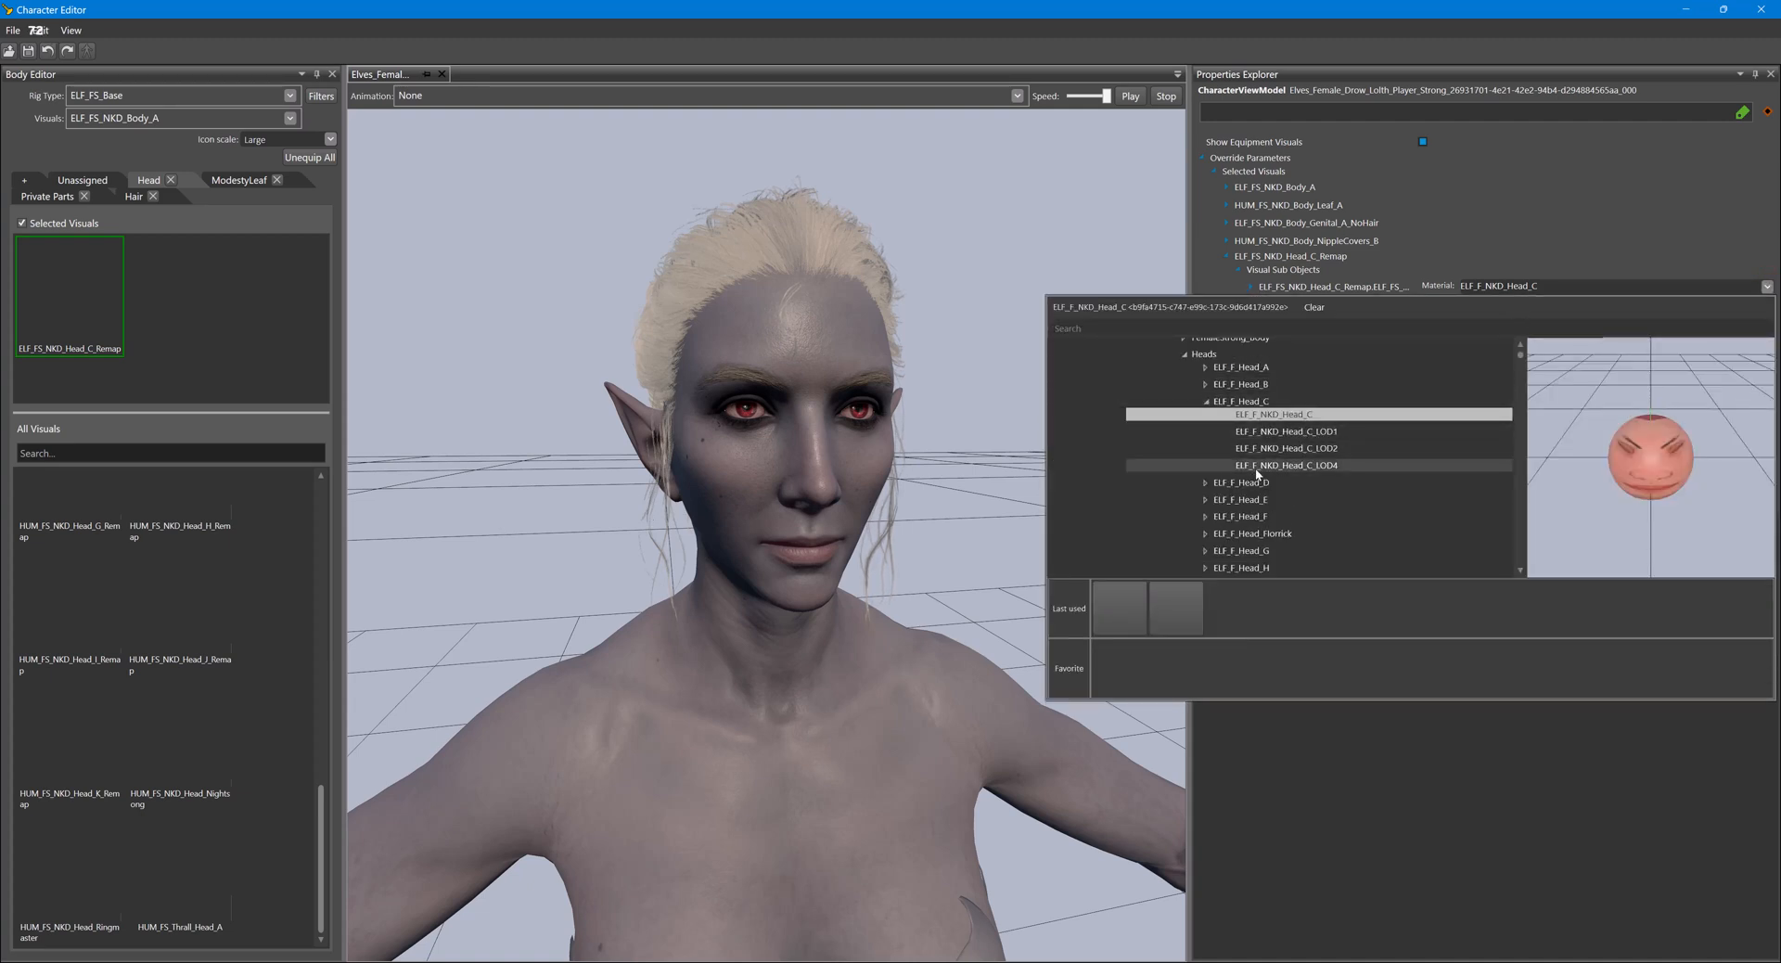
pyautogui.scroll(1, 1257, 473)
pyautogui.scroll(-2, 1248, 491)
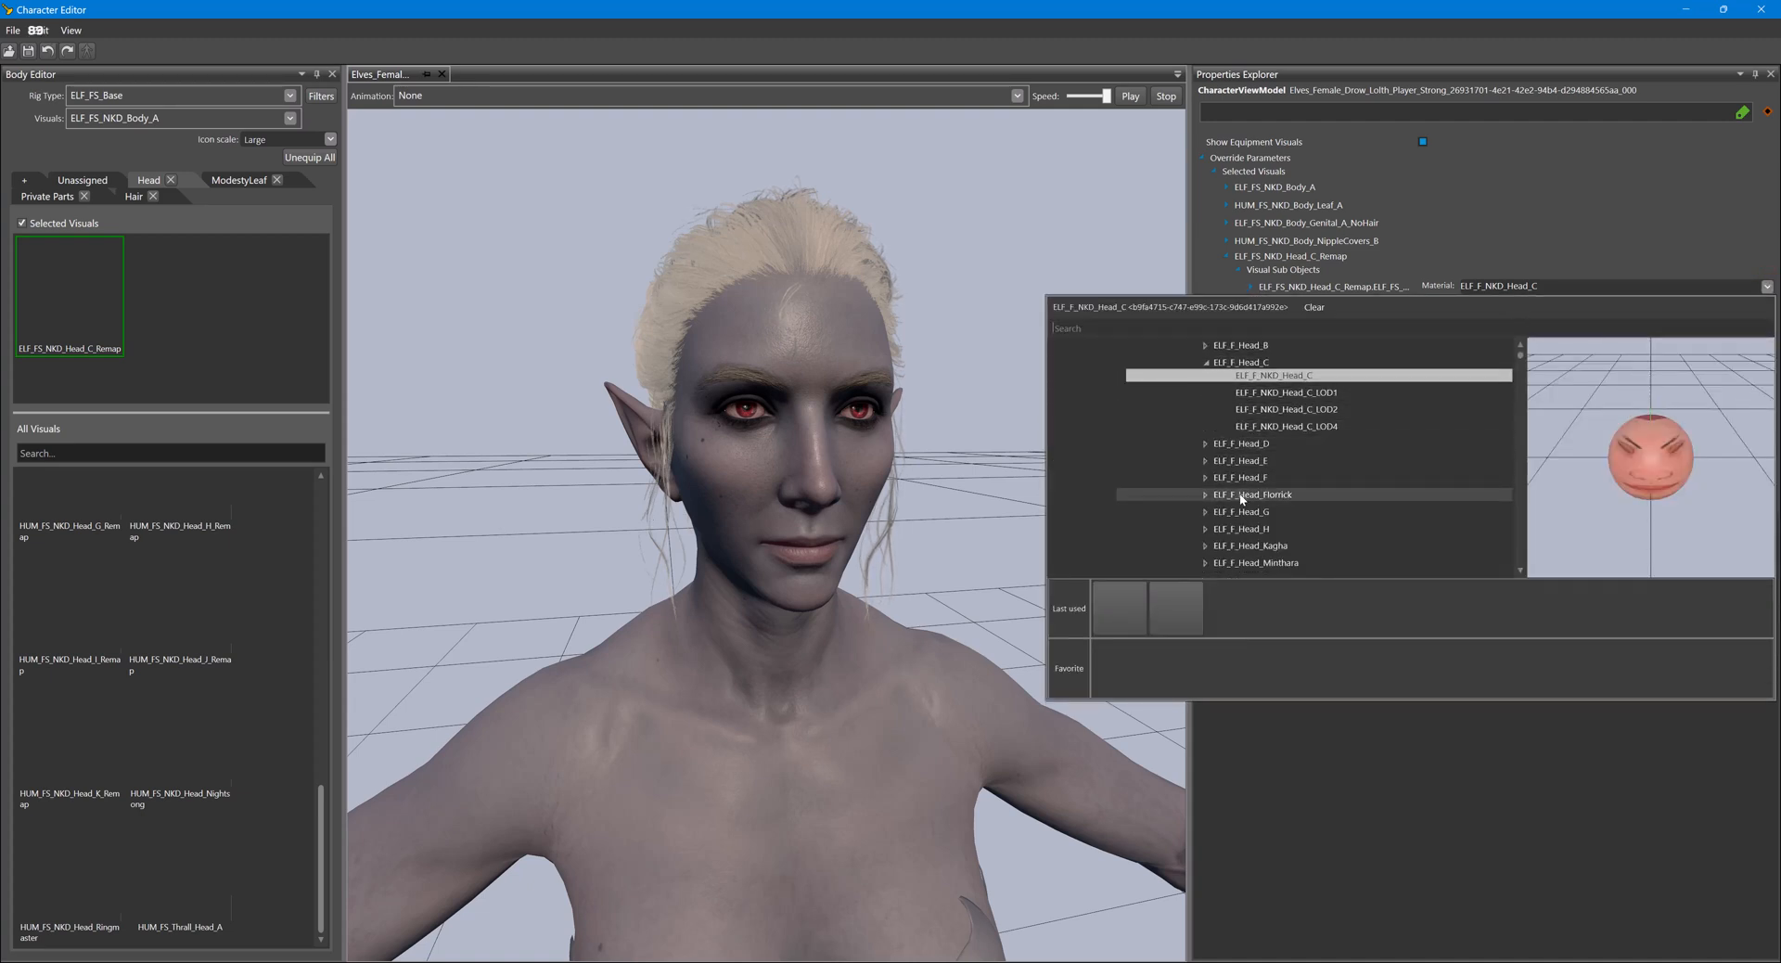
pyautogui.scroll(-2, 1243, 499)
pyautogui.click(1273, 549)
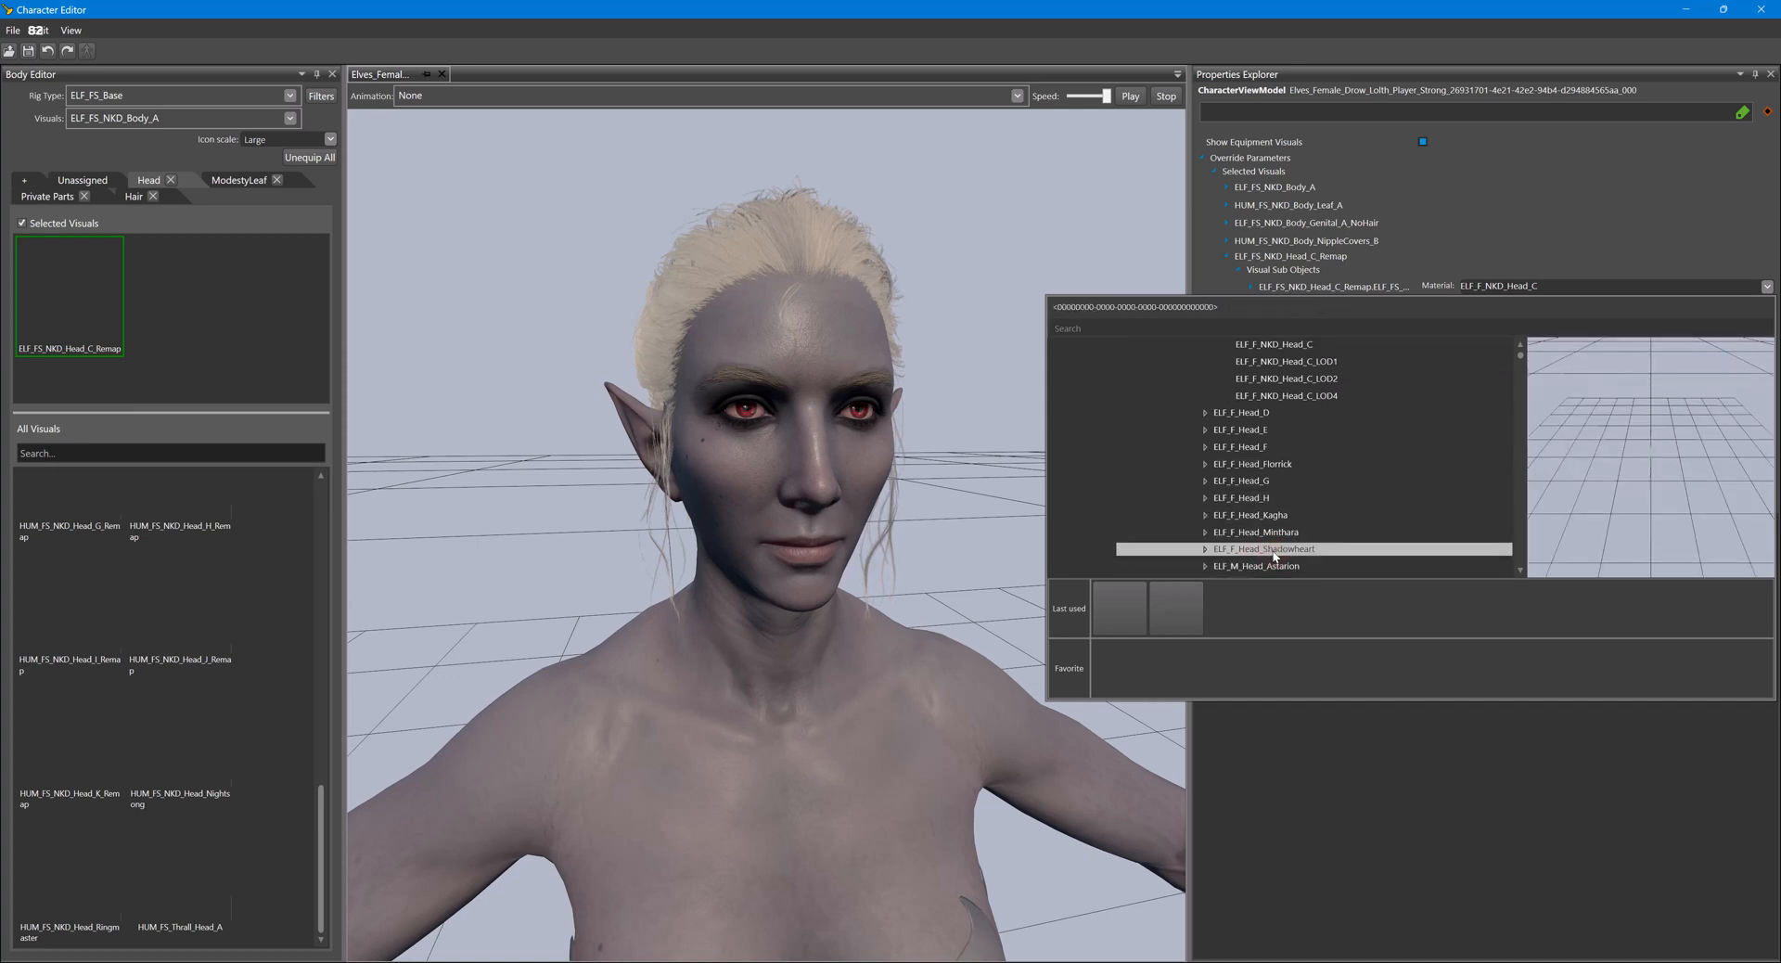
pyautogui.doubleClick(1271, 550)
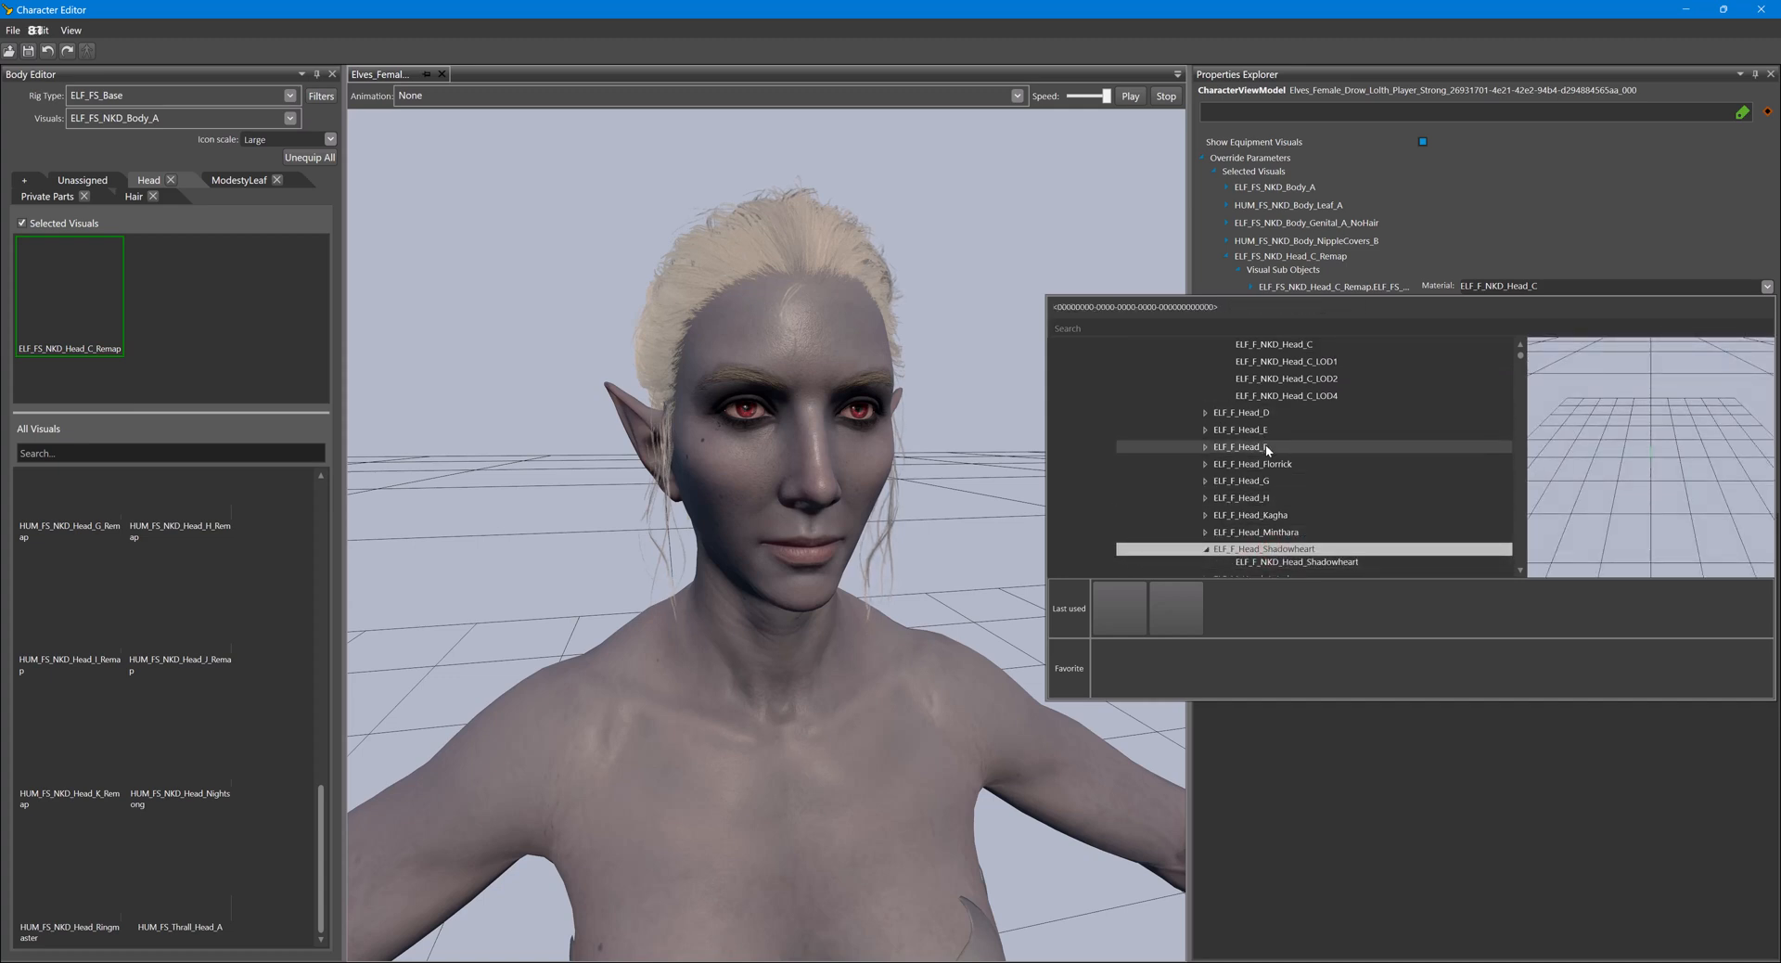
pyautogui.scroll(10, 1268, 446)
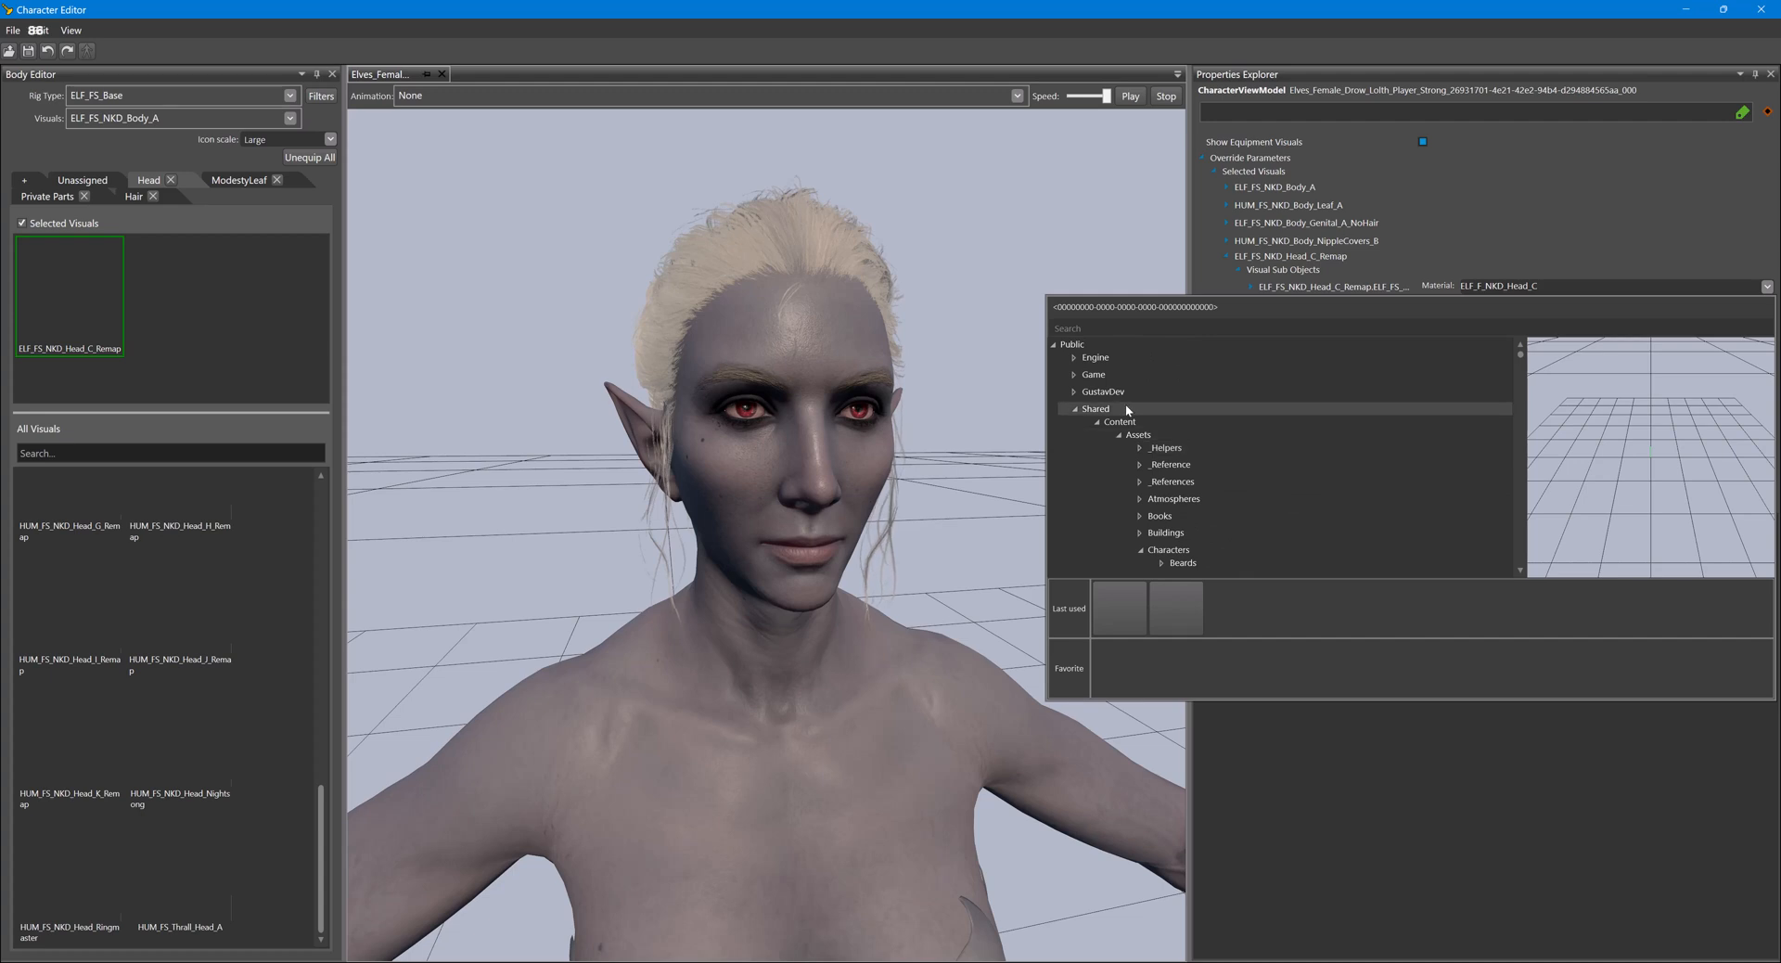
pyautogui.scroll(-2, 1178, 482)
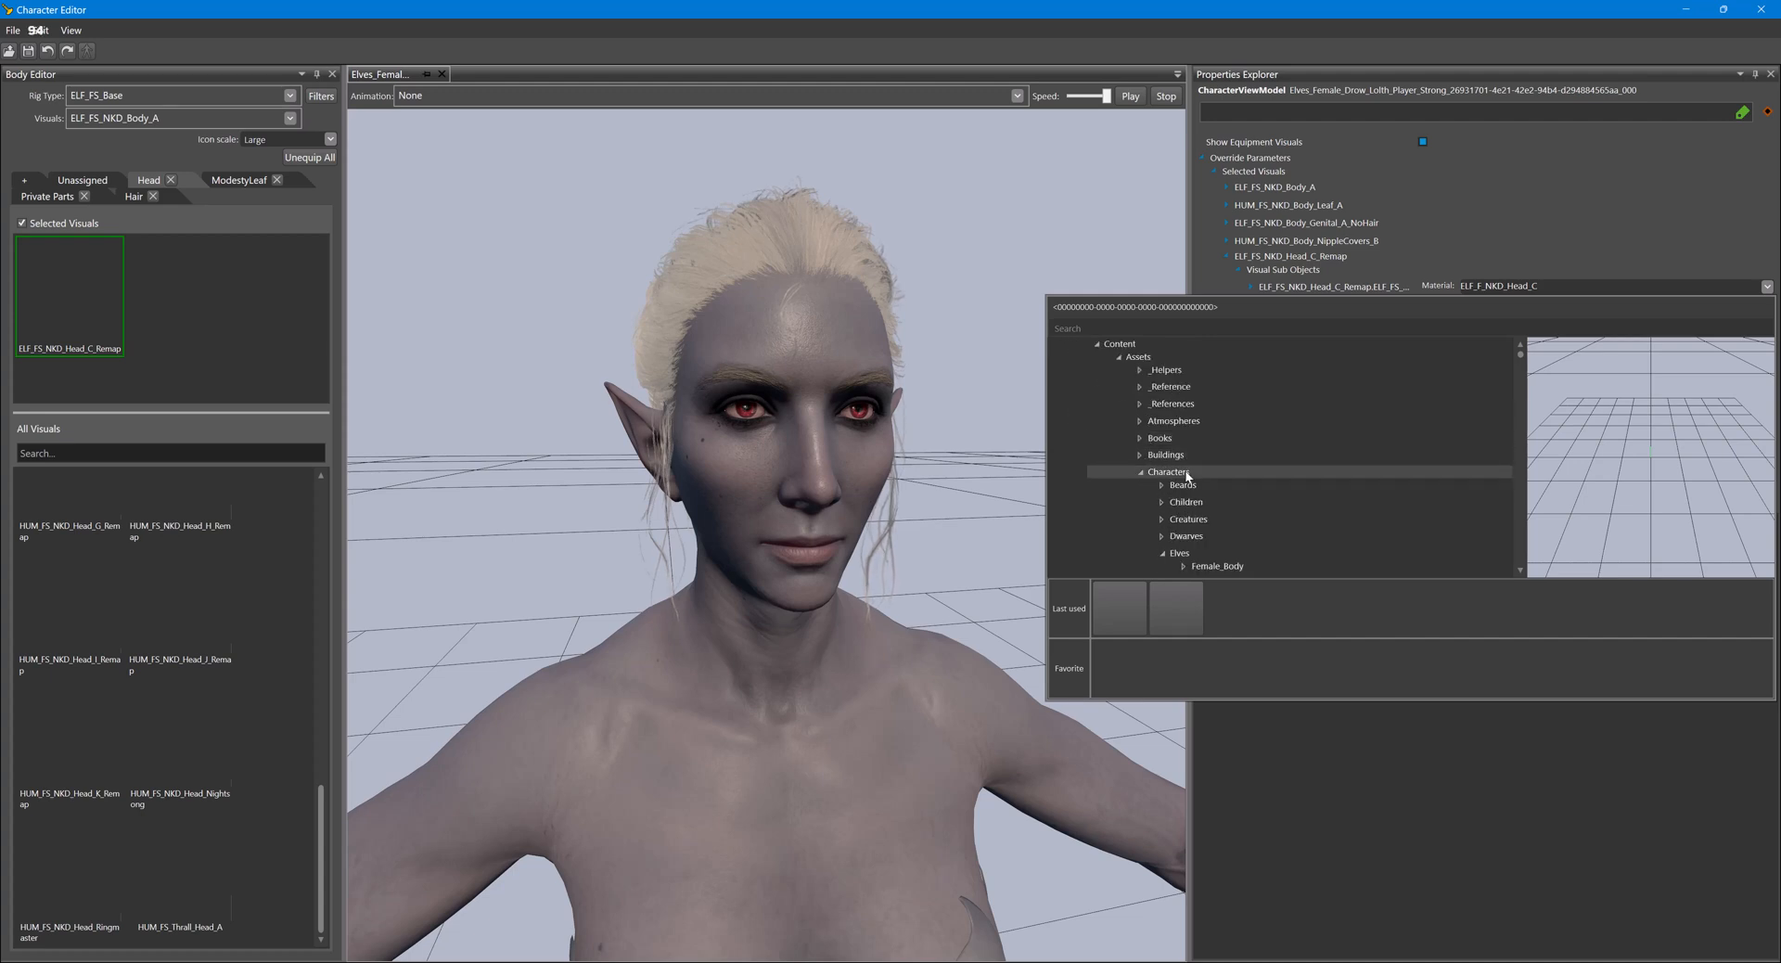
pyautogui.scroll(-2, 1187, 476)
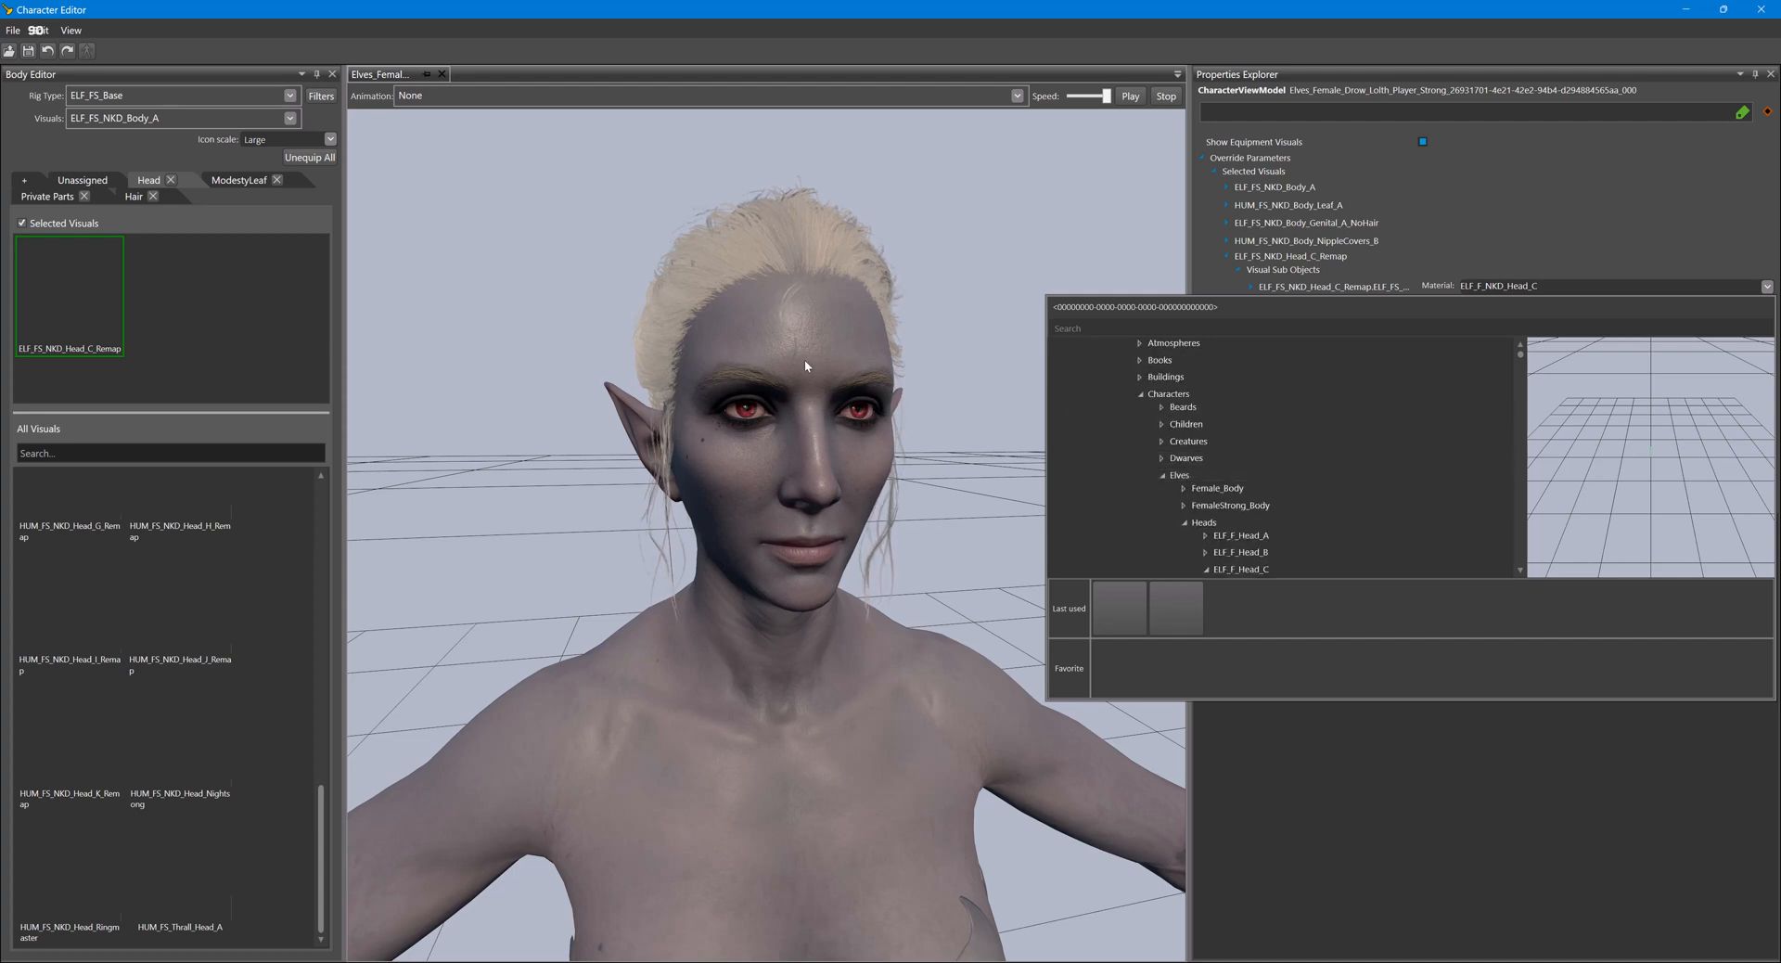
pyautogui.scroll(-3, 1262, 455)
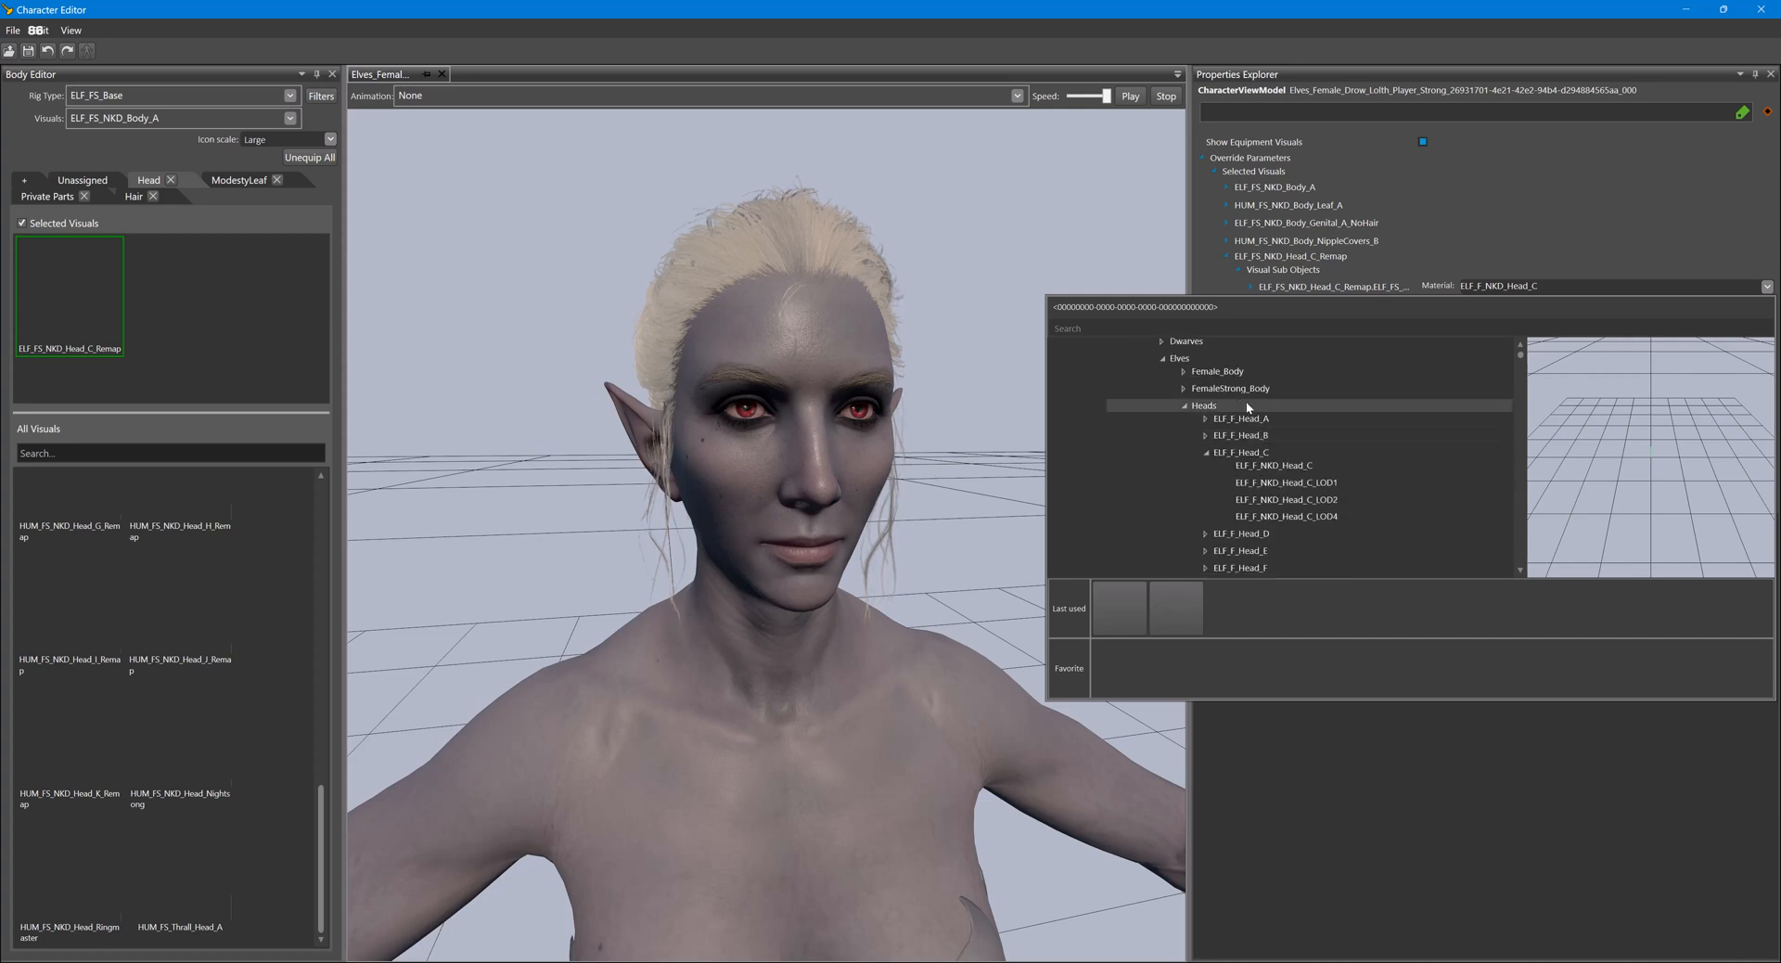
pyautogui.scroll(-1, 1241, 393)
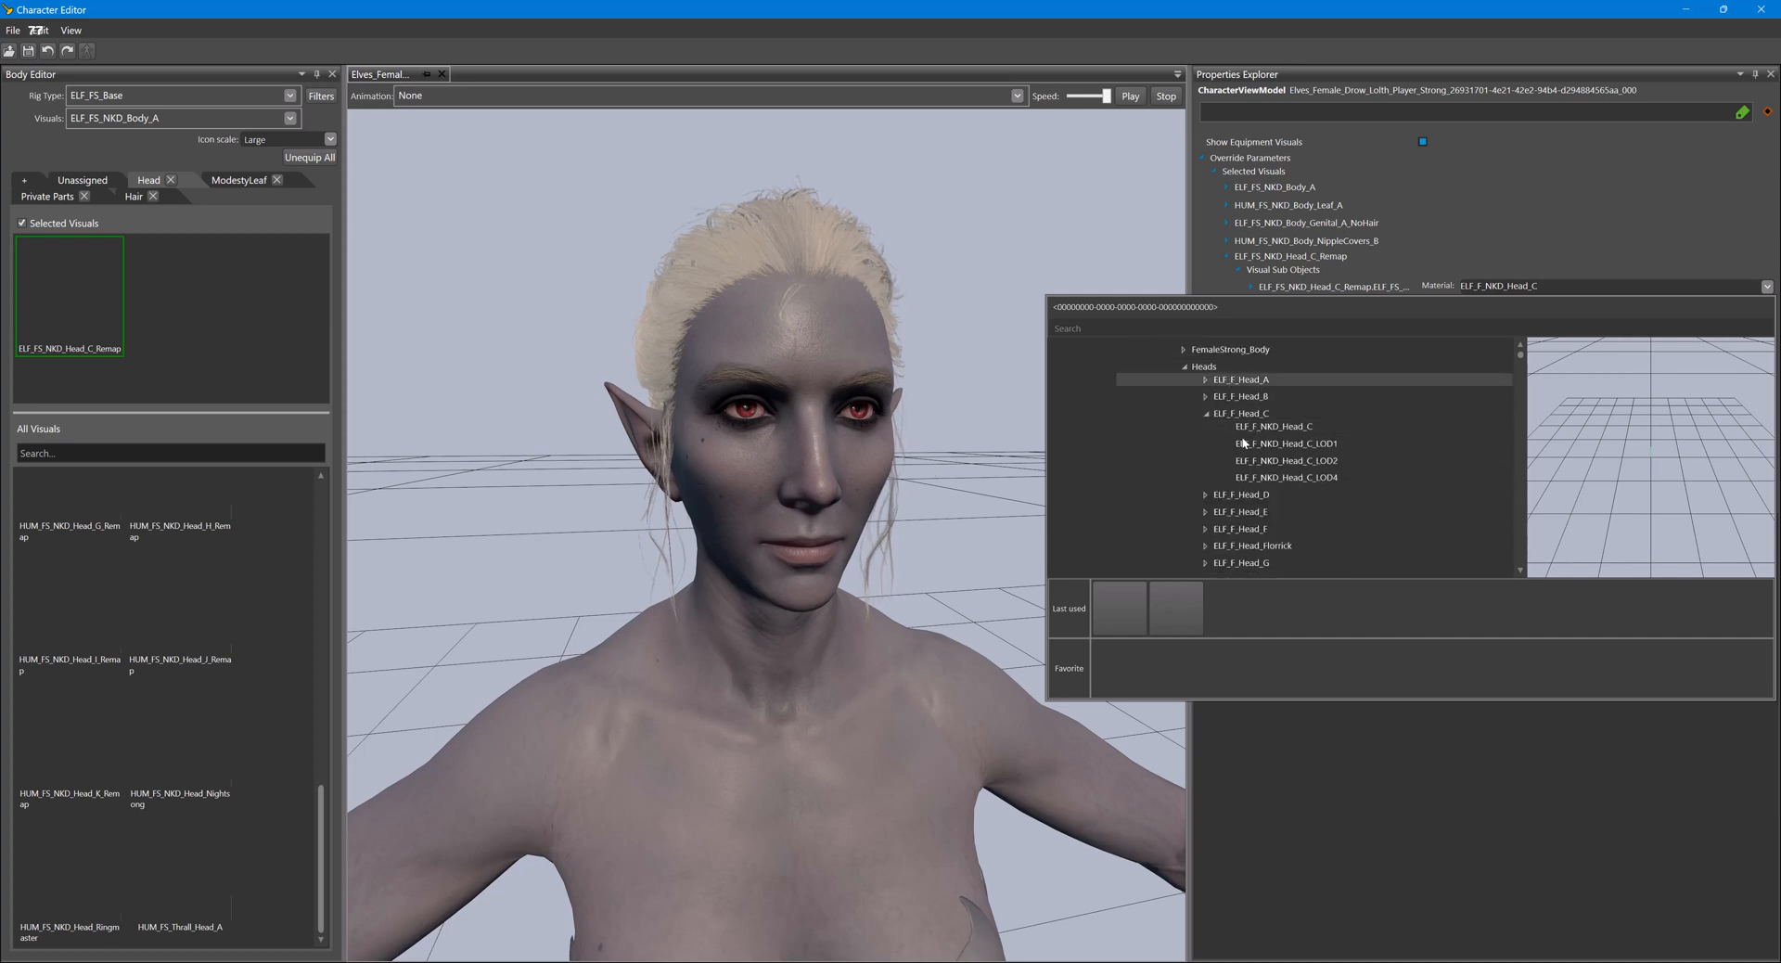
pyautogui.scroll(-3, 1261, 516)
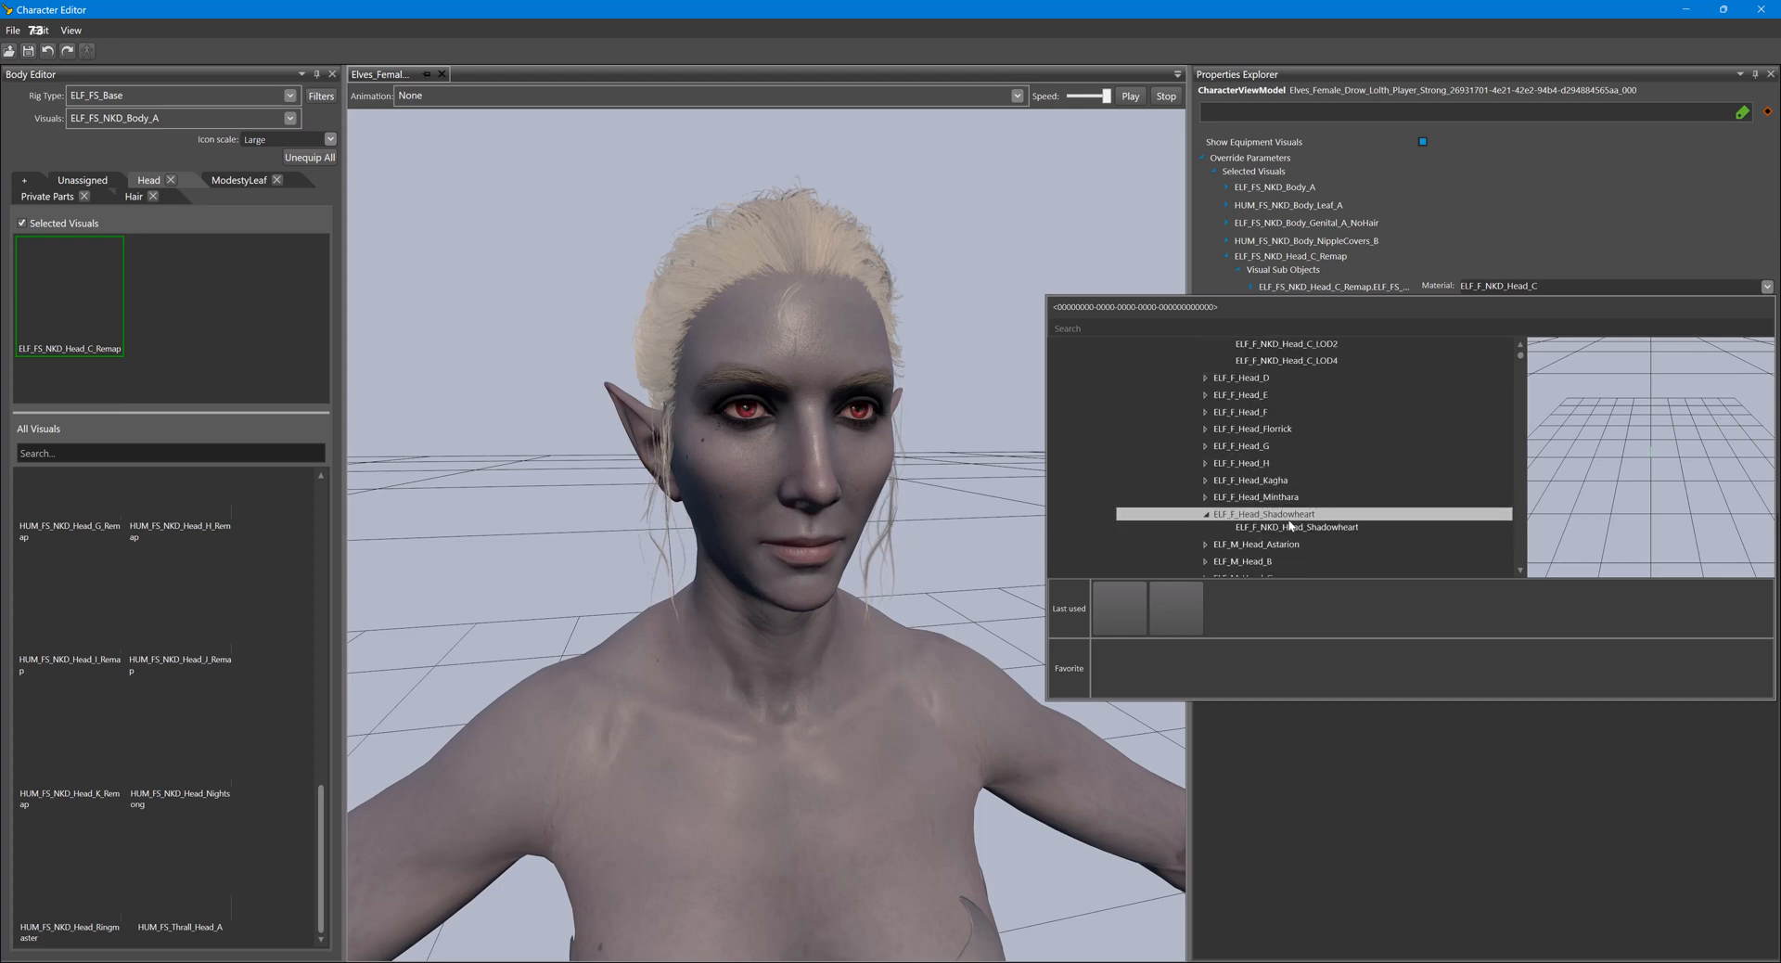
pyautogui.click(1289, 526)
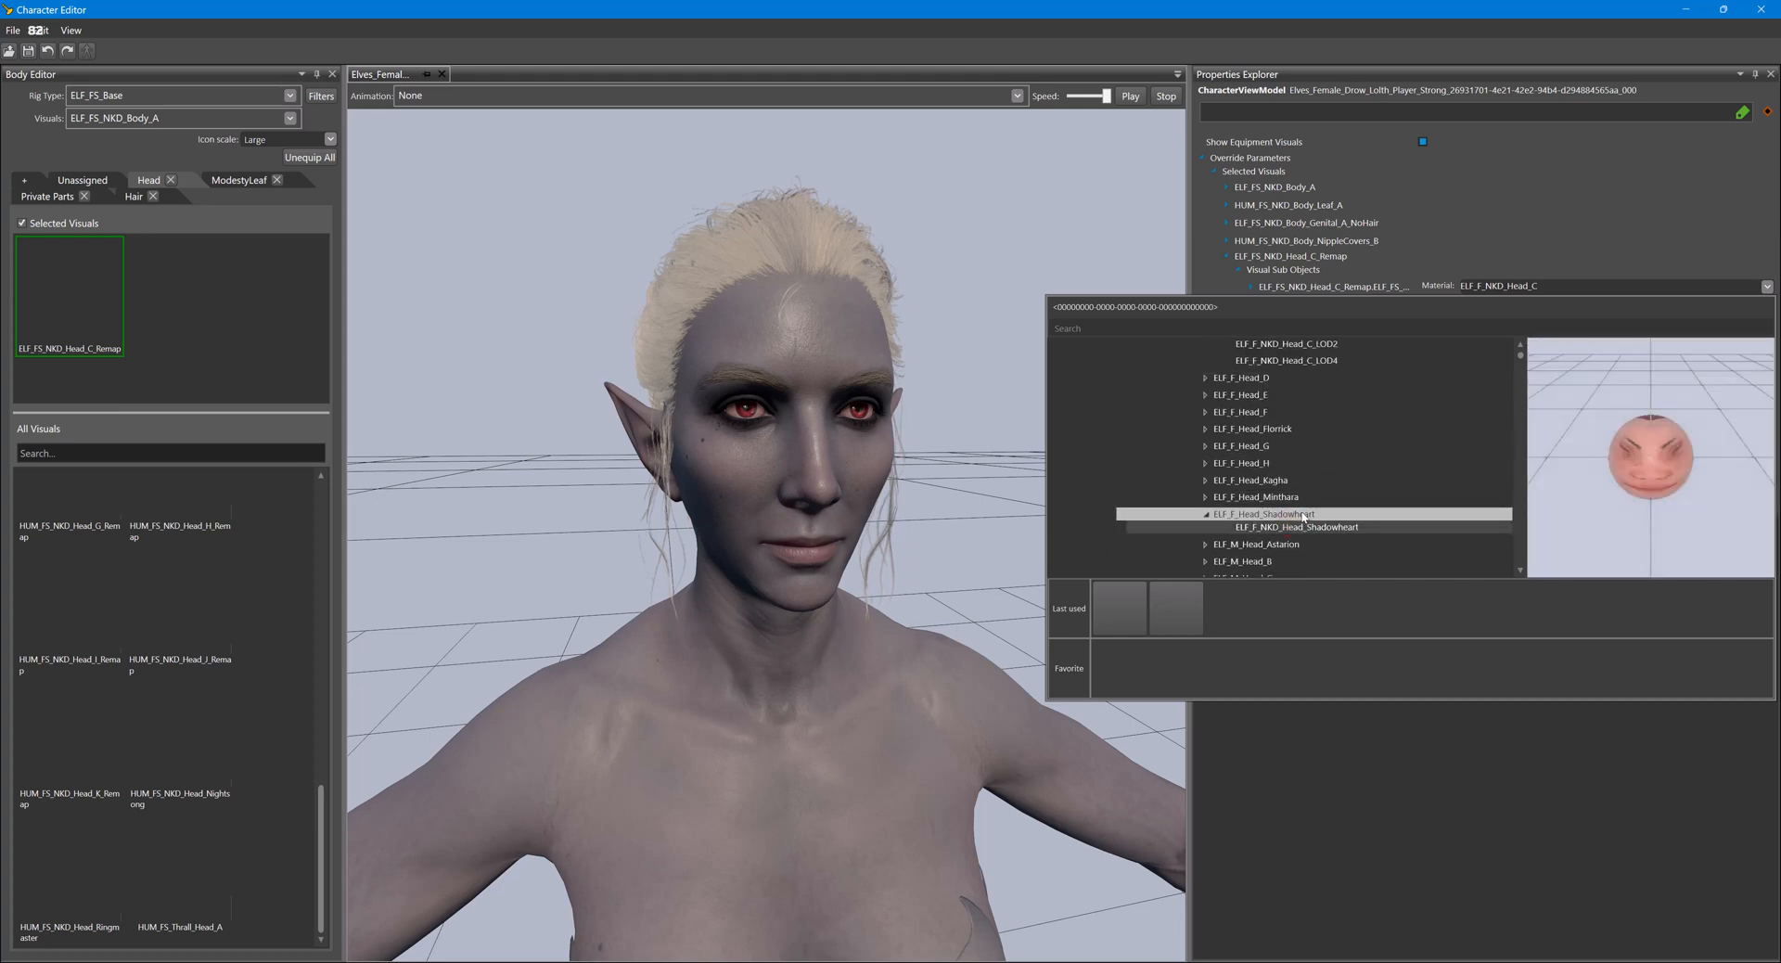
pyautogui.press('Escape')
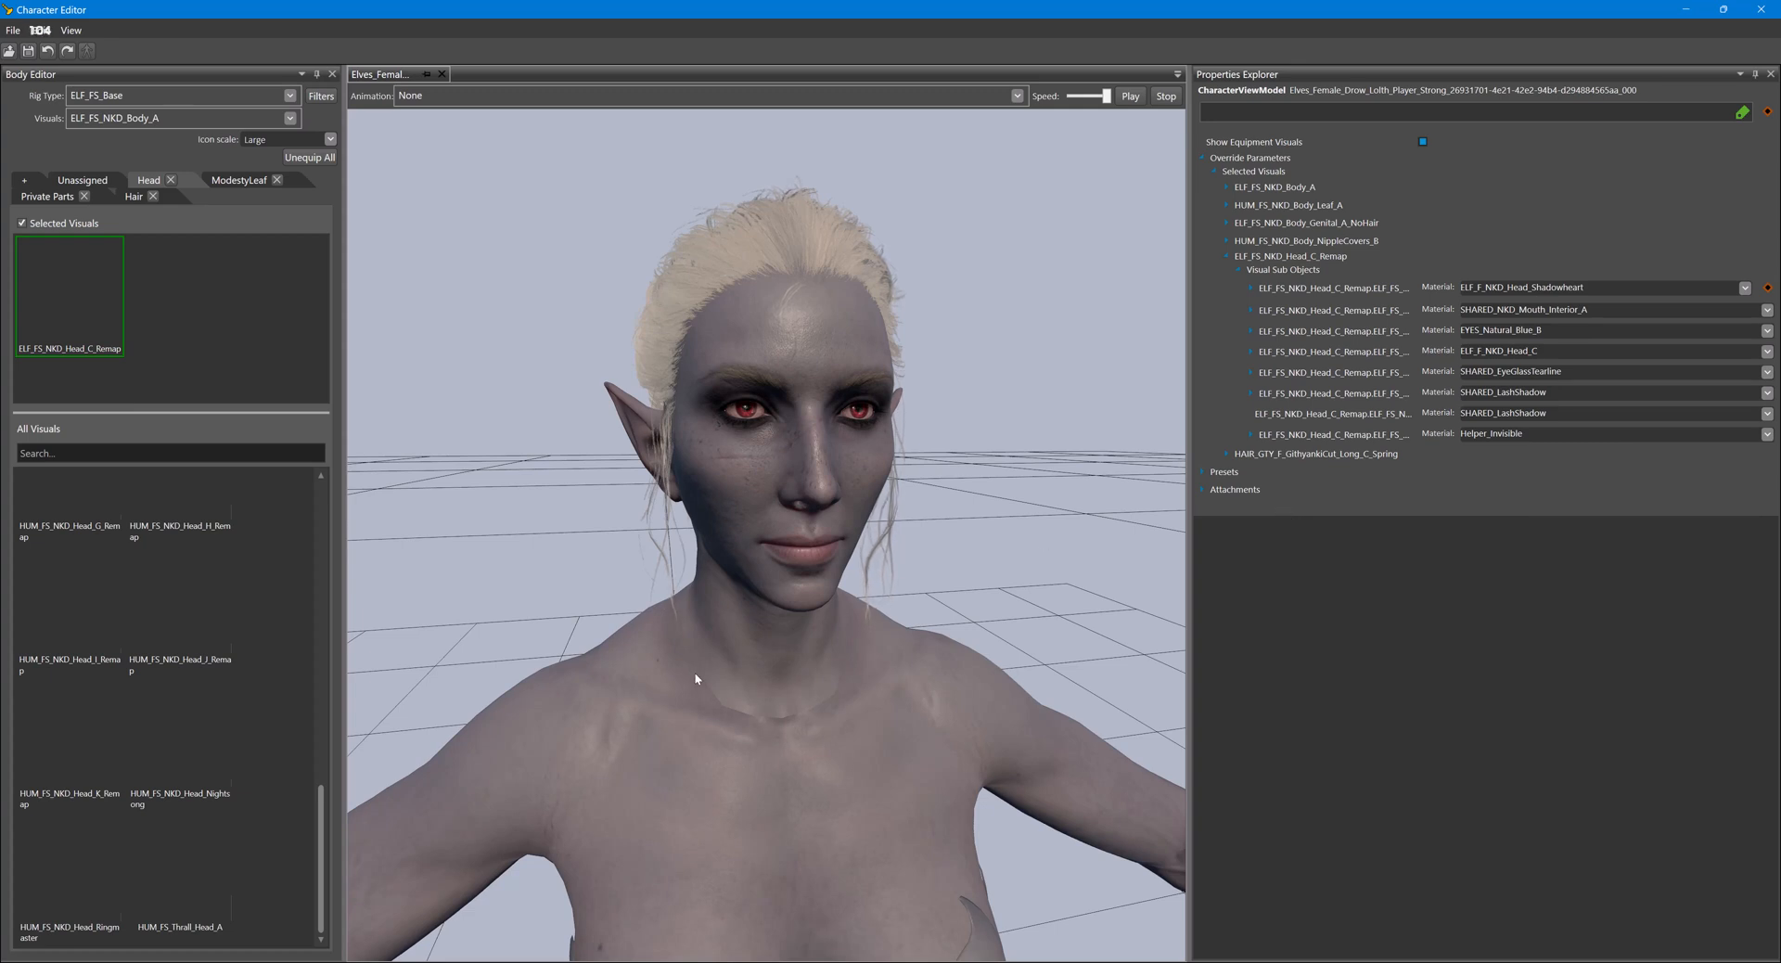
# - Change the first head sub-object's material to HEL_F_NKD_Head_Shadowheart from the HalfElves heads
pyautogui.click(1744, 288)
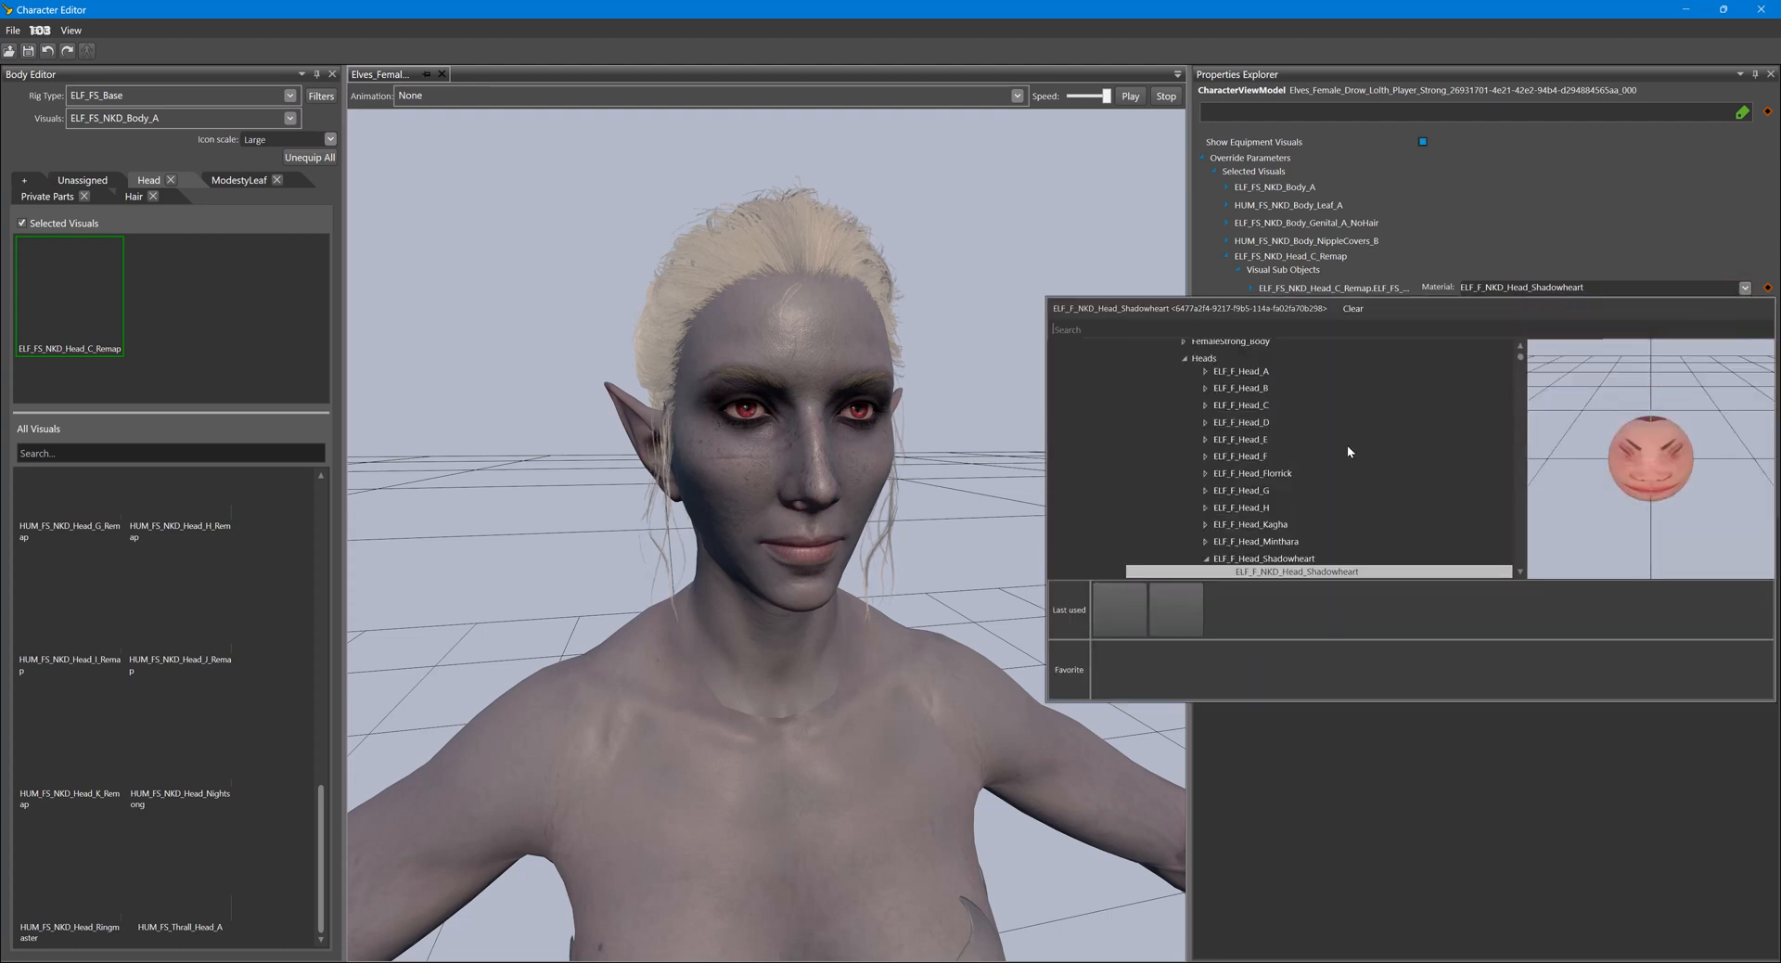
pyautogui.scroll(-5, 1345, 445)
pyautogui.scroll(6, 1295, 429)
pyautogui.scroll(-6, 1293, 421)
pyautogui.click(1165, 477)
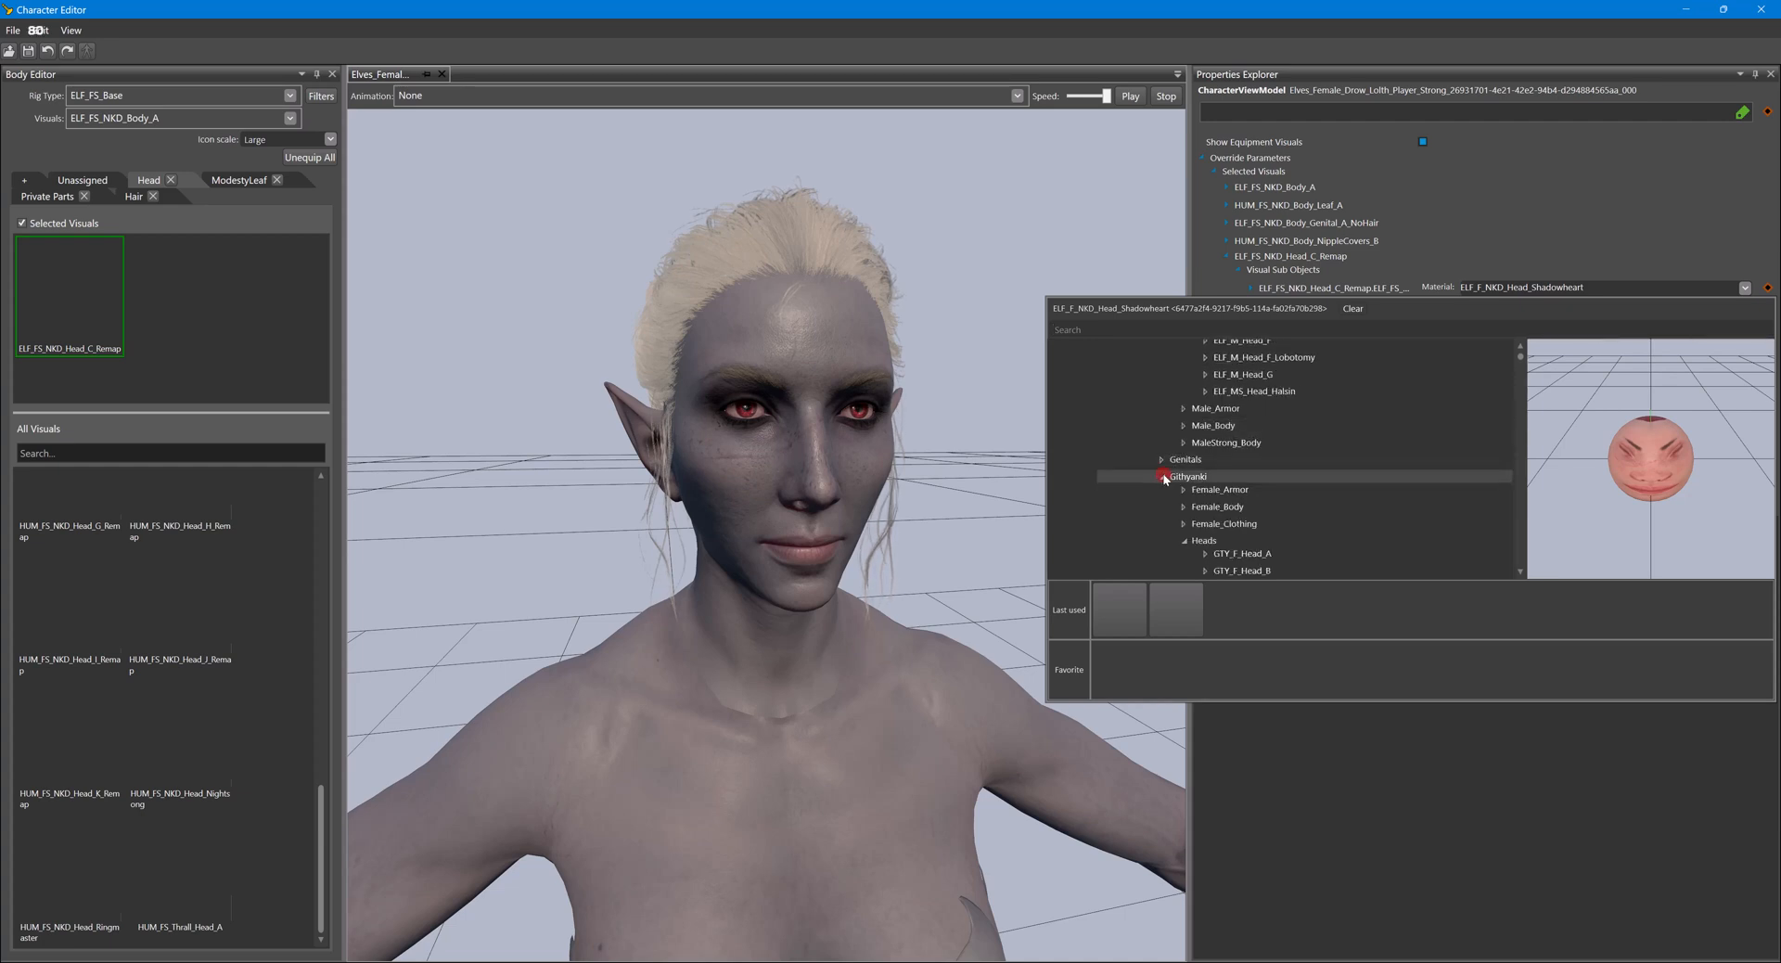
pyautogui.scroll(5, 1187, 478)
pyautogui.scroll(-5, 1203, 470)
pyautogui.click(1161, 463)
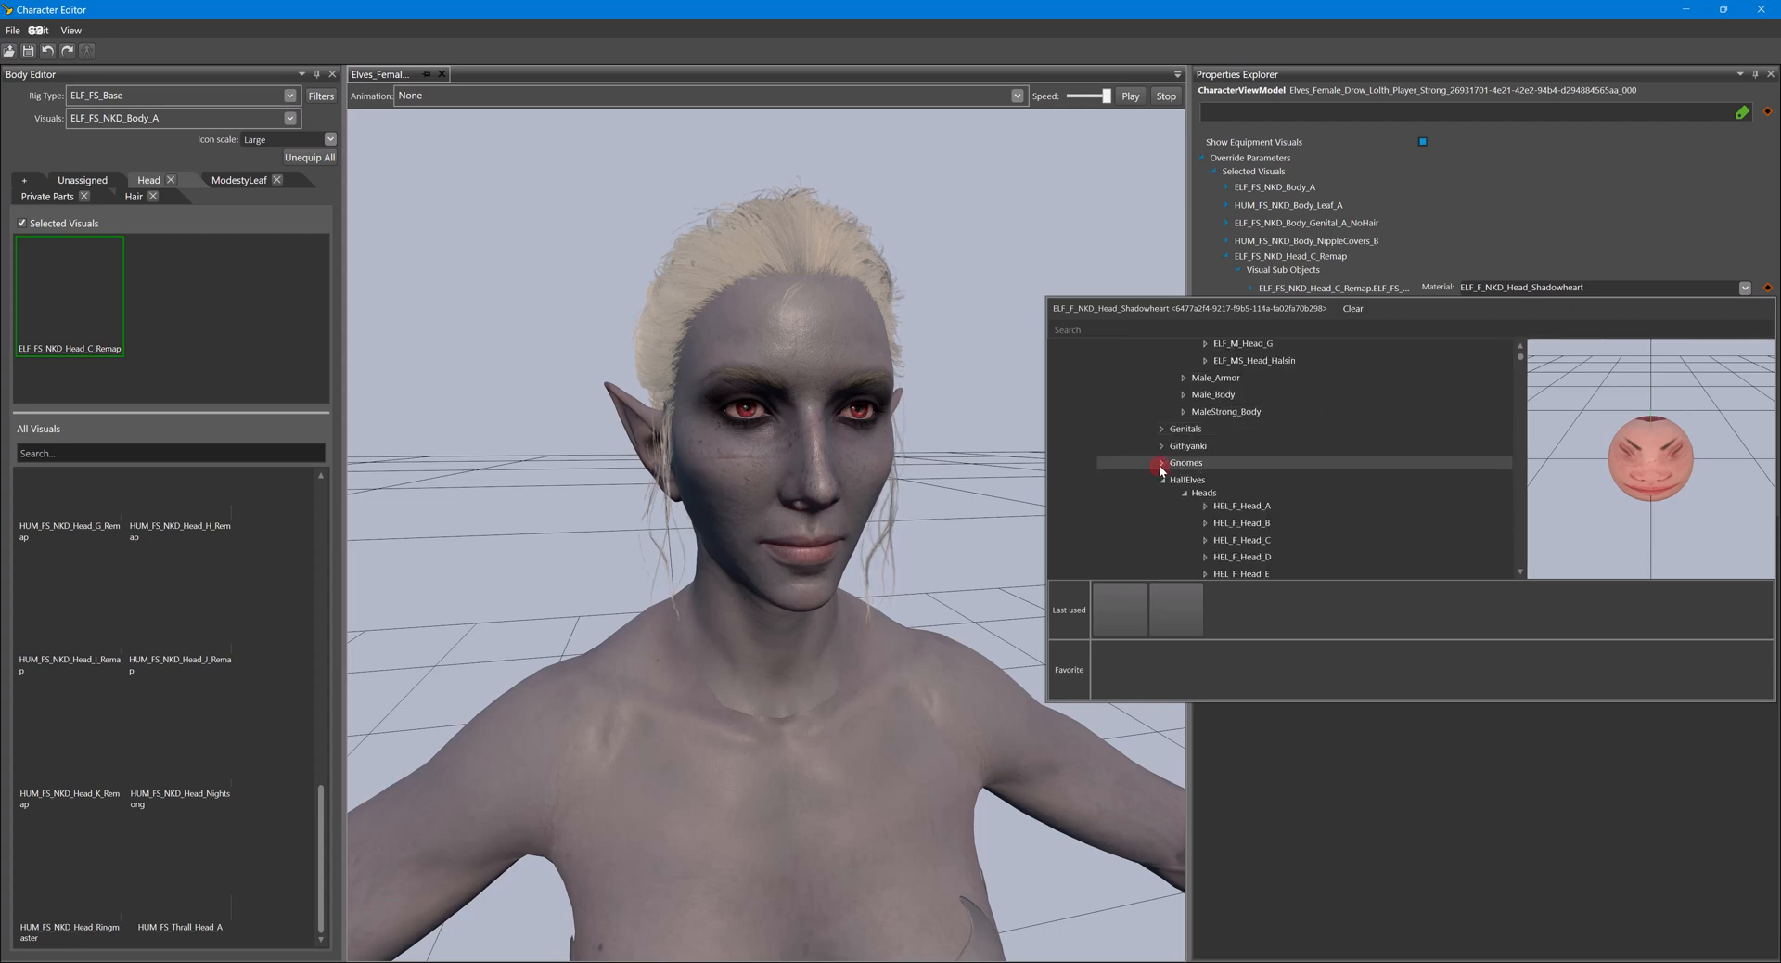
pyautogui.scroll(-3, 1197, 468)
pyautogui.click(1275, 509)
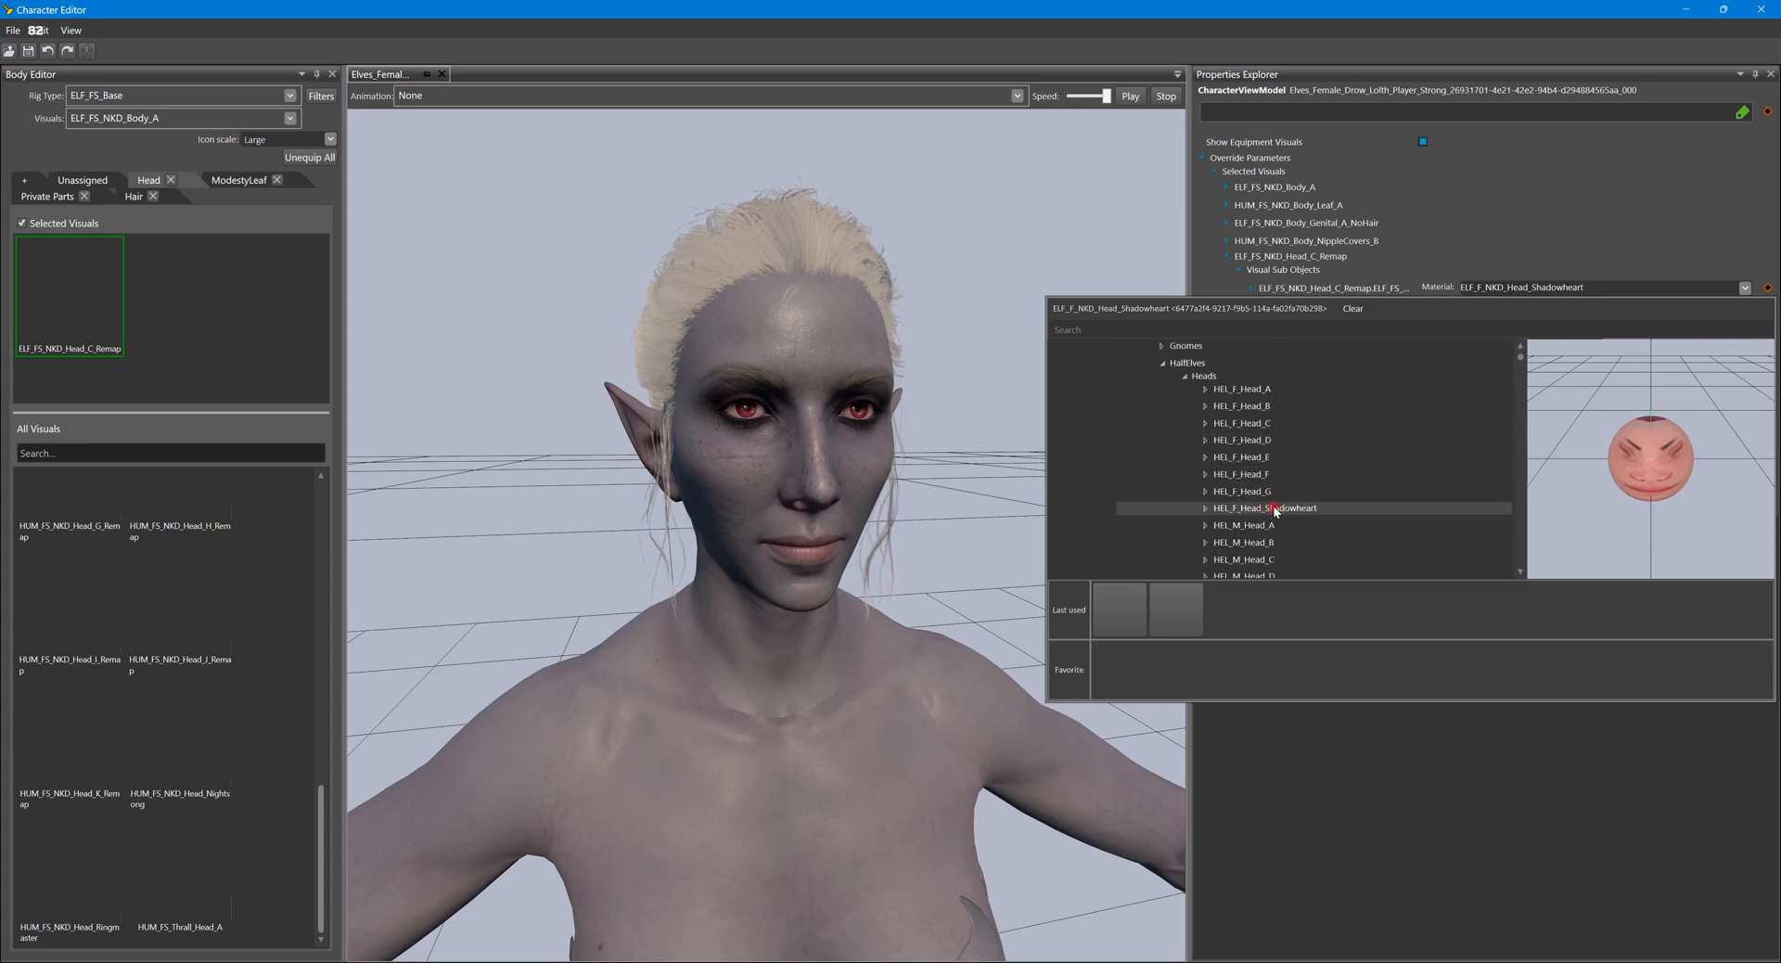
pyautogui.doubleClick(1275, 509)
pyautogui.scroll(-2, 1299, 506)
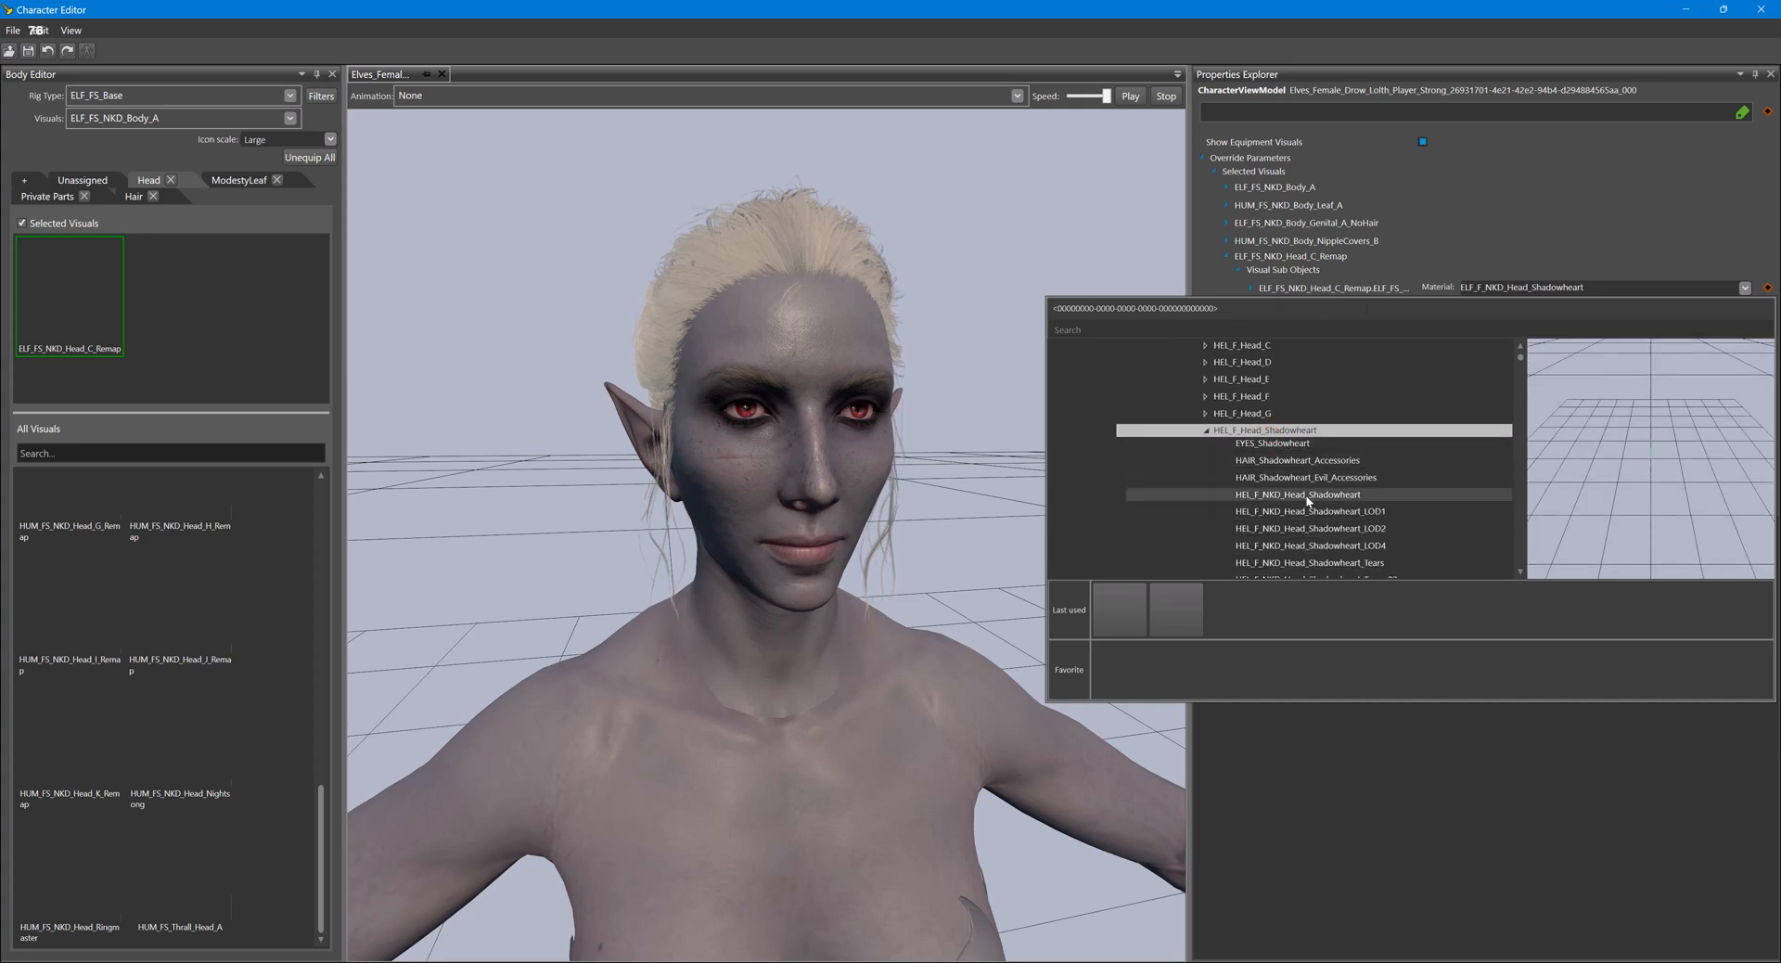
pyautogui.click(1308, 501)
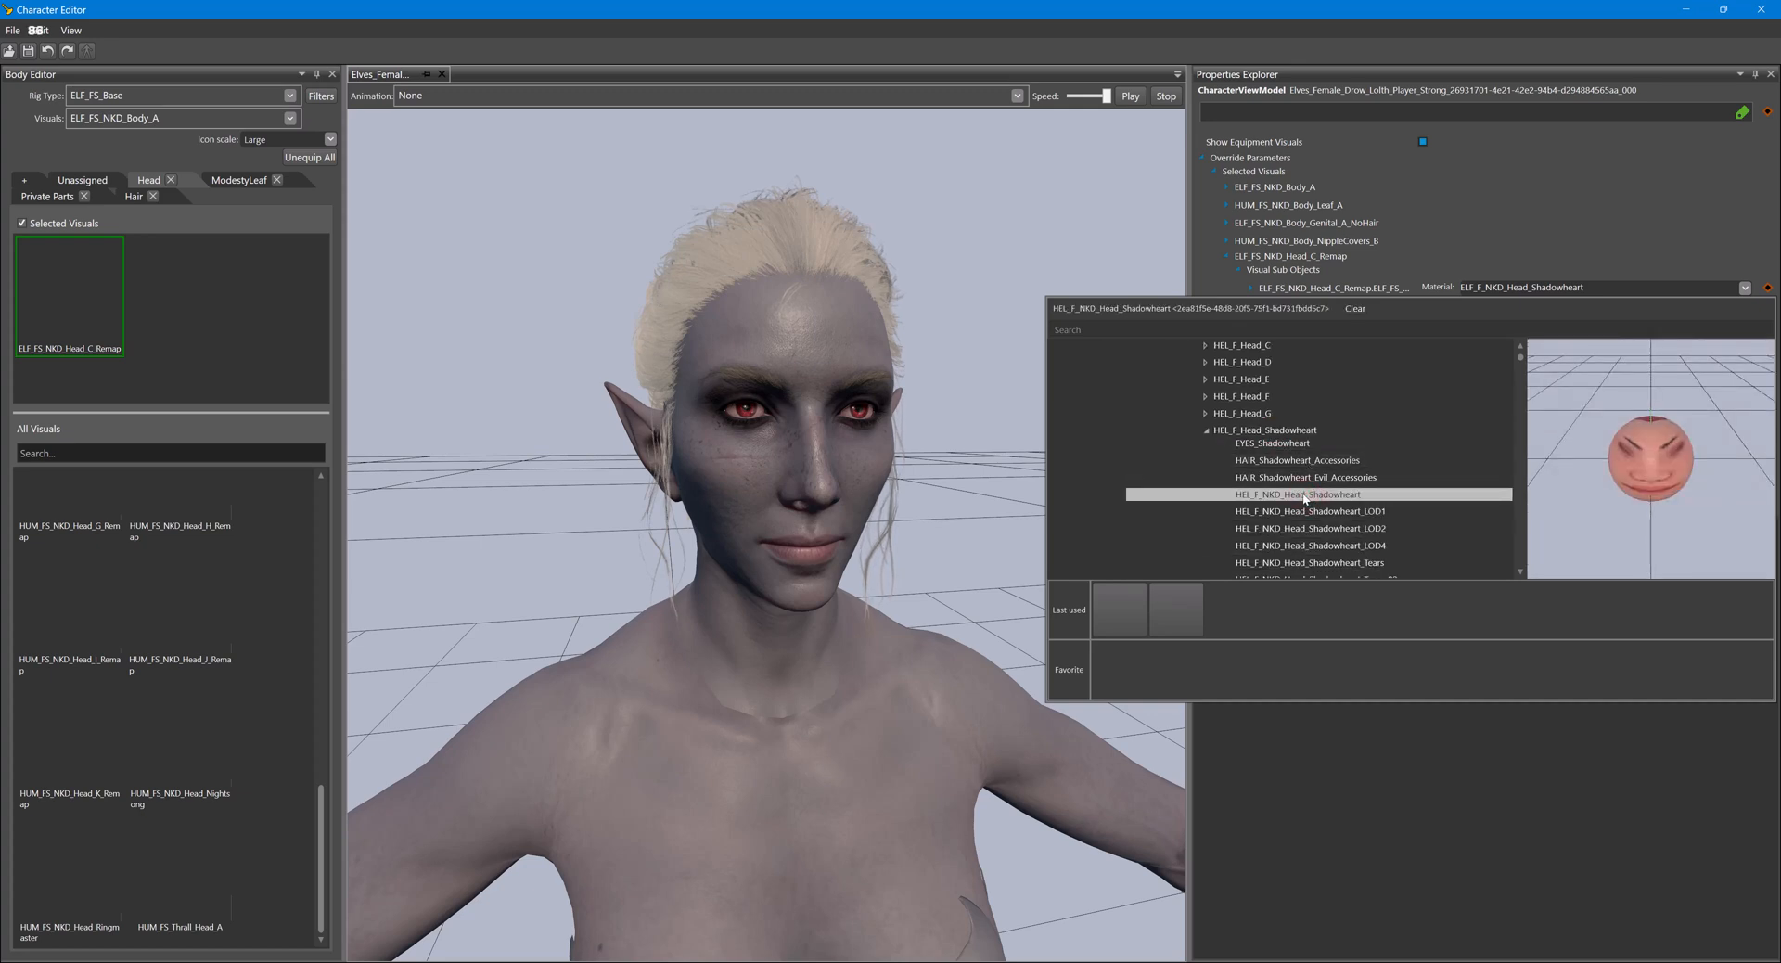
pyautogui.doubleClick(1304, 496)
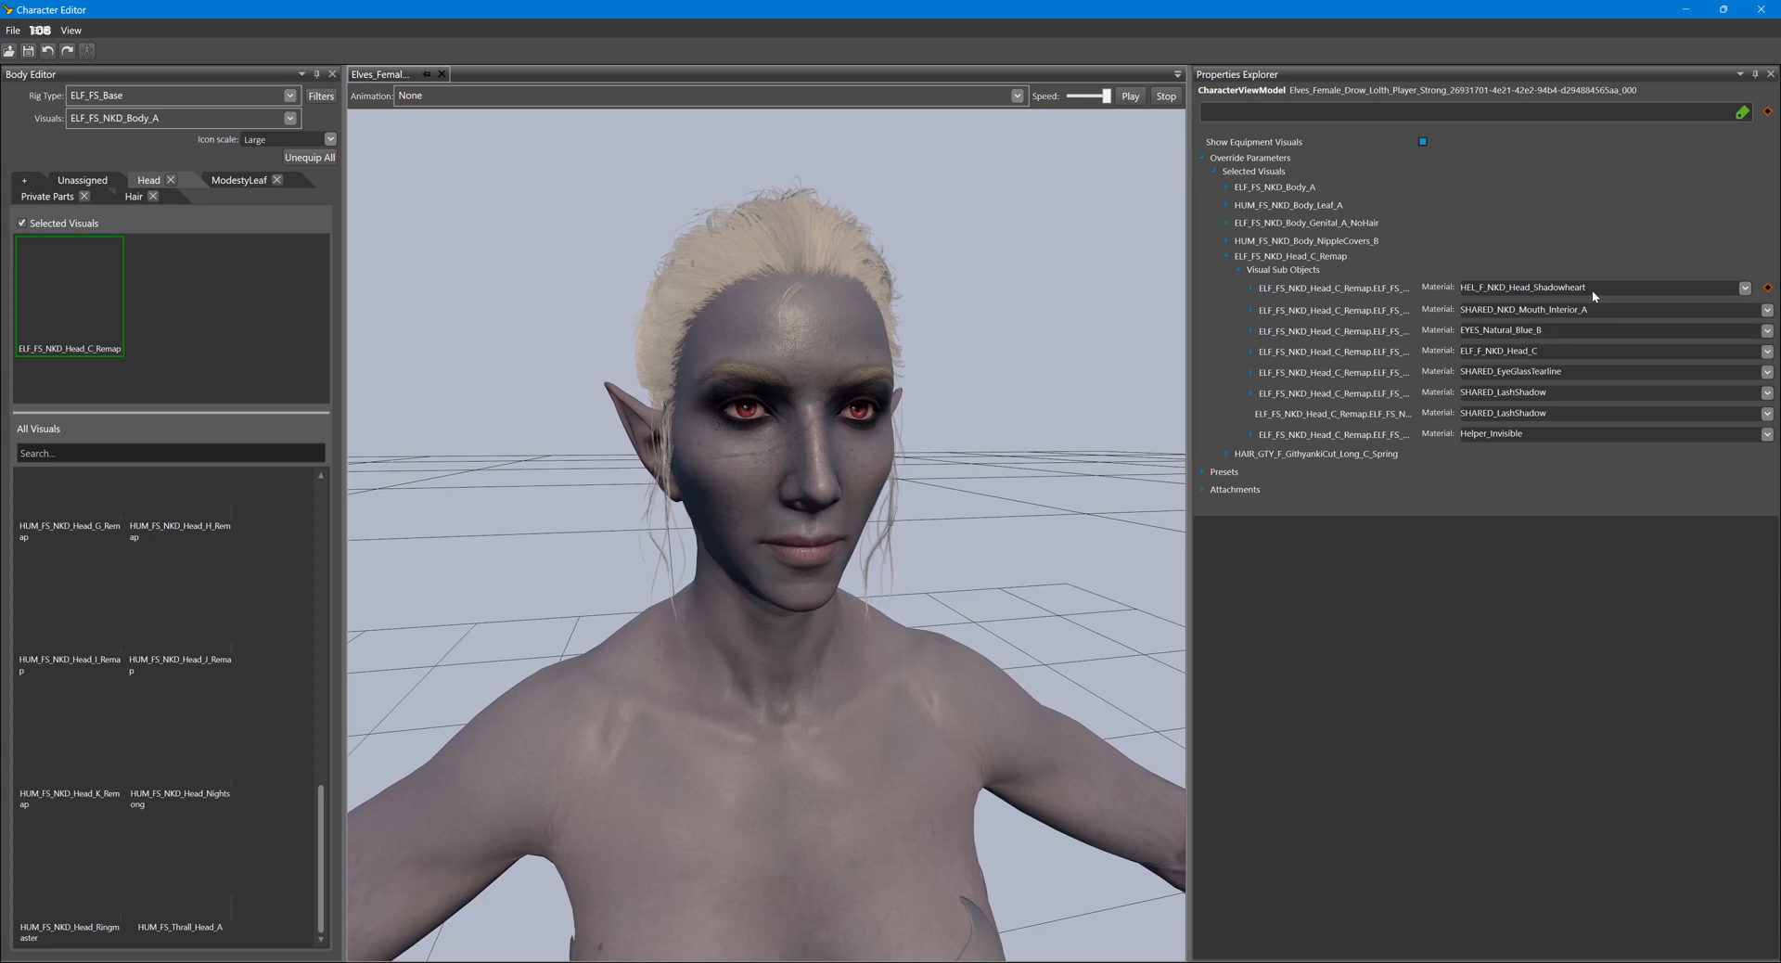
# - Set the fourth head sub-object's material, currently ELF_F_NKD_Head_C, to HEL_F_NKD_Head_Shadowheart as well
pyautogui.click(1746, 288)
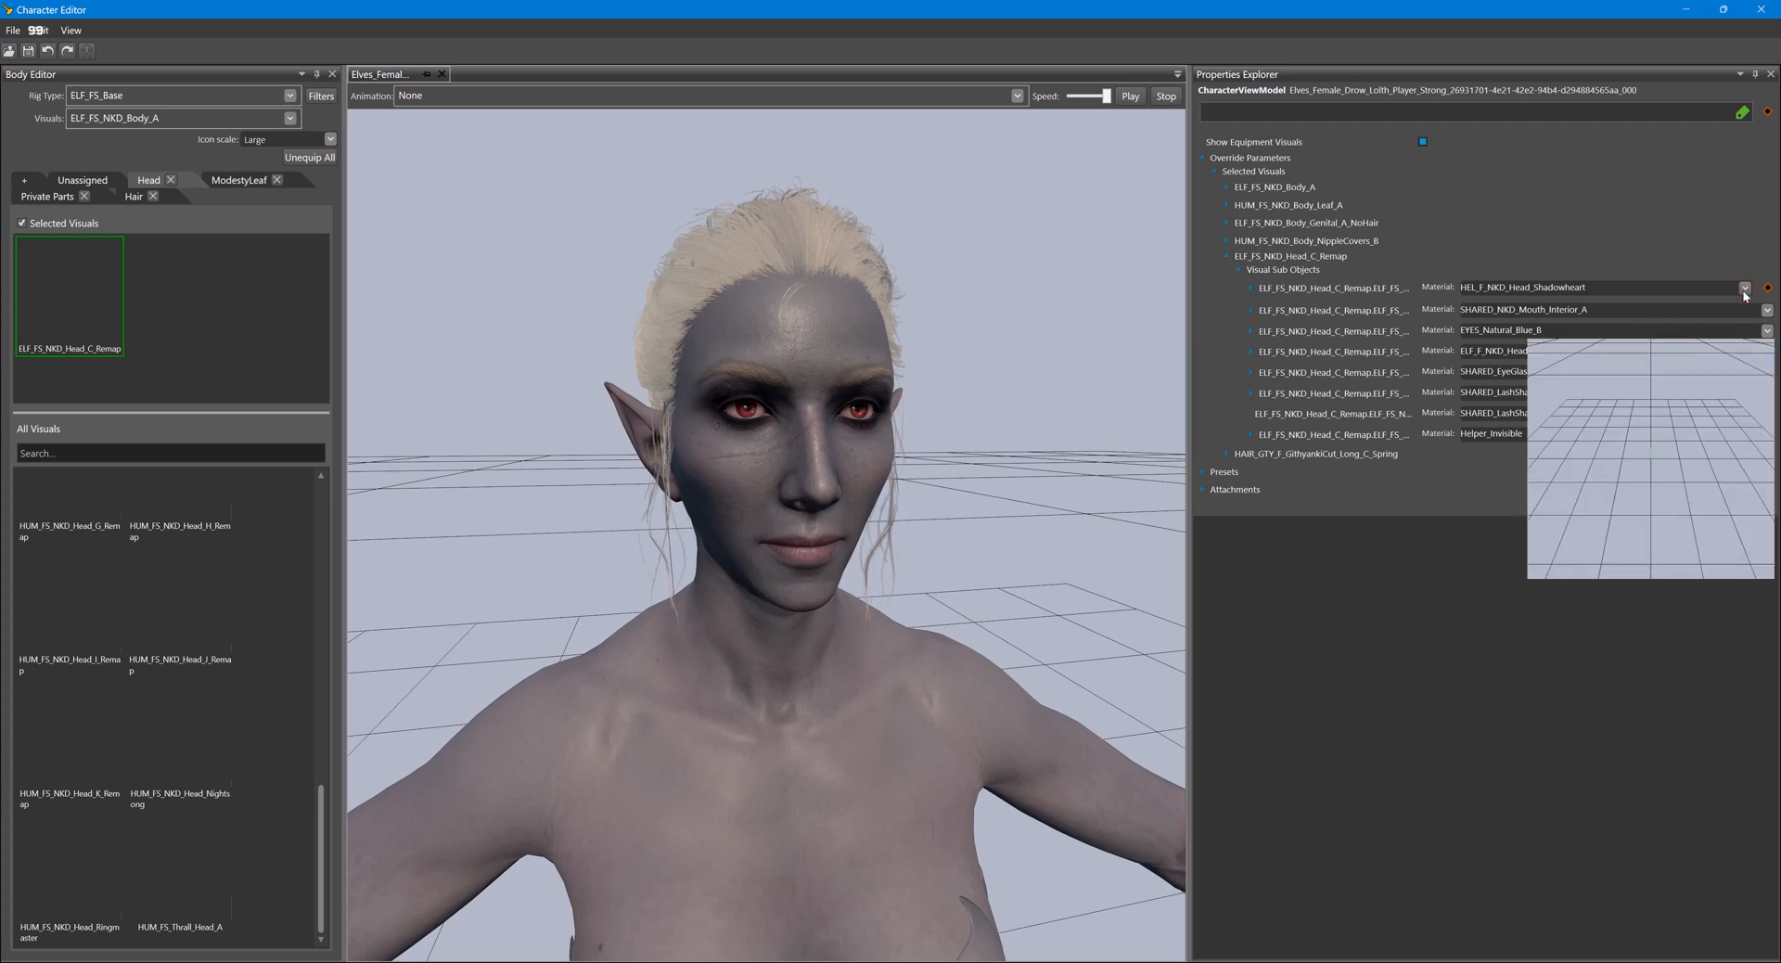
pyautogui.click(1671, 269)
pyautogui.click(1768, 350)
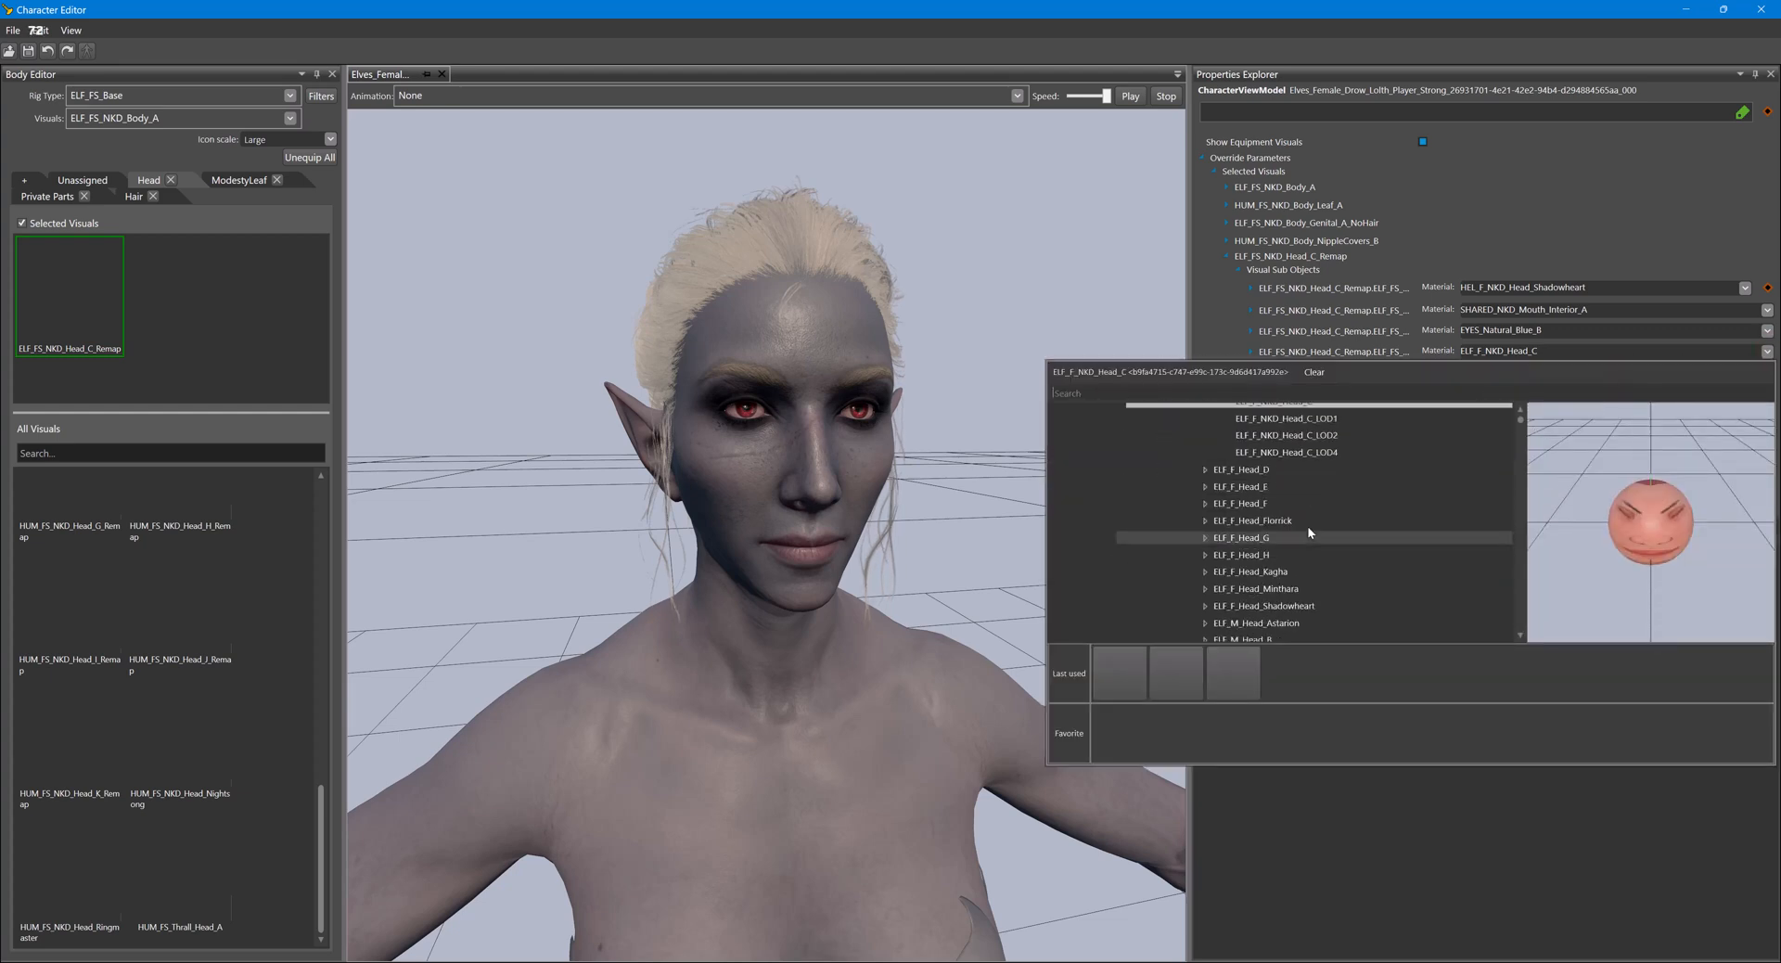
pyautogui.scroll(-10, 1308, 529)
pyautogui.click(1308, 534)
pyautogui.doubleClick(1307, 535)
pyautogui.scroll(-2, 1317, 534)
pyautogui.click(1342, 522)
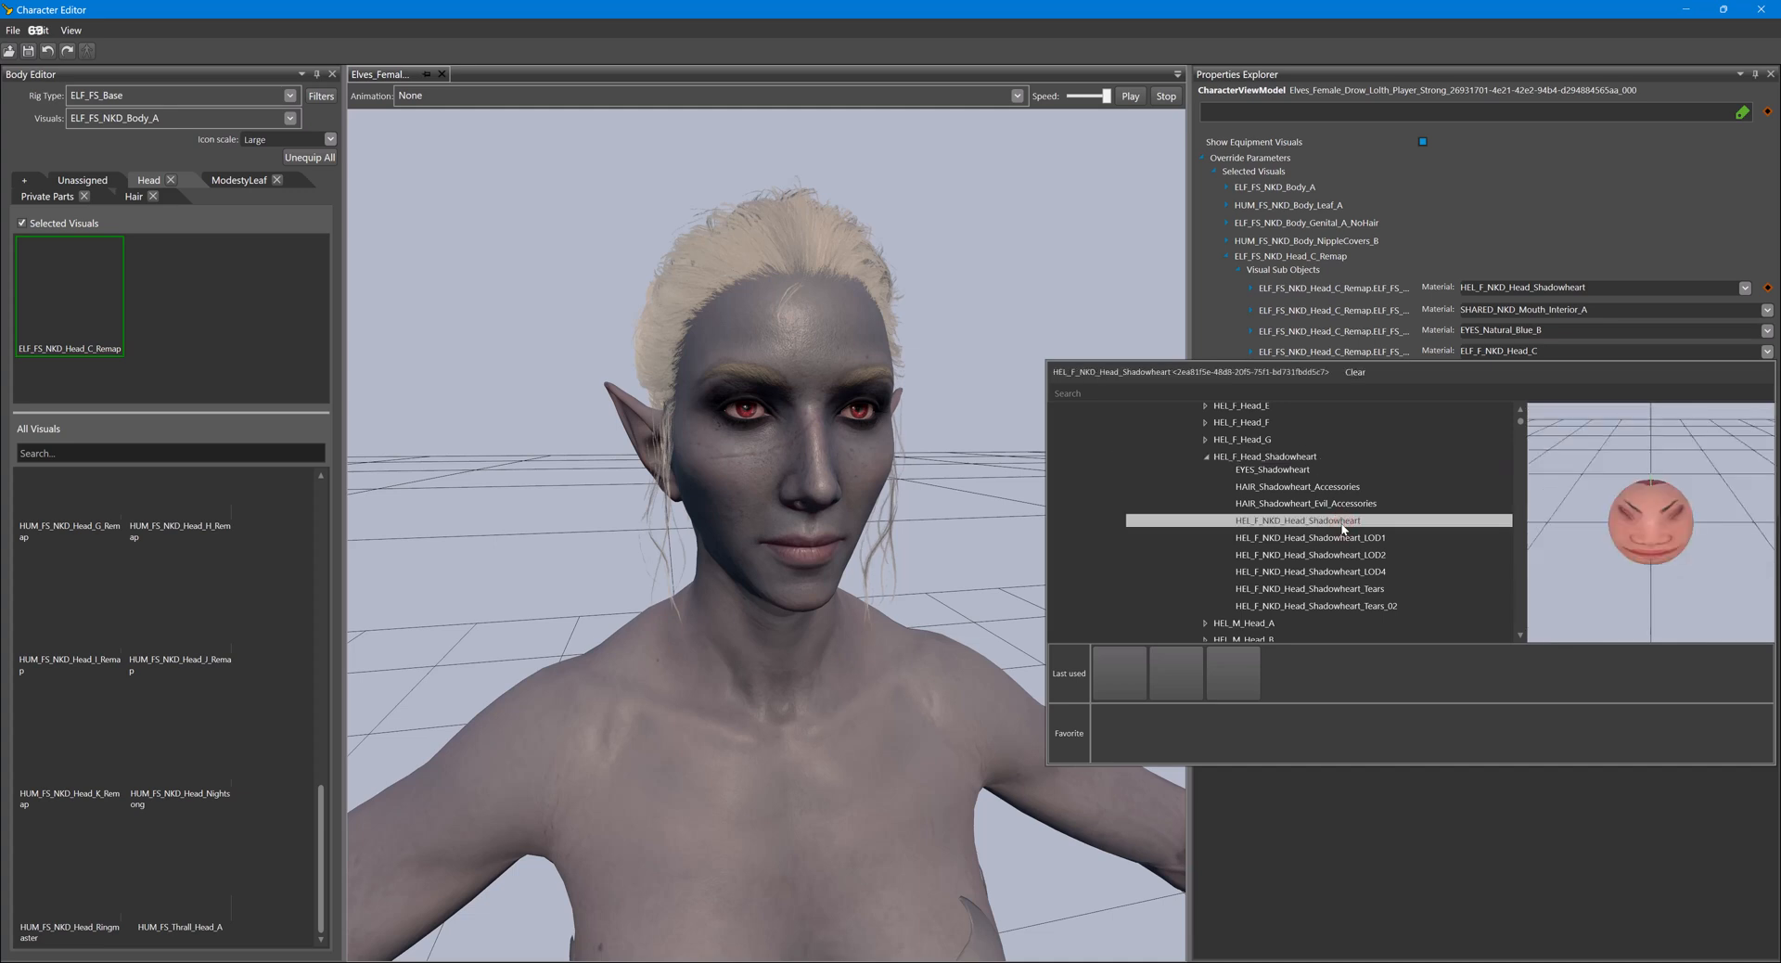
pyautogui.click(1405, 218)
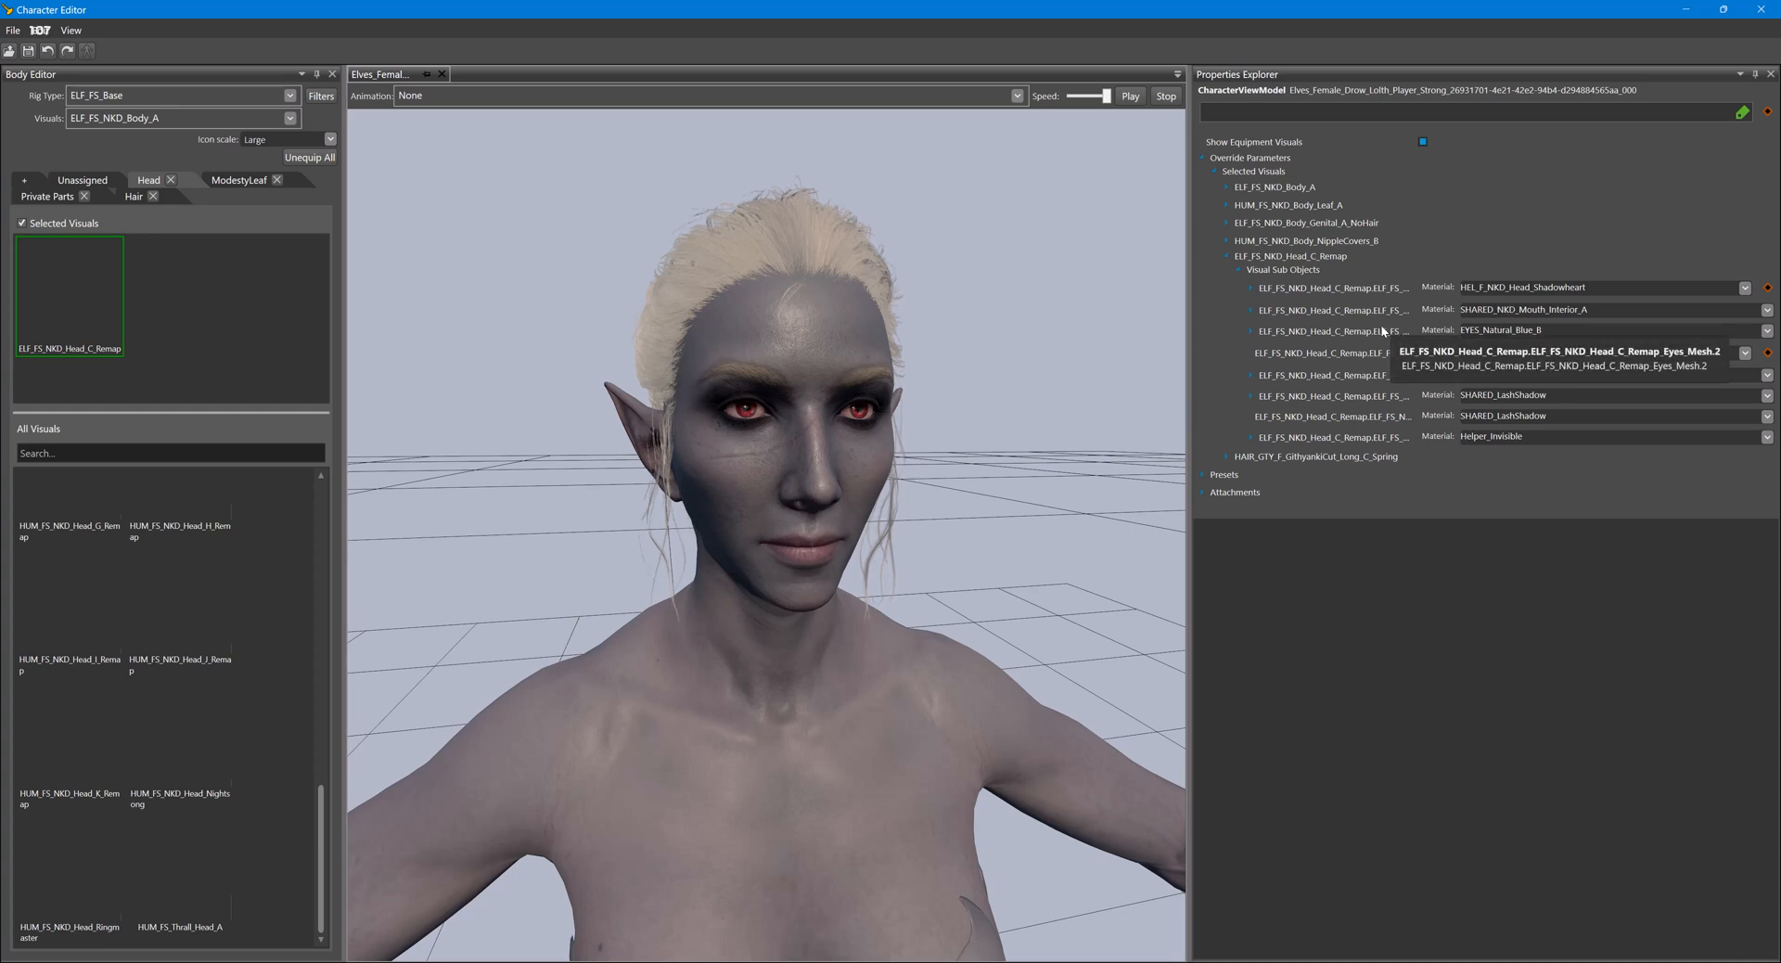
# - Preview alternative eye materials for the head's third sub-object and set it to EYES_TIF_B_Fiery
pyautogui.click(1767, 331)
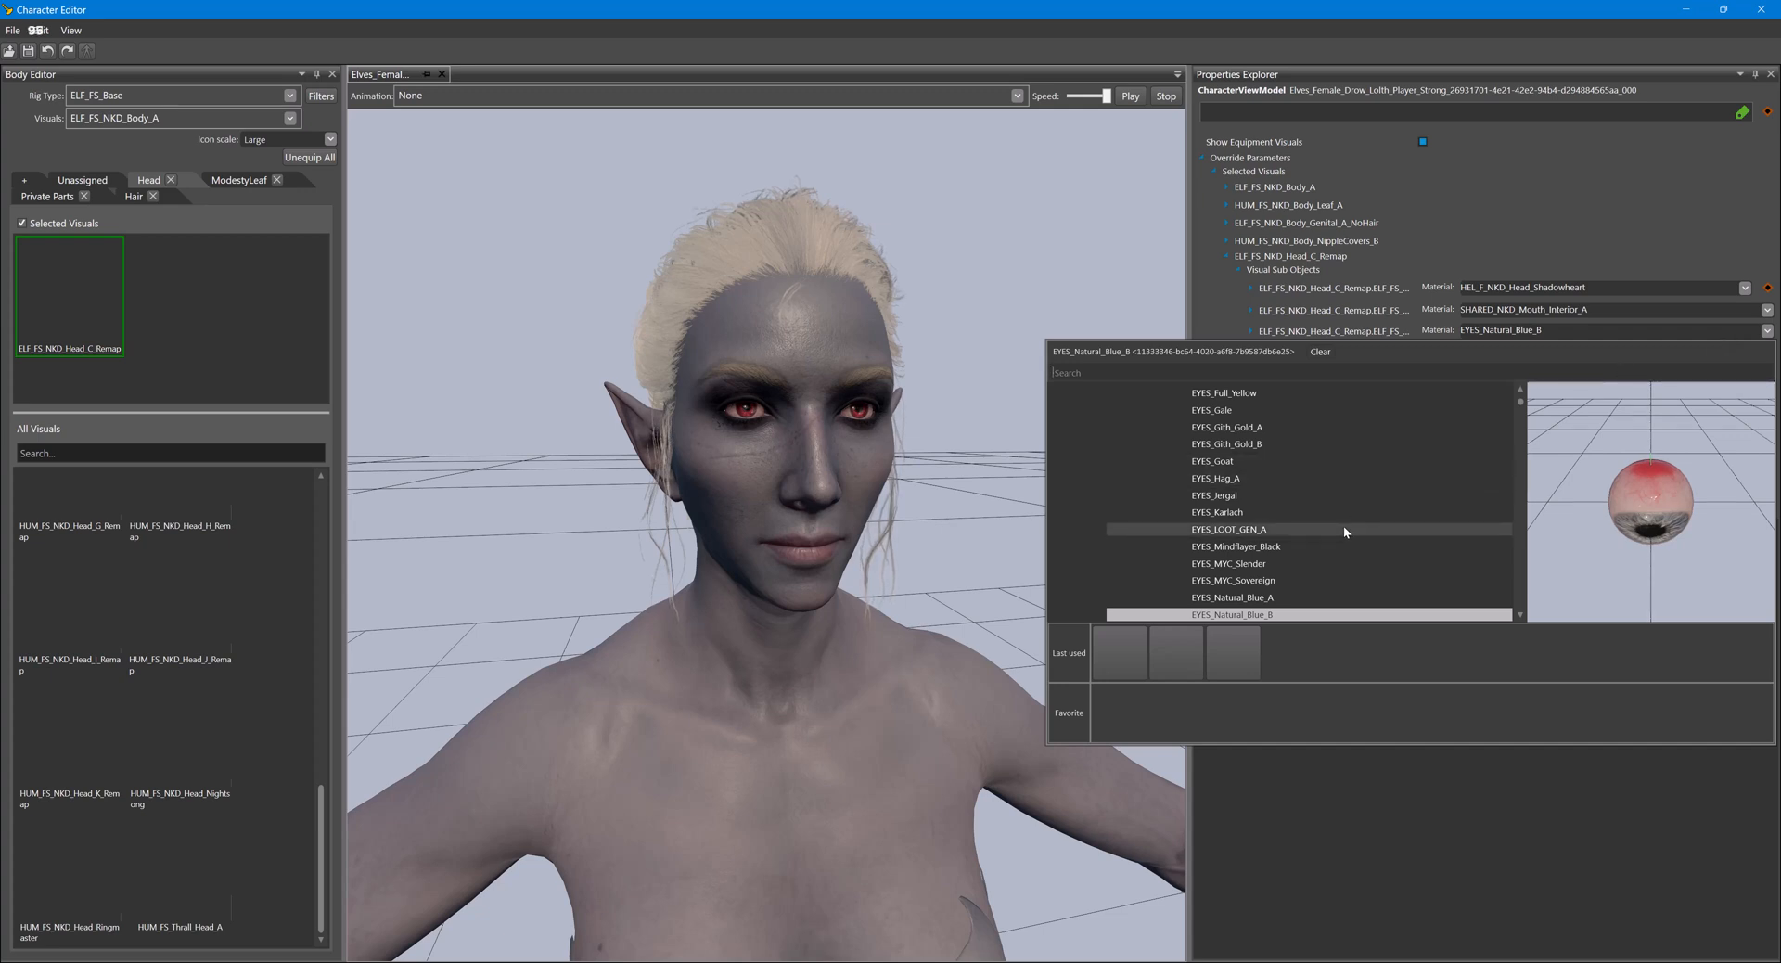
pyautogui.scroll(5, 1344, 525)
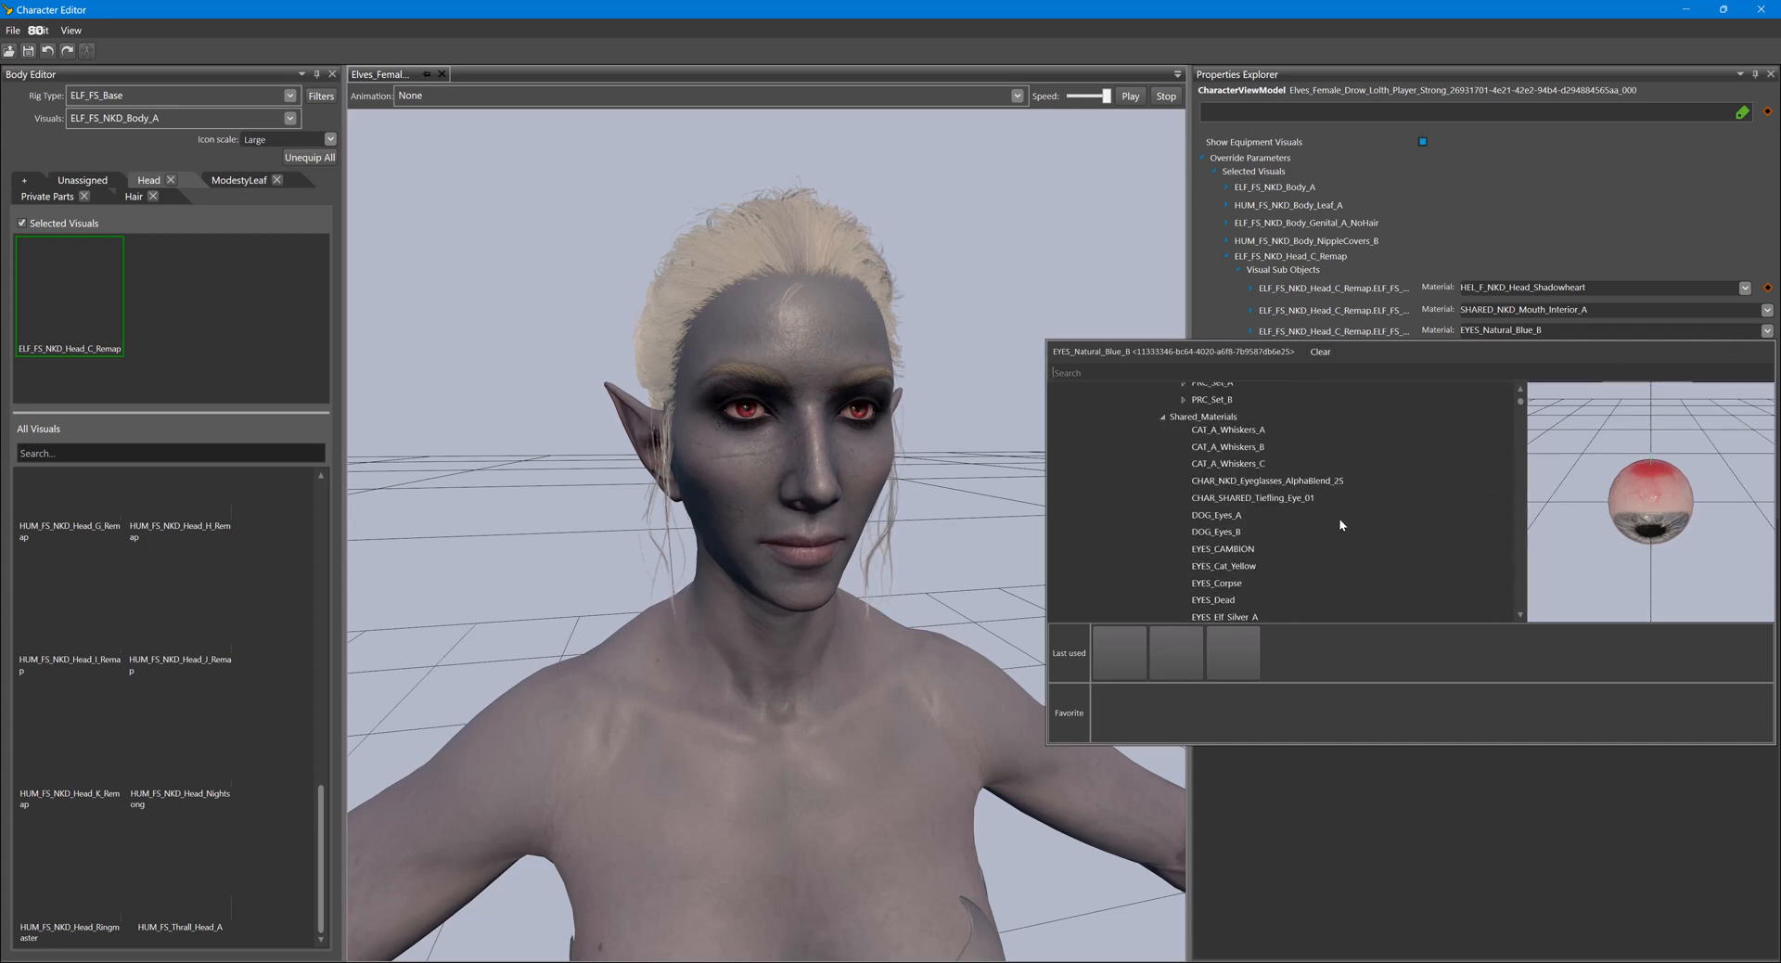
pyautogui.scroll(-6, 1317, 478)
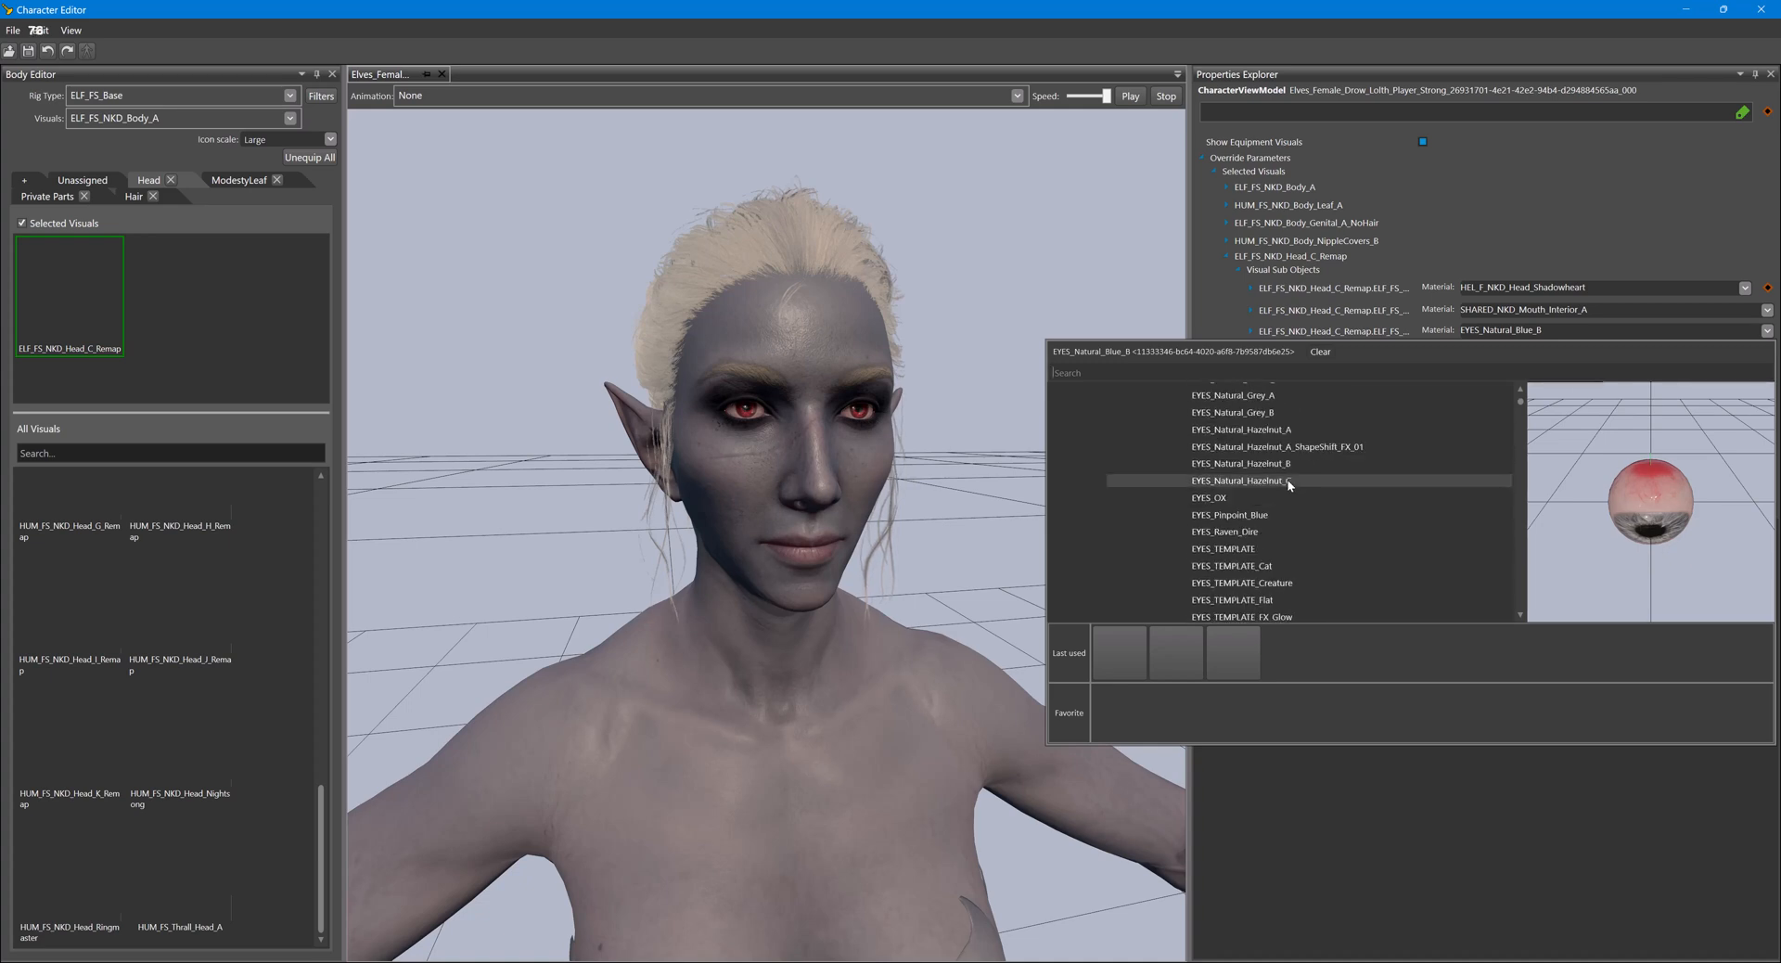
pyautogui.scroll(-2, 1288, 481)
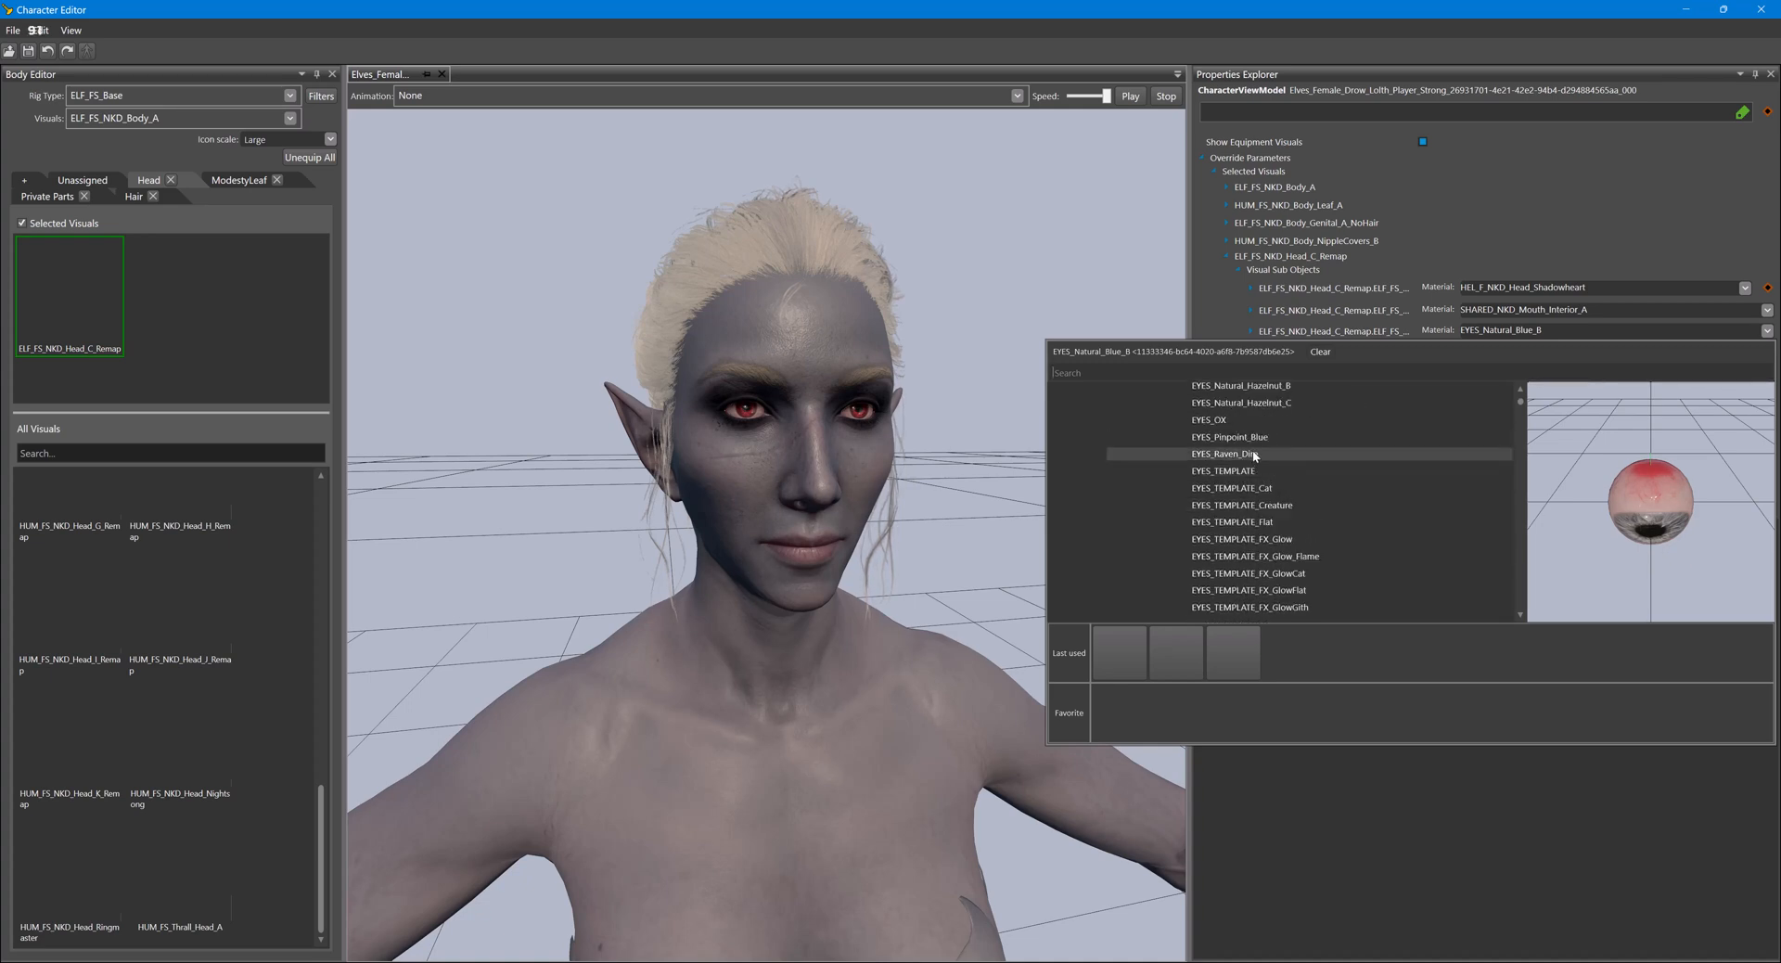
pyautogui.click(1252, 452)
pyautogui.scroll(-2, 1252, 452)
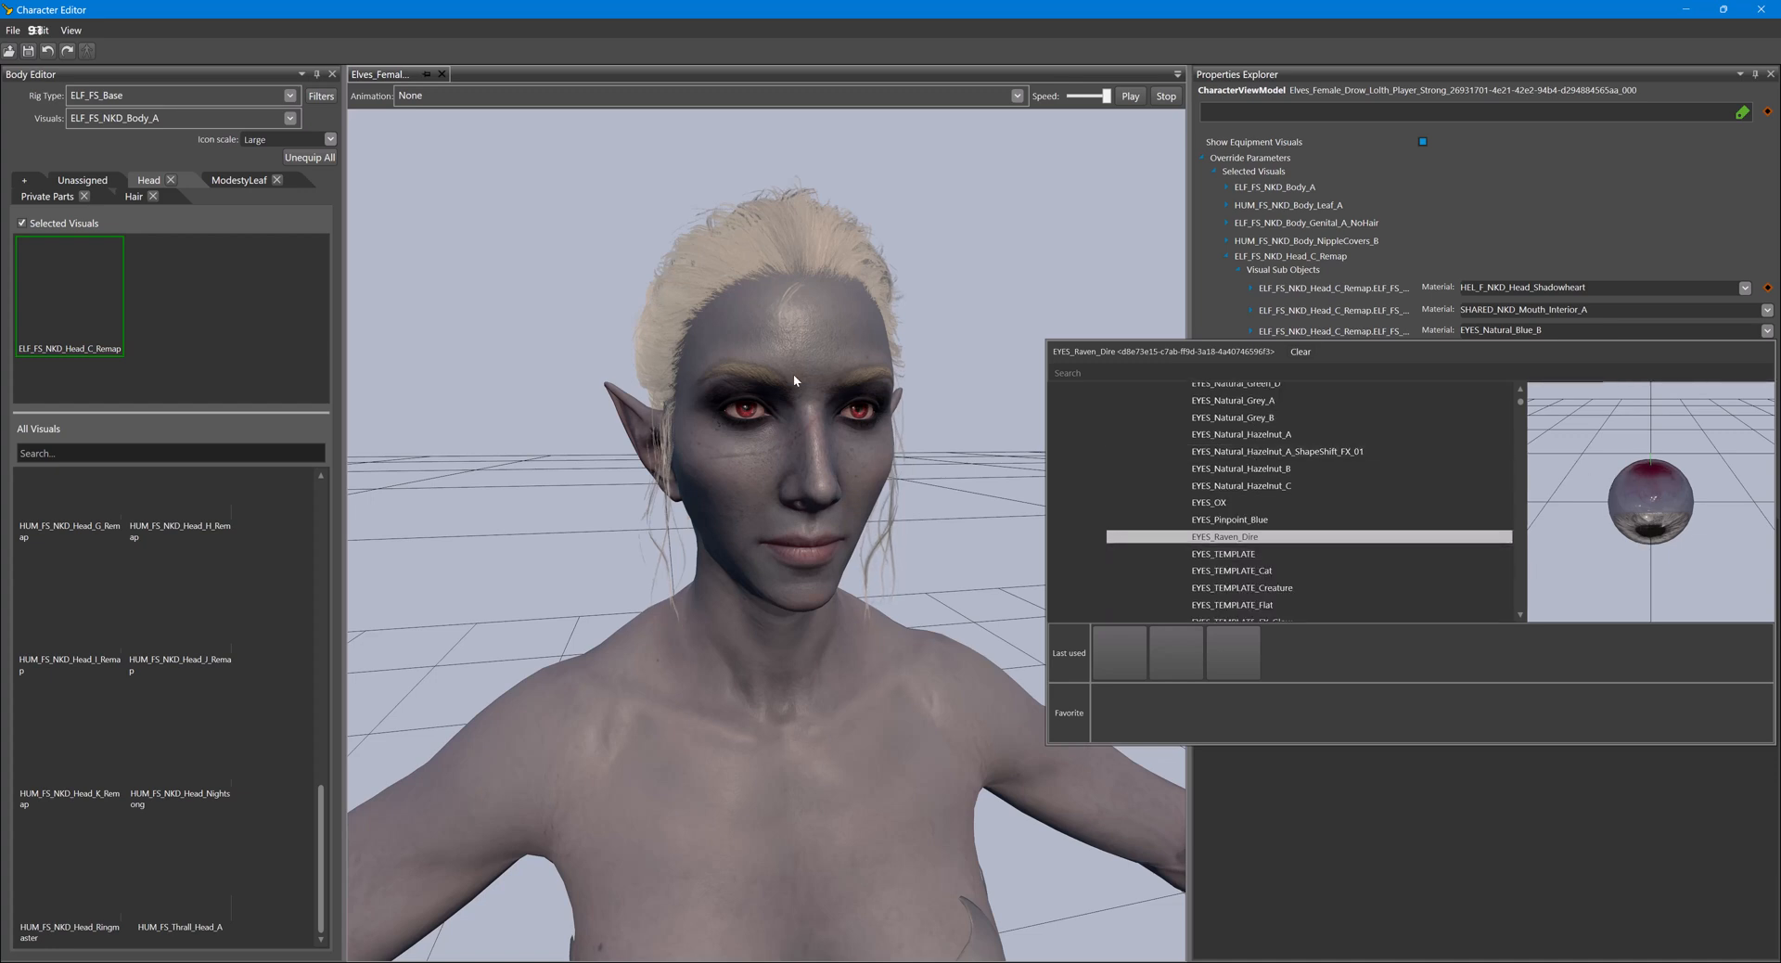
pyautogui.scroll(-6, 1312, 496)
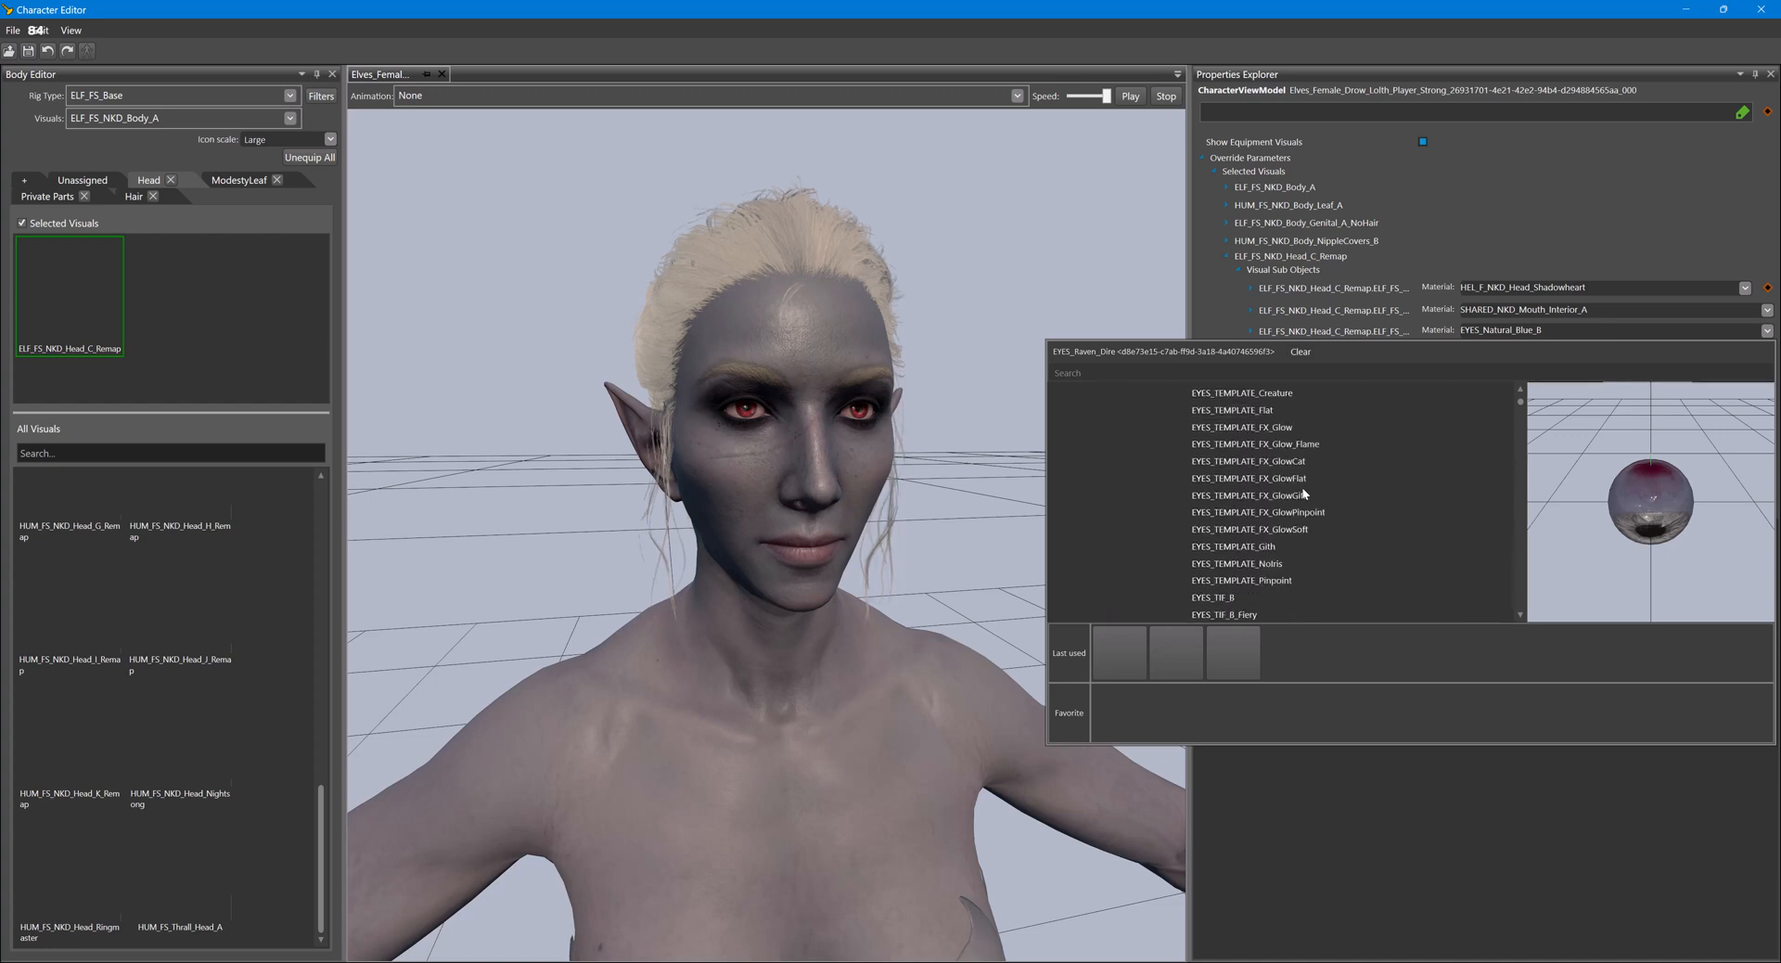
pyautogui.scroll(-2, 1305, 479)
pyautogui.click(1304, 419)
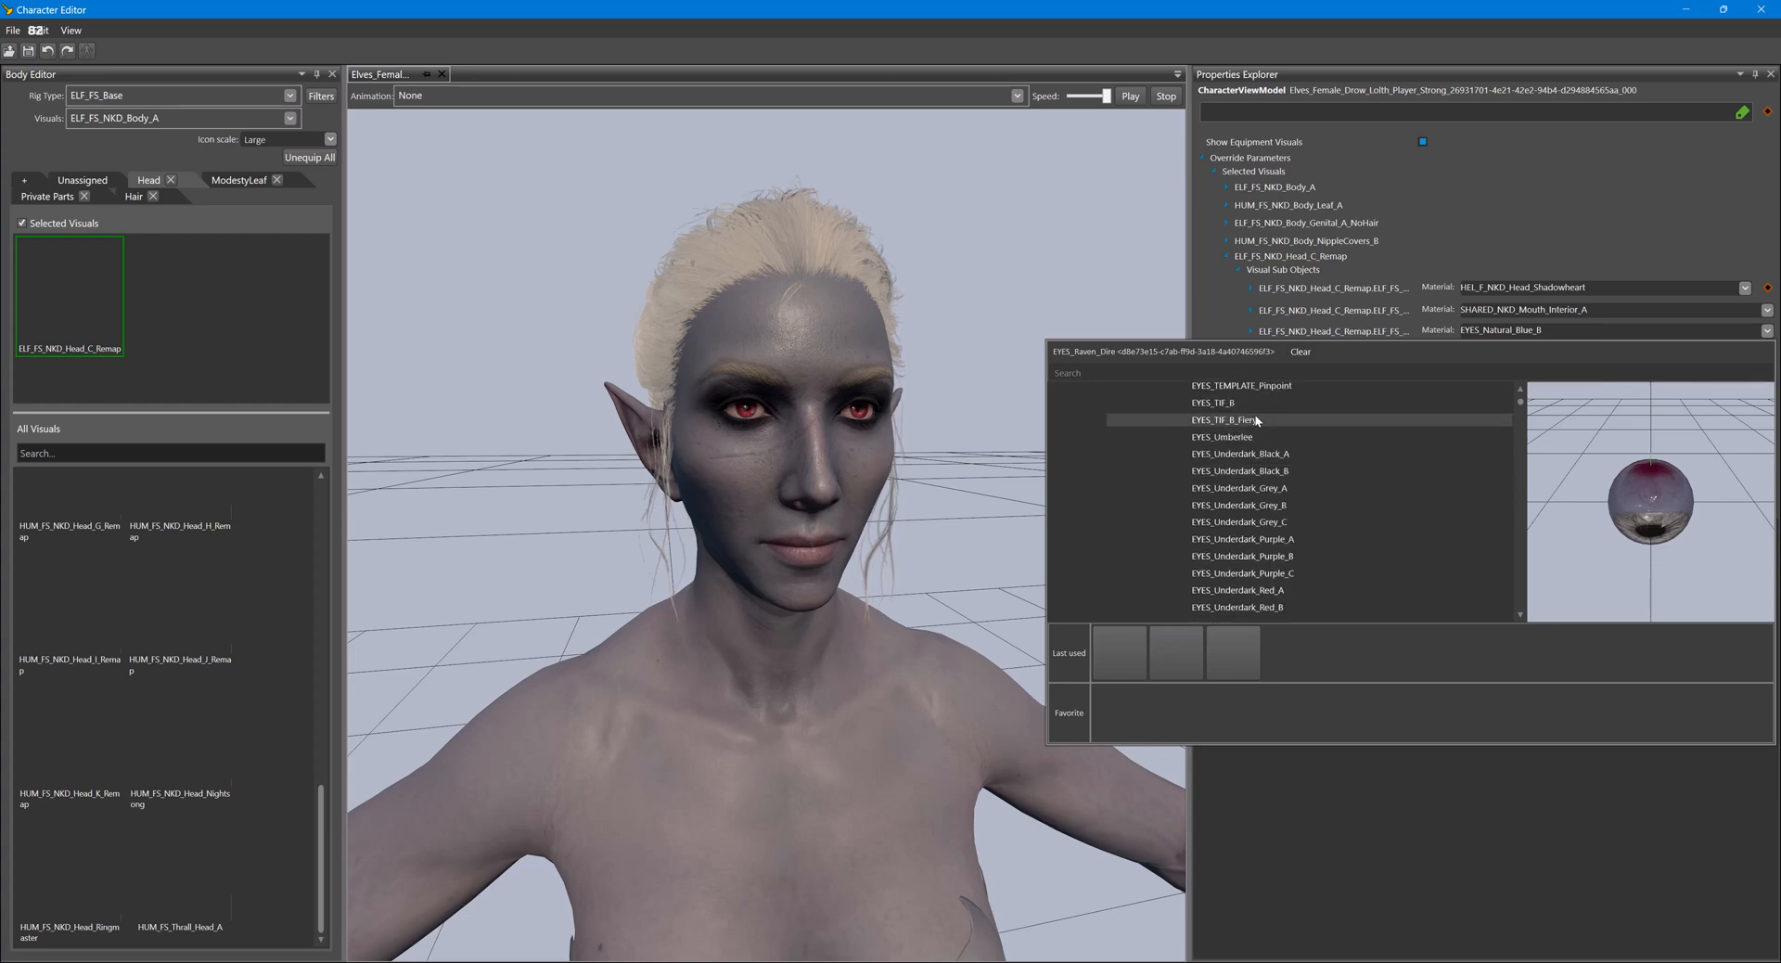
pyautogui.click(1204, 405)
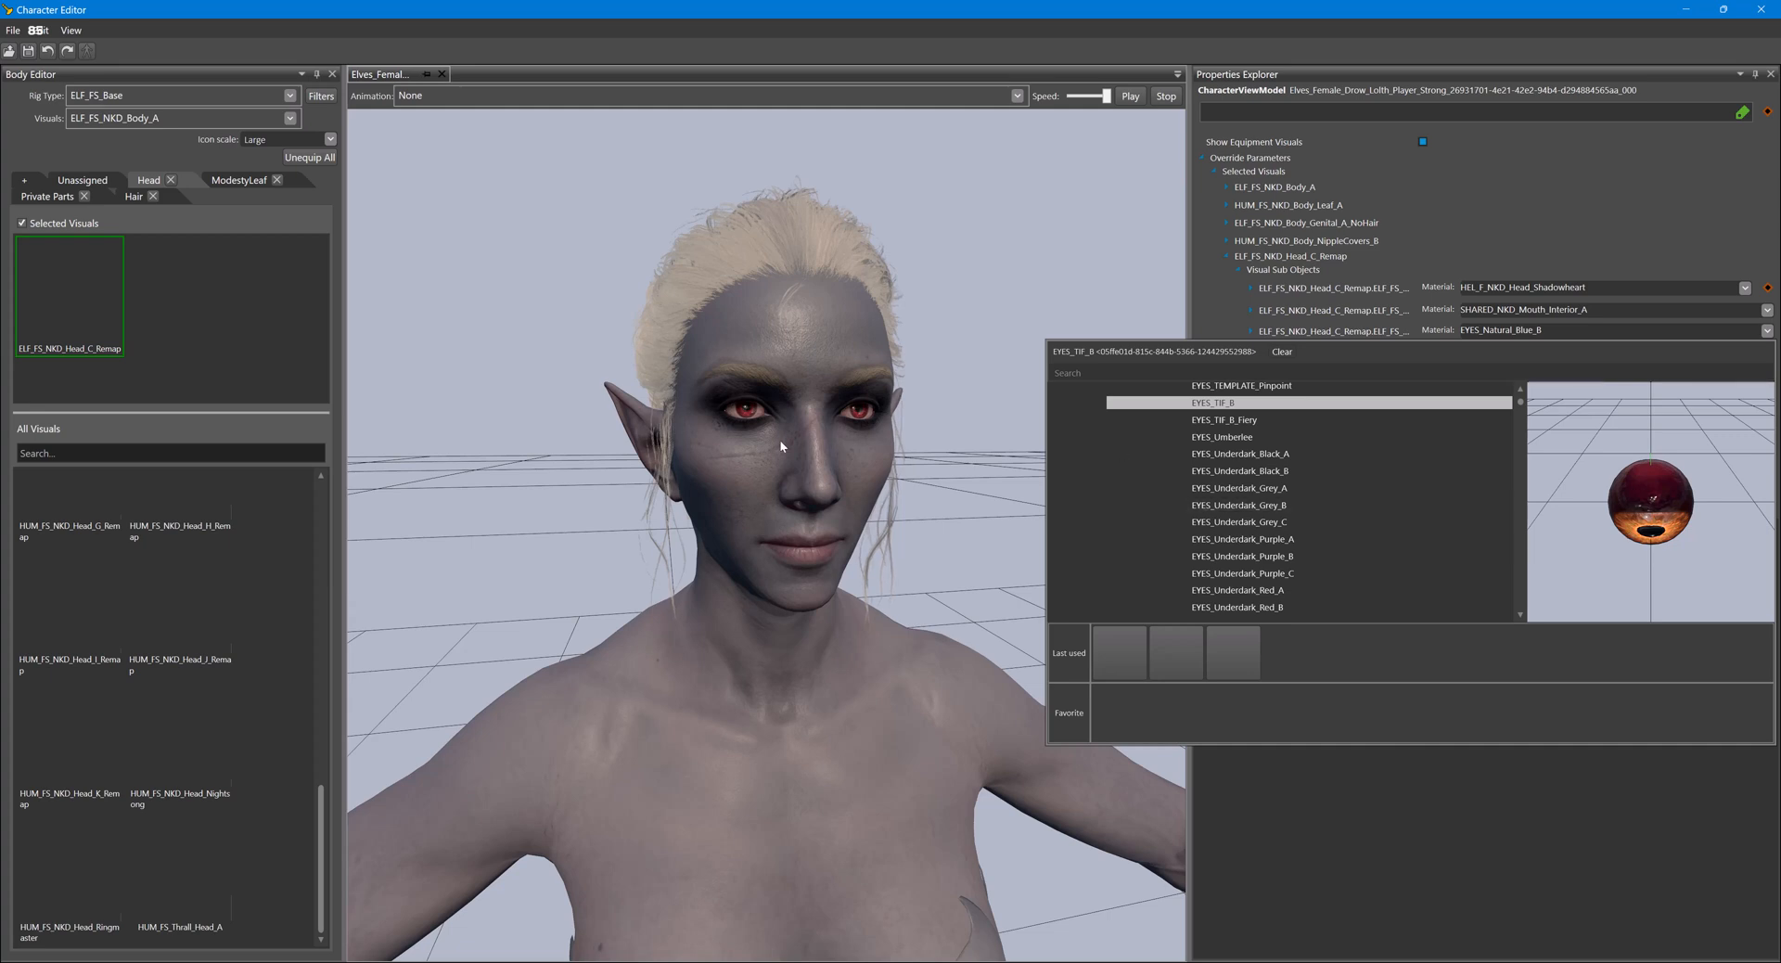
pyautogui.click(1238, 422)
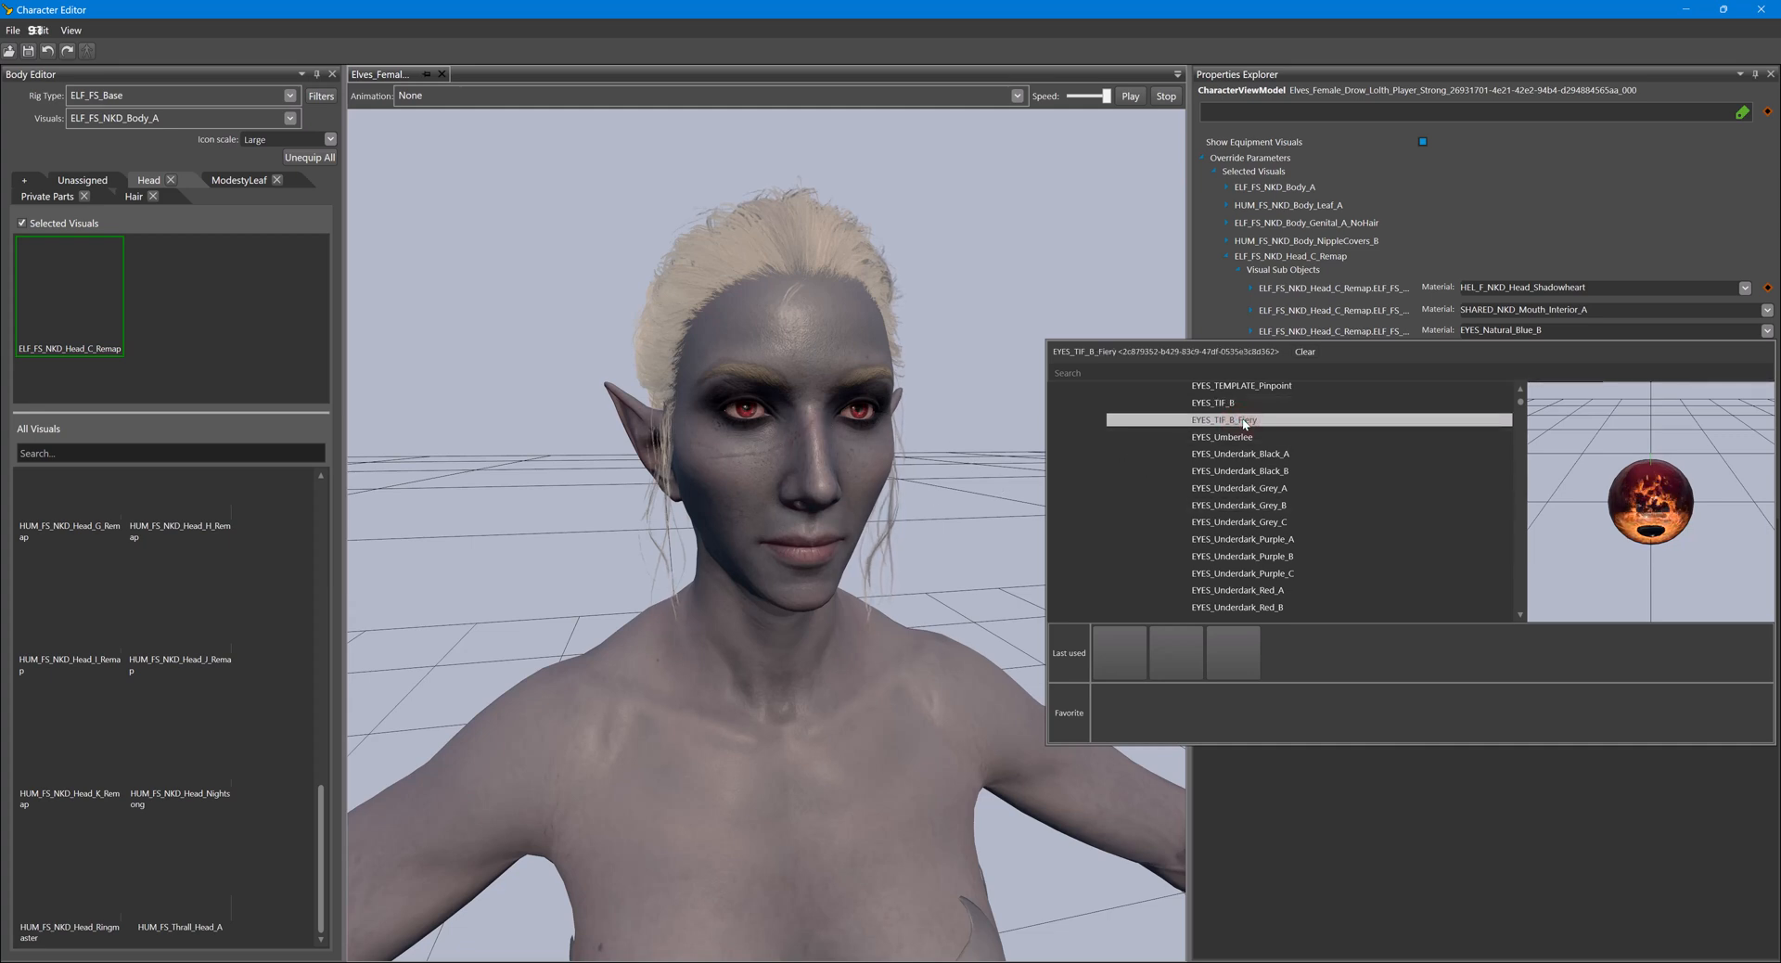
pyautogui.click(1244, 422)
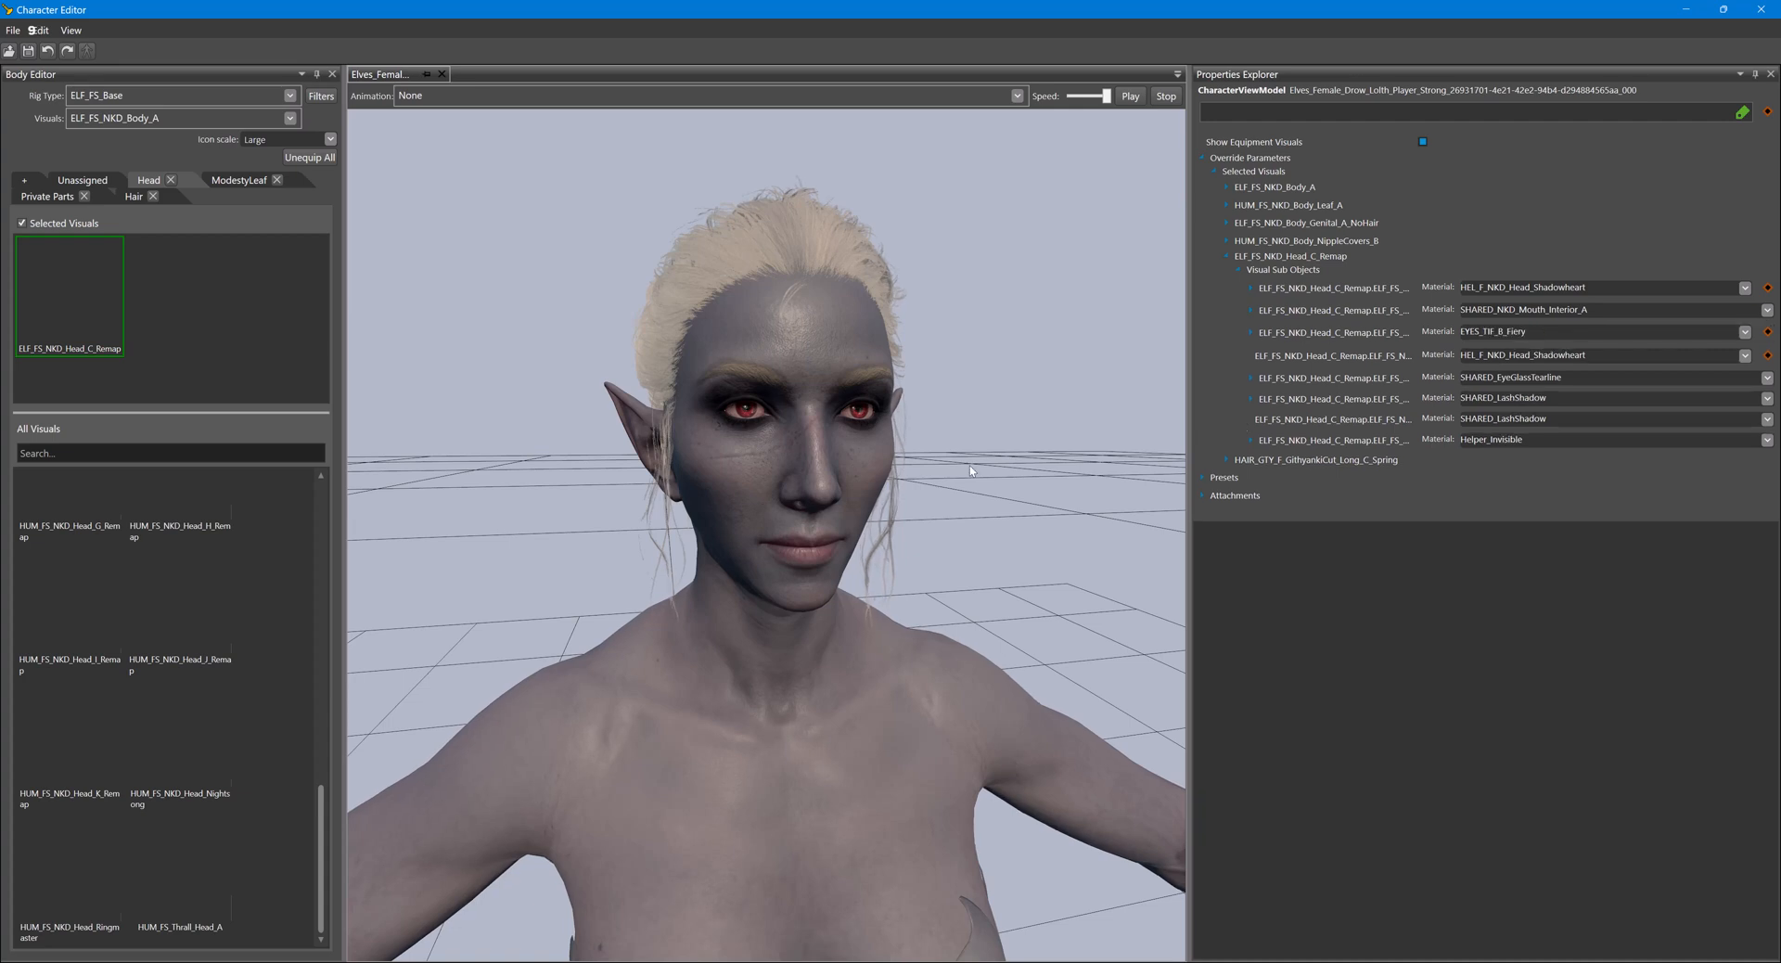
pyautogui.moveTo(882, 531); pyautogui.dragTo(965, 469, button='right')
pyautogui.moveTo(965, 469); pyautogui.dragTo(961, 466)
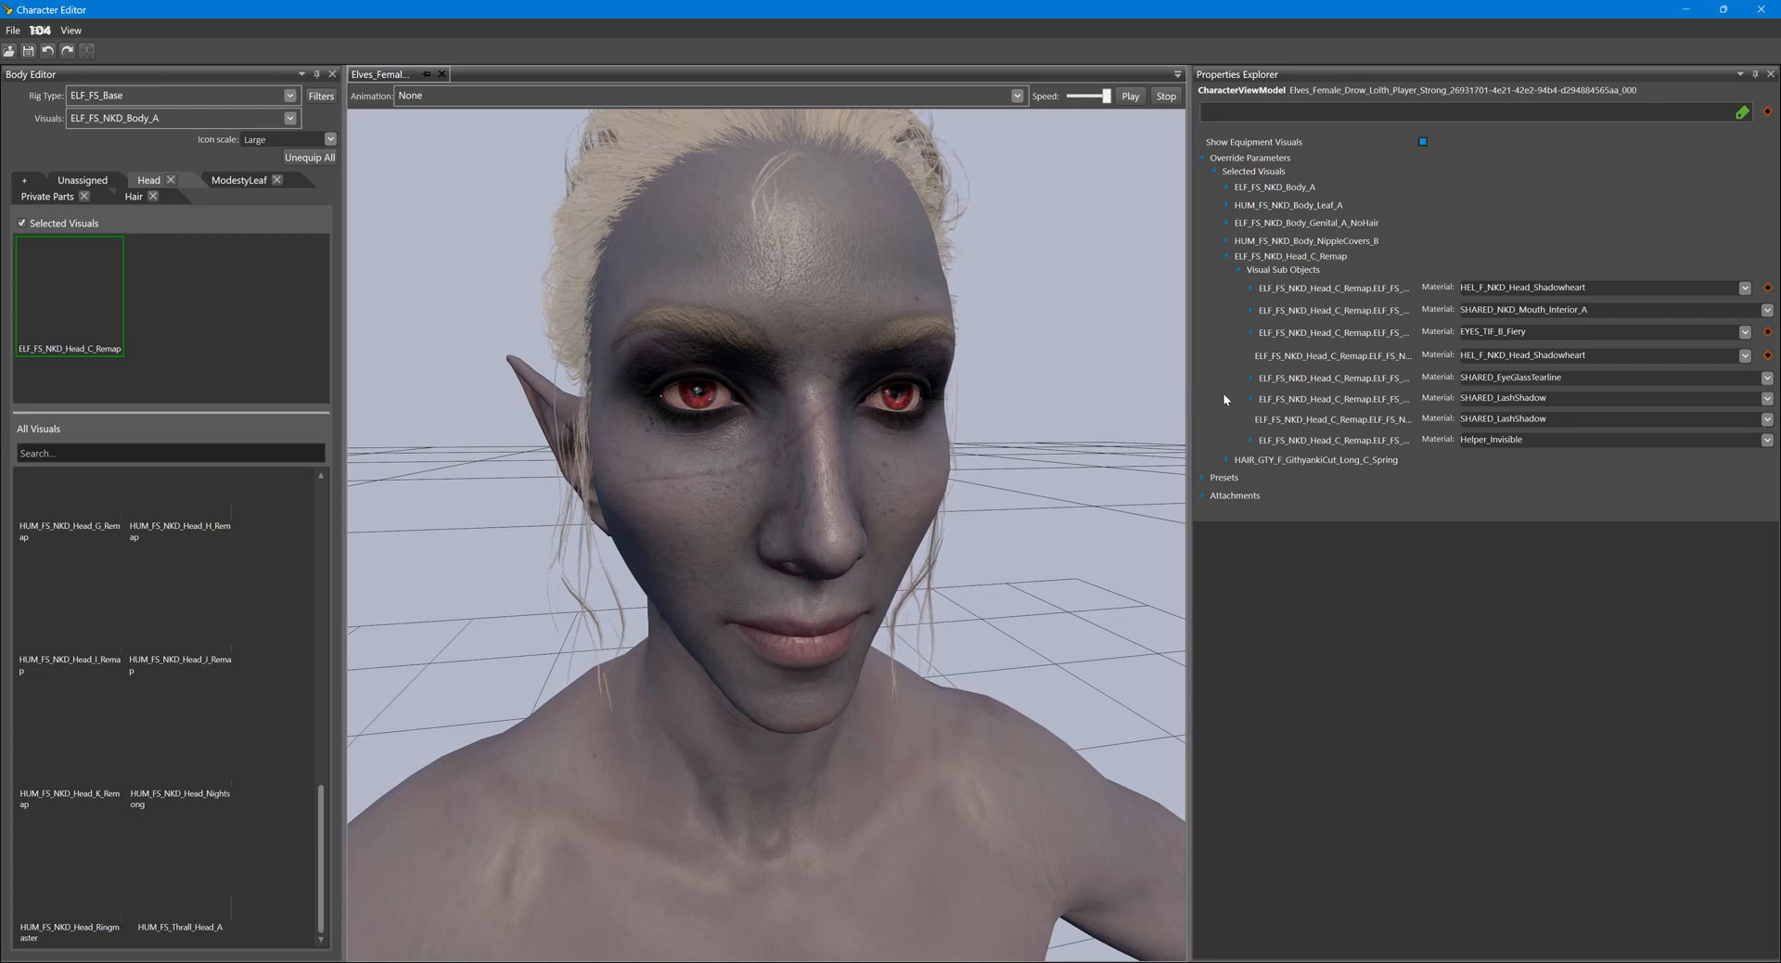
# - Collapse the selected visuals and load the EYES_Underdark_Purple_C preset for the 06Eyes parameters
pyautogui.click(1213, 173)
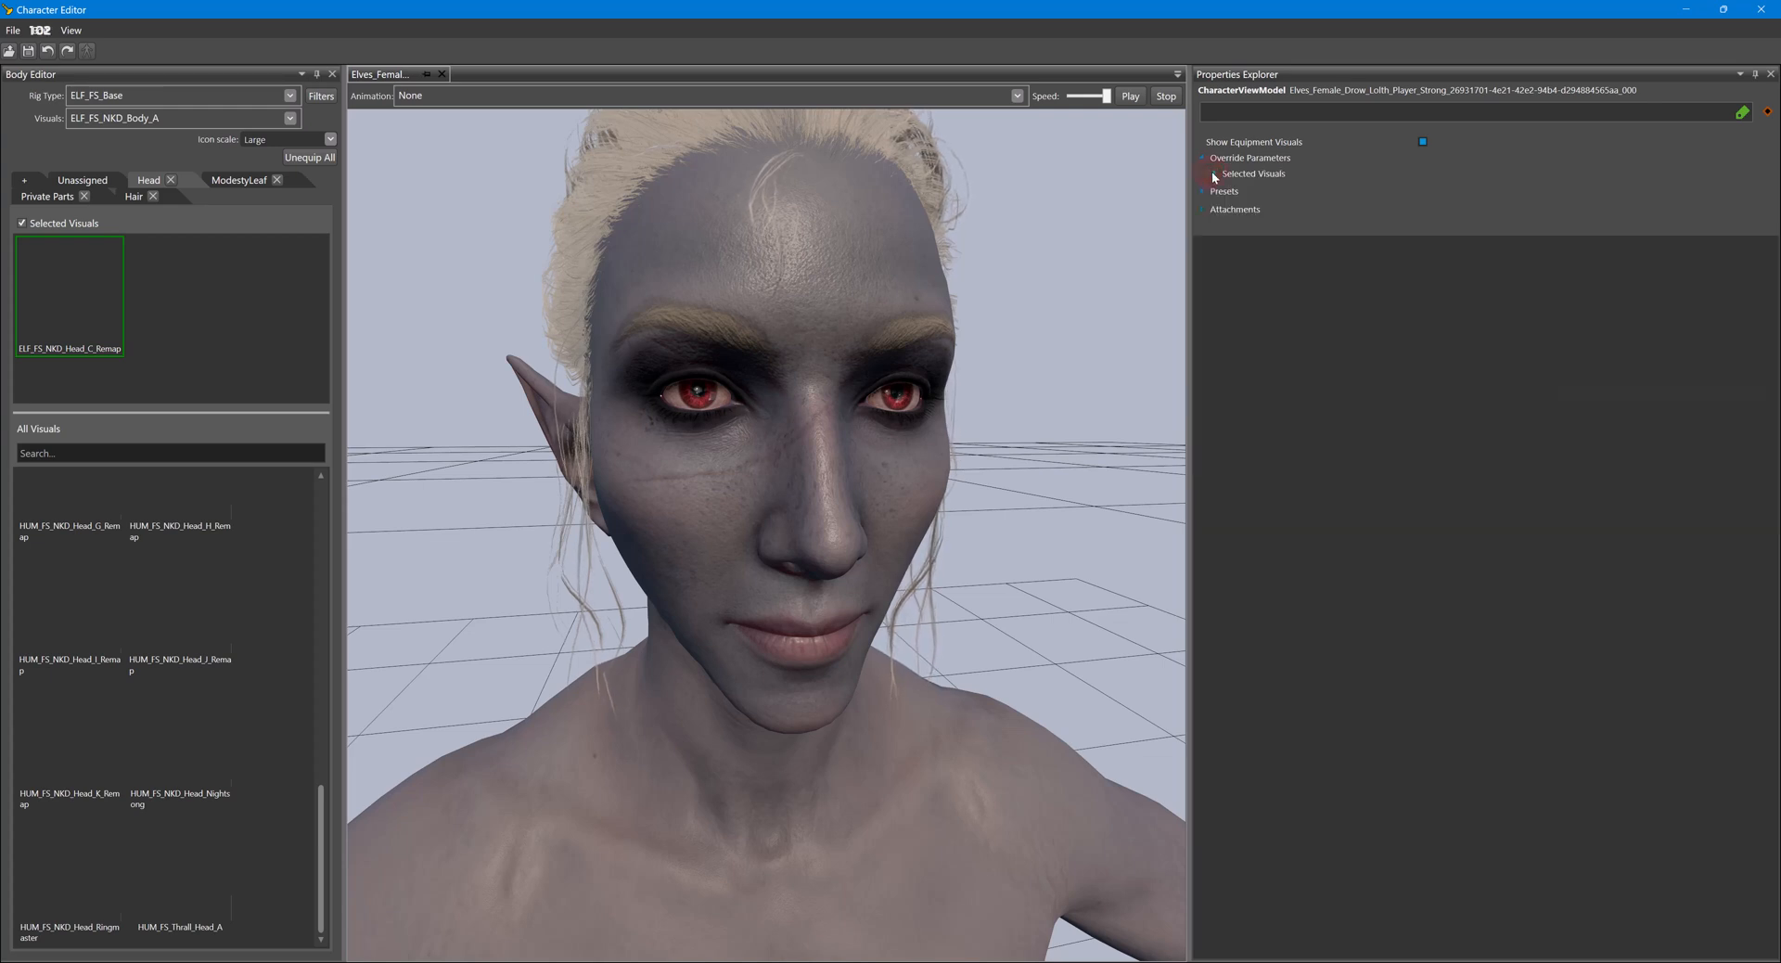
pyautogui.click(1204, 190)
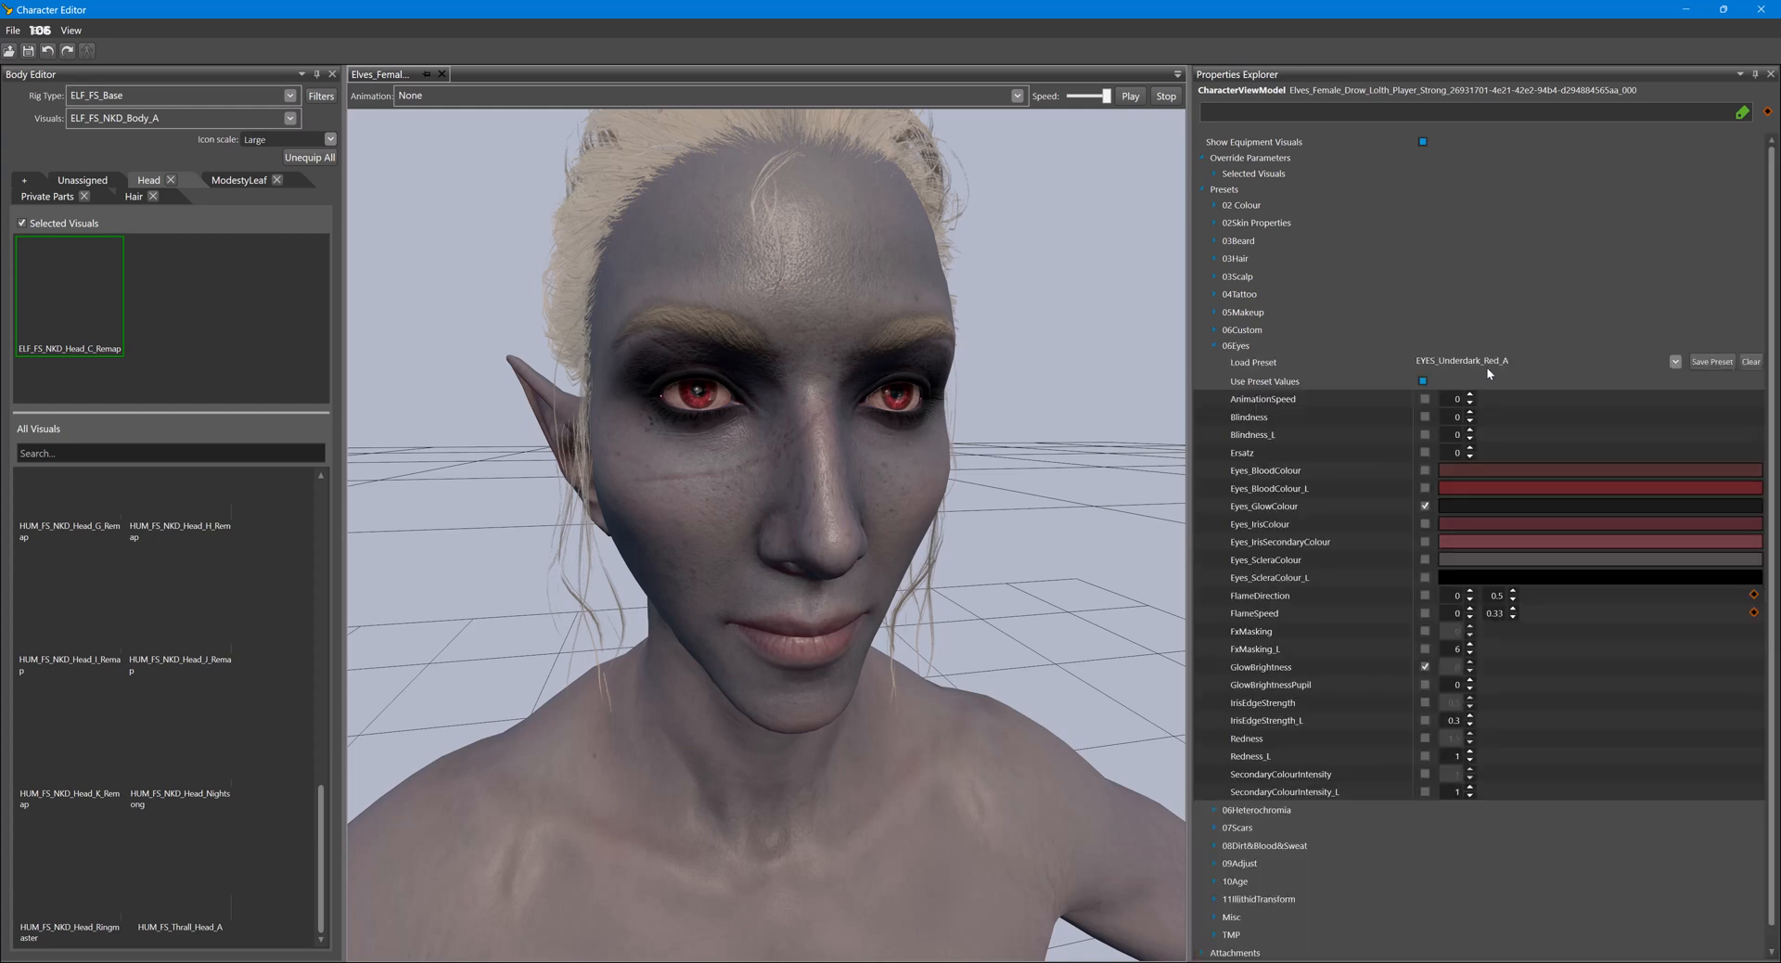
pyautogui.click(1676, 361)
pyautogui.scroll(-6, 1330, 558)
pyautogui.scroll(5, 1316, 547)
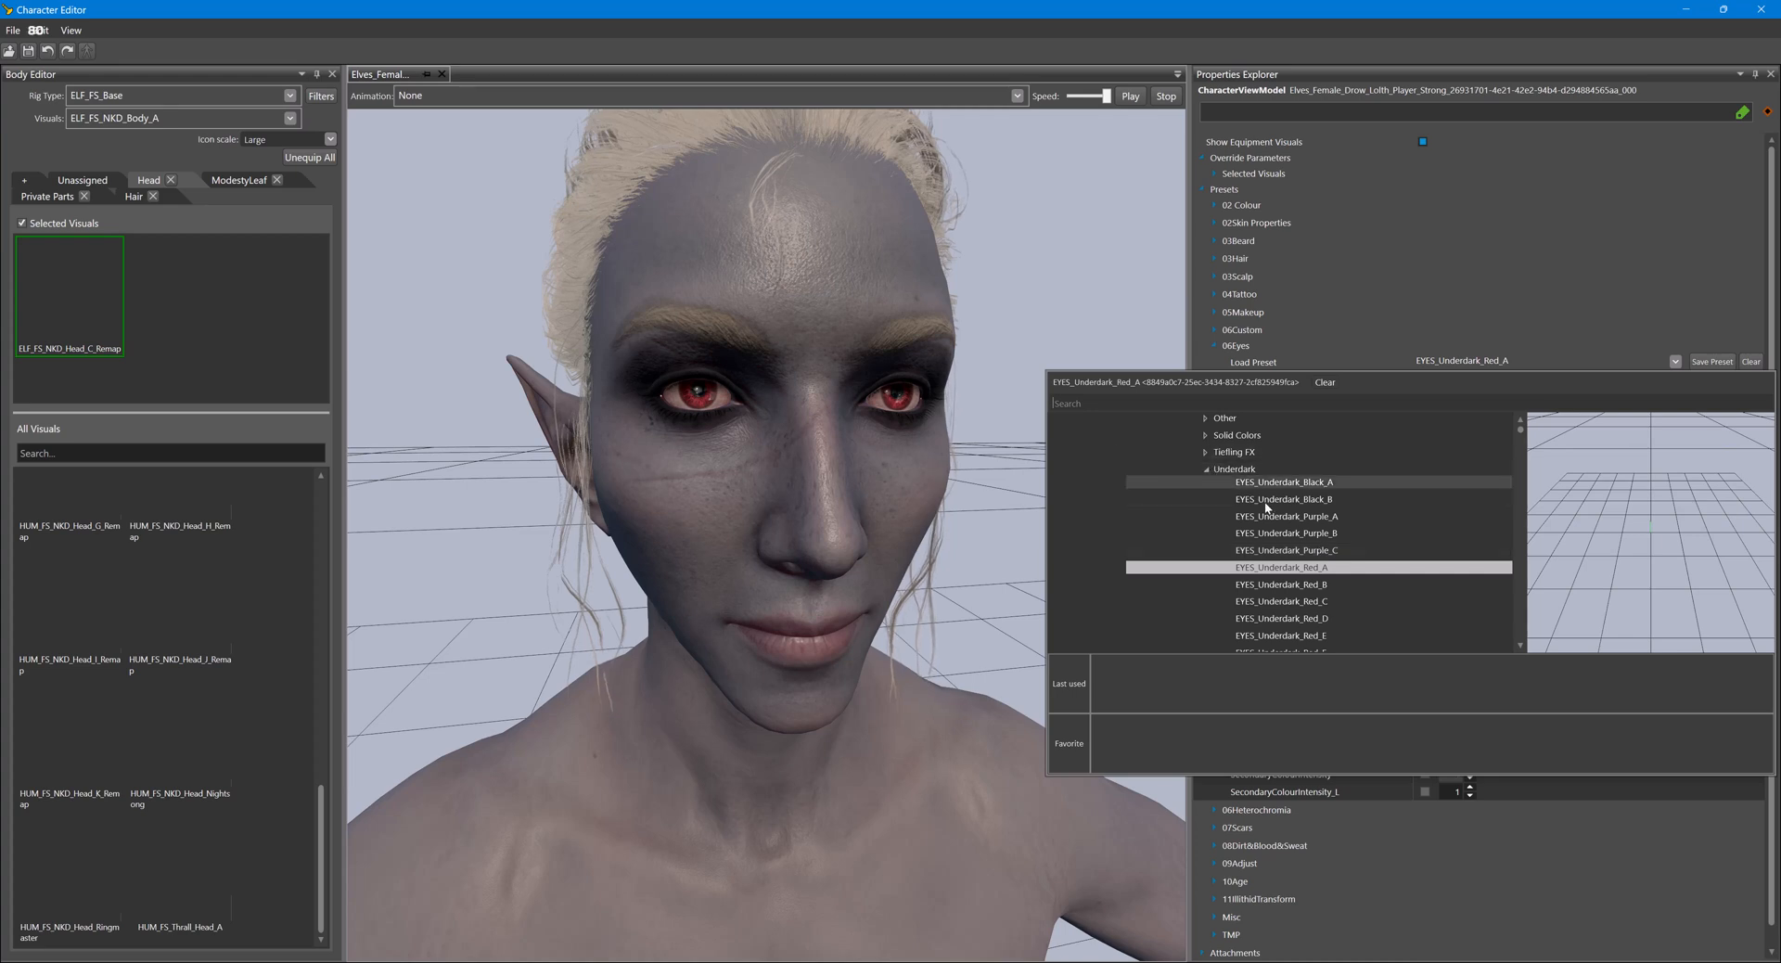
pyautogui.doubleClick(1308, 551)
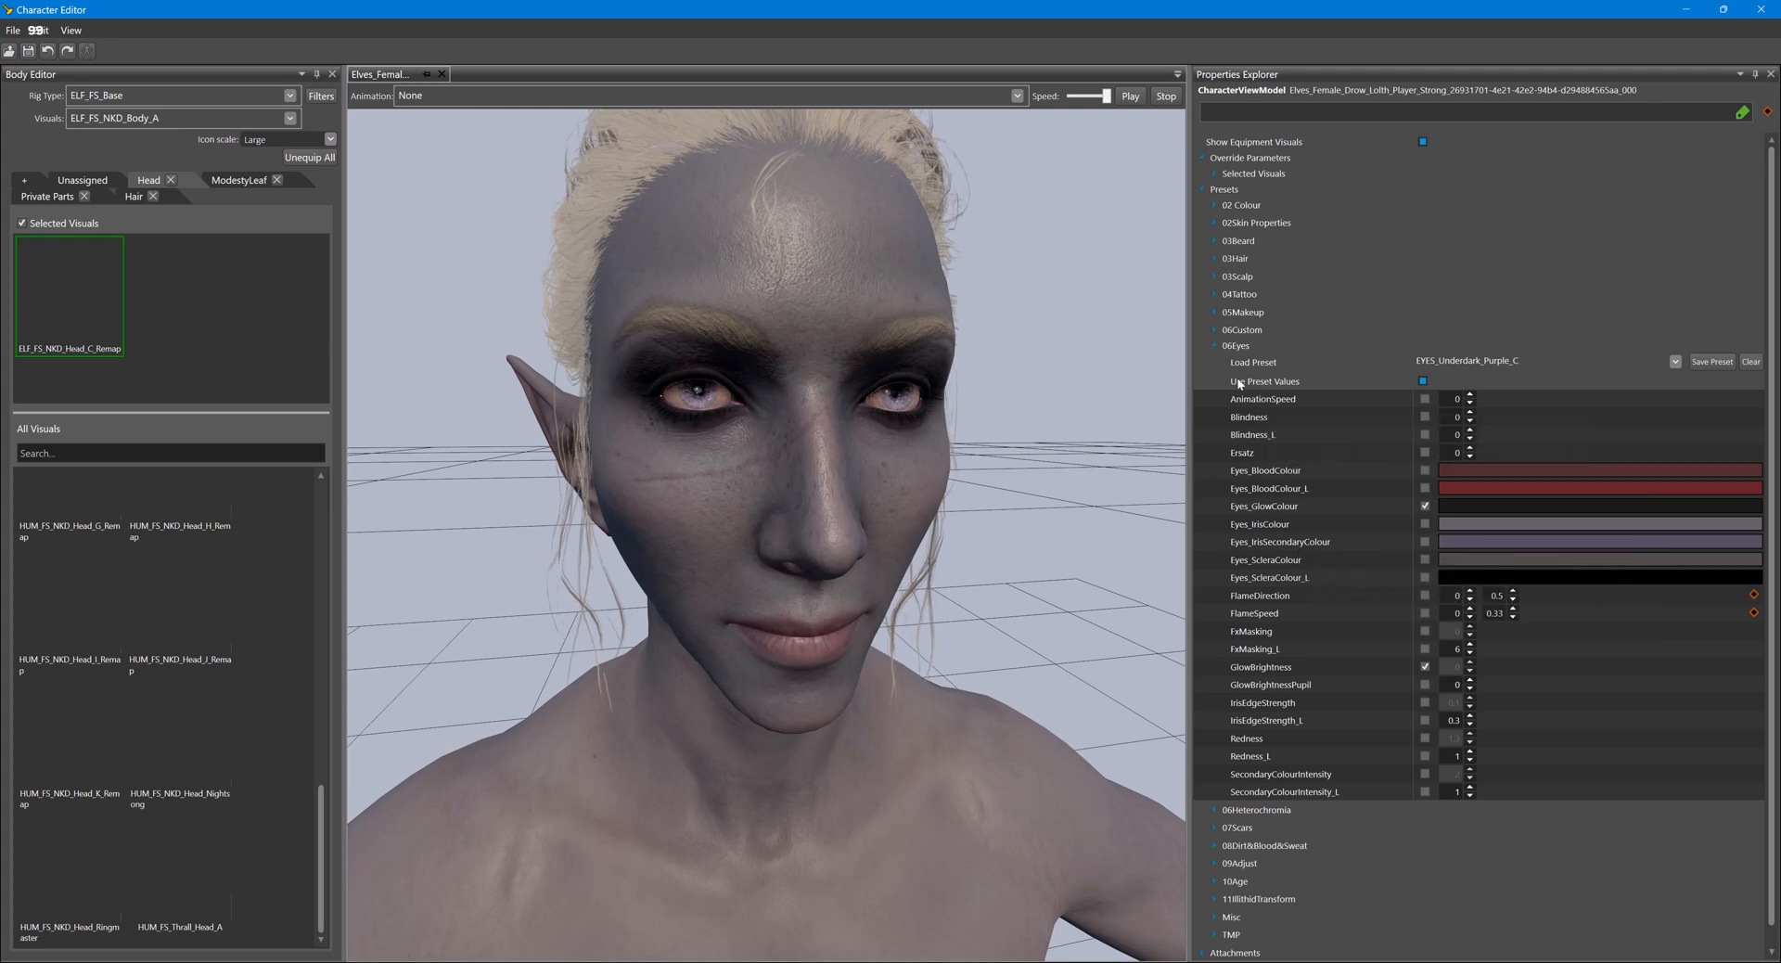
# - Load the Dragonborn eye preset EYES_DGB_Glow_Flame_Blue for the 06Eyes parameters and view the face from the front
pyautogui.click(1675, 362)
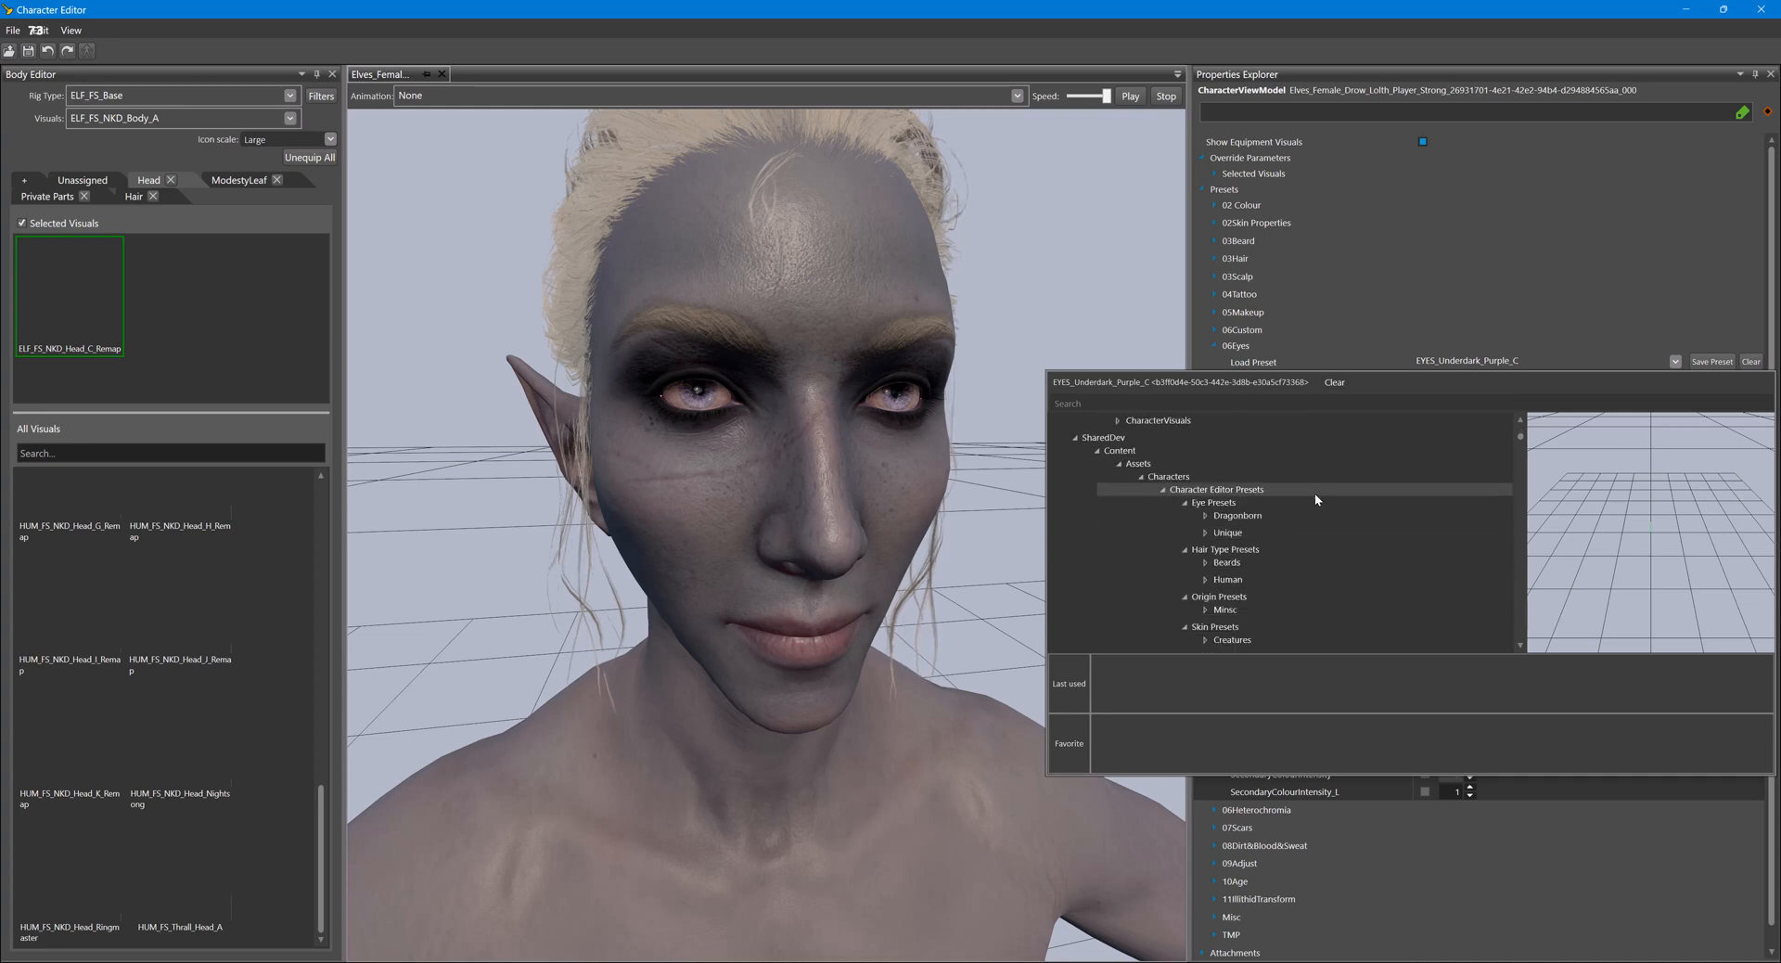
pyautogui.doubleClick(1273, 515)
pyautogui.click(1304, 563)
pyautogui.click(1303, 564)
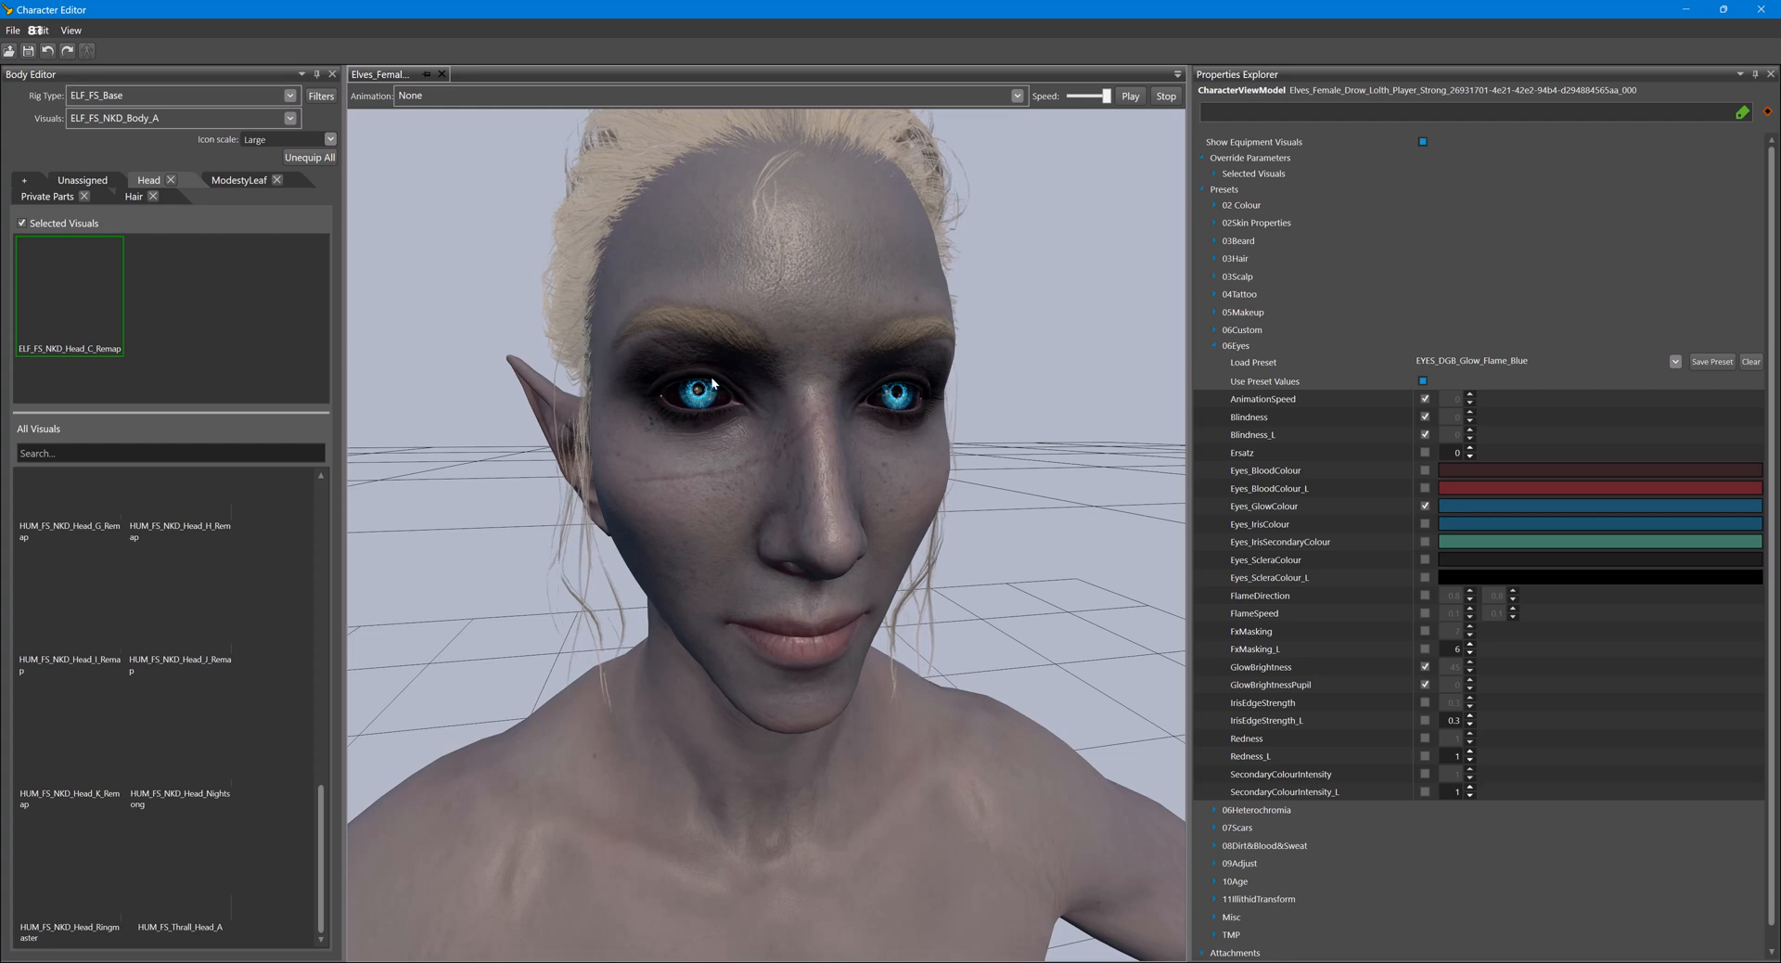
pyautogui.moveTo(998, 543); pyautogui.dragTo(998, 544, button='middle')
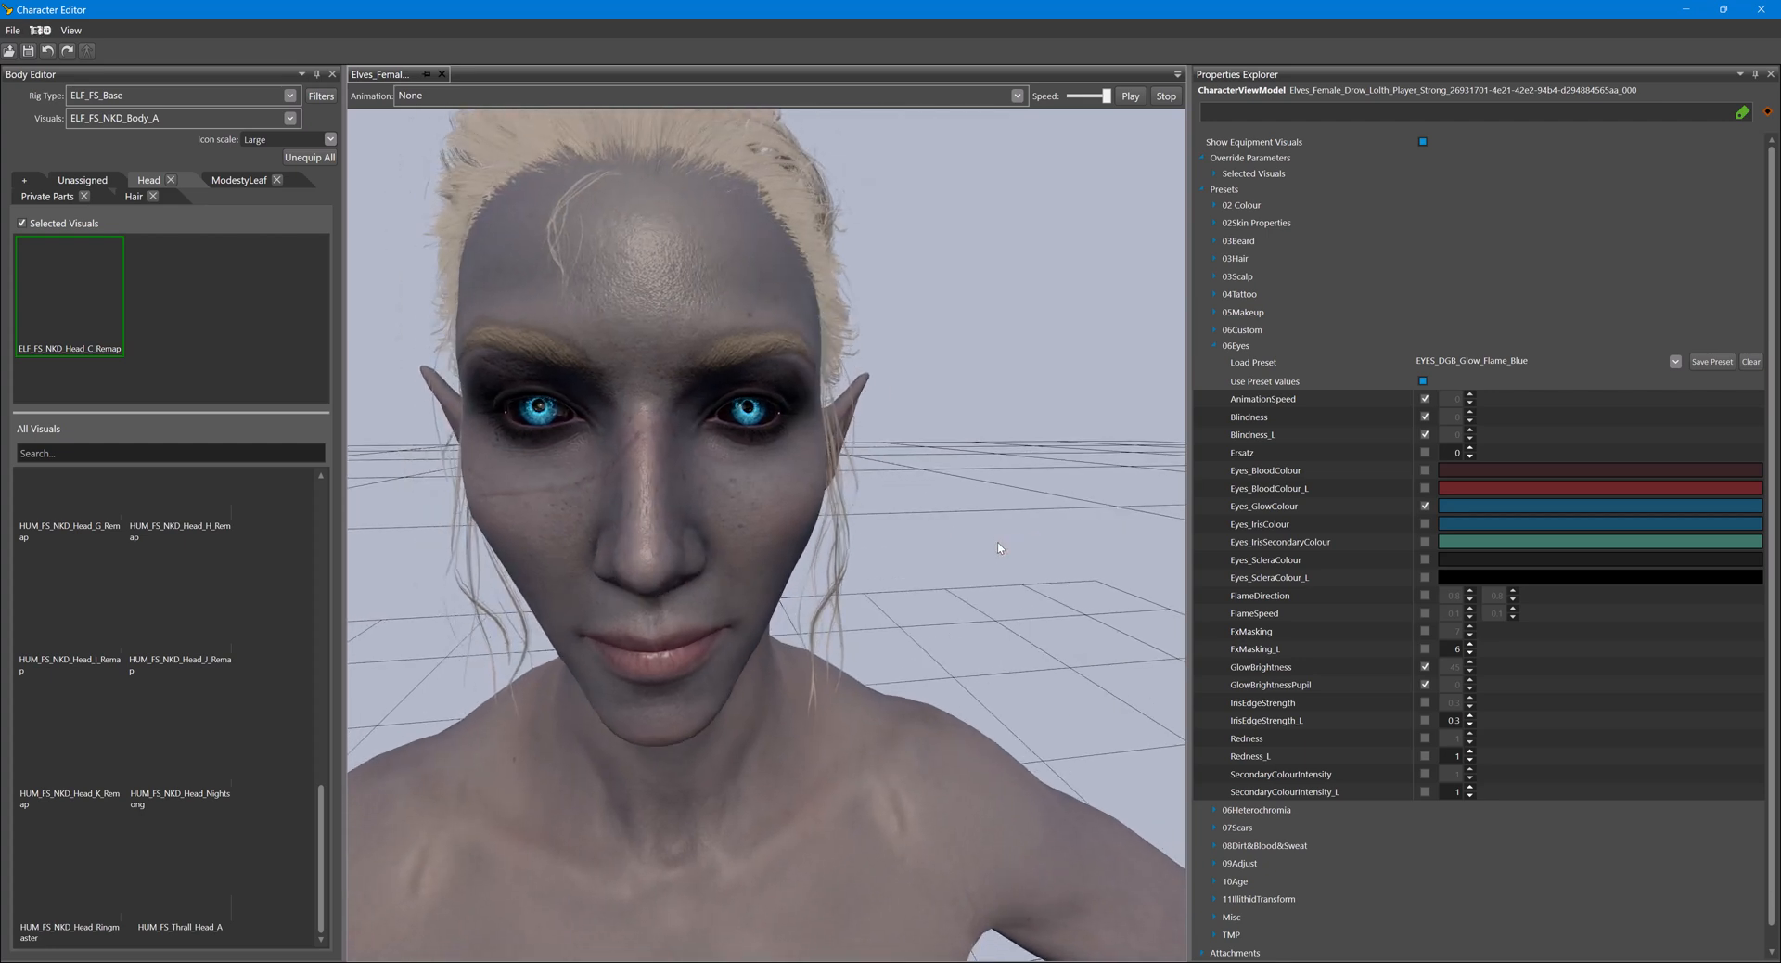
# - Return to the head's visual sub-objects and change the third sub-object's eye material to EYES_Viper
pyautogui.click(1222, 345)
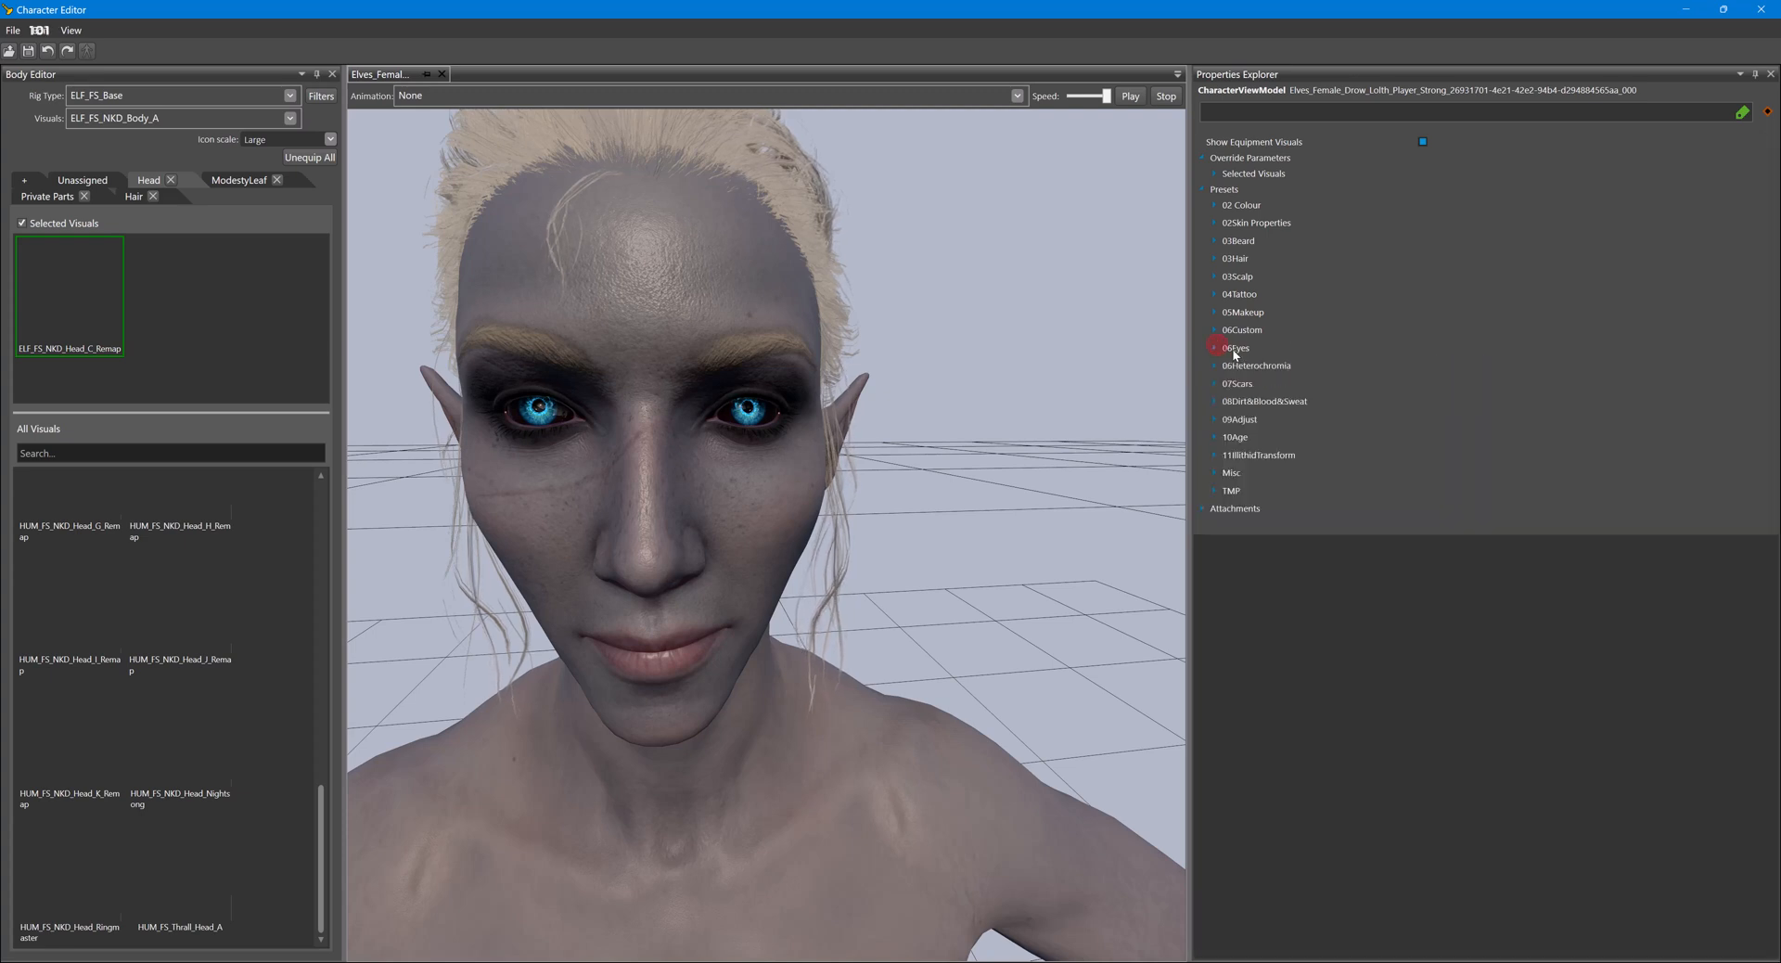
pyautogui.click(1218, 174)
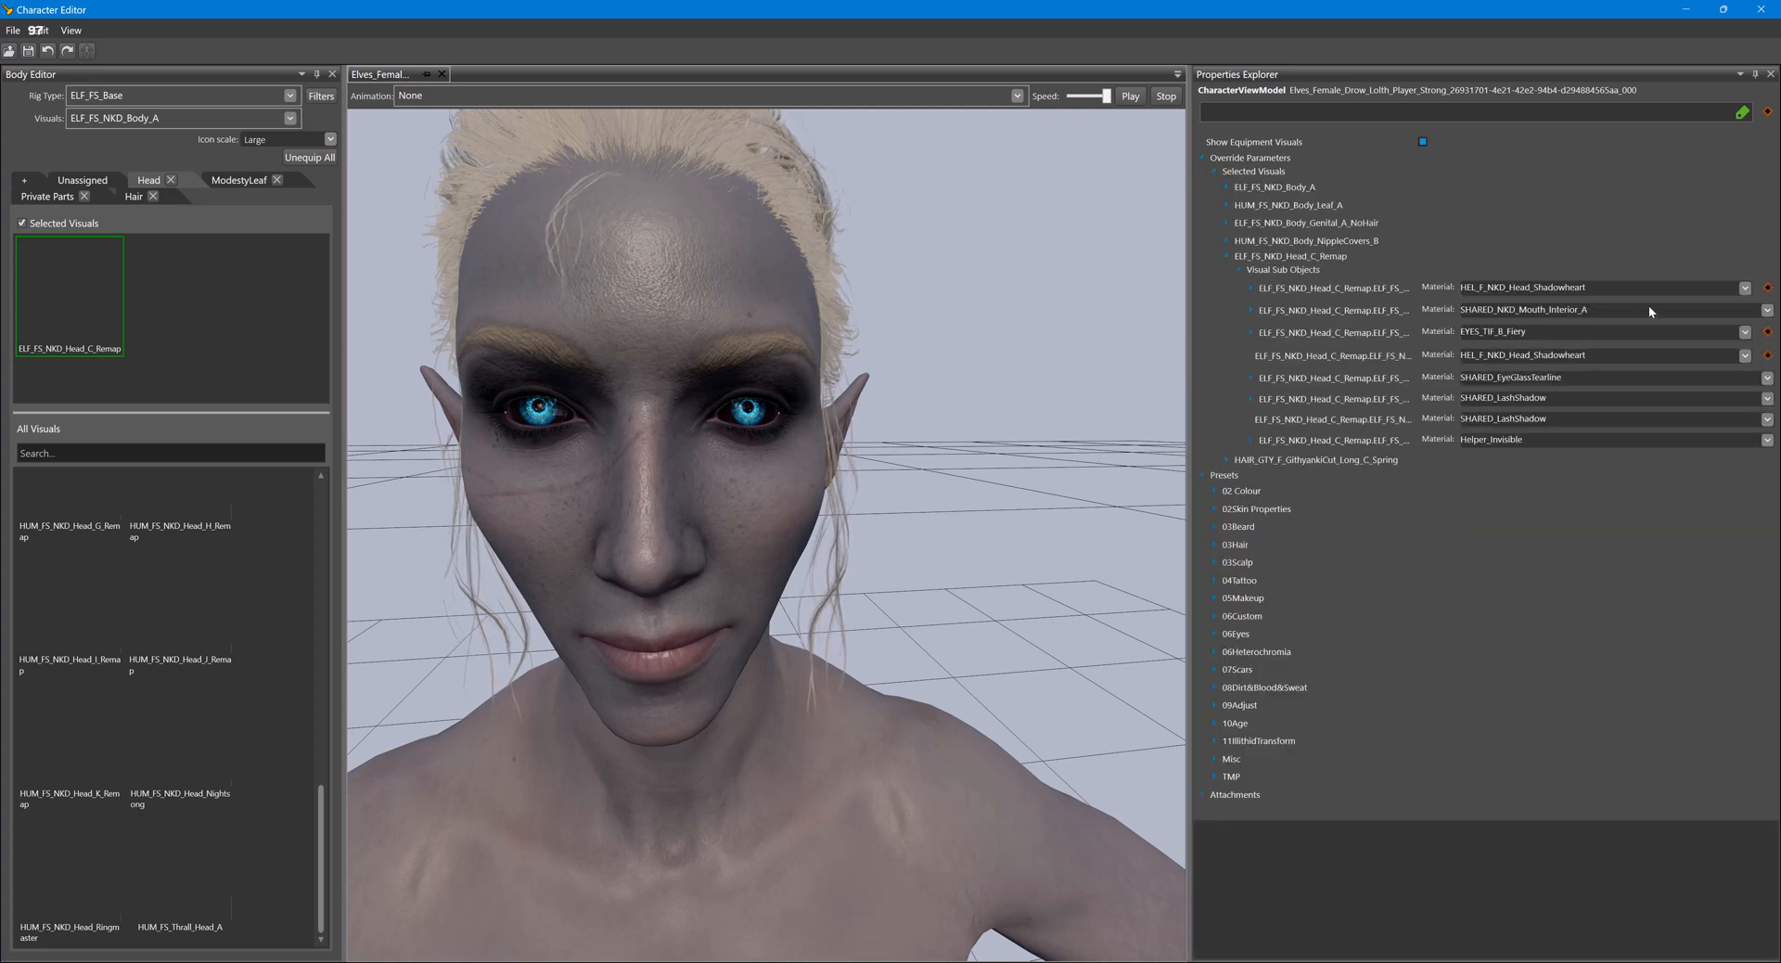
pyautogui.click(1745, 332)
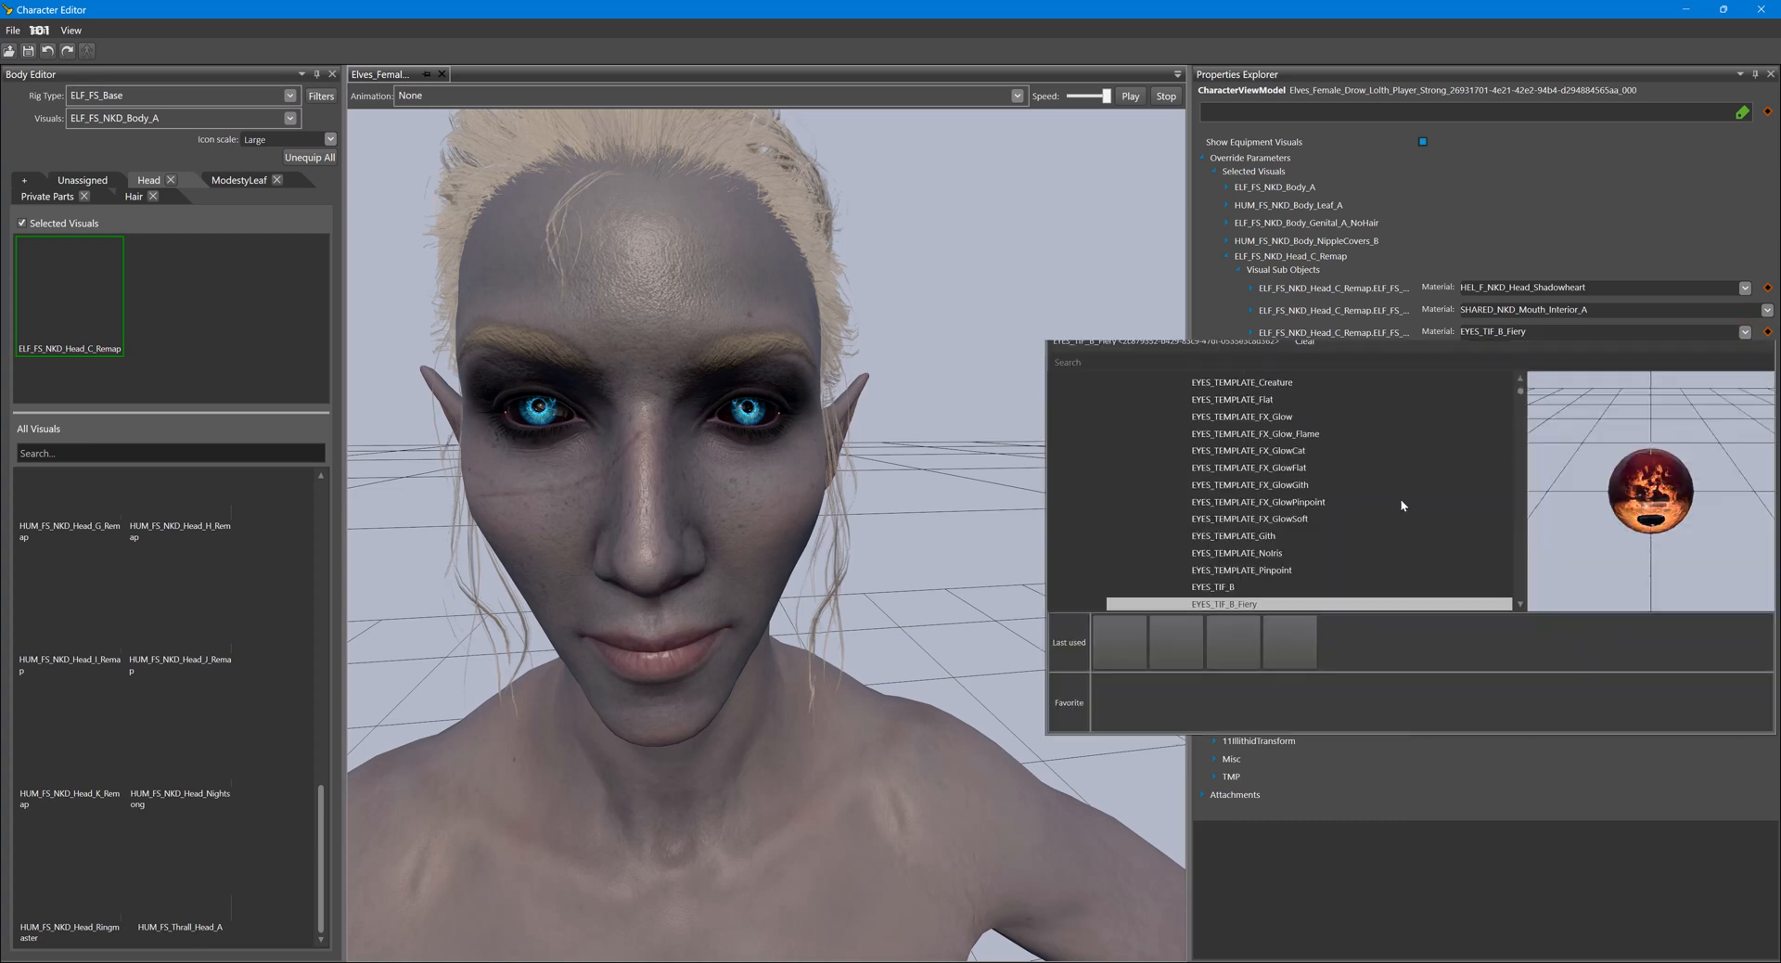
pyautogui.scroll(-3, 1346, 498)
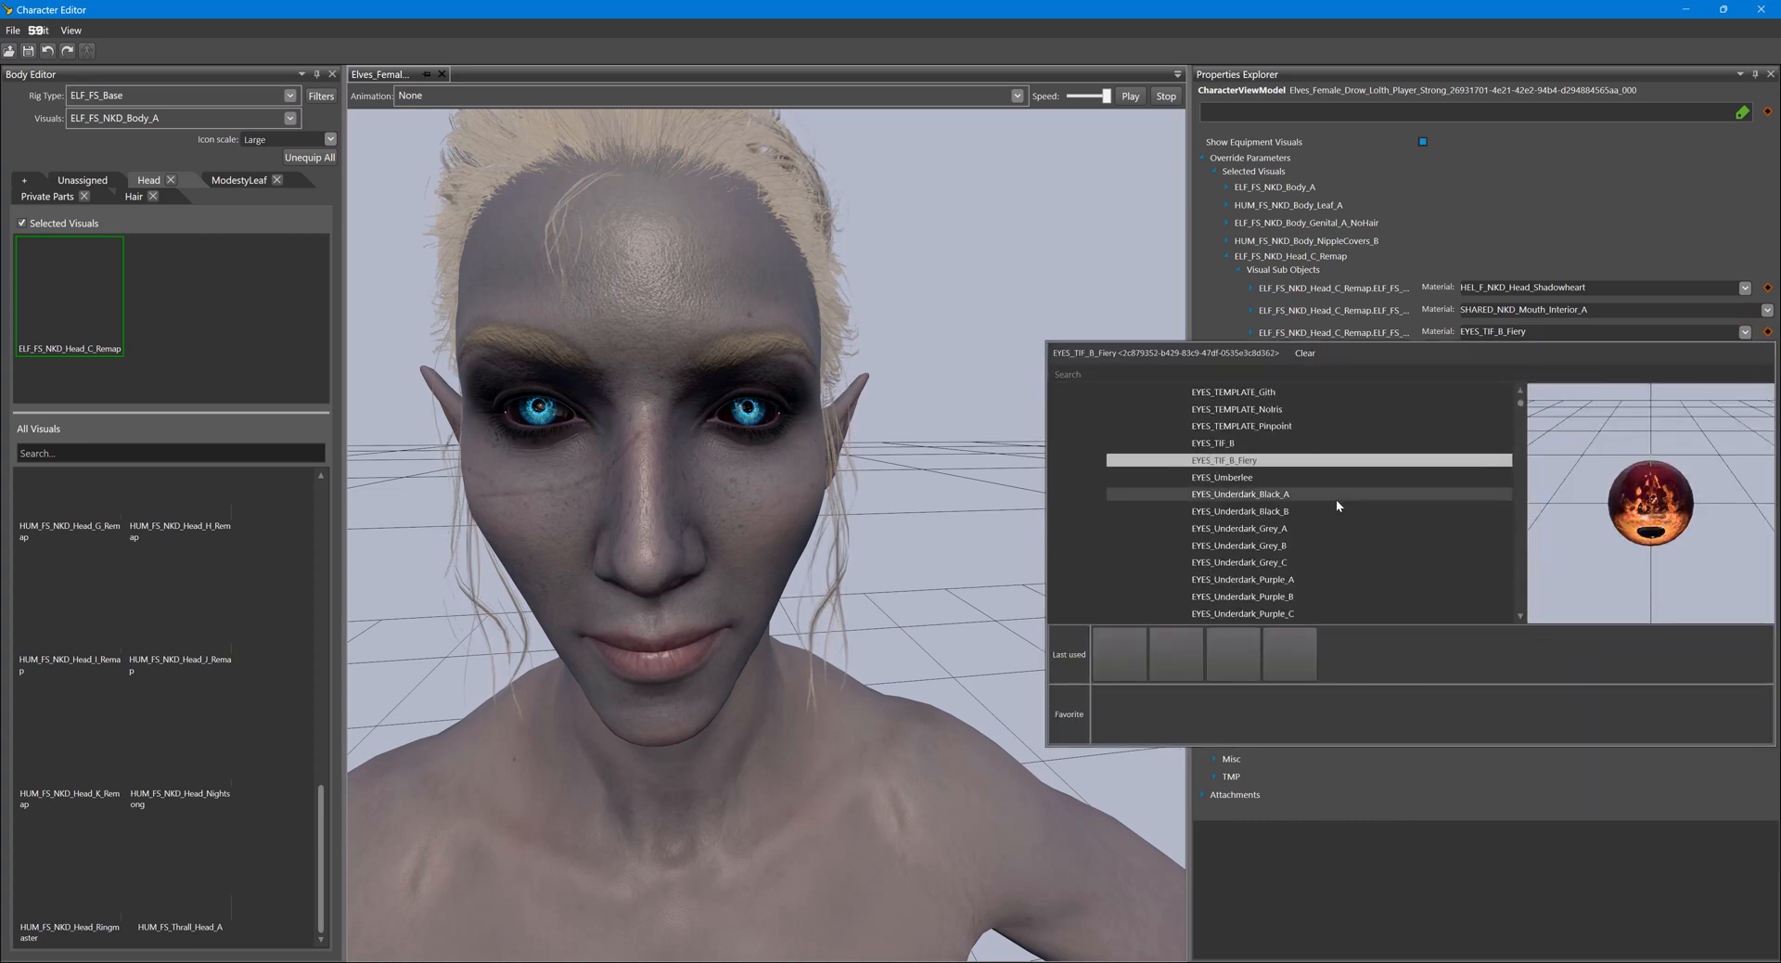
pyautogui.click(1312, 391)
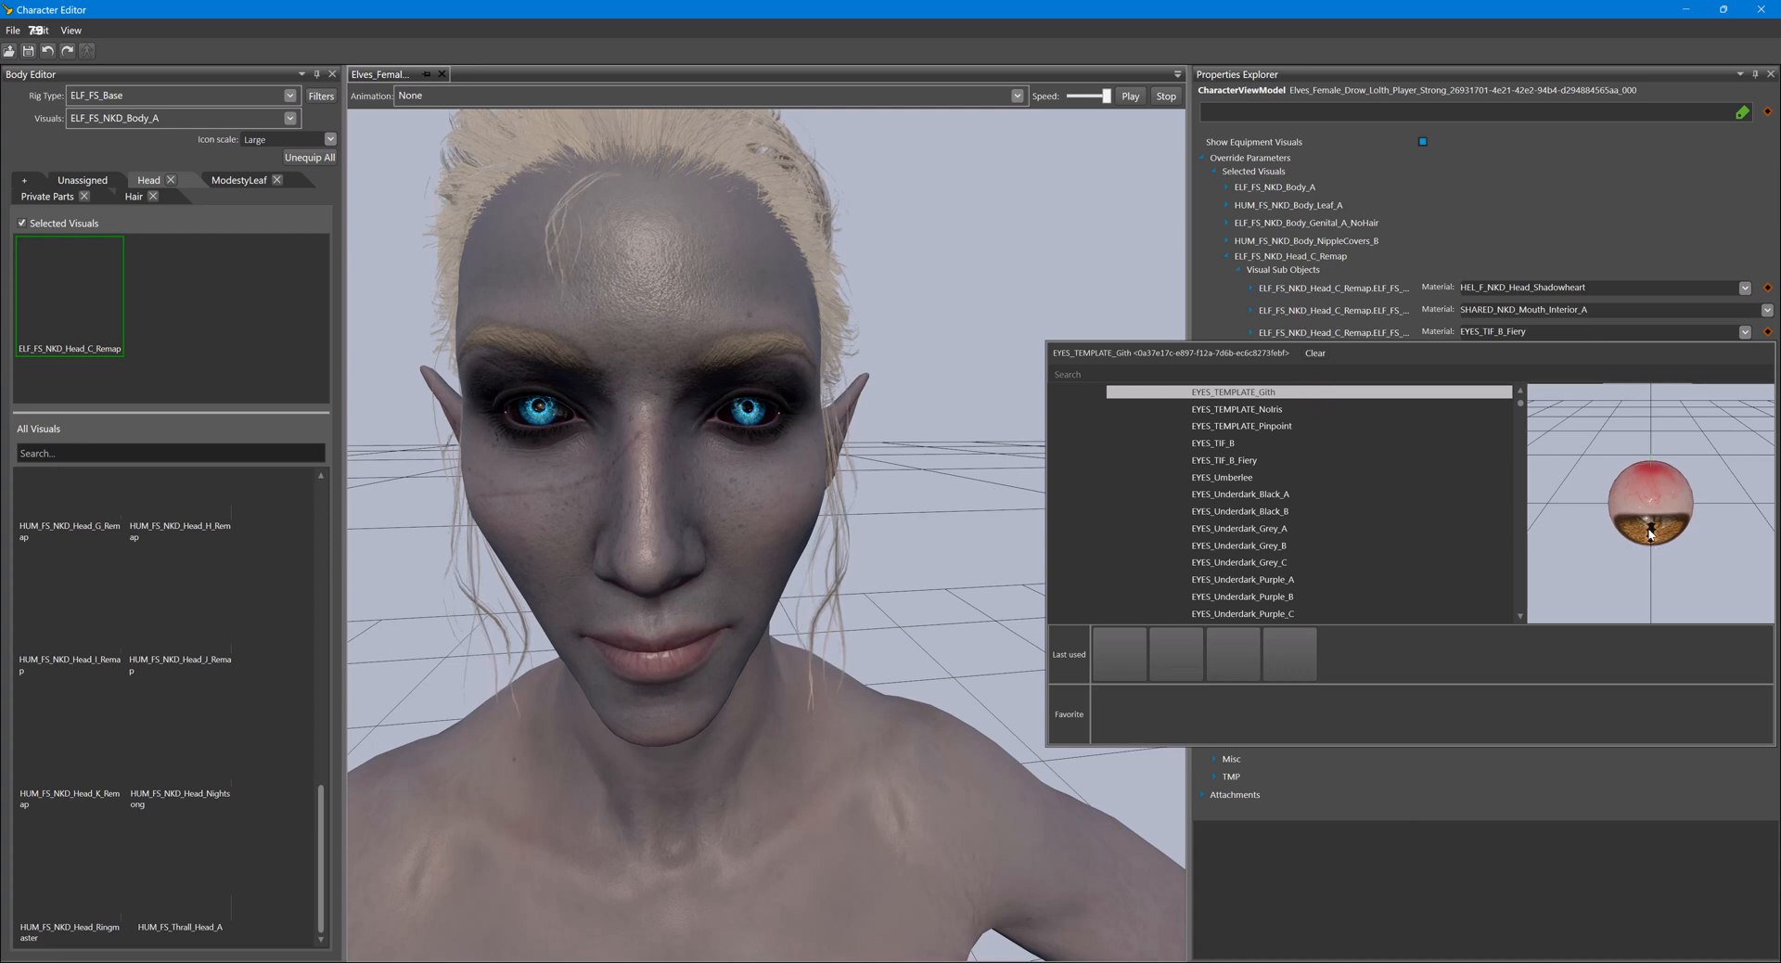
pyautogui.scroll(-4, 1310, 499)
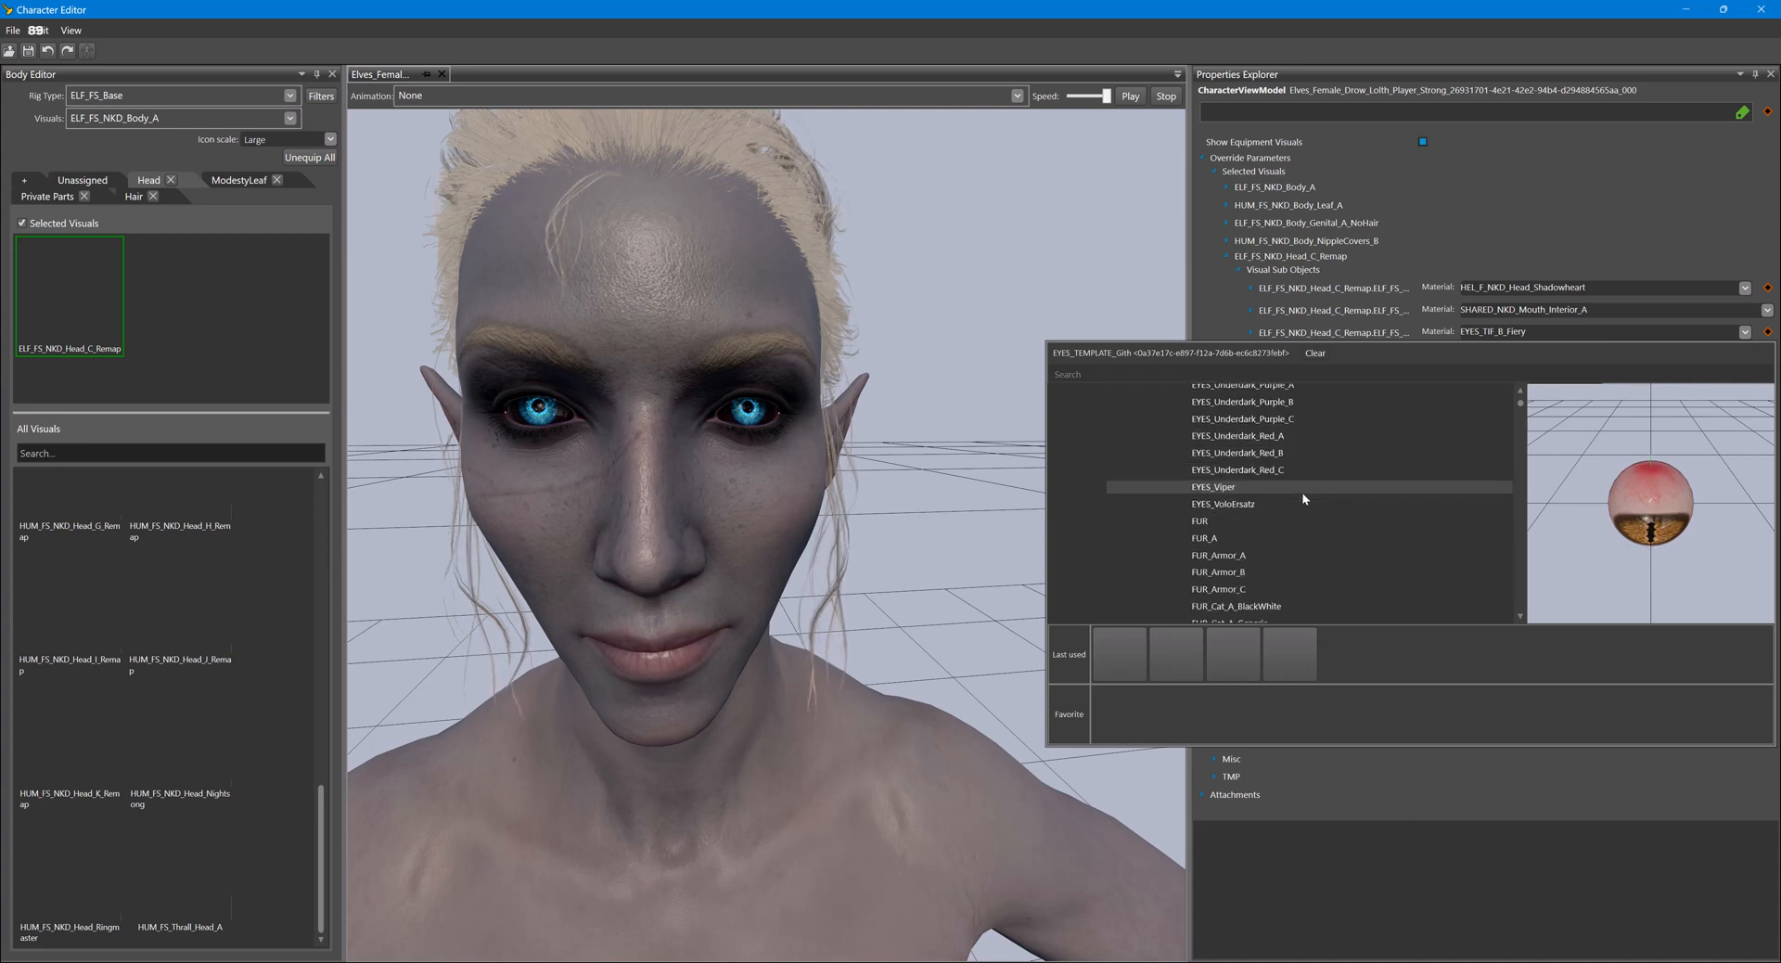
pyautogui.click(1278, 487)
pyautogui.doubleClick(1280, 488)
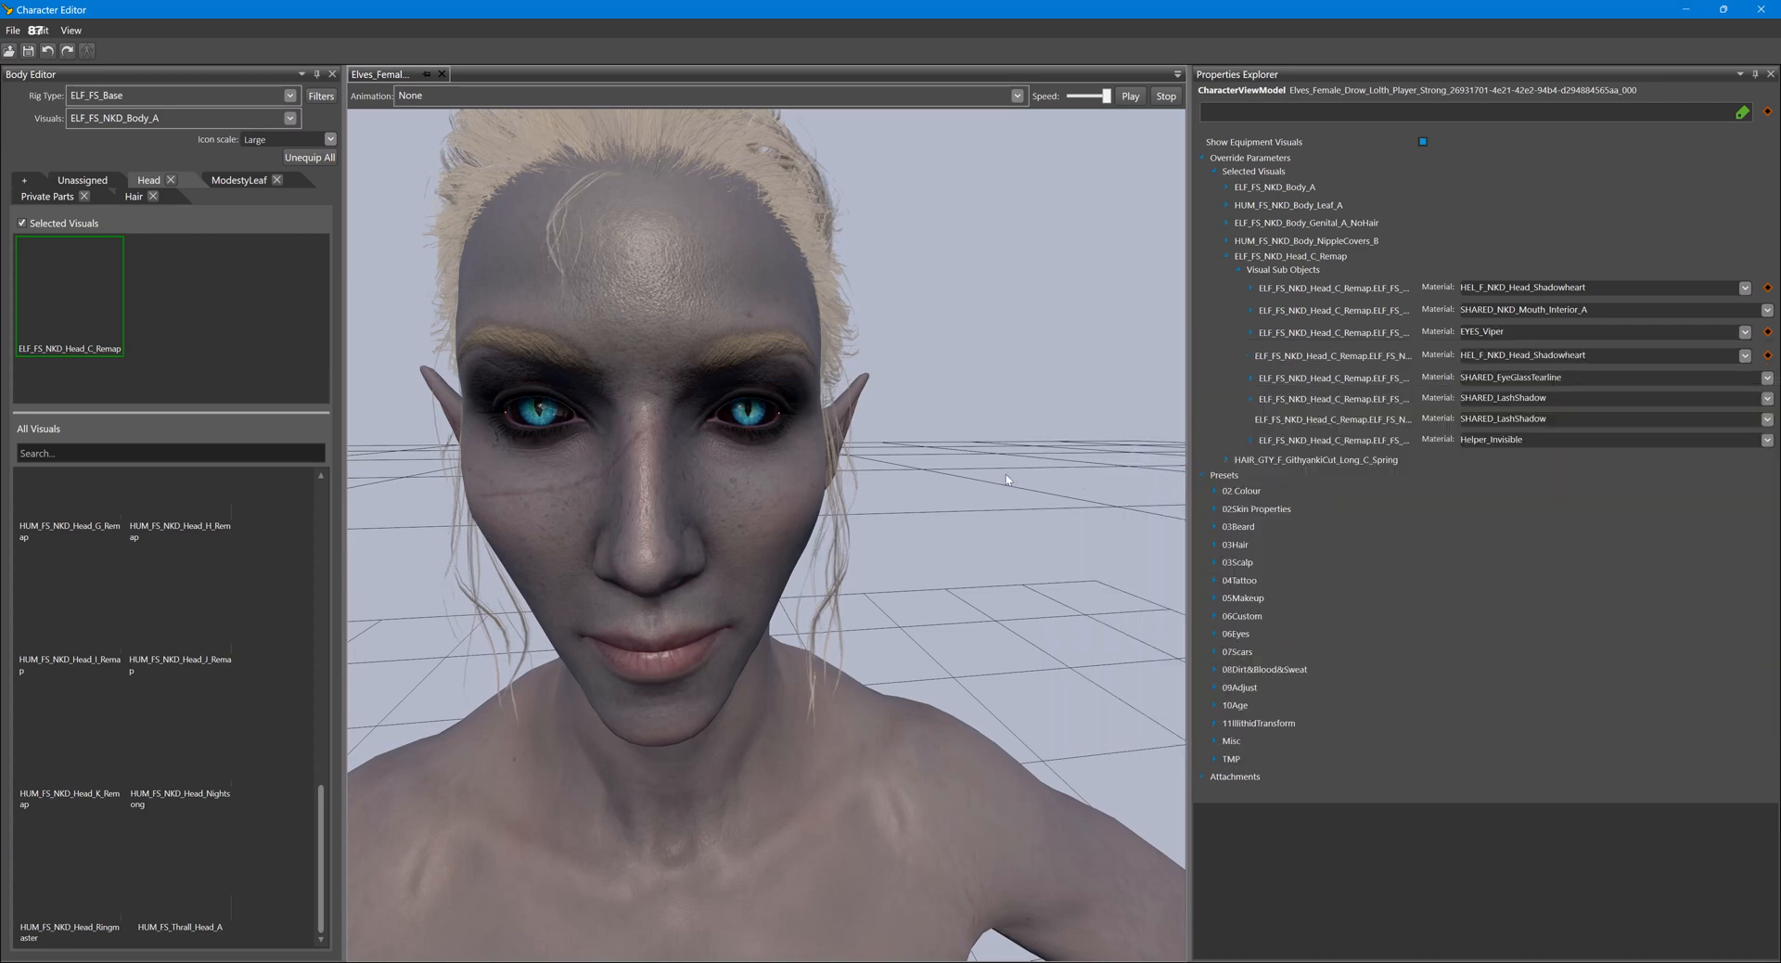
# - Search the materials for "Eye" and set the head's third sub-object material to EYES_Karlach
pyautogui.click(1744, 334)
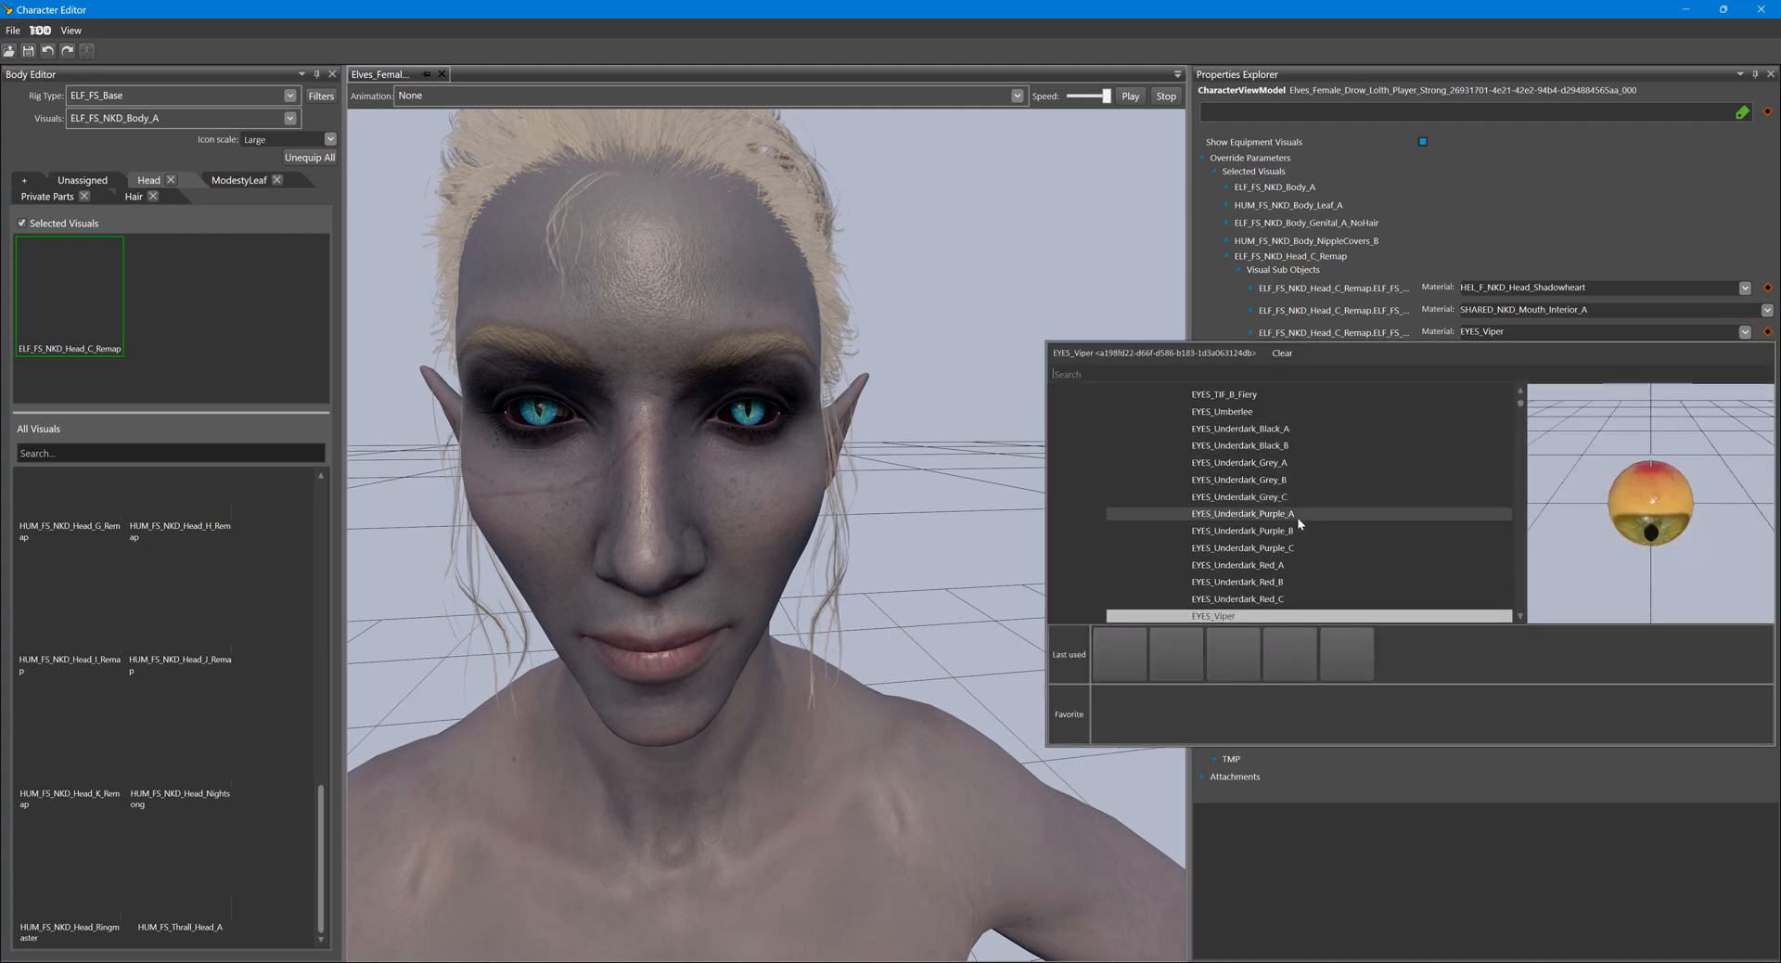
pyautogui.scroll(-3, 1265, 483)
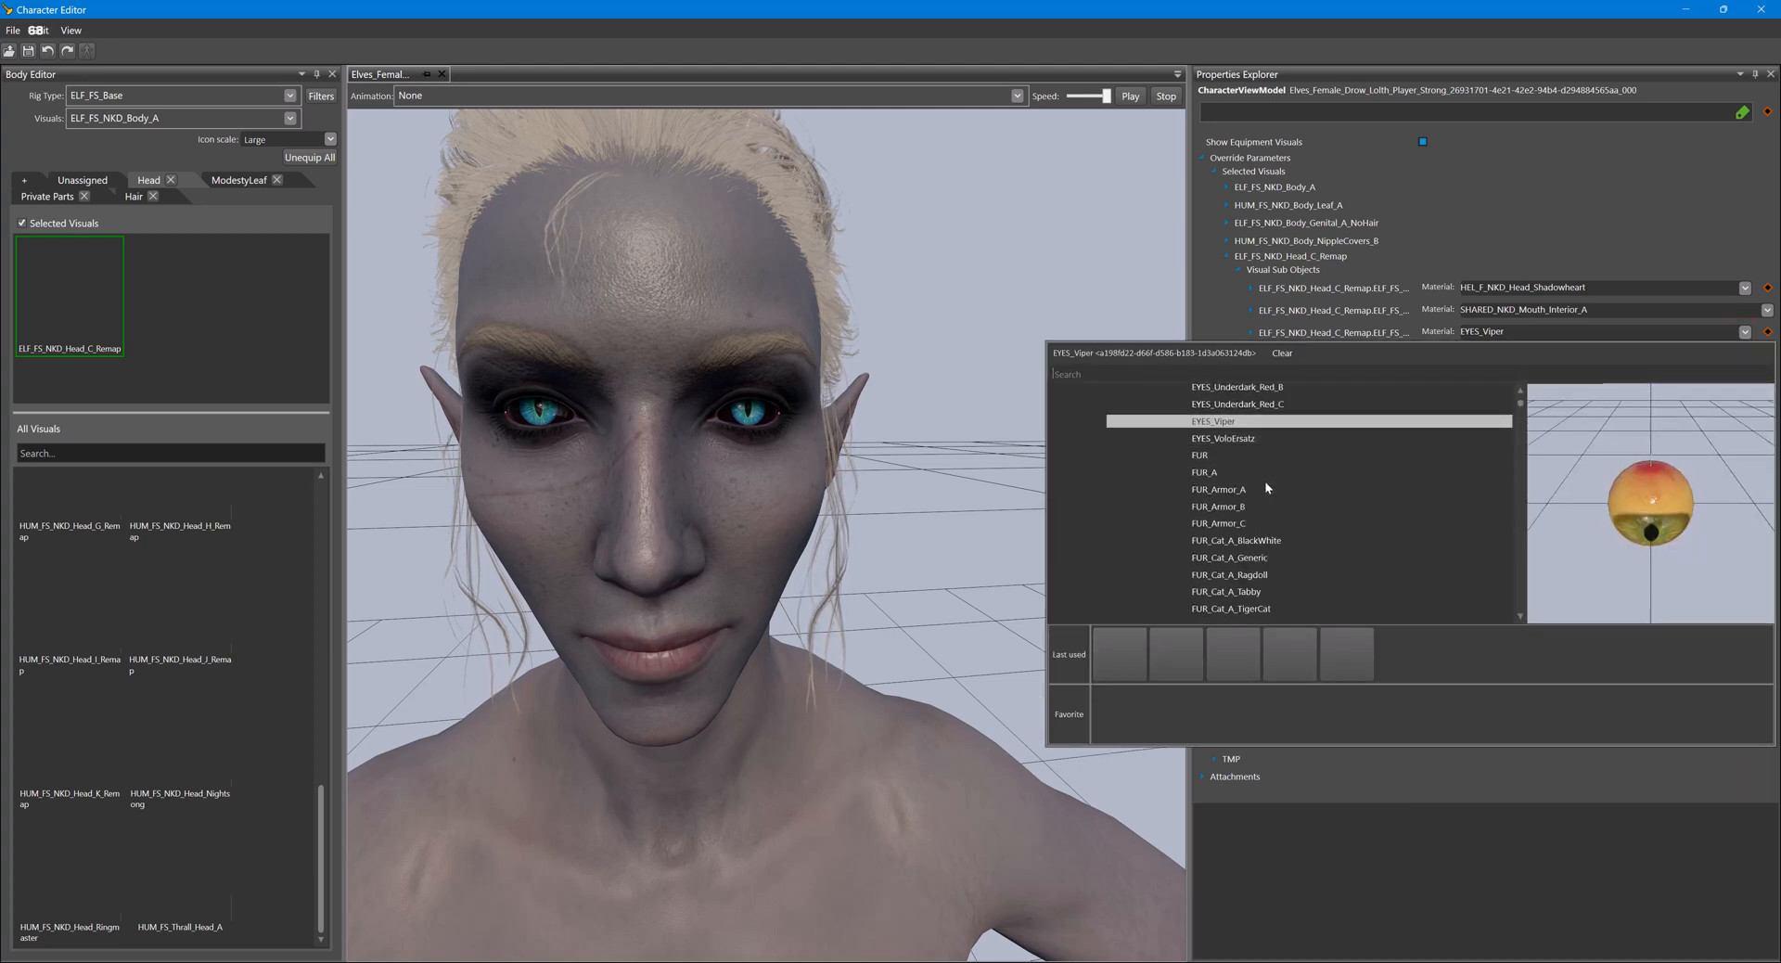
pyautogui.scroll(-10, 1271, 484)
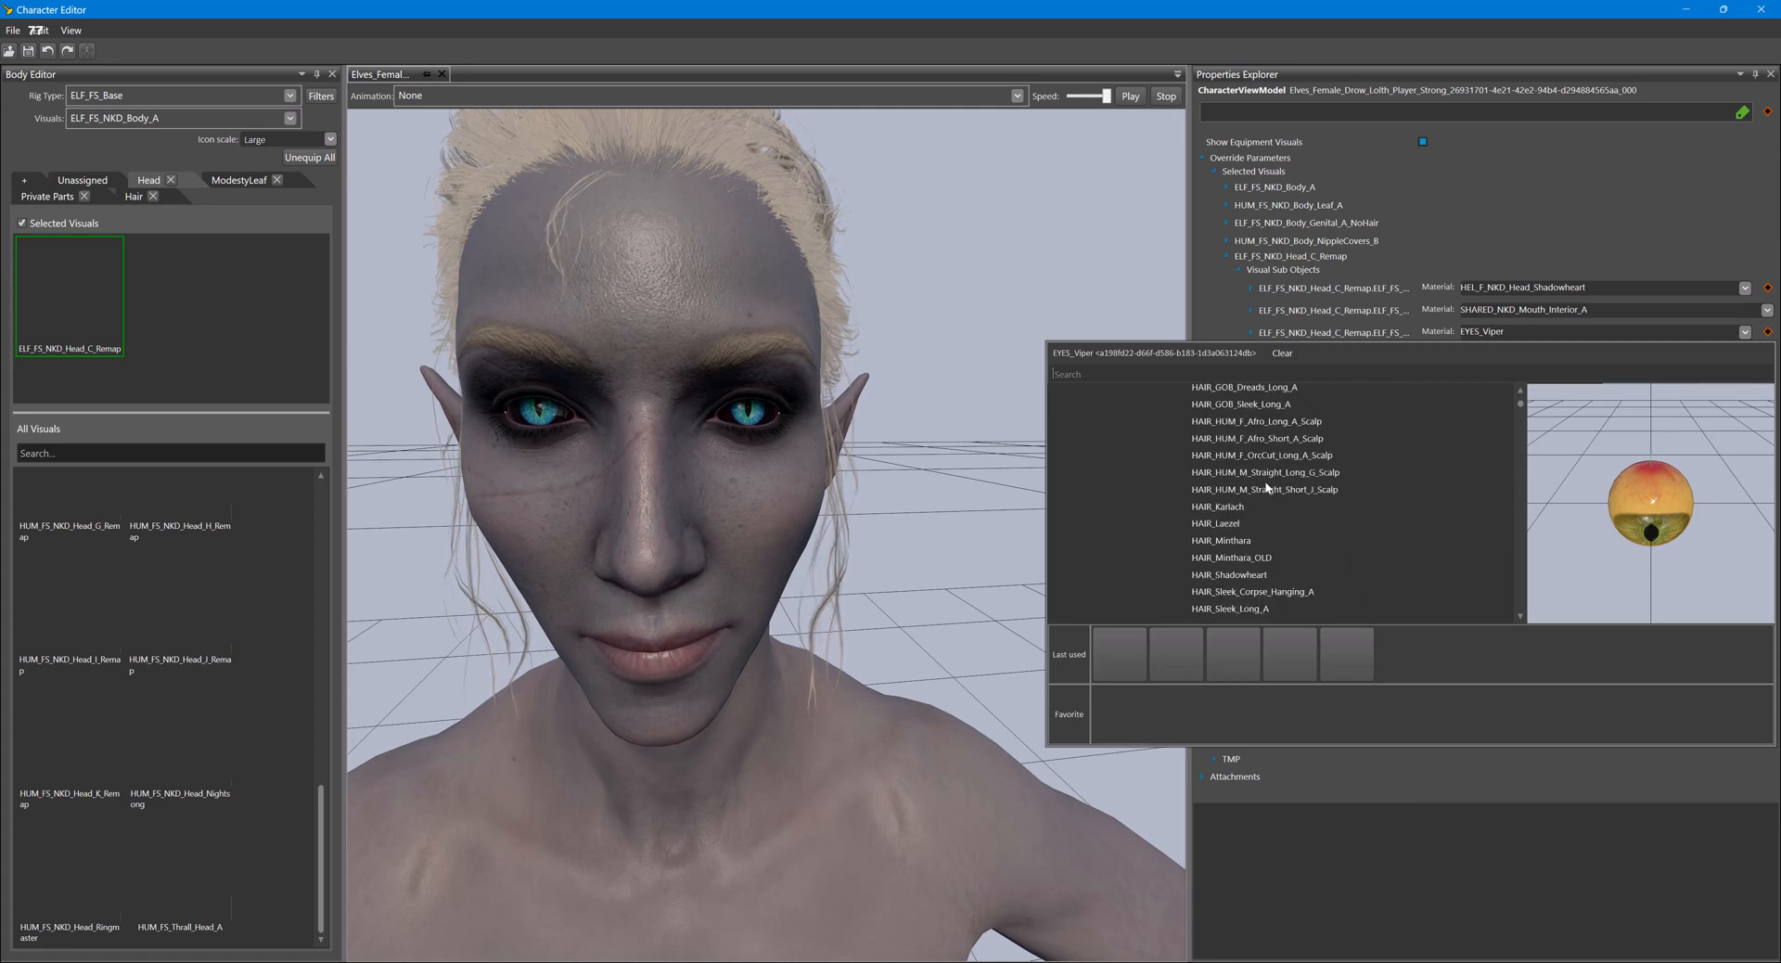
pyautogui.scroll(-10, 1288, 484)
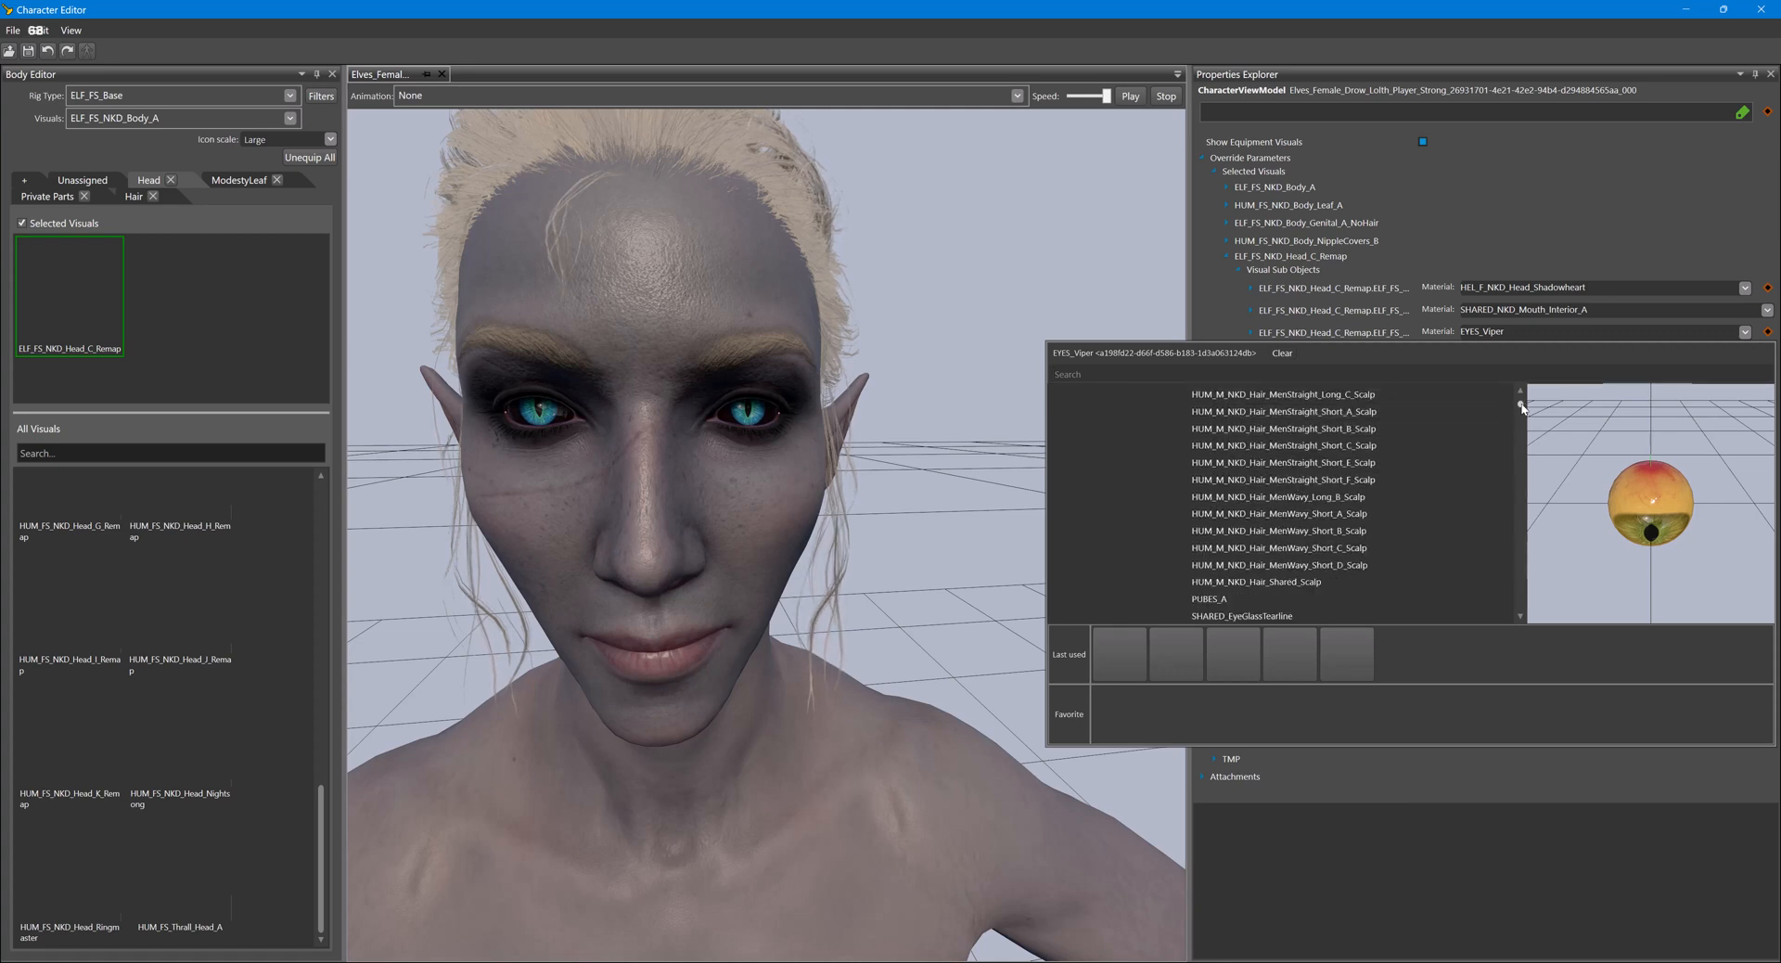
pyautogui.moveTo(1519, 405); pyautogui.dragTo(1518, 394)
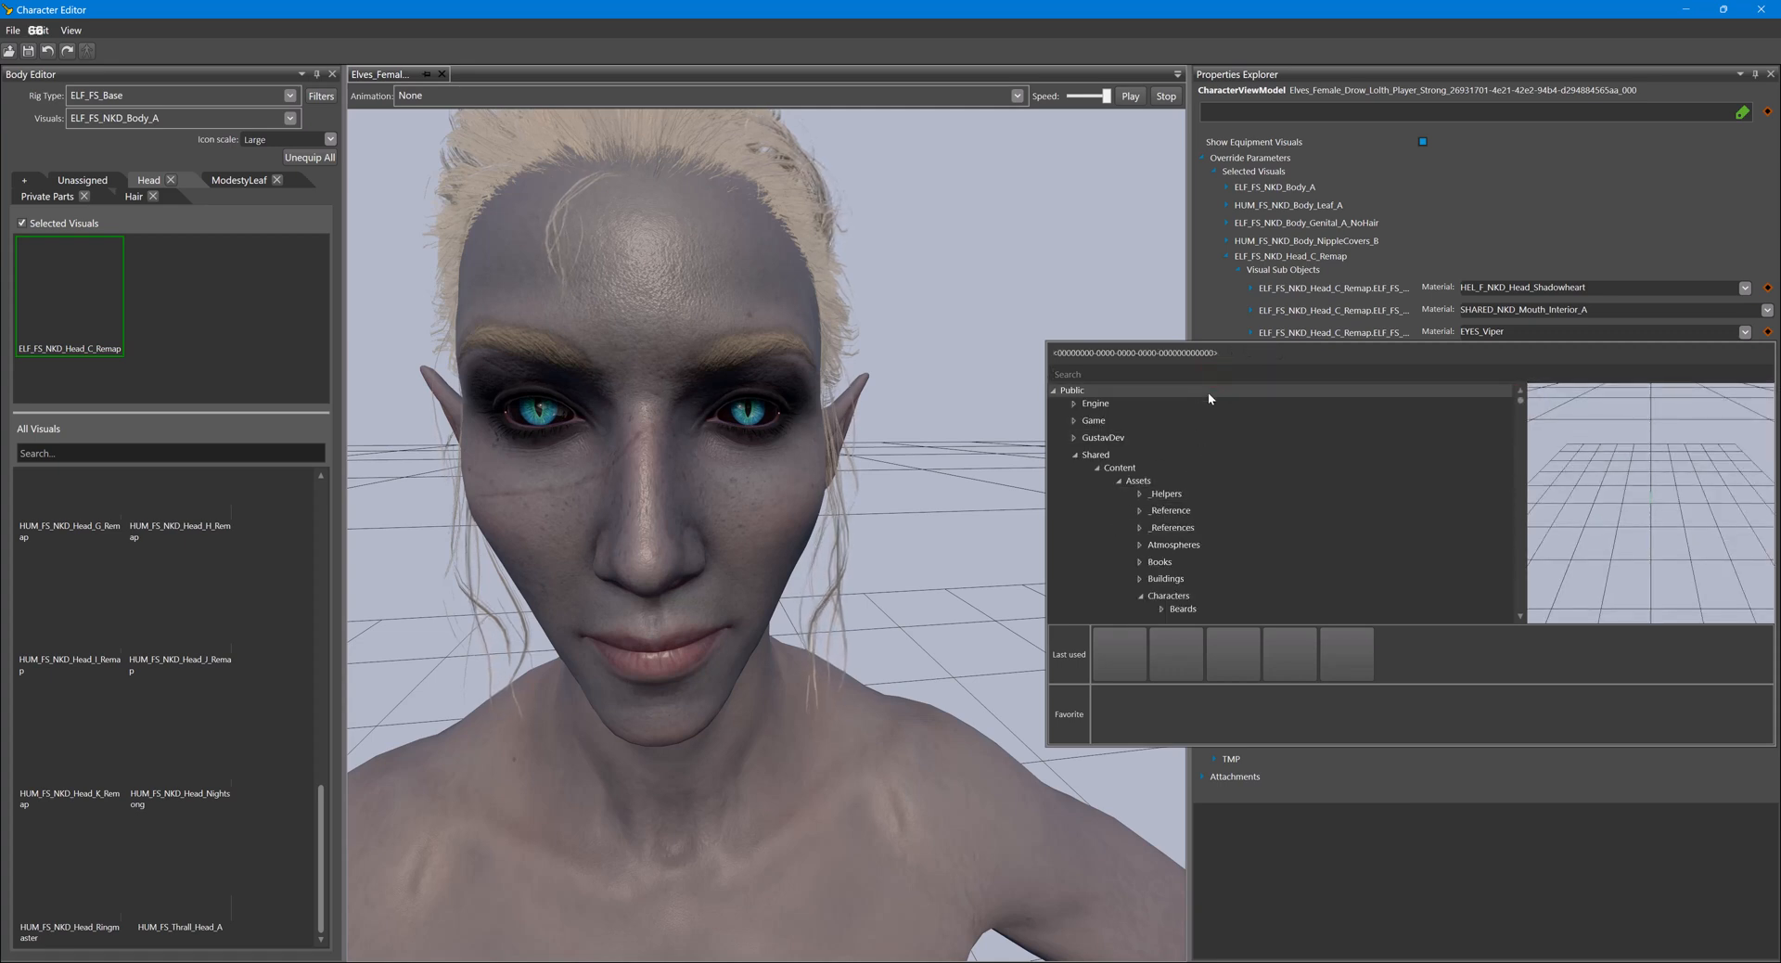
pyautogui.write('Eye')
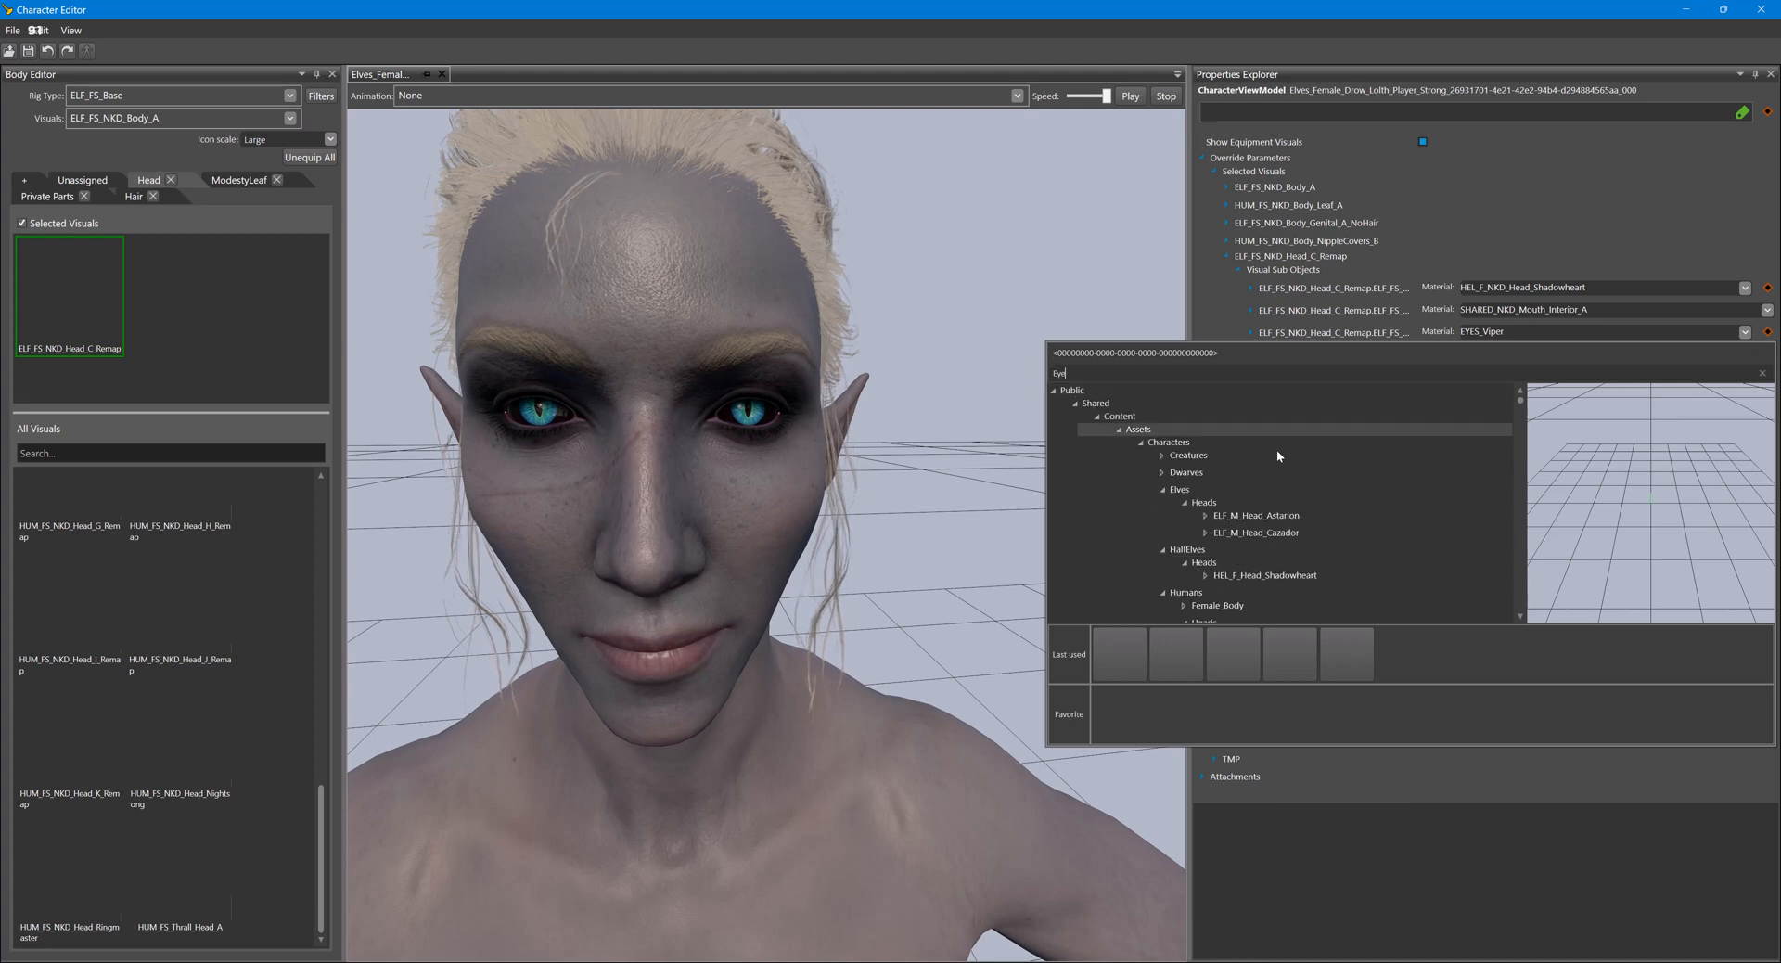
pyautogui.scroll(-10, 1285, 464)
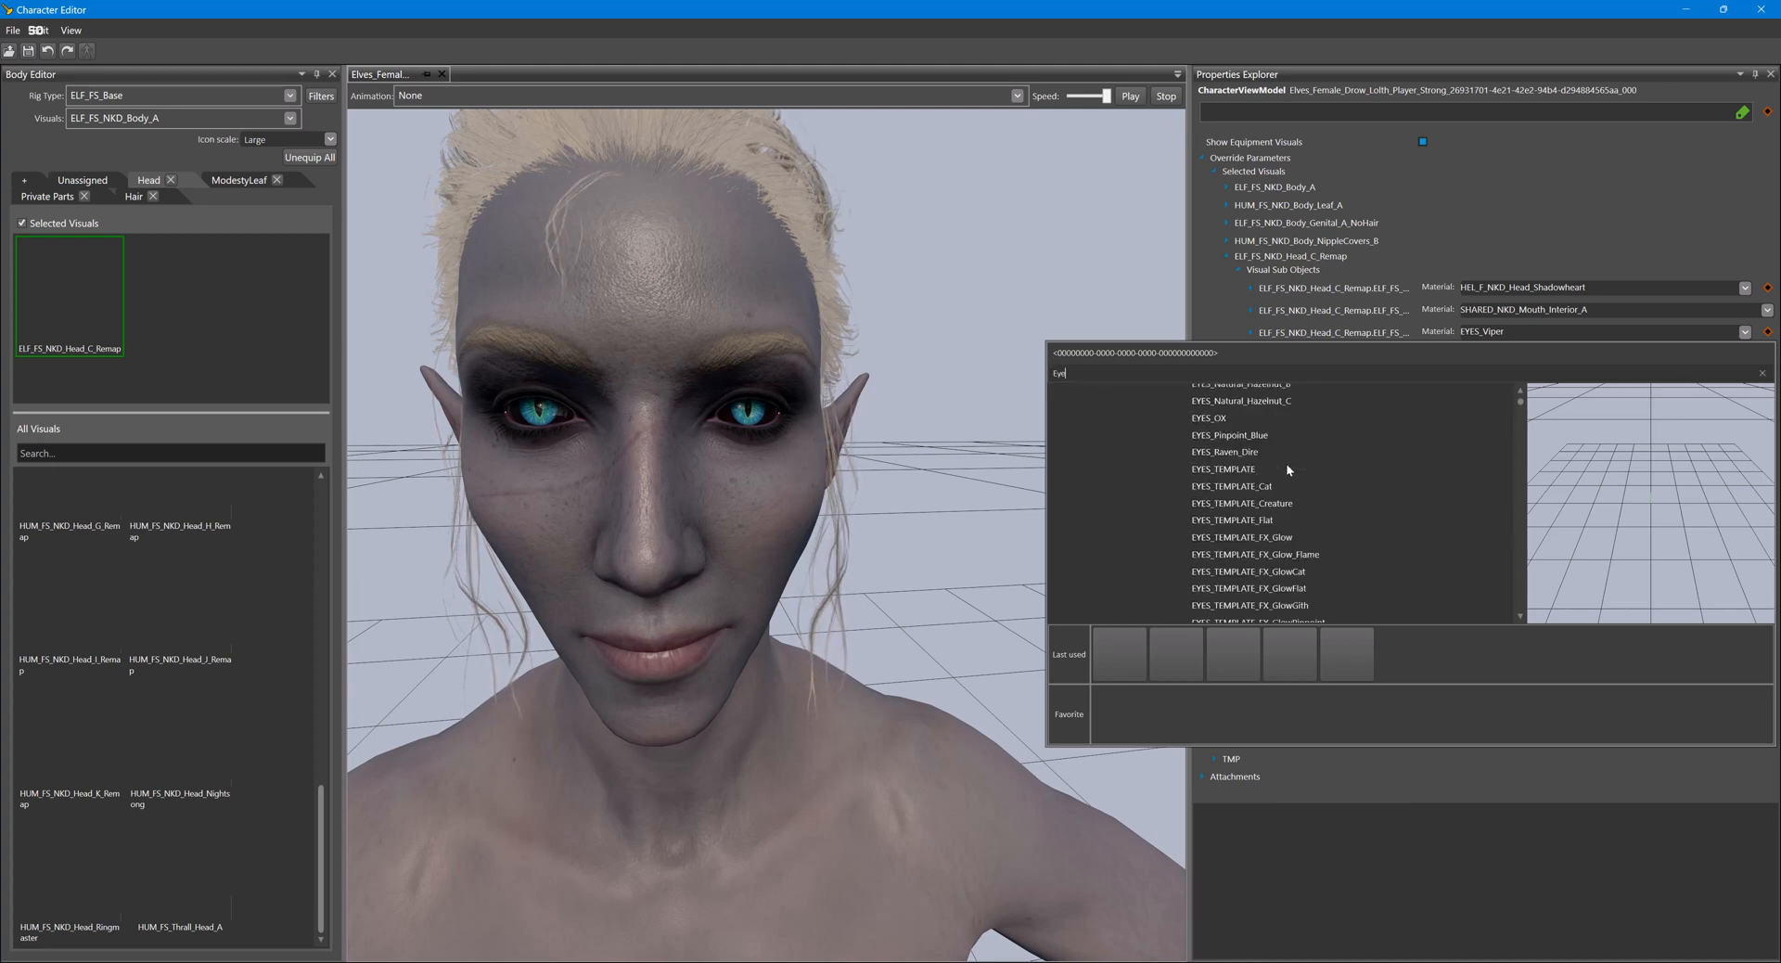
pyautogui.scroll(-5, 1286, 462)
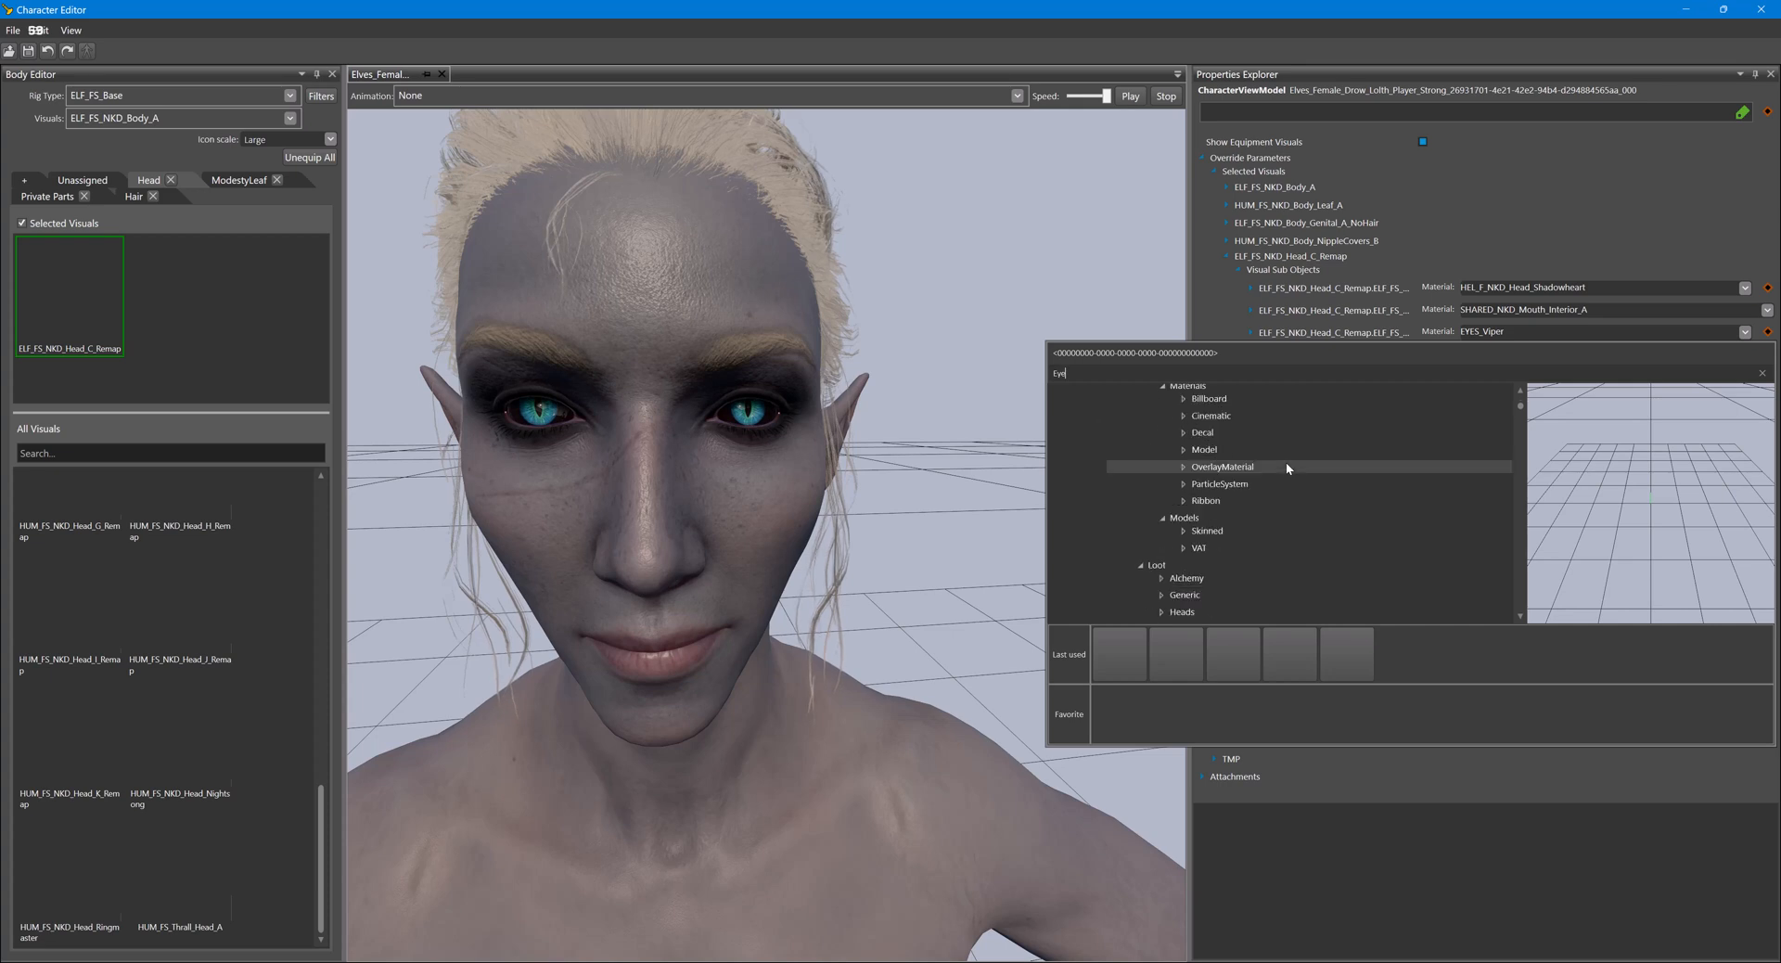
pyautogui.scroll(-4, 1286, 463)
pyautogui.scroll(11, 1286, 463)
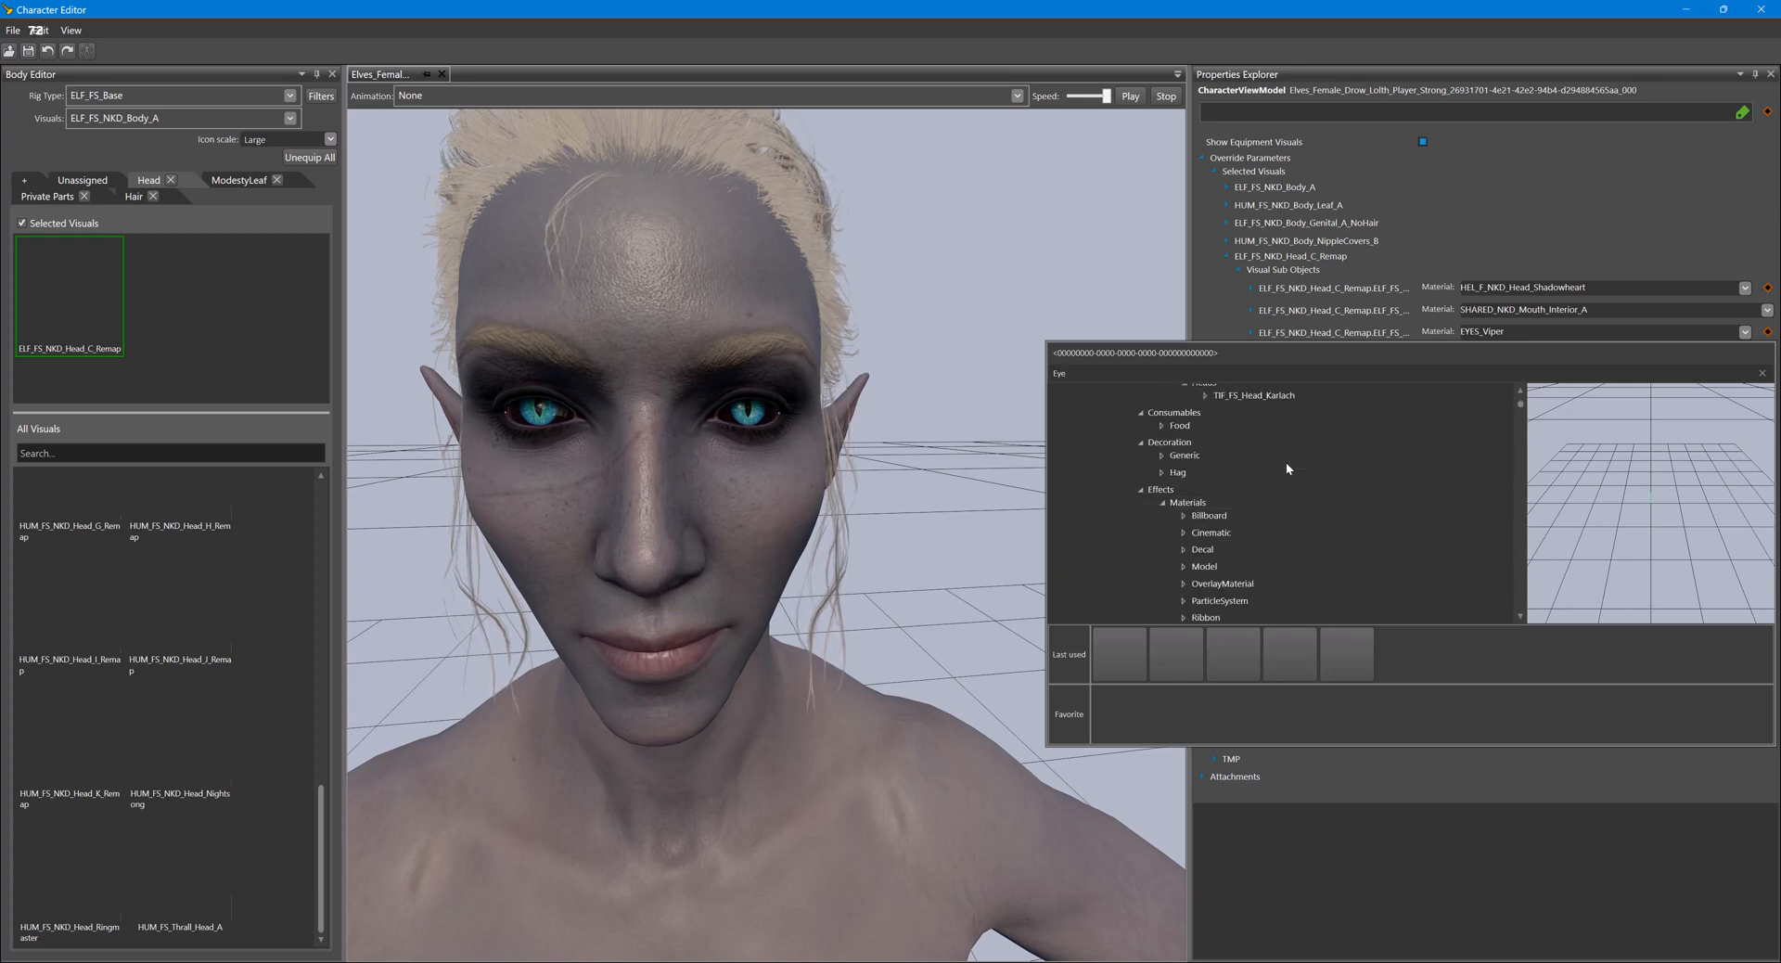
pyautogui.doubleClick(1262, 551)
pyautogui.click(1291, 566)
pyautogui.doubleClick(1294, 566)
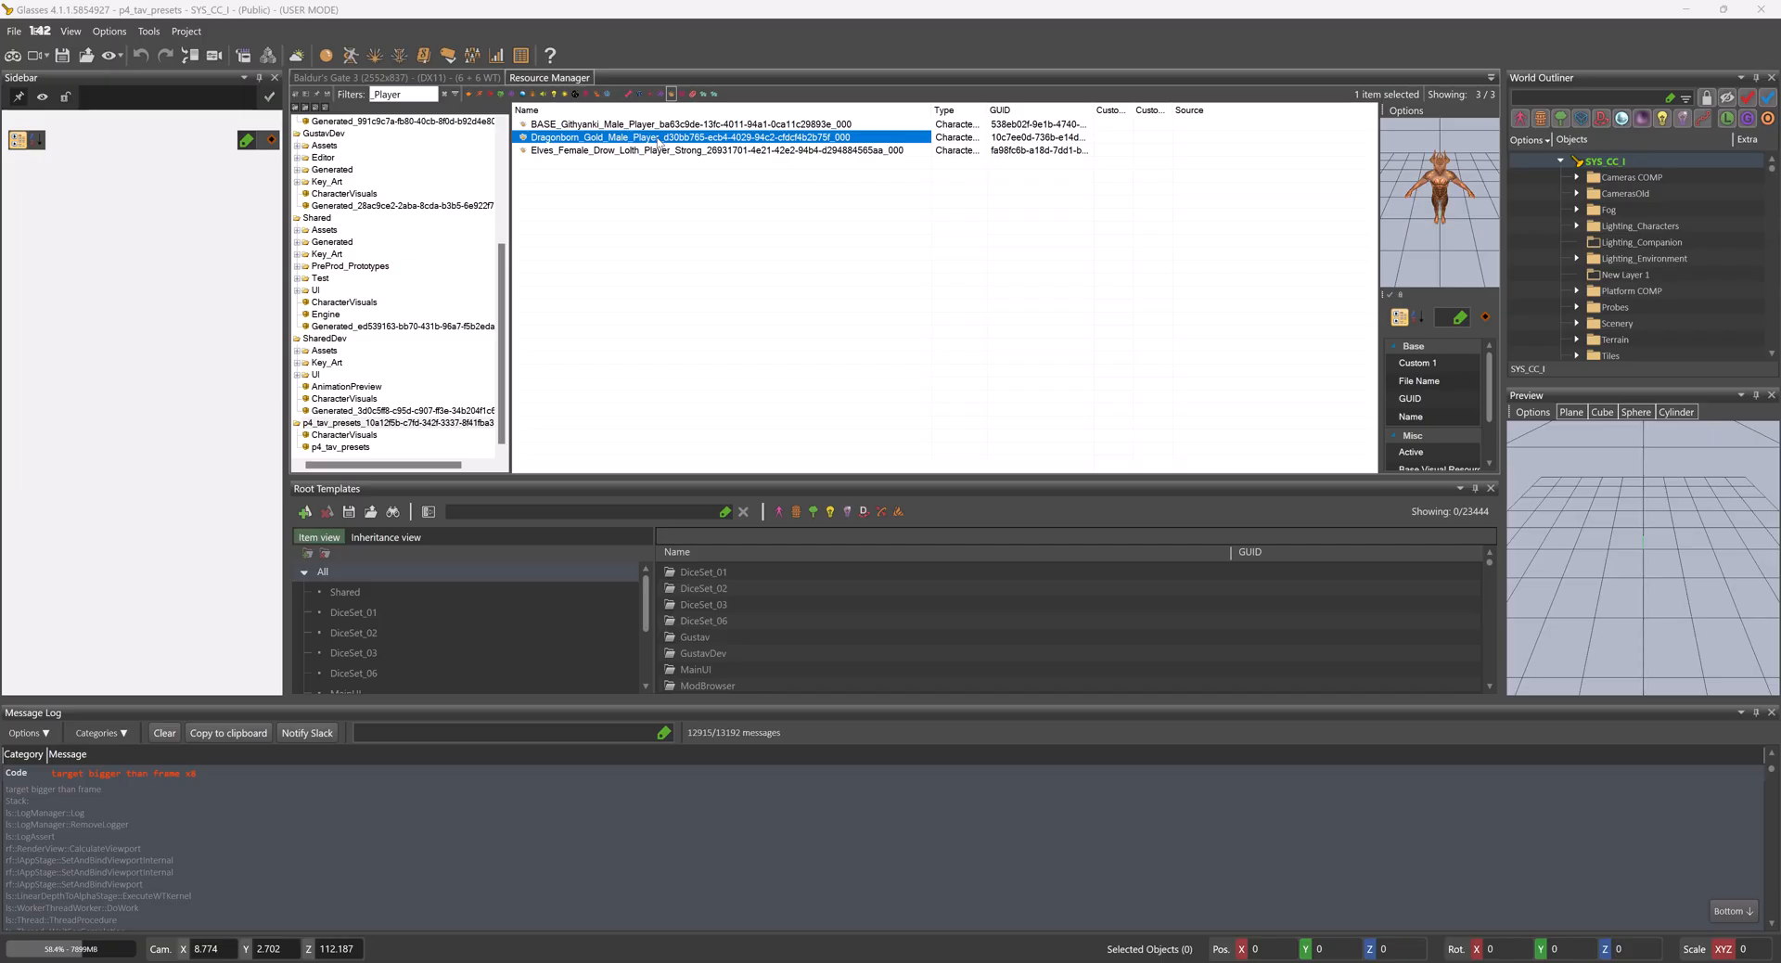
# - Open the Dragonborn_Gold_Male_Player character visual for editing and frame its head and torso
pyautogui.doubleClick(655, 141)
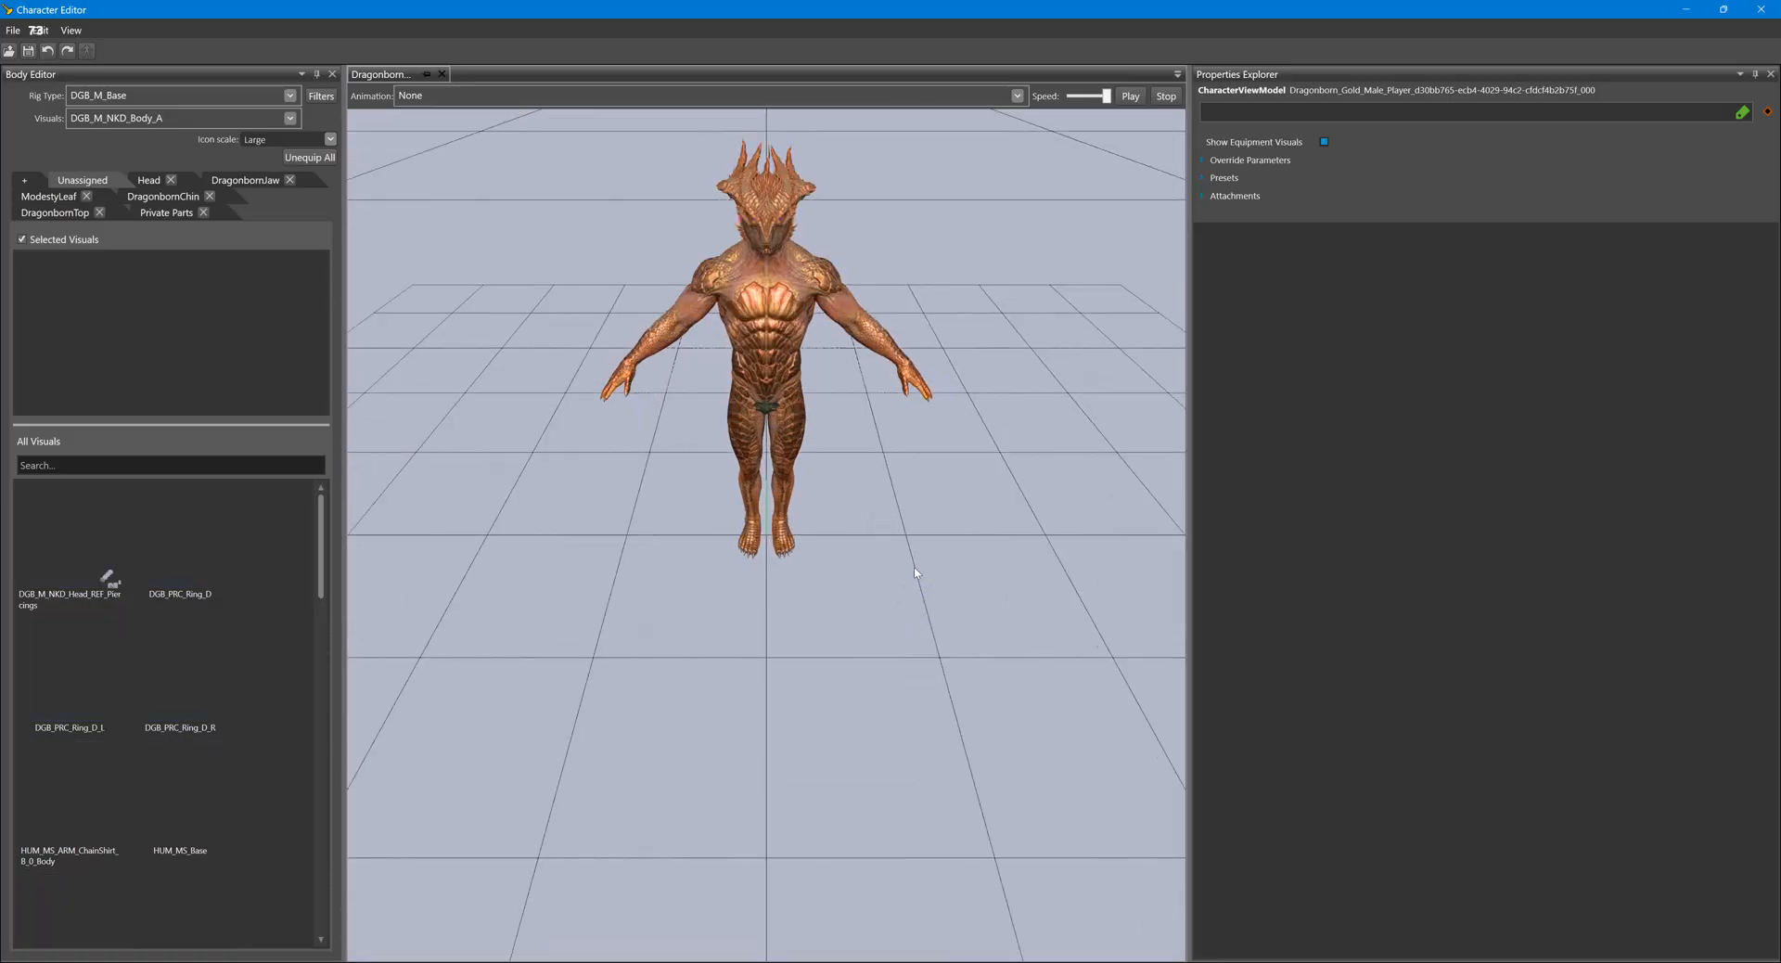
pyautogui.moveTo(916, 573); pyautogui.dragTo(960, 621, button='middle')
pyautogui.scroll(4, 948, 742)
pyautogui.moveTo(960, 622); pyautogui.dragTo(980, 498, button='right')
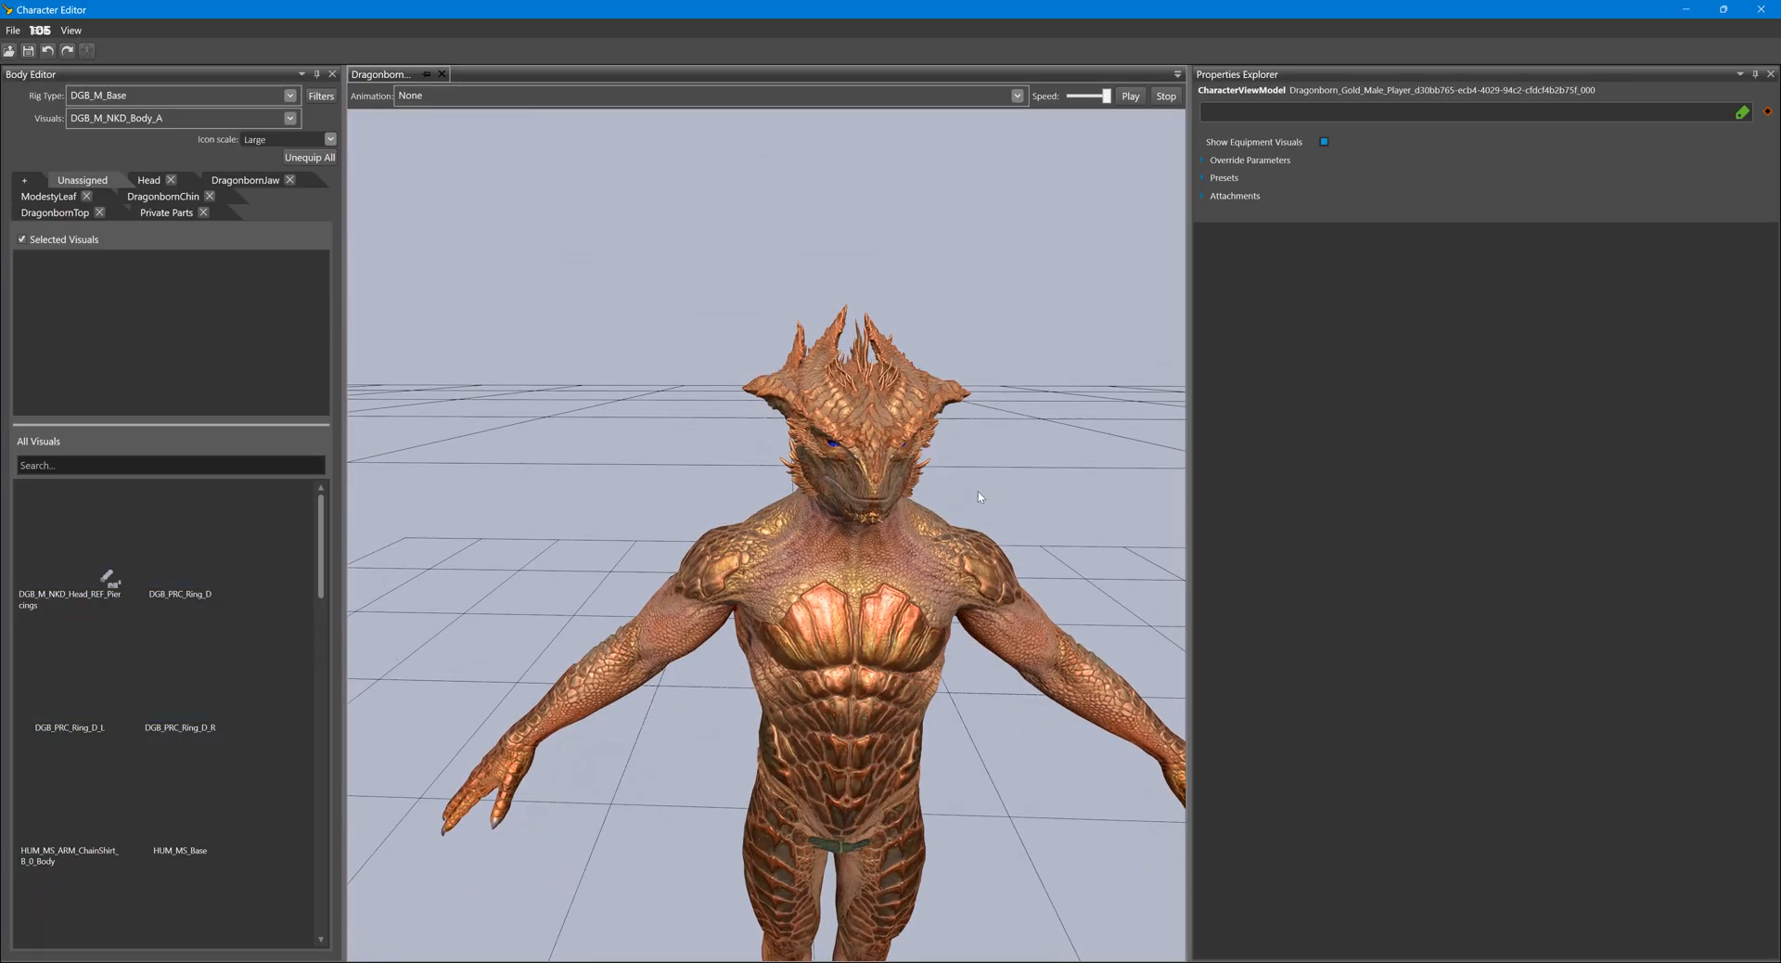
pyautogui.scroll(3, 1030, 417)
pyautogui.moveTo(1015, 392); pyautogui.dragTo(982, 383, button='middle')
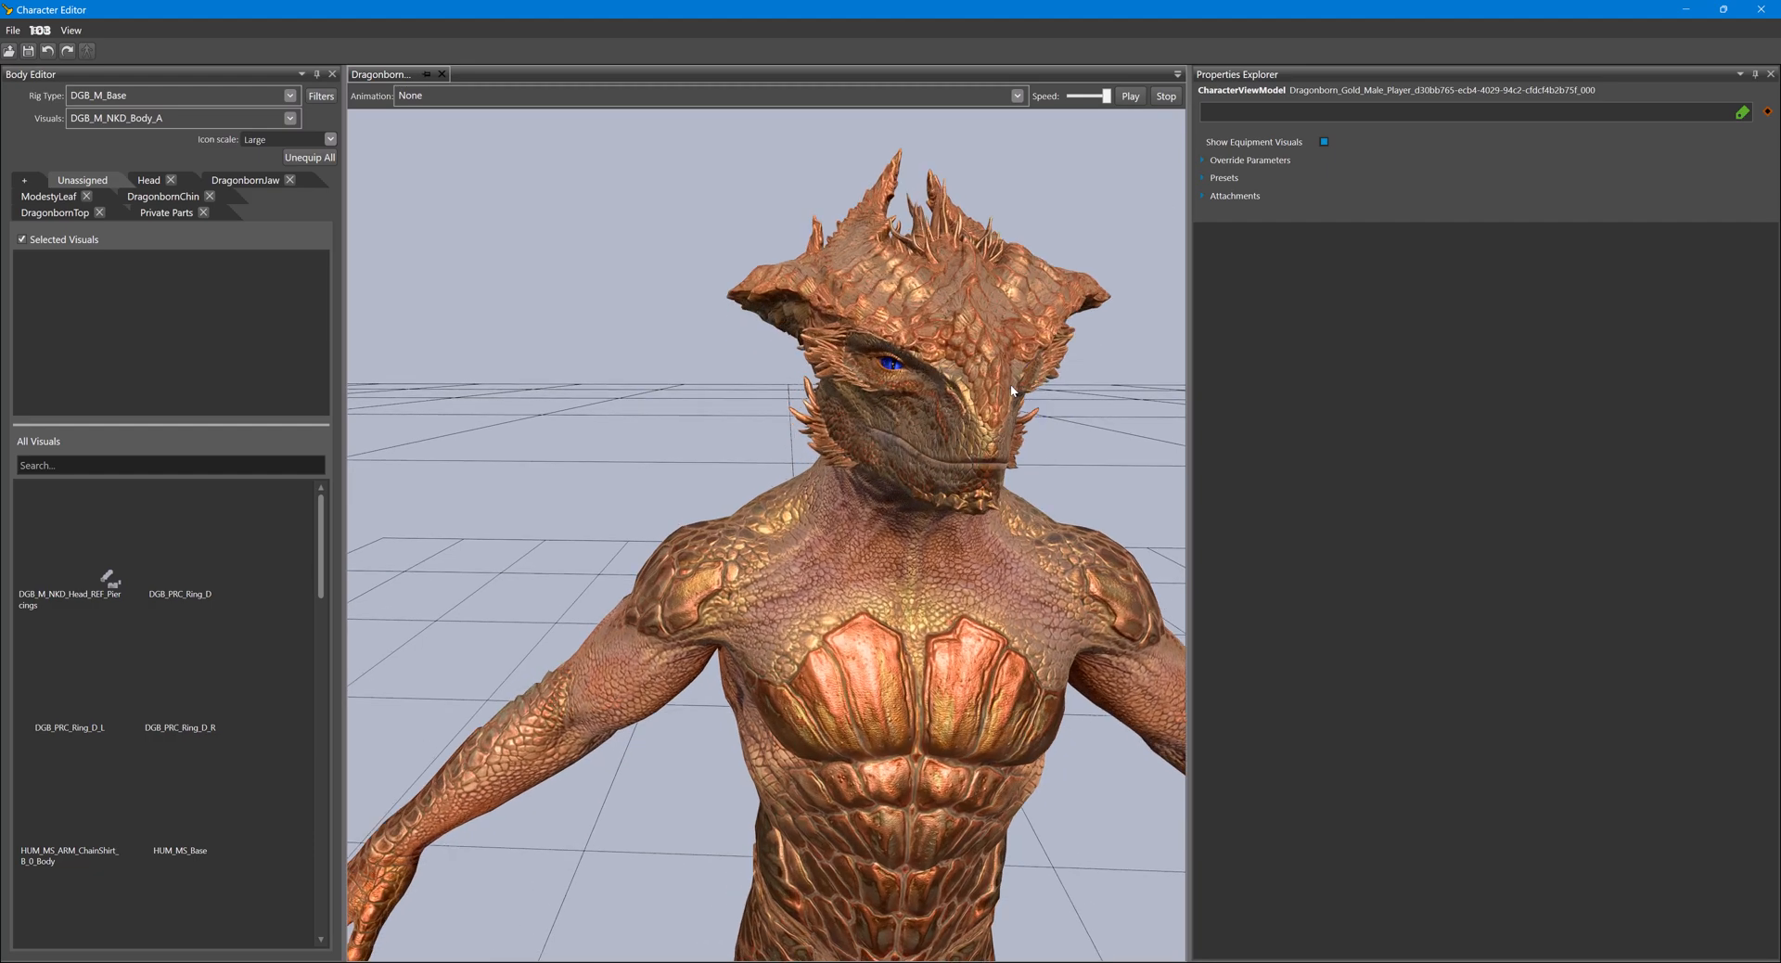
pyautogui.moveTo(980, 379); pyautogui.dragTo(977, 375, button='right')
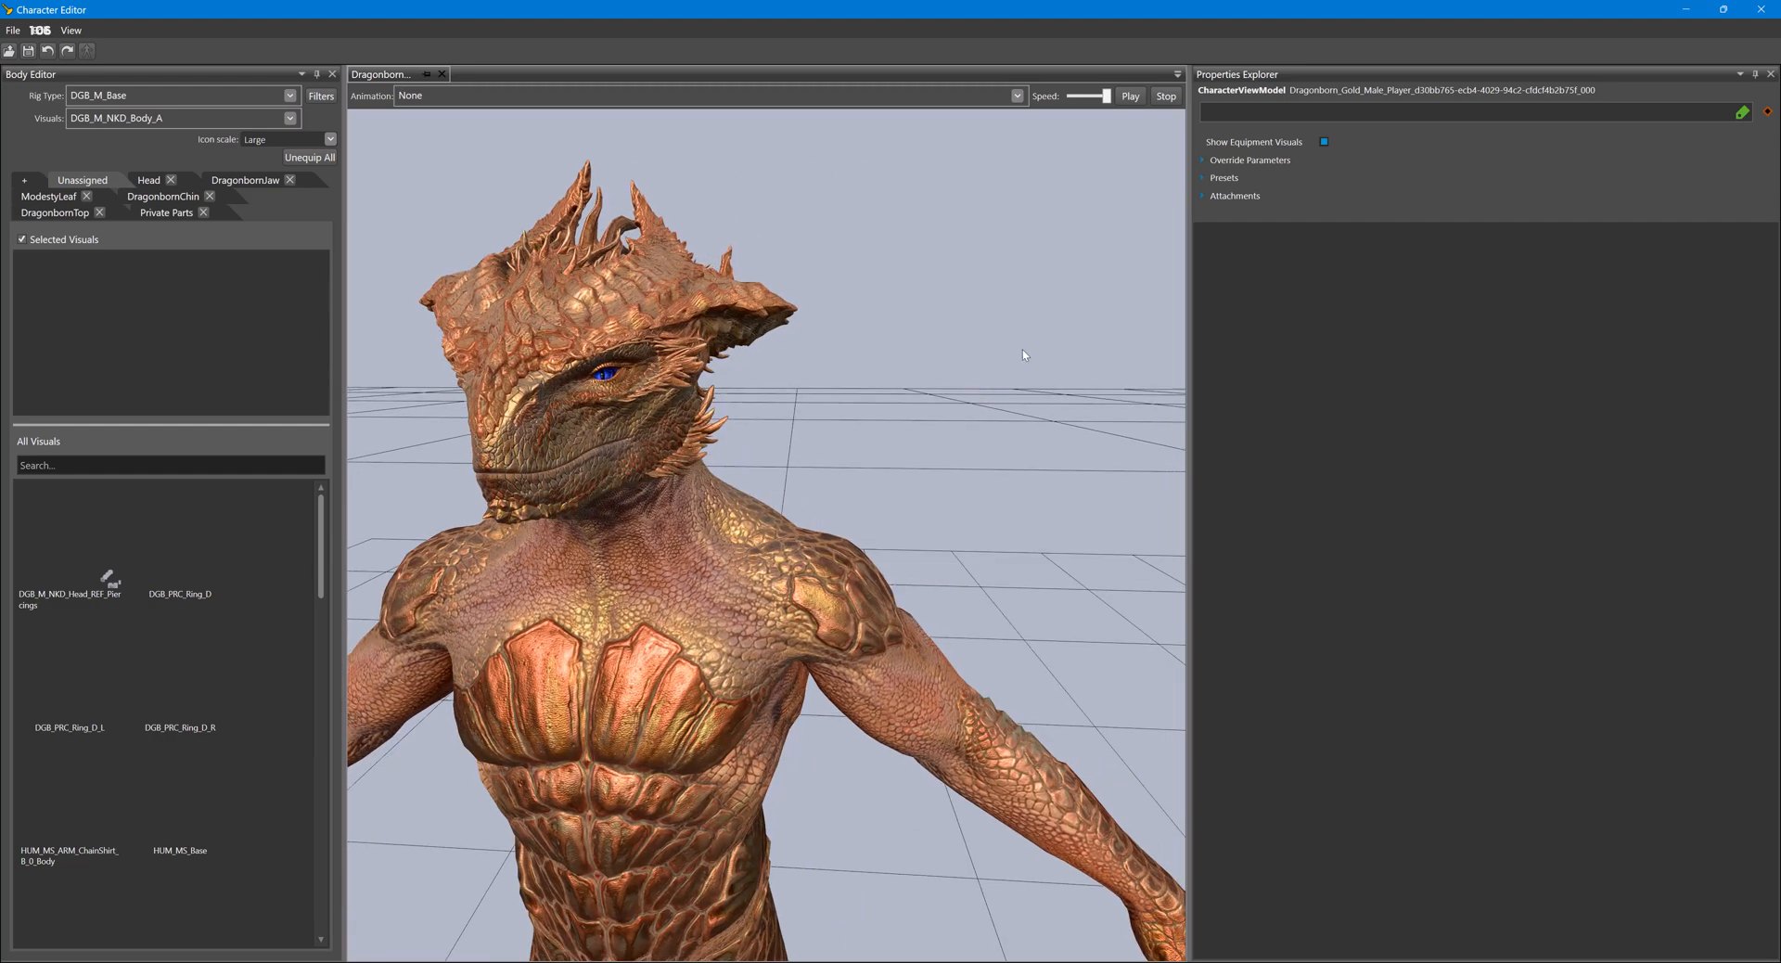
# - Expand the Dragonborn's selected visuals down to the sub-objects of DGB_M_NKD_Head_D, widening the name column to show full names
pyautogui.click(1202, 158)
pyautogui.click(1215, 171)
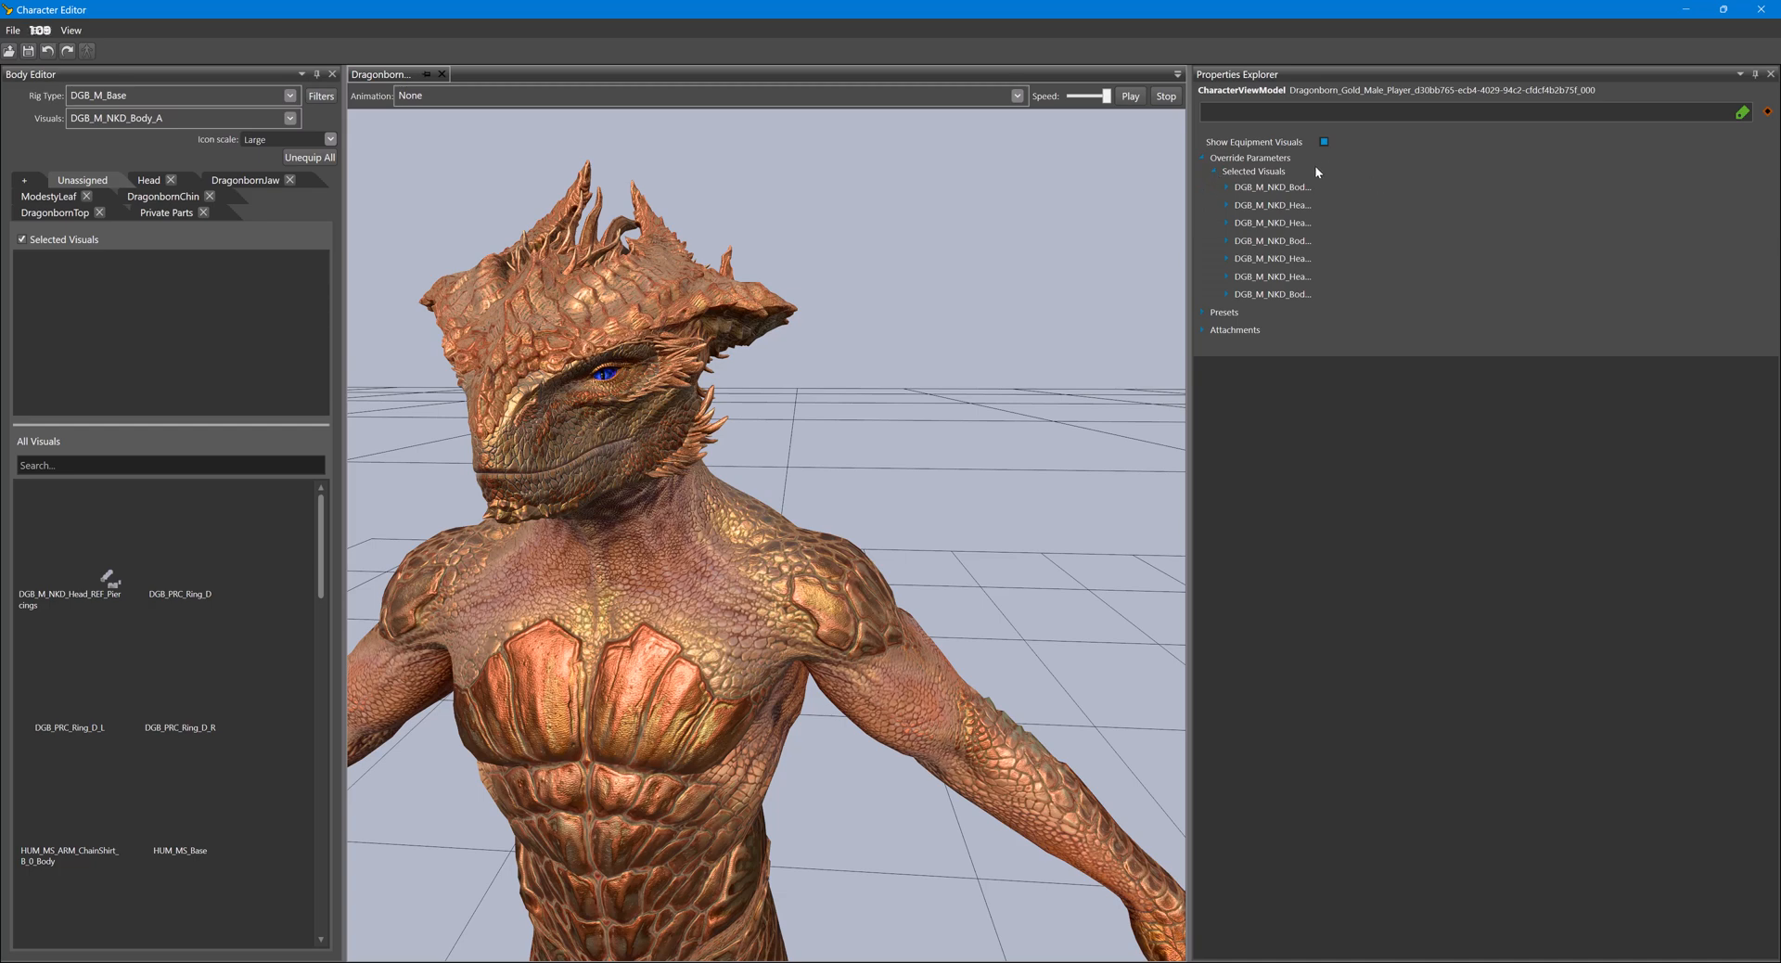
pyautogui.moveTo(1316, 169); pyautogui.dragTo(1434, 205)
pyautogui.click(1227, 205)
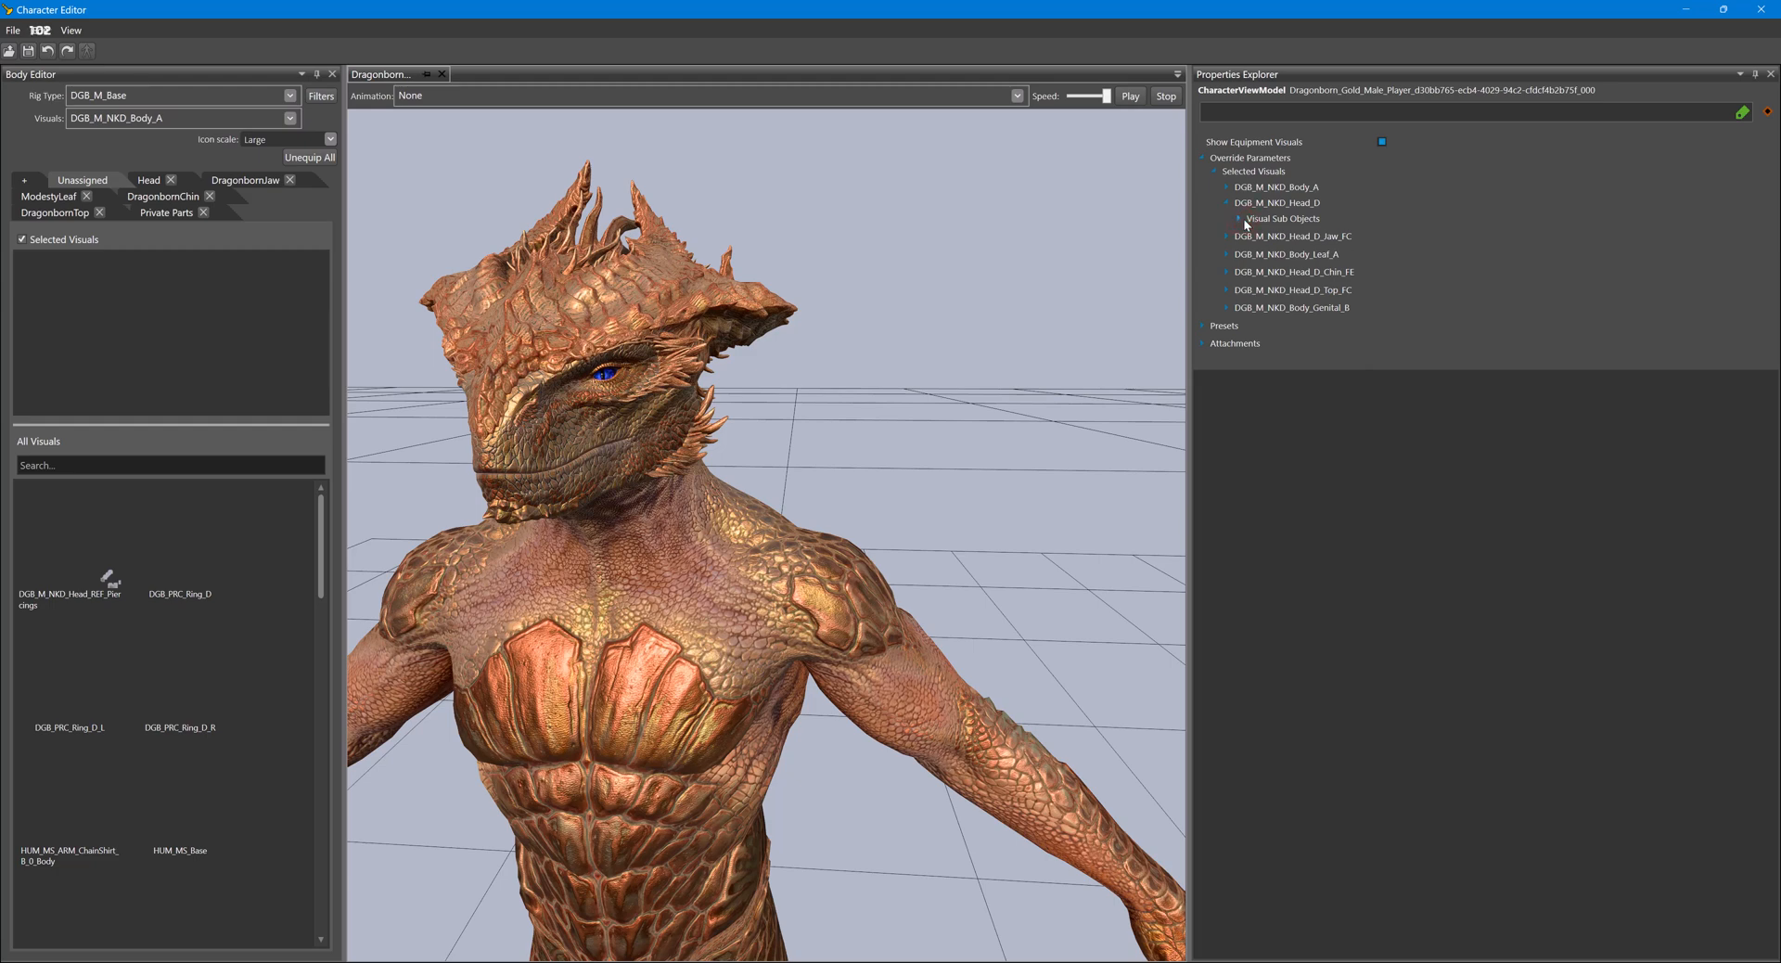
pyautogui.click(1239, 219)
# - Search the materials for "DGB" and set the Dragonborn head's first sub-object material to DGB_F_NKD_Head_A
pyautogui.moveTo(1768, 245)
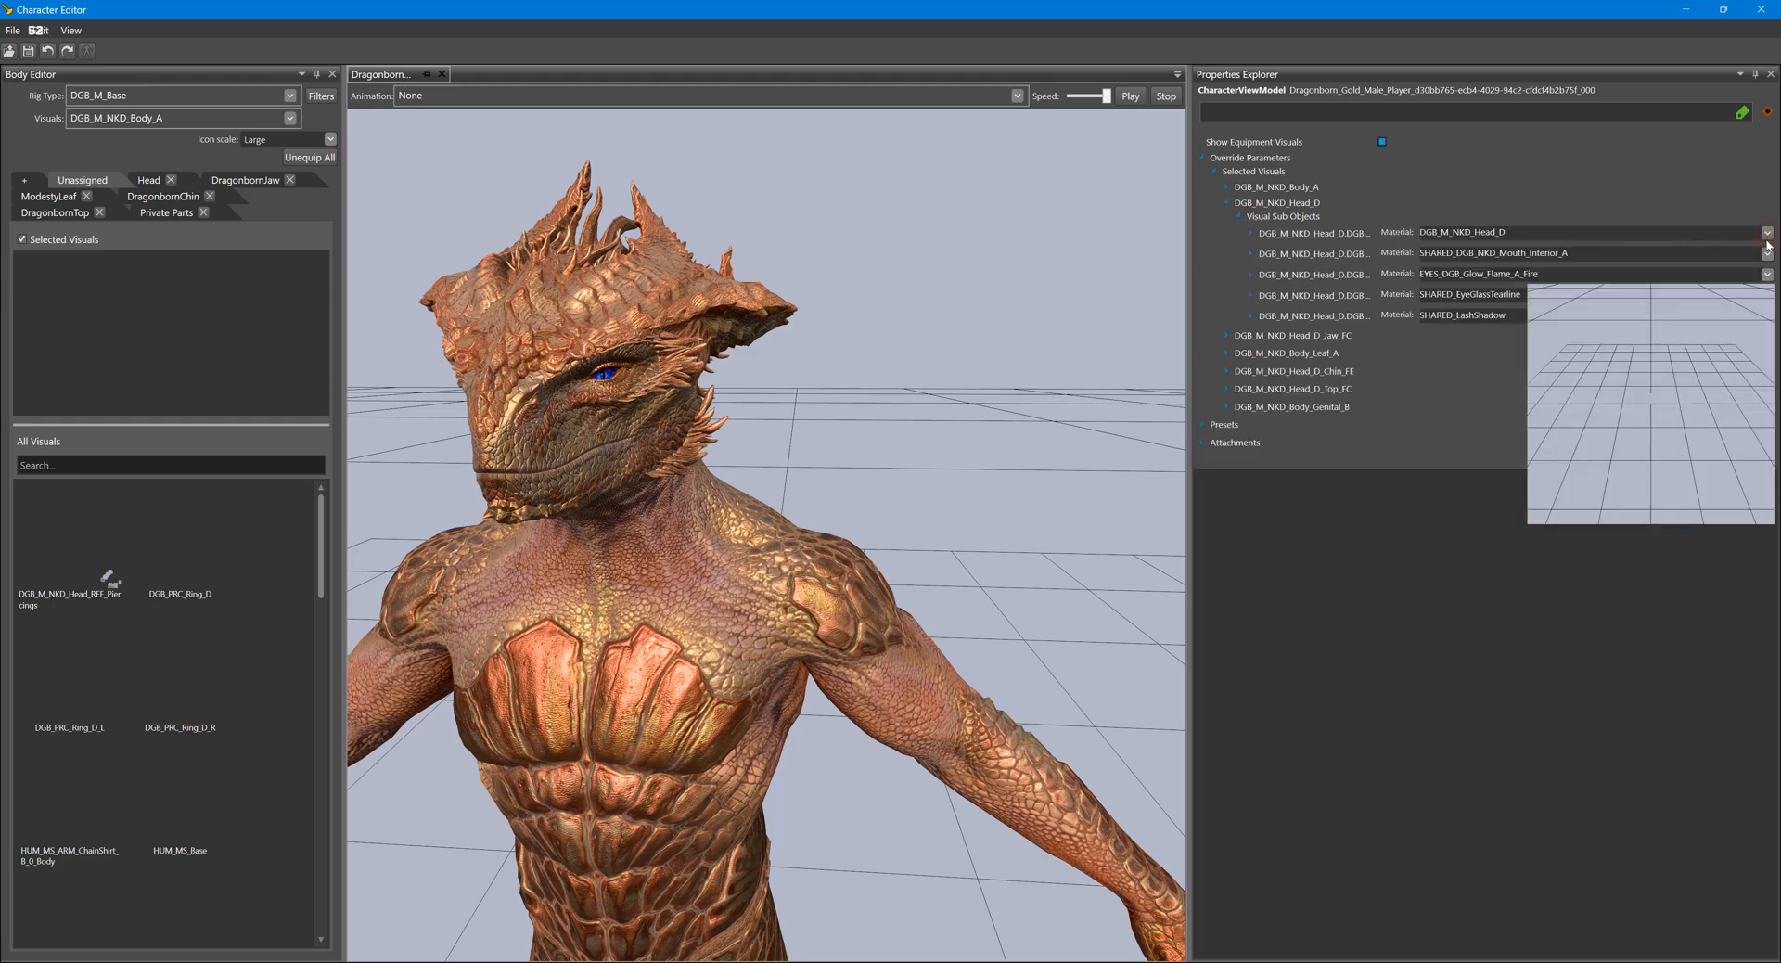
pyautogui.click(1472, 232)
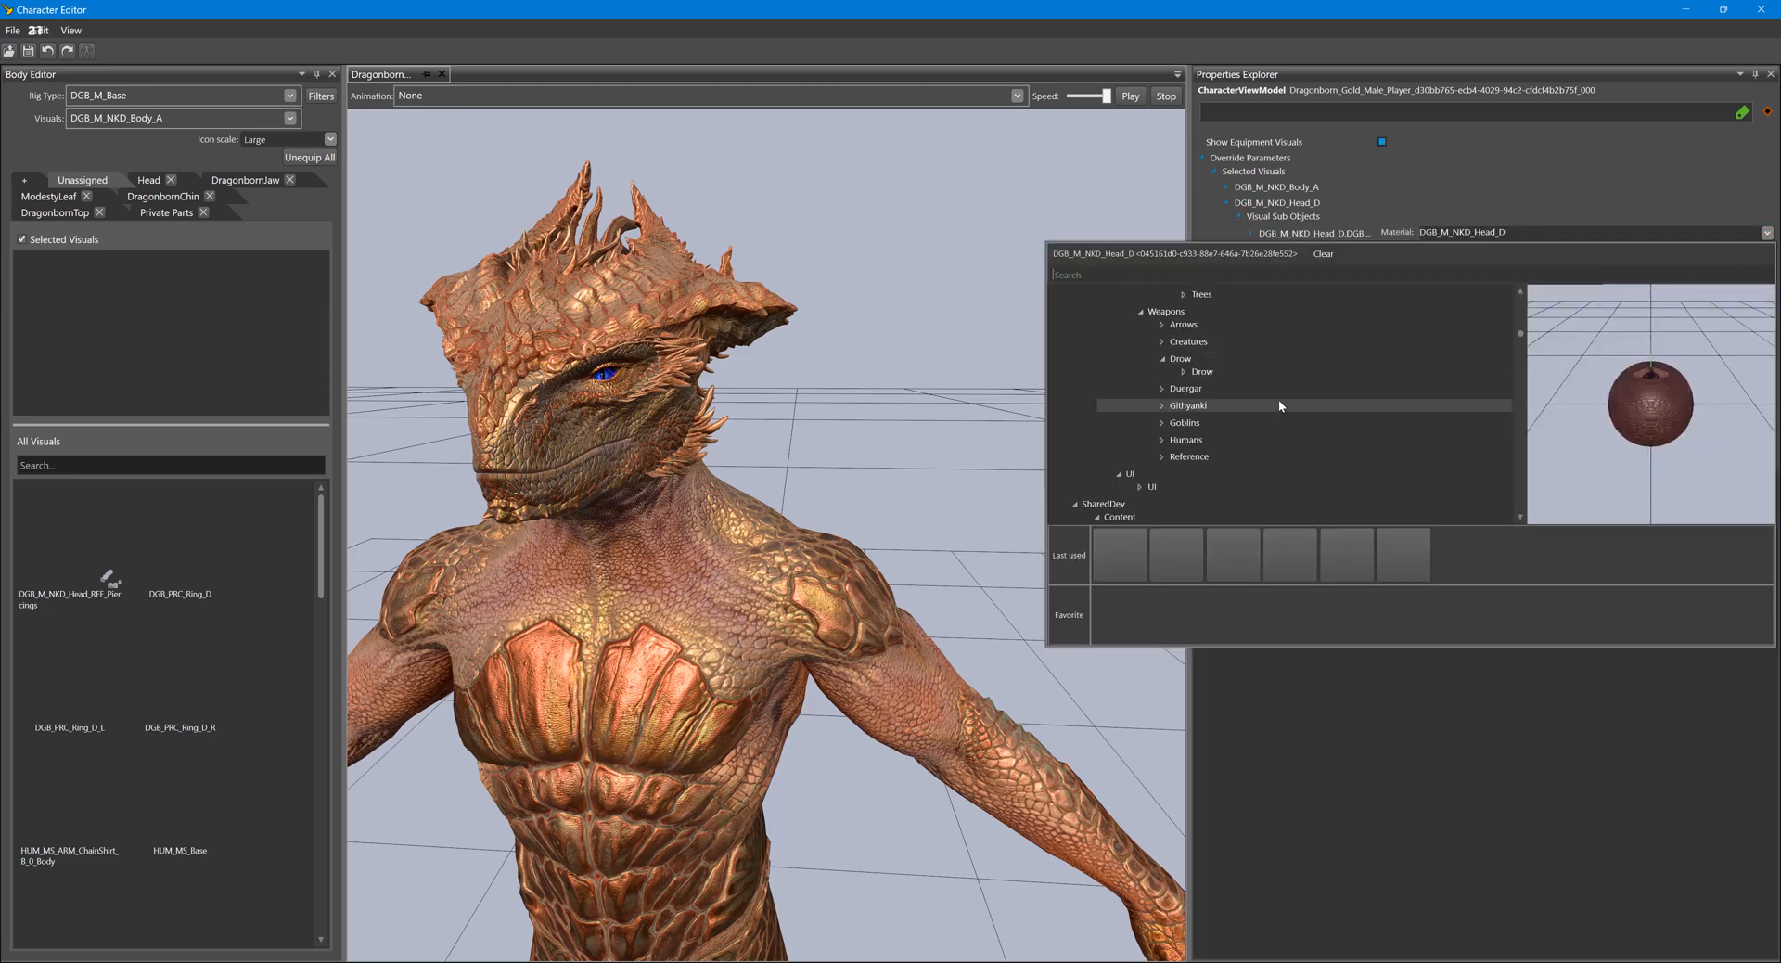
pyautogui.scroll(-2, 1241, 373)
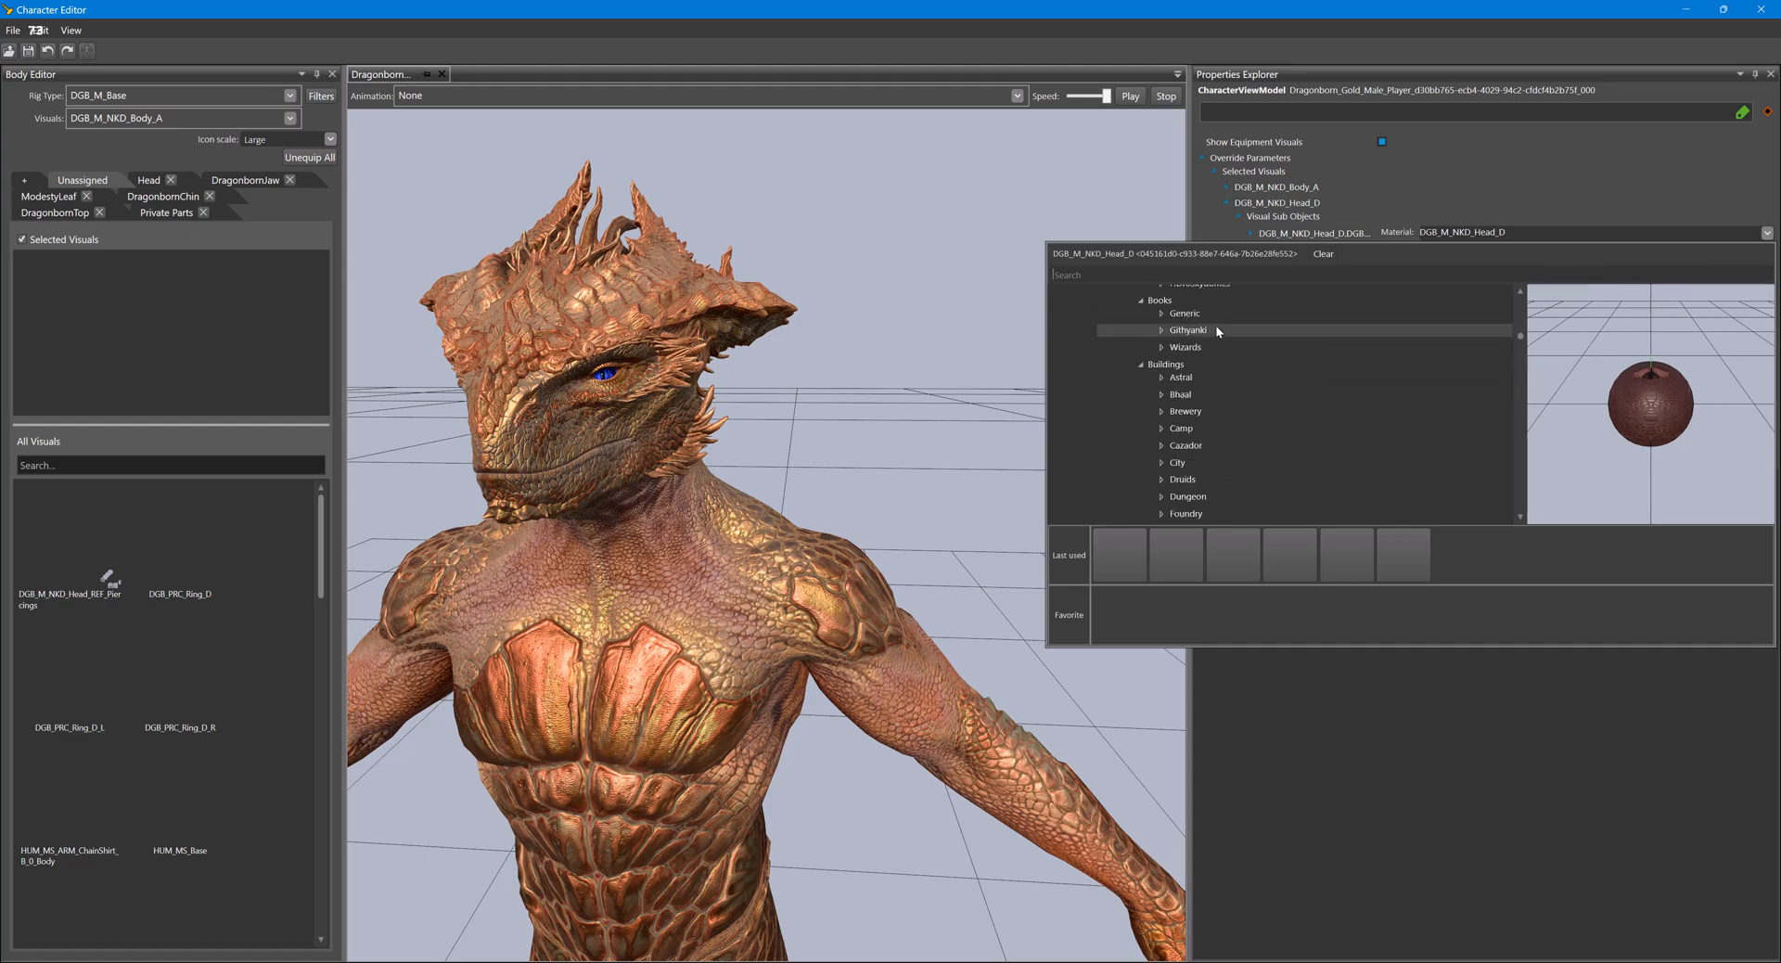
pyautogui.write('DGB')
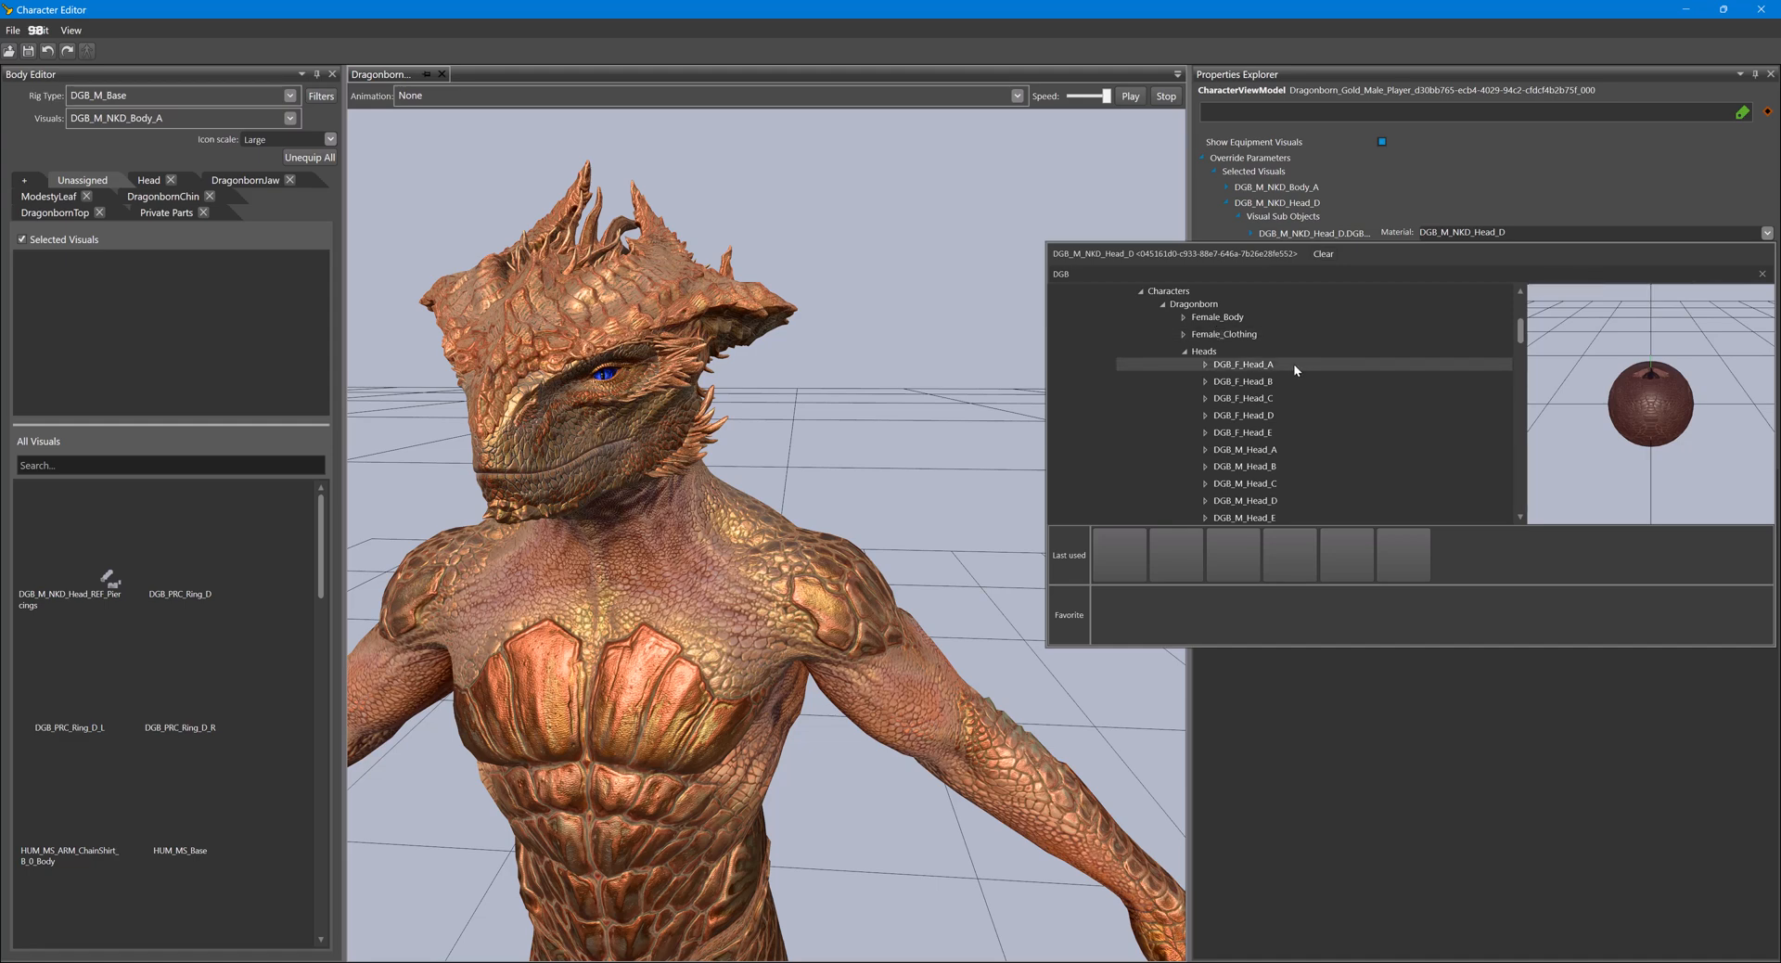
pyautogui.scroll(-2, 1290, 364)
pyautogui.scroll(1, 1287, 360)
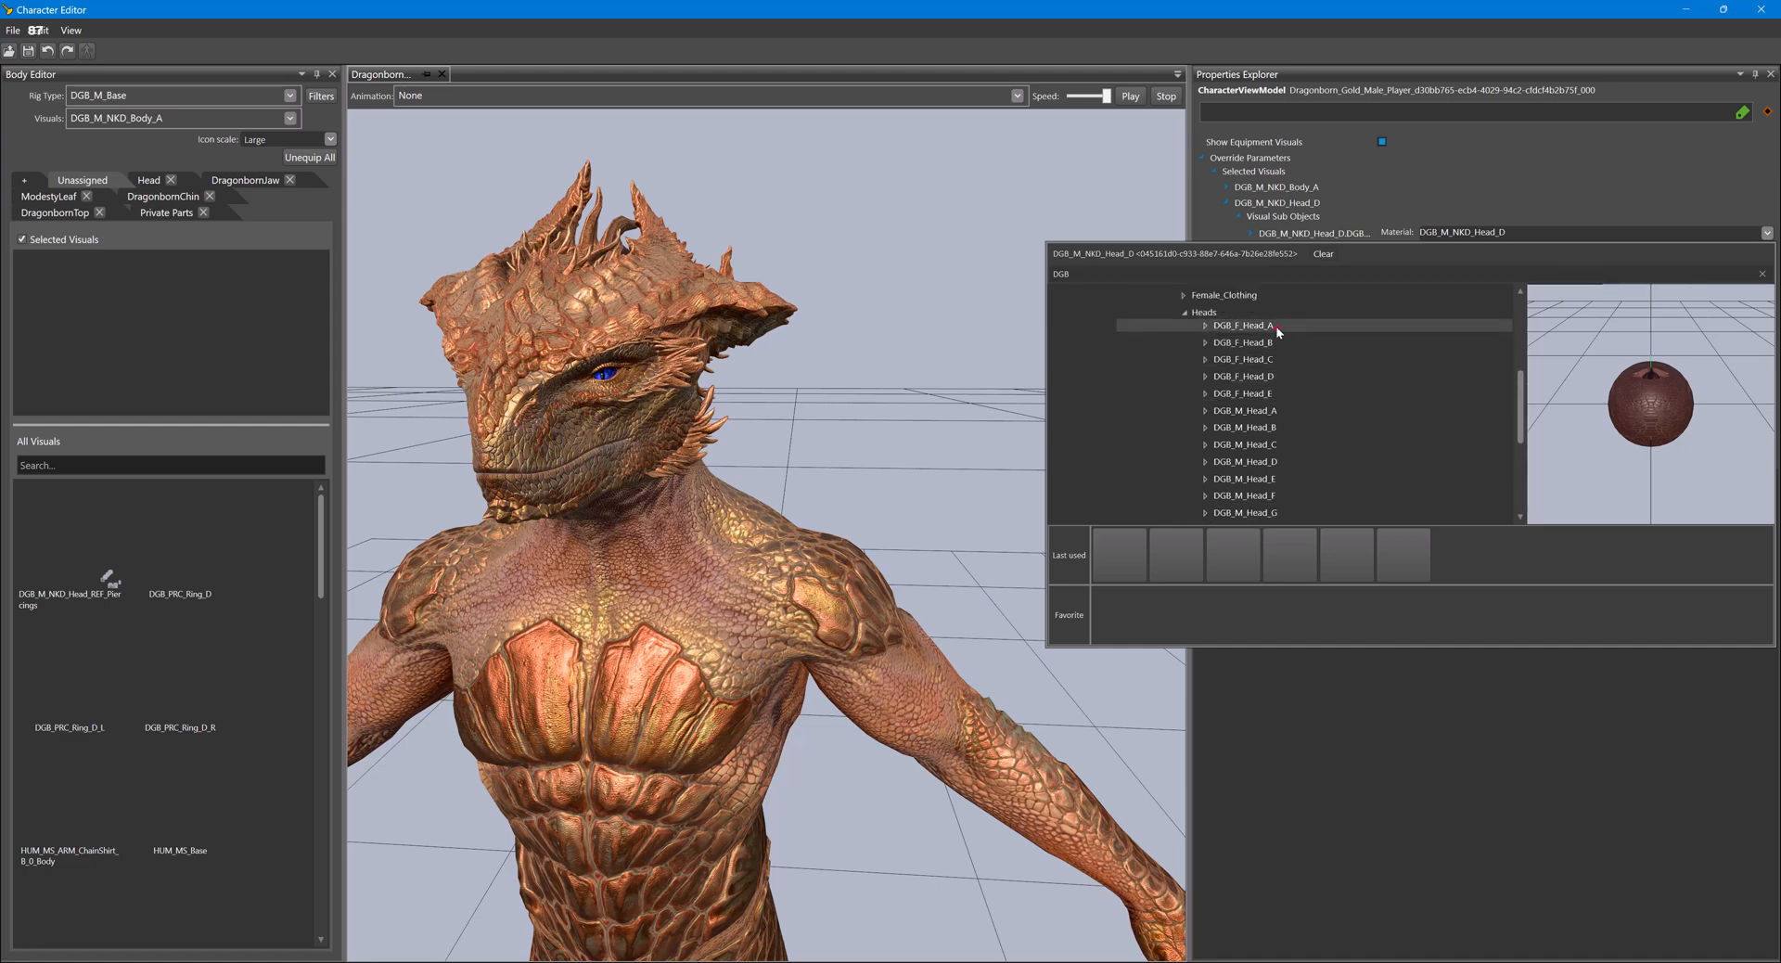
pyautogui.doubleClick(1276, 327)
pyautogui.doubleClick(1292, 340)
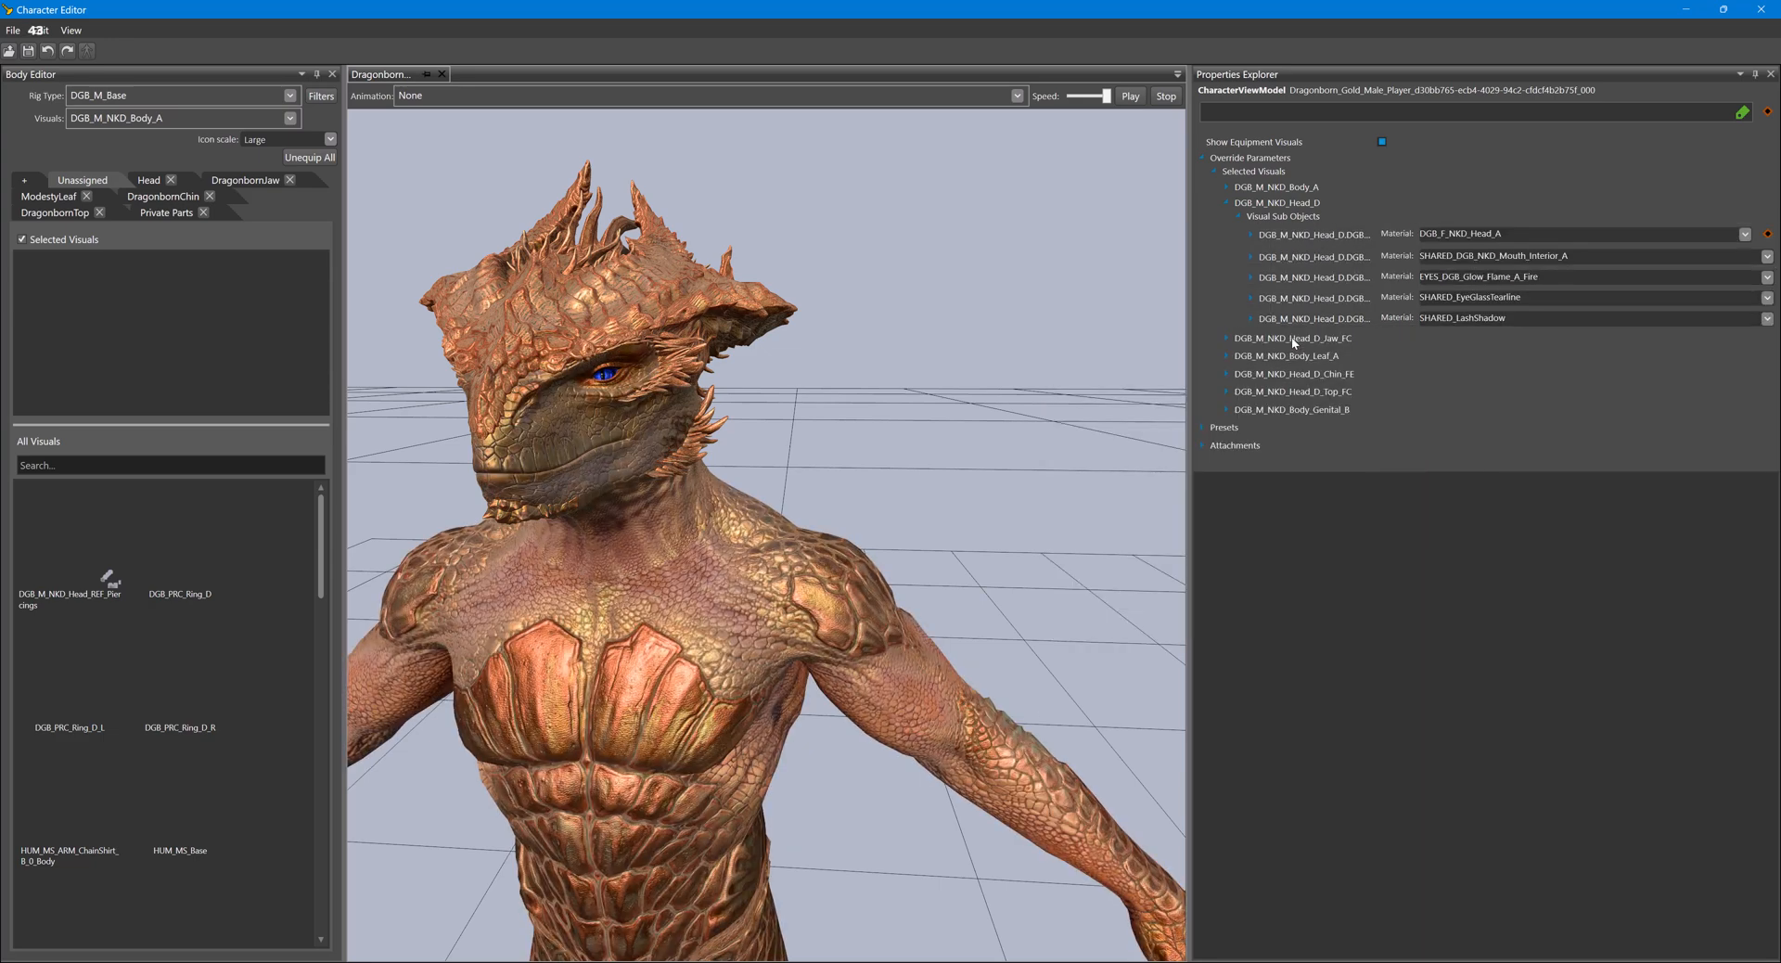
pyautogui.click(1744, 234)
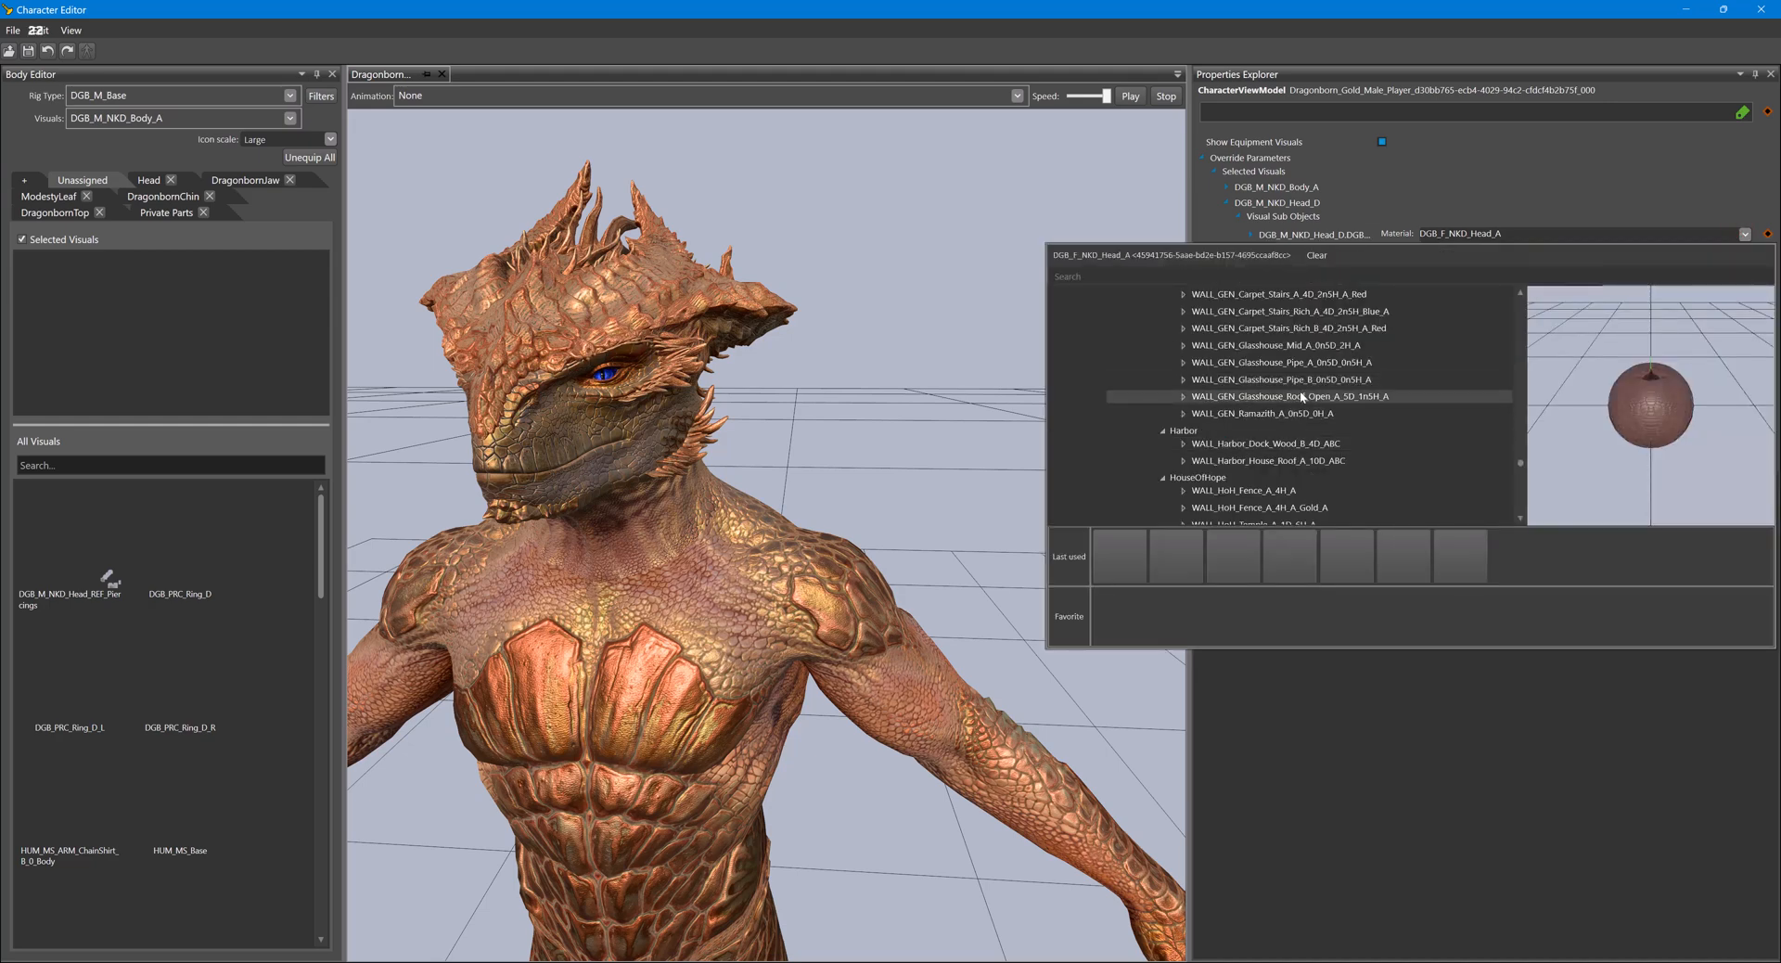
pyautogui.scroll(-1, 1301, 390)
pyautogui.click(1229, 272)
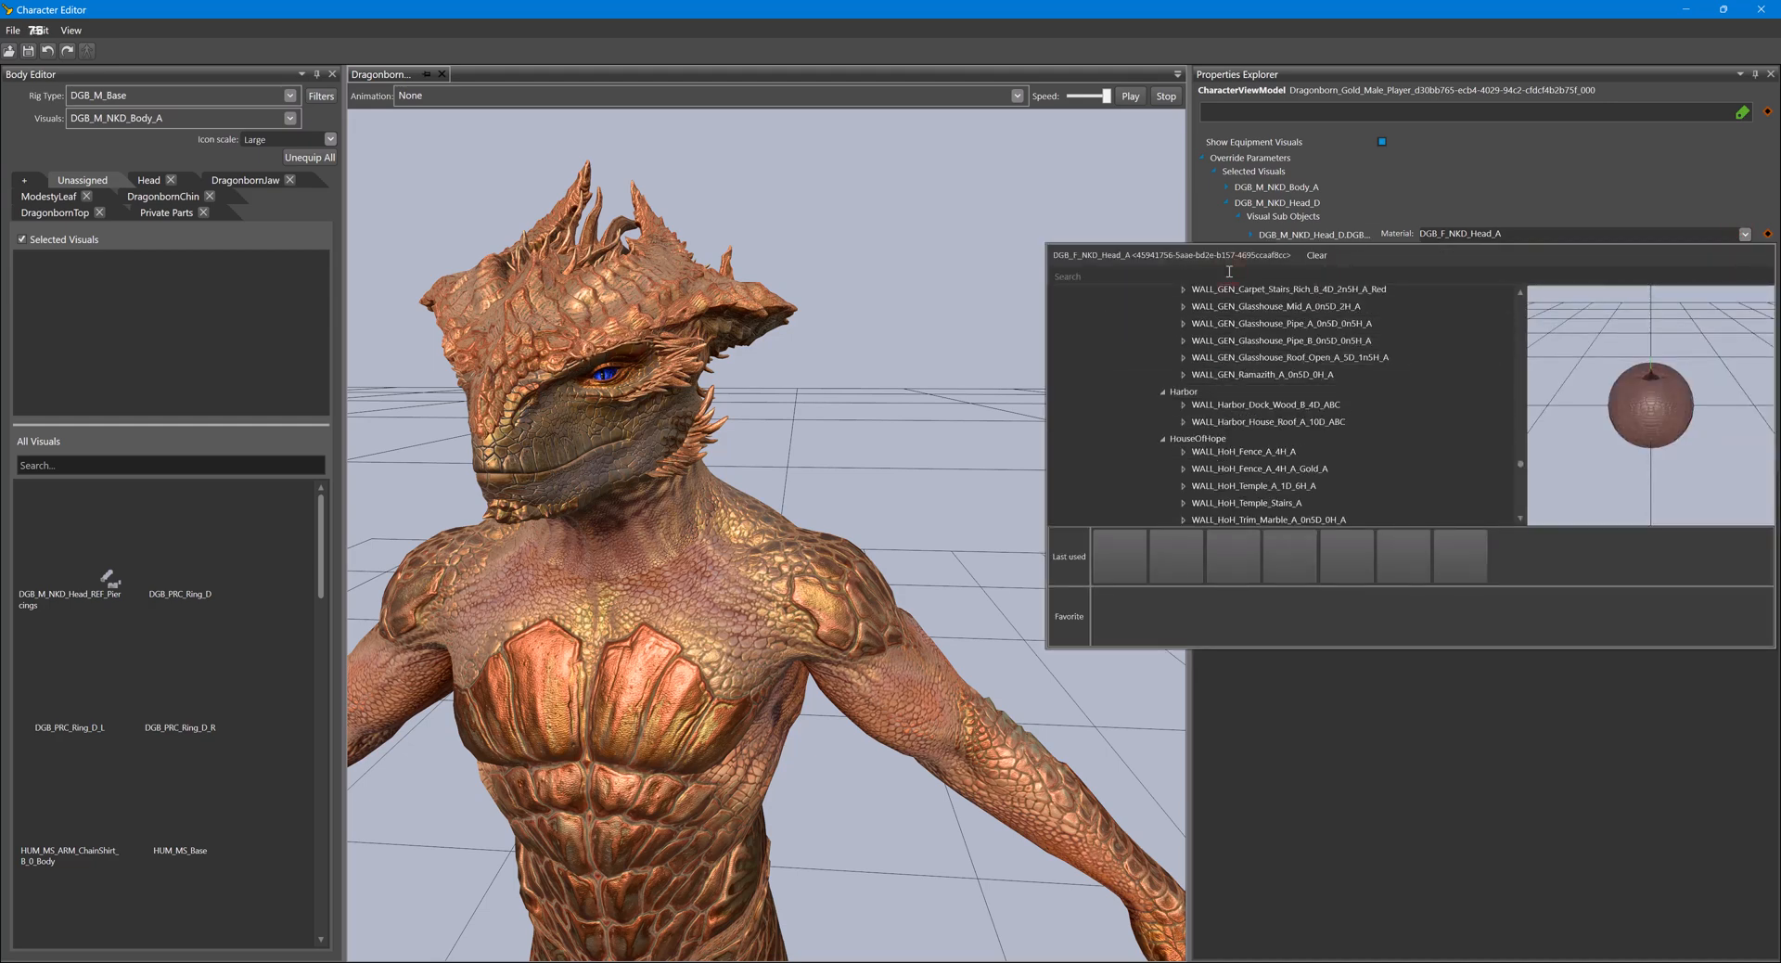
pyautogui.write('DGB')
pyautogui.click(1602, 192)
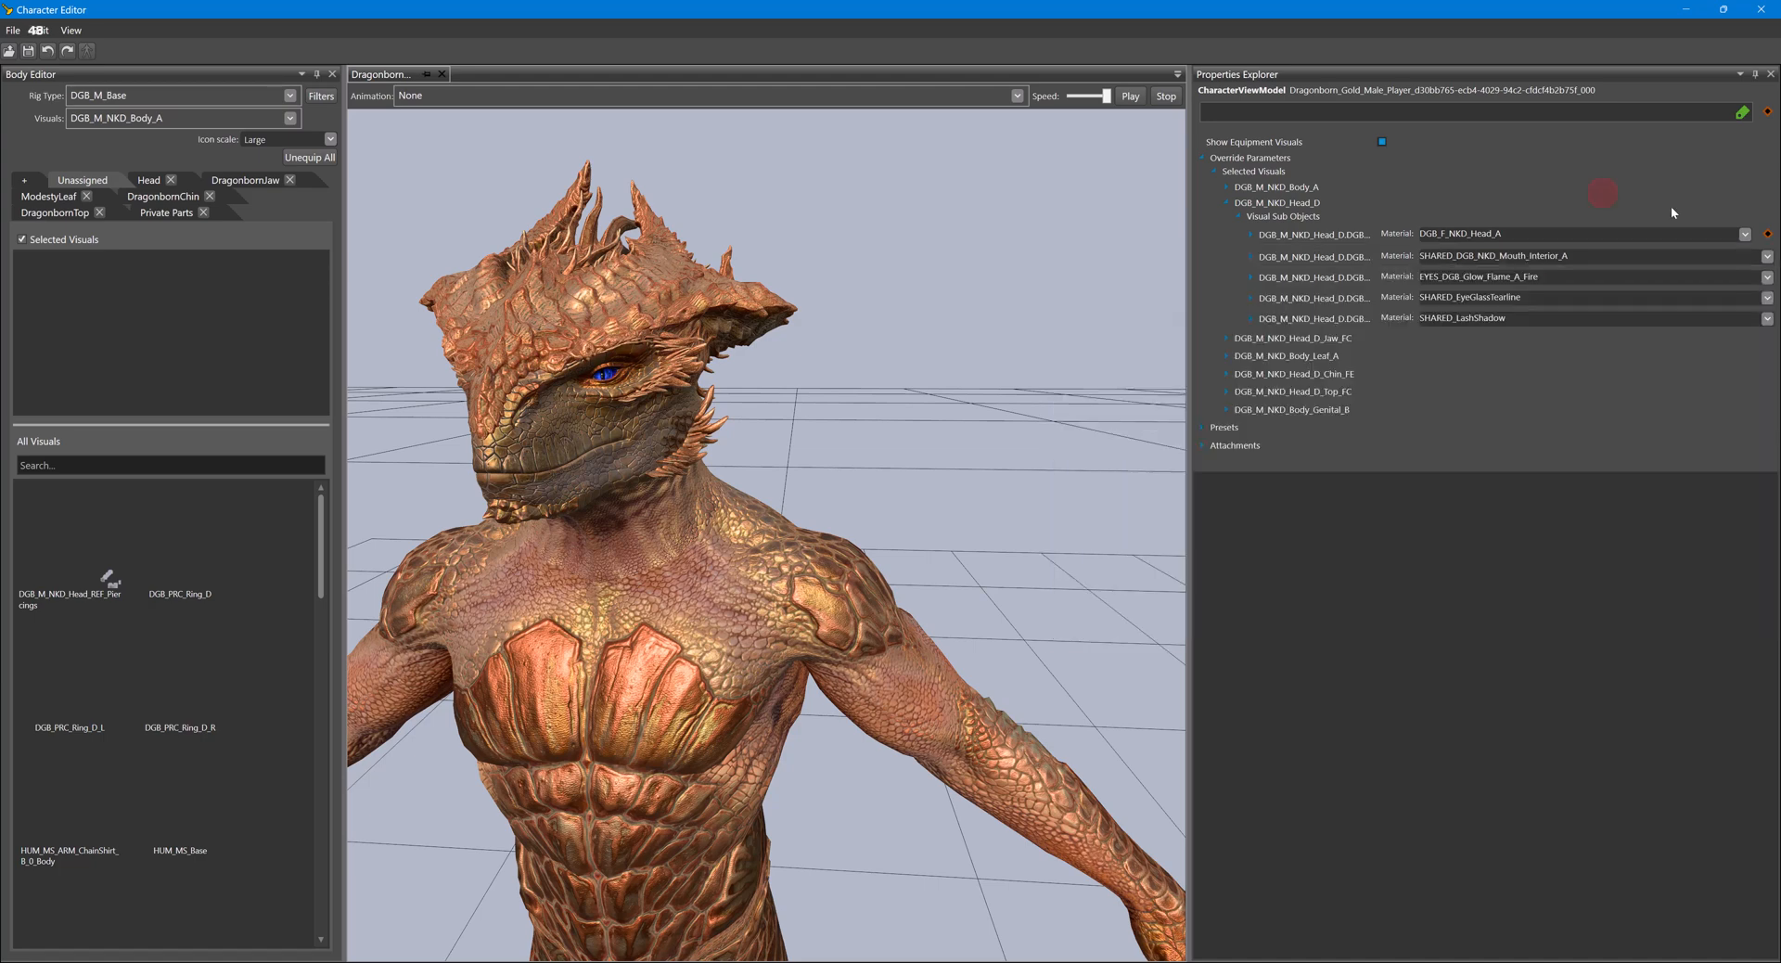
# - Reset the Dragonborn head's first sub-object material to its preset value
pyautogui.click(1767, 236)
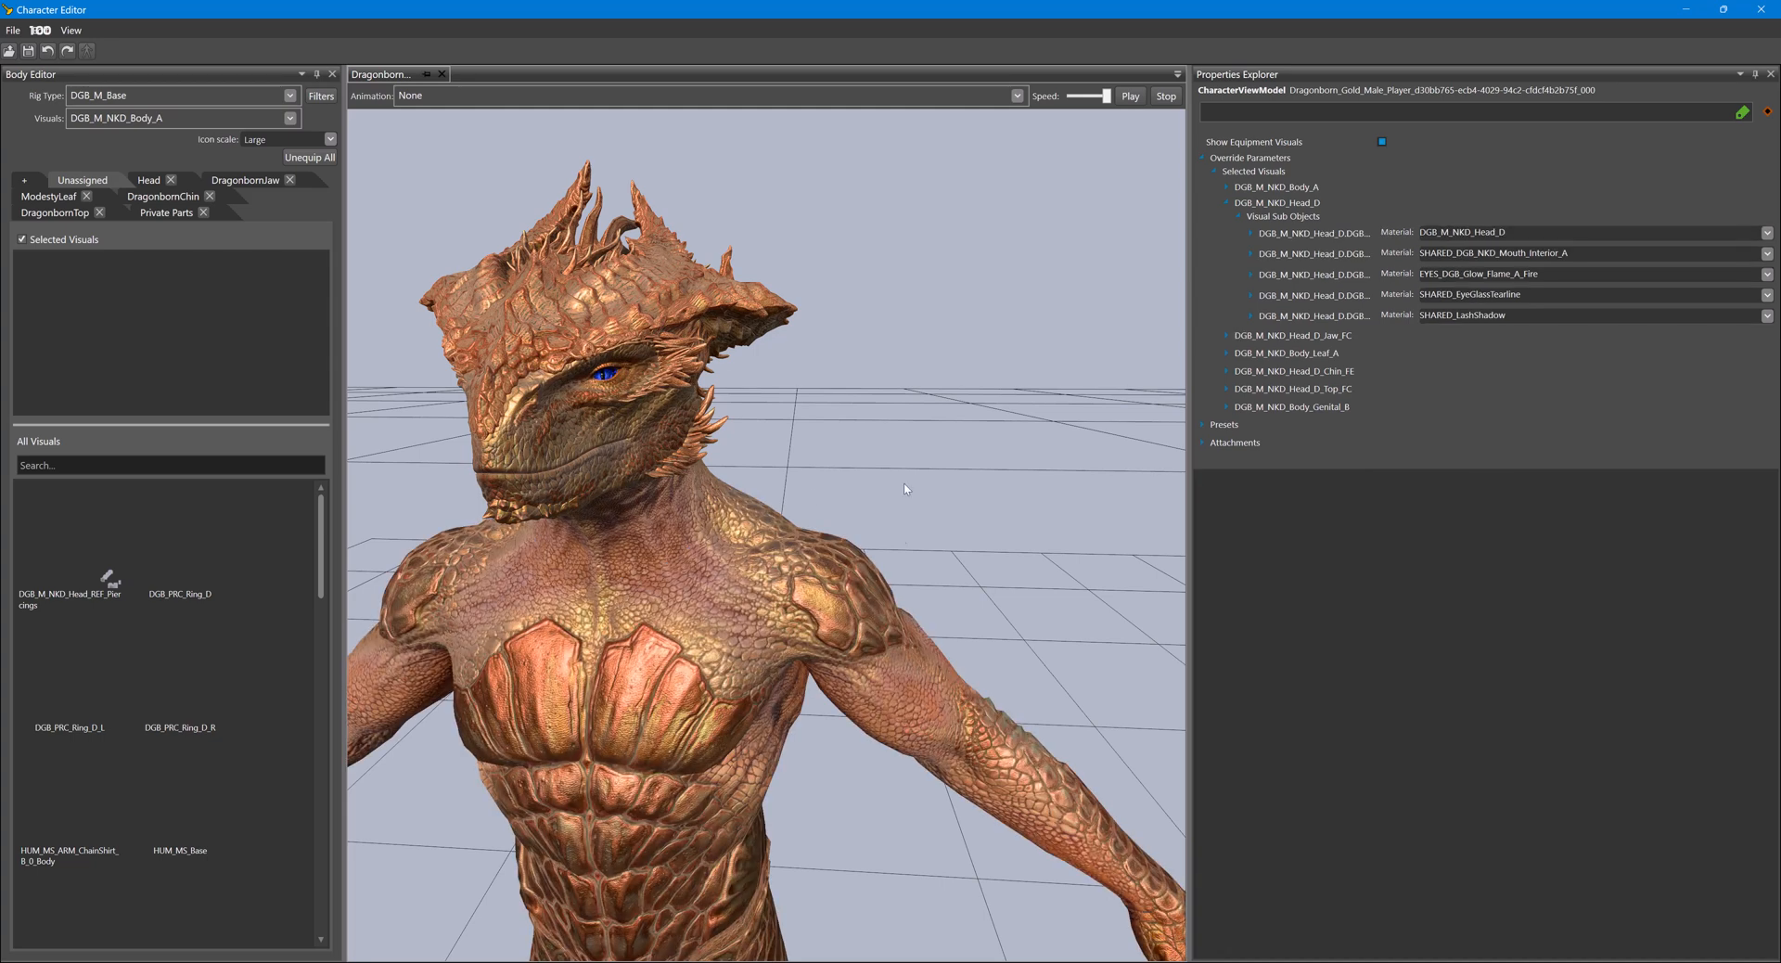
# - Search the materials for "DGB" and try to set the head's first sub-object material to DGB_M_NKD_Head_B
pyautogui.click(1768, 233)
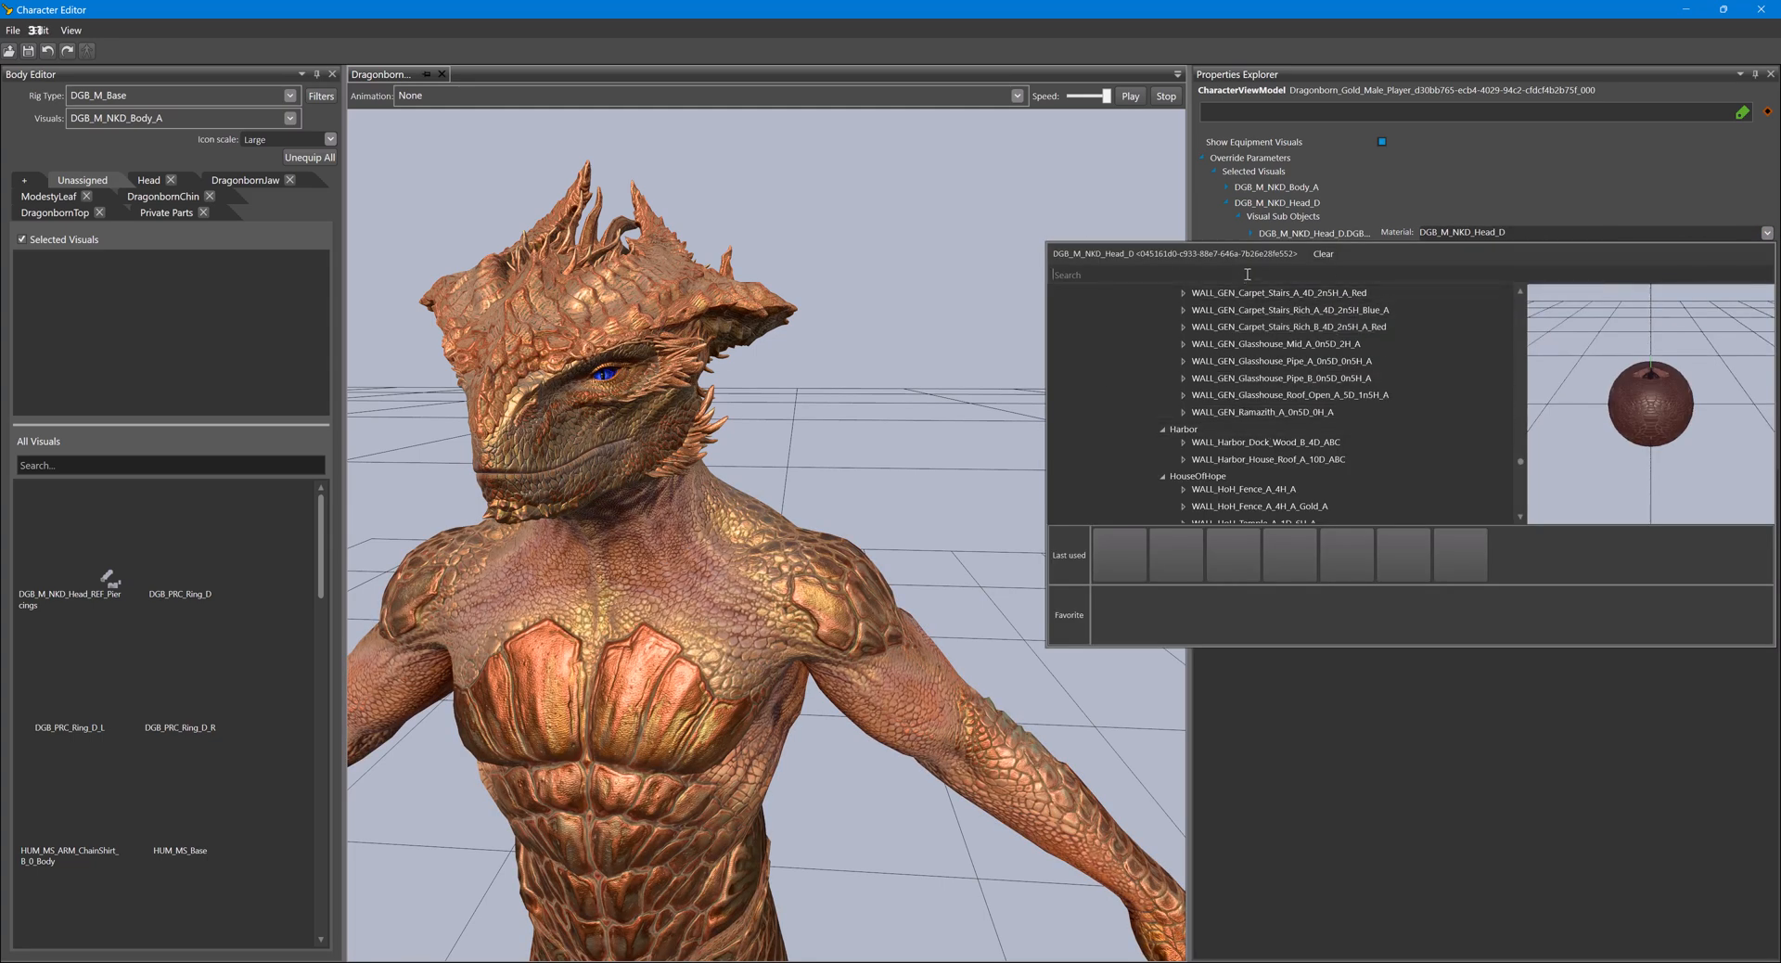
pyautogui.click(1247, 274)
pyautogui.write('DGB')
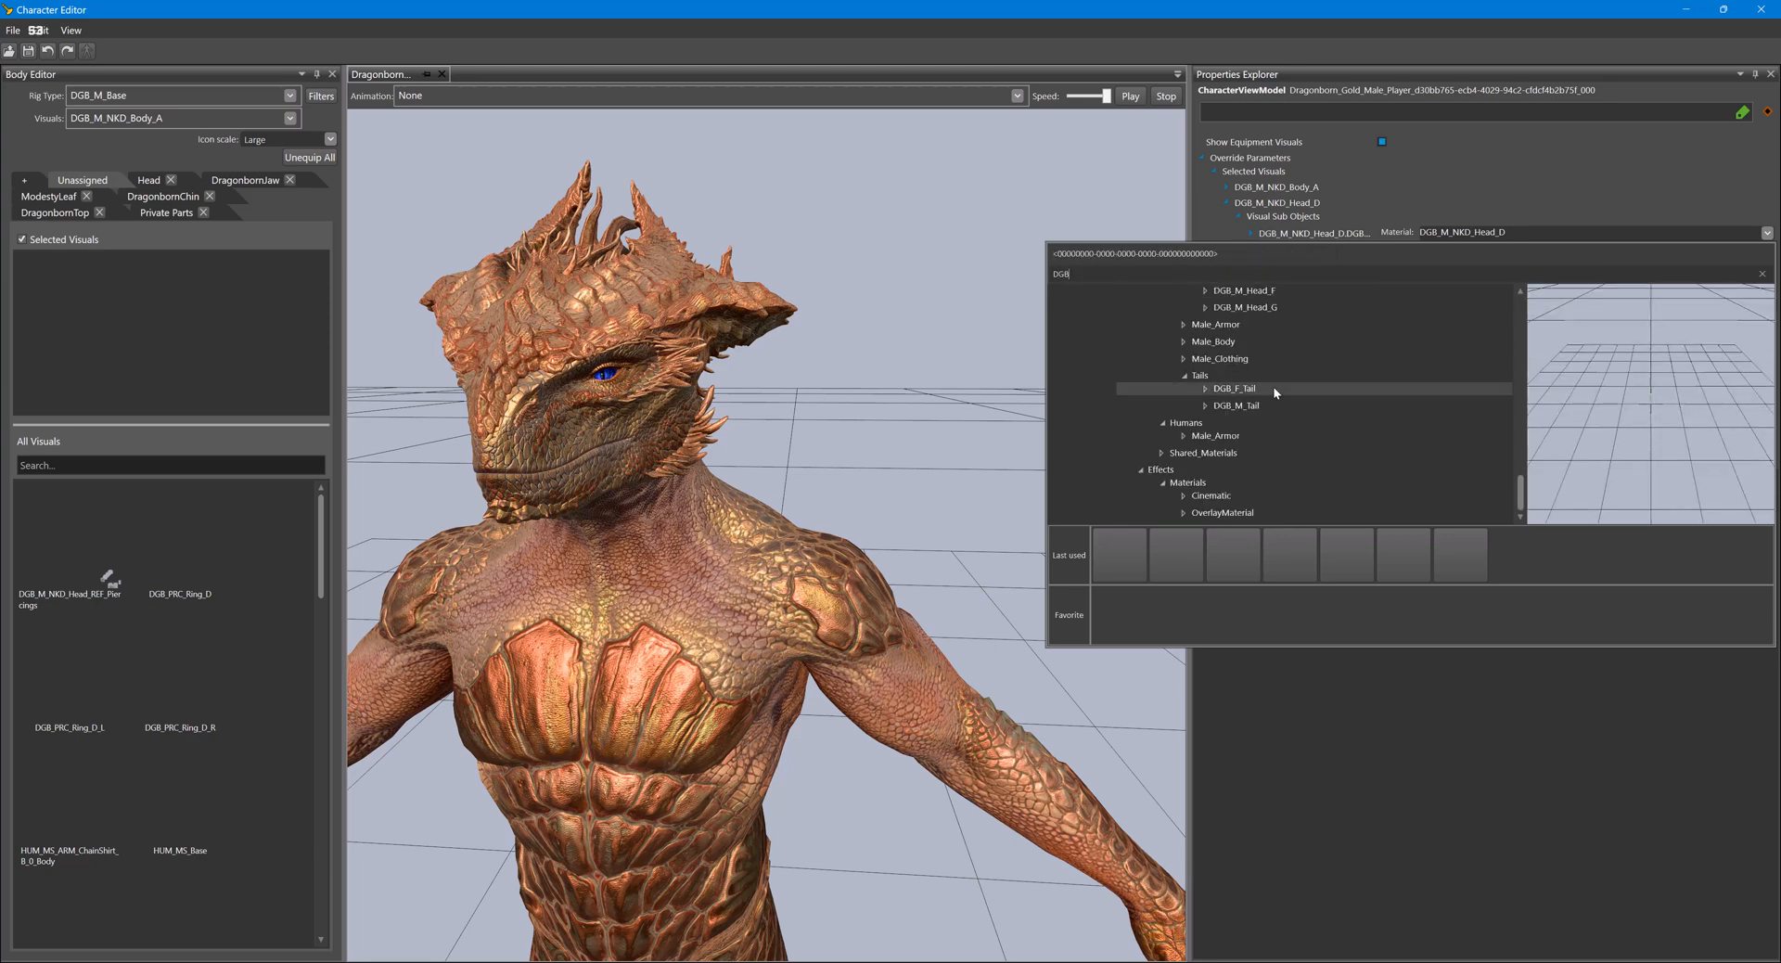
pyautogui.doubleClick(1269, 374)
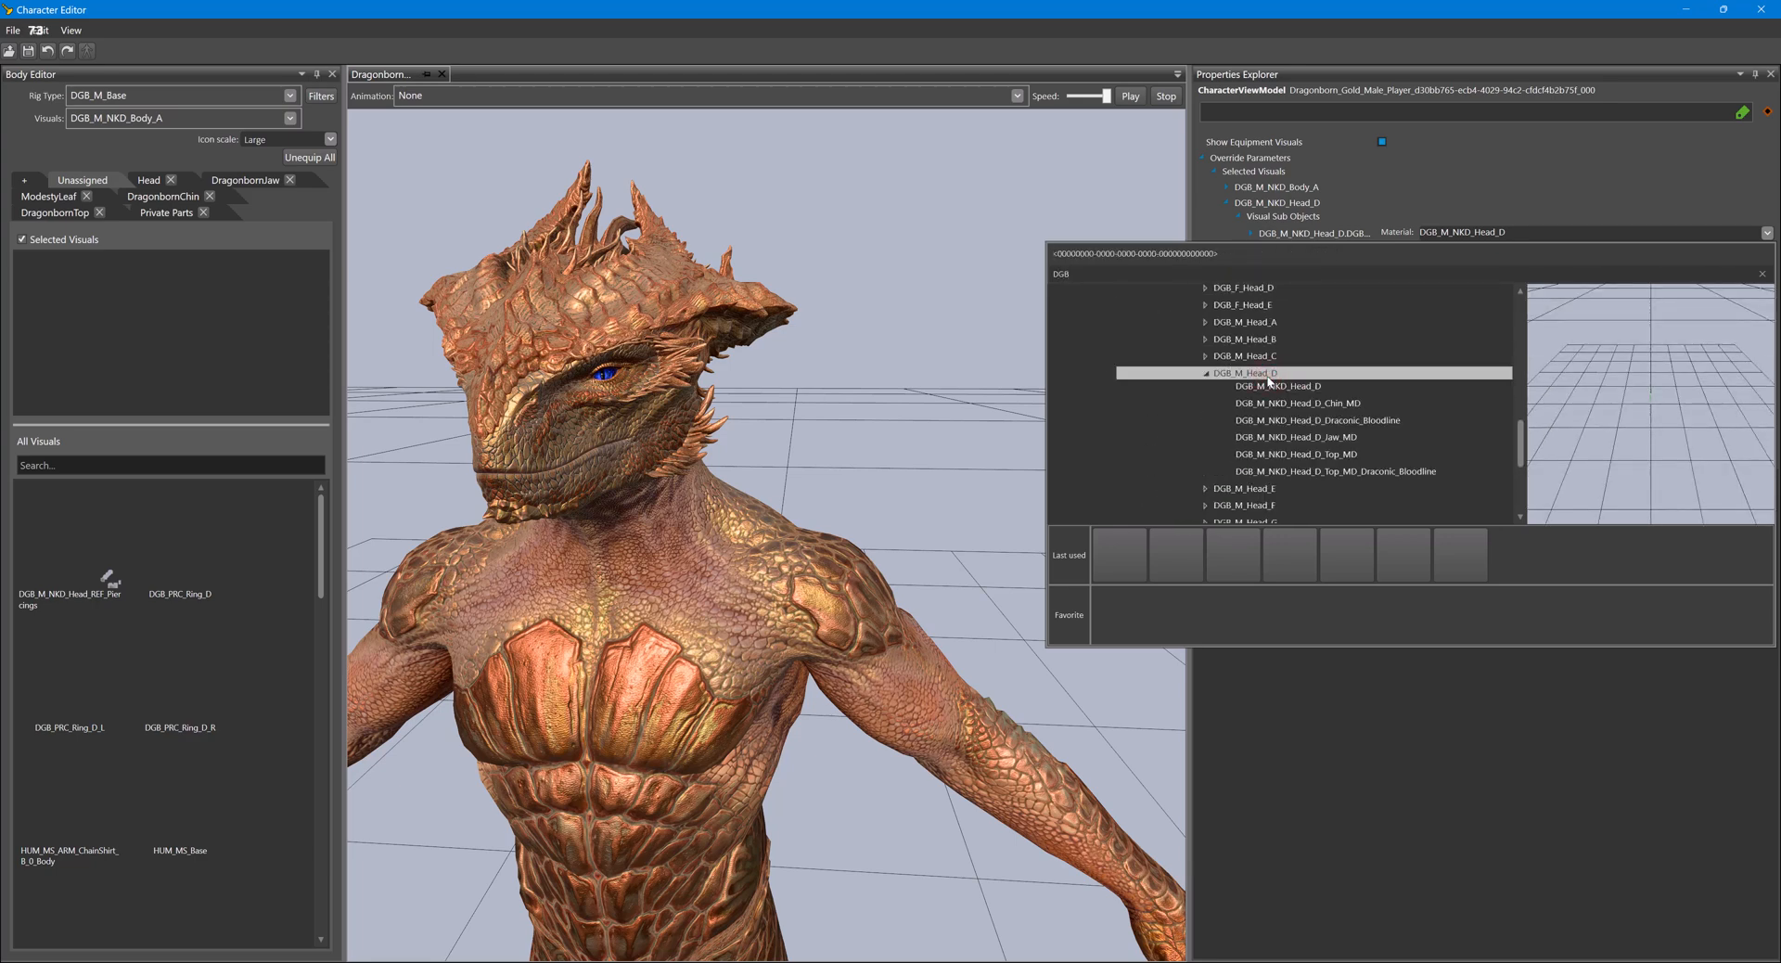
pyautogui.doubleClick(1271, 340)
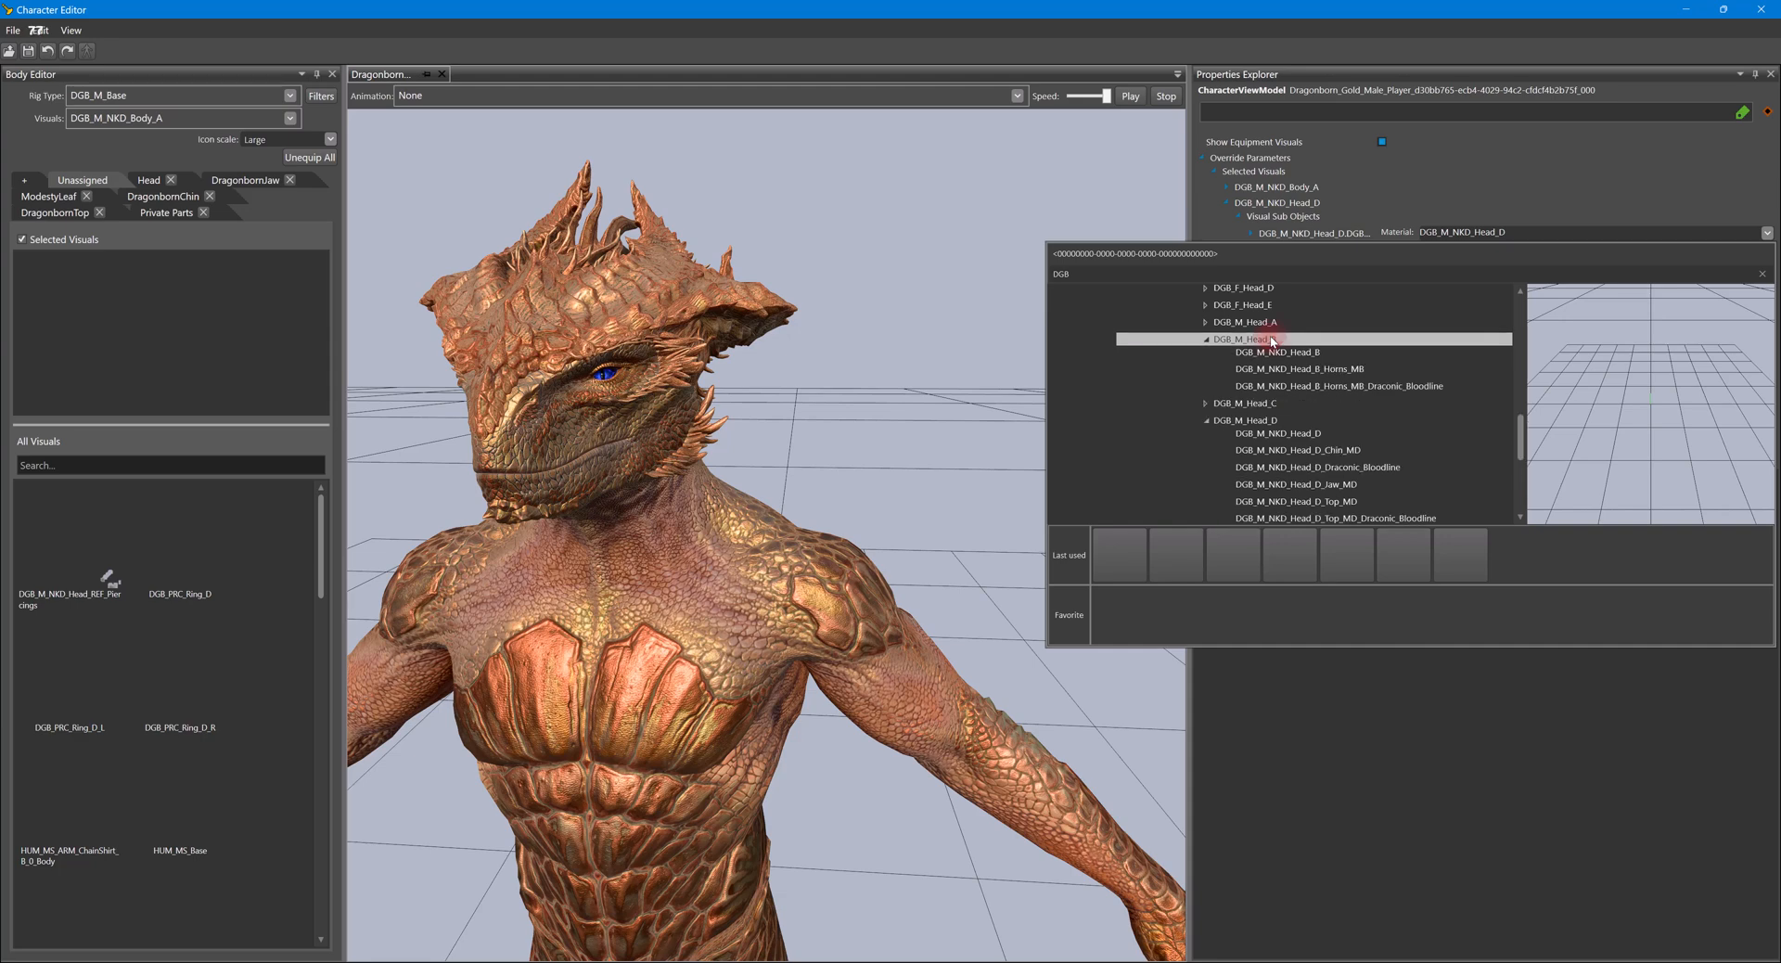
pyautogui.click(1283, 351)
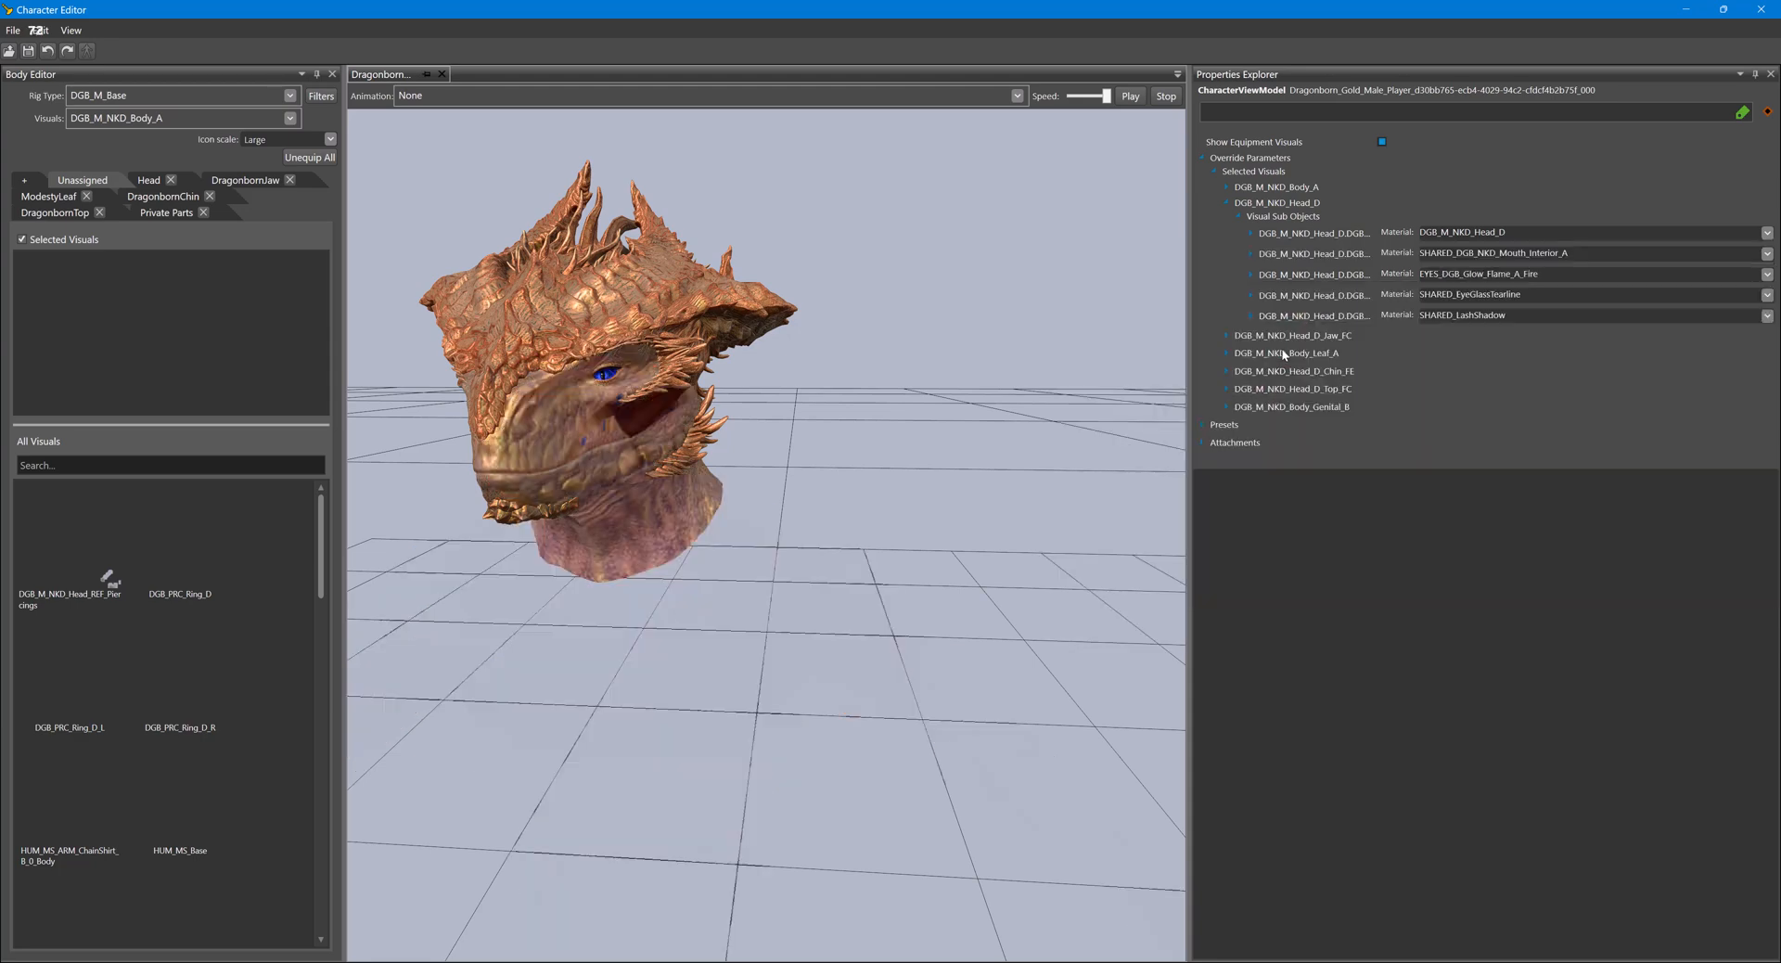
pyautogui.moveTo(593, 594); pyautogui.dragTo(740, 612, button='middle')
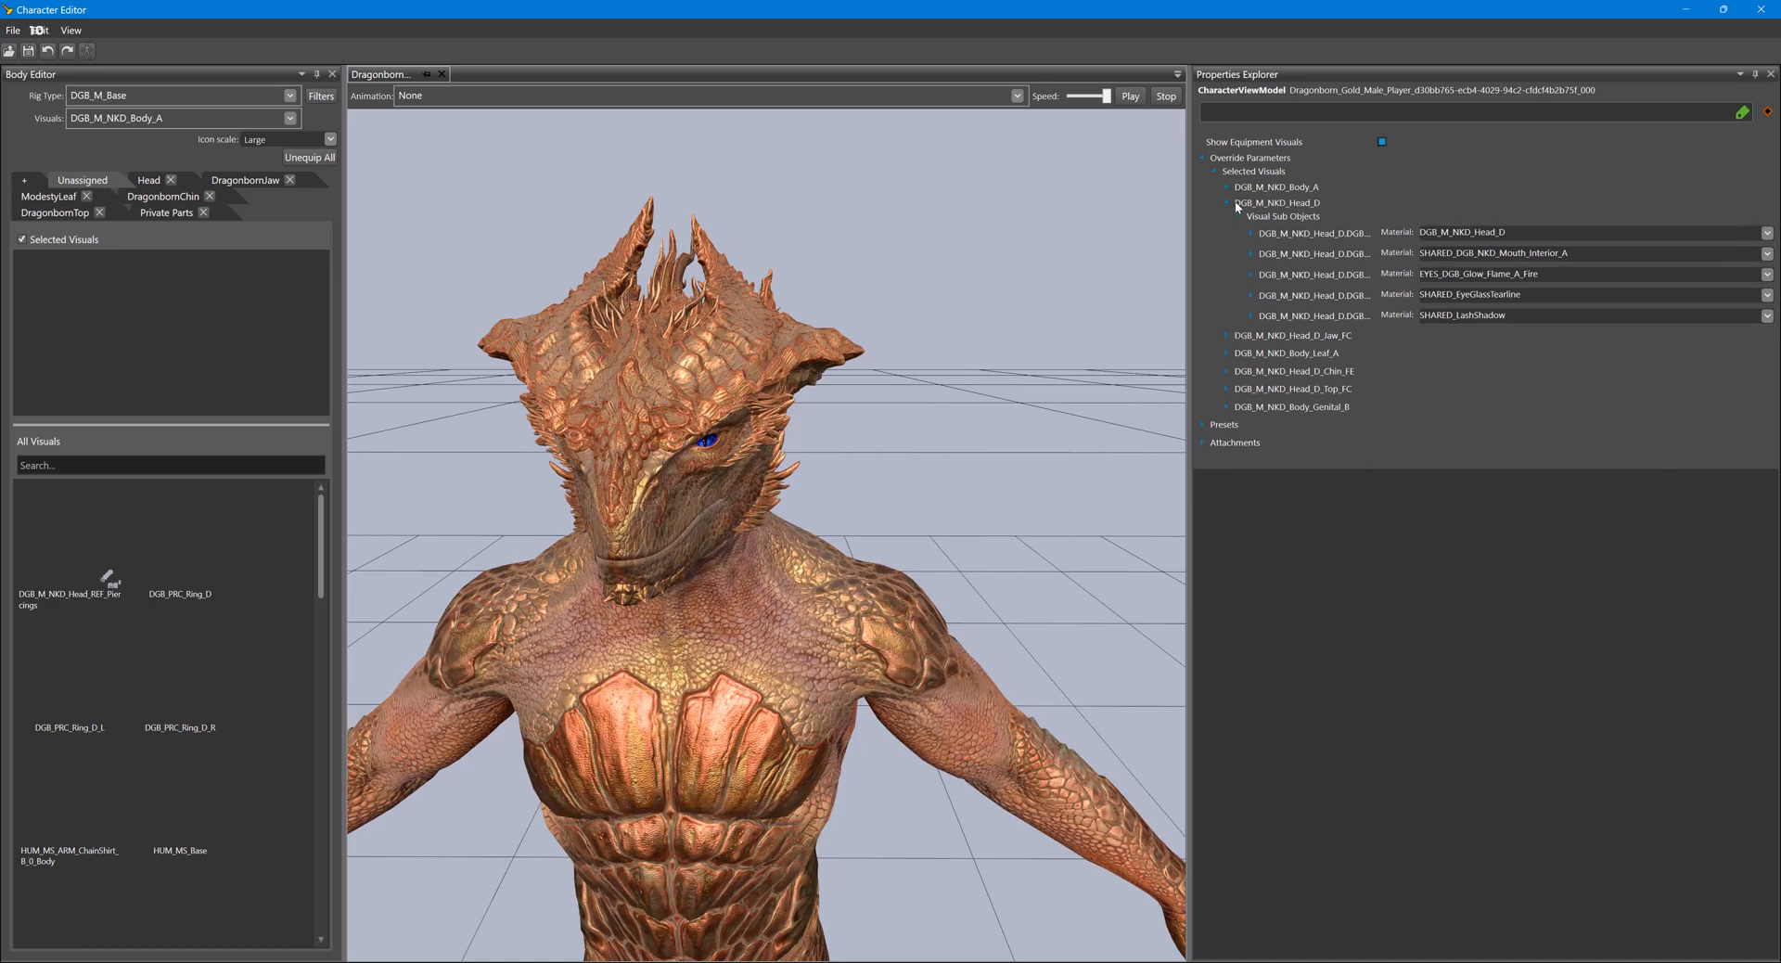
# - Search the materials for "Eye" and try to set the Dragonborn head's third sub-object material to EYES_Karlach
pyautogui.click(1767, 273)
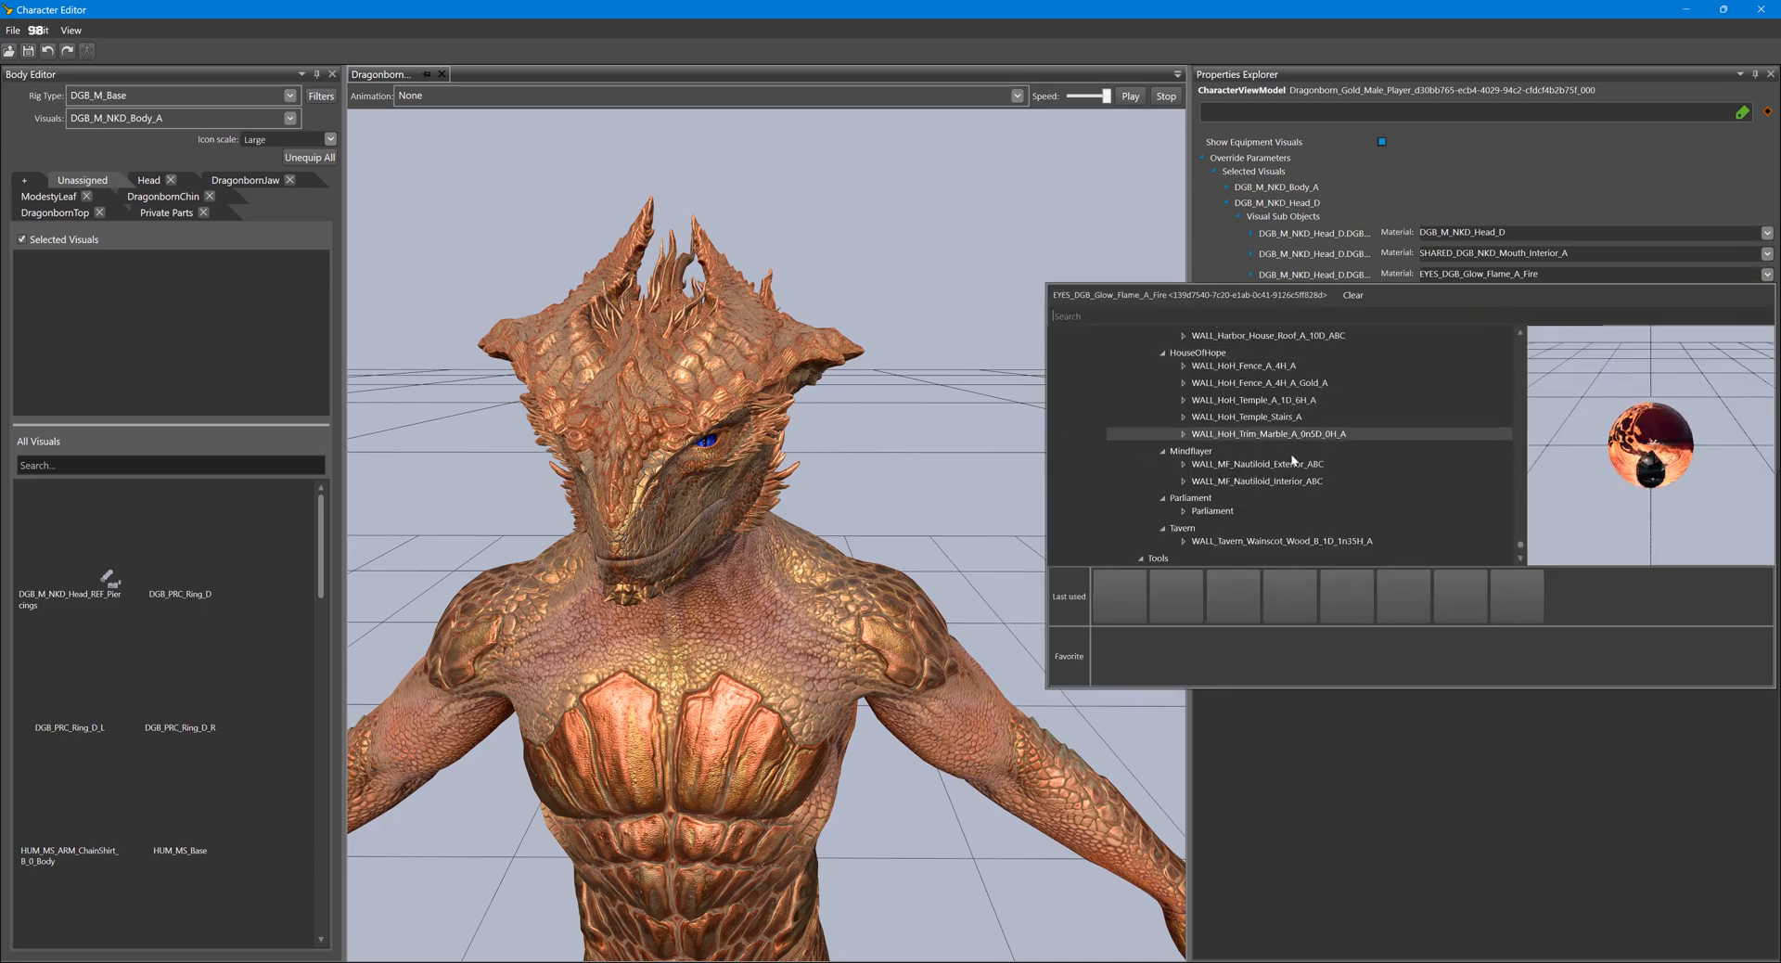
pyautogui.write('Eye')
pyautogui.scroll(10, 1254, 420)
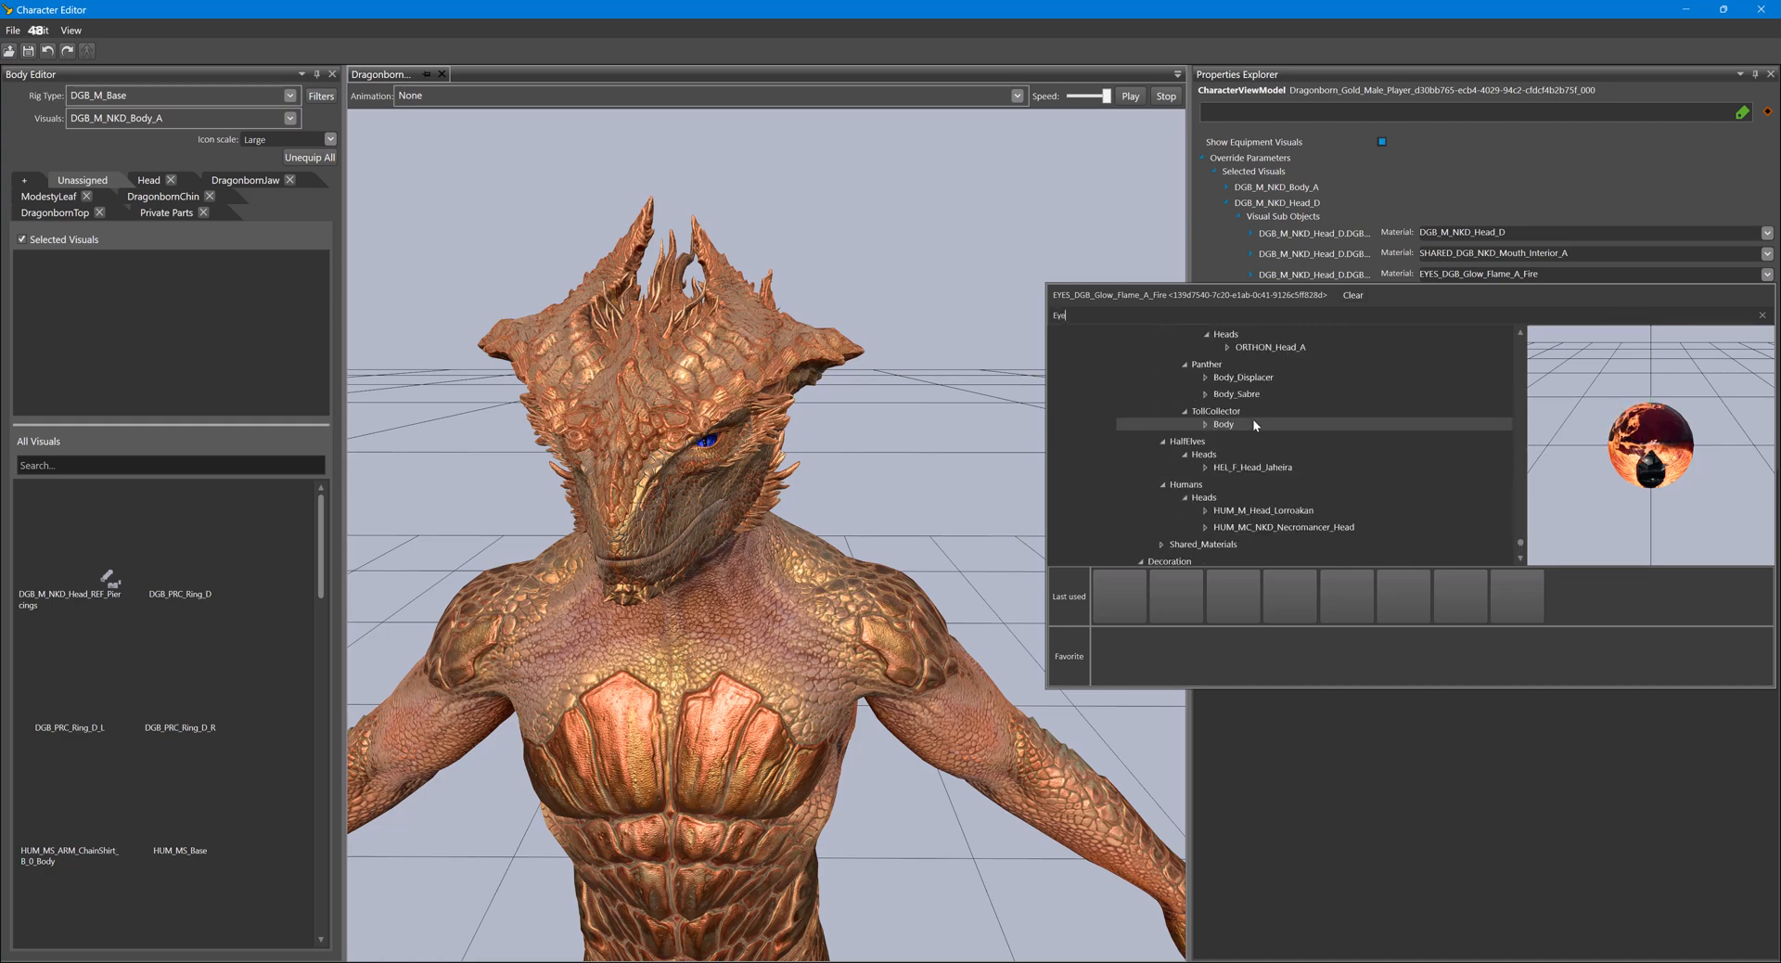
pyautogui.scroll(10, 1254, 420)
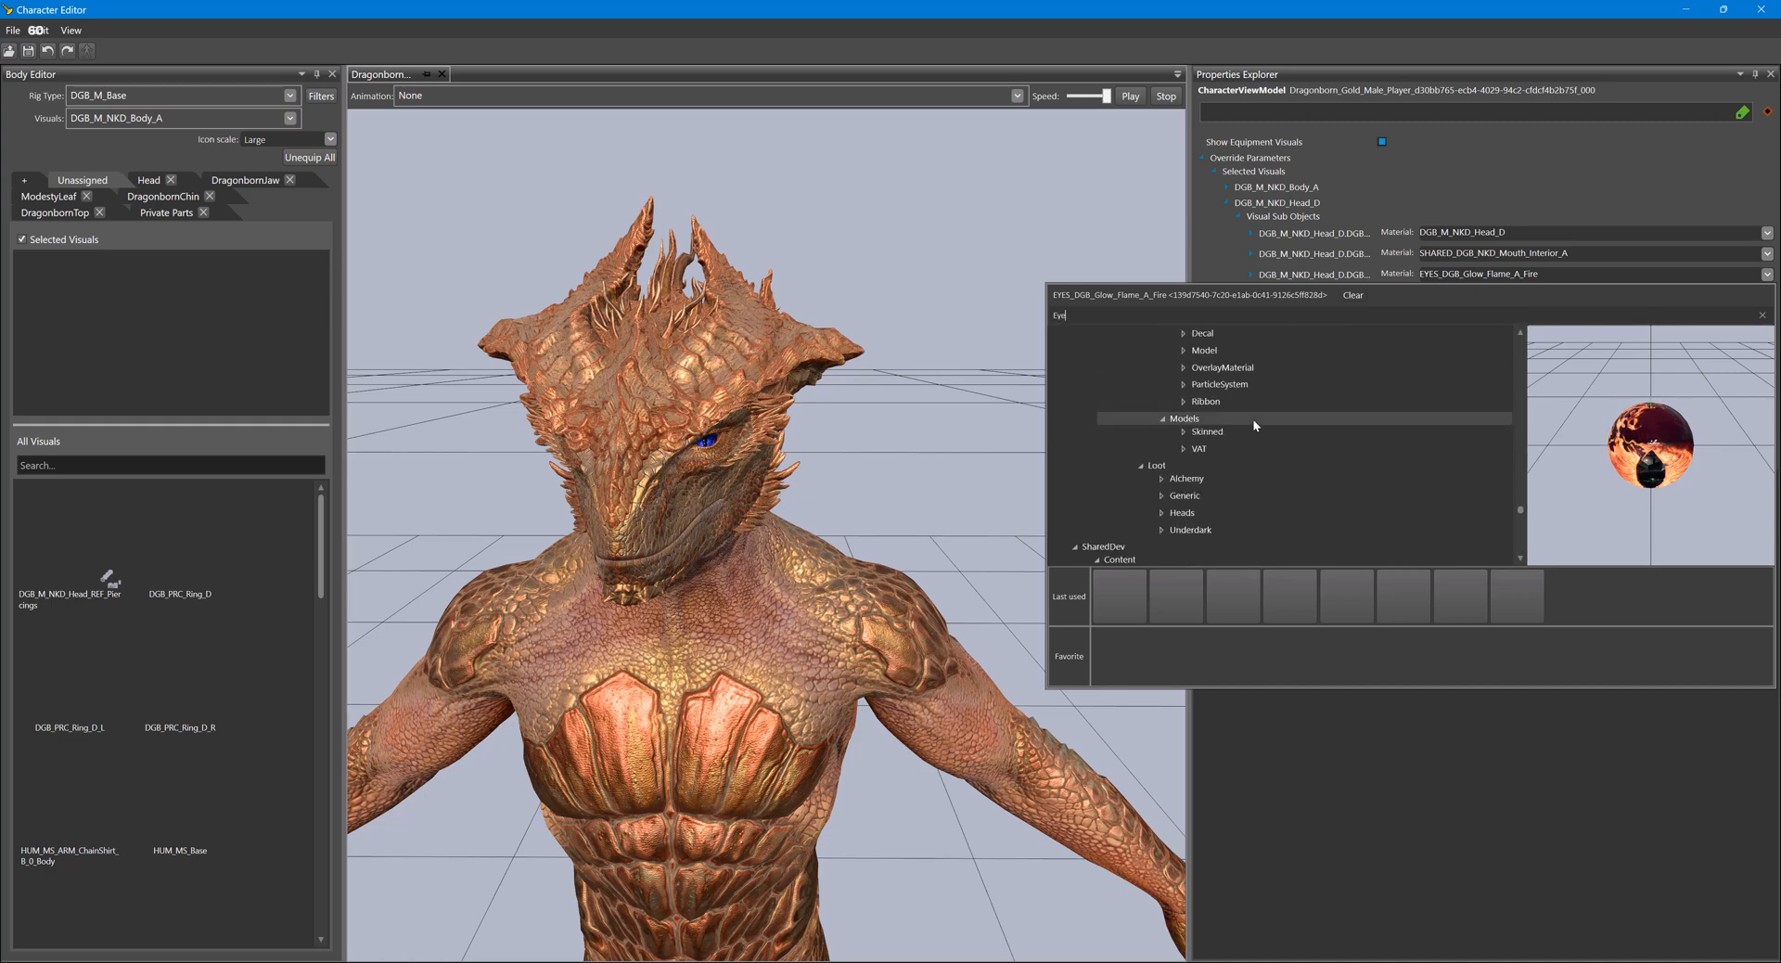
pyautogui.moveTo(1519, 484); pyautogui.dragTo(1522, 339)
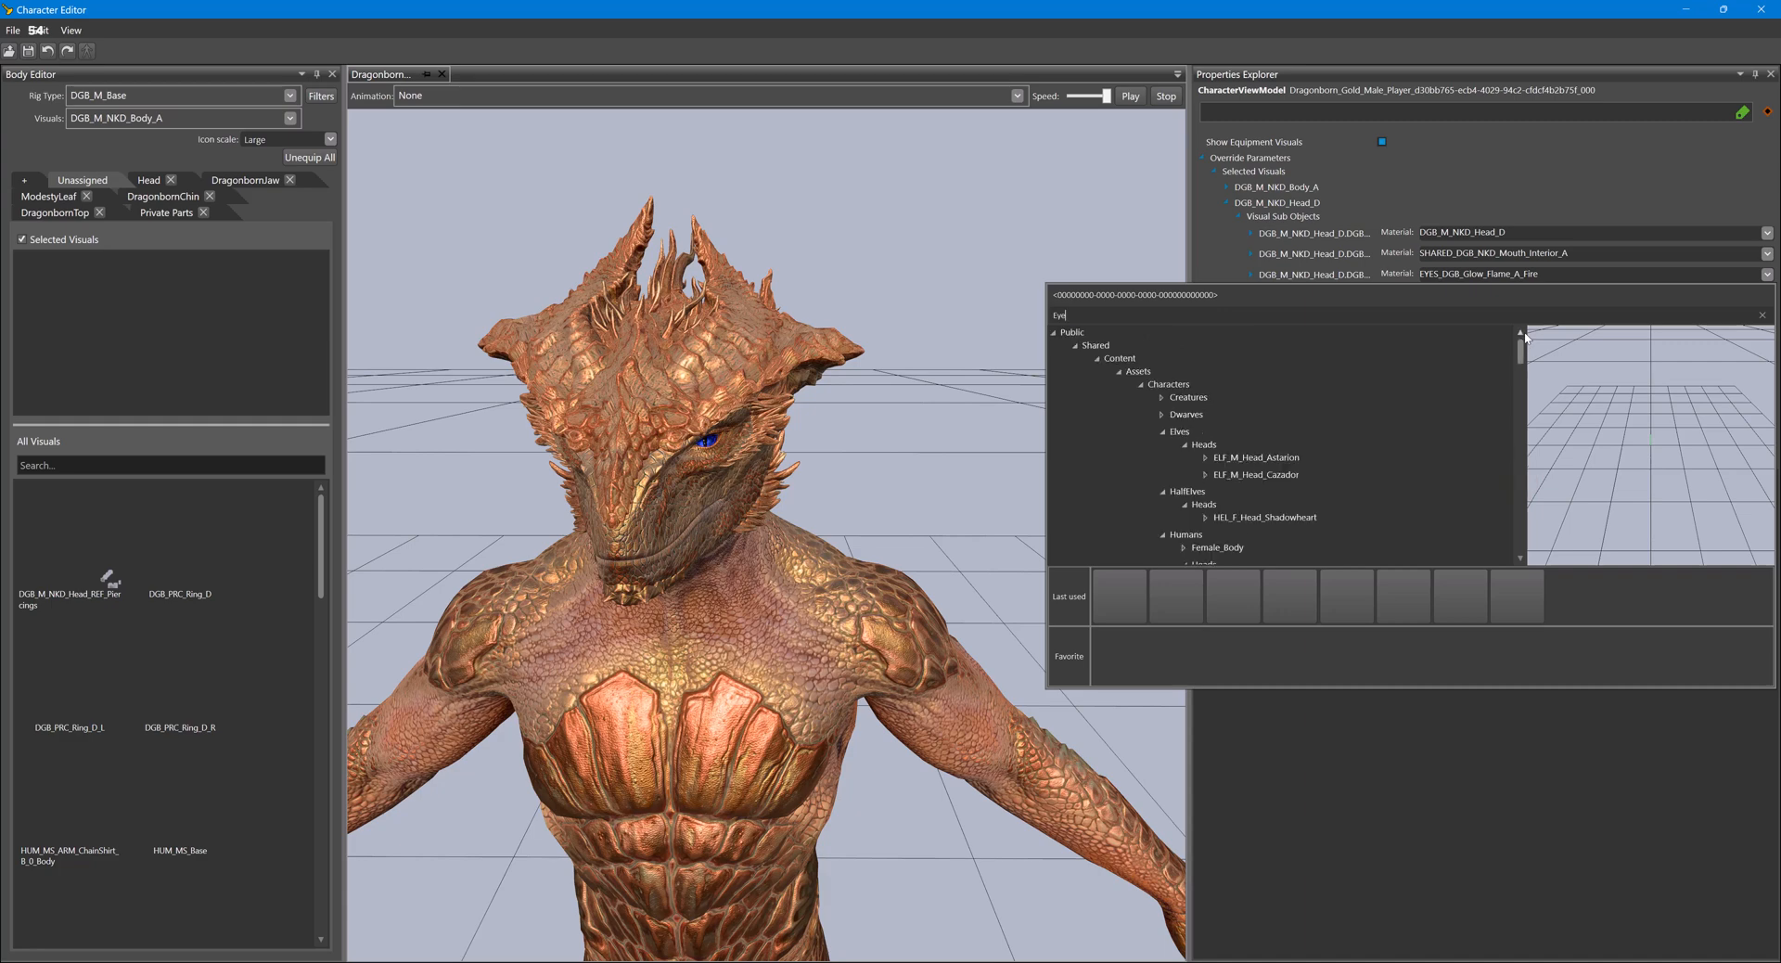
pyautogui.scroll(3, 1265, 416)
pyautogui.scroll(-4, 1267, 415)
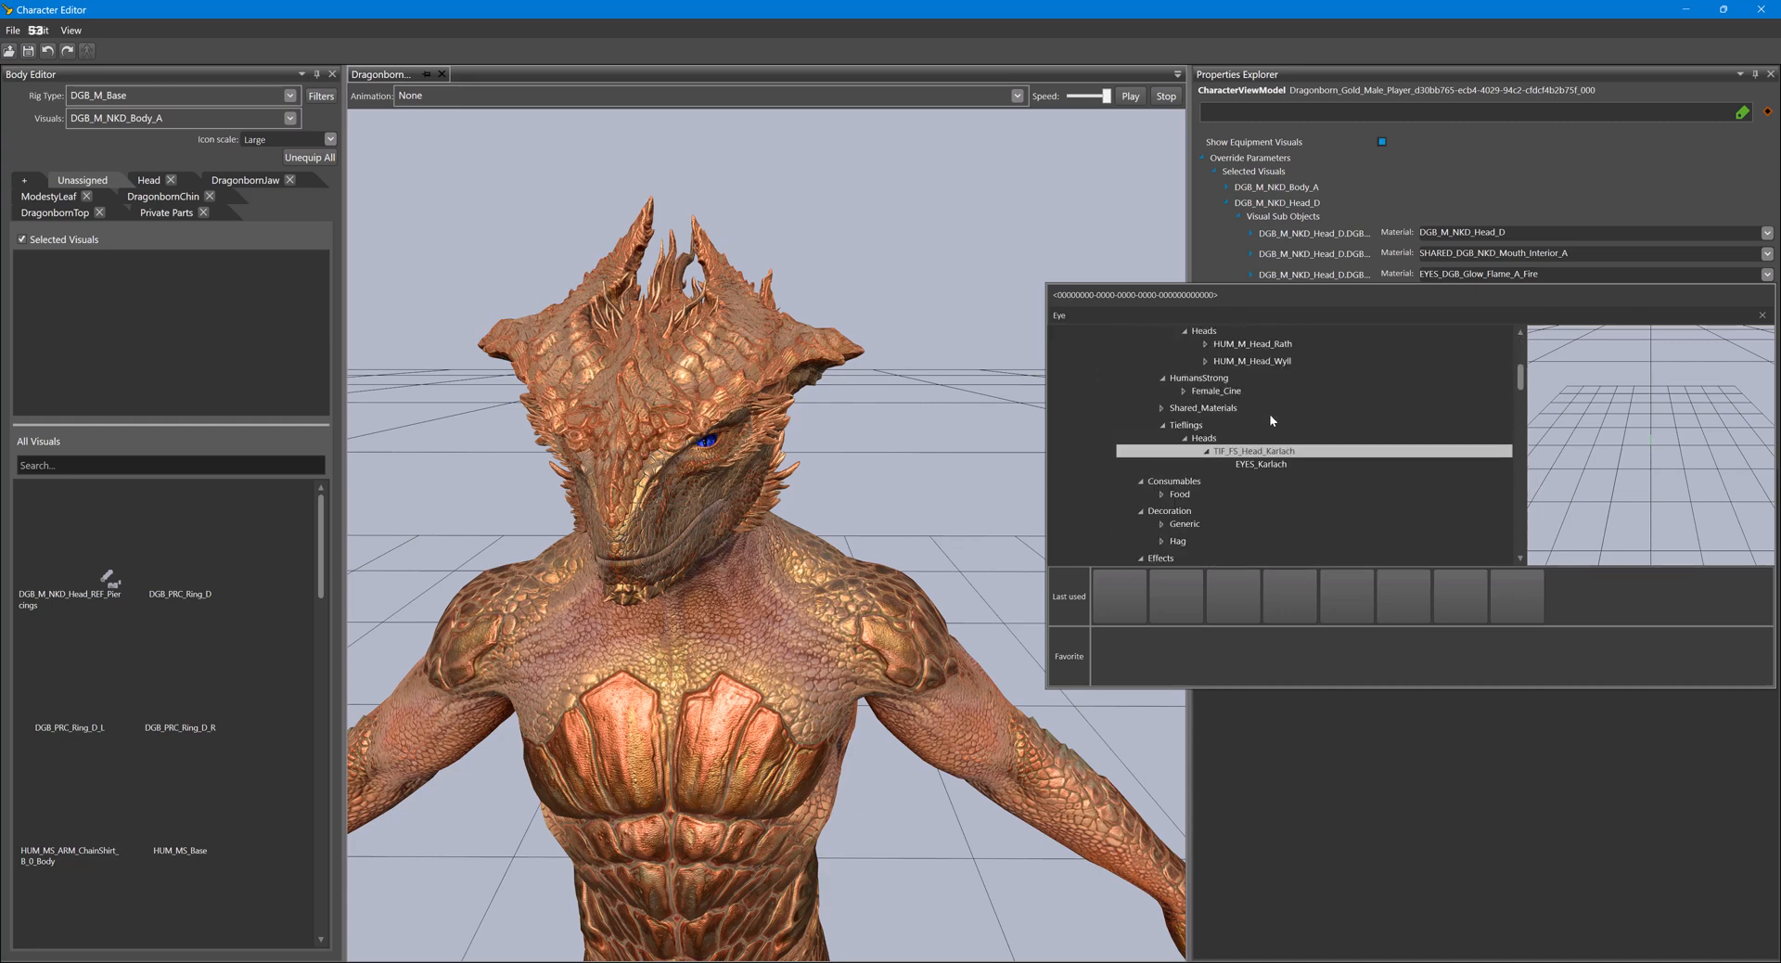
pyautogui.scroll(2, 1270, 415)
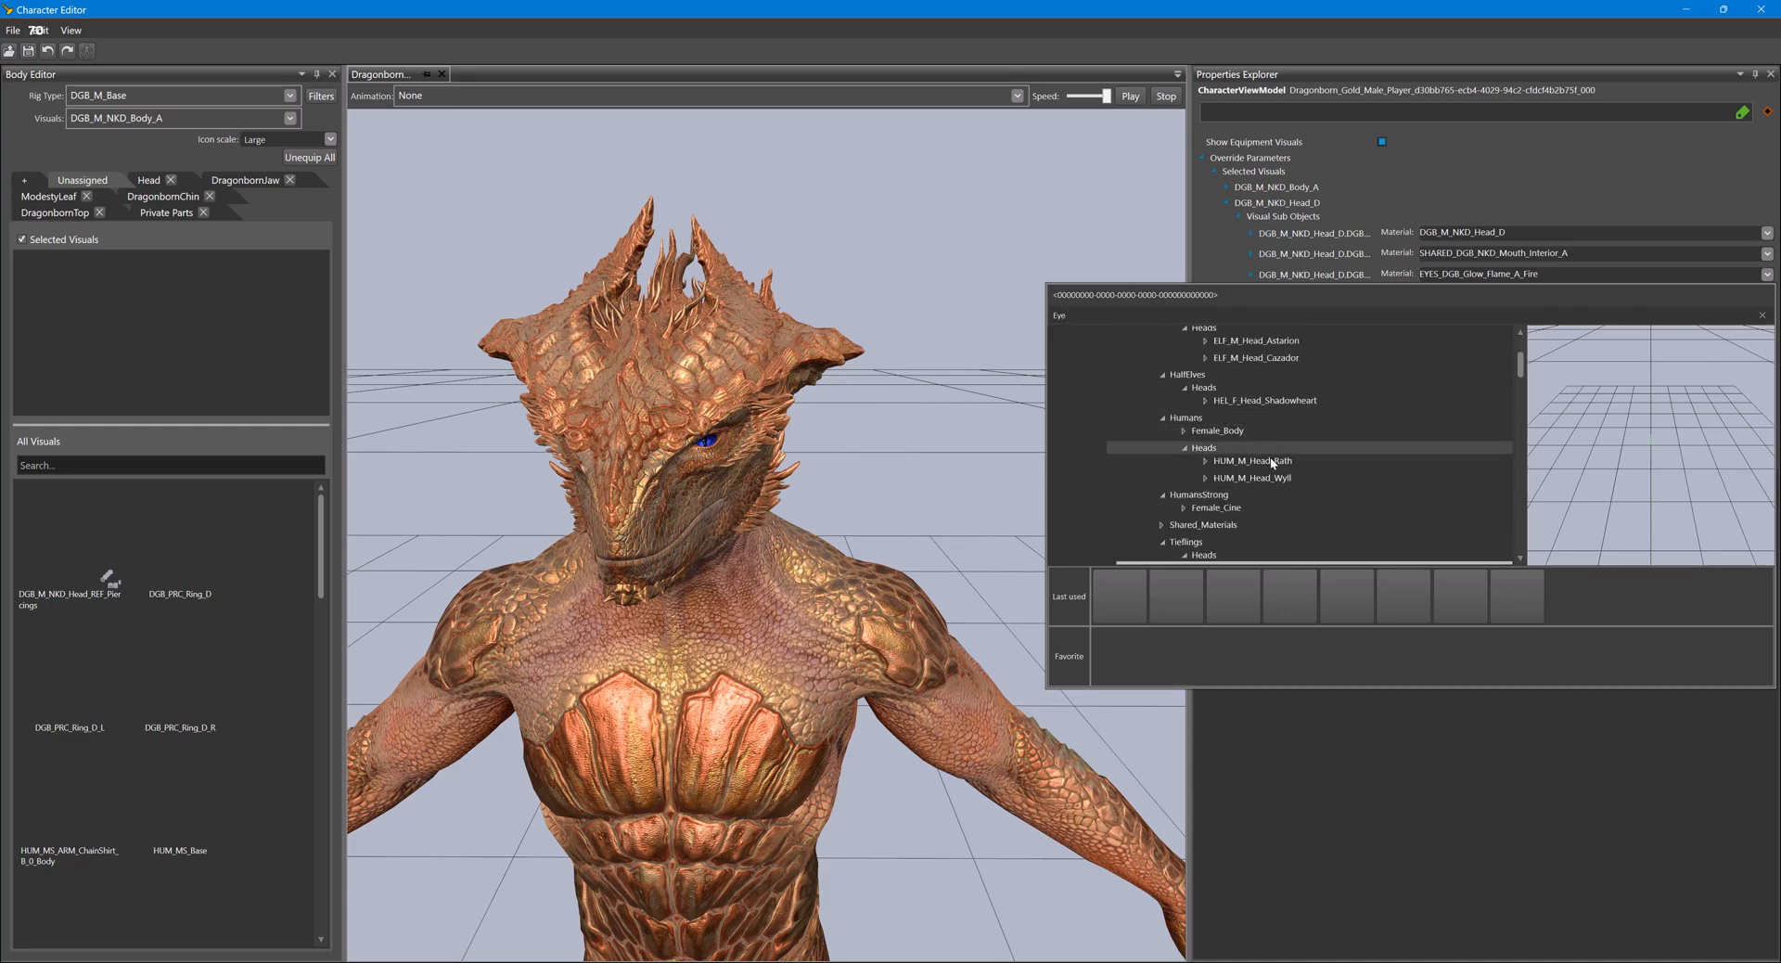
pyautogui.scroll(-1, 1271, 498)
pyautogui.click(1274, 464)
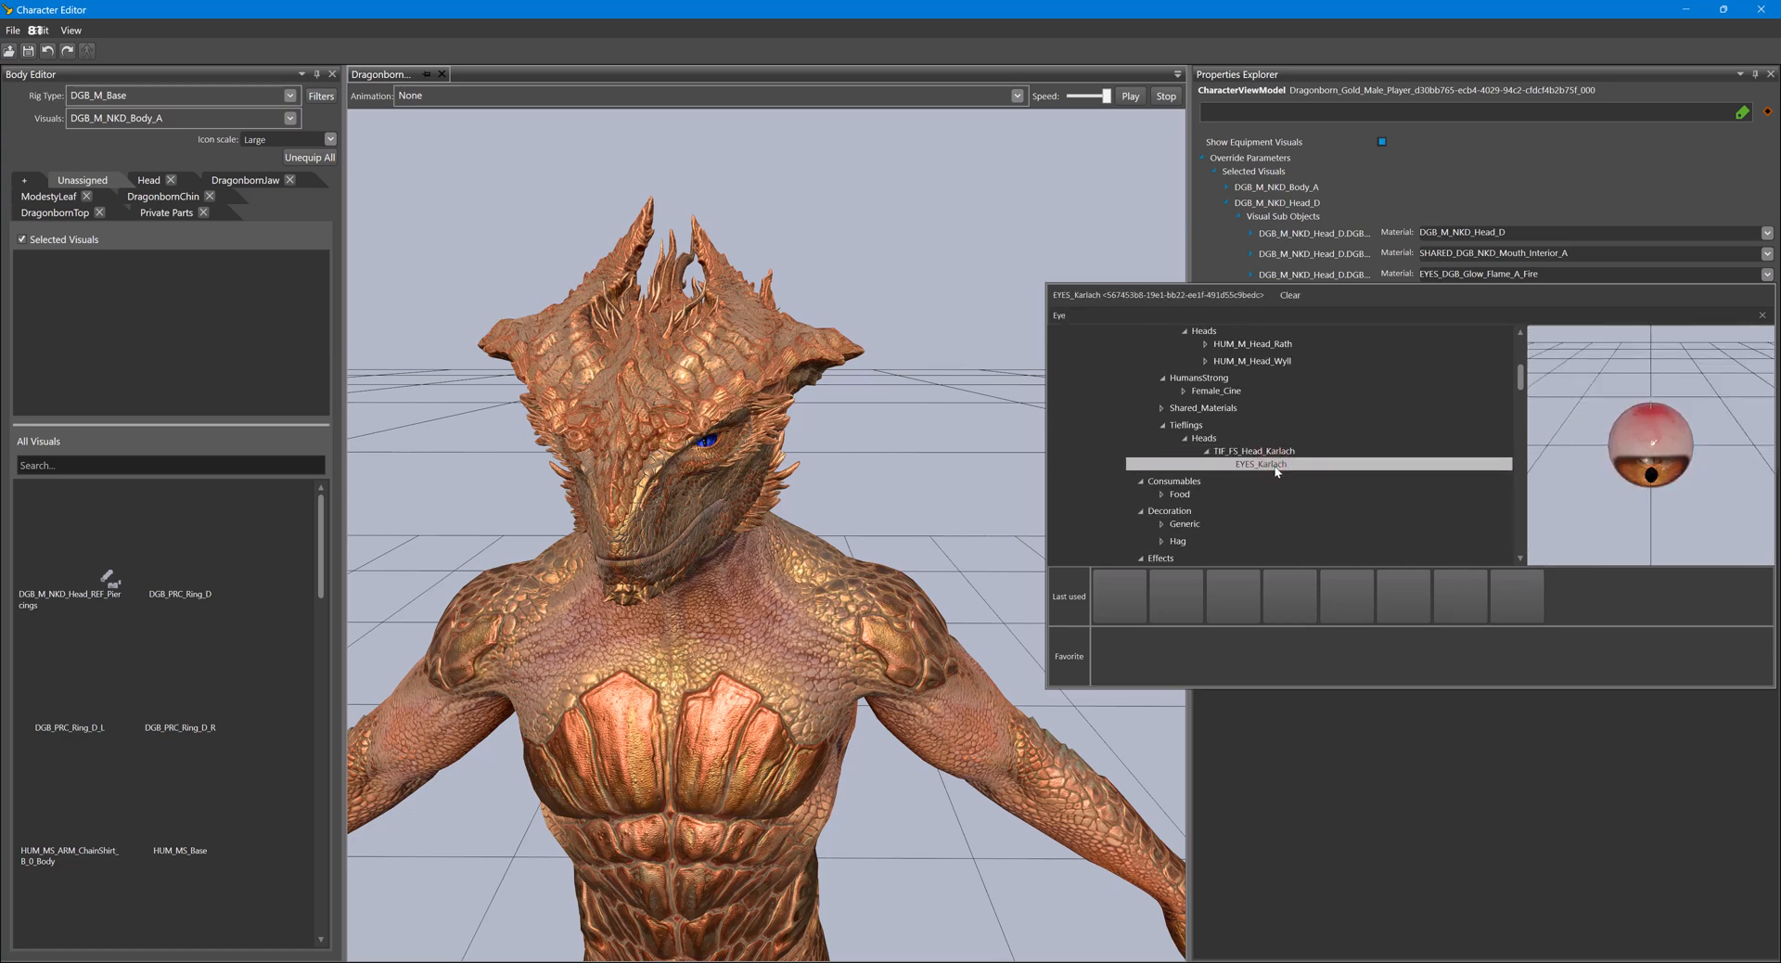
pyautogui.click(717, 510)
pyautogui.scroll(8, 717, 501)
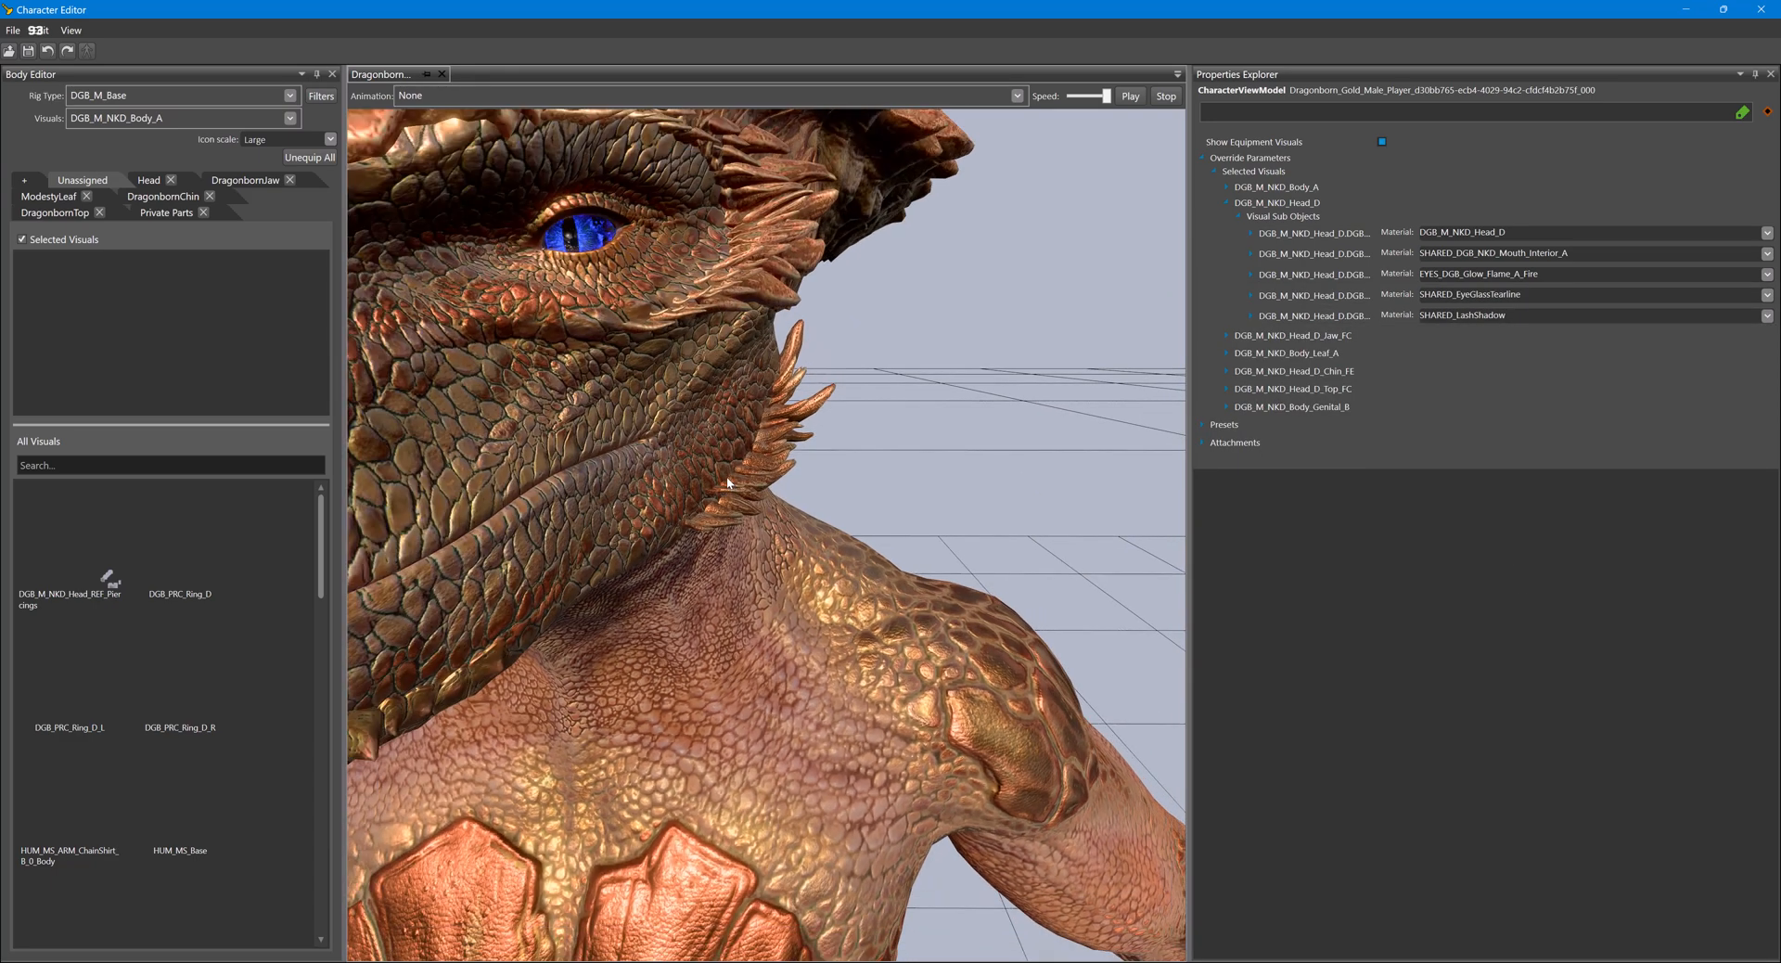
# - Preview several eye materials under Shared_Materials and set the Dragonborn head's third sub-object material to EYES_TIF_B
pyautogui.click(1768, 254)
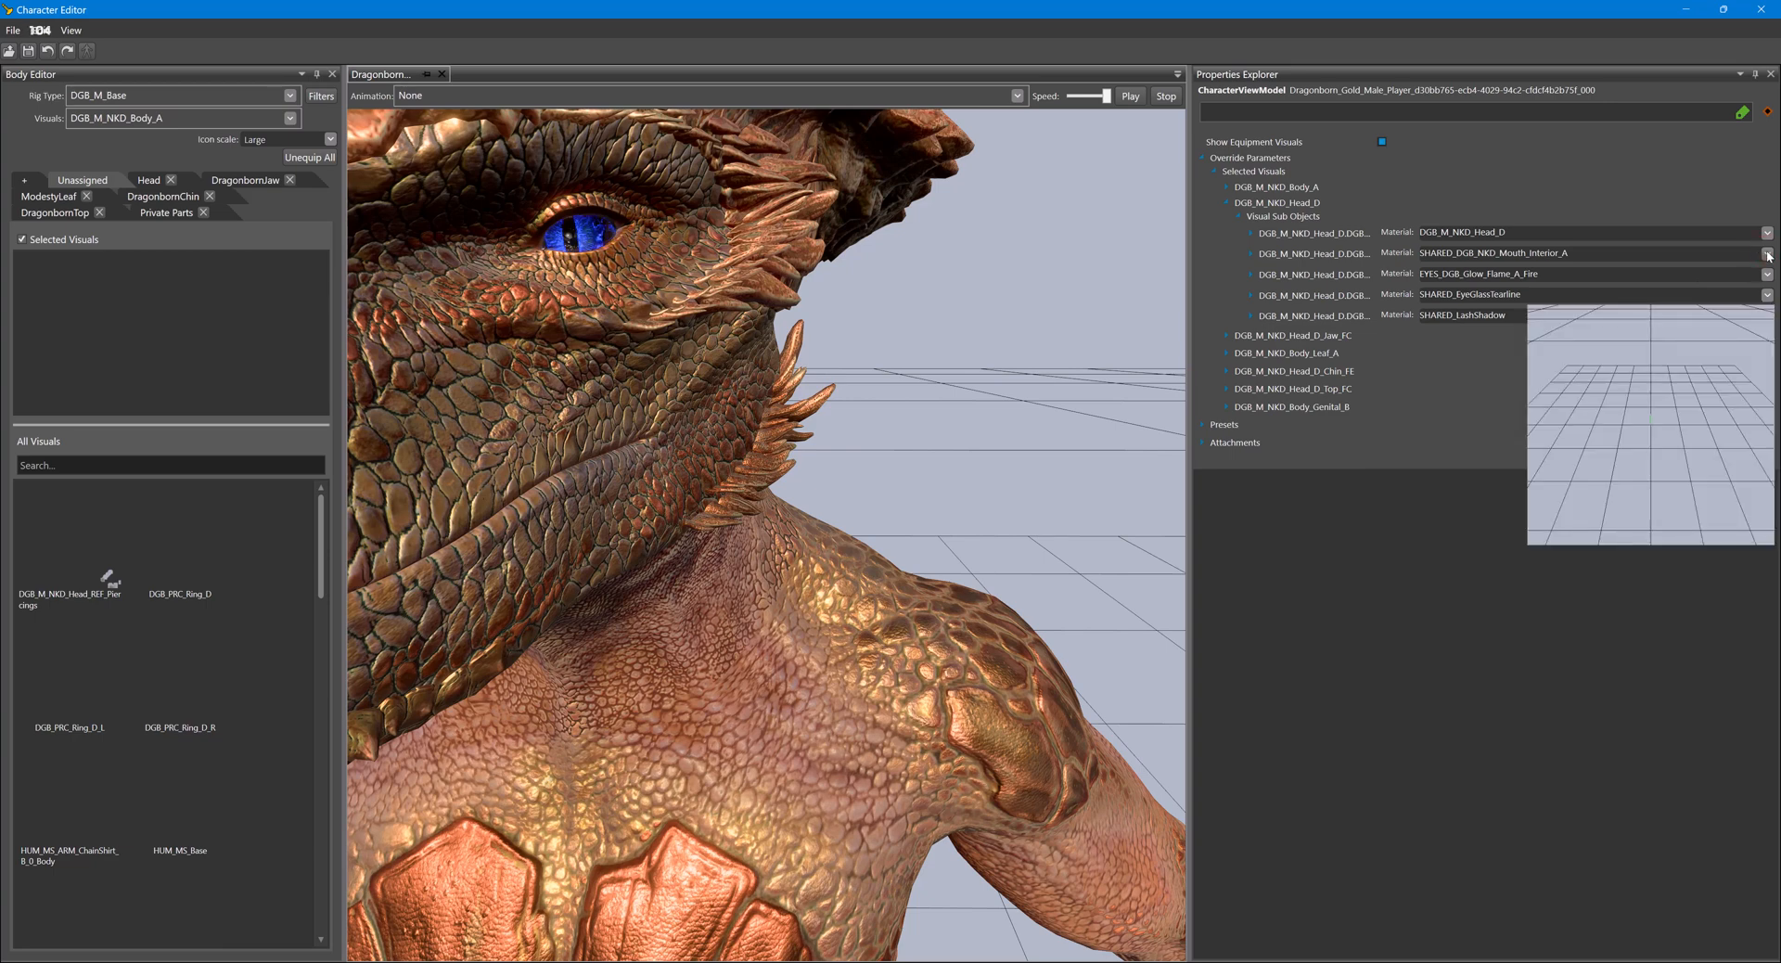
pyautogui.click(1768, 254)
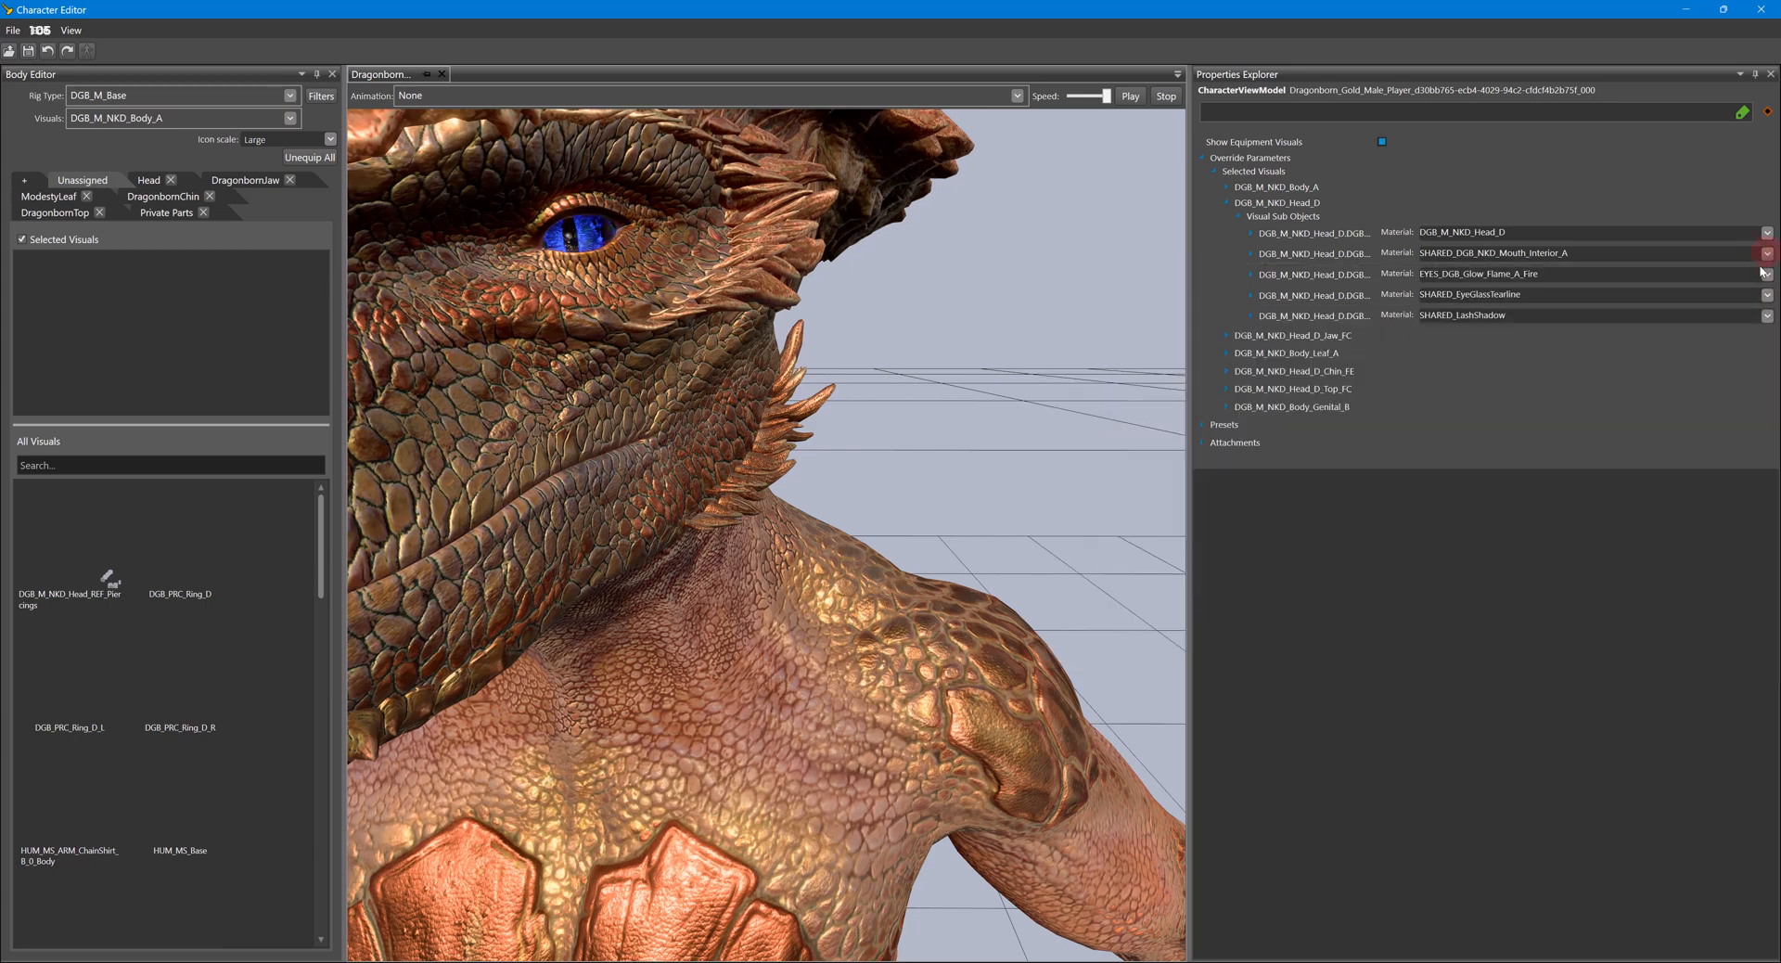
pyautogui.click(1767, 273)
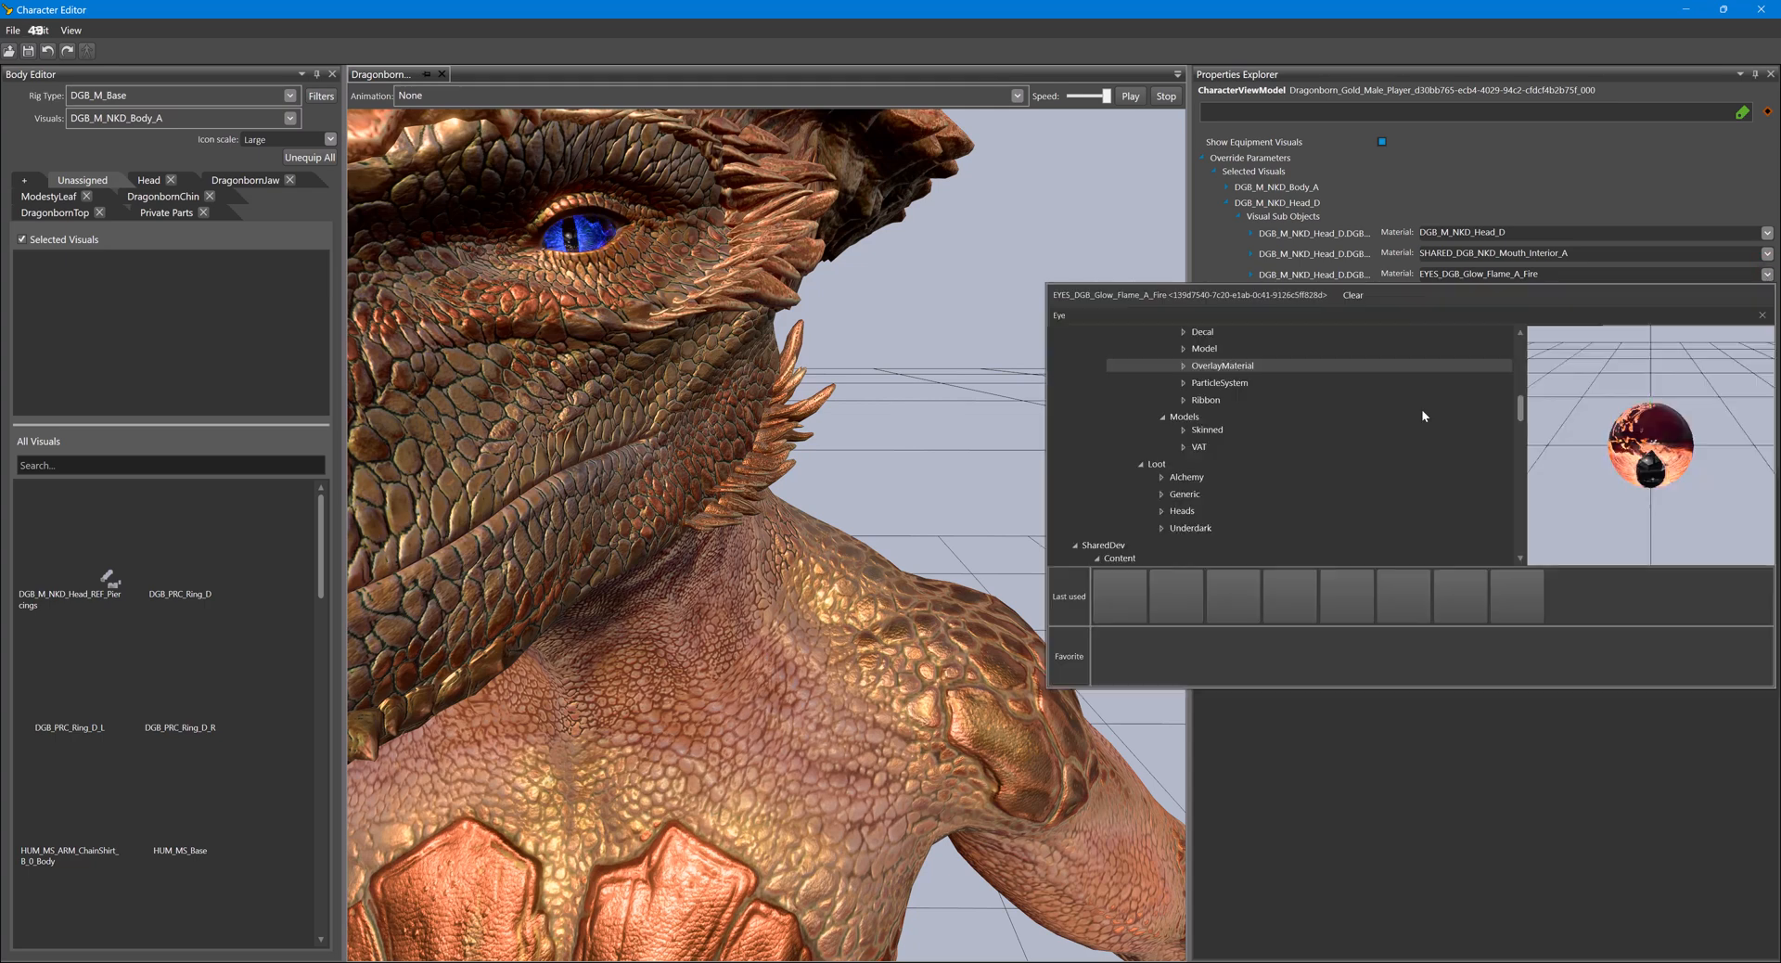
pyautogui.scroll(6, 1312, 445)
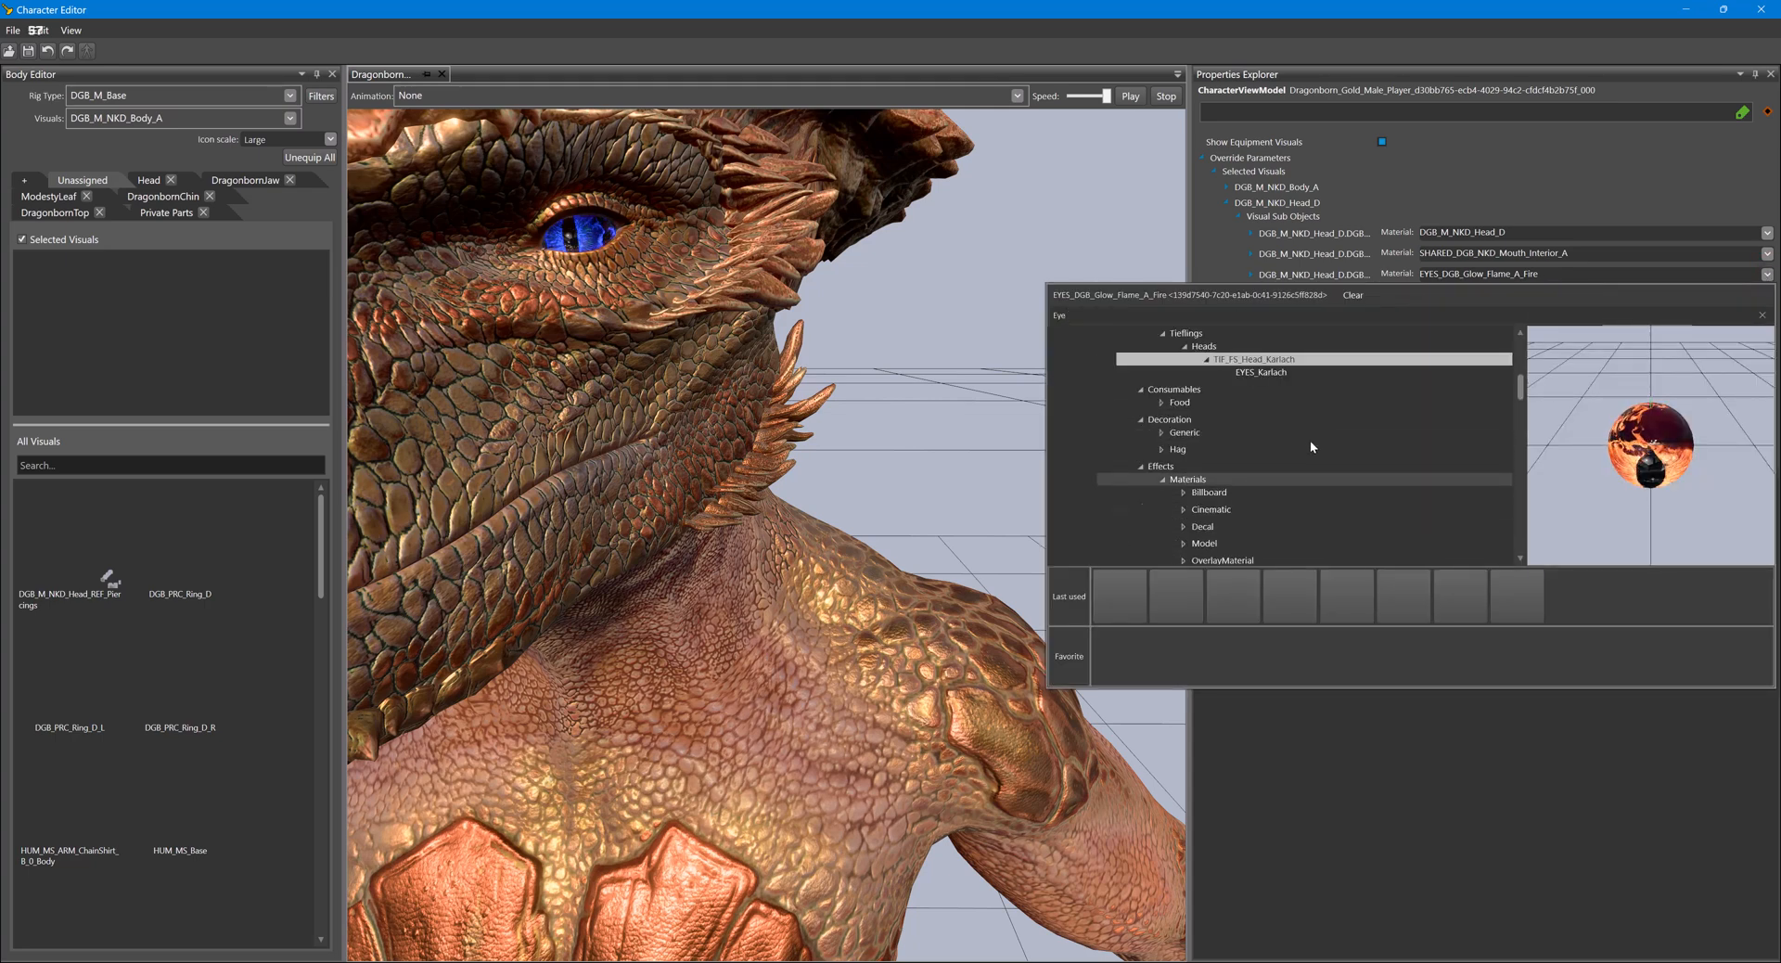
pyautogui.scroll(-2, 1291, 442)
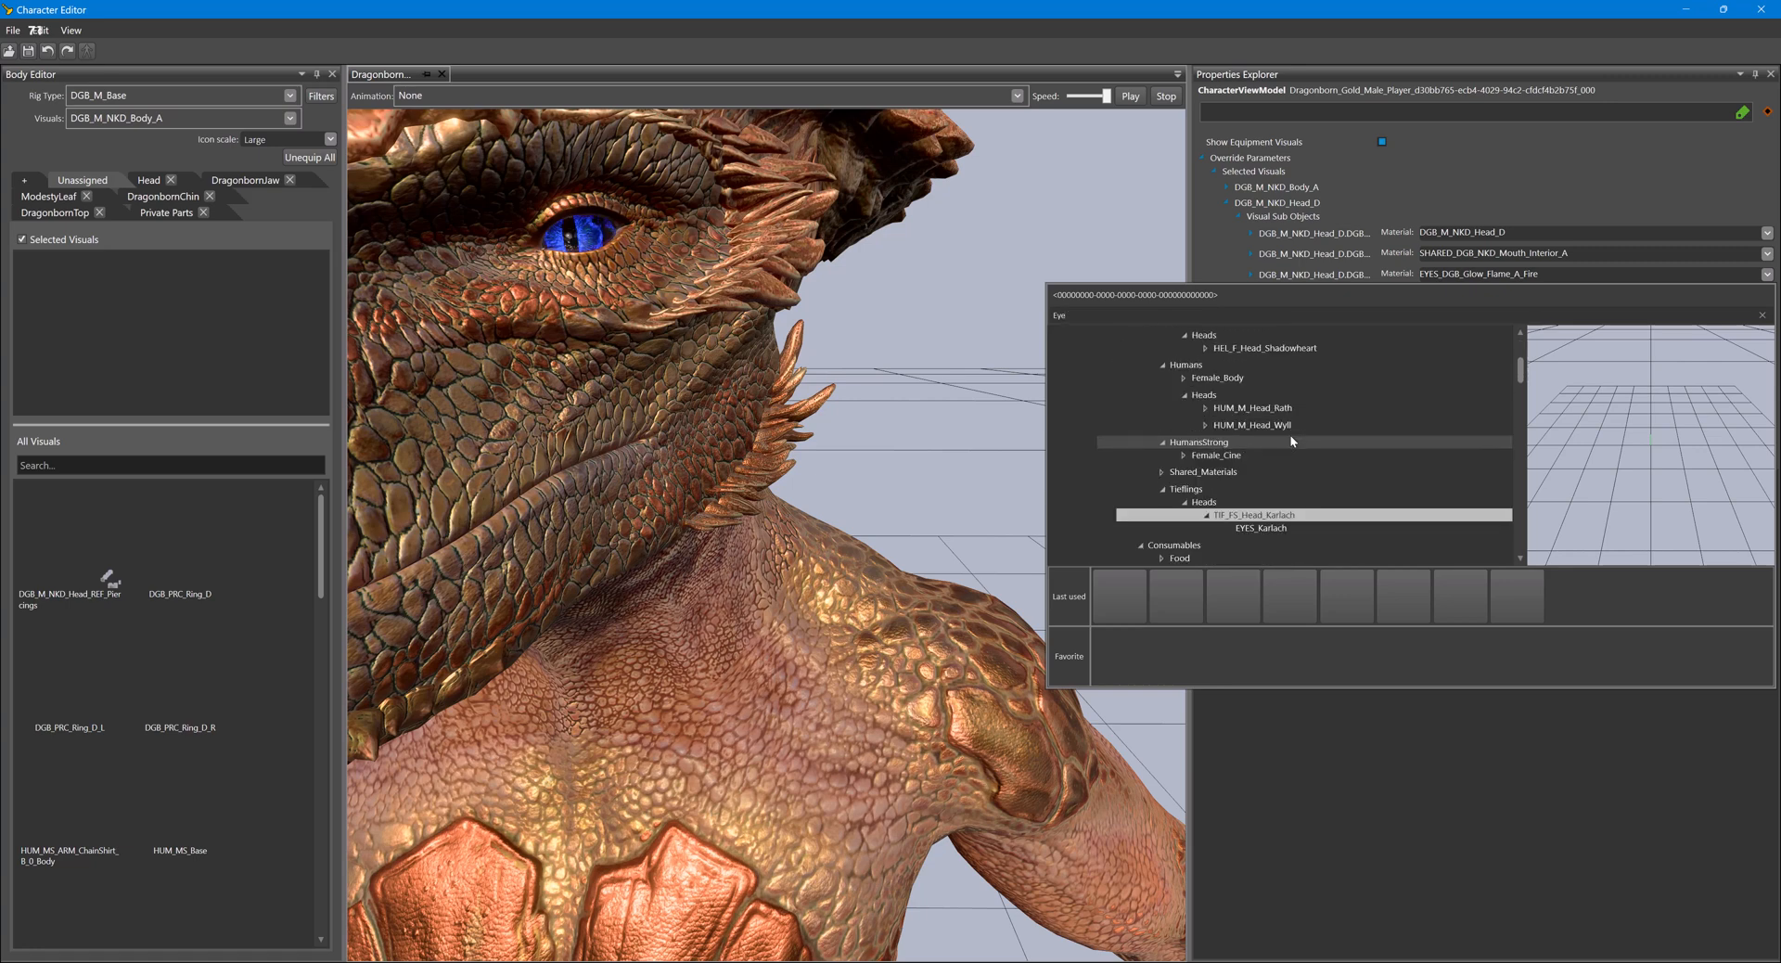
pyautogui.click(1163, 475)
pyautogui.scroll(-10, 1288, 449)
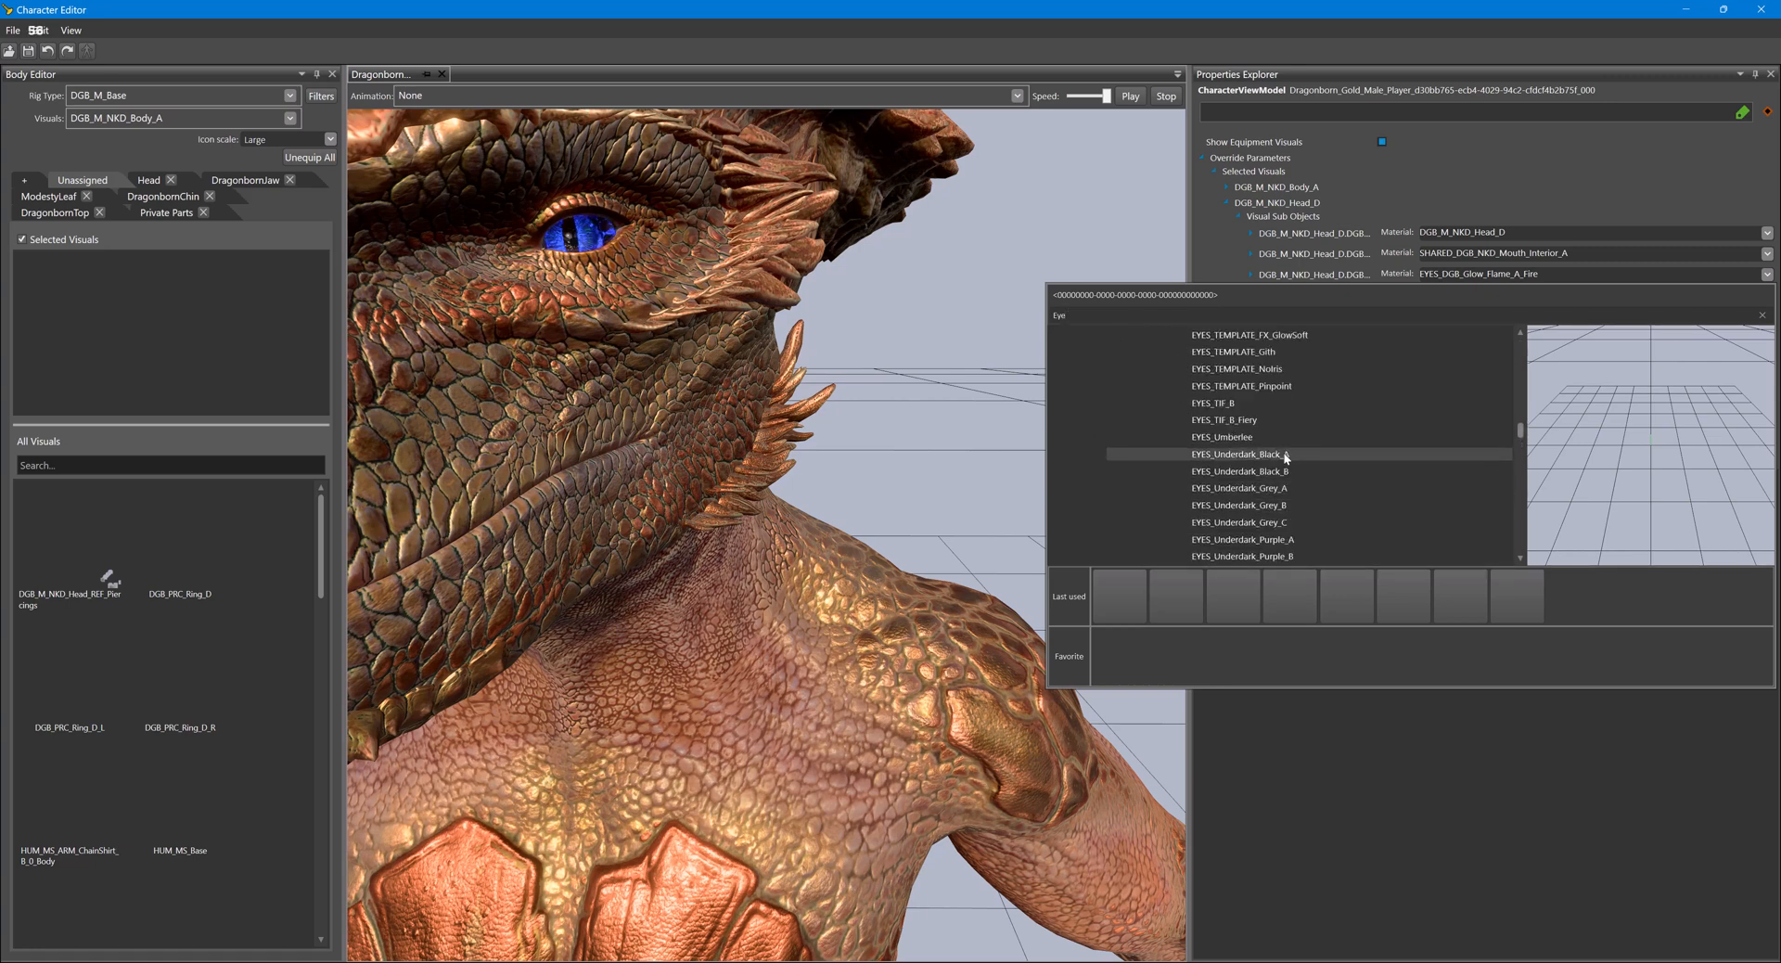
pyautogui.click(1275, 471)
pyautogui.click(1271, 487)
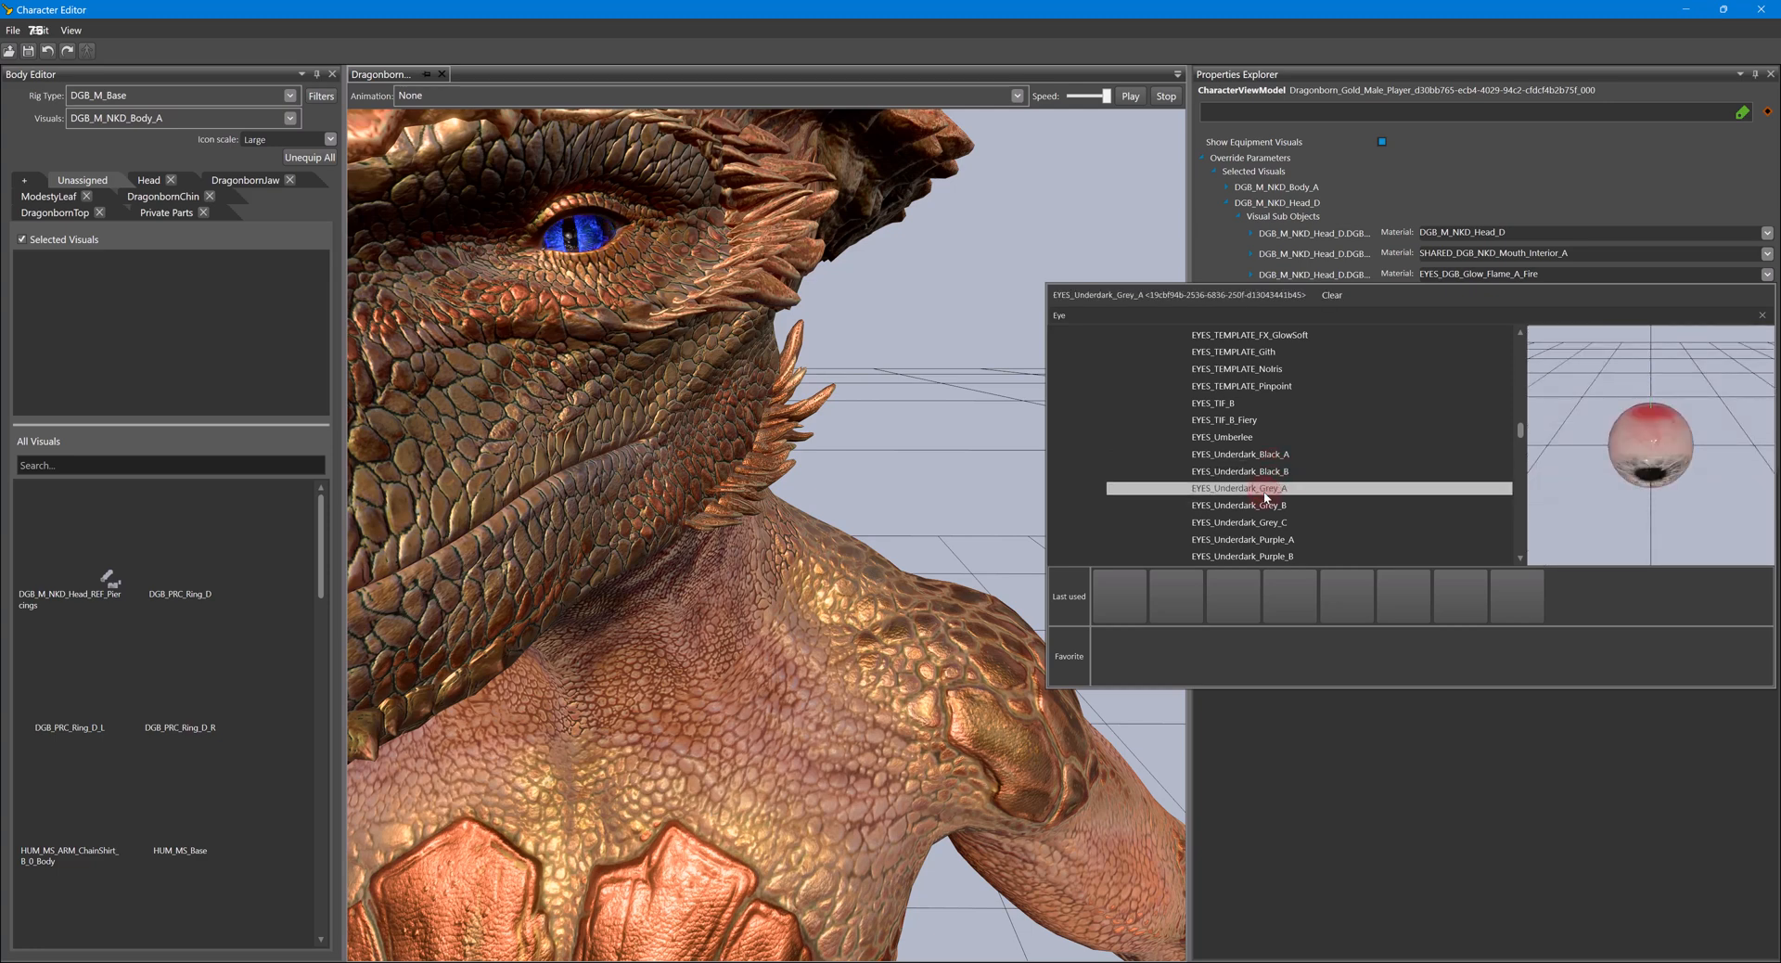
pyautogui.scroll(-1, 1267, 487)
pyautogui.click(1259, 484)
pyautogui.click(1238, 519)
pyautogui.scroll(4, 1248, 501)
pyautogui.click(1248, 498)
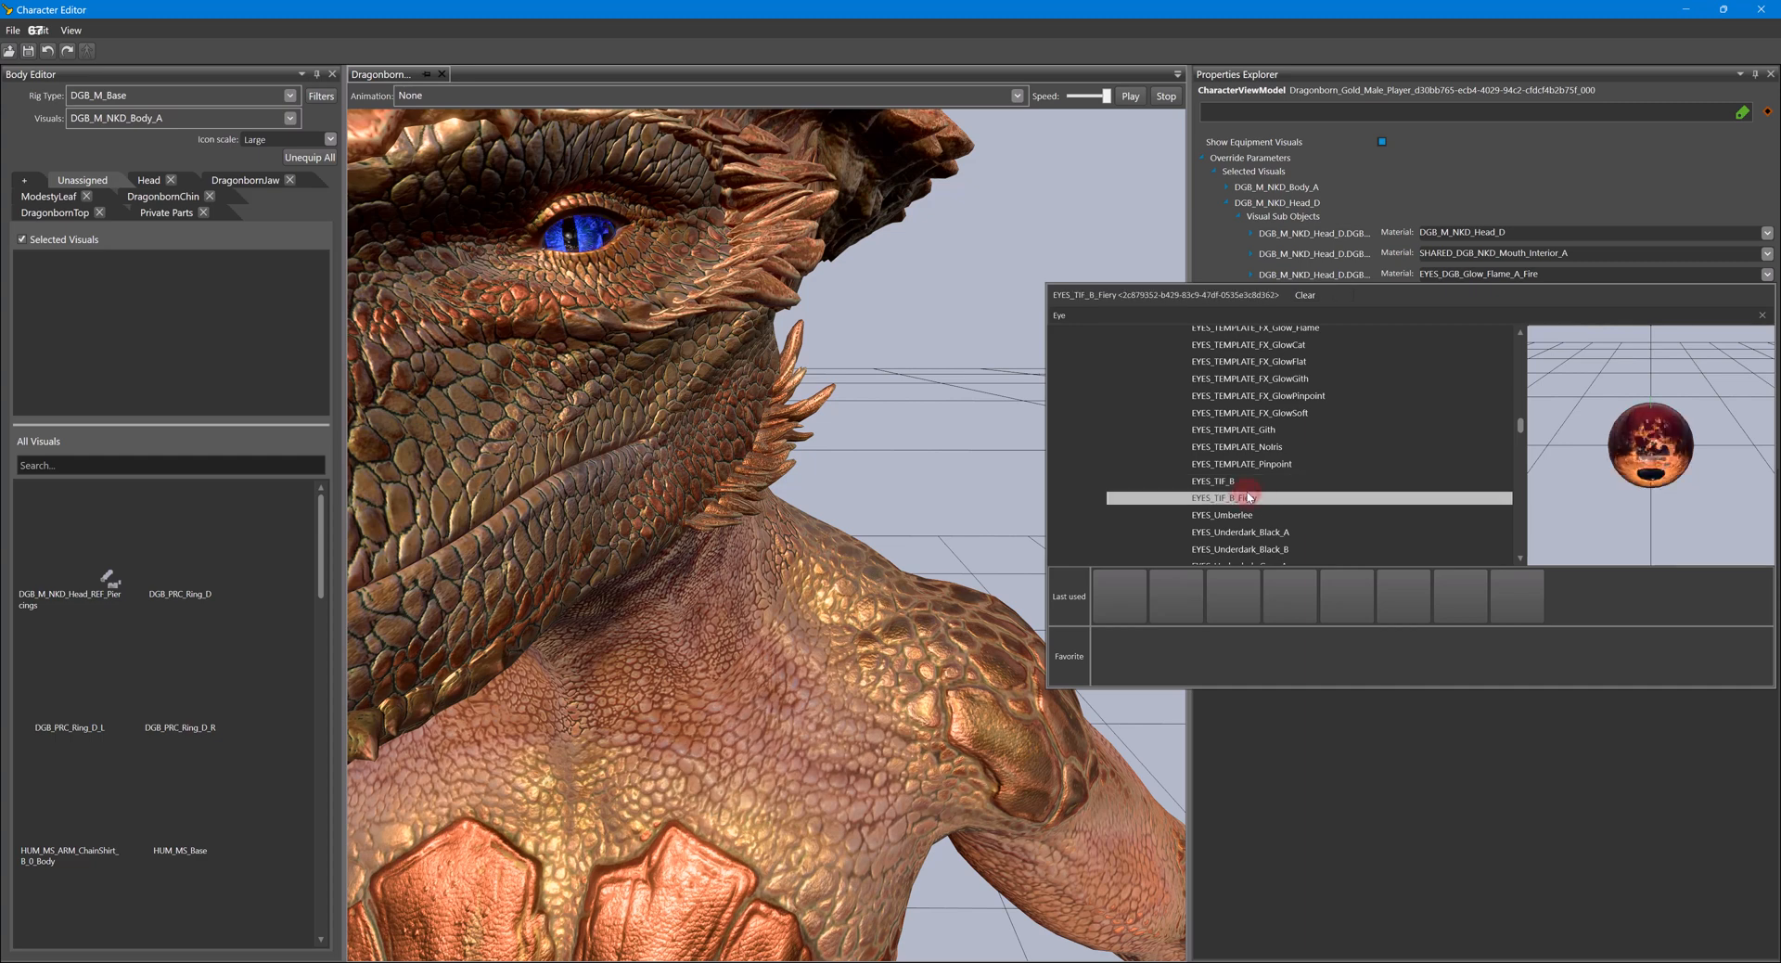
pyautogui.click(1229, 483)
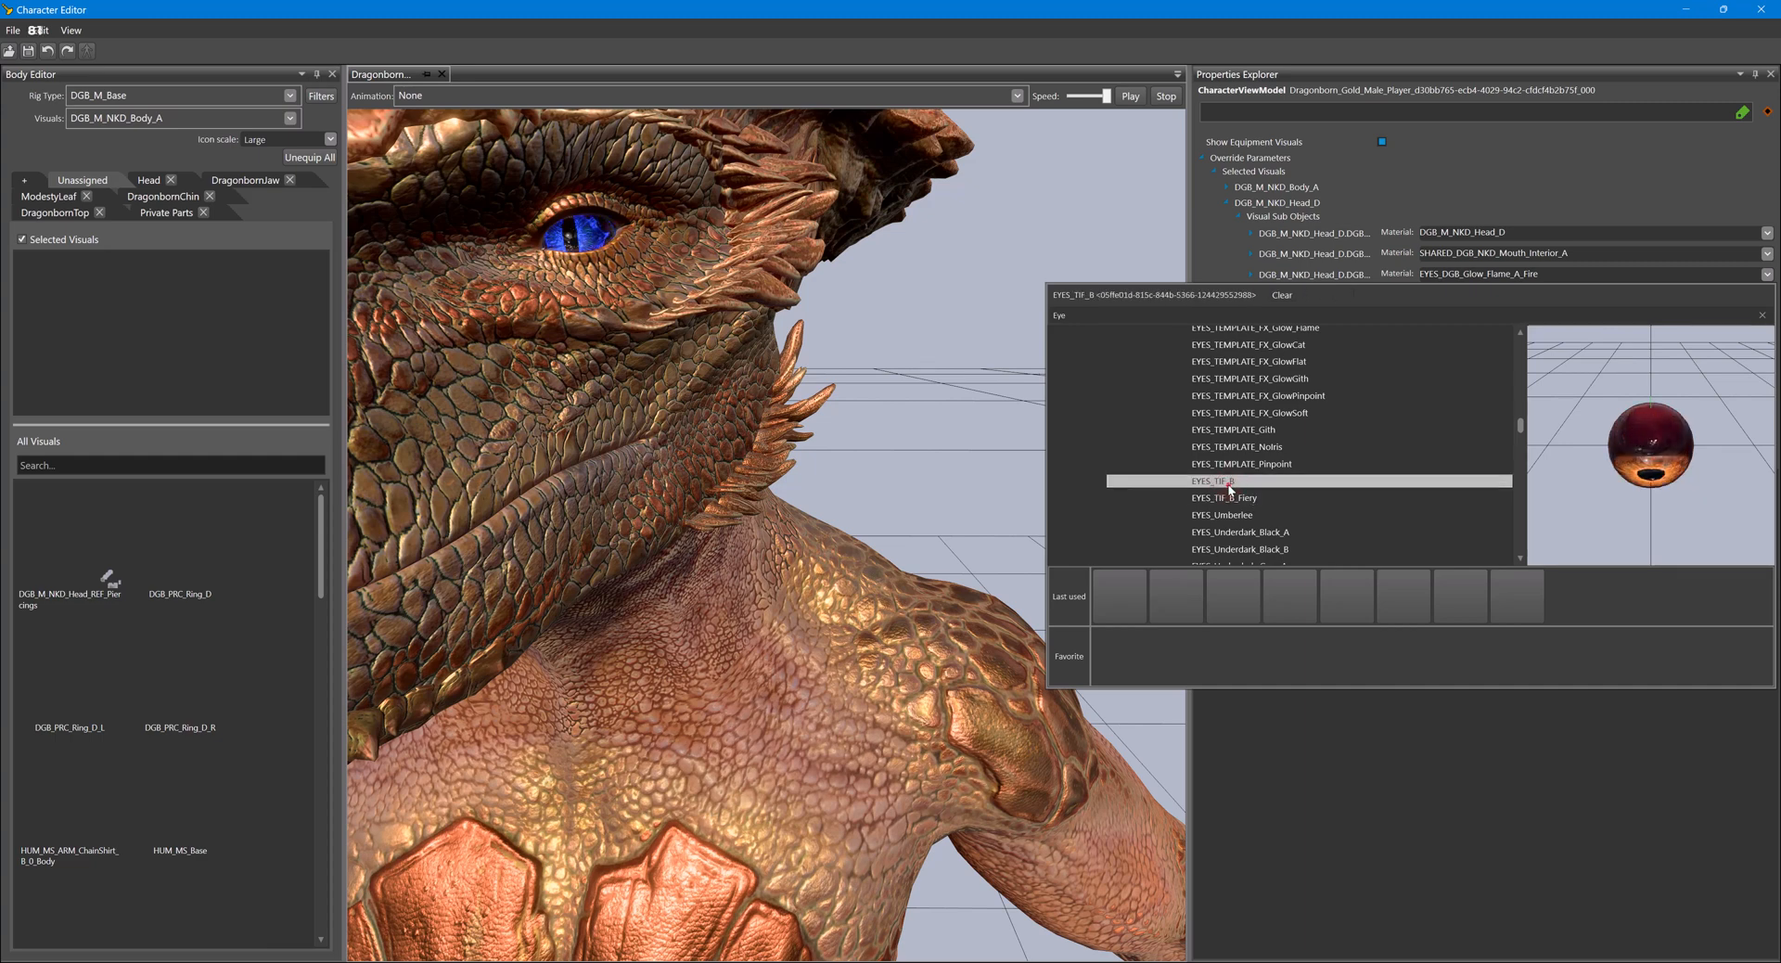
pyautogui.click(1230, 482)
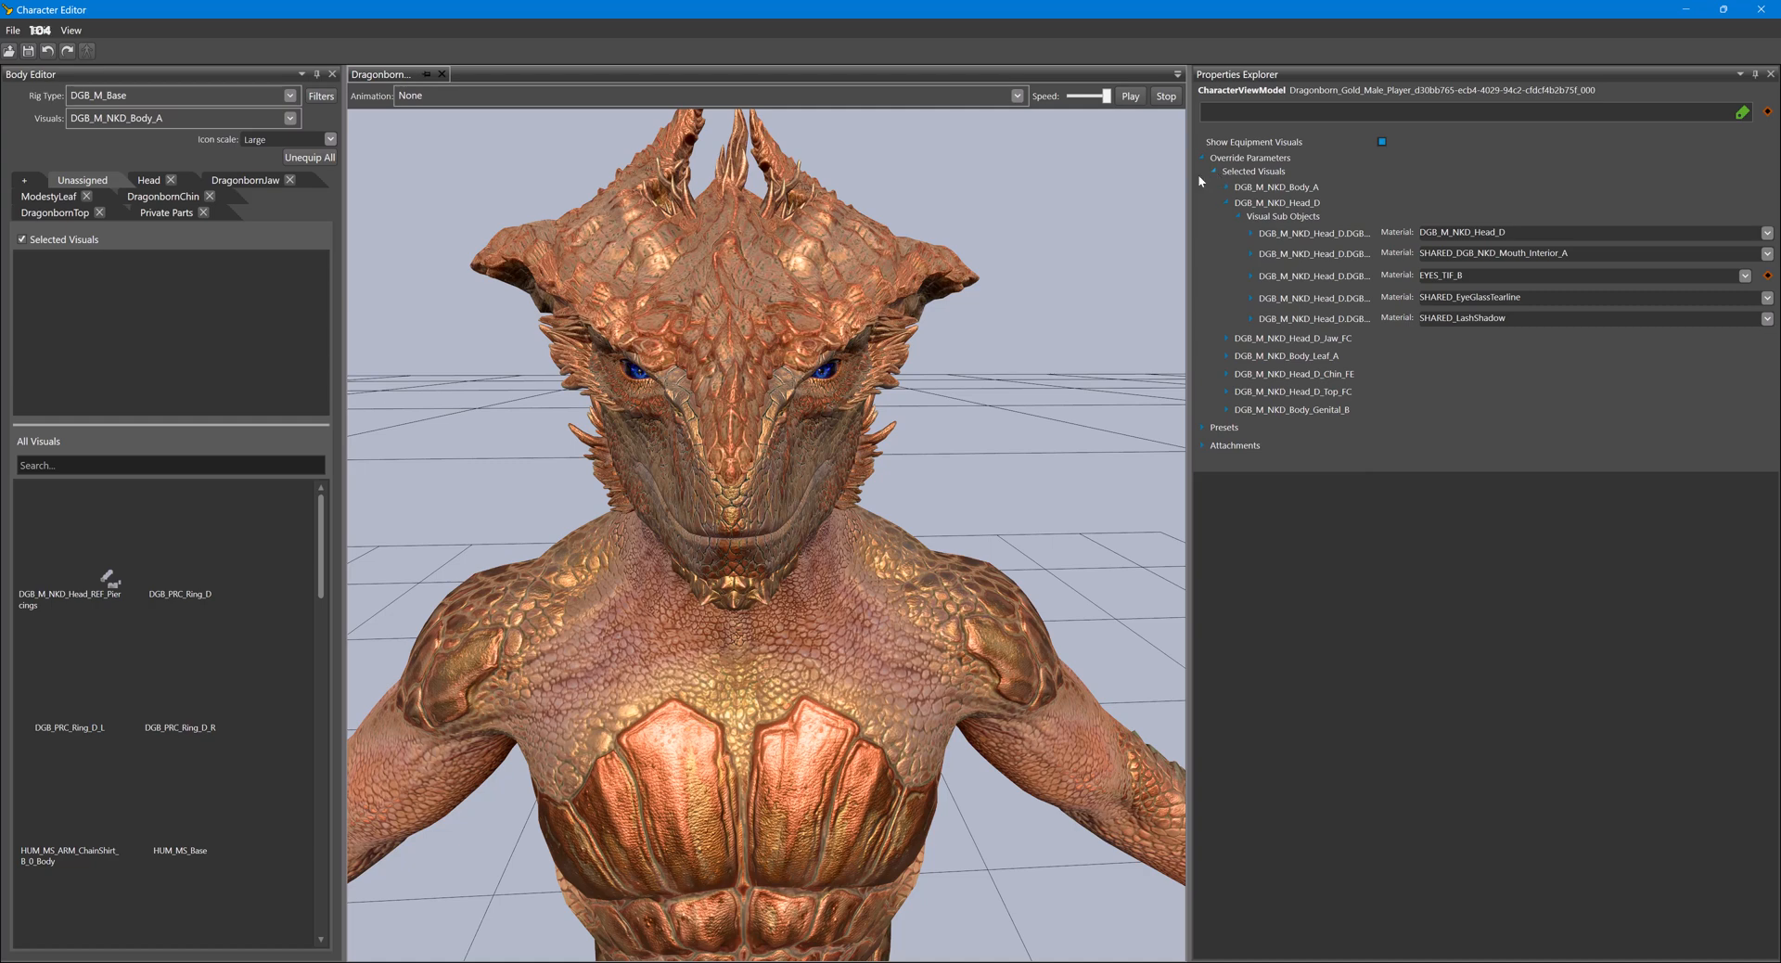
# - Unequip the selected visual in the Dragonborn's DragonbornTop slot
pyautogui.click(65, 214)
pyautogui.click(80, 298)
pyautogui.doubleClick(78, 294)
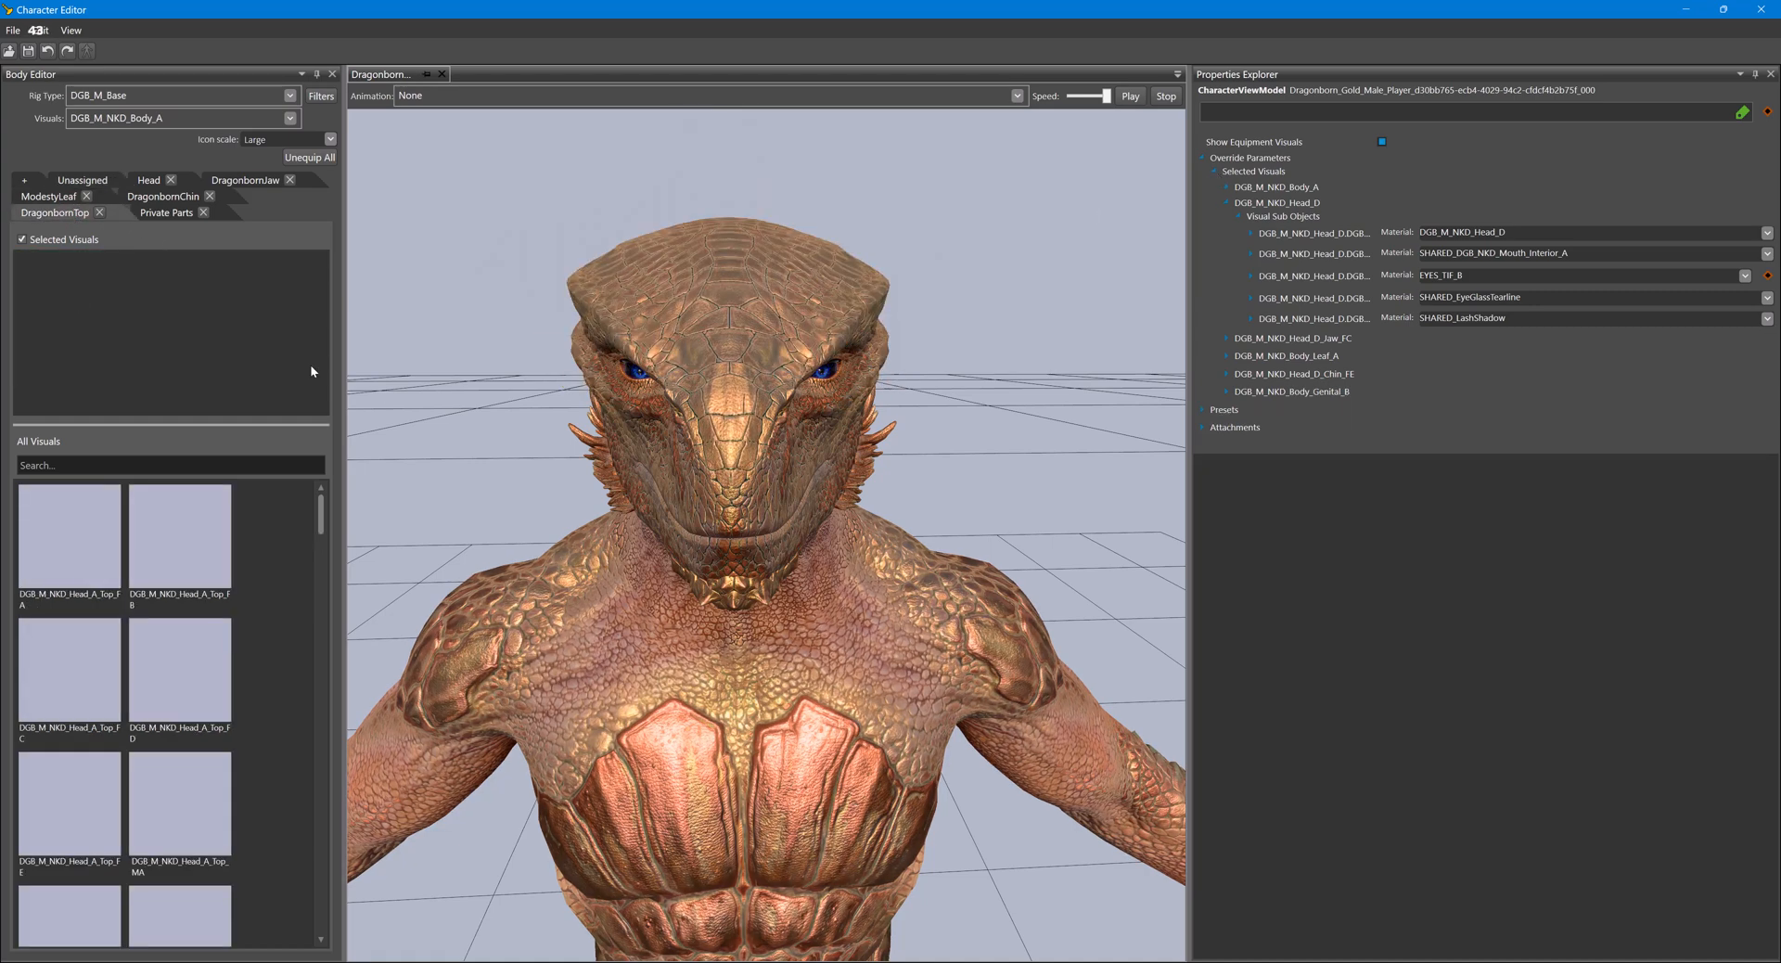
# - Filter the DragonbornTop visuals by "Head_D" and equip DGB_M_NKD_Head_D_Top_FB
pyautogui.write('Head_')
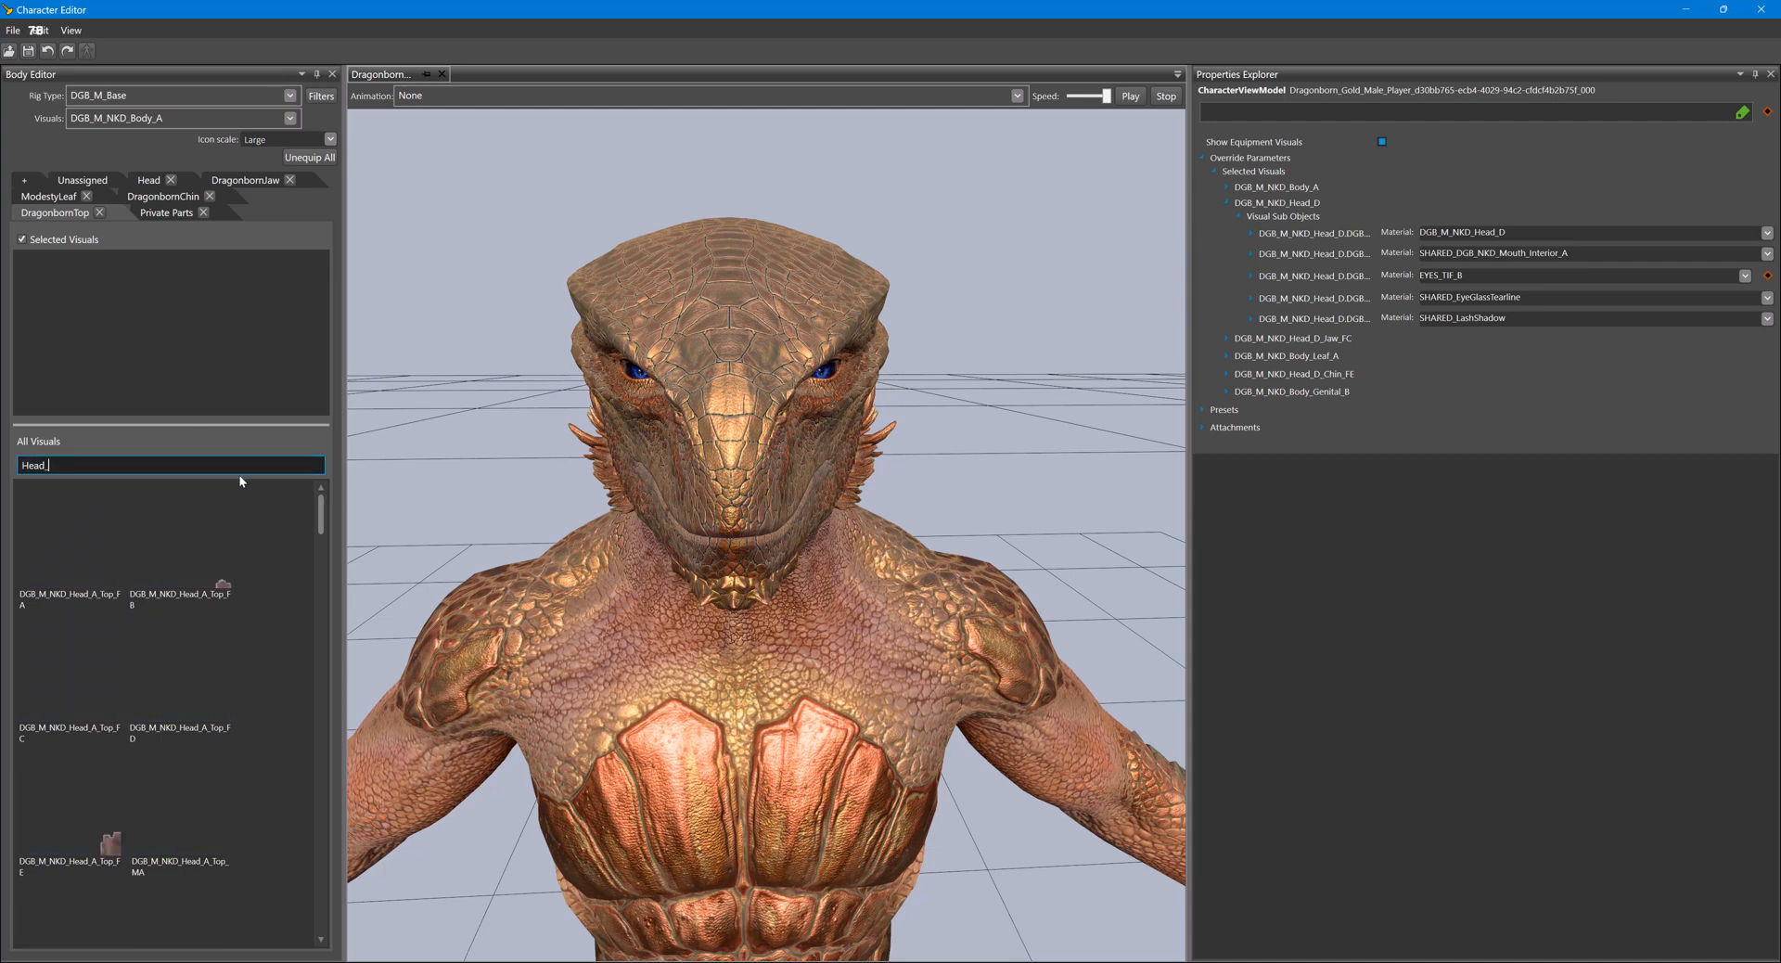
pyautogui.write(' D')
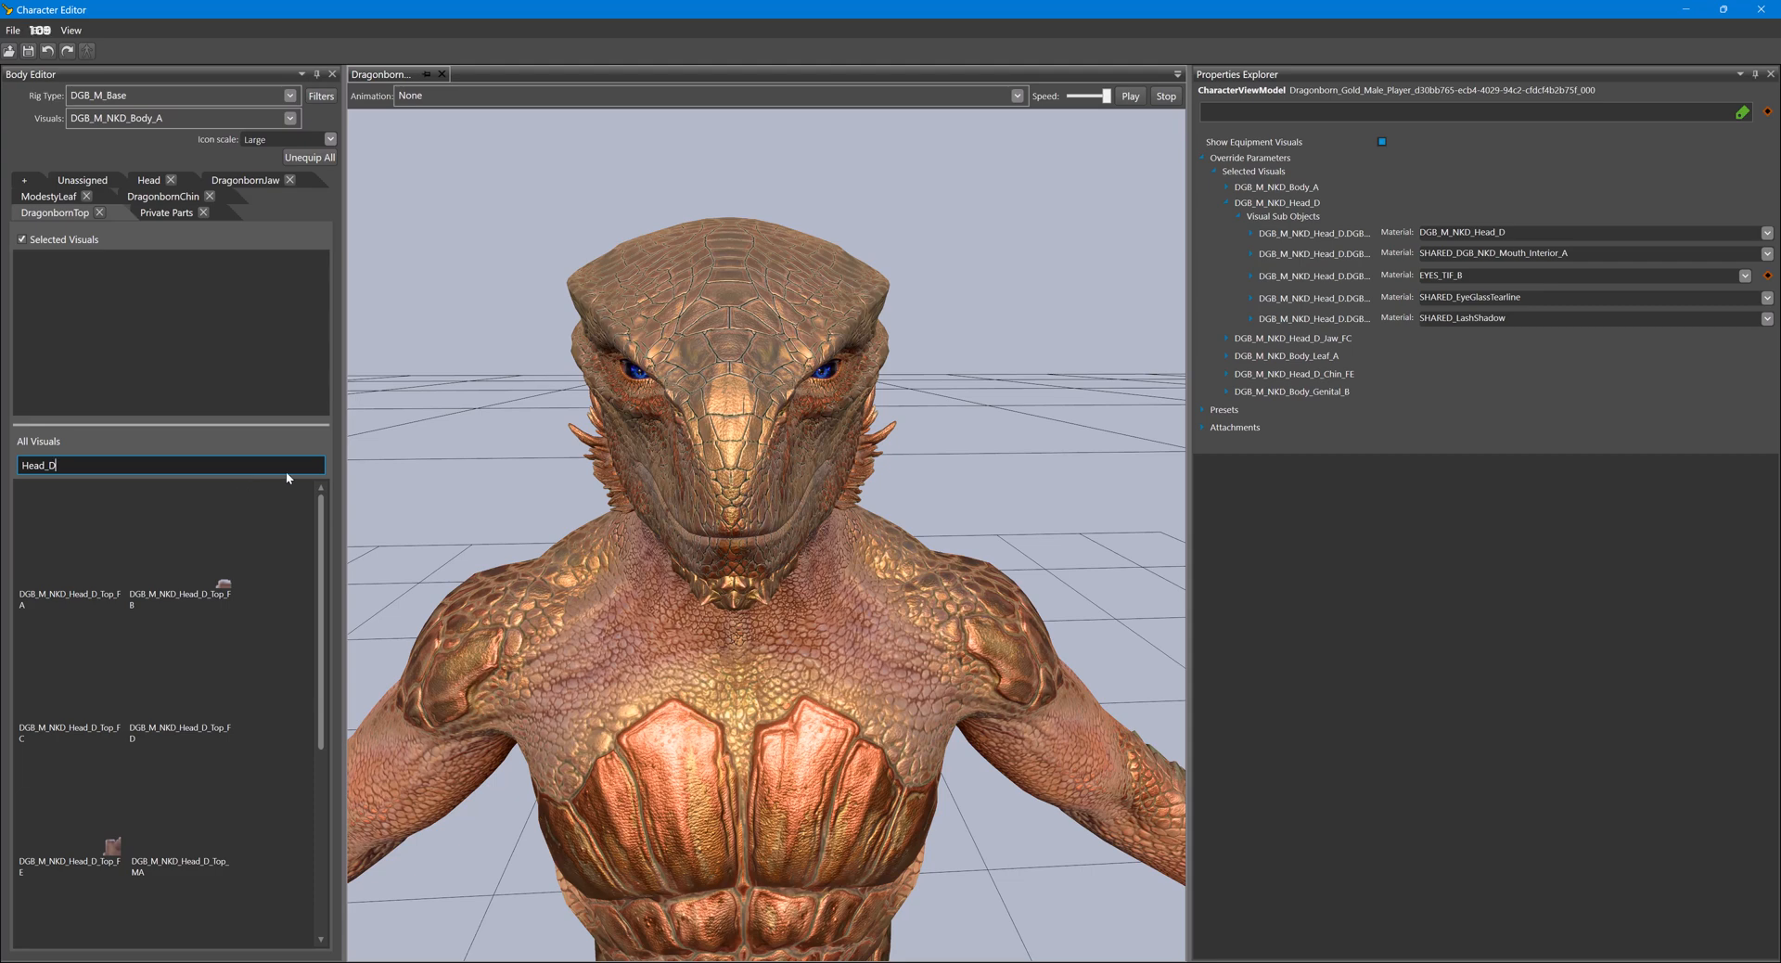
pyautogui.click(194, 568)
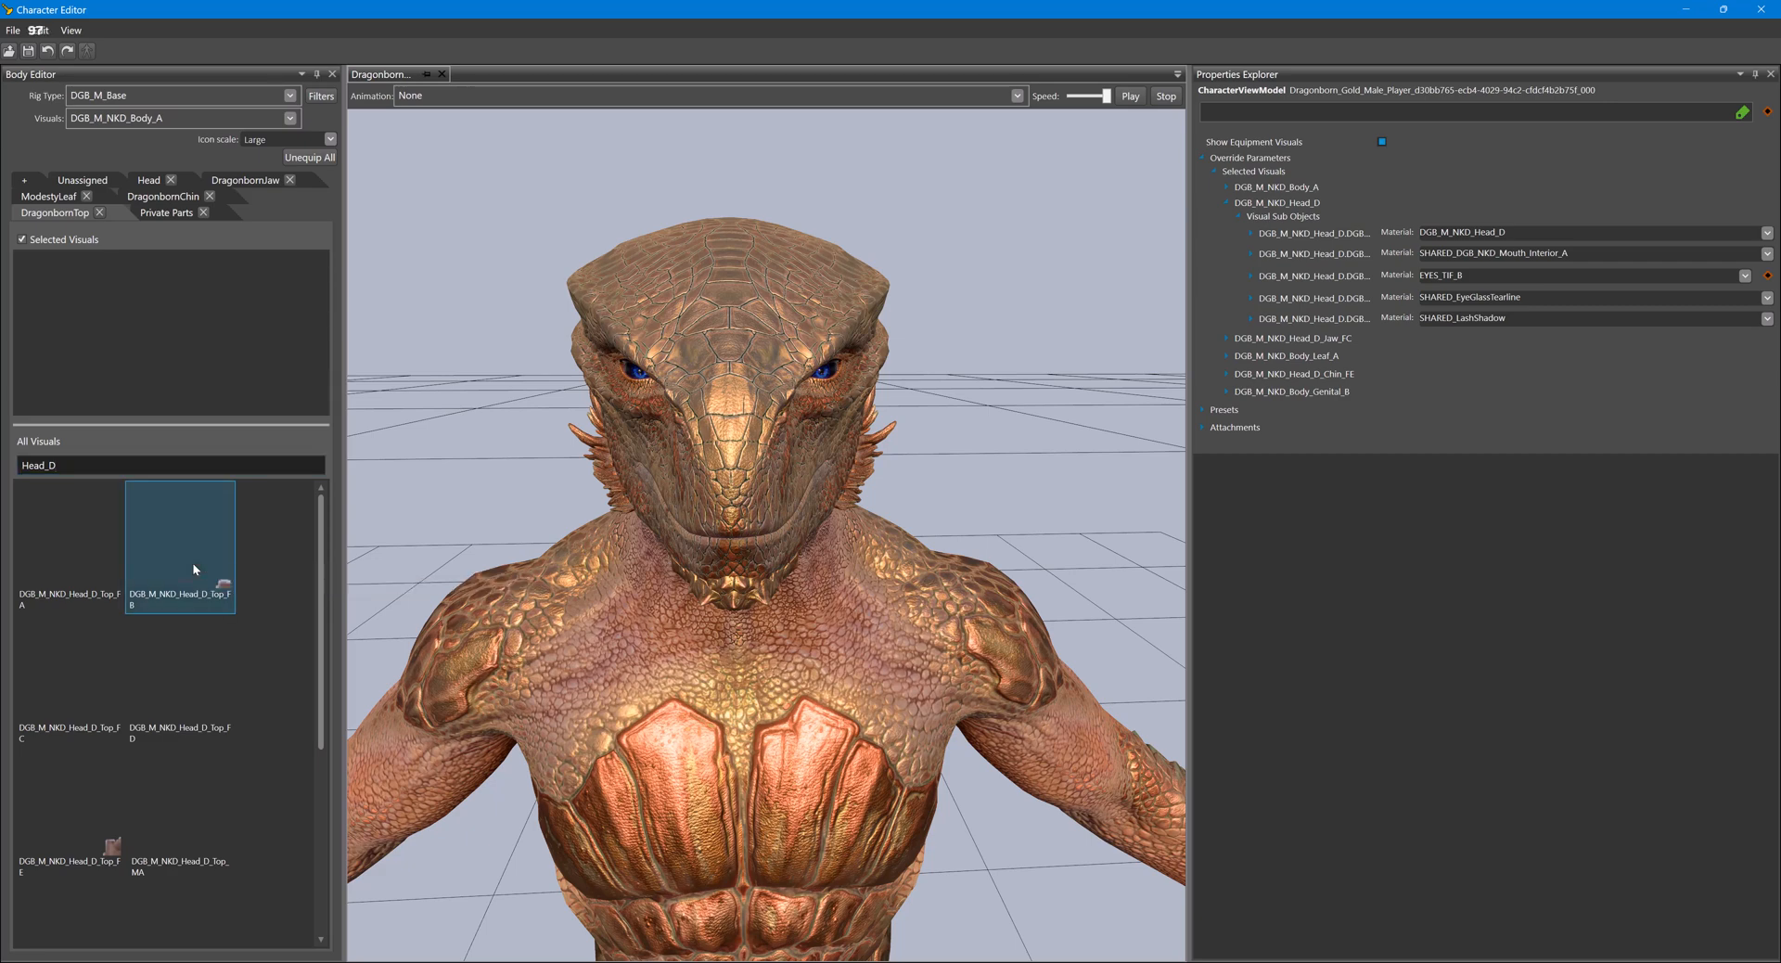
pyautogui.doubleClick(192, 562)
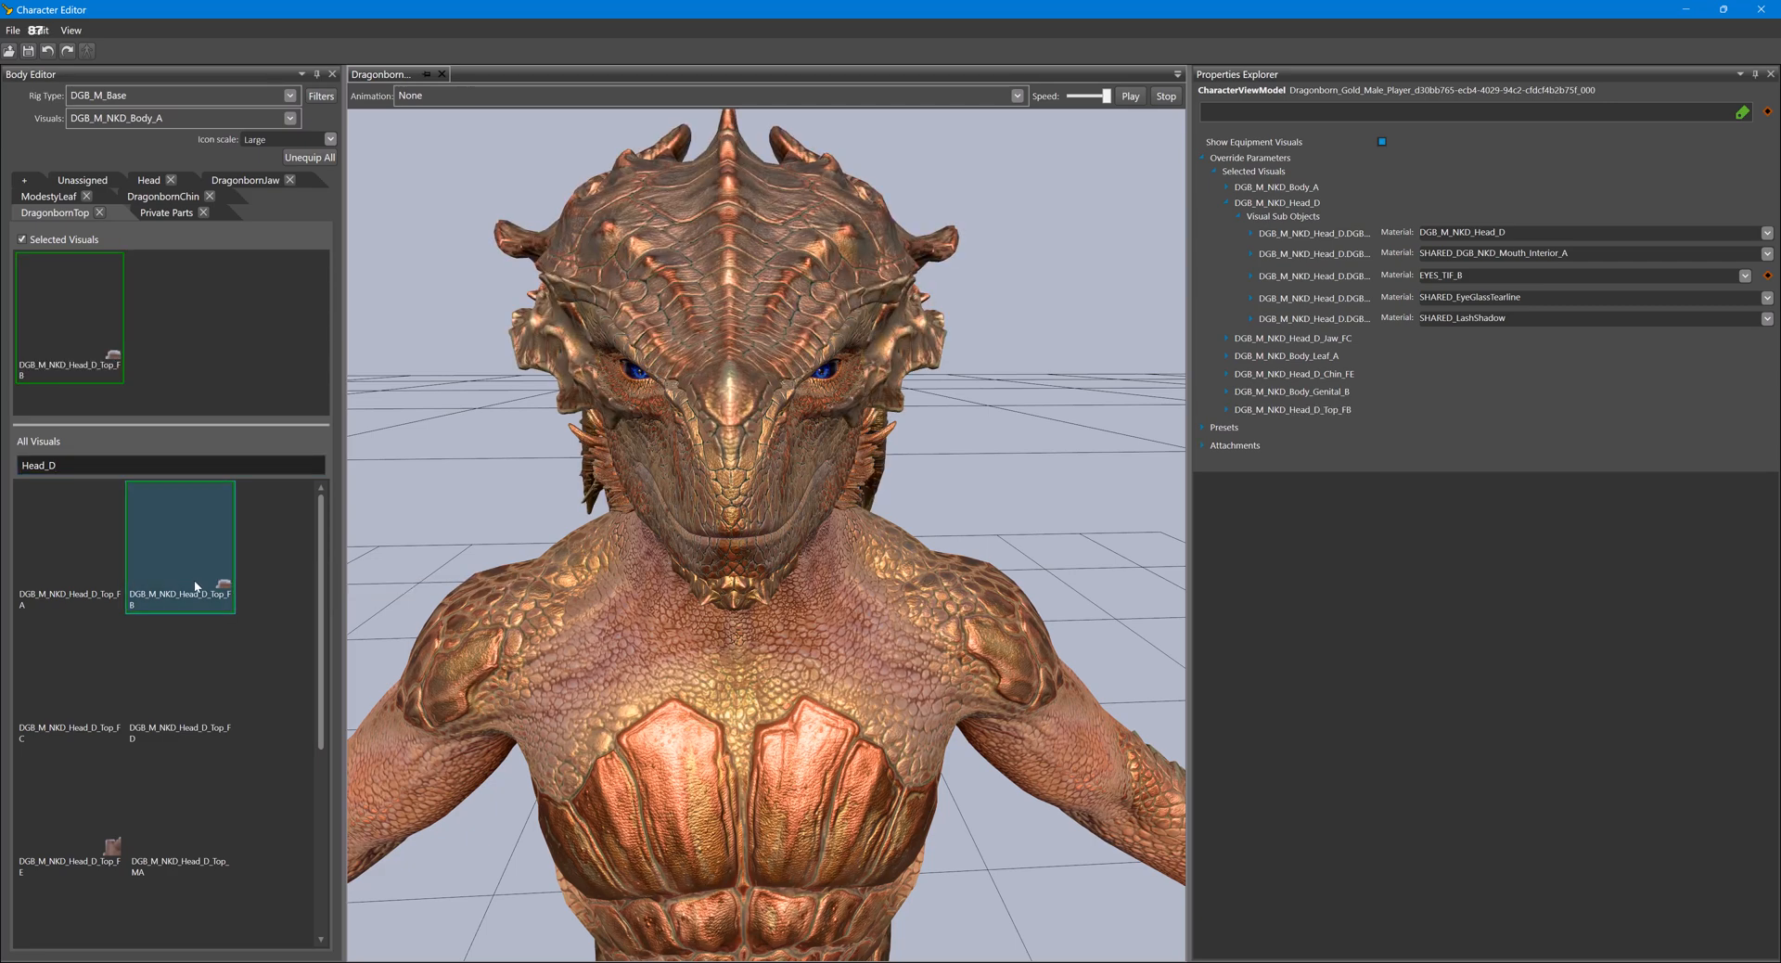
# - Replace the selected visual in the Dragonborn's DragonbornChin slot with DGB_M_NKD_Head_D_Chin_MA
pyautogui.click(163, 195)
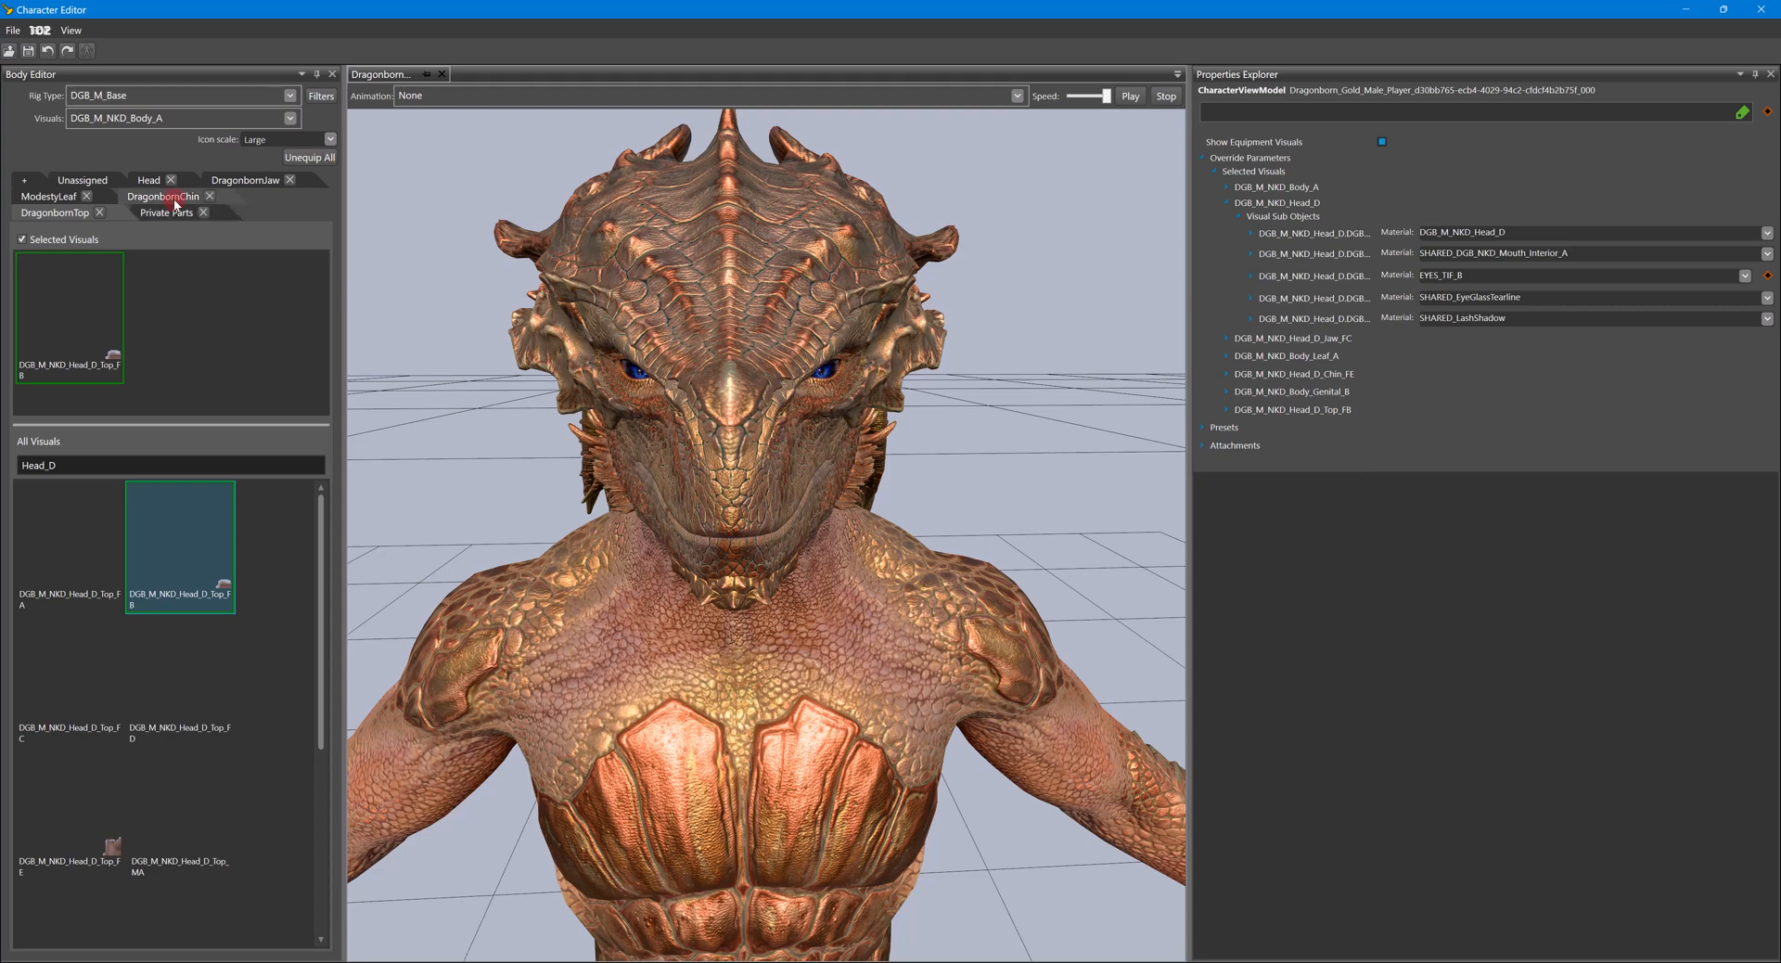
pyautogui.click(99, 465)
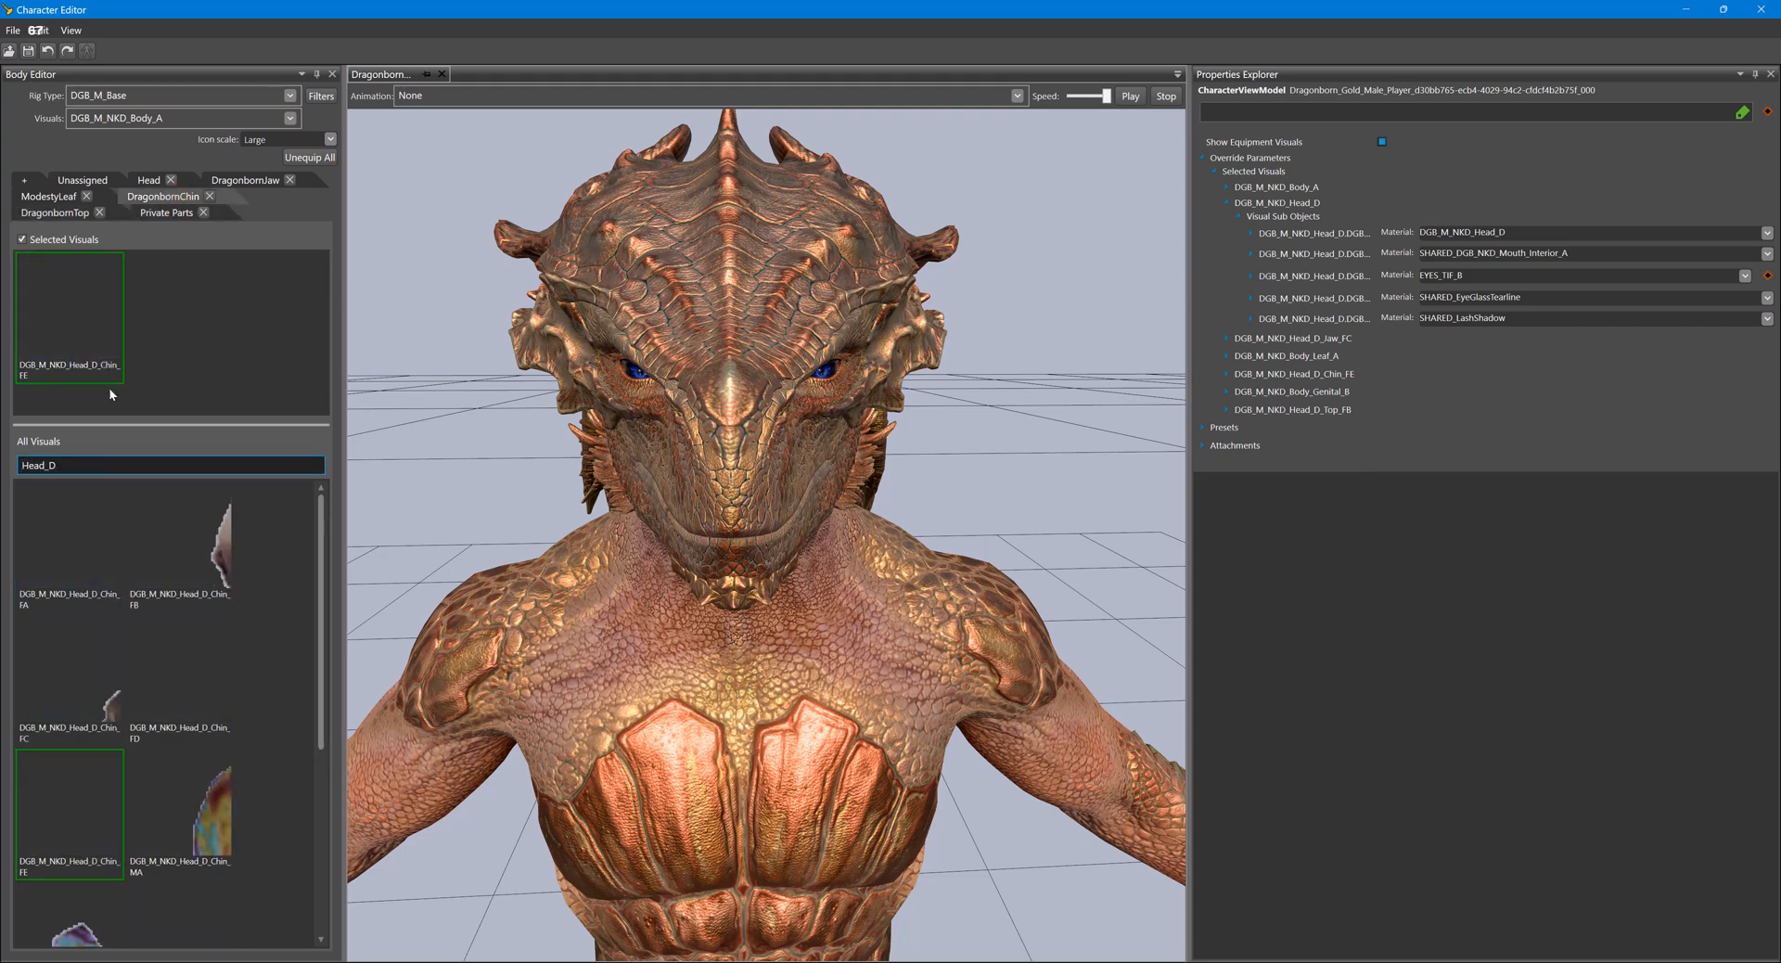
pyautogui.click(113, 319)
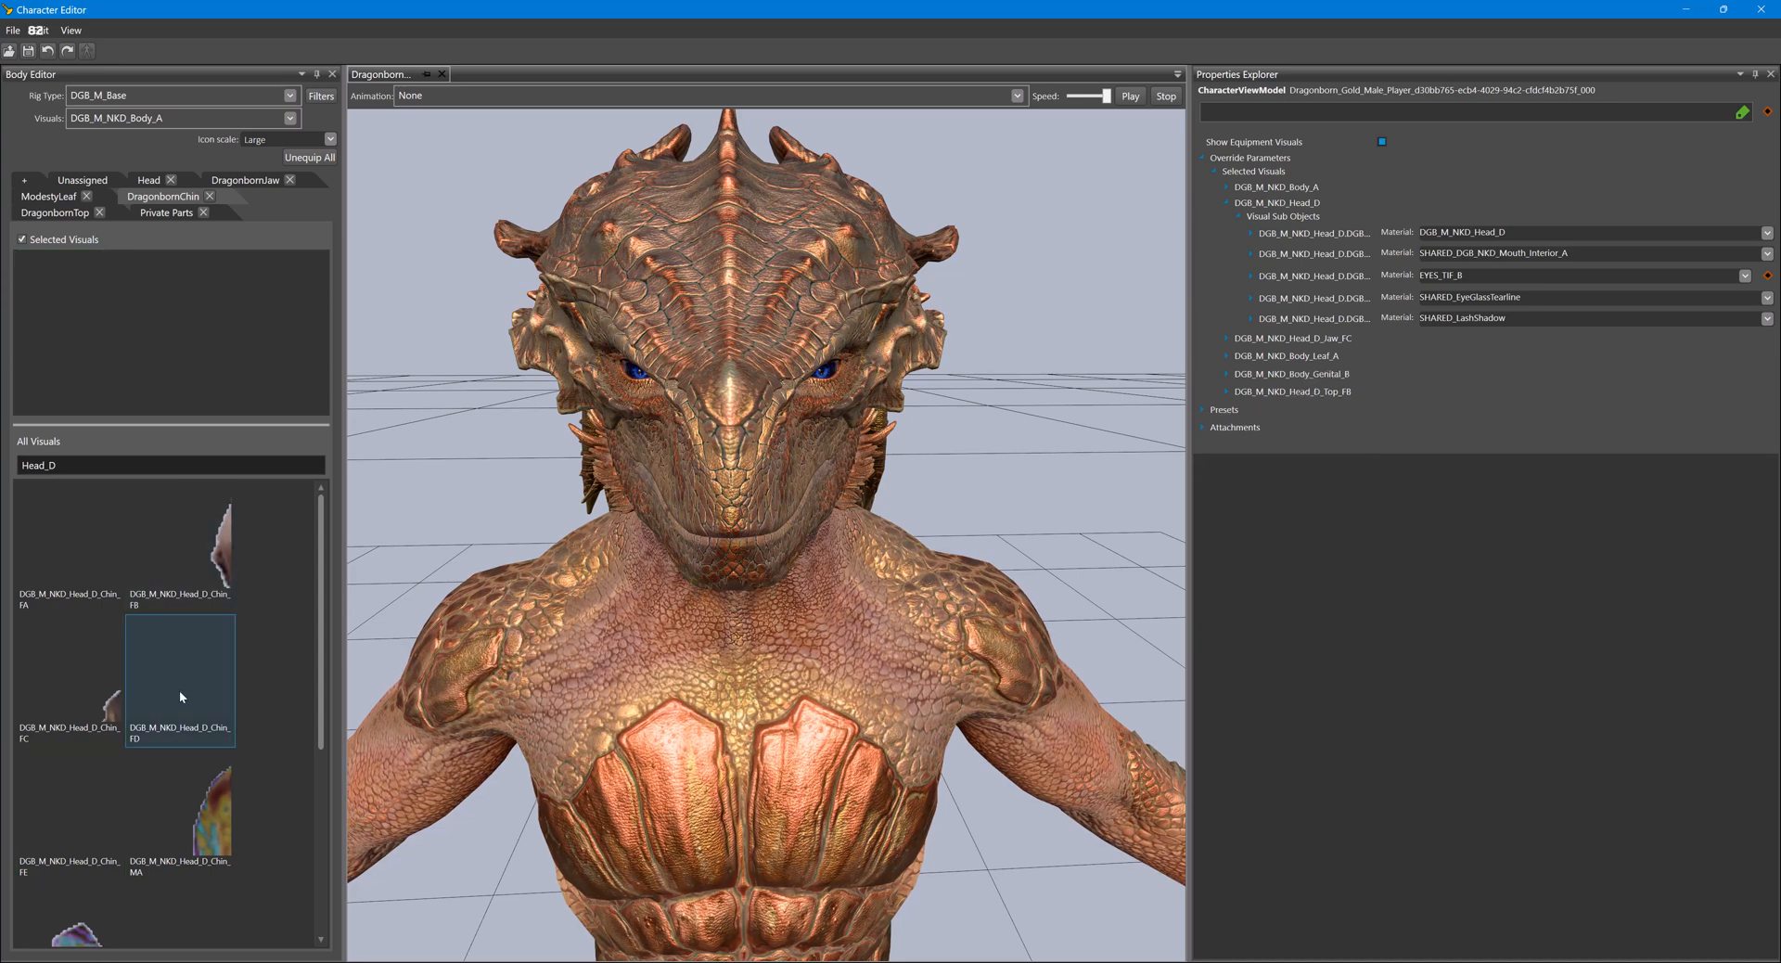
pyautogui.click(180, 822)
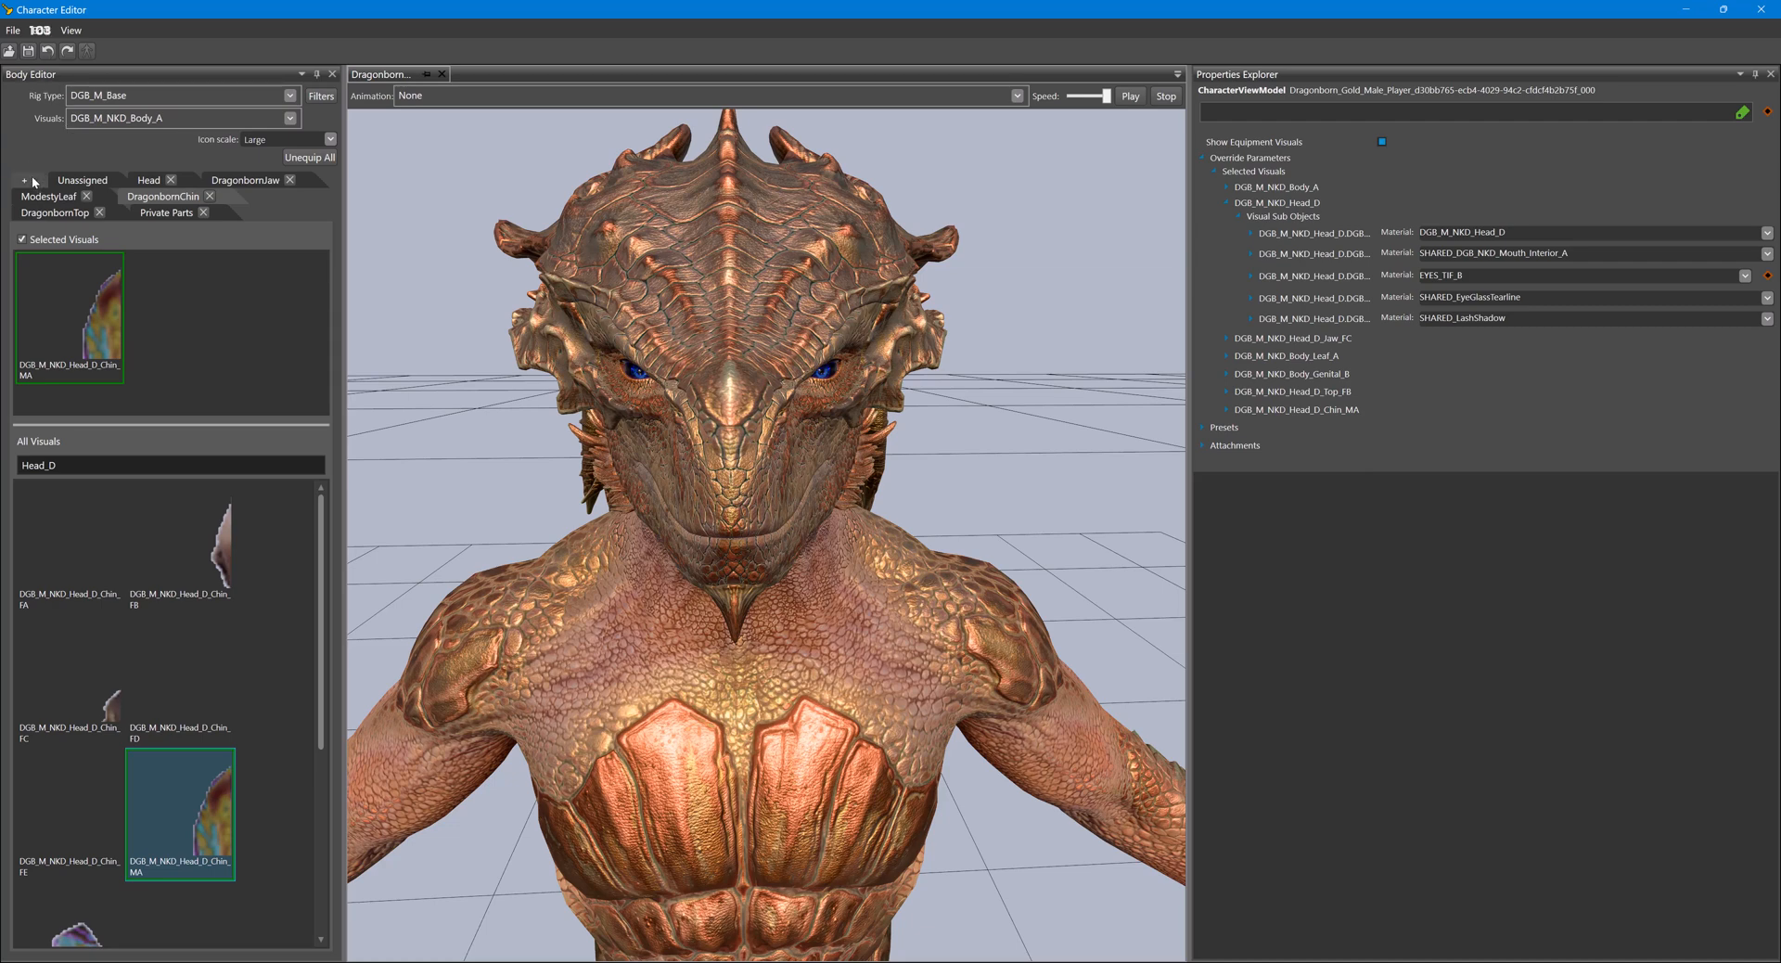
# - Save the Dragonborn's visual overrides and close the Character Editor to return to the game viewport
pyautogui.click(27, 53)
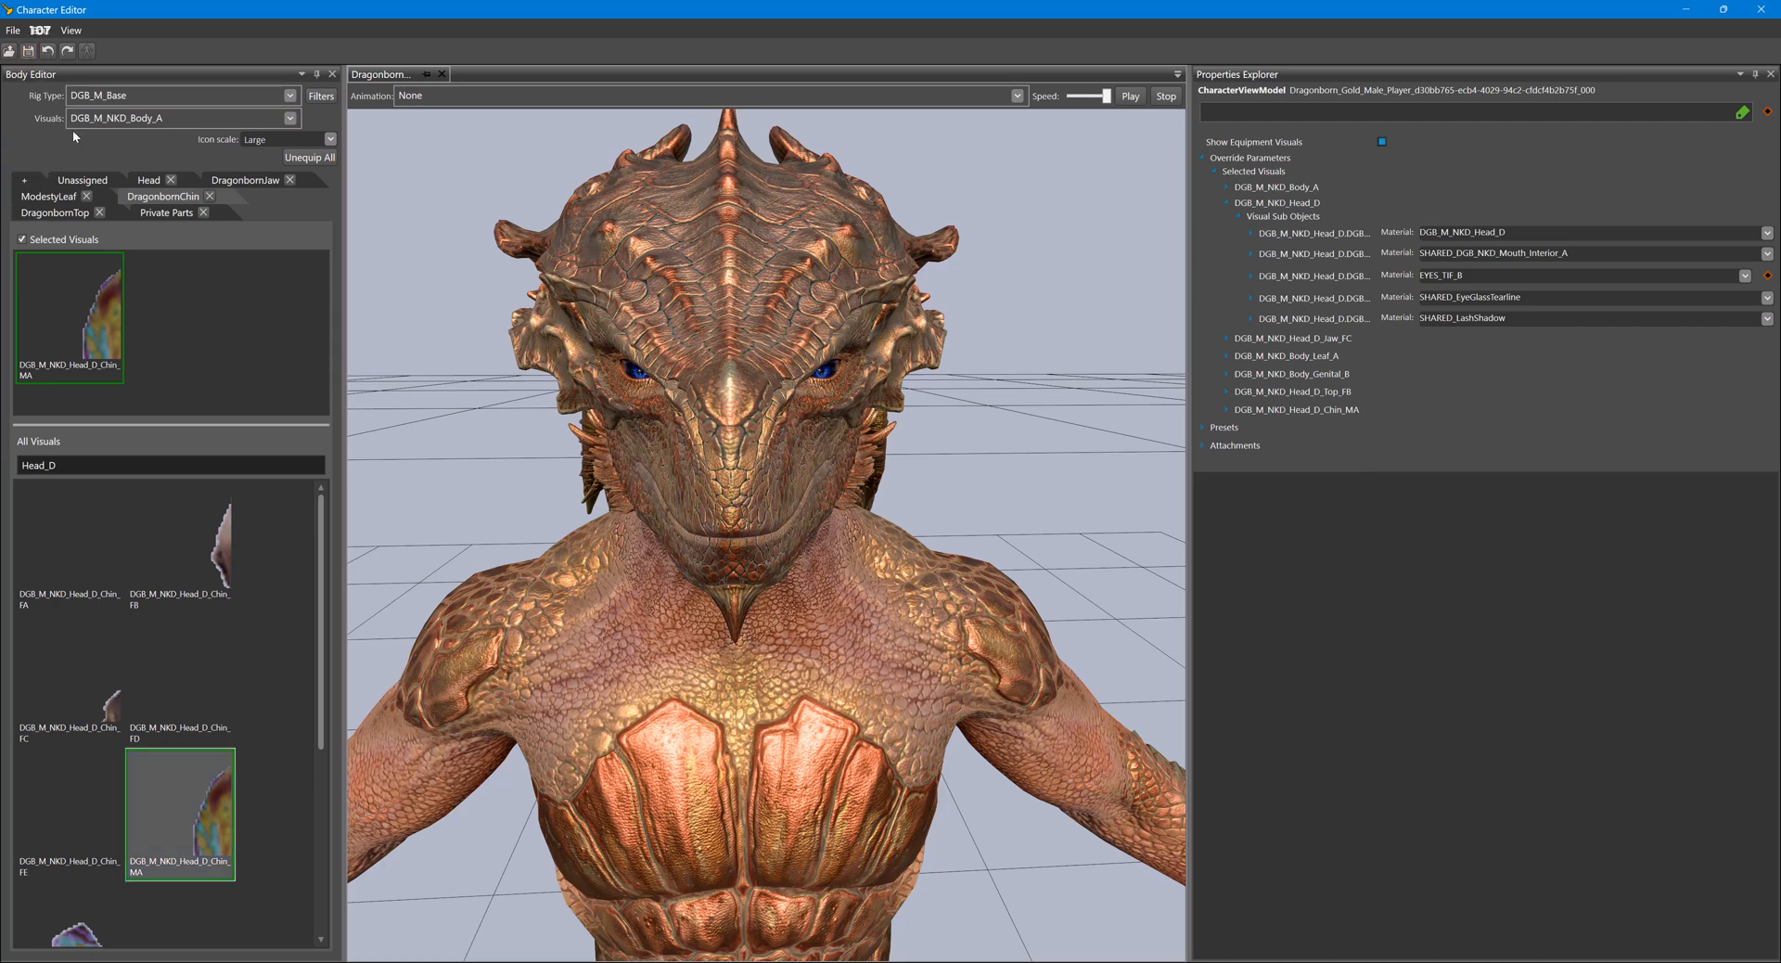
pyautogui.click(1768, 13)
pyautogui.click(473, 77)
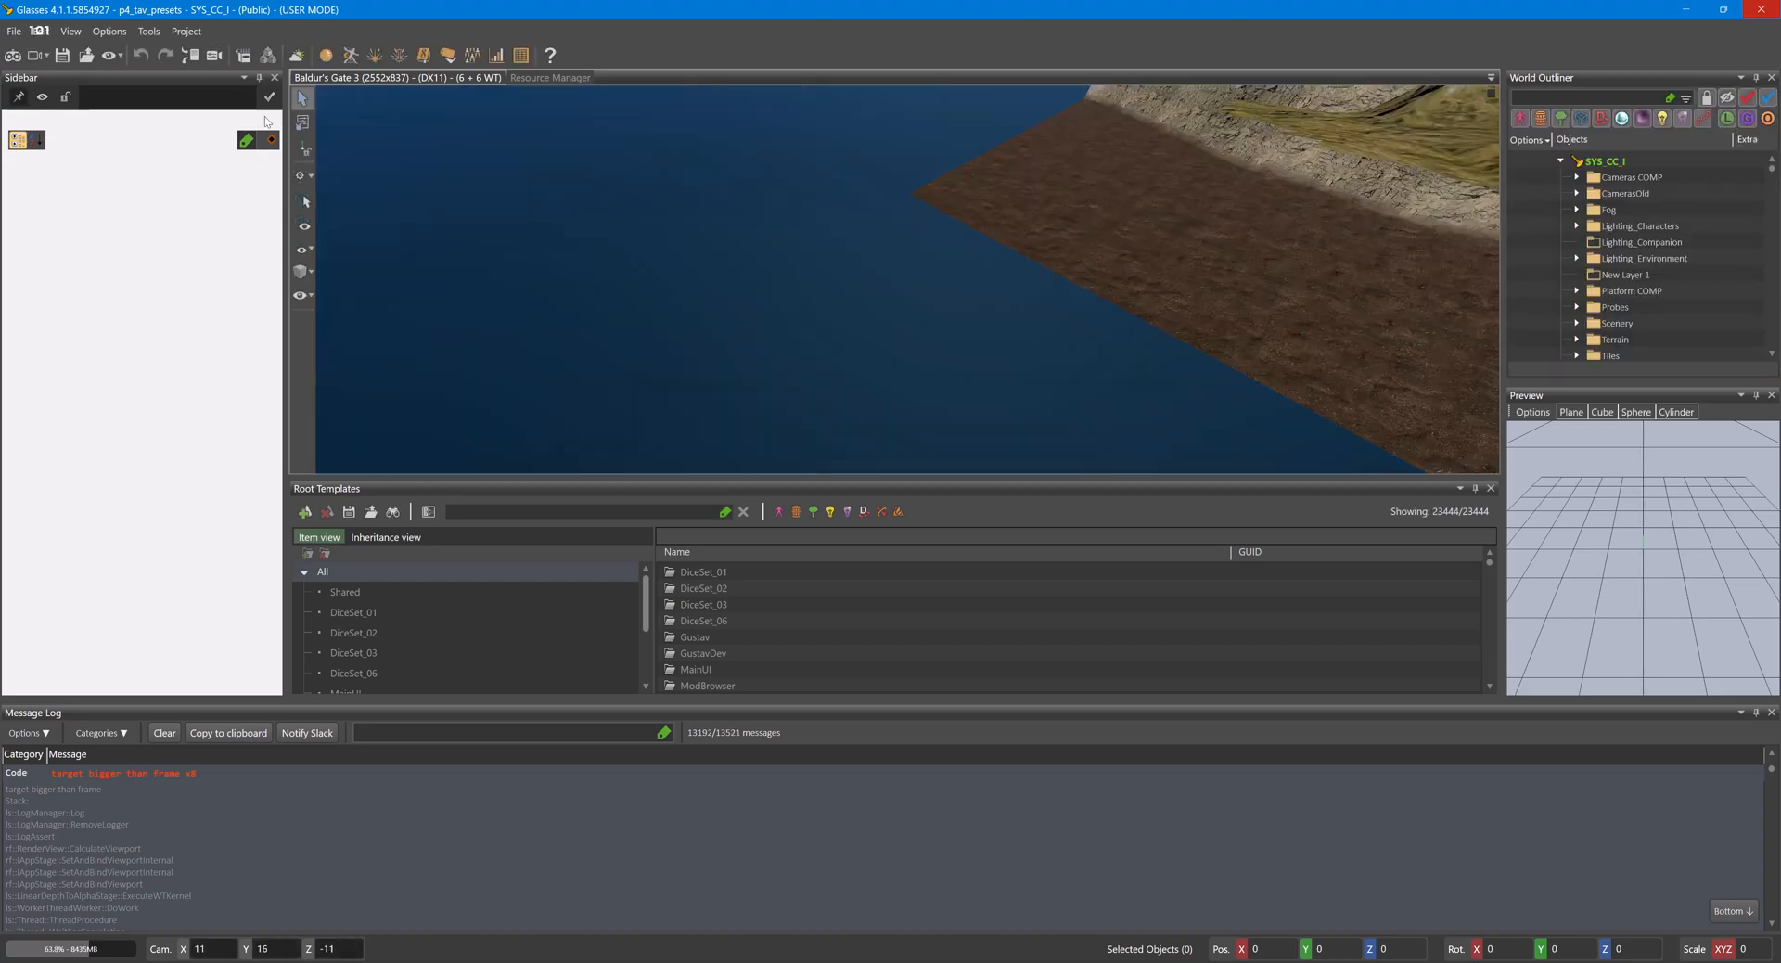
# - Start game mode and set the new character to a Gold Dragonborn with the second body type
pyautogui.hotkey('ctrl', 'g')
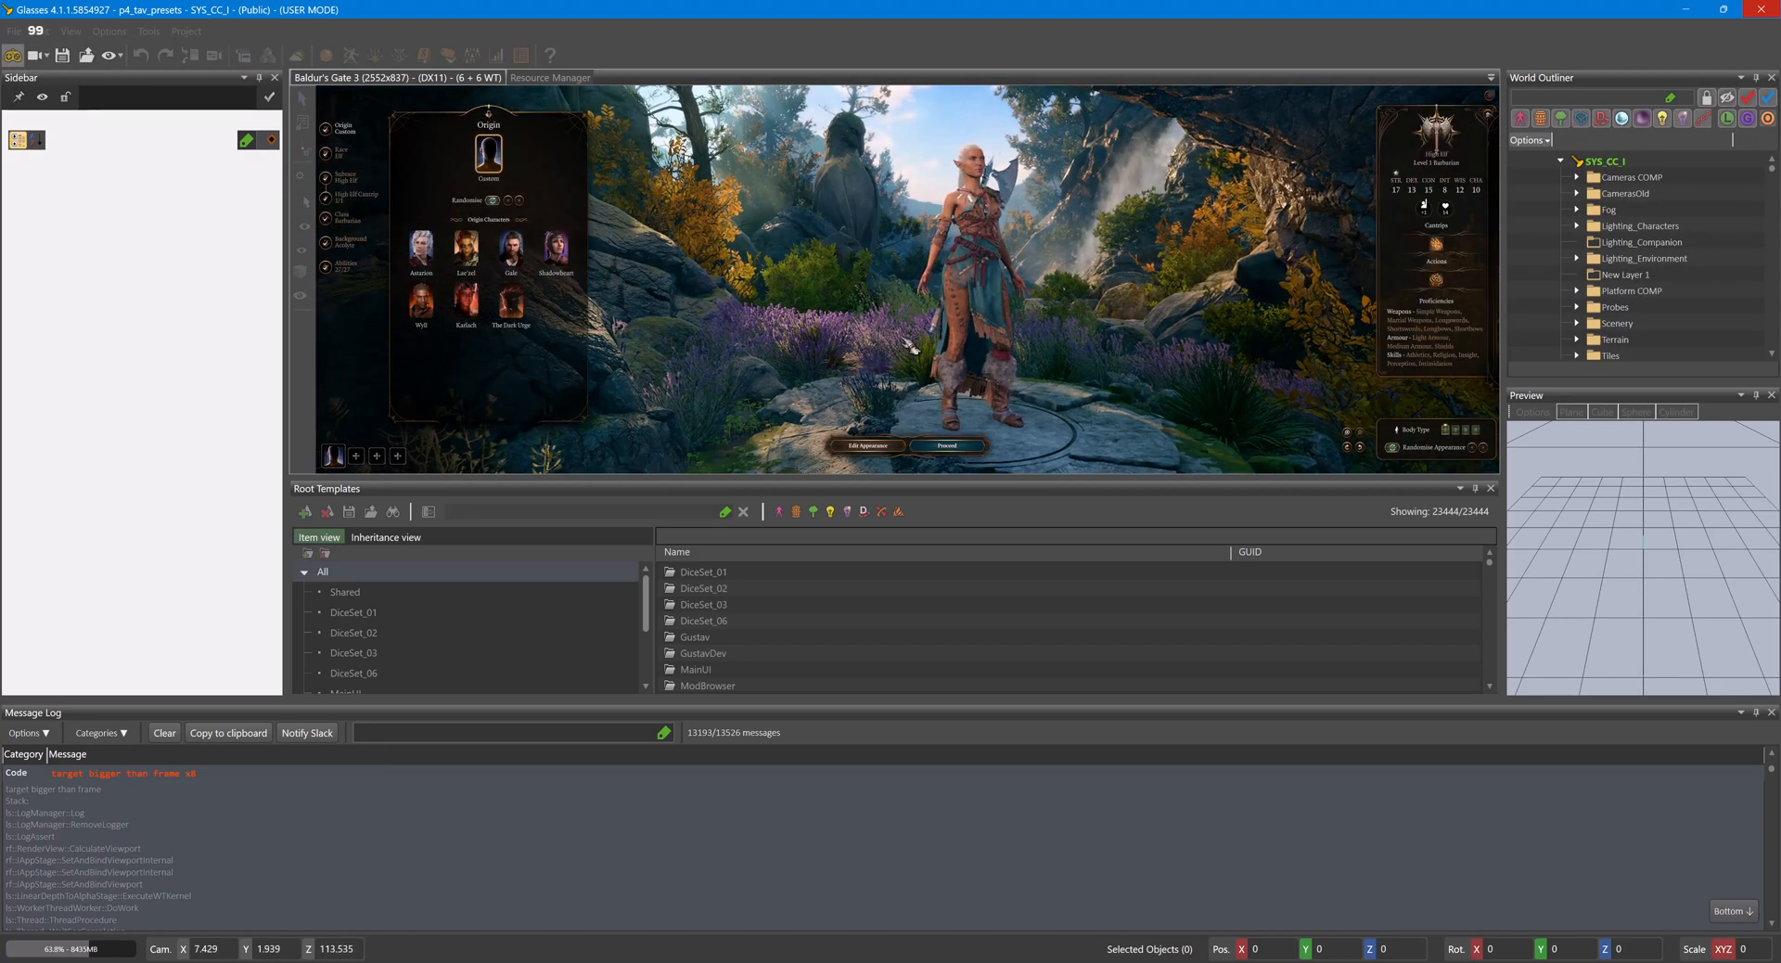
pyautogui.click(341, 156)
pyautogui.click(466, 239)
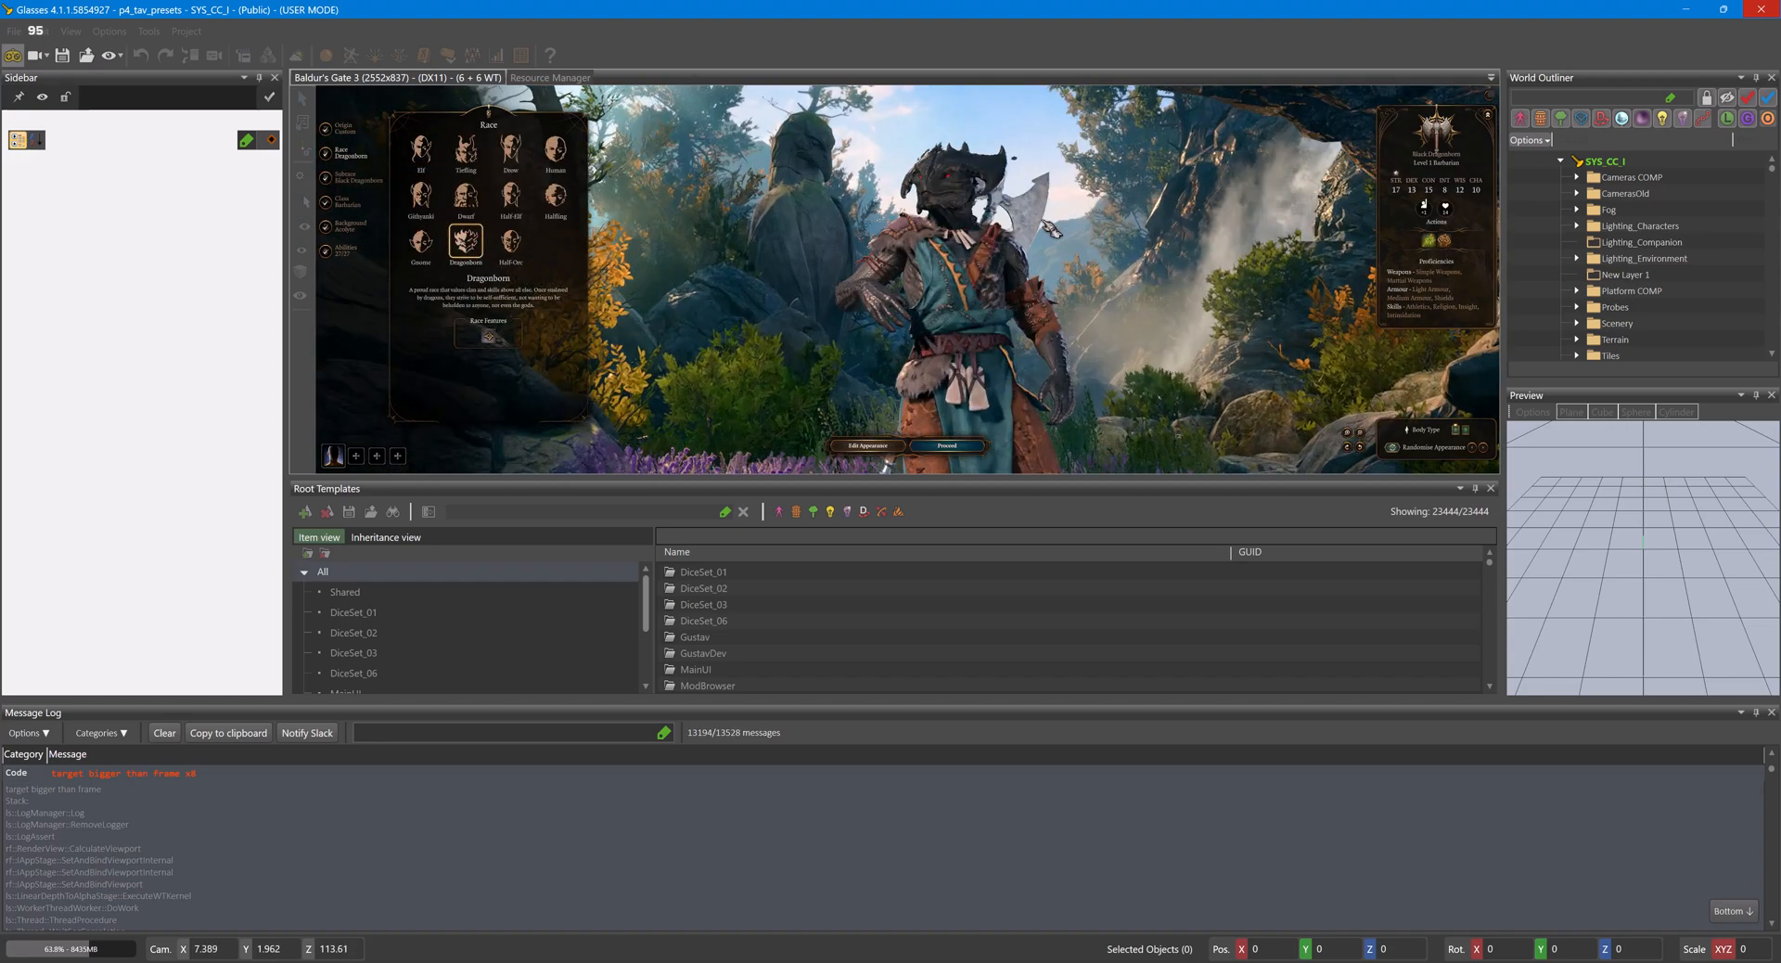
pyautogui.click(1467, 429)
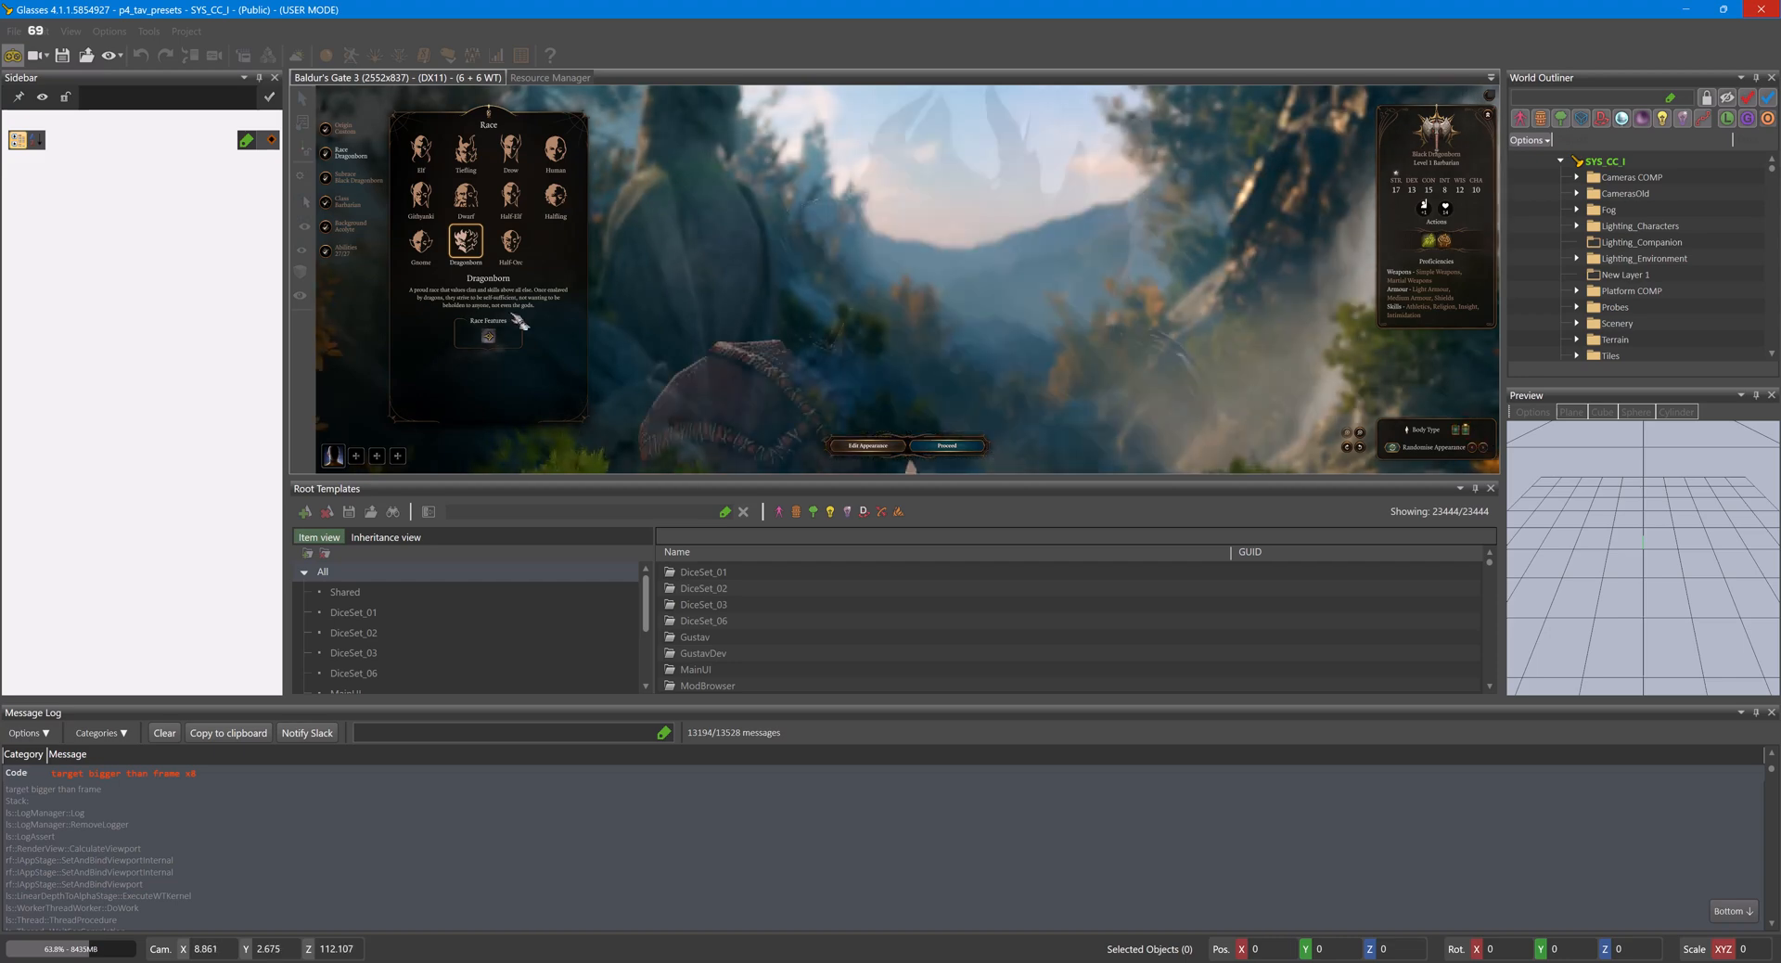
pyautogui.click(366, 177)
pyautogui.click(466, 195)
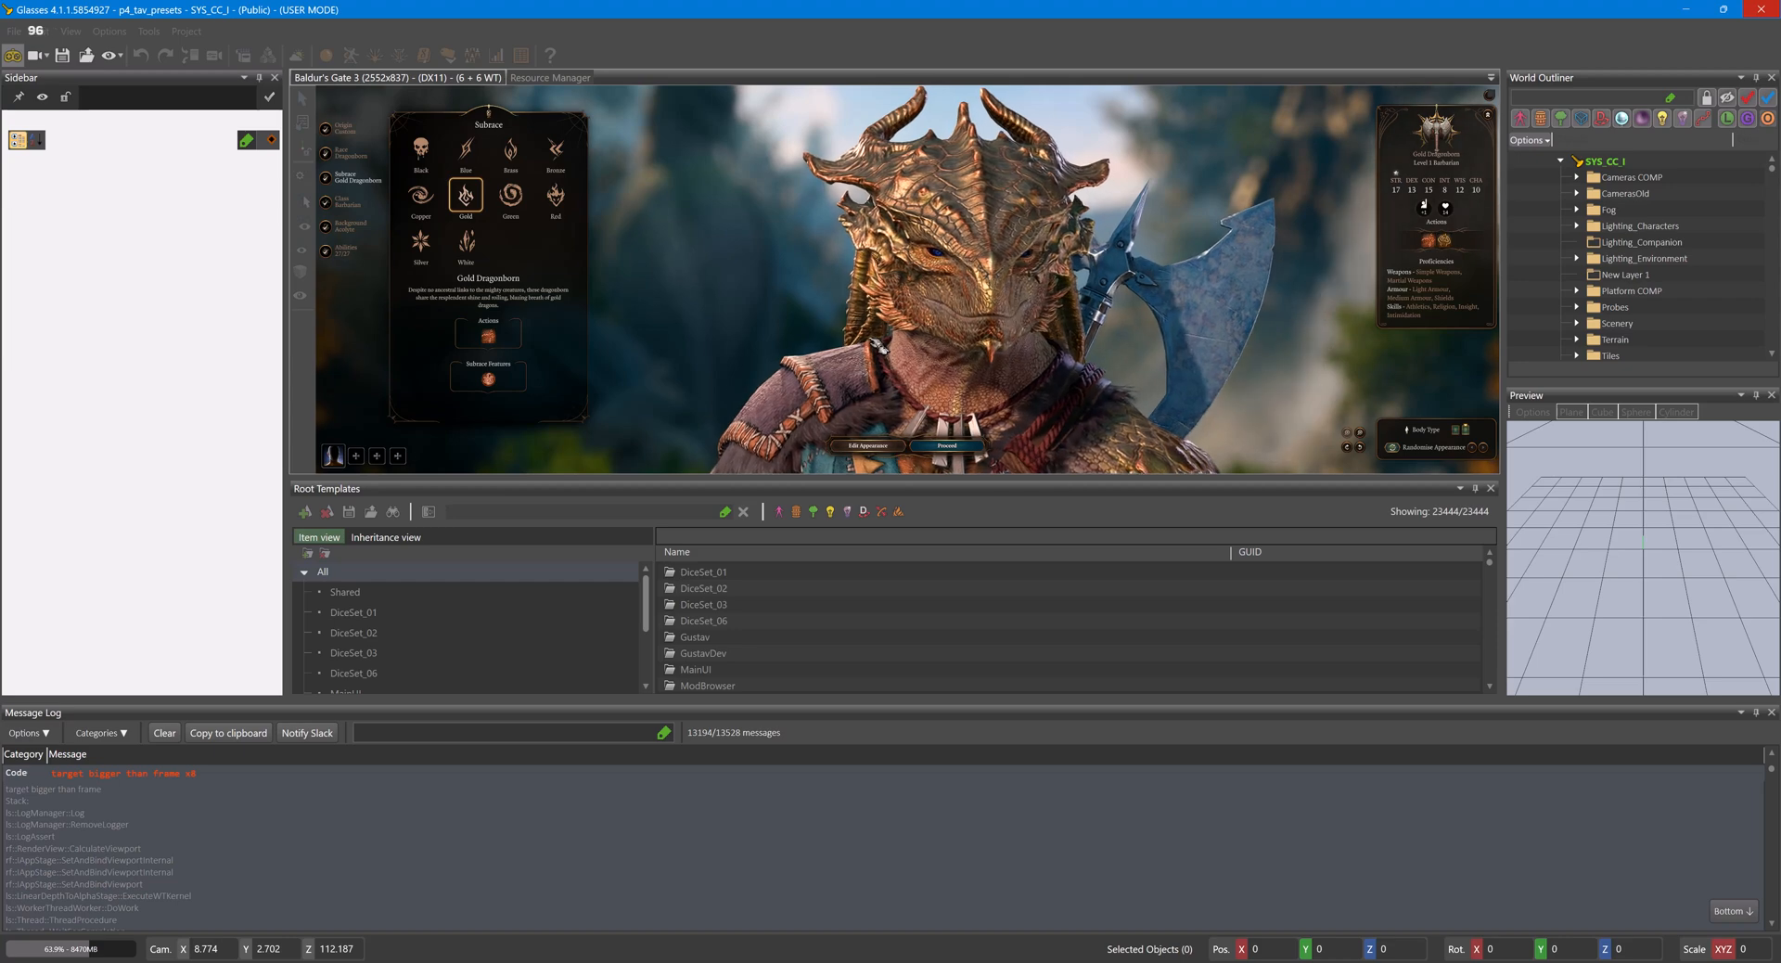
# - Preview different face options for the Gold Dragonborn in the appearance settings and return to the character options
pyautogui.click(892, 450)
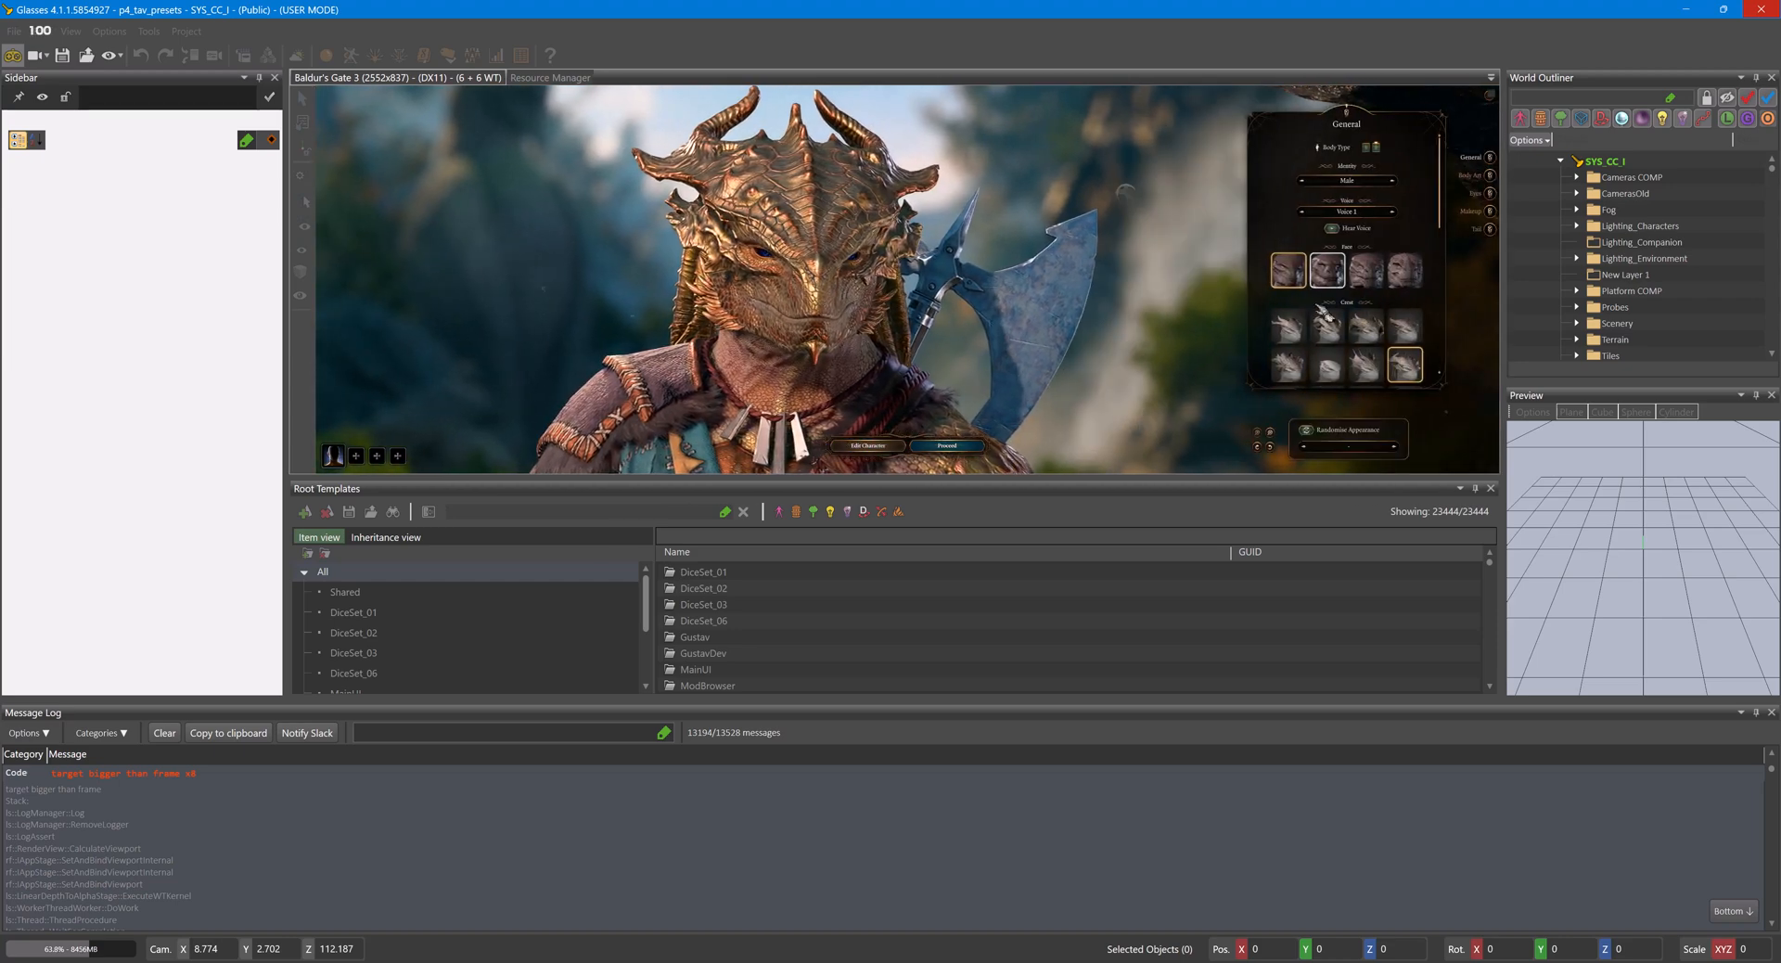
pyautogui.click(1340, 271)
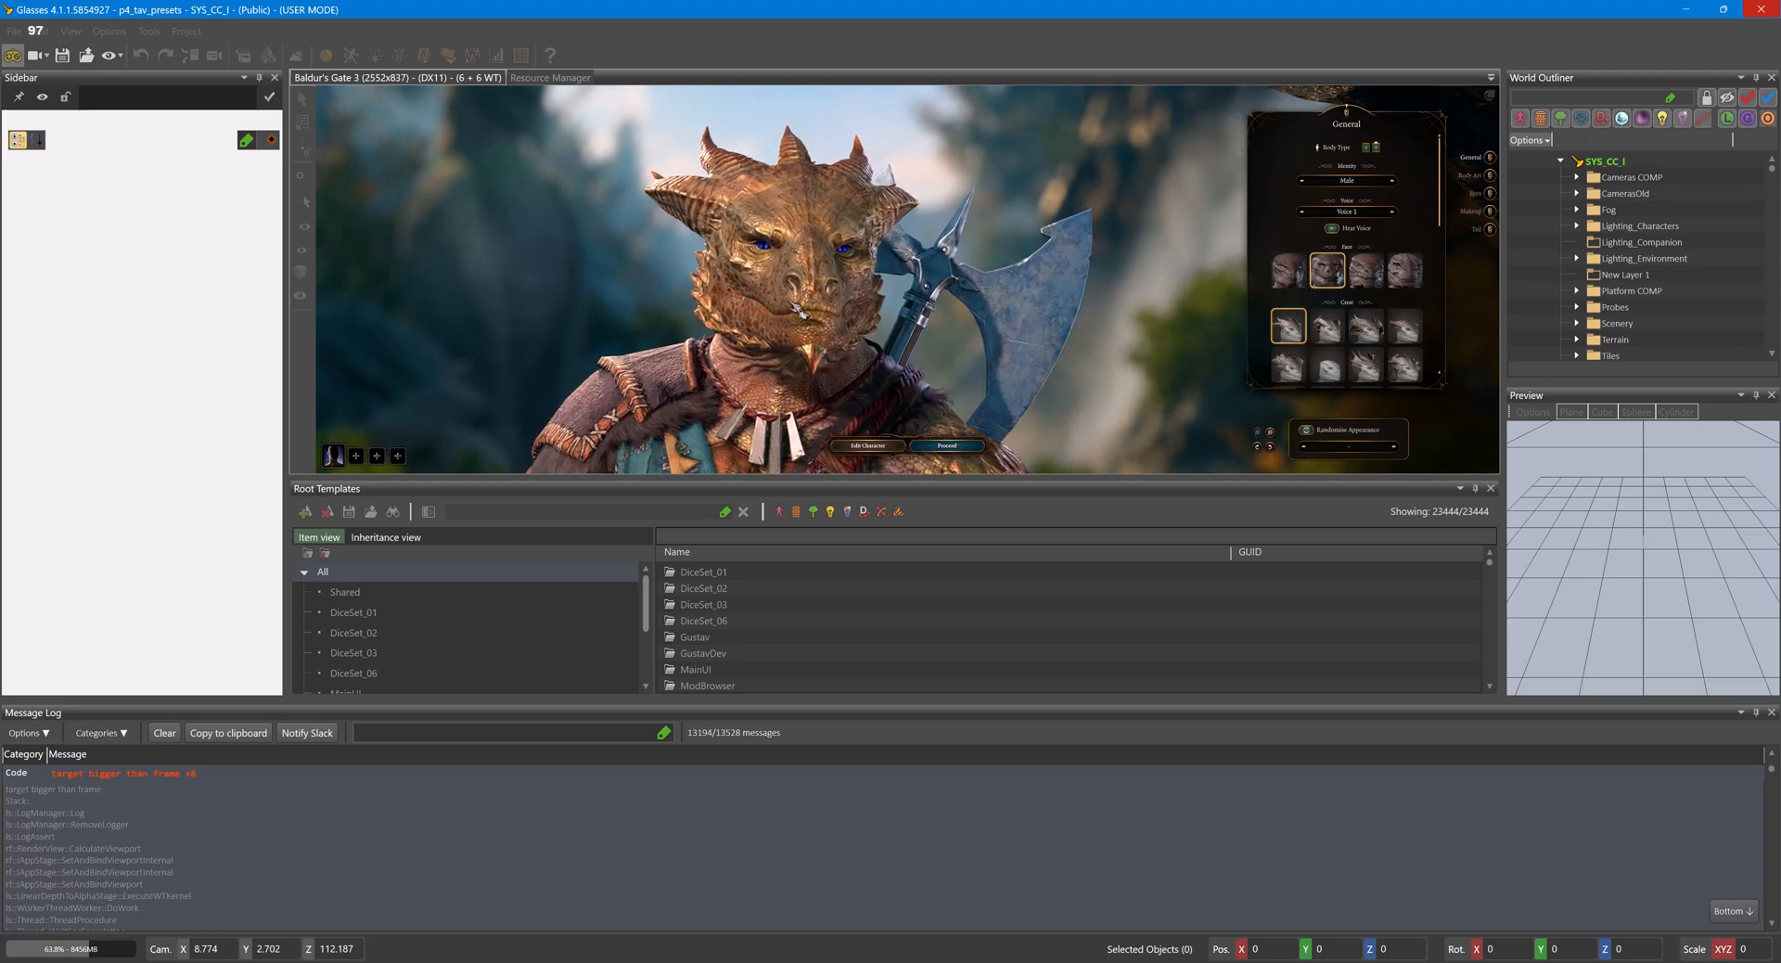
pyautogui.click(1369, 281)
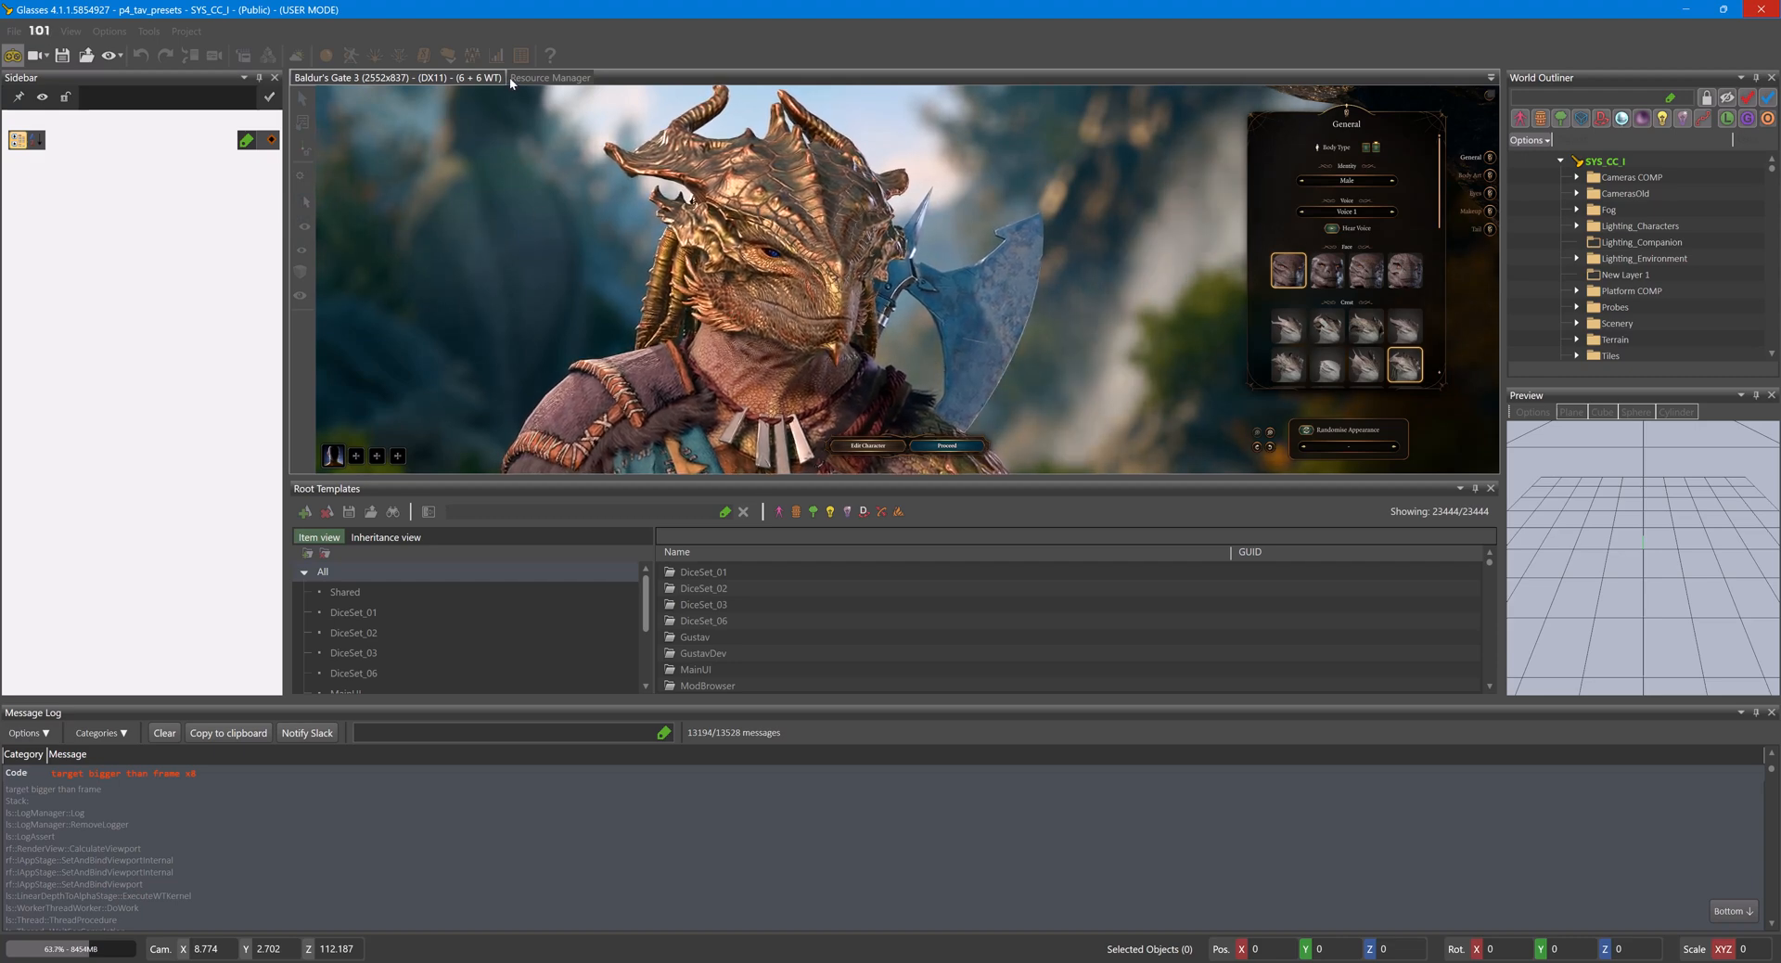
pyautogui.click(872, 446)
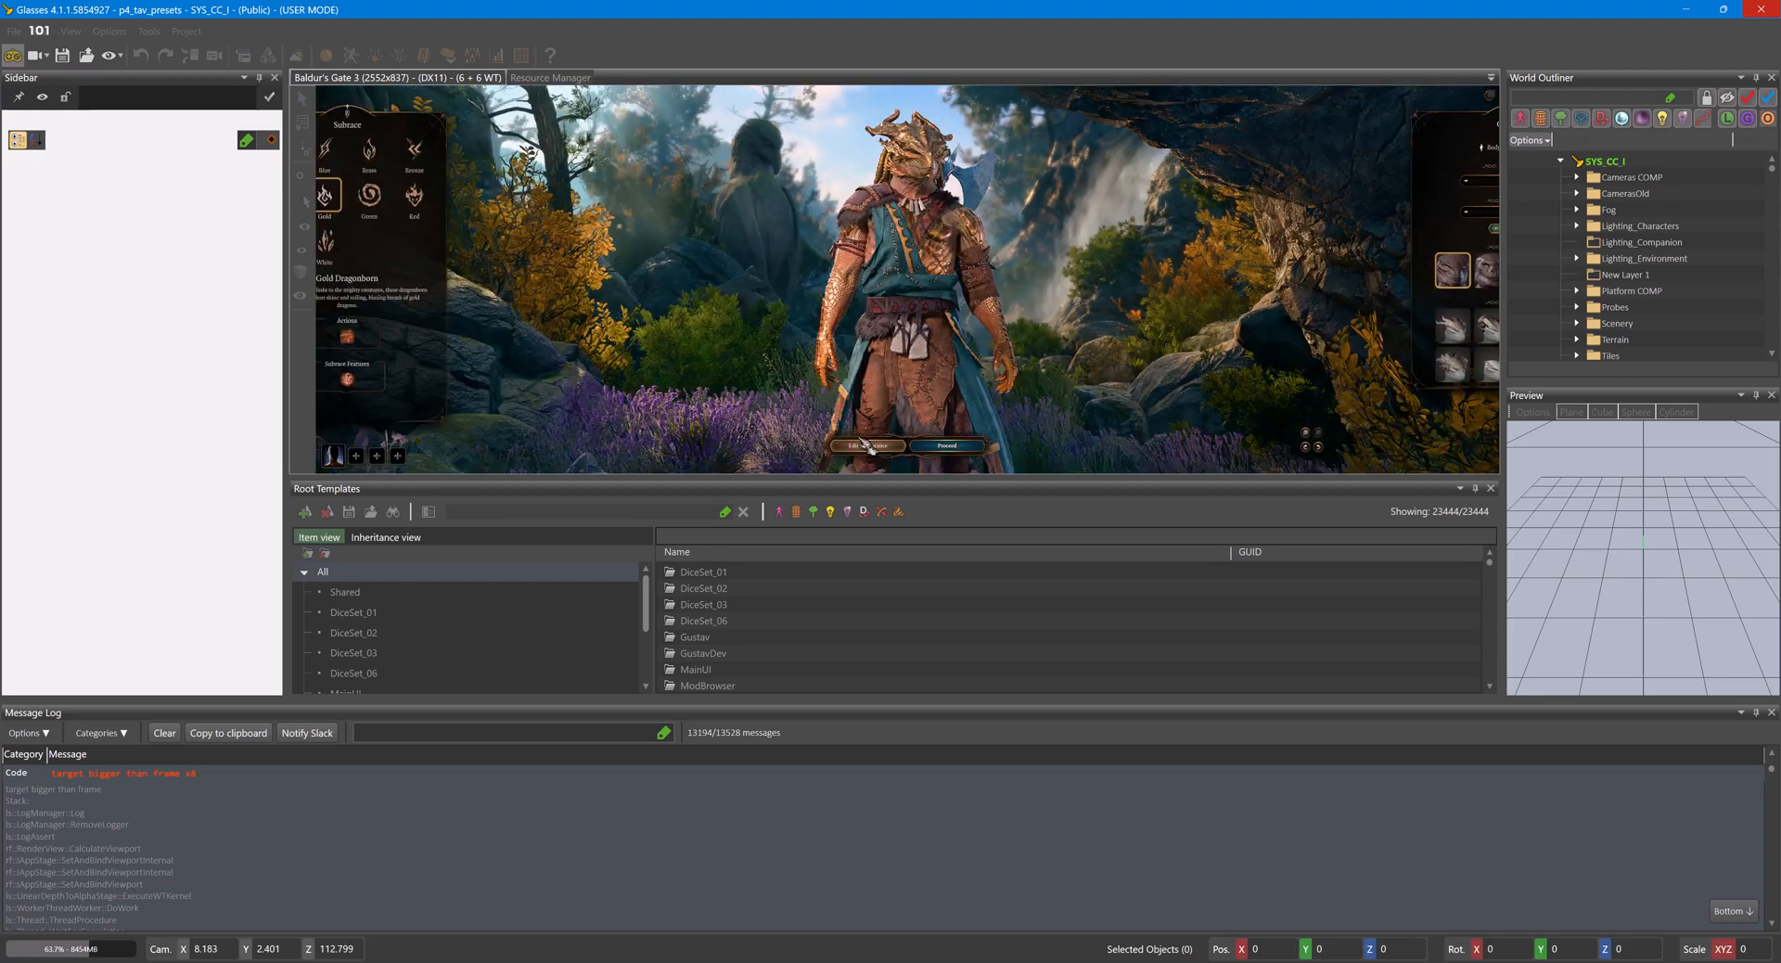
# - Change the character to a Drow with the third body type and bring the face into close view
pyautogui.click(349, 148)
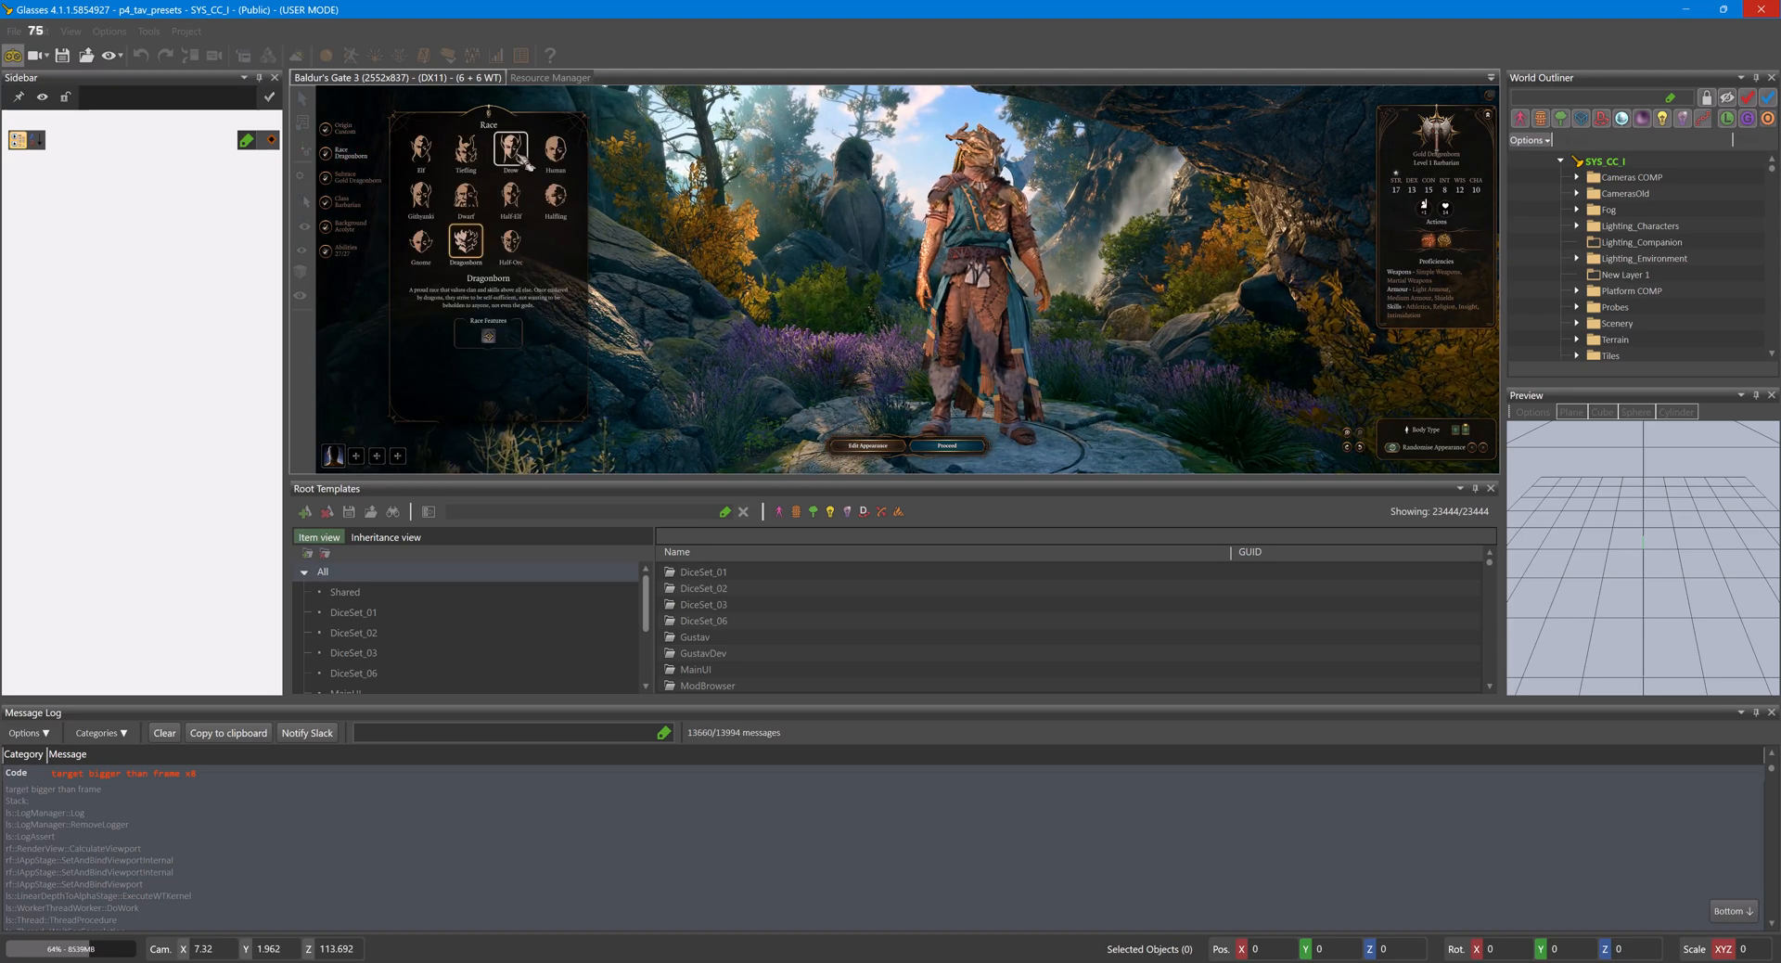
pyautogui.click(525, 162)
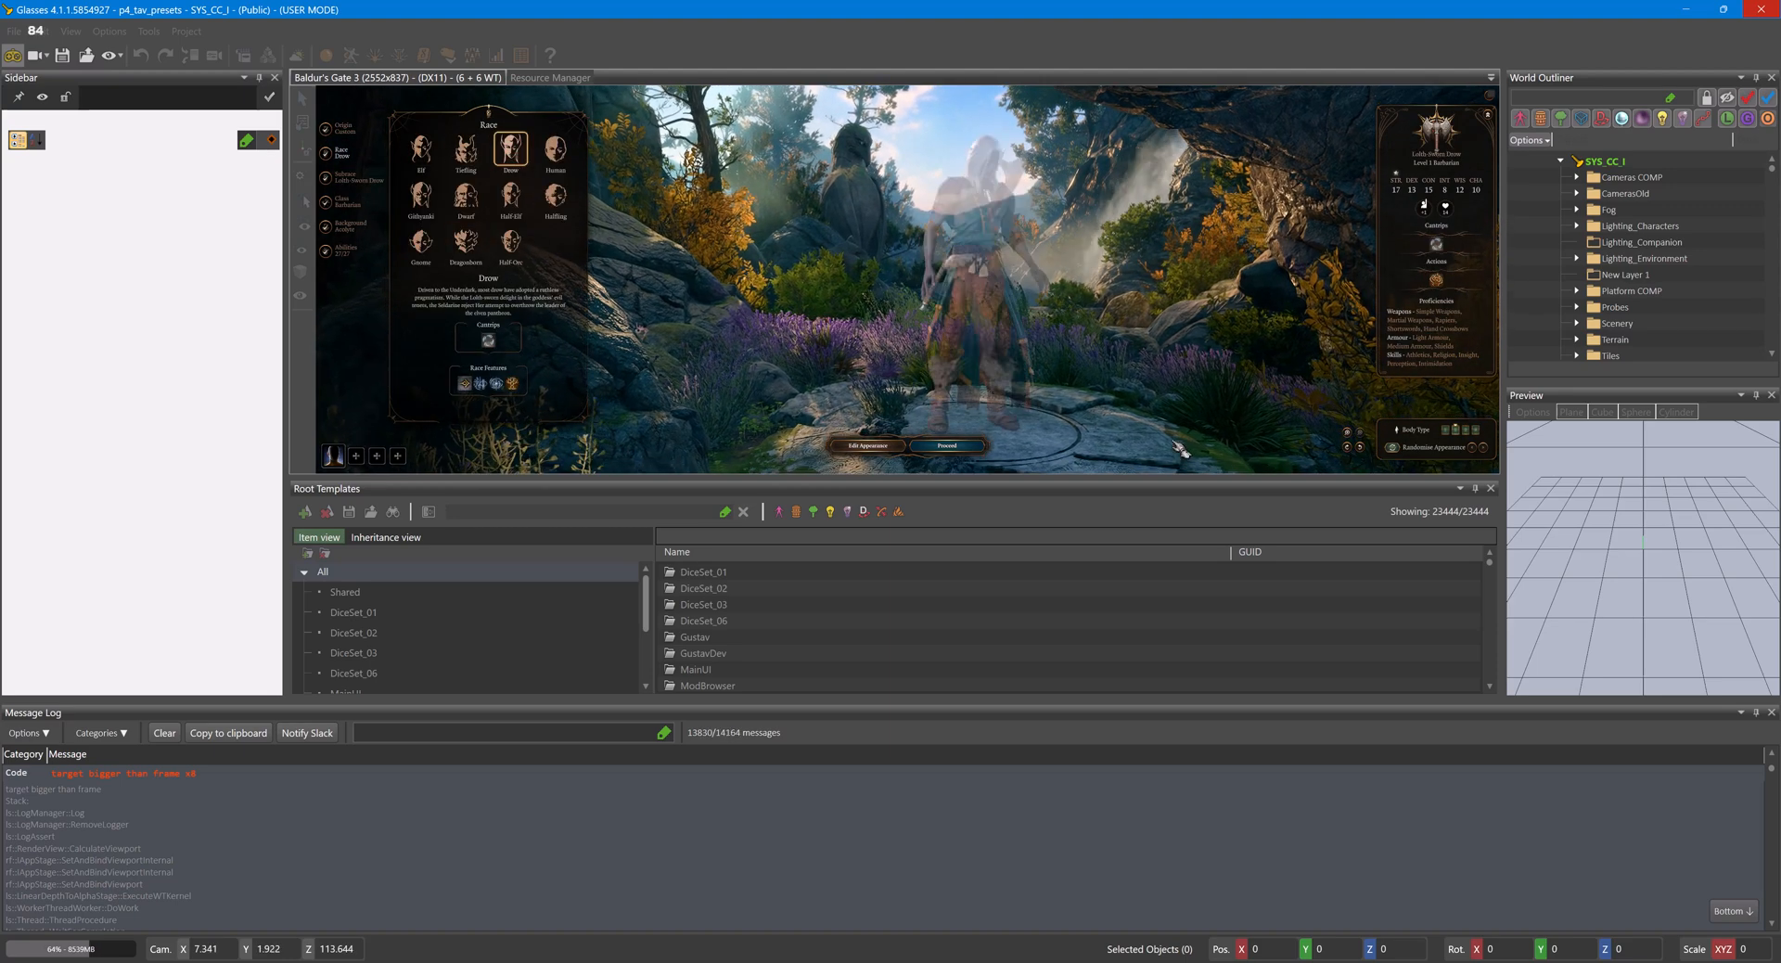
pyautogui.click(1466, 431)
pyautogui.scroll(1, 1125, 300)
pyautogui.scroll(1, 1123, 297)
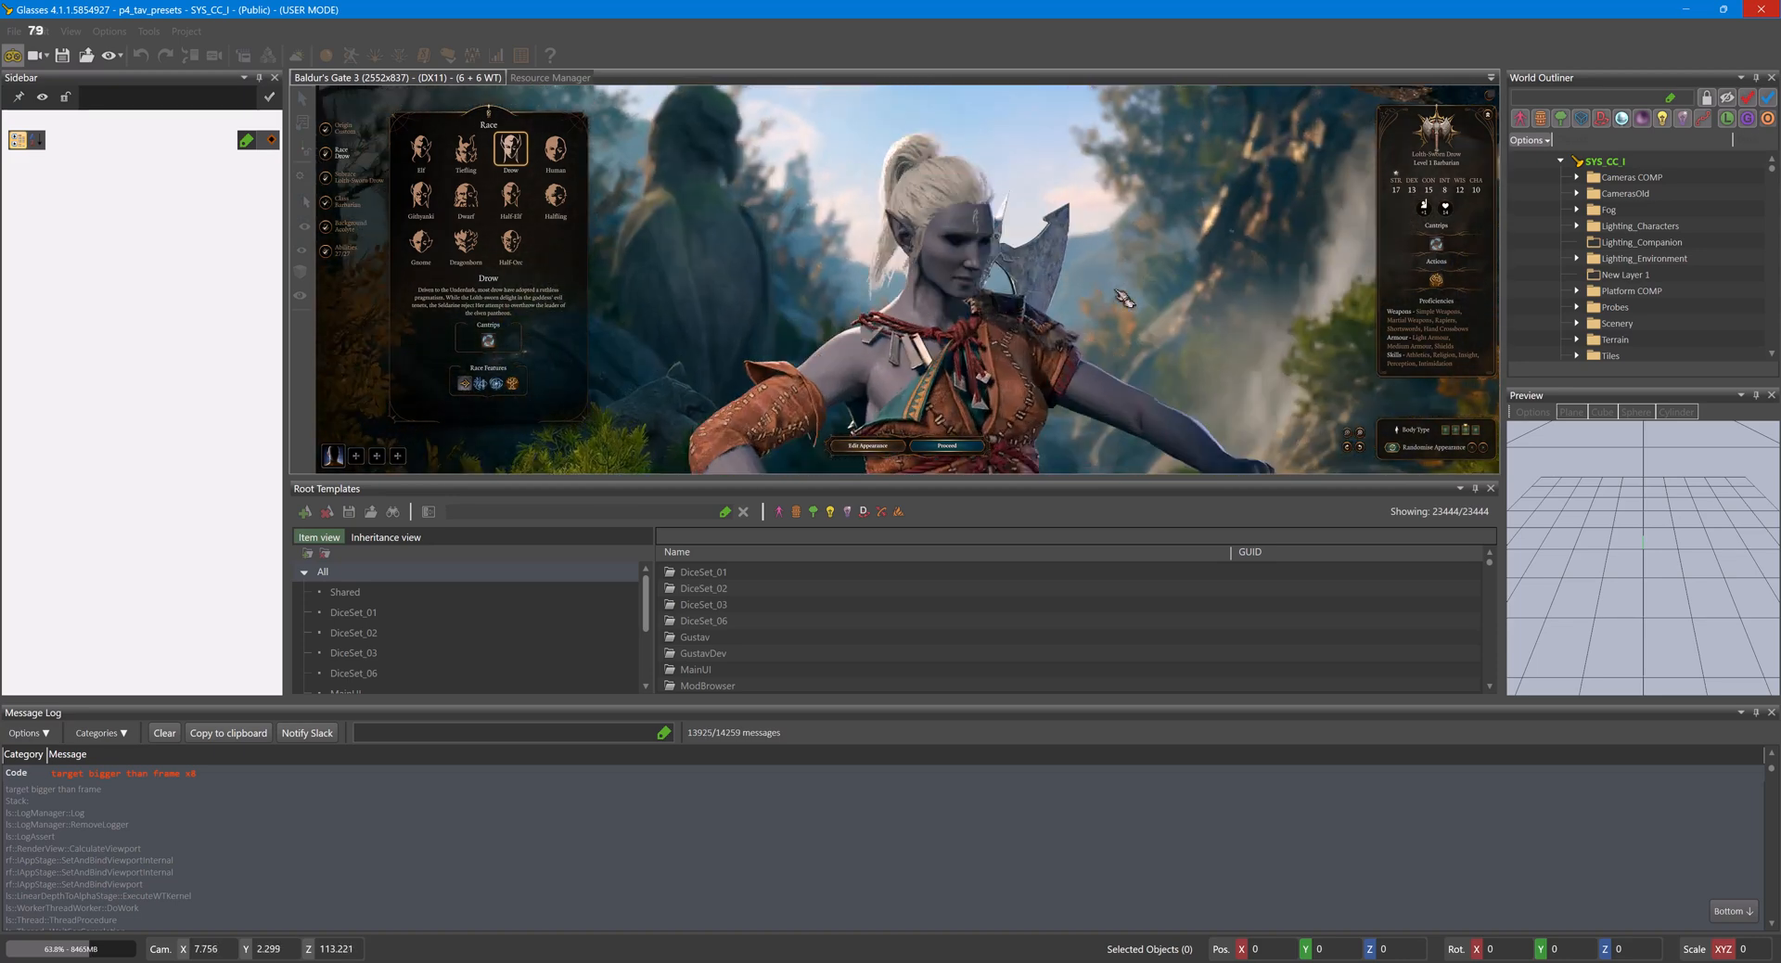
pyautogui.moveTo(1006, 360); pyautogui.dragTo(1074, 364, button='middle')
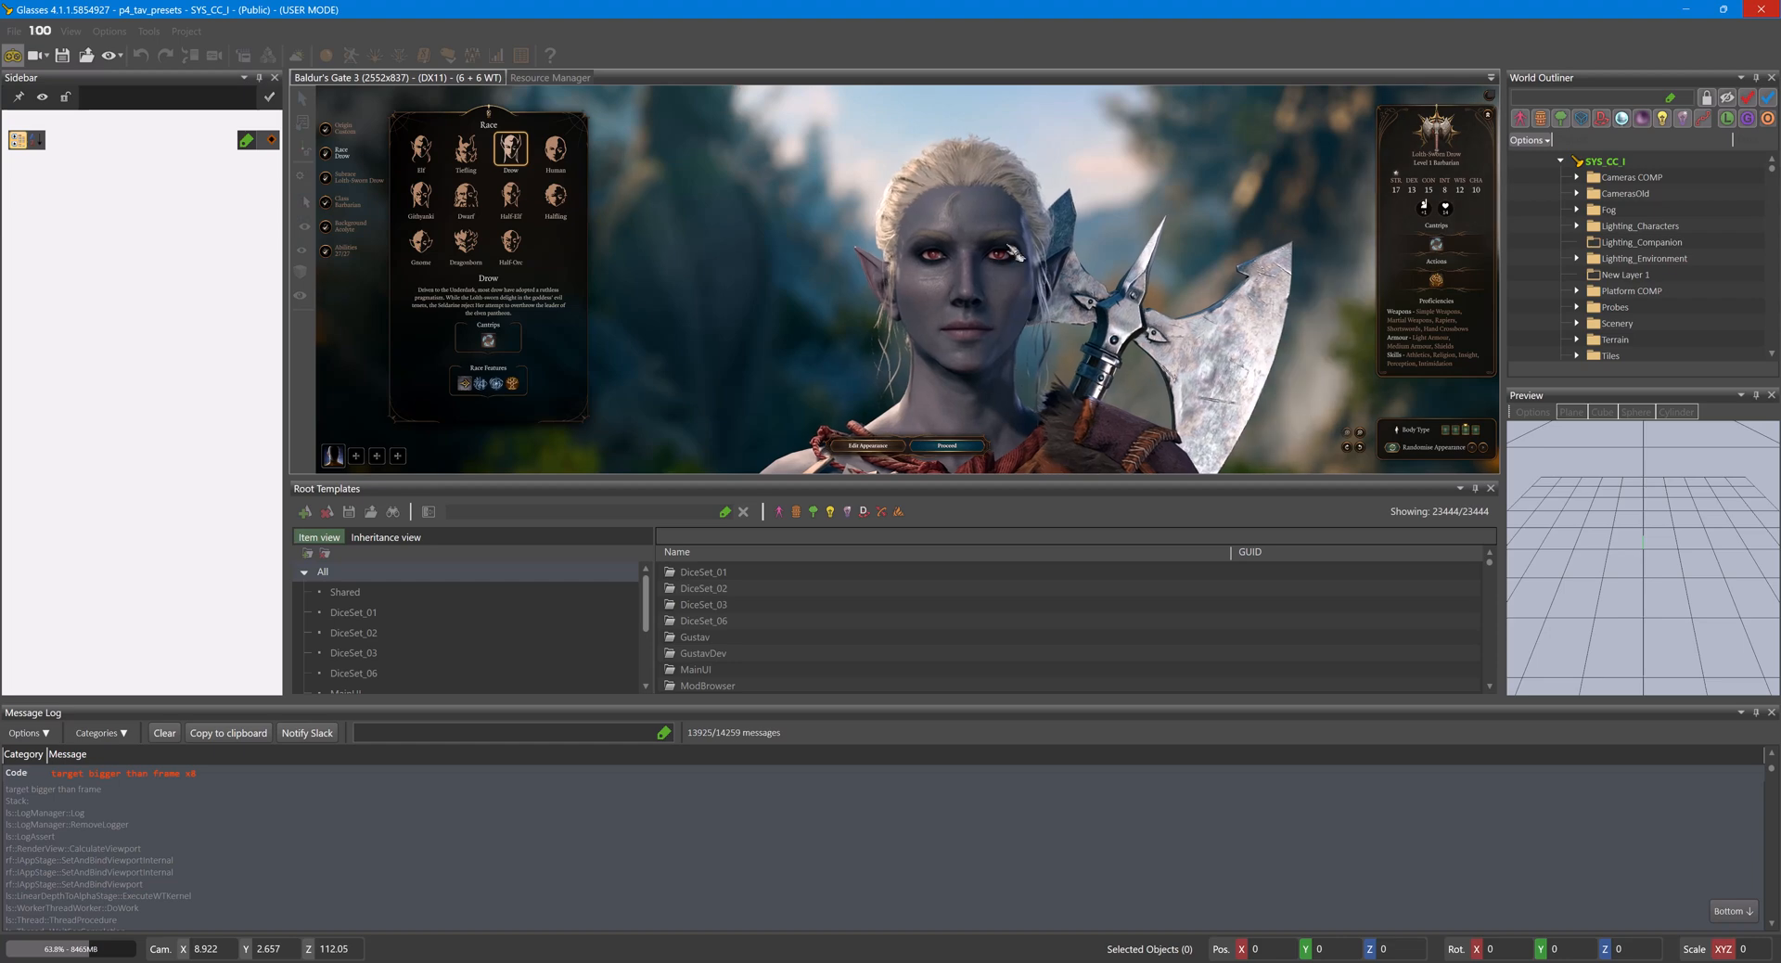
# - Open the Drow's appearance settings and enlarge the game viewport by shrinking the message log and root templates areas
pyautogui.click(905, 445)
pyautogui.moveTo(794, 702); pyautogui.dragTo(822, 878)
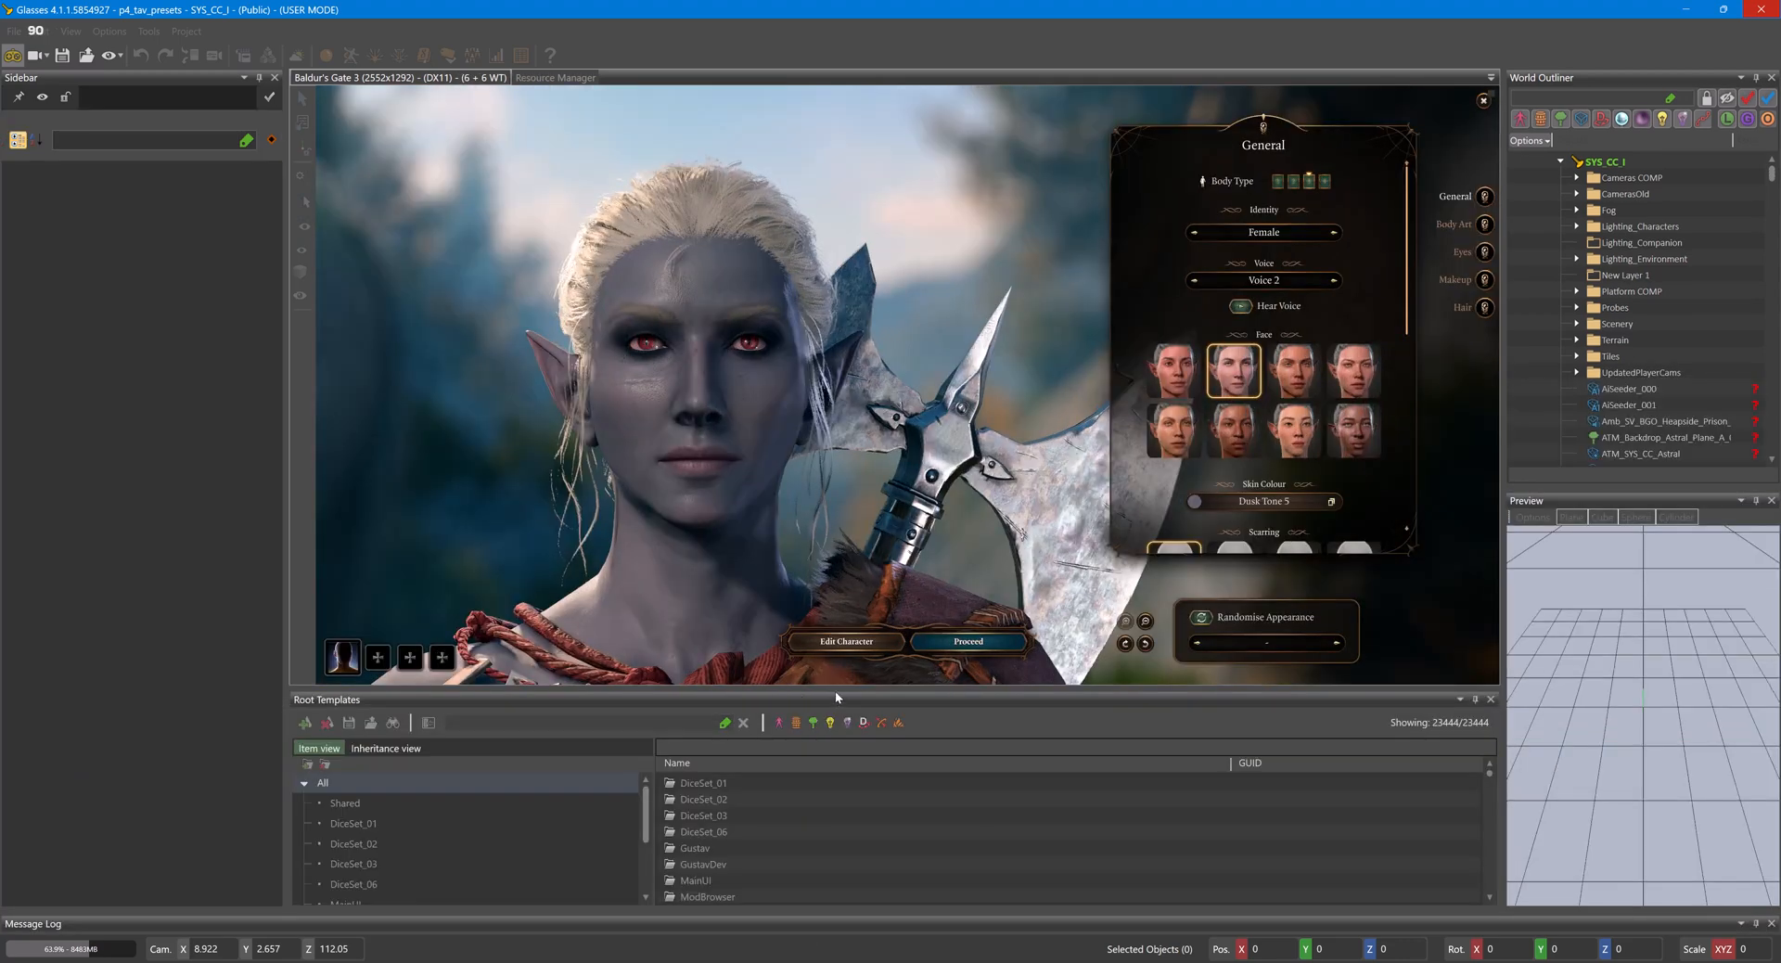
pyautogui.moveTo(836, 687); pyautogui.dragTo(847, 888)
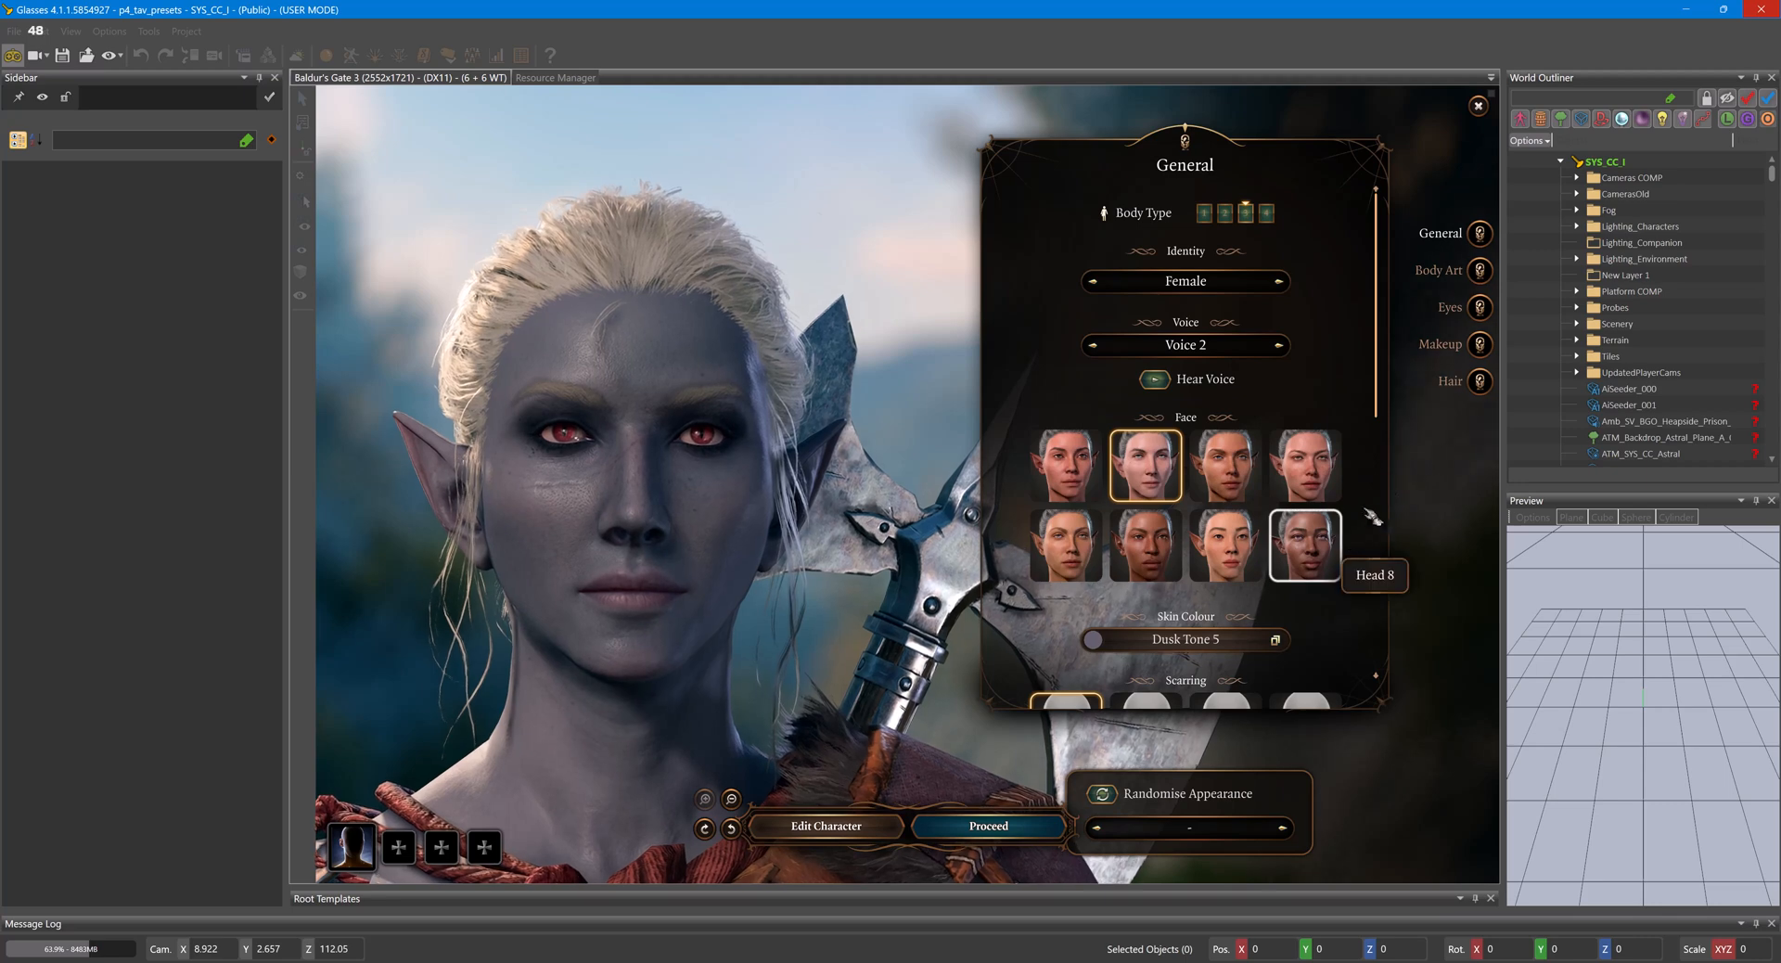
# - Set the Drow's eye colour to Demonic Black 3 from the full range of eye colours
pyautogui.click(1479, 307)
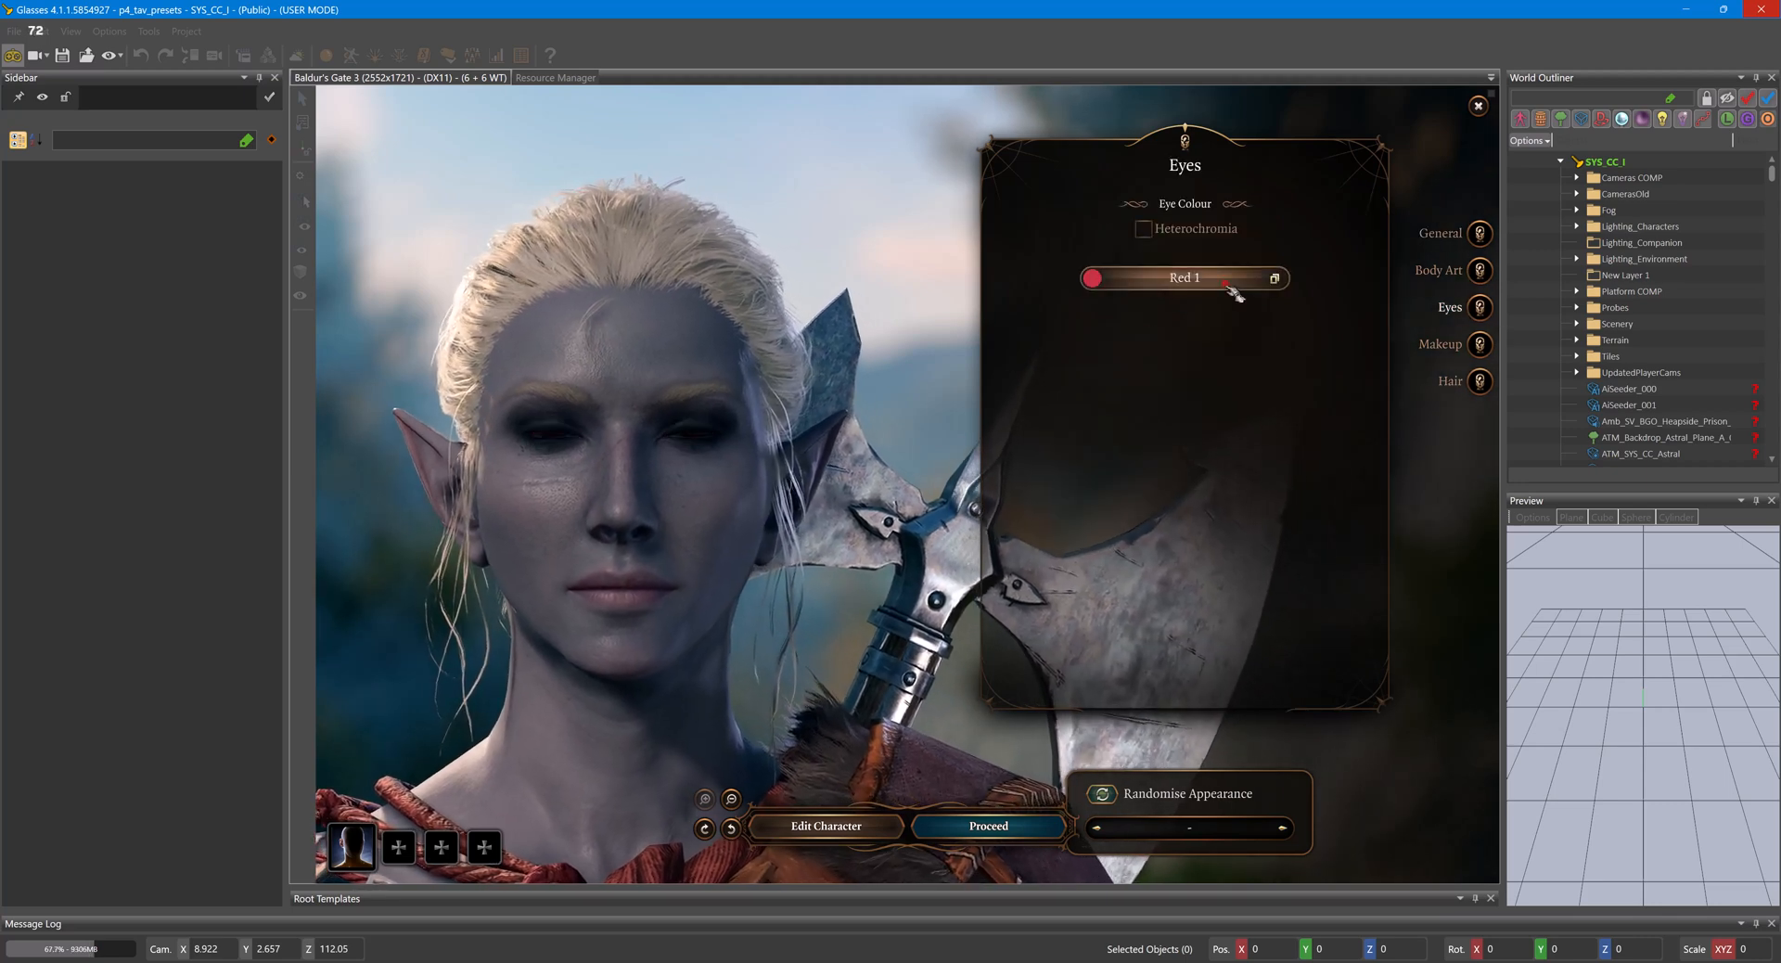
pyautogui.click(1233, 287)
pyautogui.click(1140, 247)
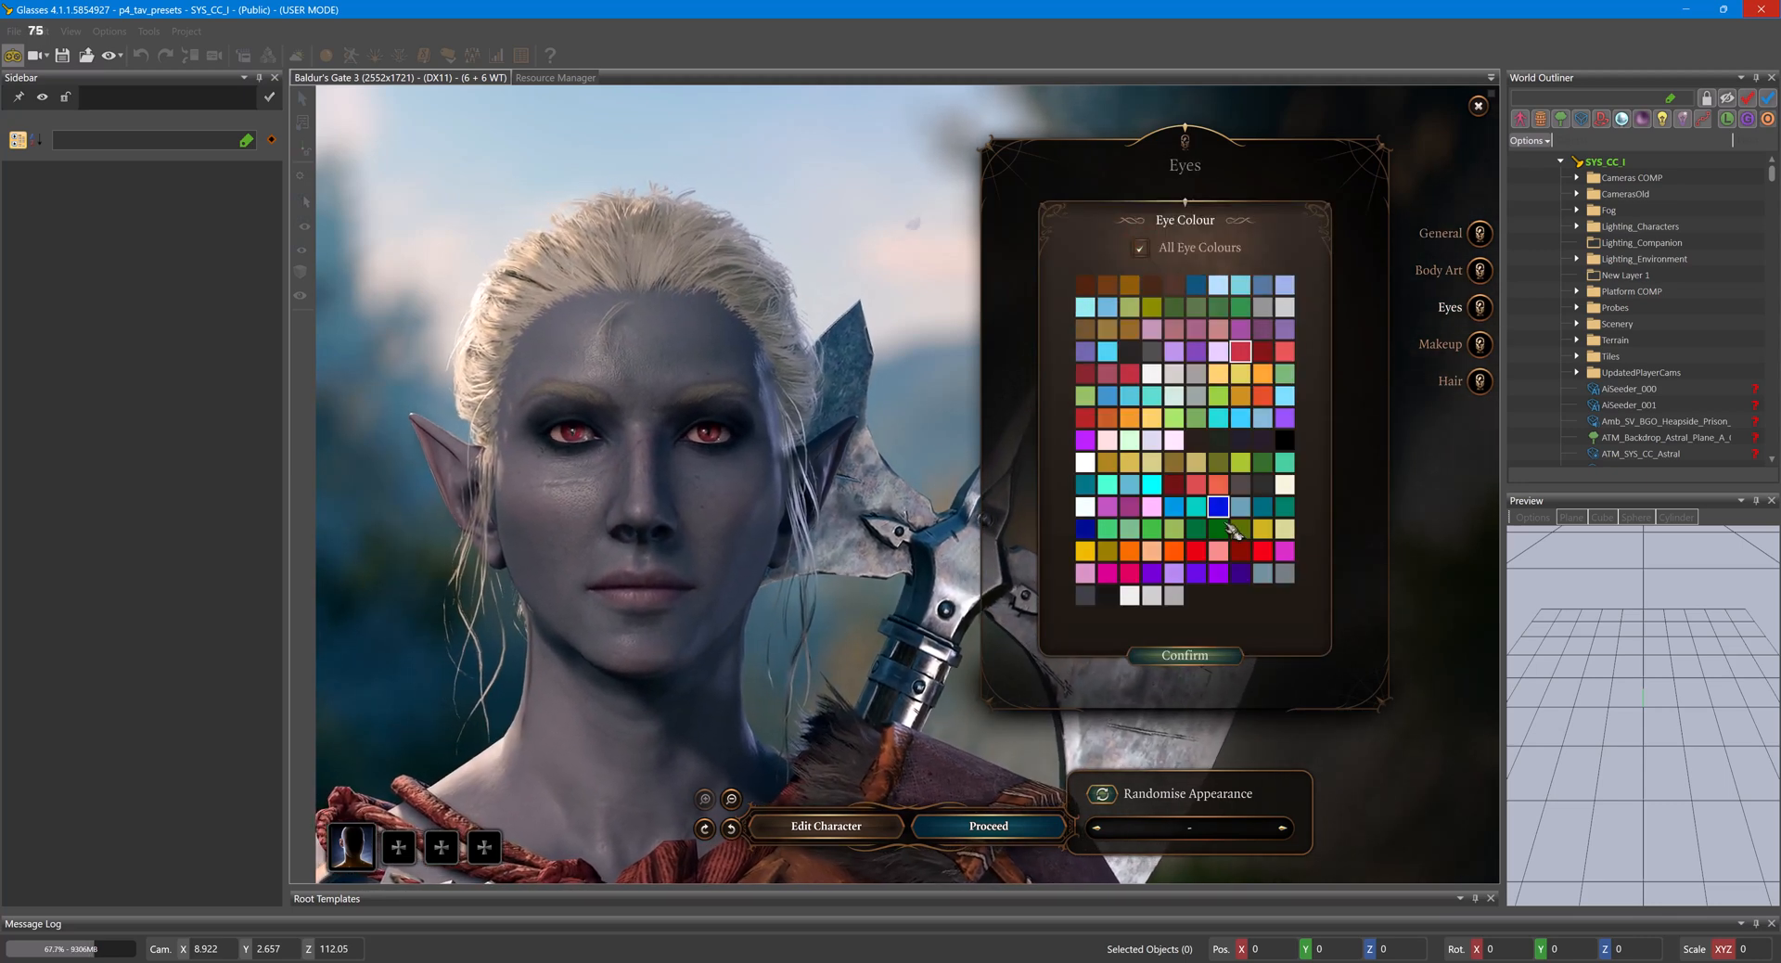
pyautogui.click(1241, 439)
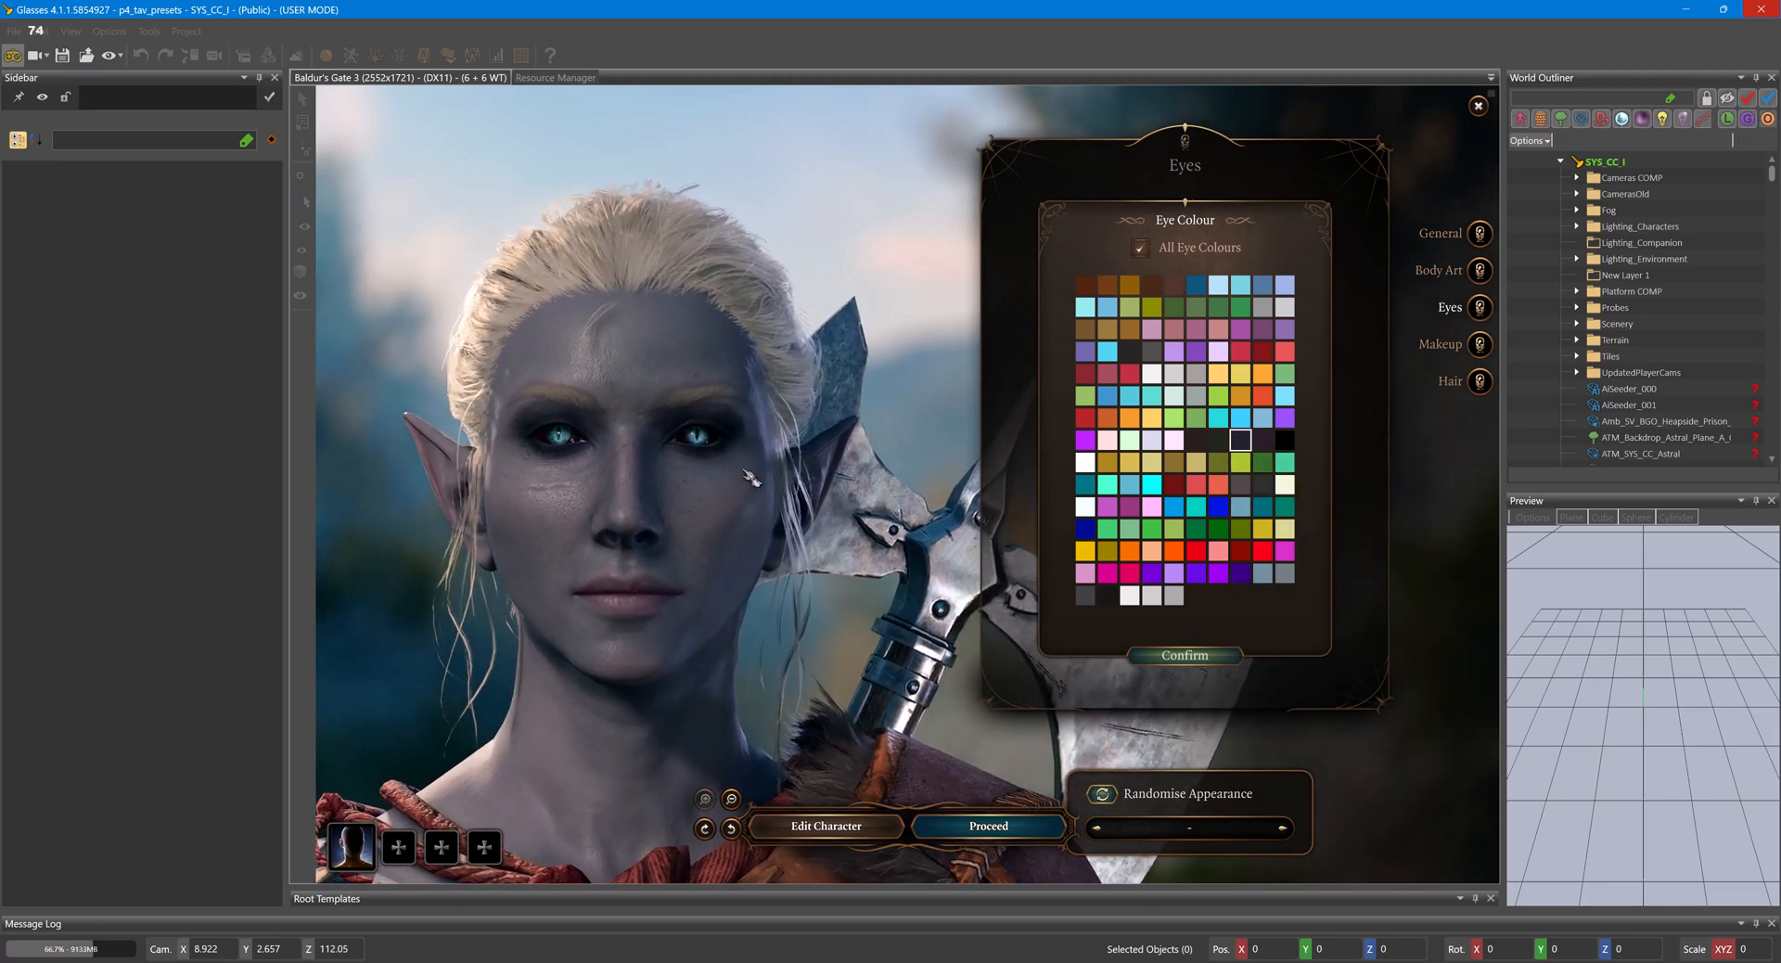
pyautogui.click(1208, 658)
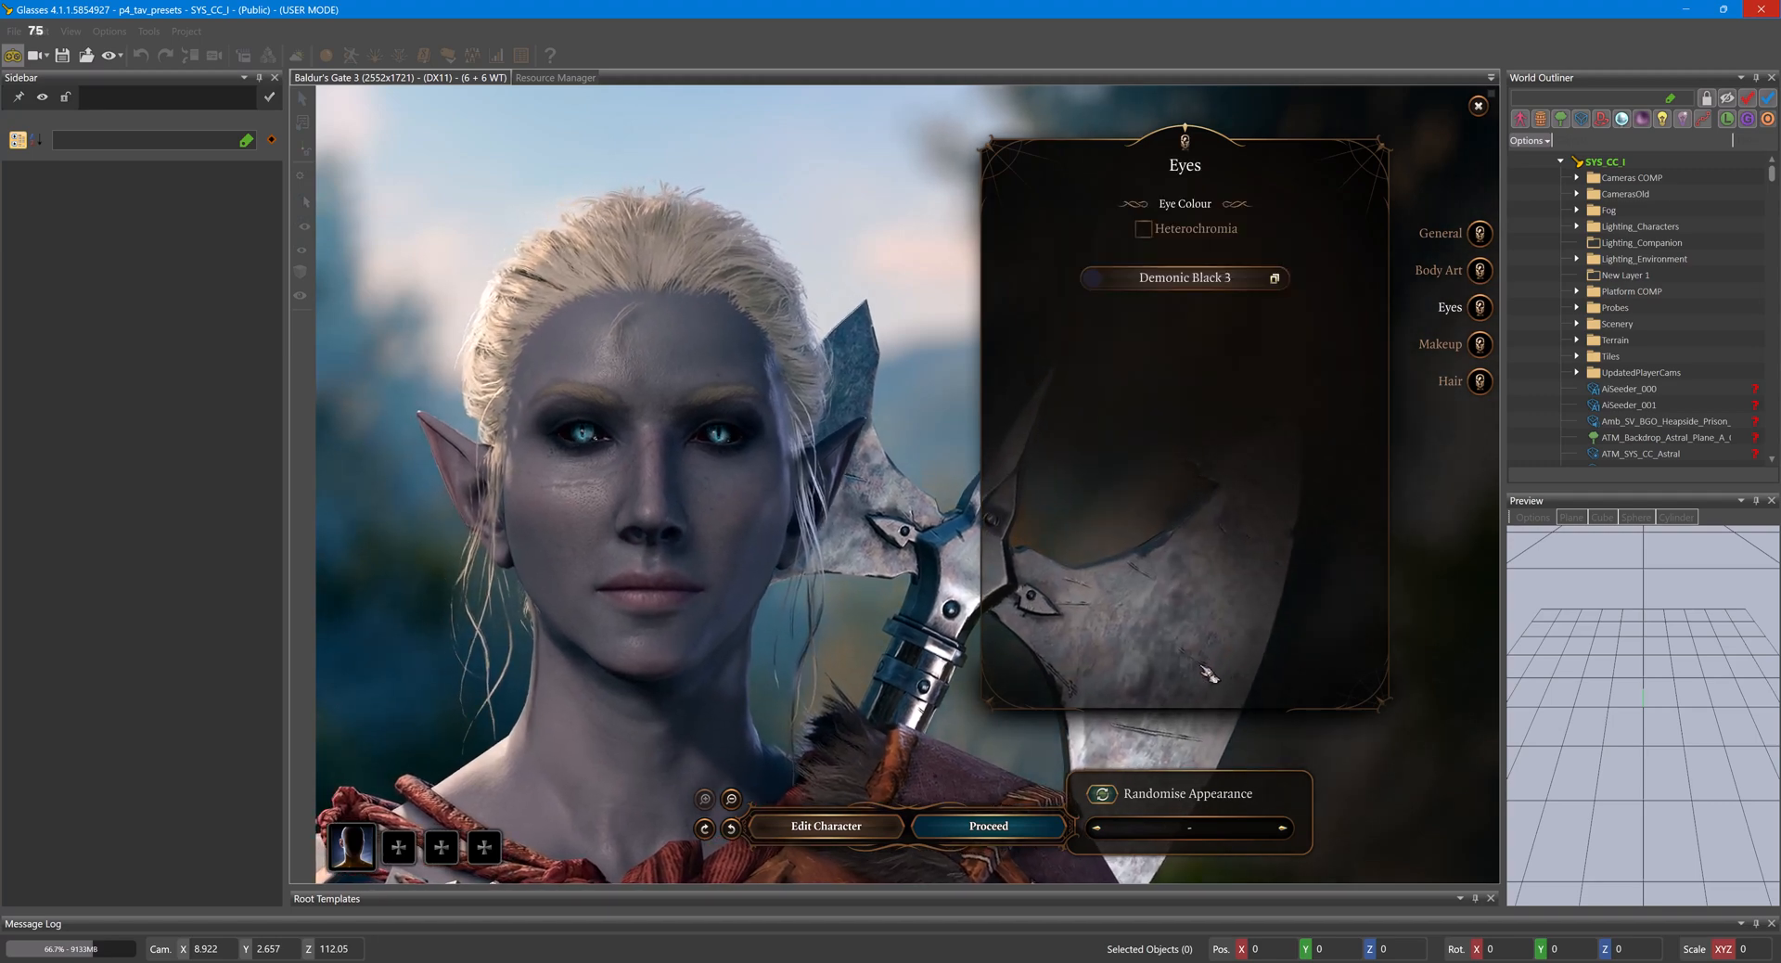
# - Change the character to a Githyanki with the second body type and open its appearance settings
pyautogui.click(821, 826)
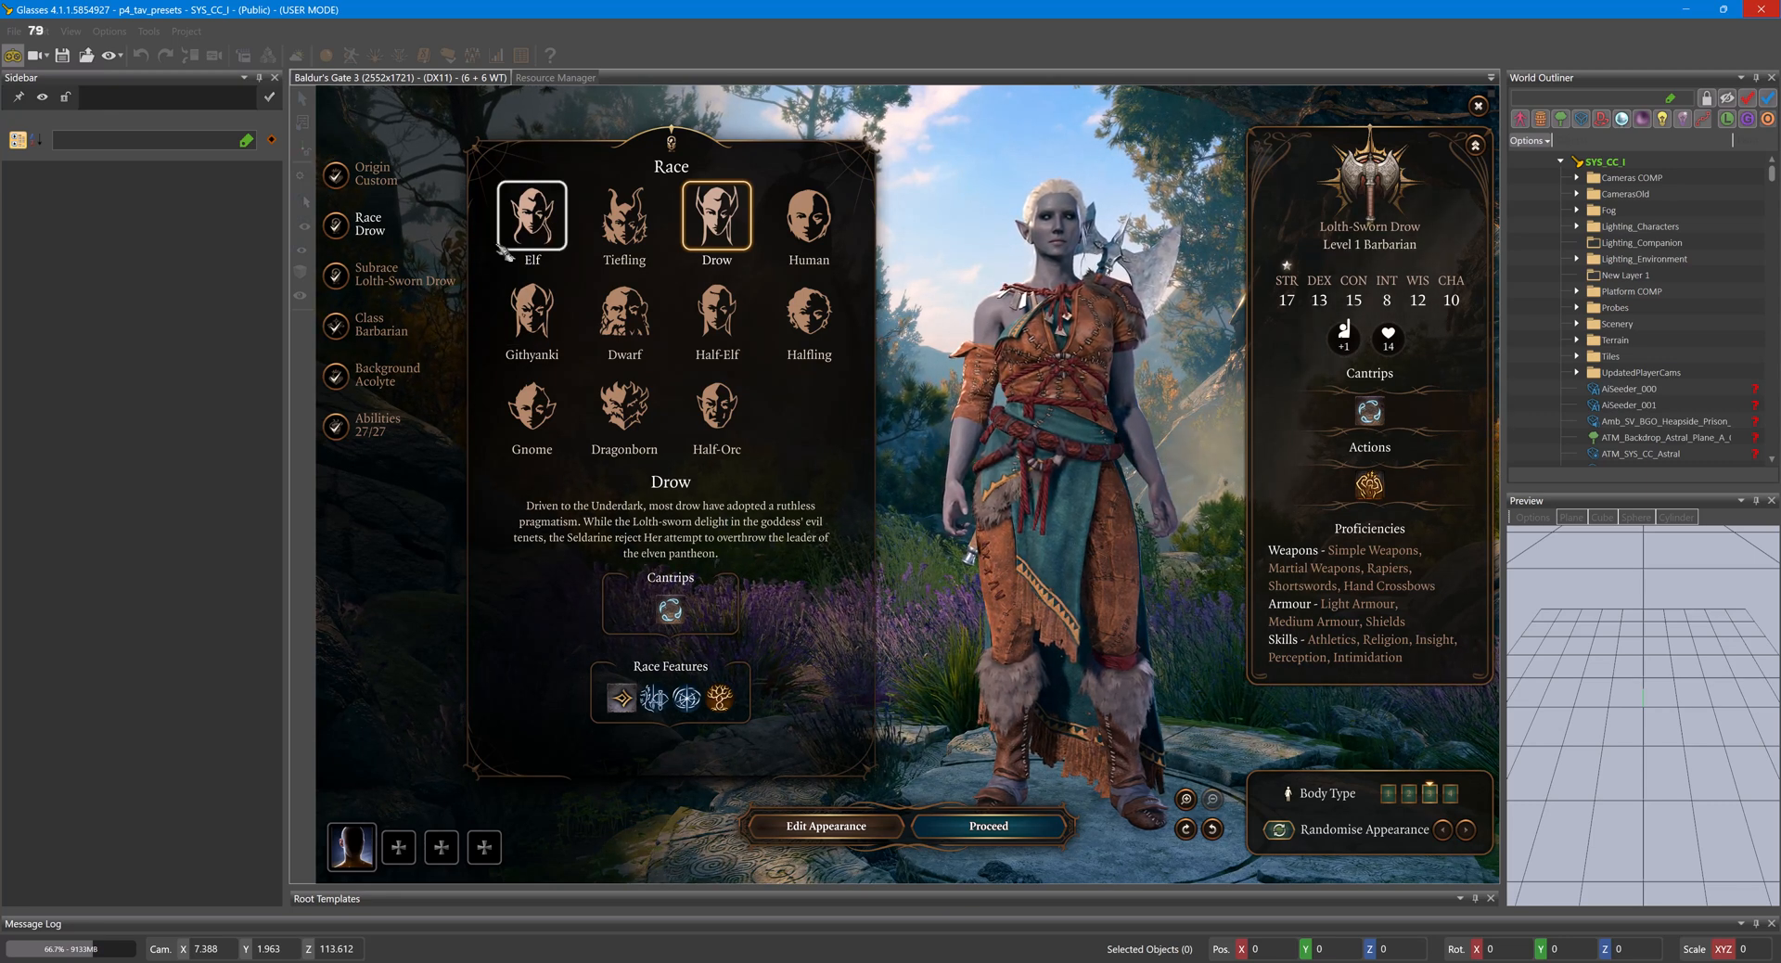
pyautogui.click(531, 314)
pyautogui.click(1430, 793)
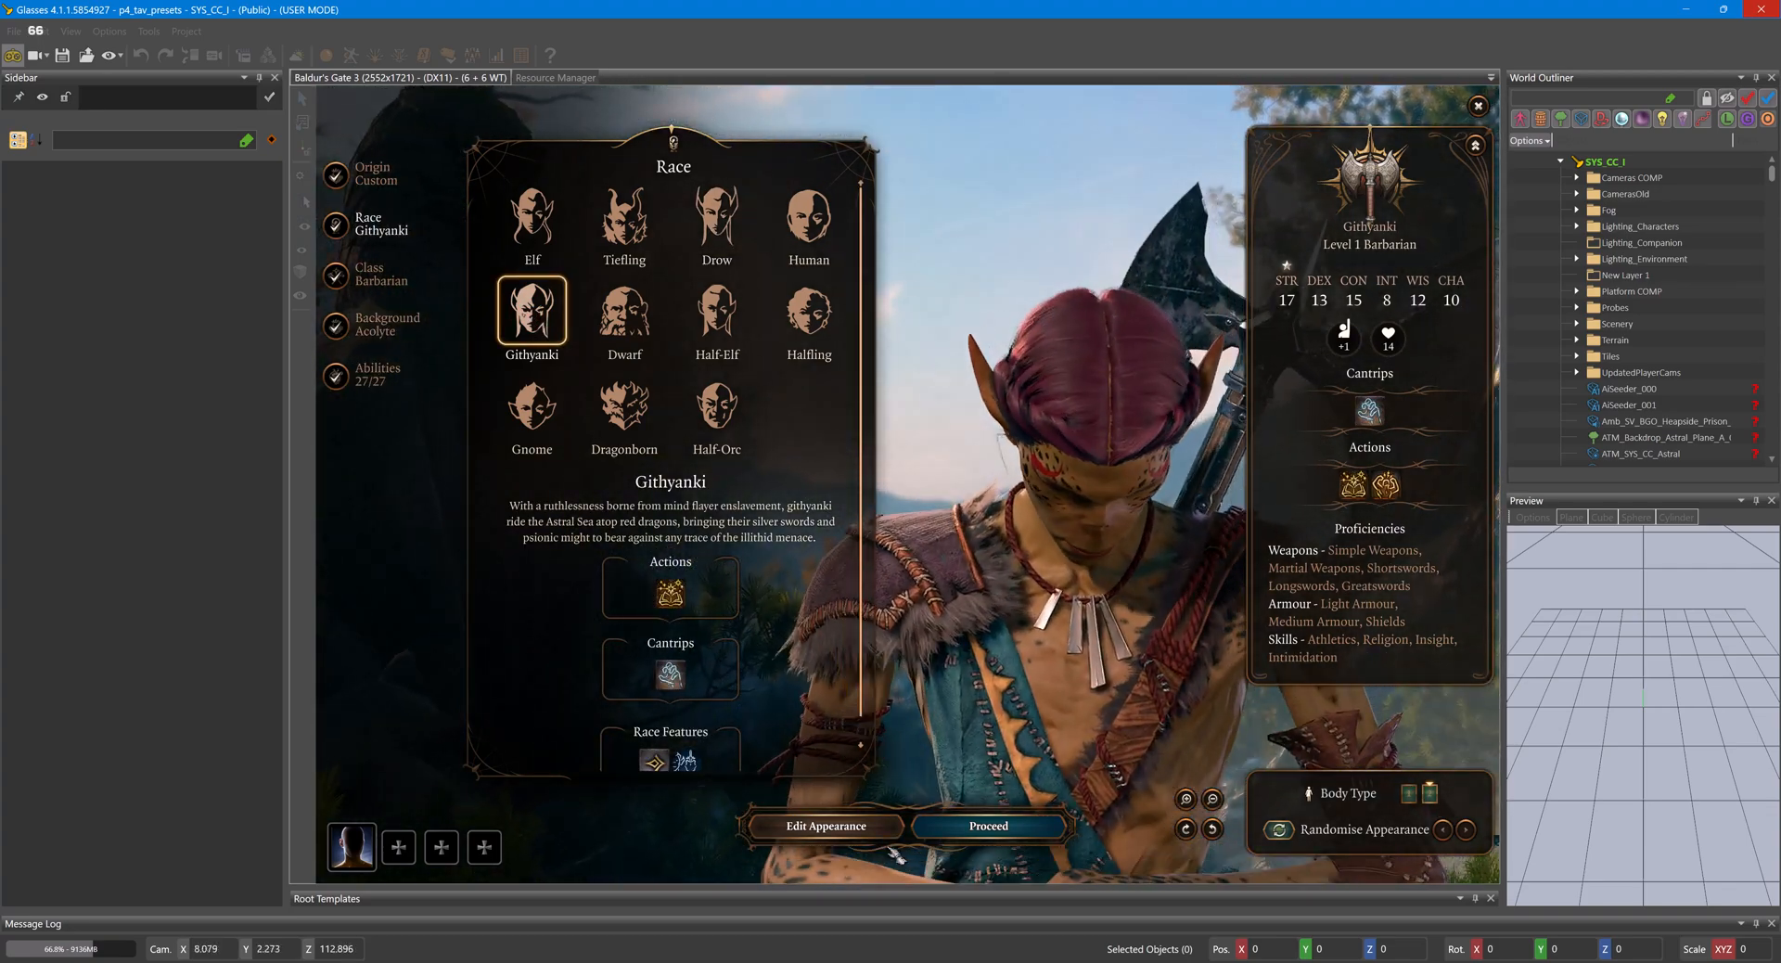
pyautogui.click(886, 835)
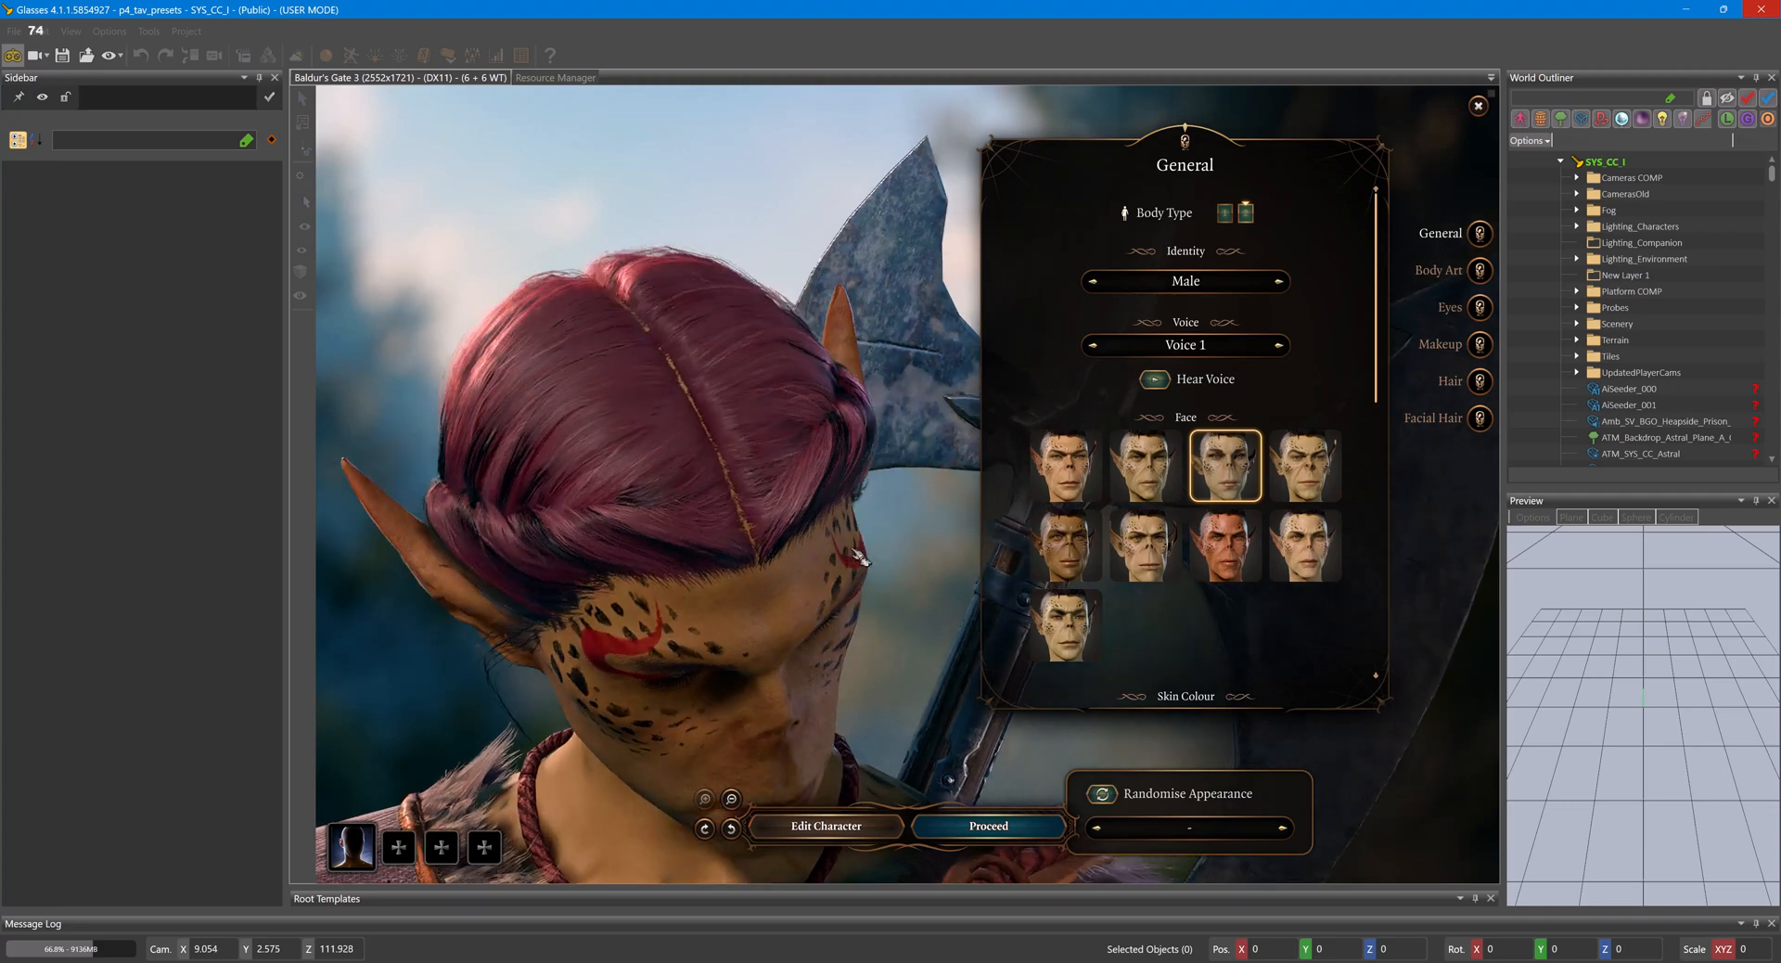
# - Examine the Githyanki's face, tattoo style and hair settings, including the highlights colour, from several angles
pyautogui.scroll(-3, 1230, 545)
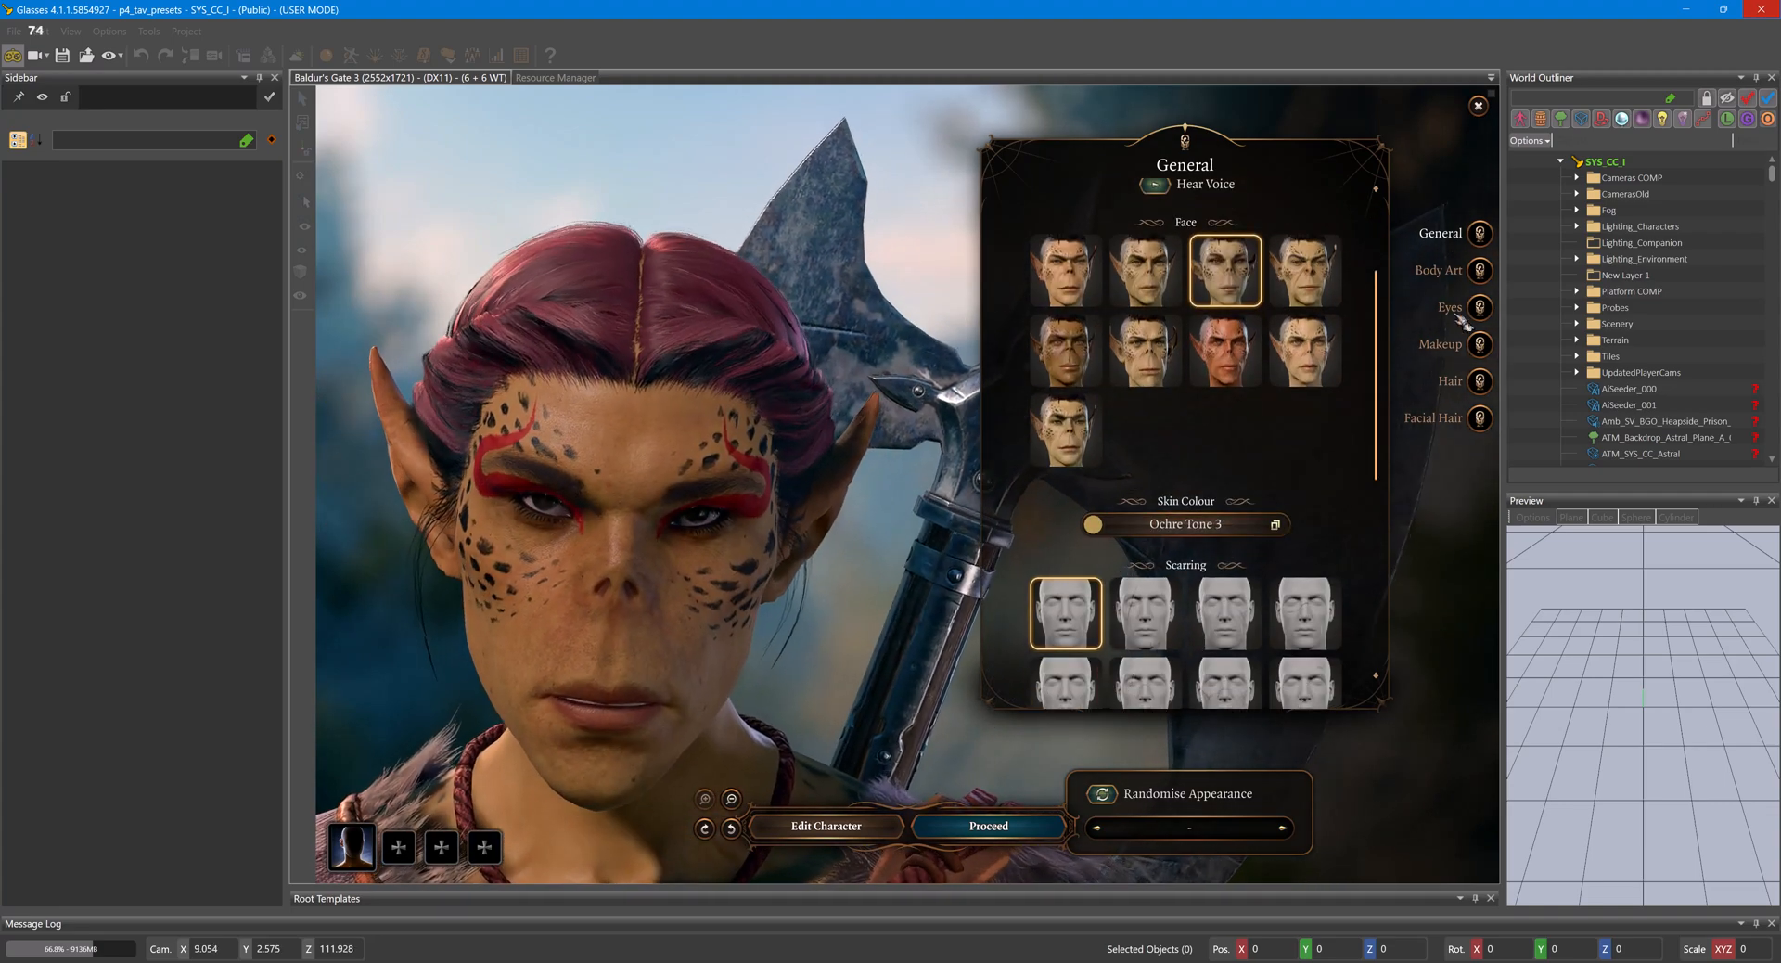
pyautogui.click(1480, 271)
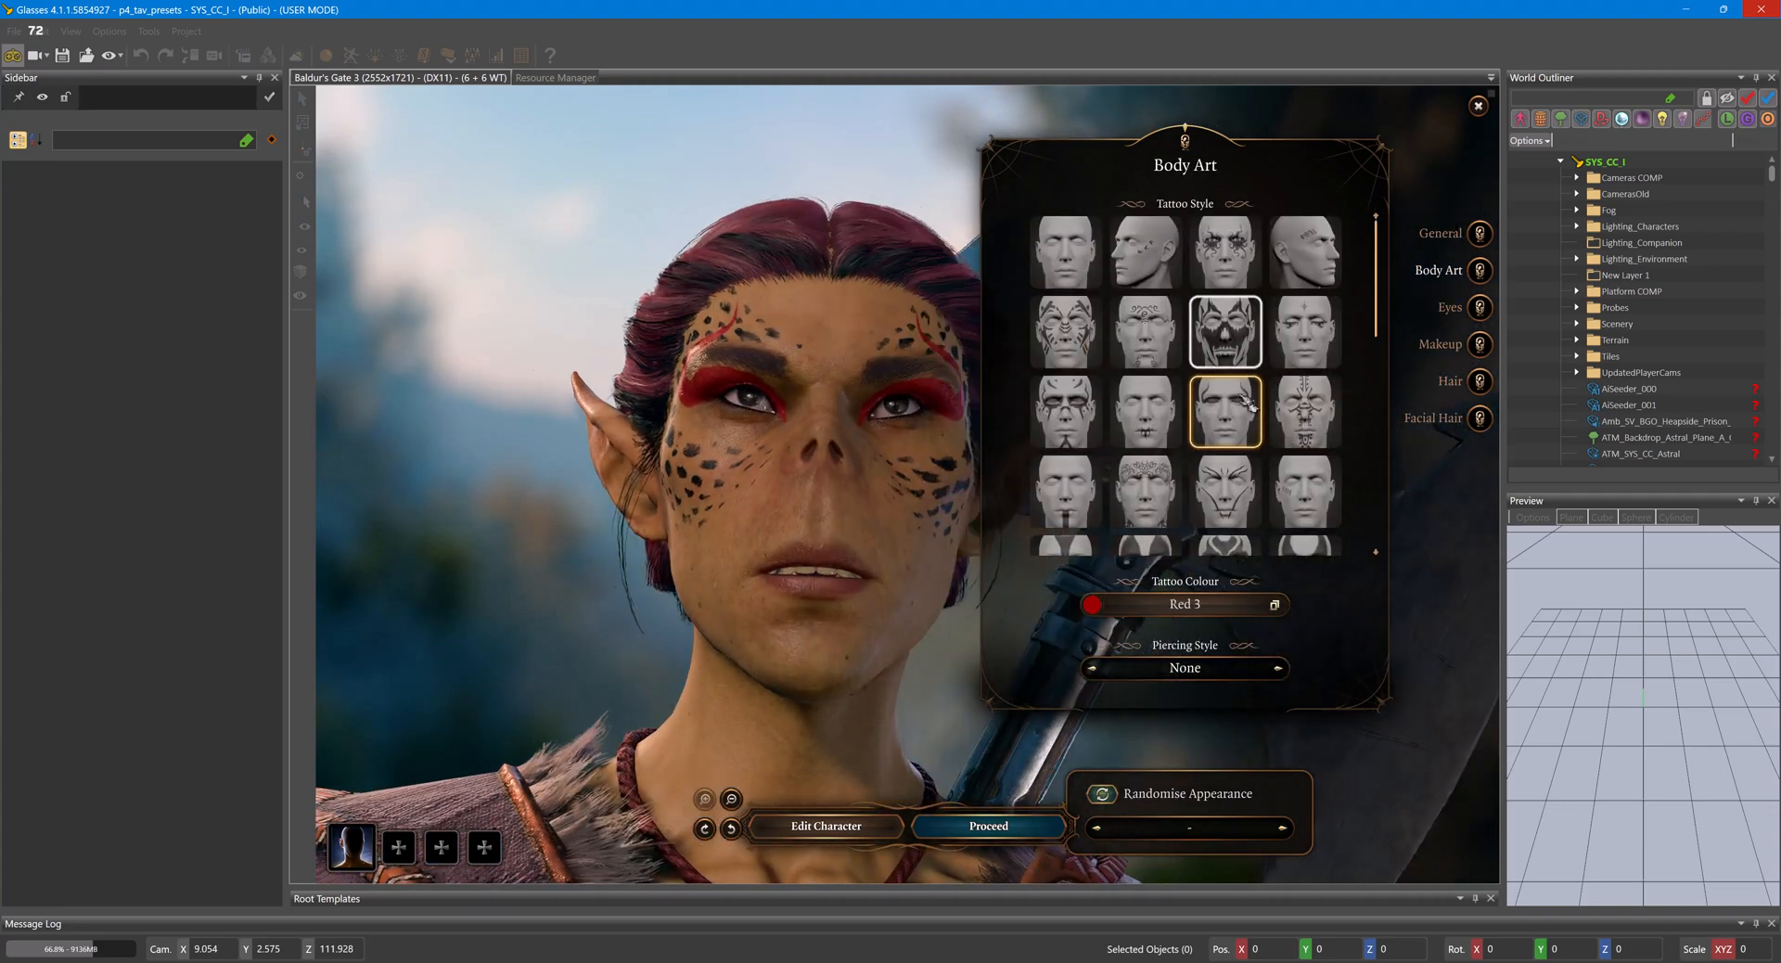
pyautogui.moveTo(786, 662); pyautogui.dragTo(556, 638)
pyautogui.click(1488, 380)
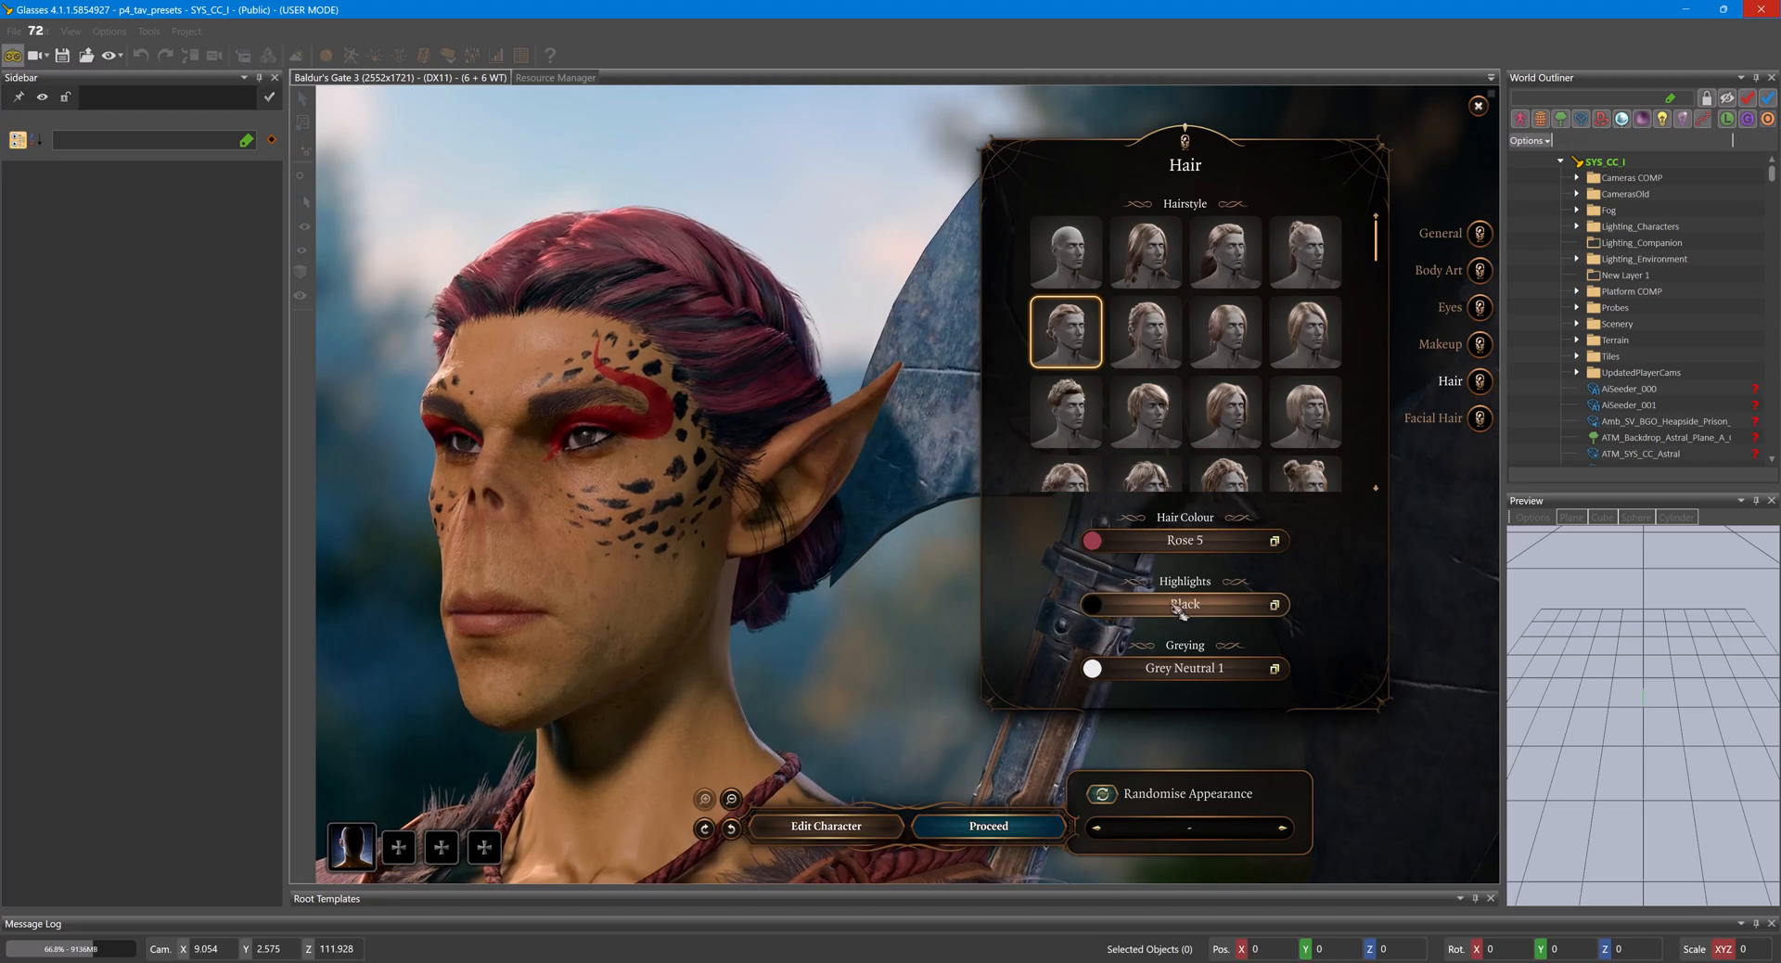
pyautogui.moveTo(431, 570); pyautogui.dragTo(688, 584)
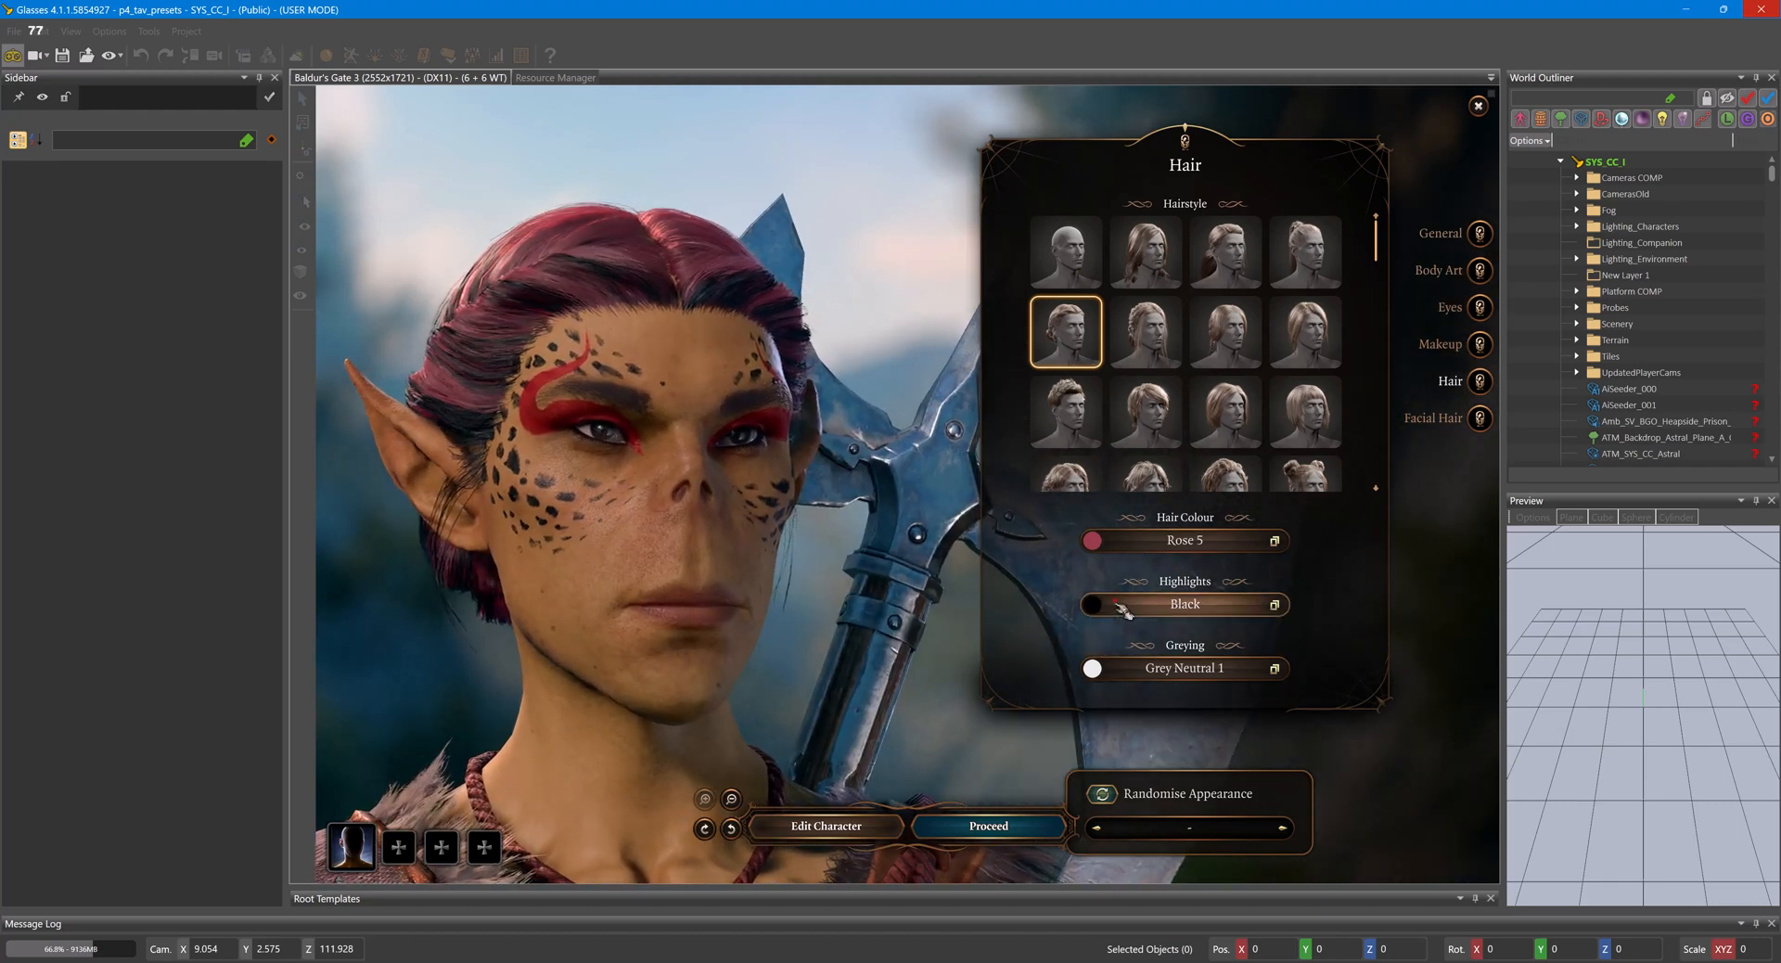
pyautogui.click(1185, 604)
pyautogui.click(1186, 655)
pyautogui.moveTo(928, 640); pyautogui.dragTo(524, 653)
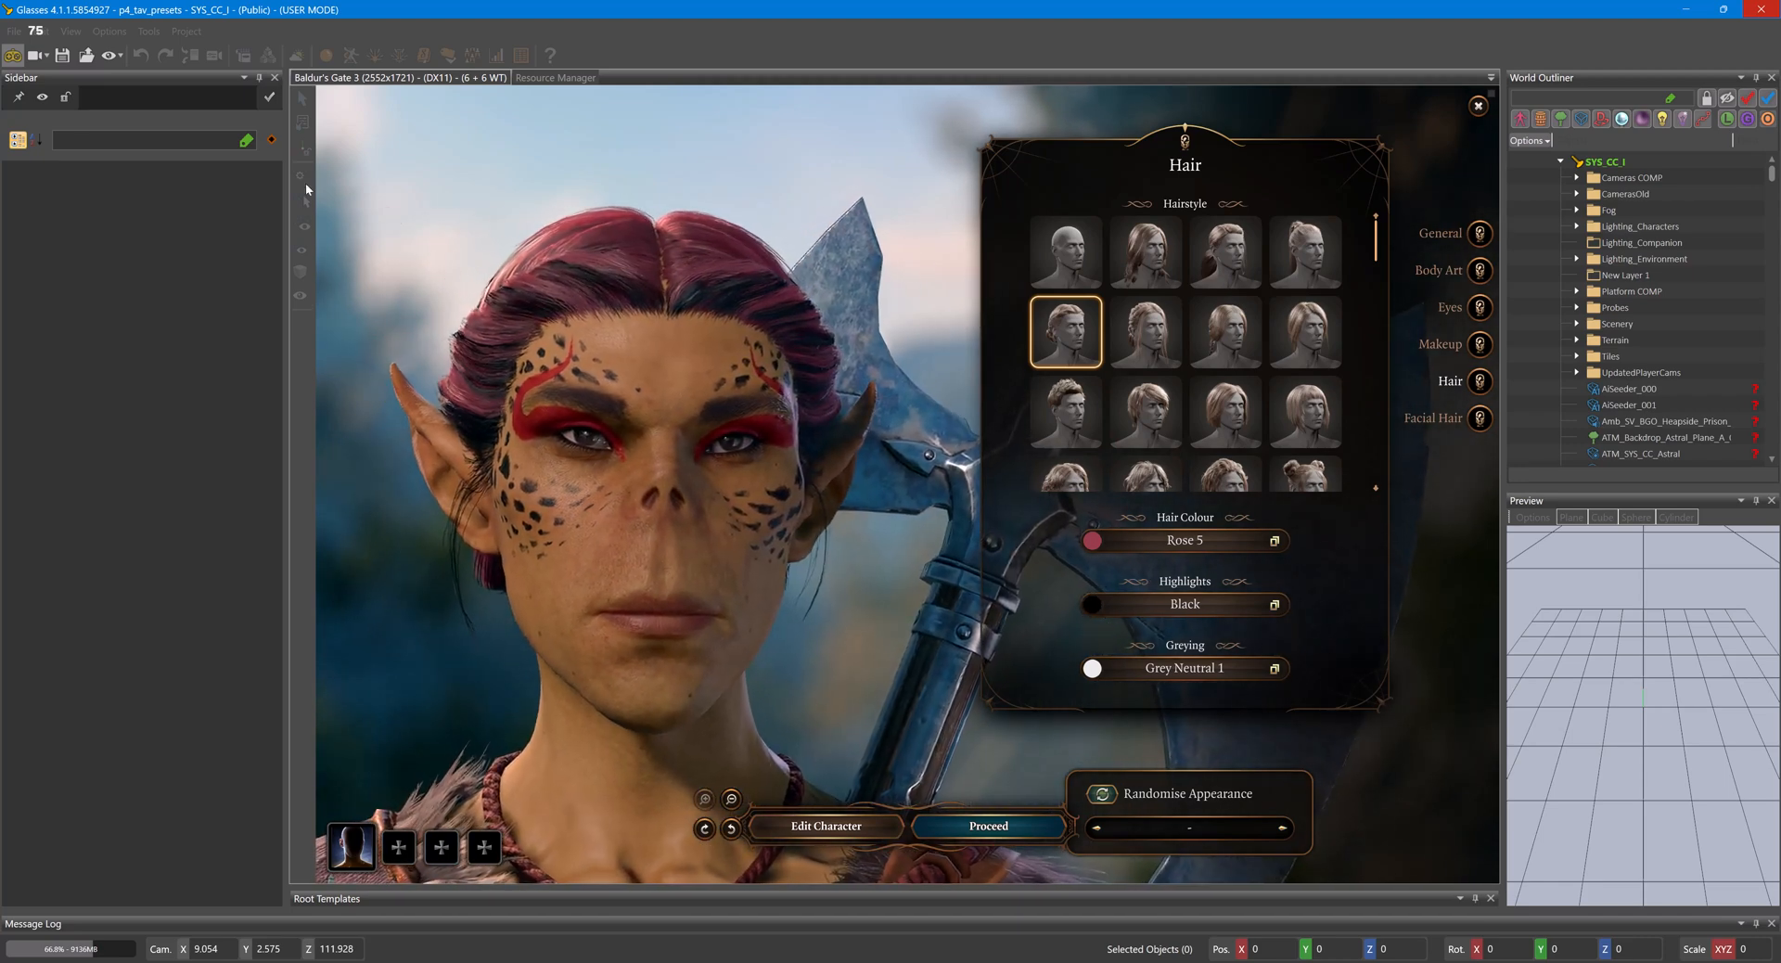
# - Leave game mode and open the BASE_Githyanki_Male_Player visual in the Character Editor
pyautogui.click(13, 56)
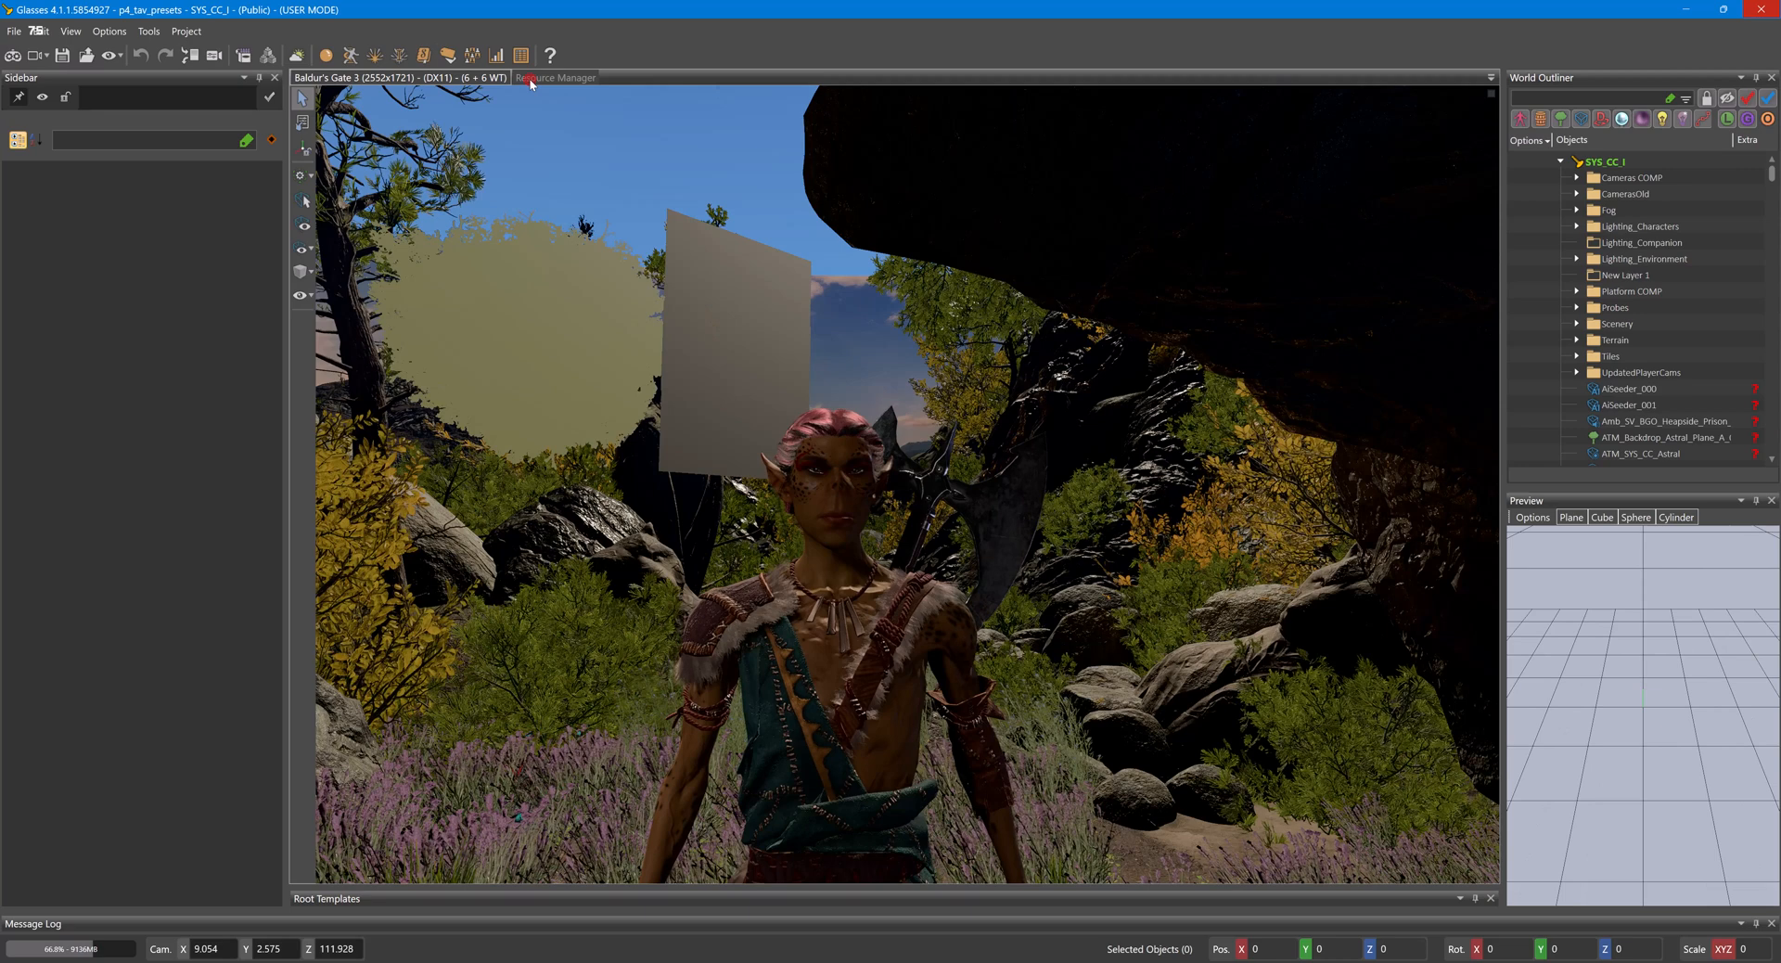
pyautogui.click(425, 57)
pyautogui.doubleClick(621, 136)
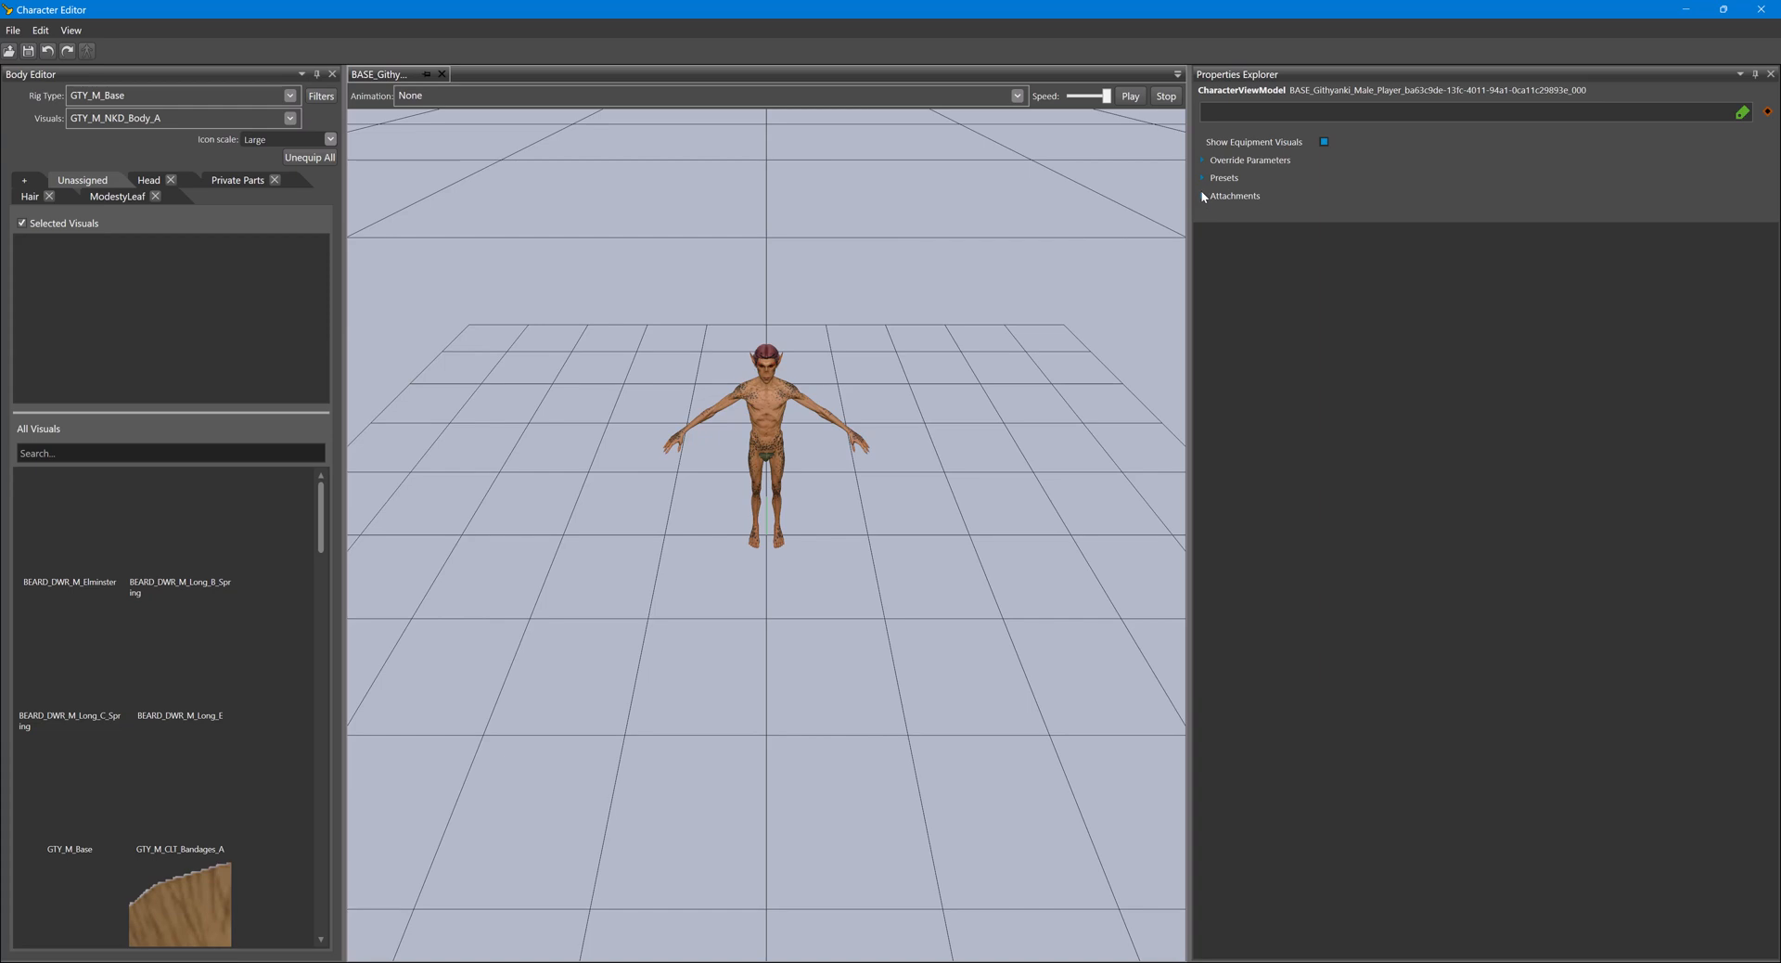
# - Examine the 04Tattoo preset parameters of the male Githyanki player visual, including tattoo colour, index and intensity
pyautogui.click(1201, 178)
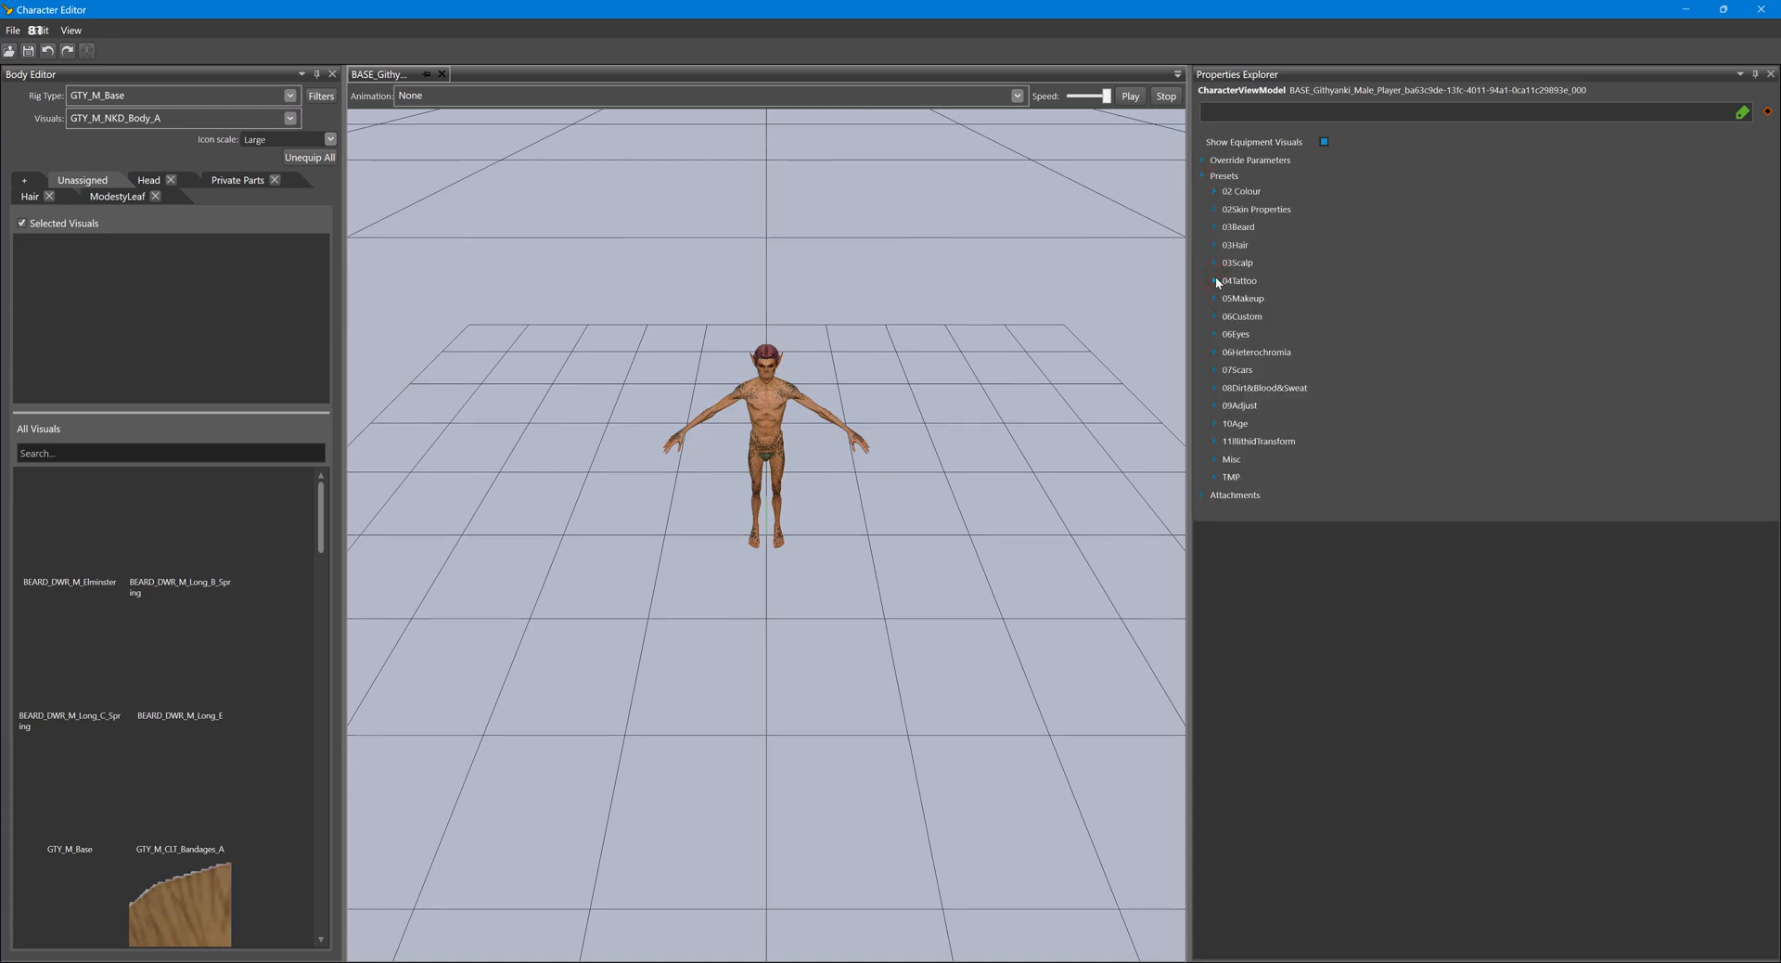
pyautogui.click(1215, 281)
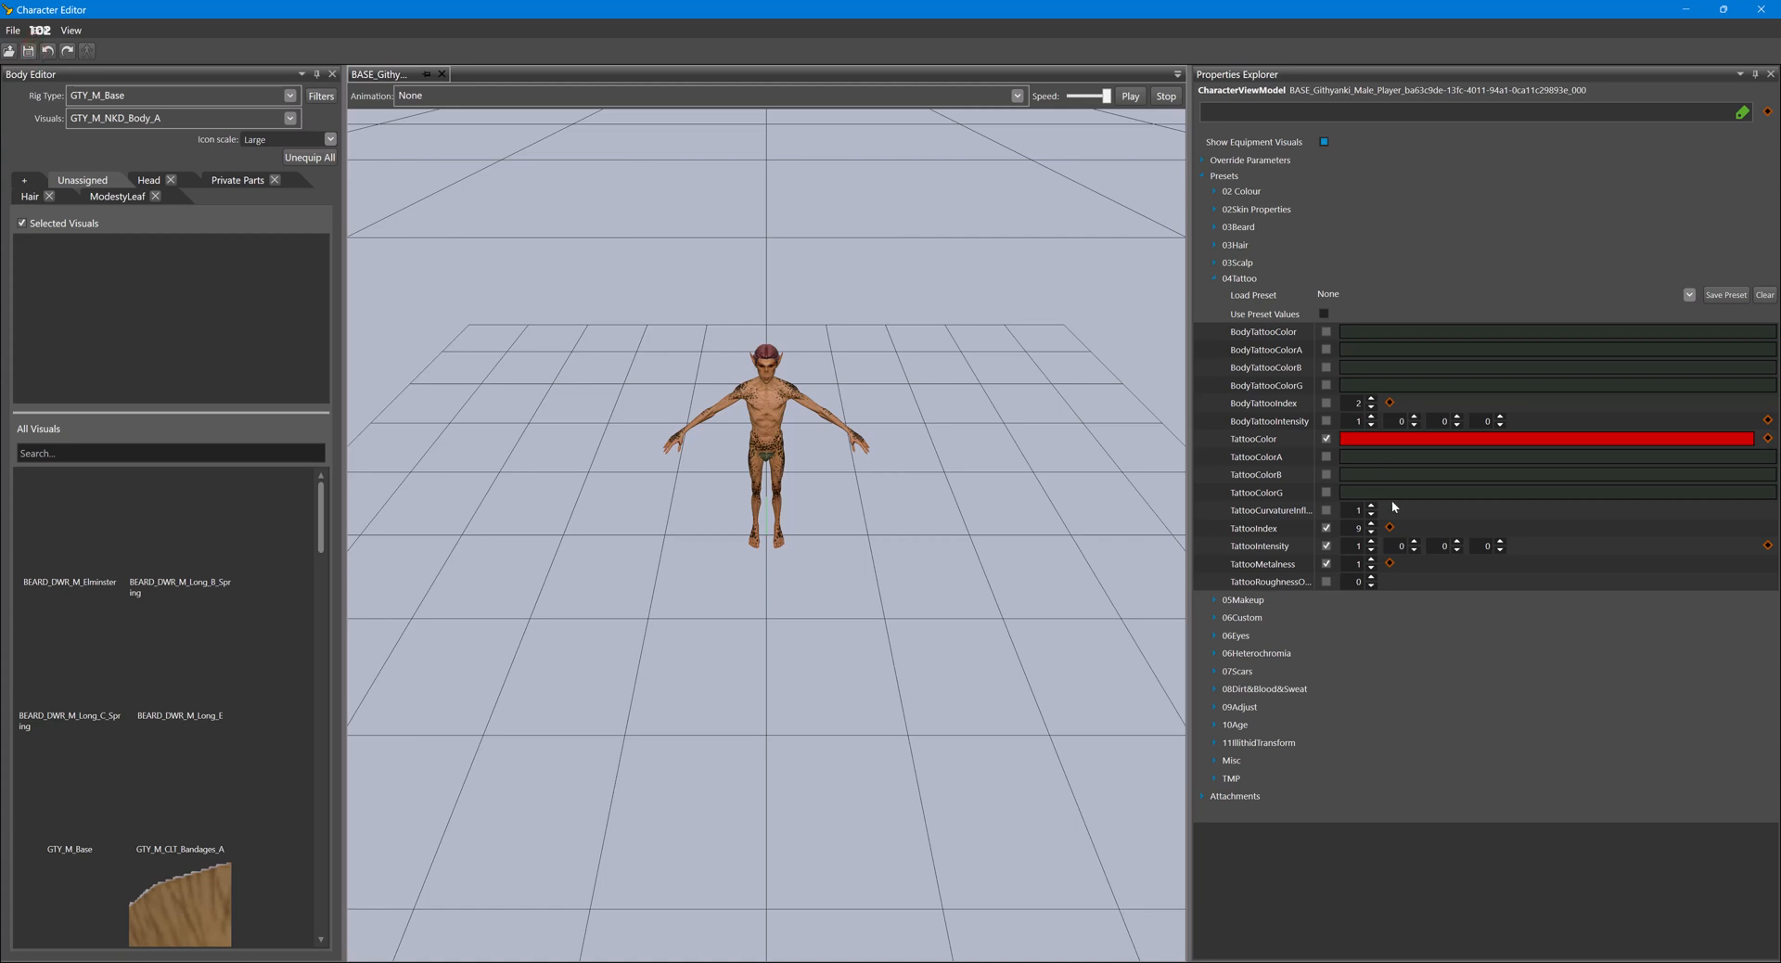
pyautogui.click(1687, 11)
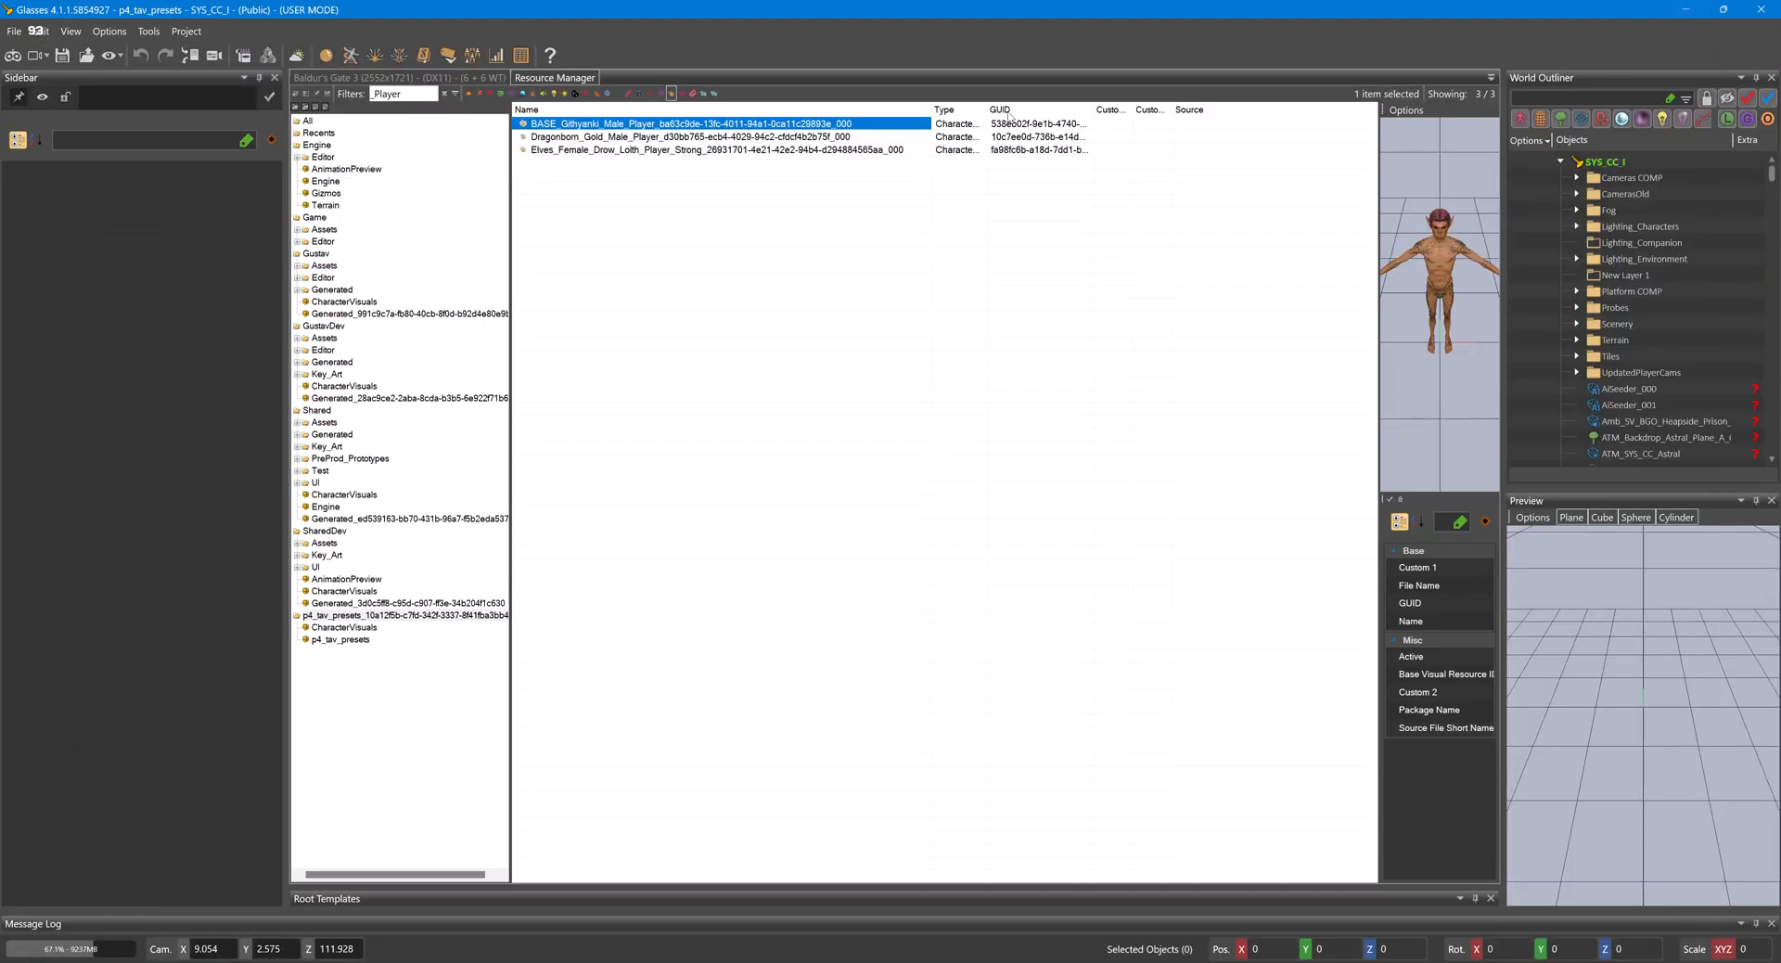
# - Return to the level view and restart game mode to reload the character creator
pyautogui.click(464, 78)
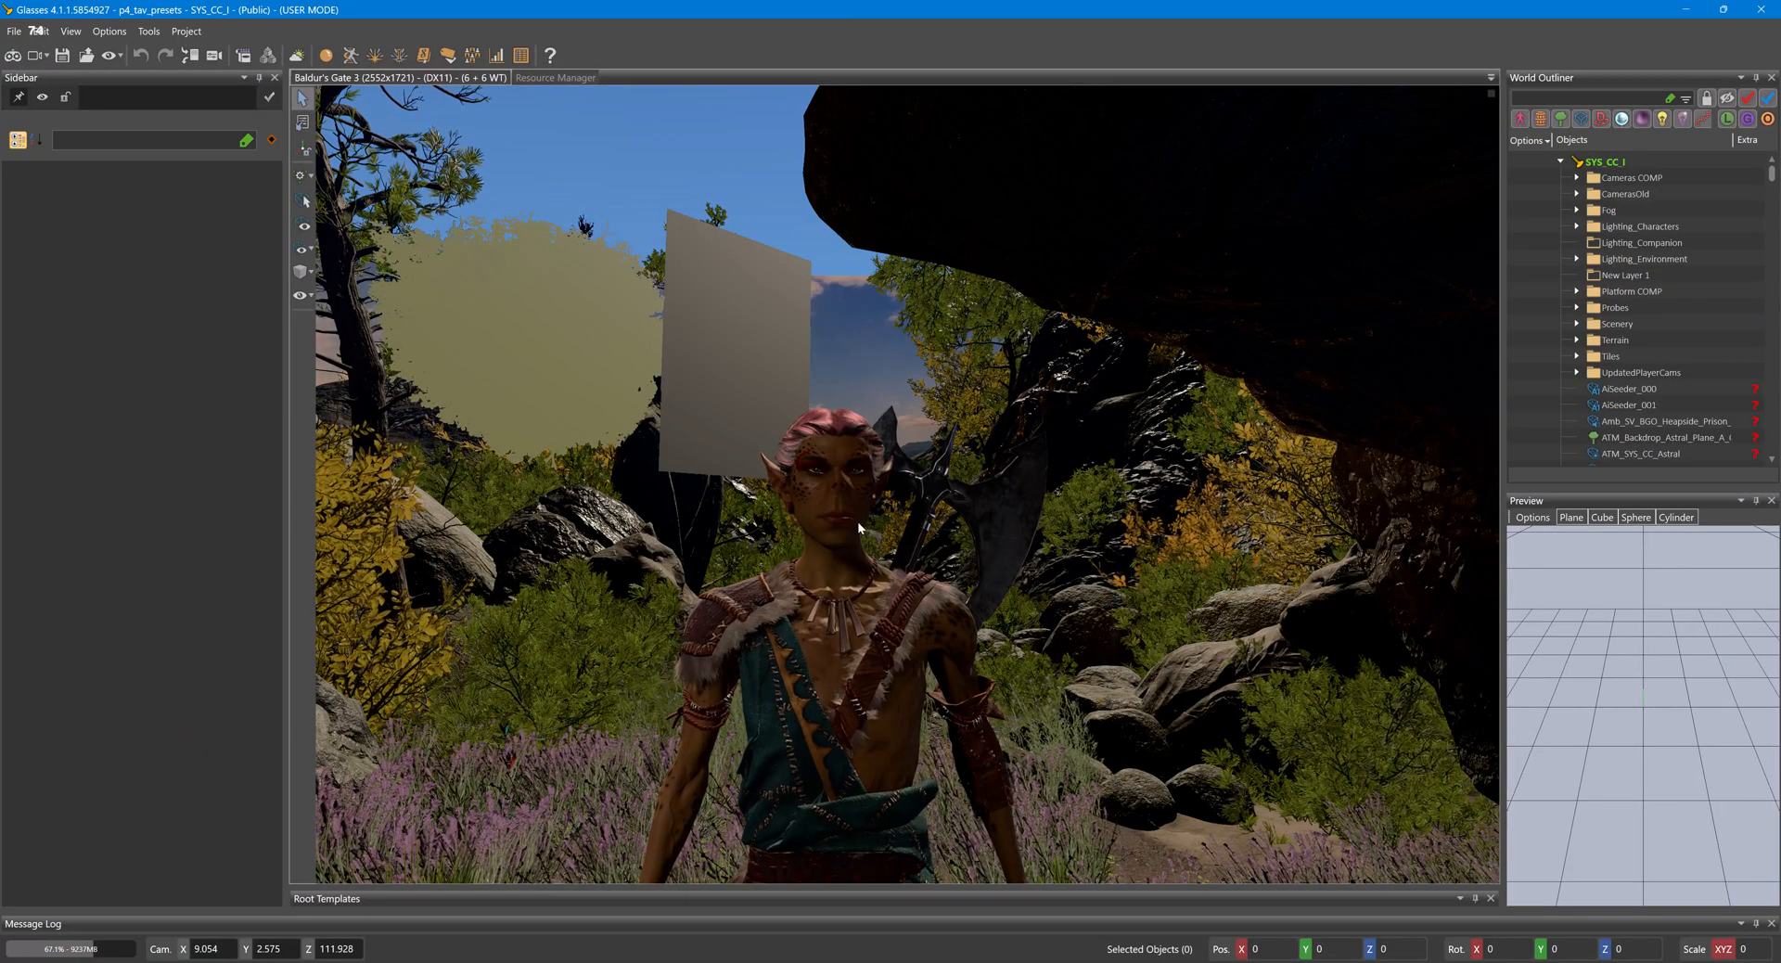
pyautogui.click(9, 57)
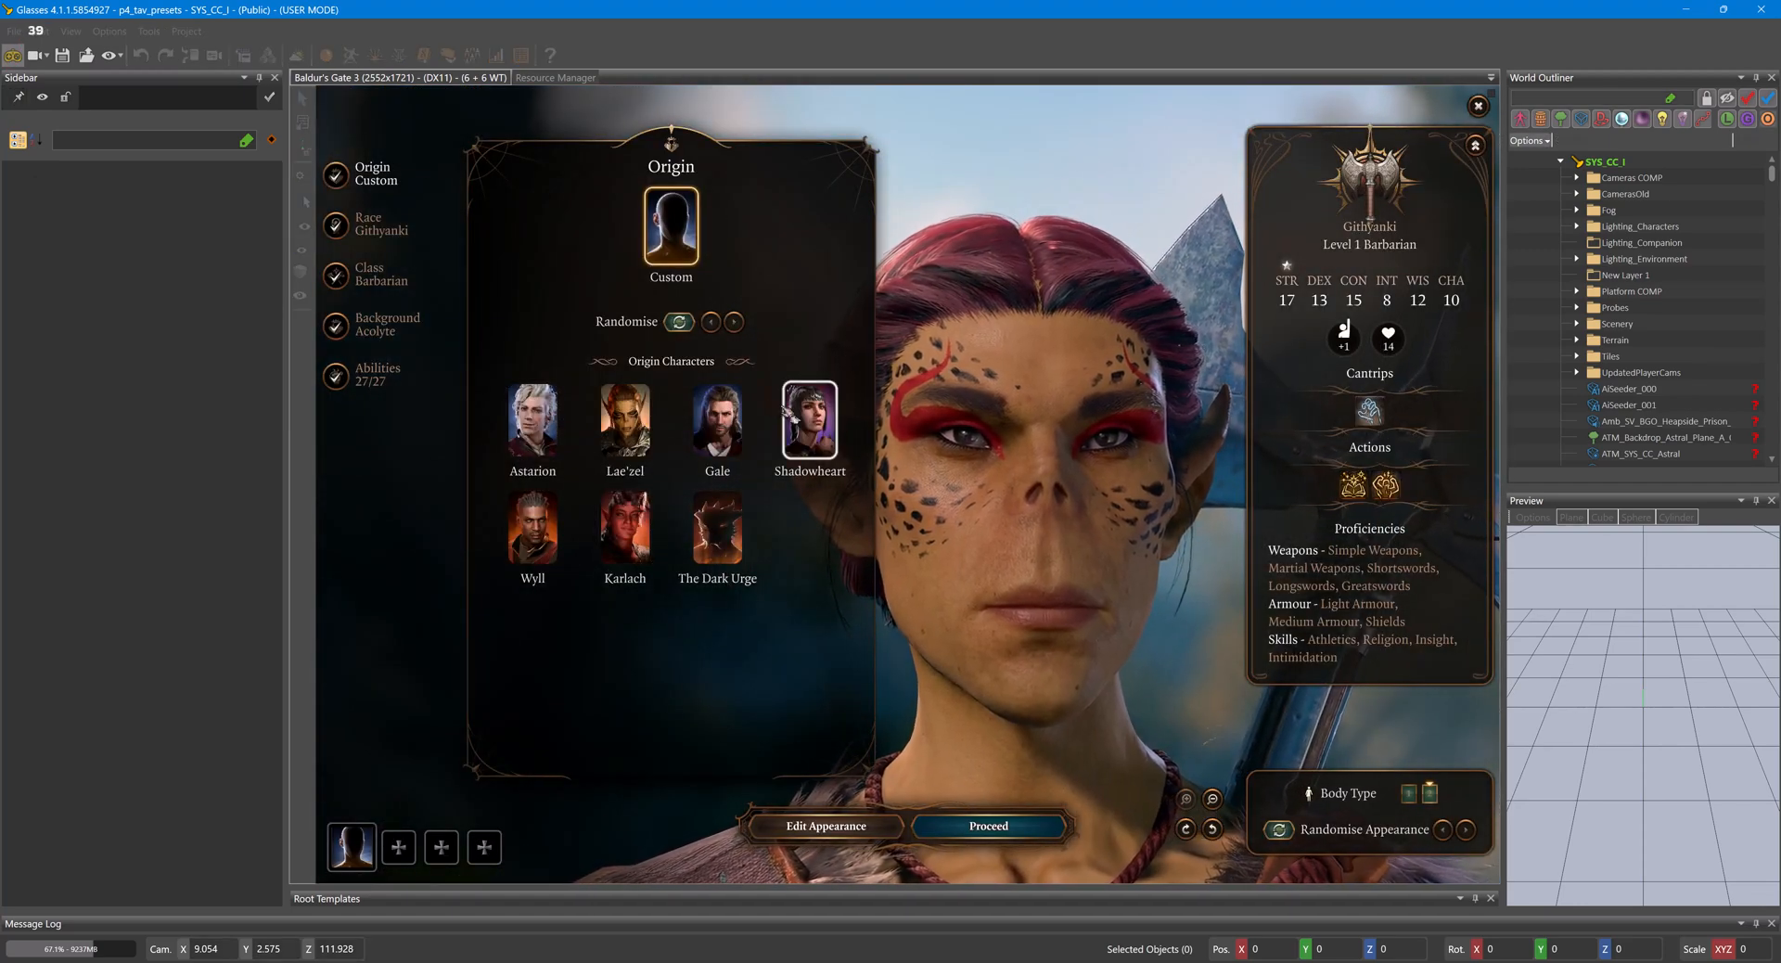
pyautogui.hotkey('ctrl', 'g')
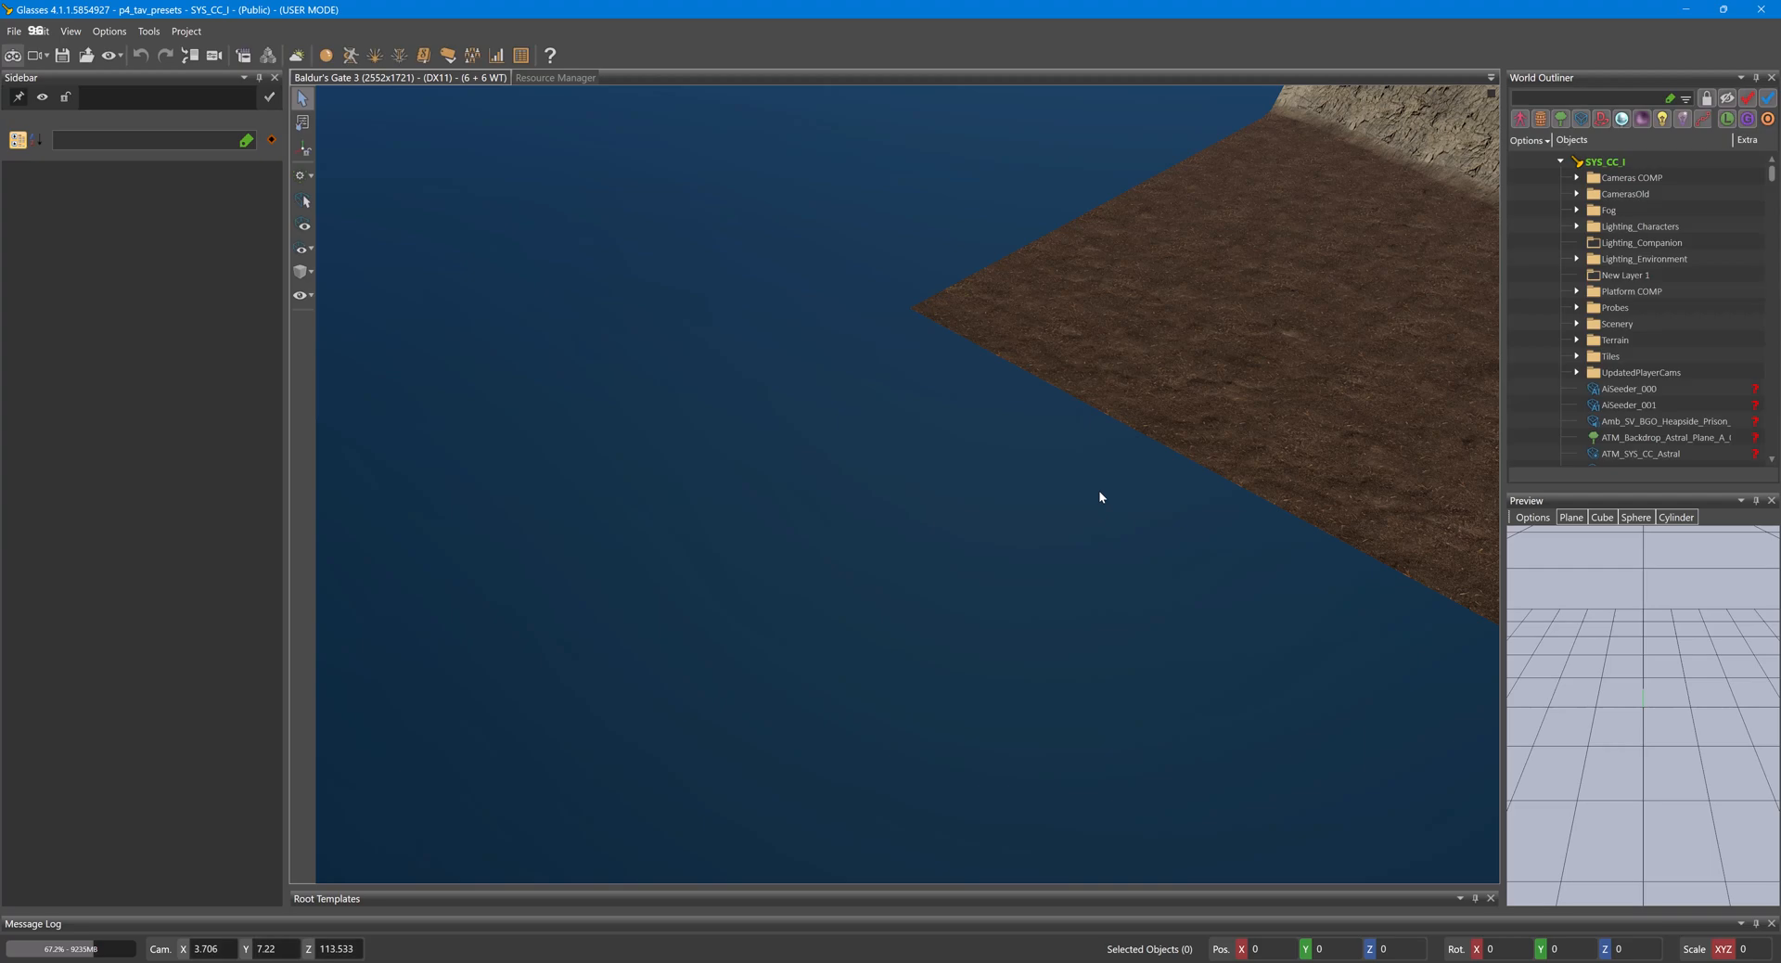
pyautogui.click(14, 56)
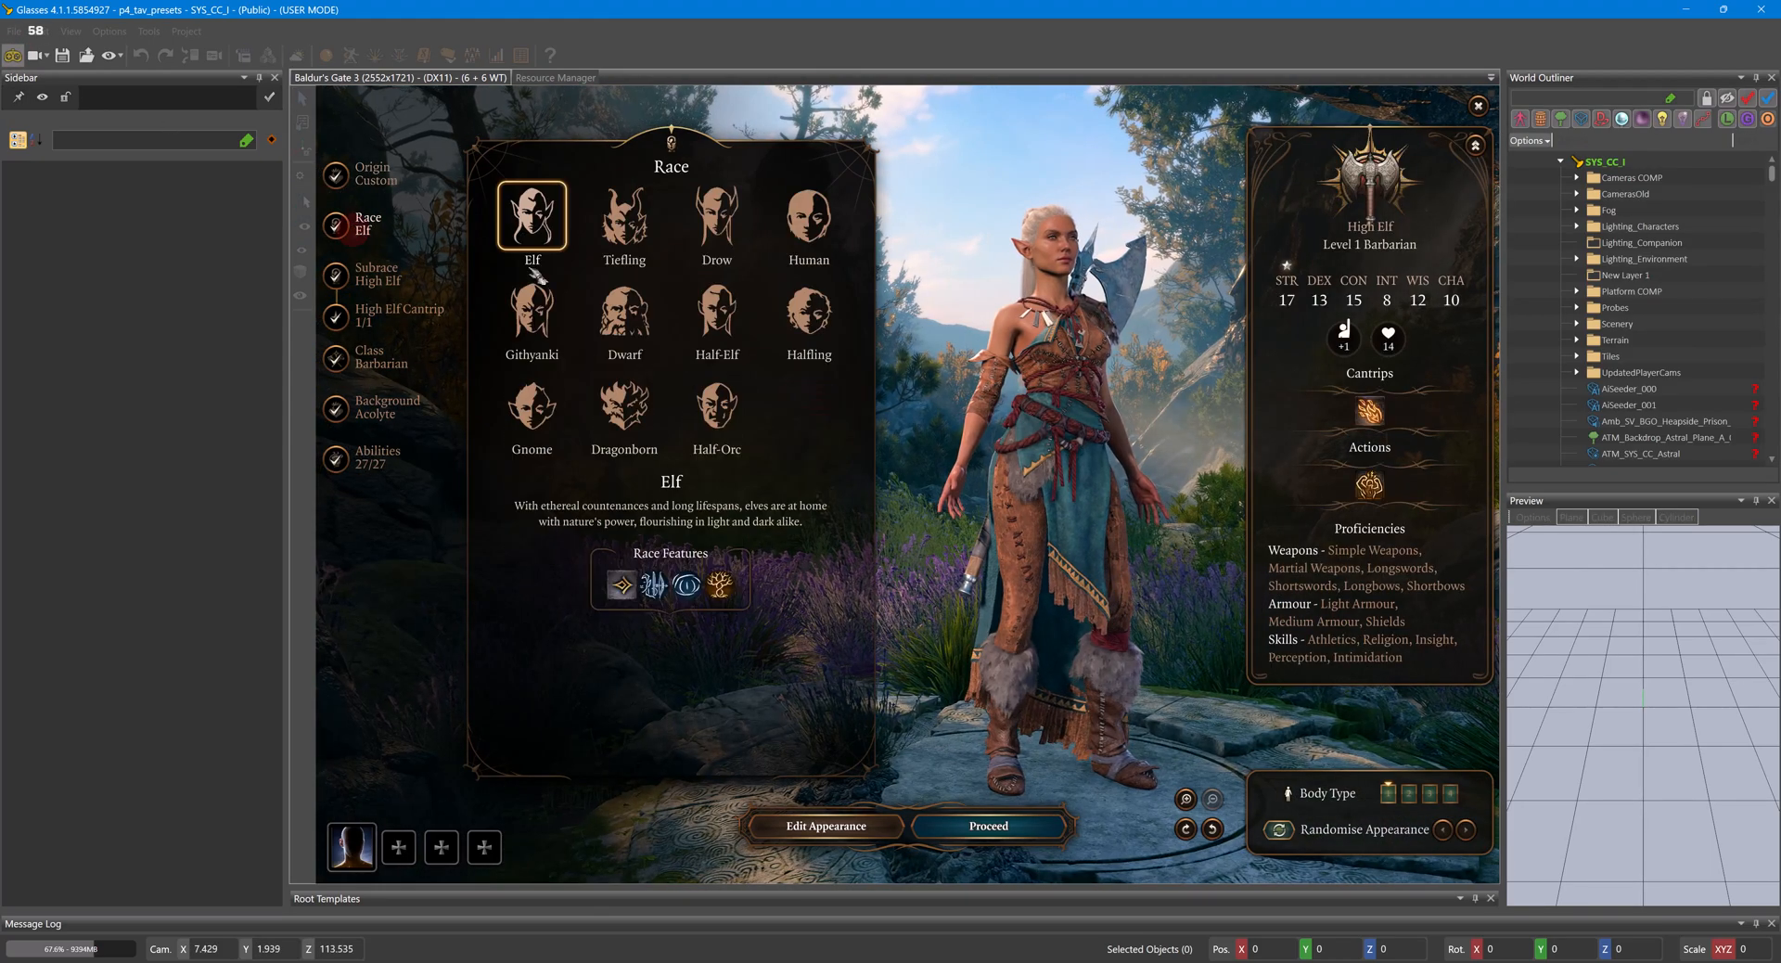
# - Change the race to Githyanki with the second body type and check its face and Body Art settings
pyautogui.click(531, 304)
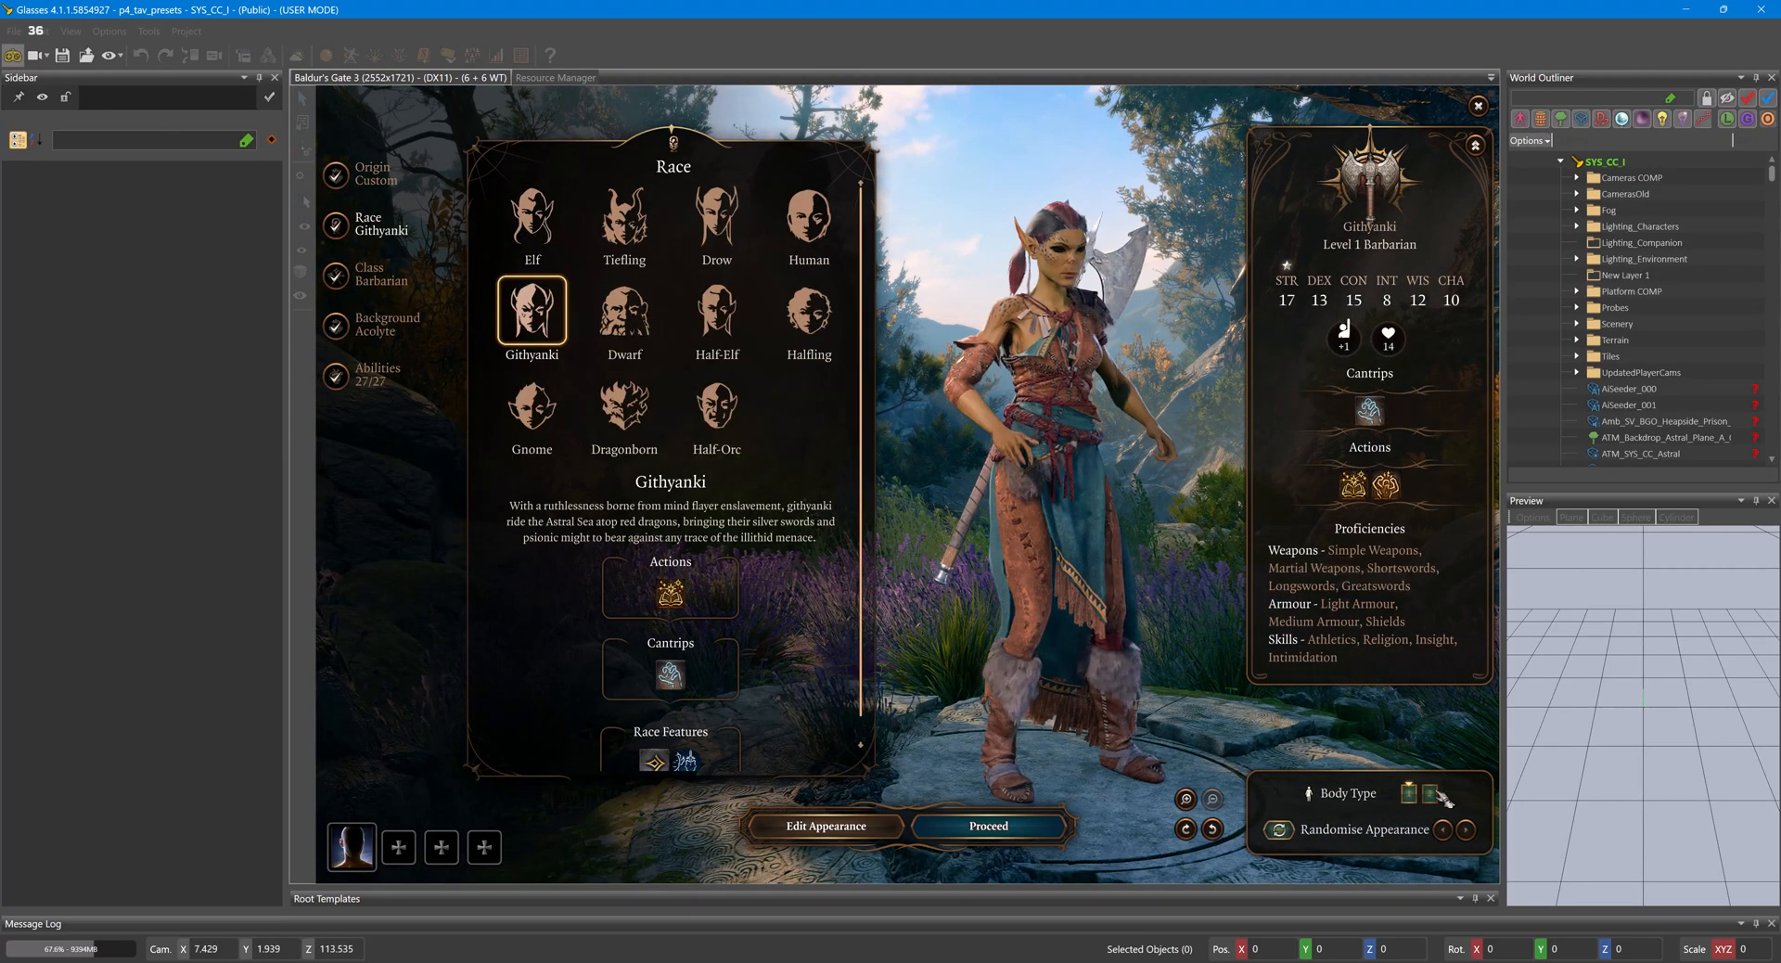
pyautogui.scroll(5, 1140, 548)
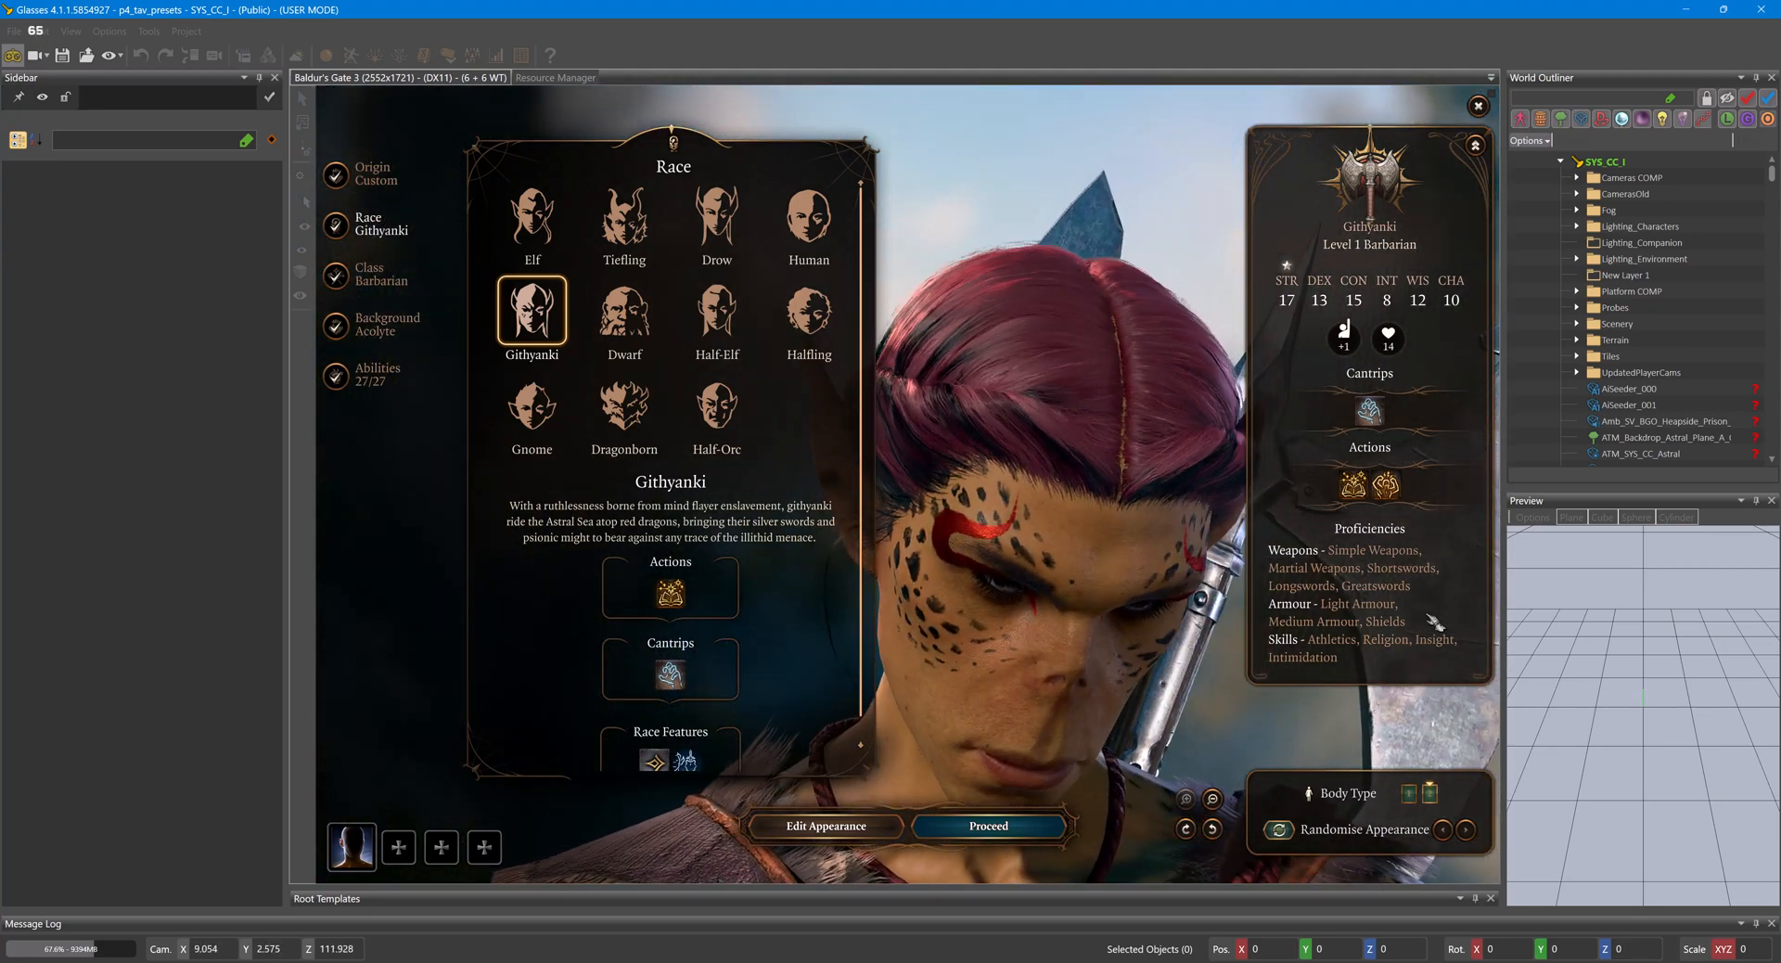
pyautogui.click(848, 826)
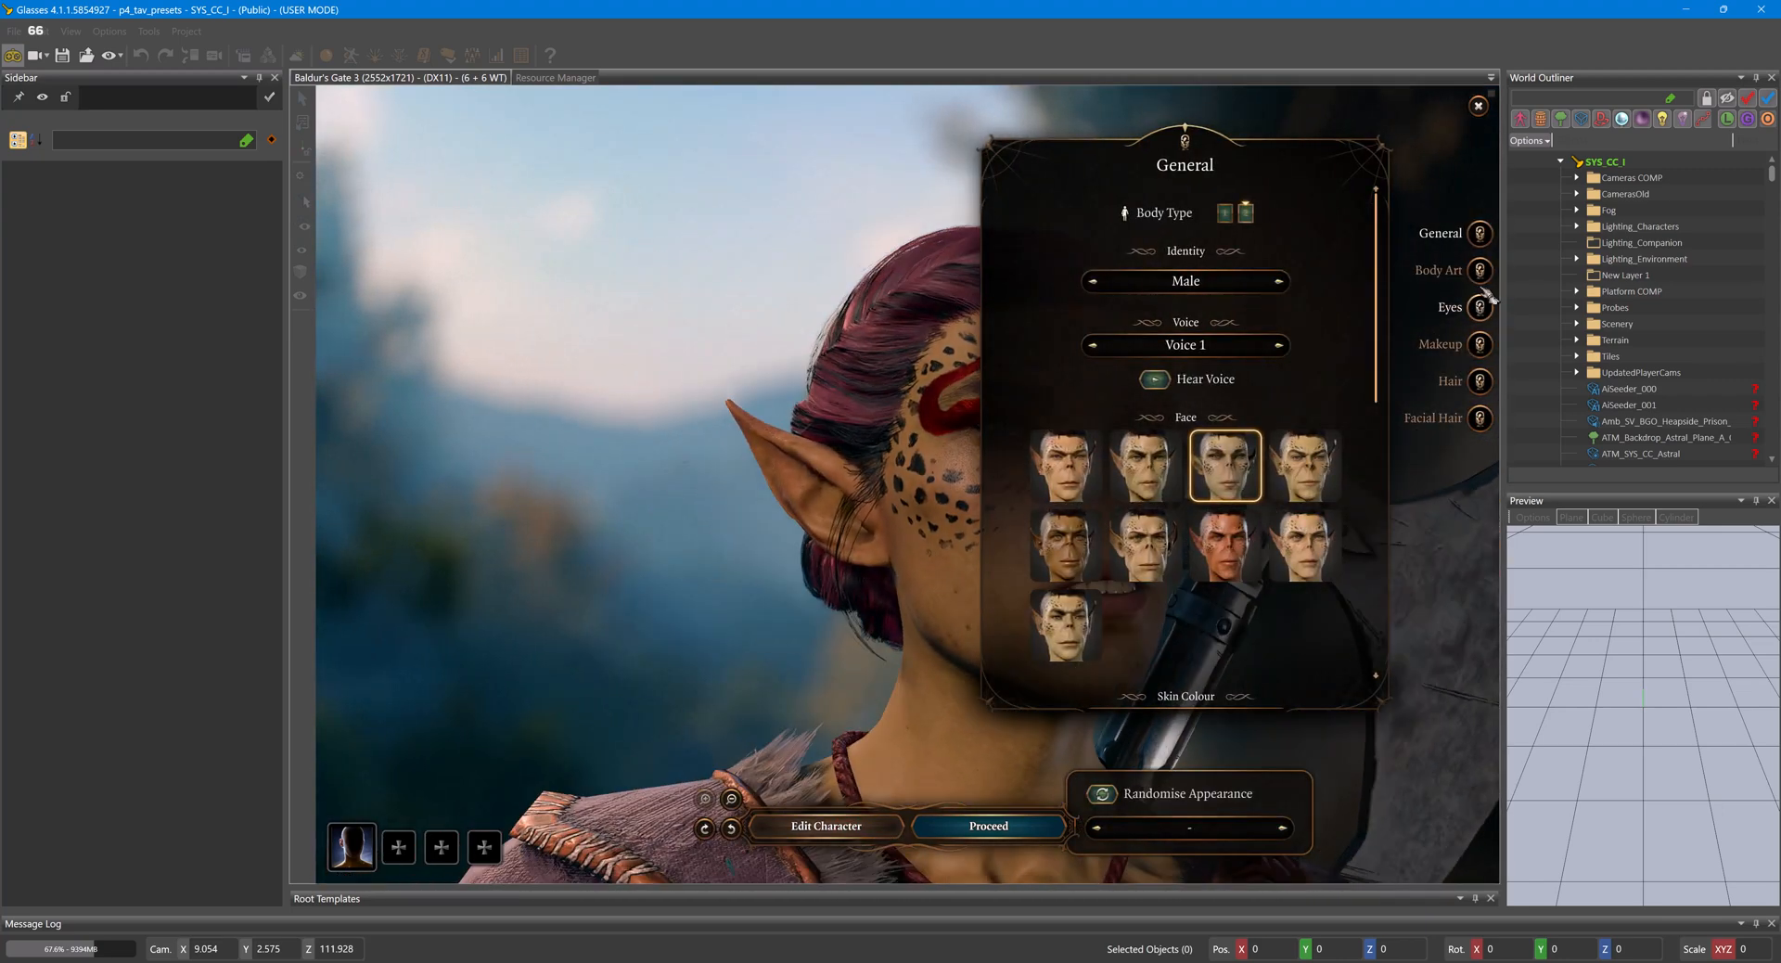
pyautogui.click(1479, 270)
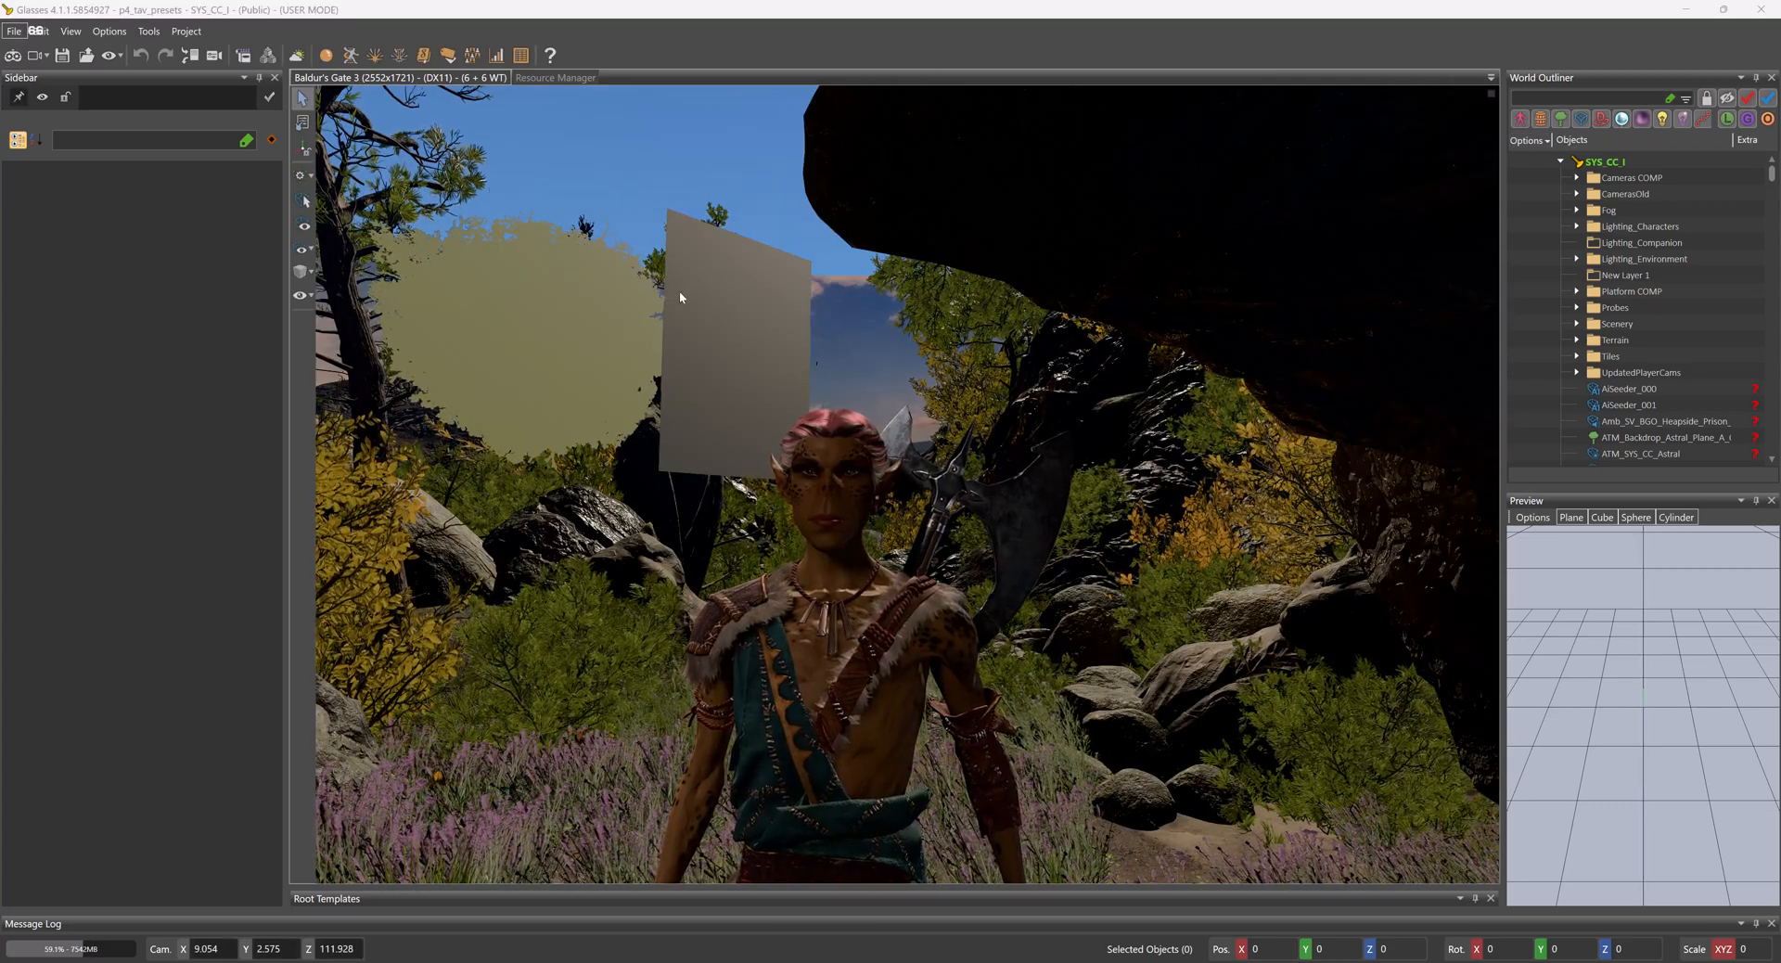
# - Open the project settings, name the project "P4 tav presets" and enter the author's name with a capital initial
pyautogui.click(186, 32)
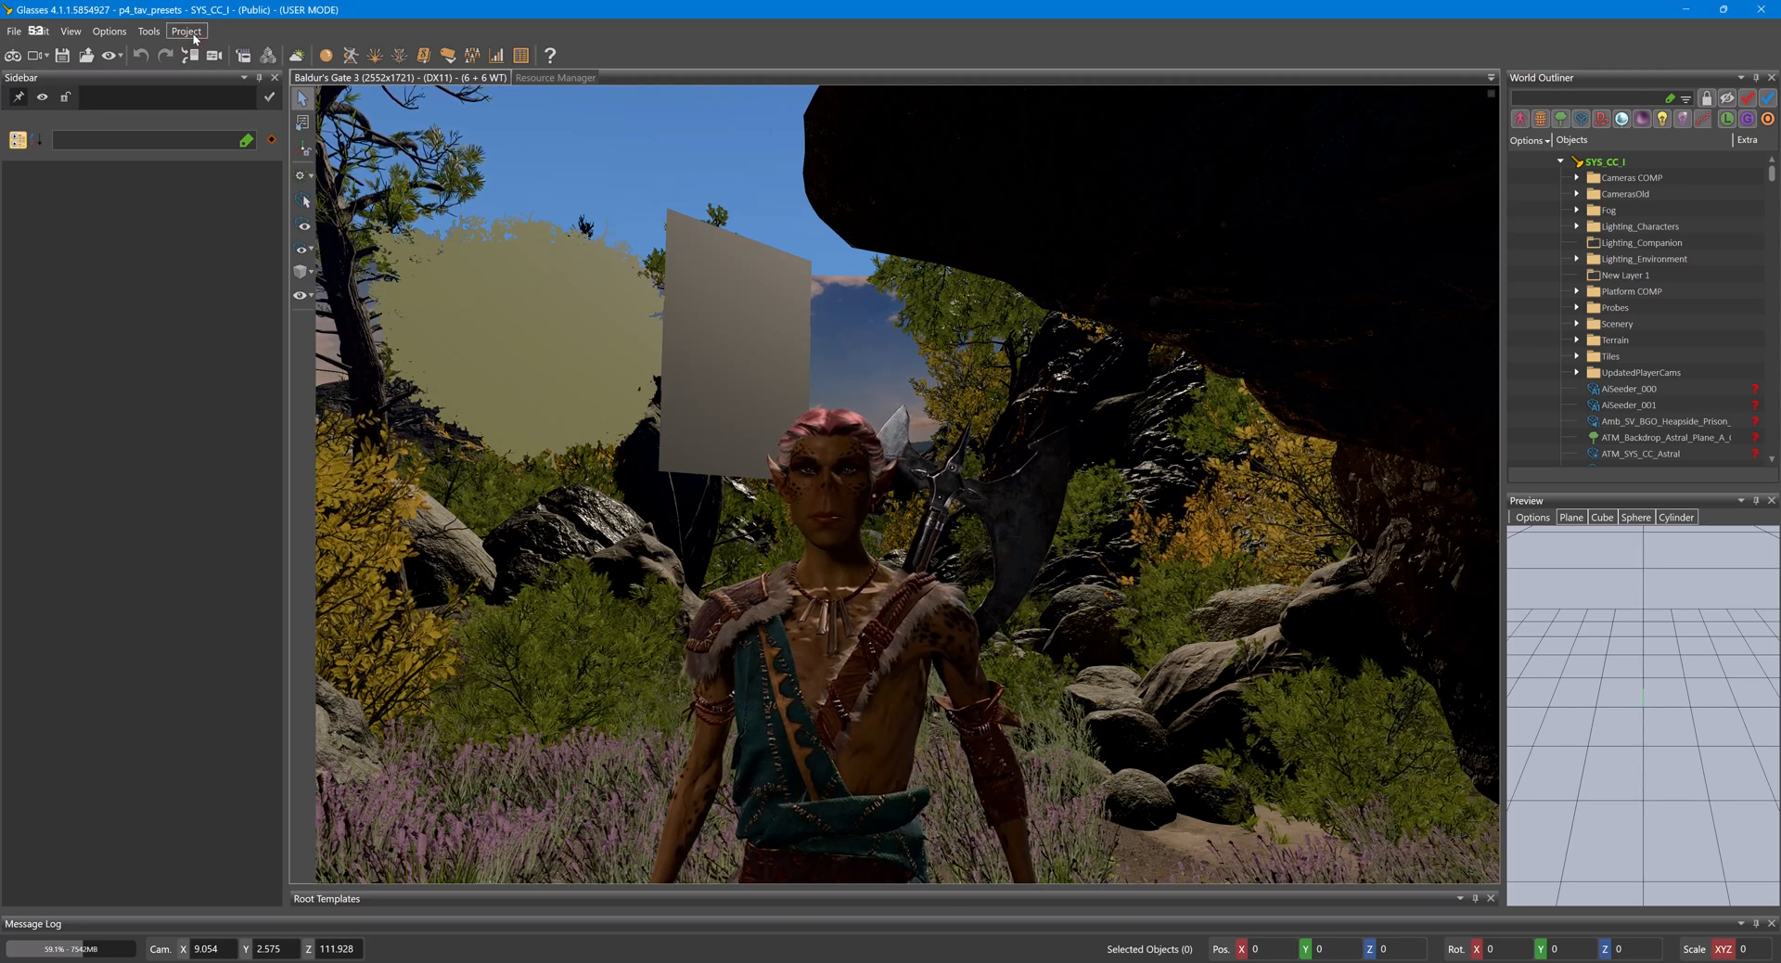
pyautogui.click(201, 45)
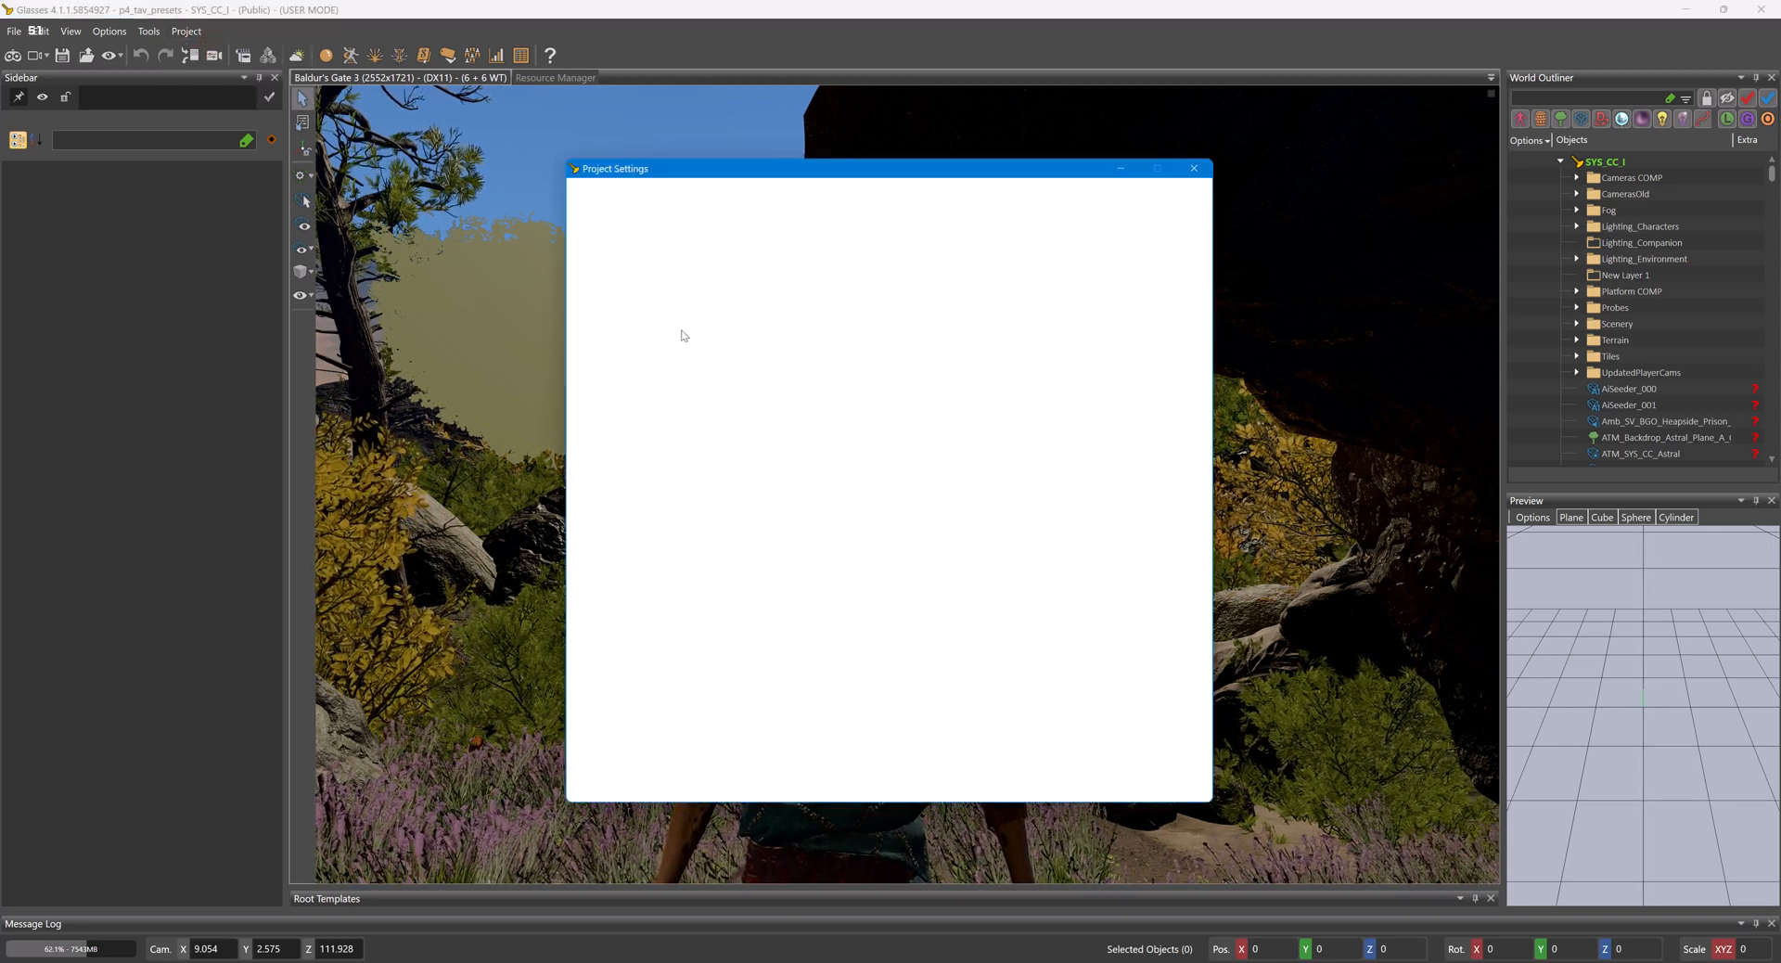
pyautogui.click(748, 329)
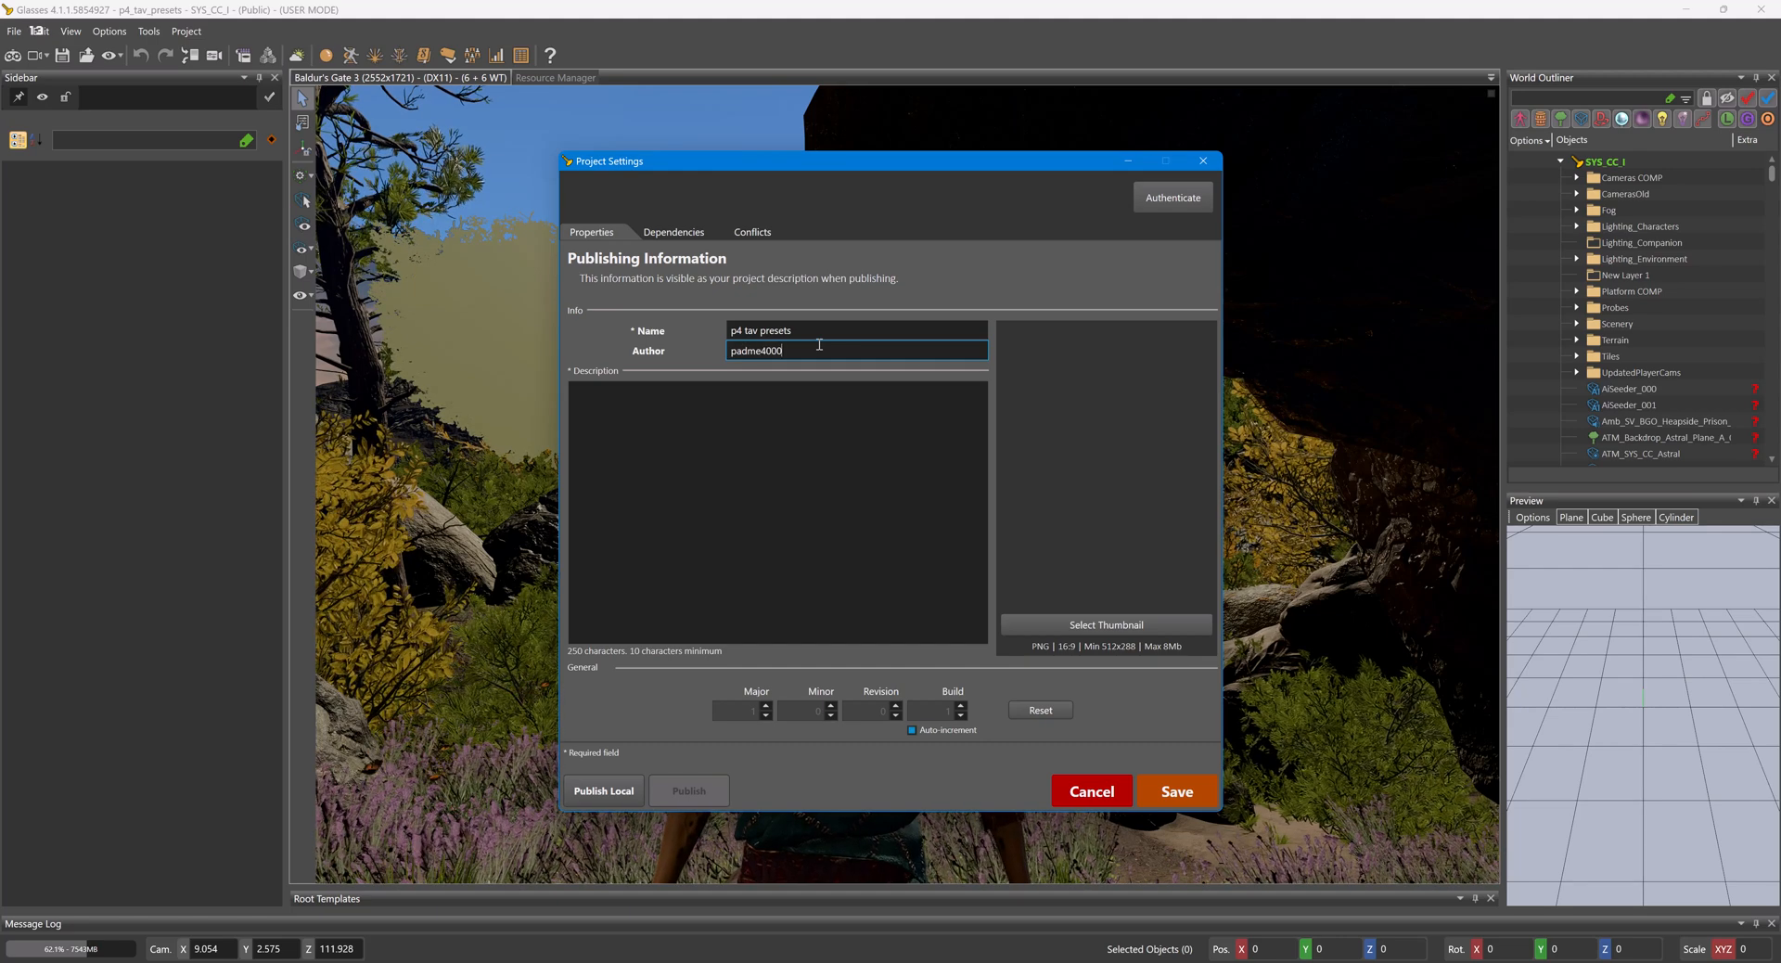
pyautogui.click(888, 439)
pyautogui.click(740, 350)
pyautogui.click(732, 352)
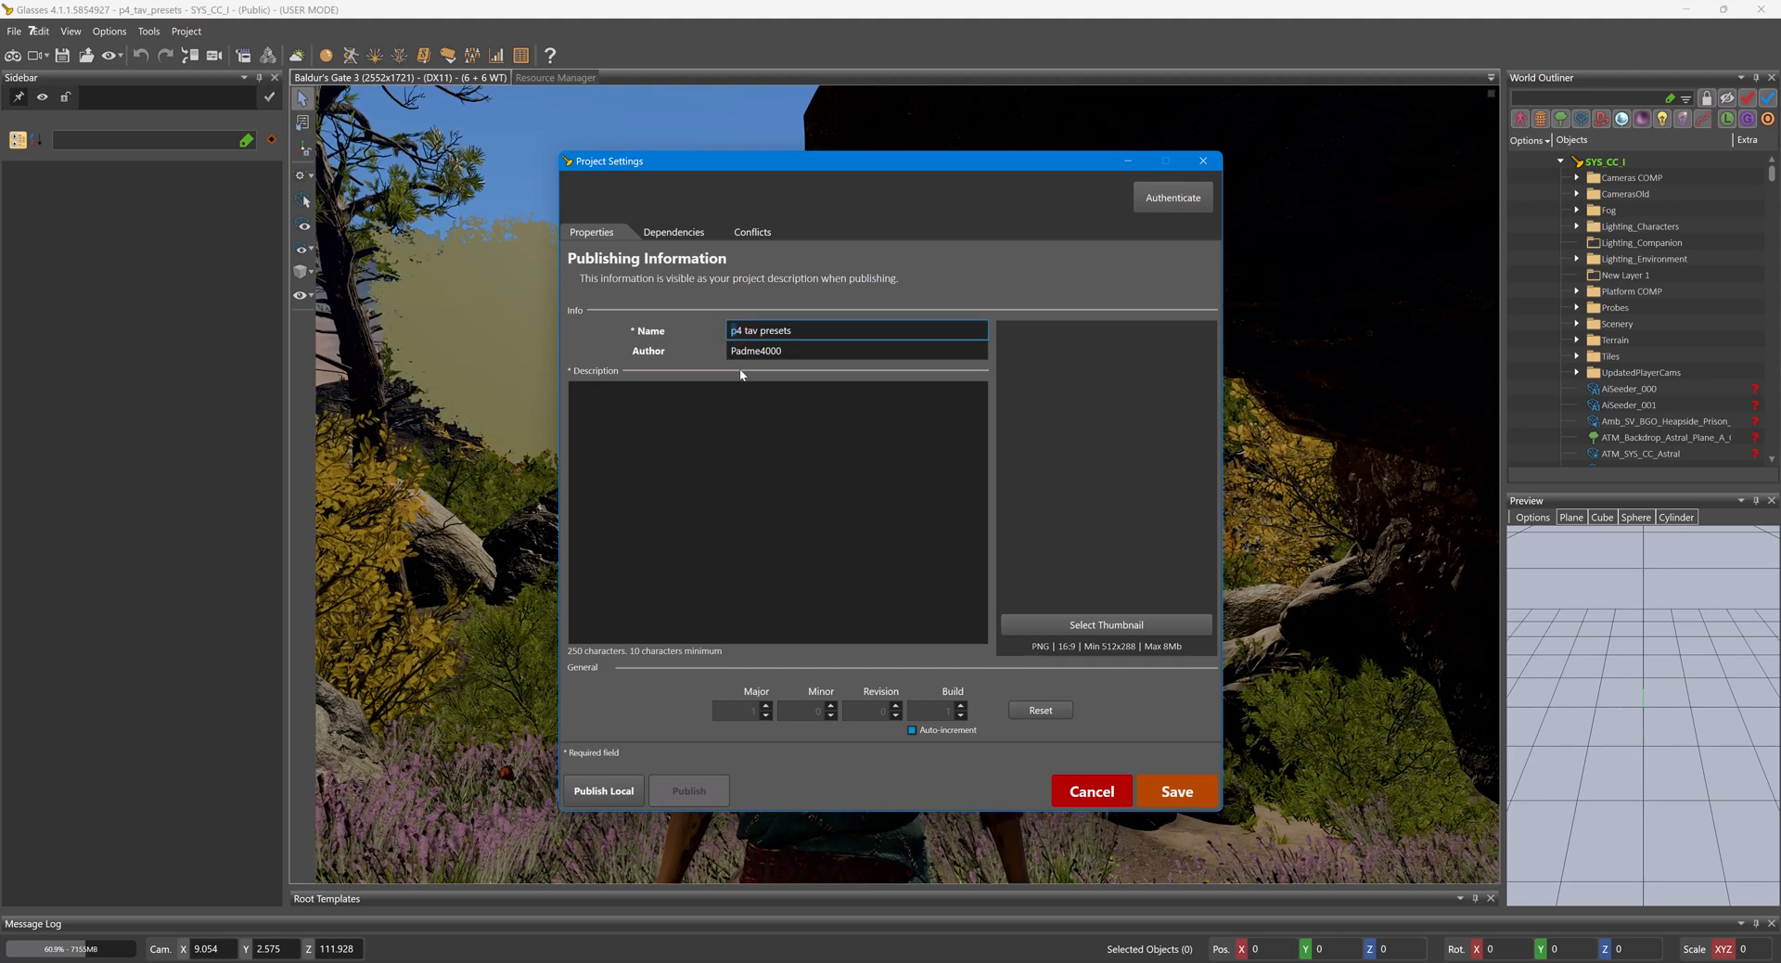
# - Enter "custom presets for Tav" as the project's publishing description
pyautogui.click(779, 455)
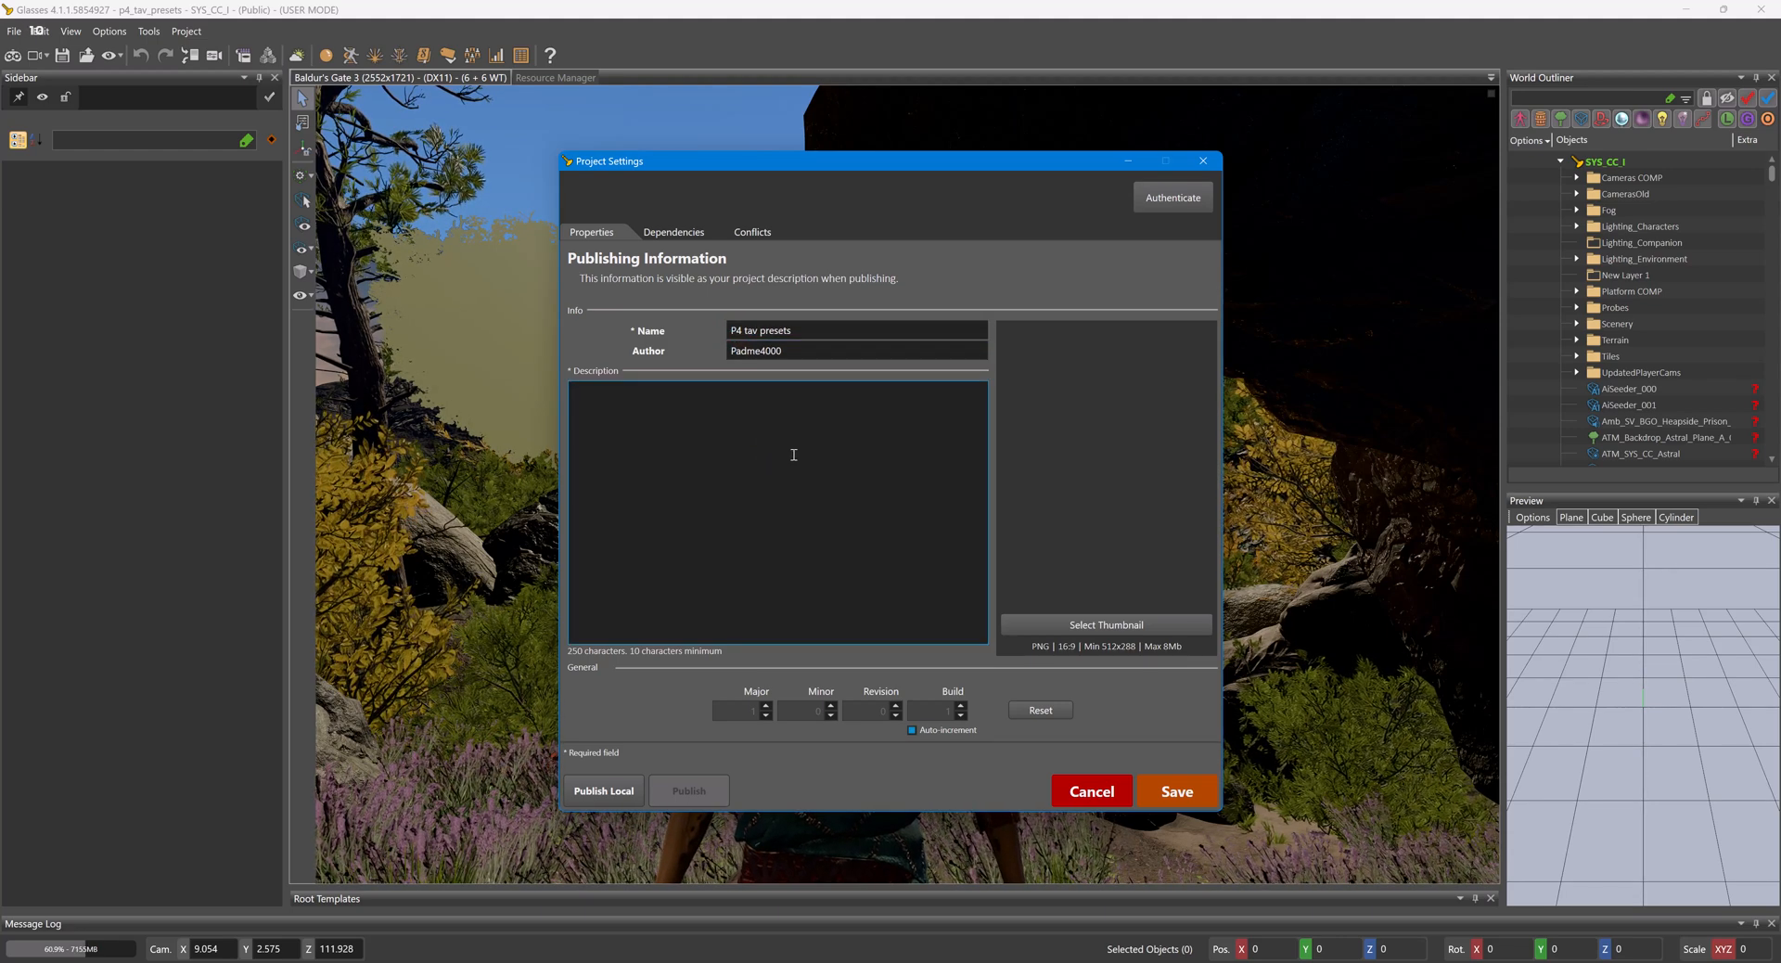
pyautogui.write('custom presets for Tav')
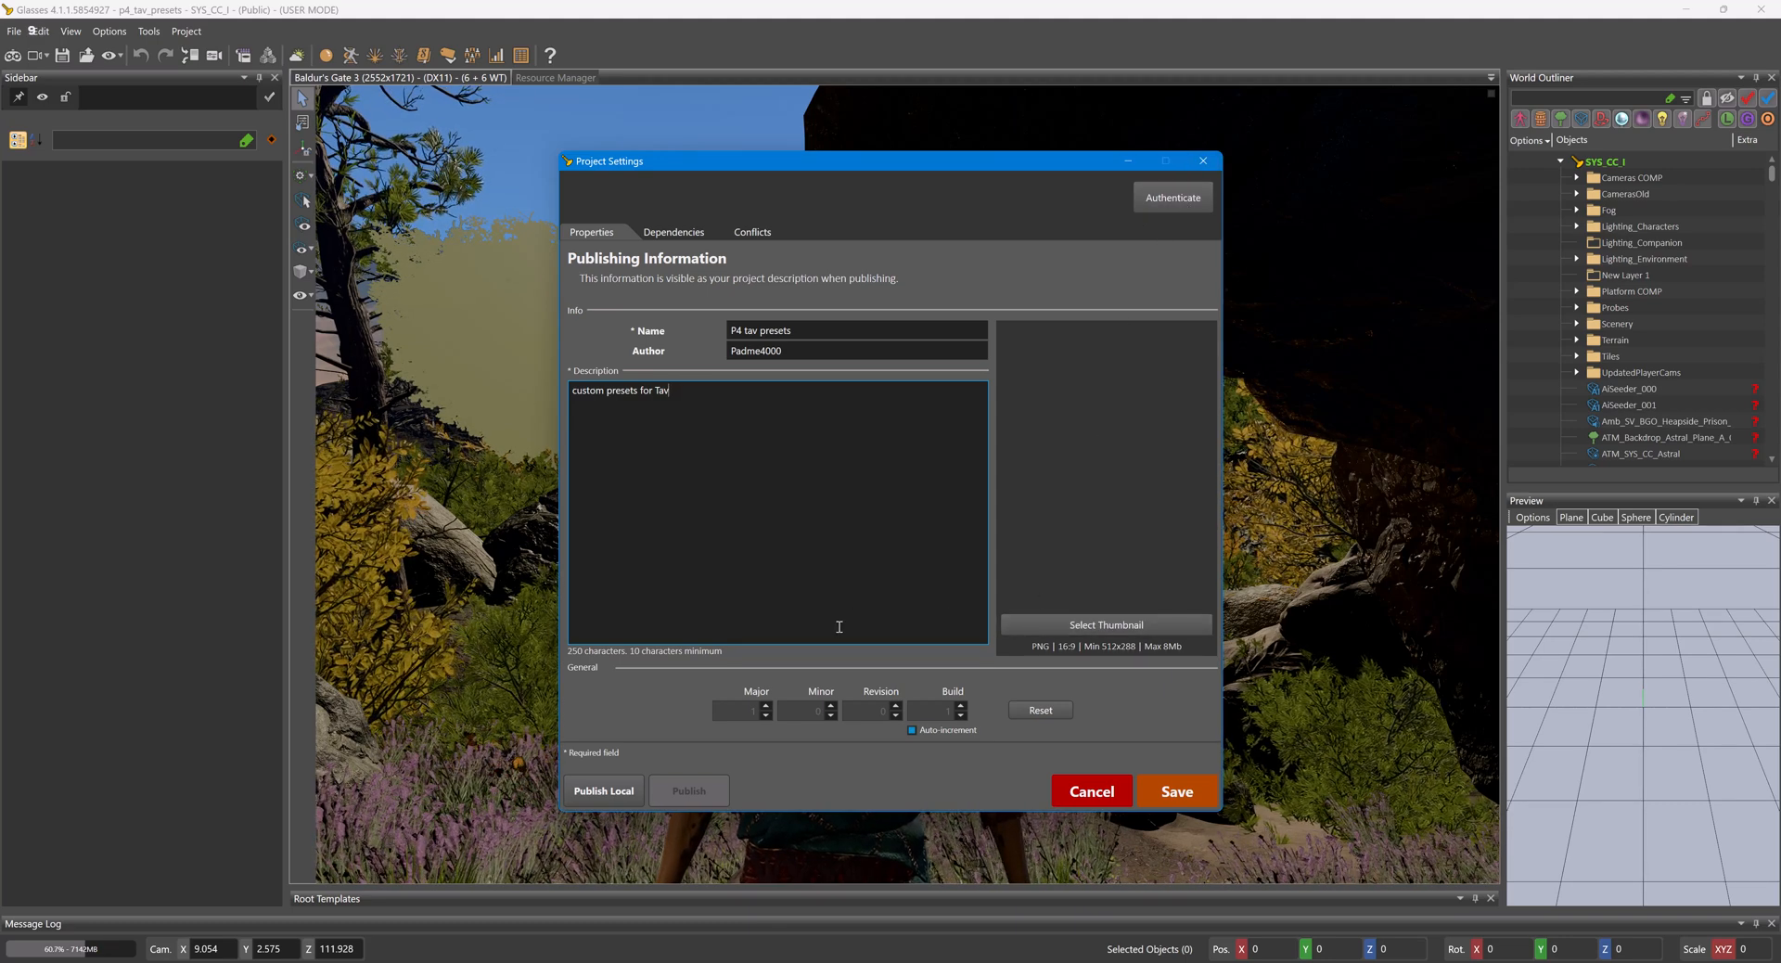
# - Start publishing the mod locally as a packed mod file
pyautogui.click(633, 801)
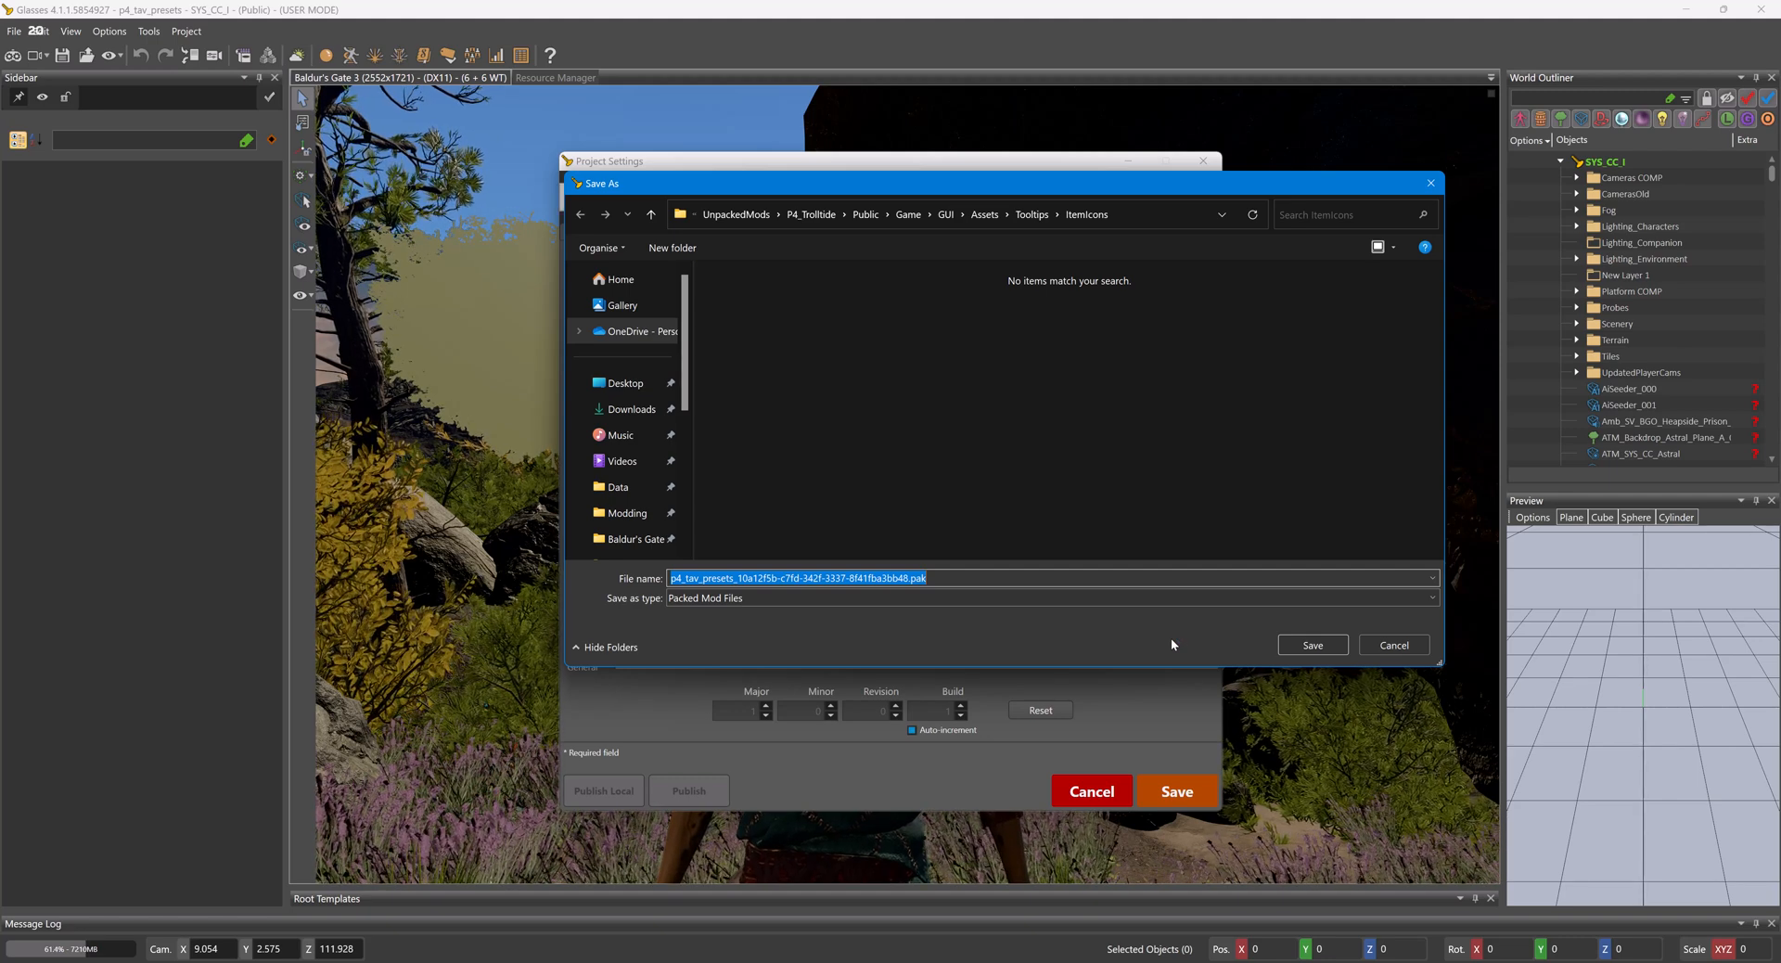
pyautogui.hotkey('alt', 'Tab')
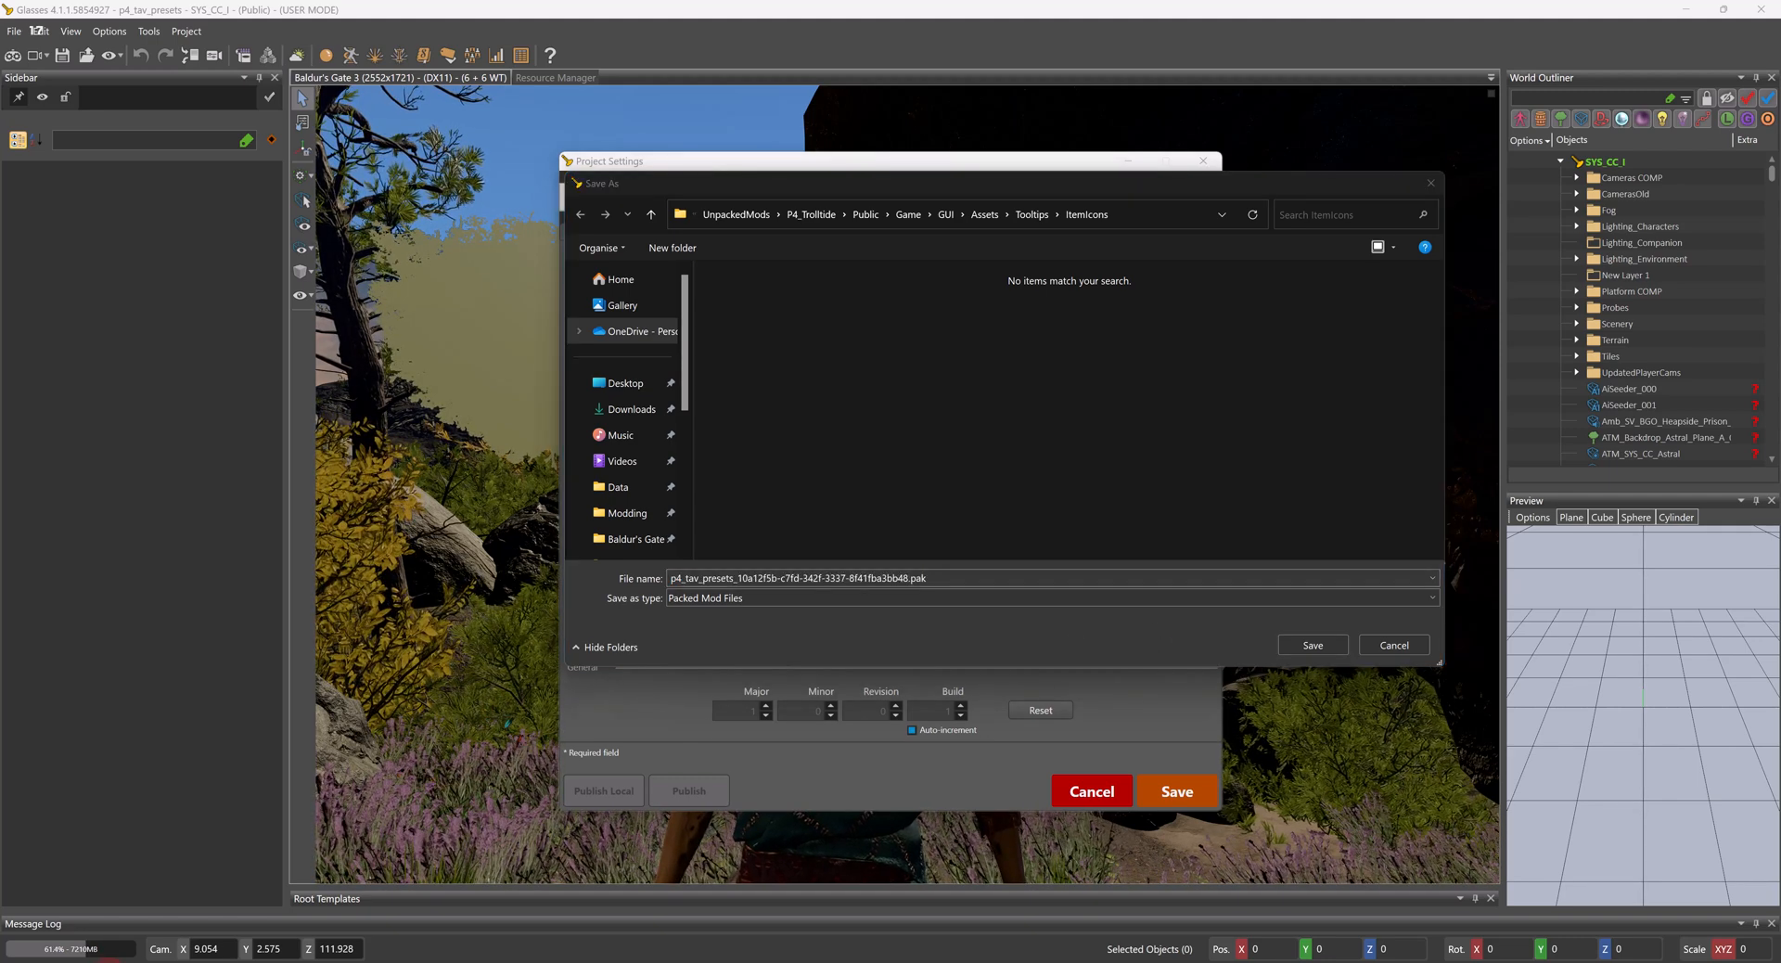